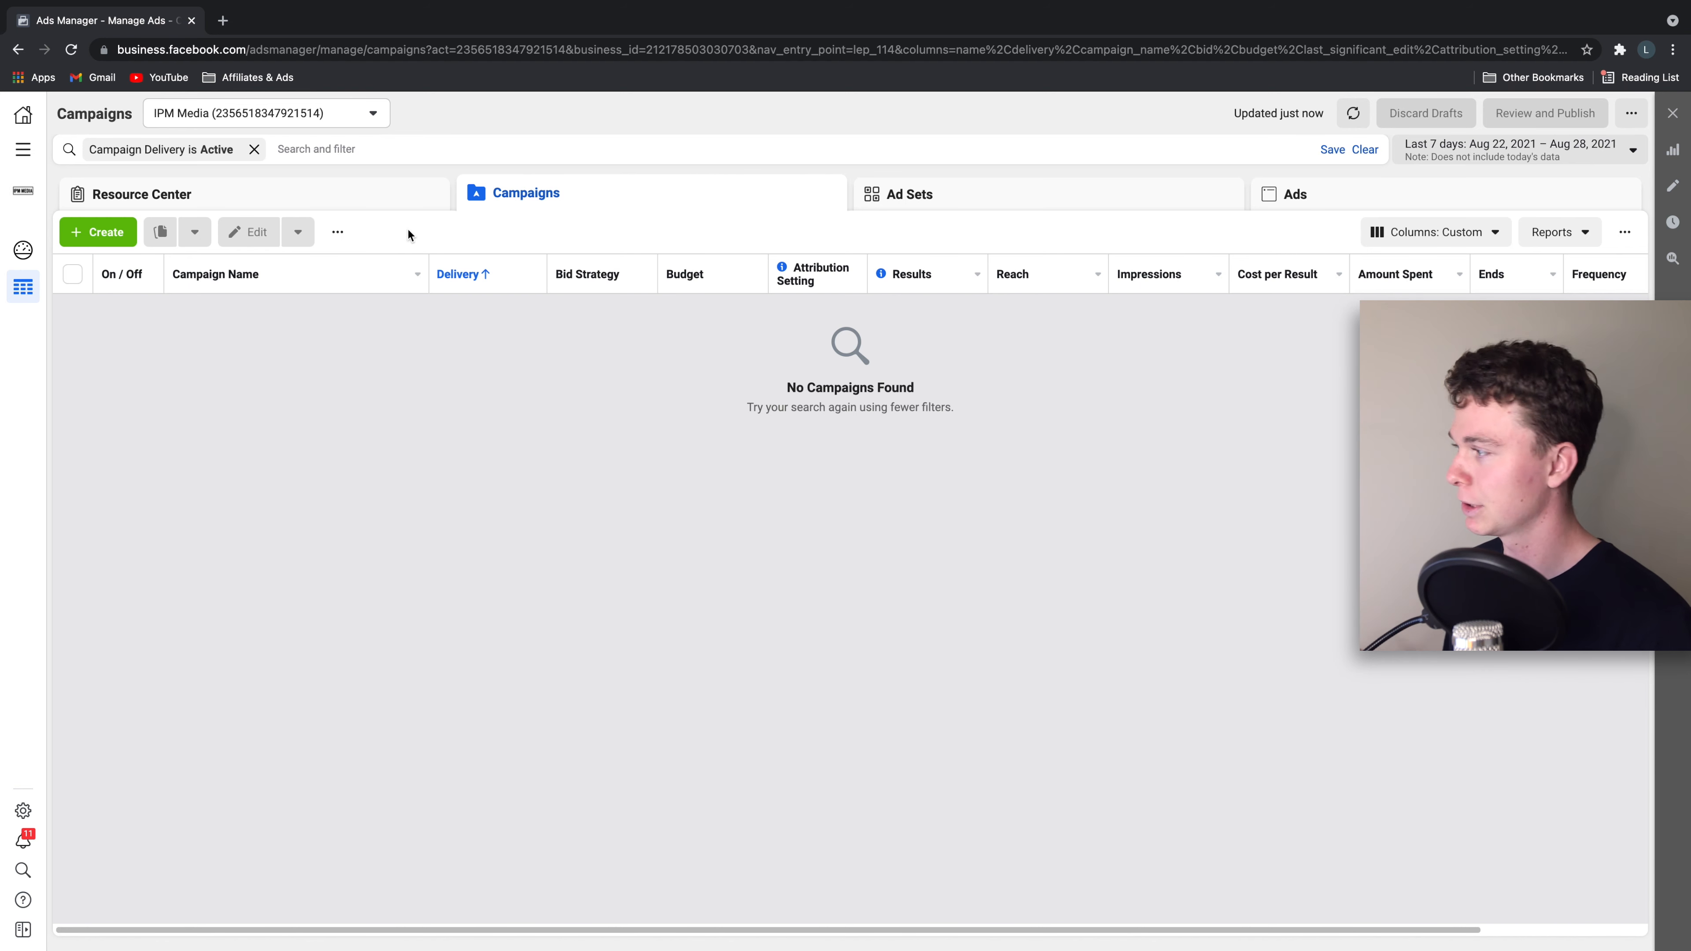
- Start a new campaign and choose Lead generation as its objective
click(111, 235)
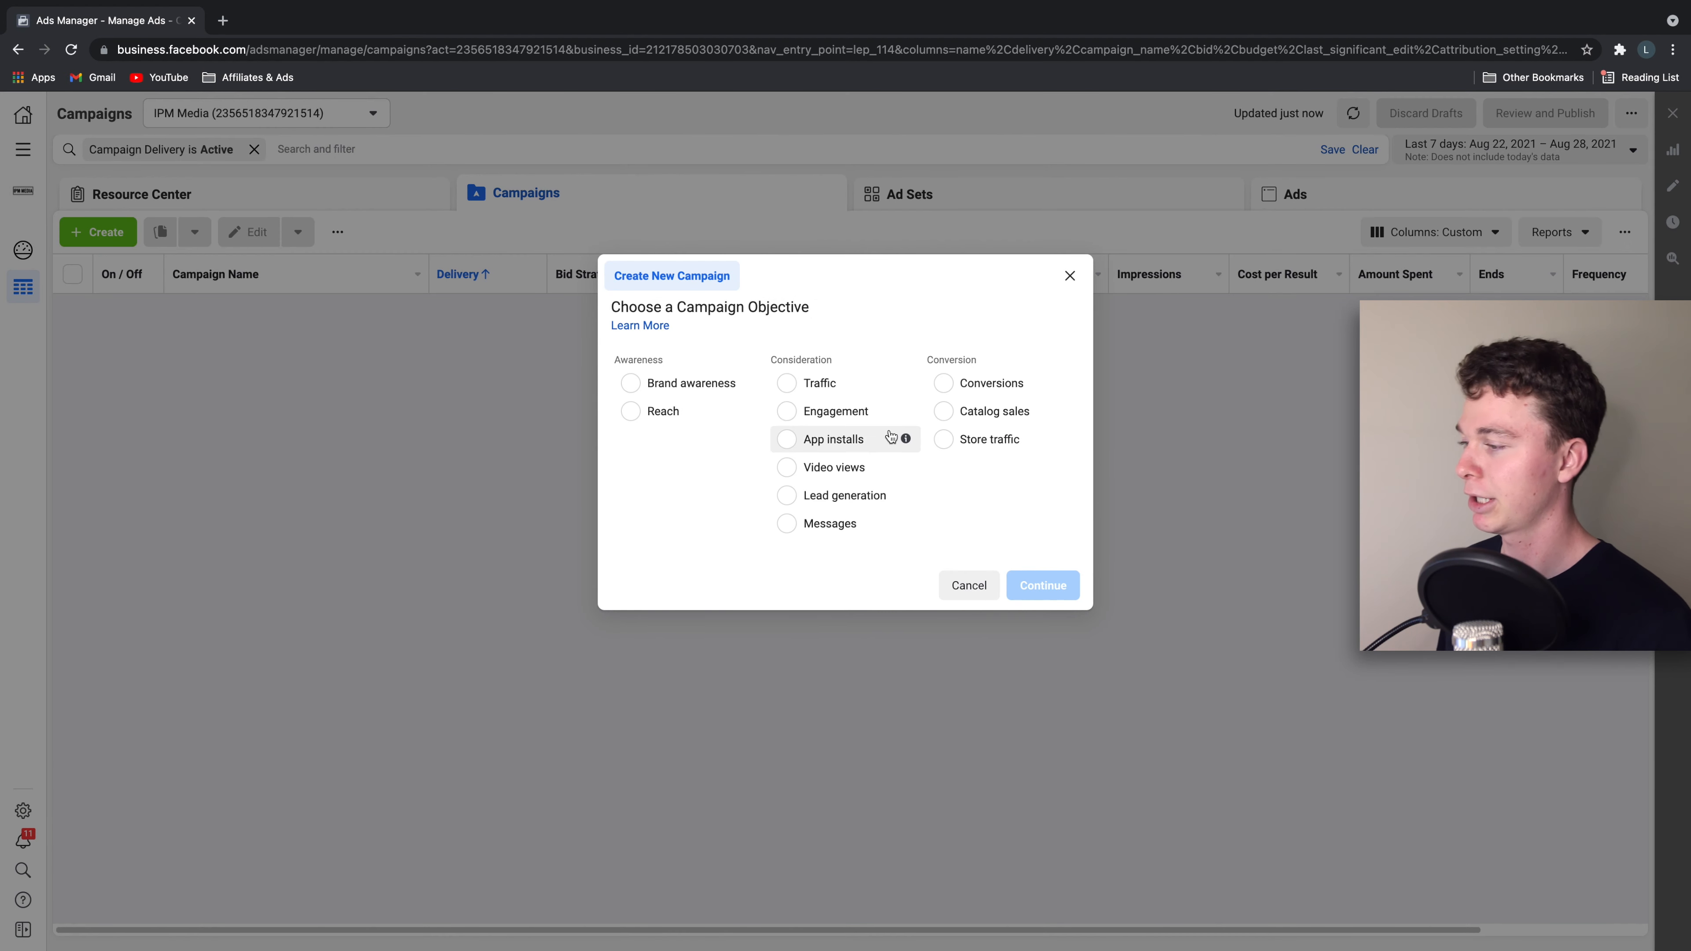
click(832, 495)
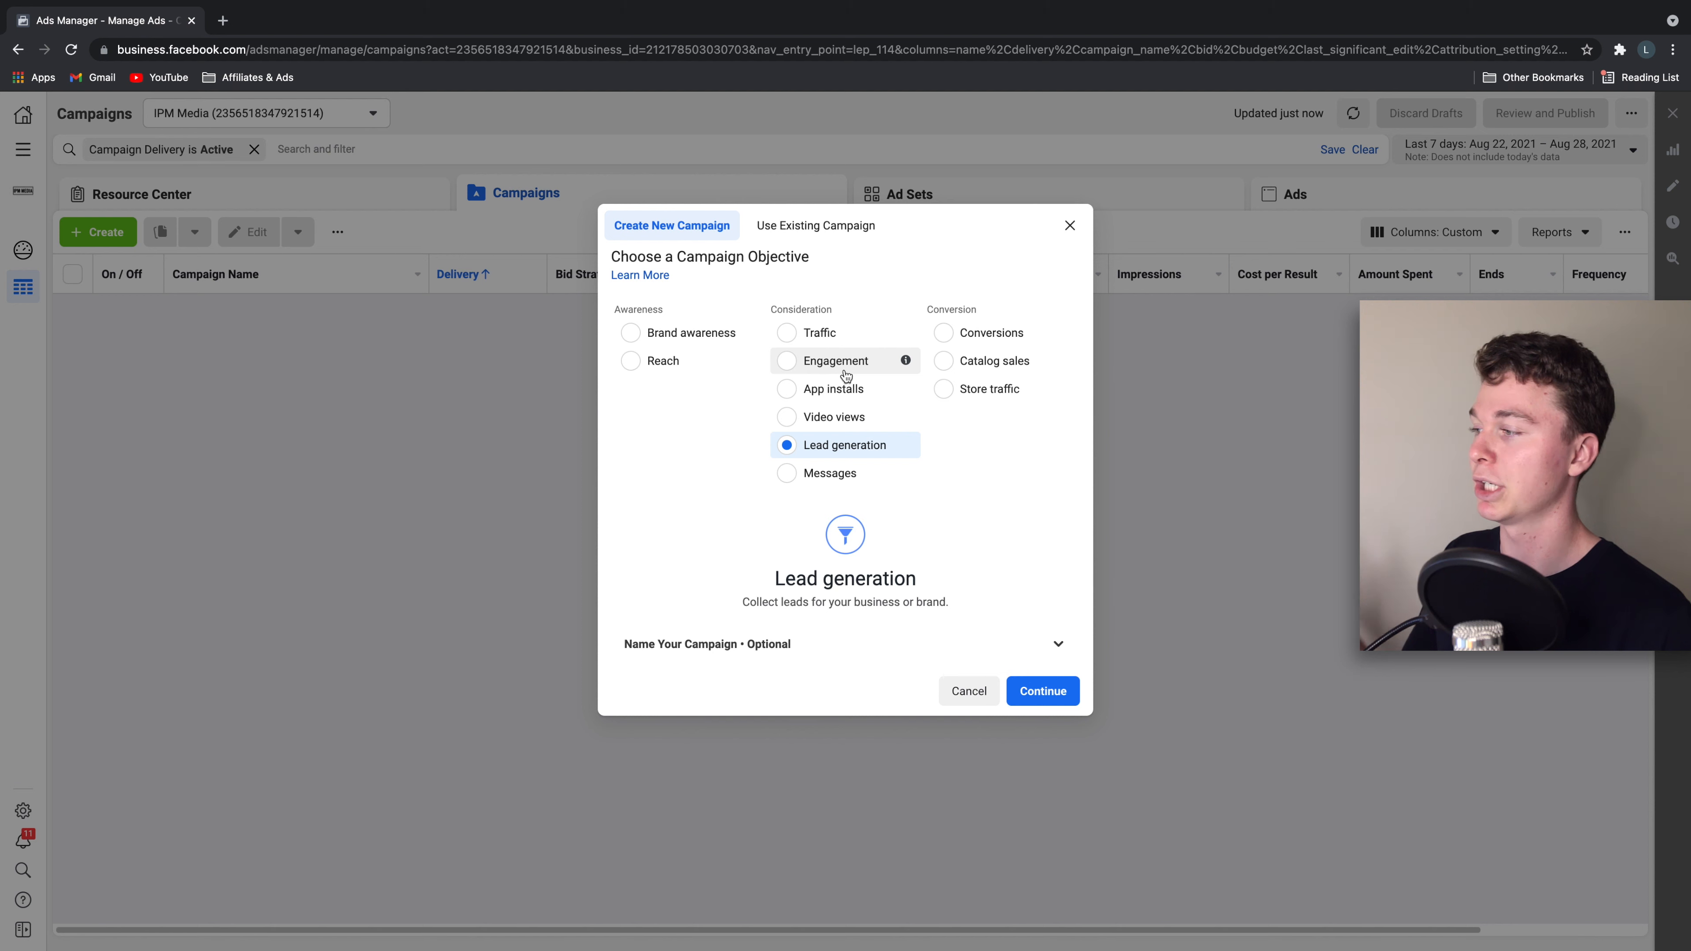
drag(674, 255, 812, 259)
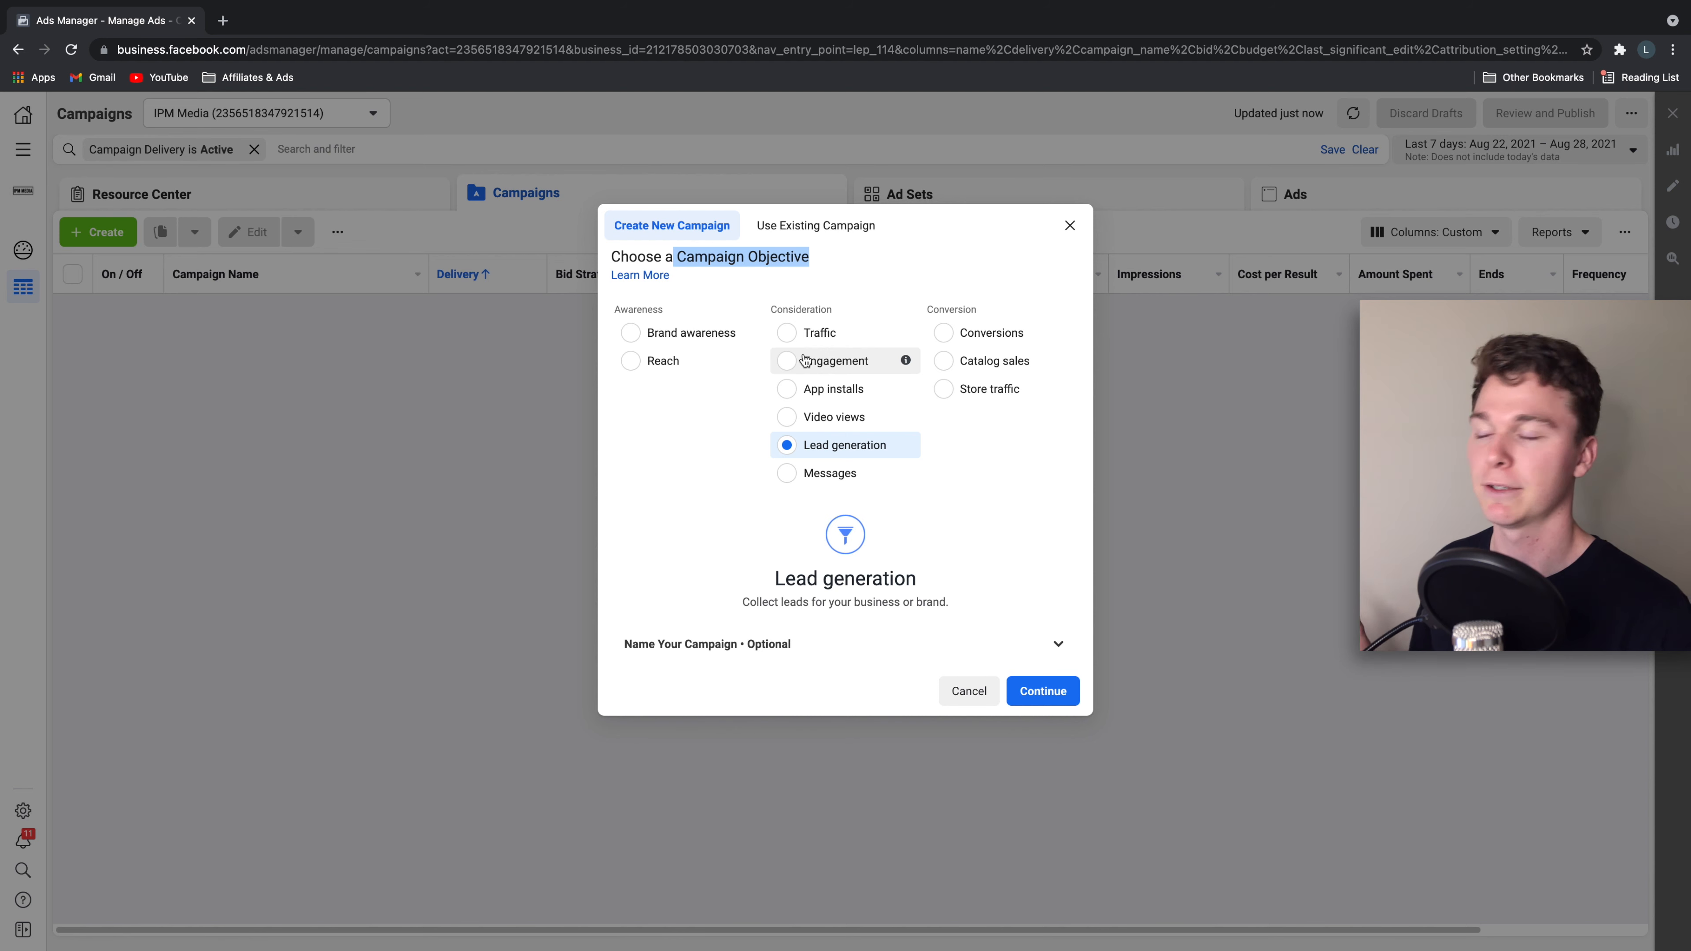
- Examine the descriptions of the Brand awareness, Video views, App installs and Traffic objectives
mouse_move(751, 334)
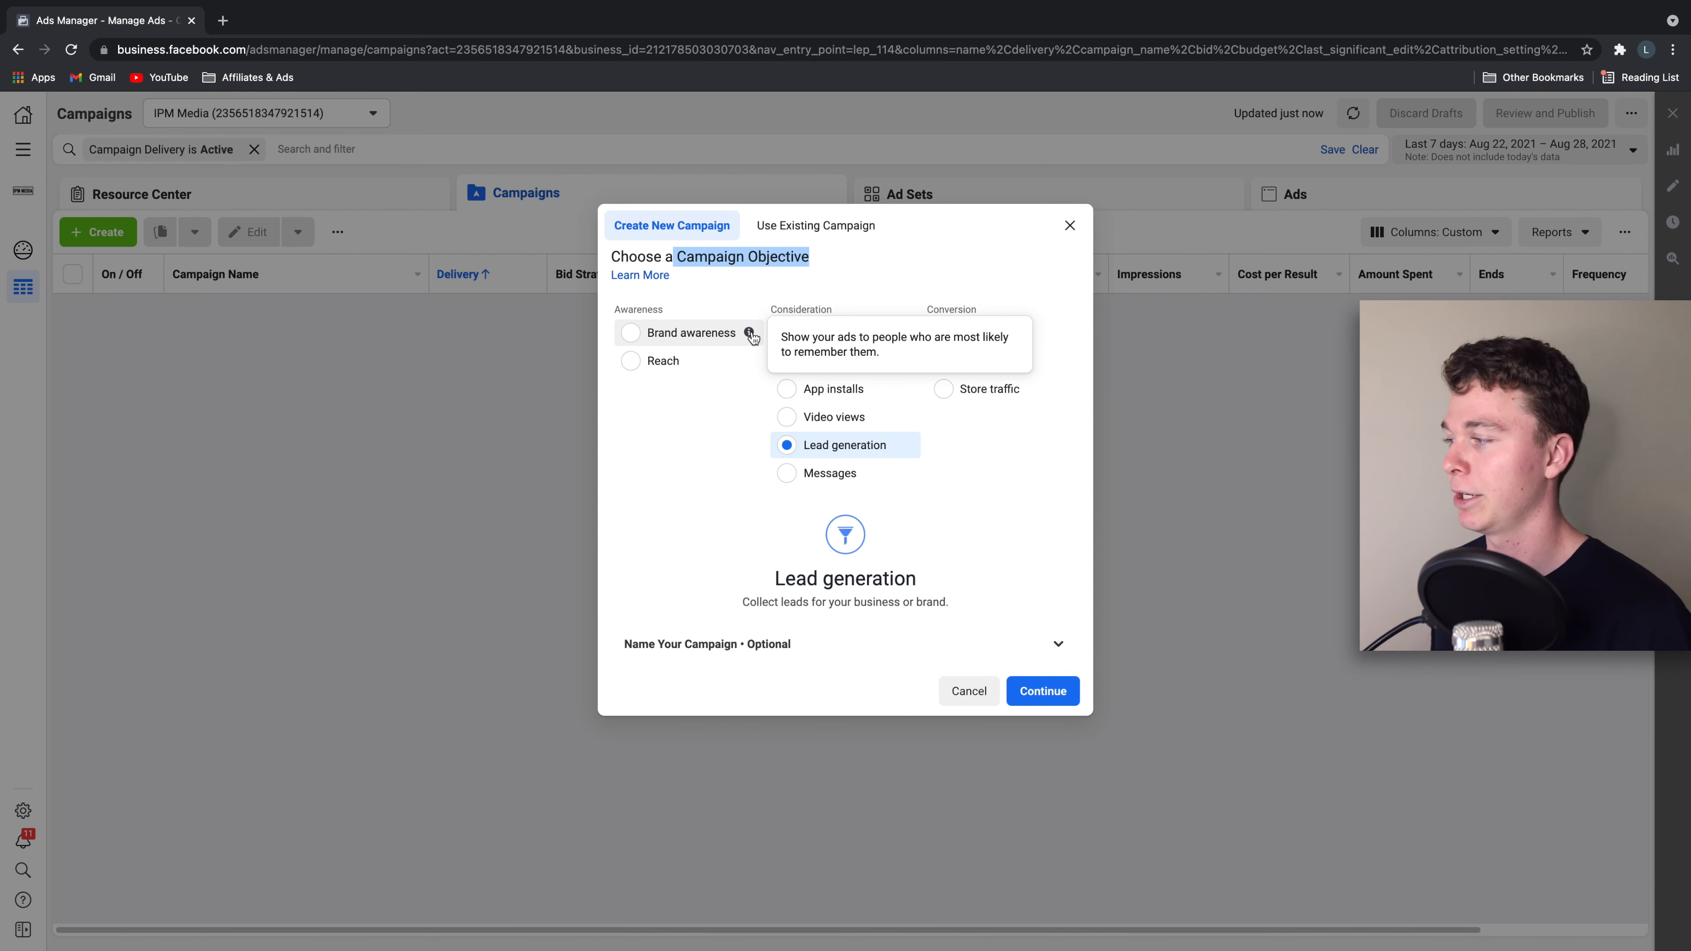
click(629, 334)
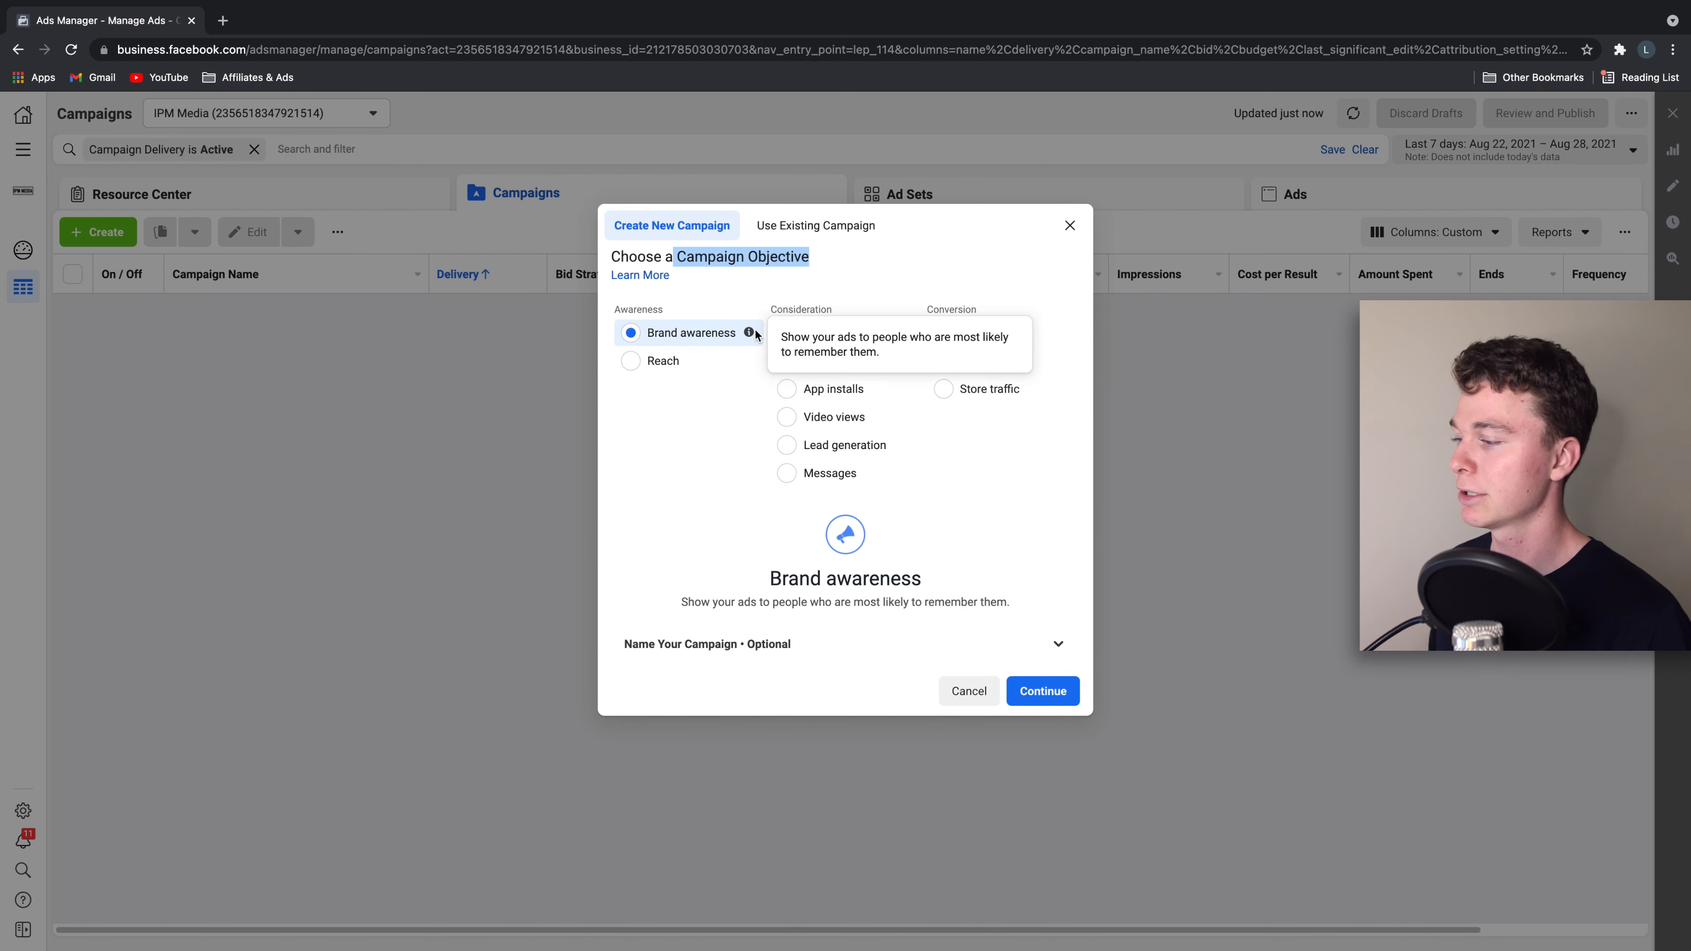
drag(676, 602, 1008, 605)
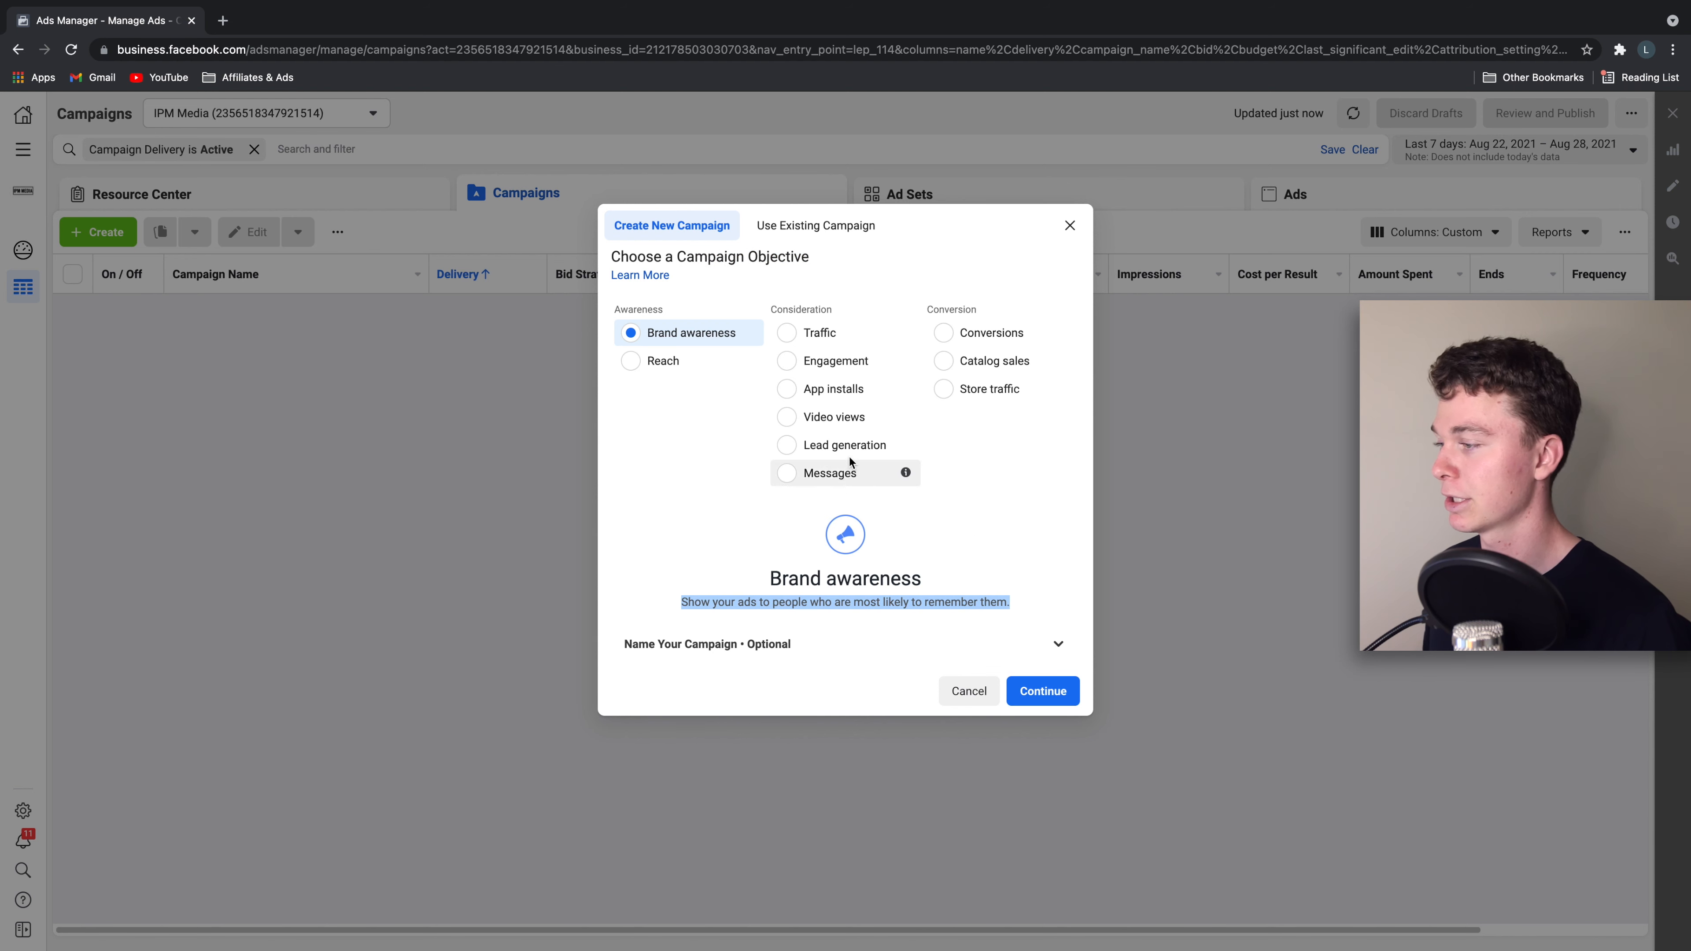
click(813, 427)
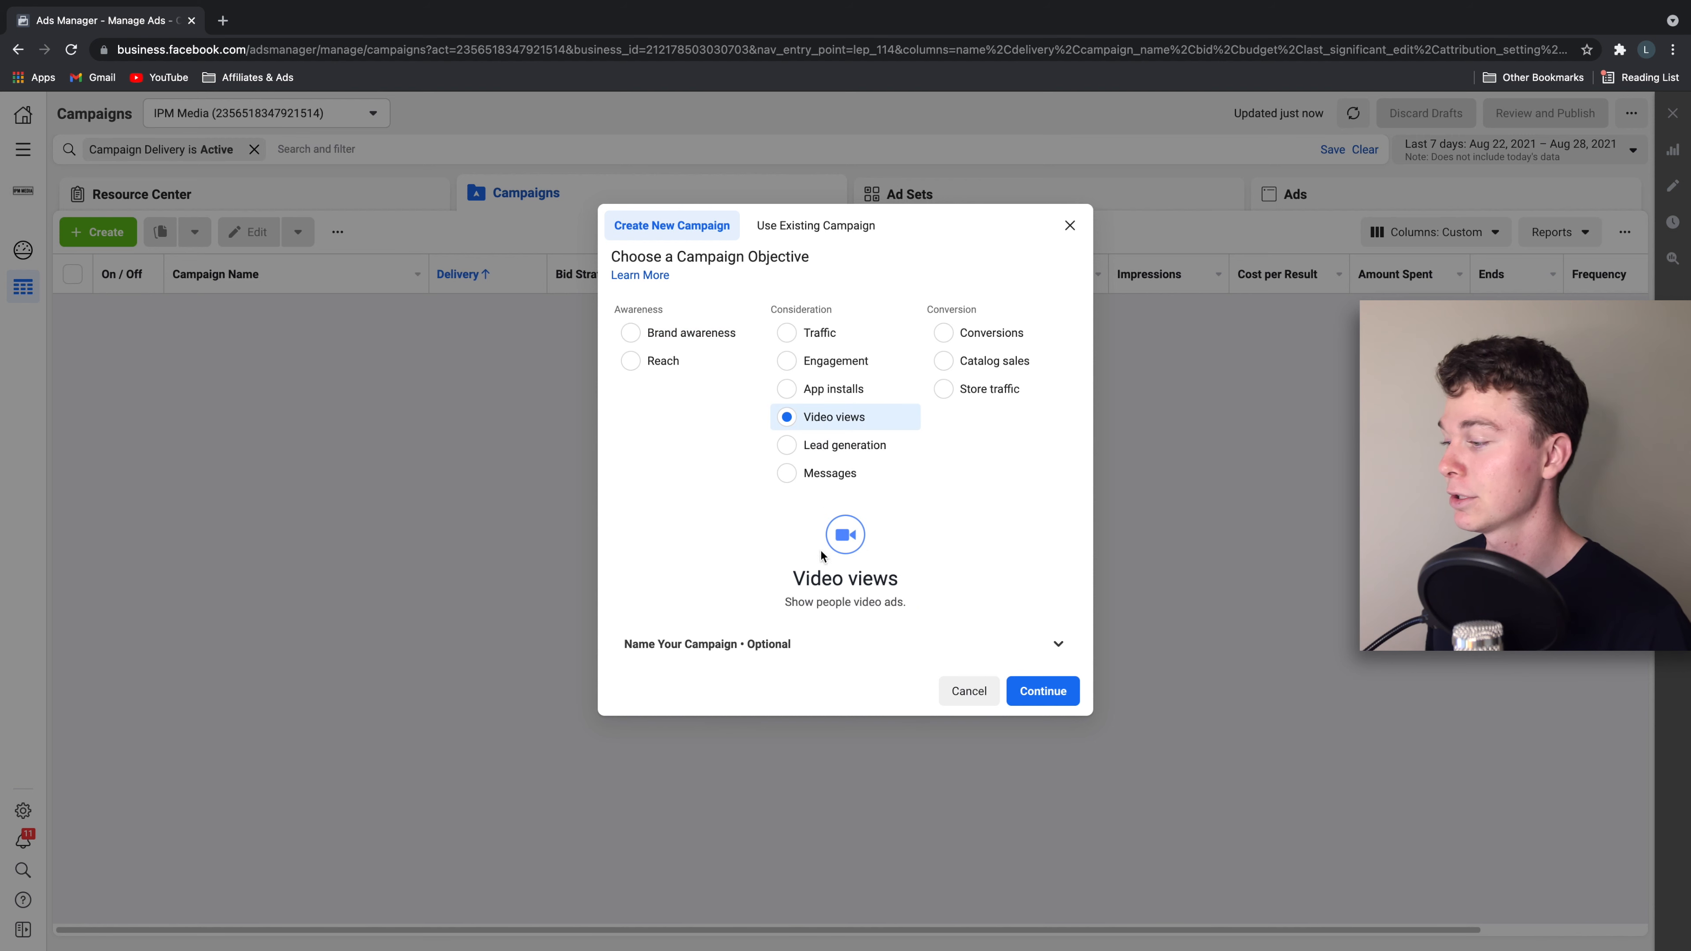
drag(793, 601, 909, 607)
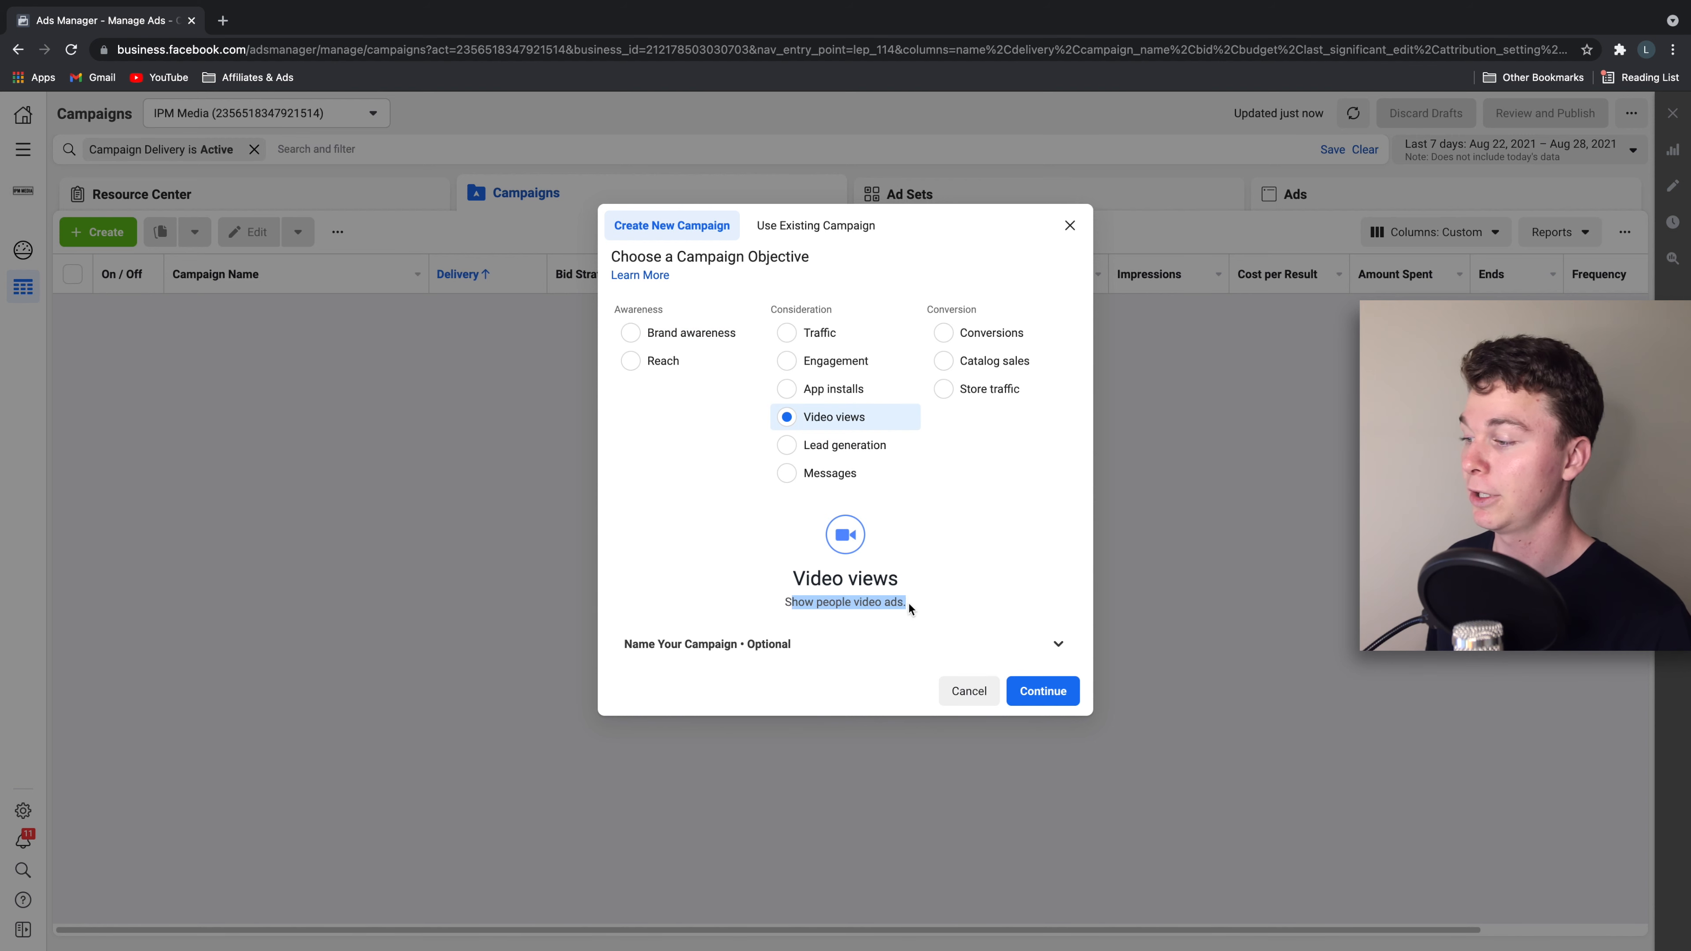
click(859, 389)
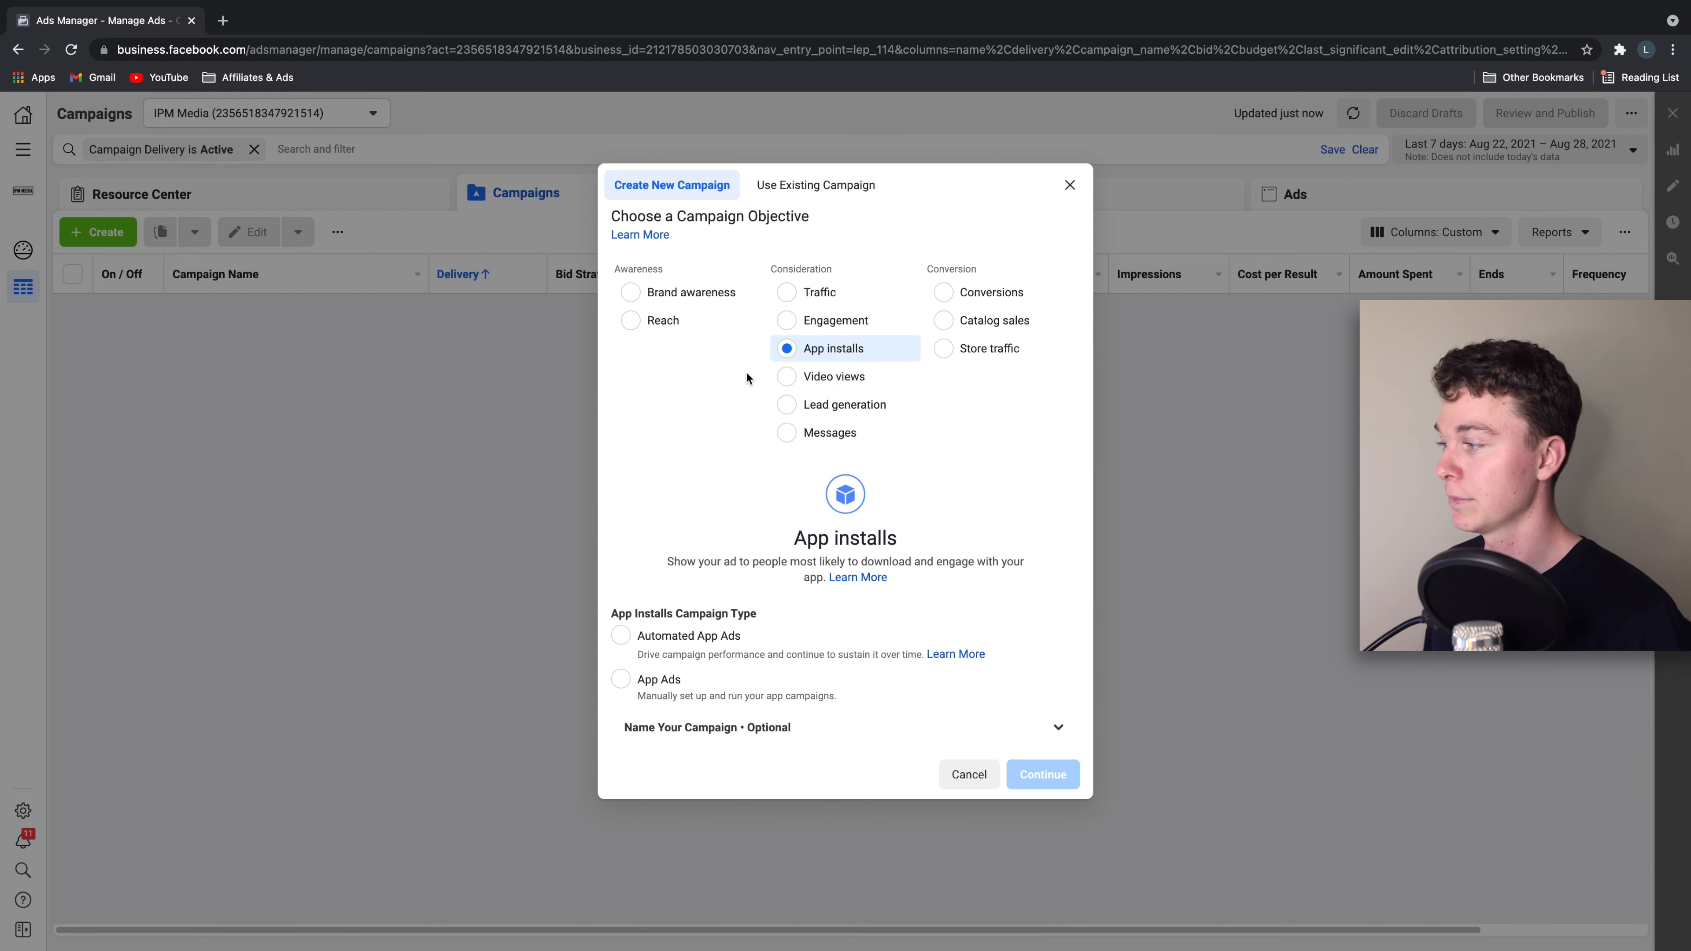
click(805, 294)
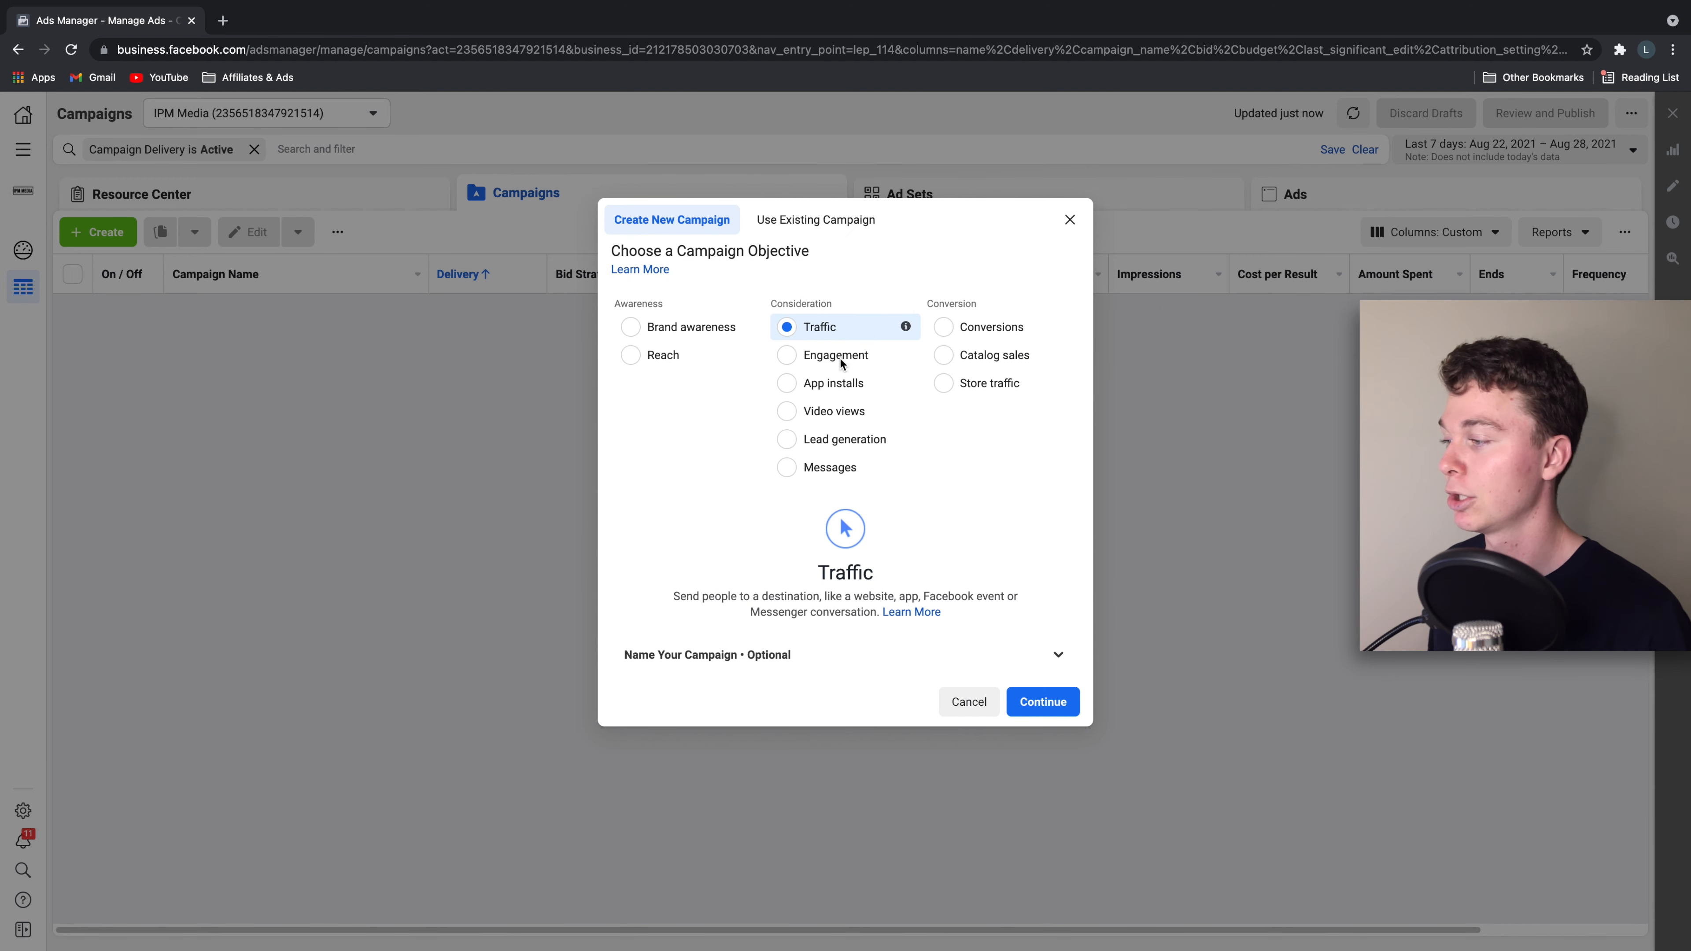
- Set the objective back to Lead generation and name the campaign "Lead Generation"
click(786, 440)
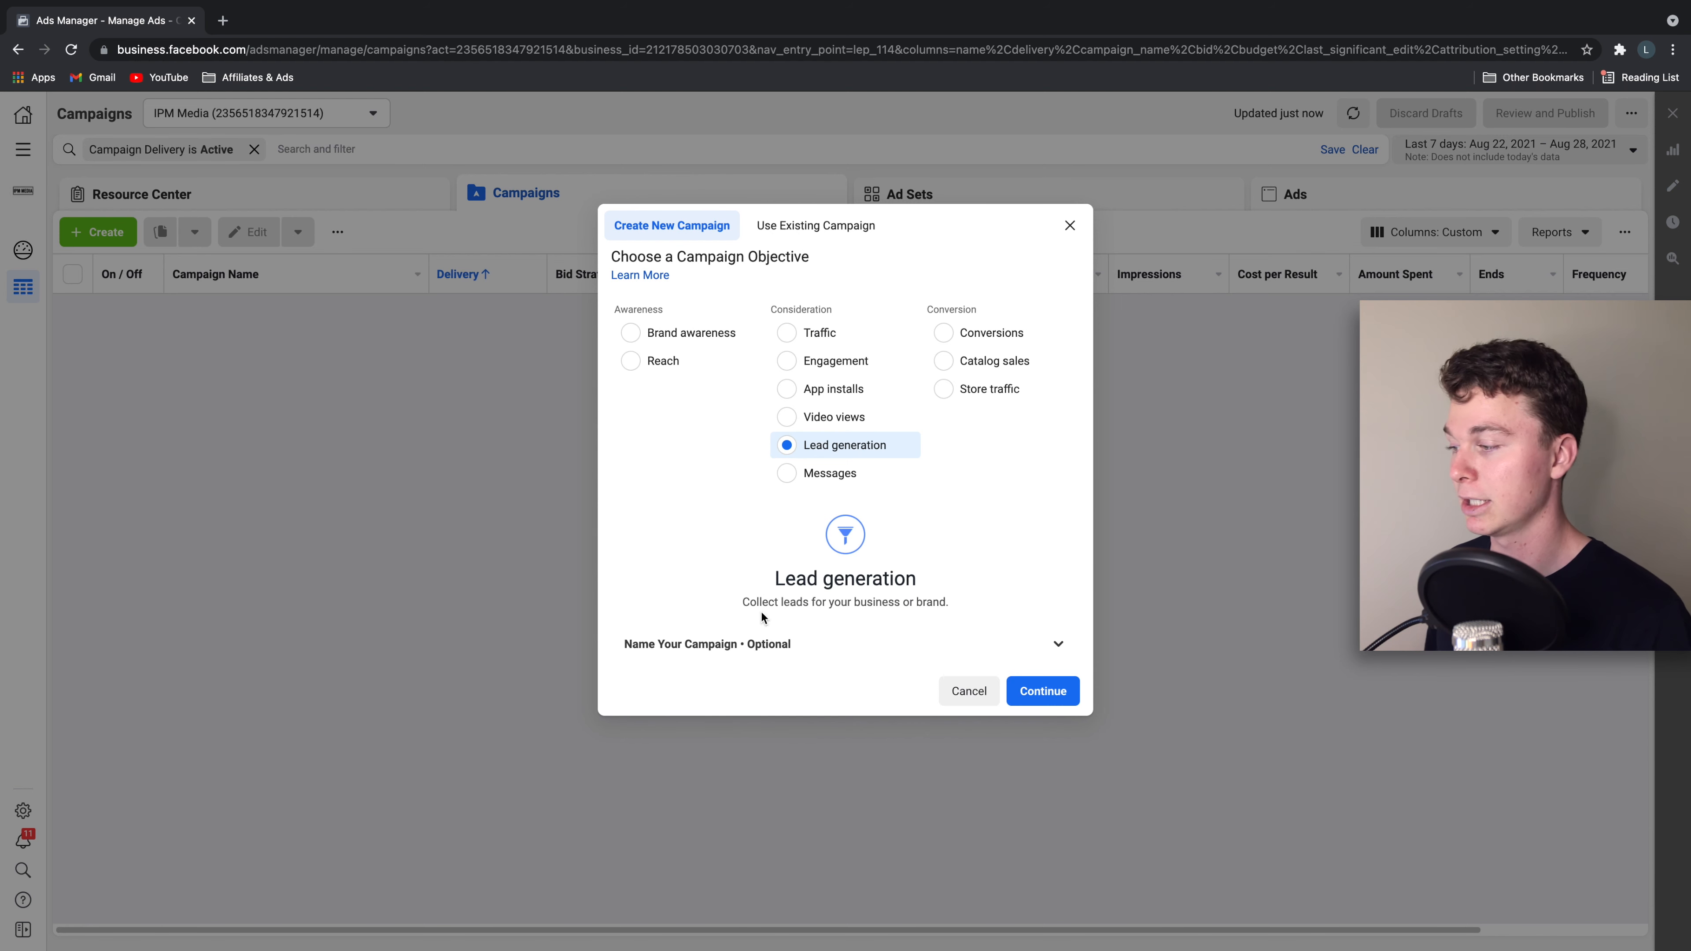
drag(741, 605, 969, 597)
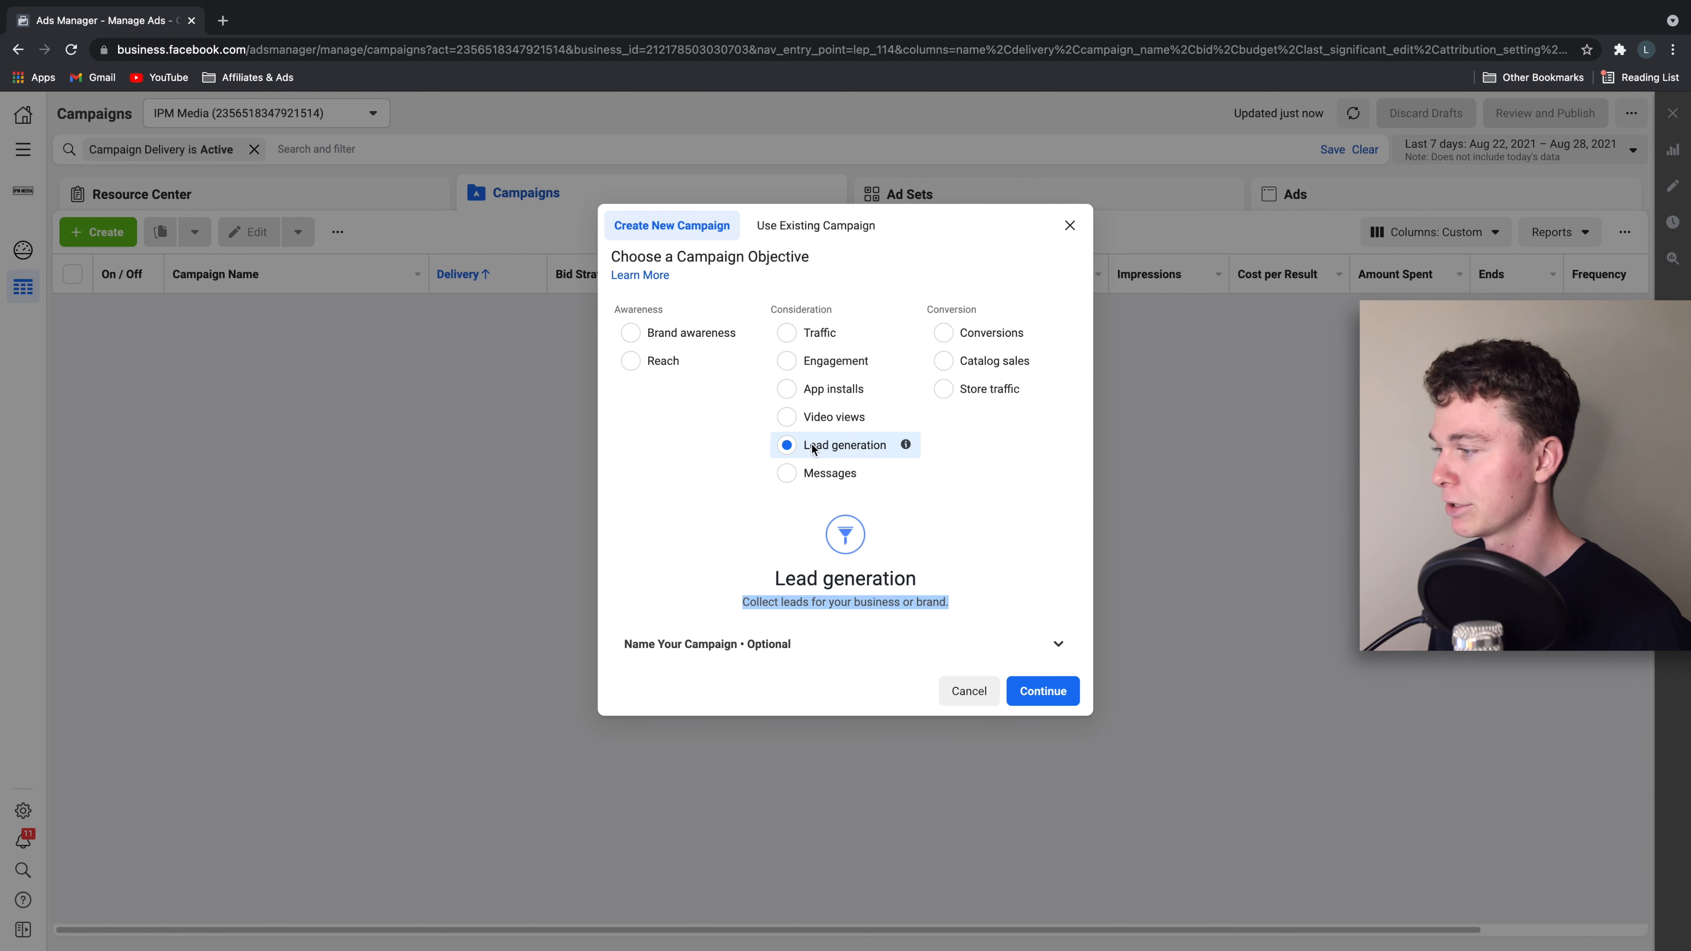
click(1059, 644)
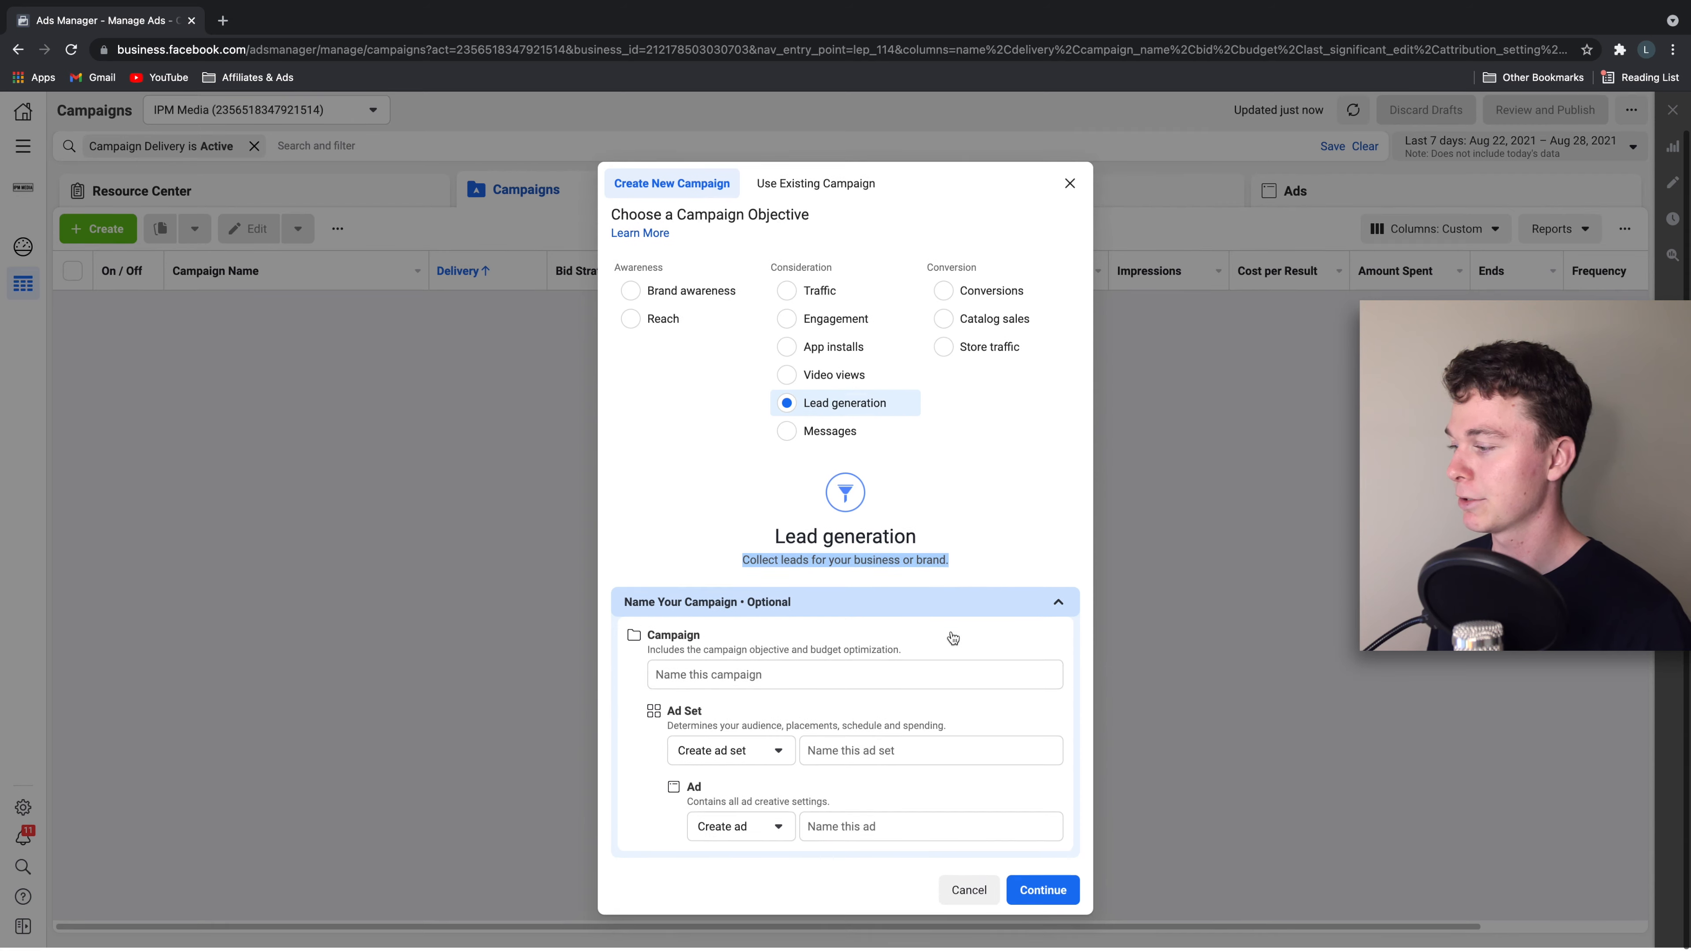
click(765, 670)
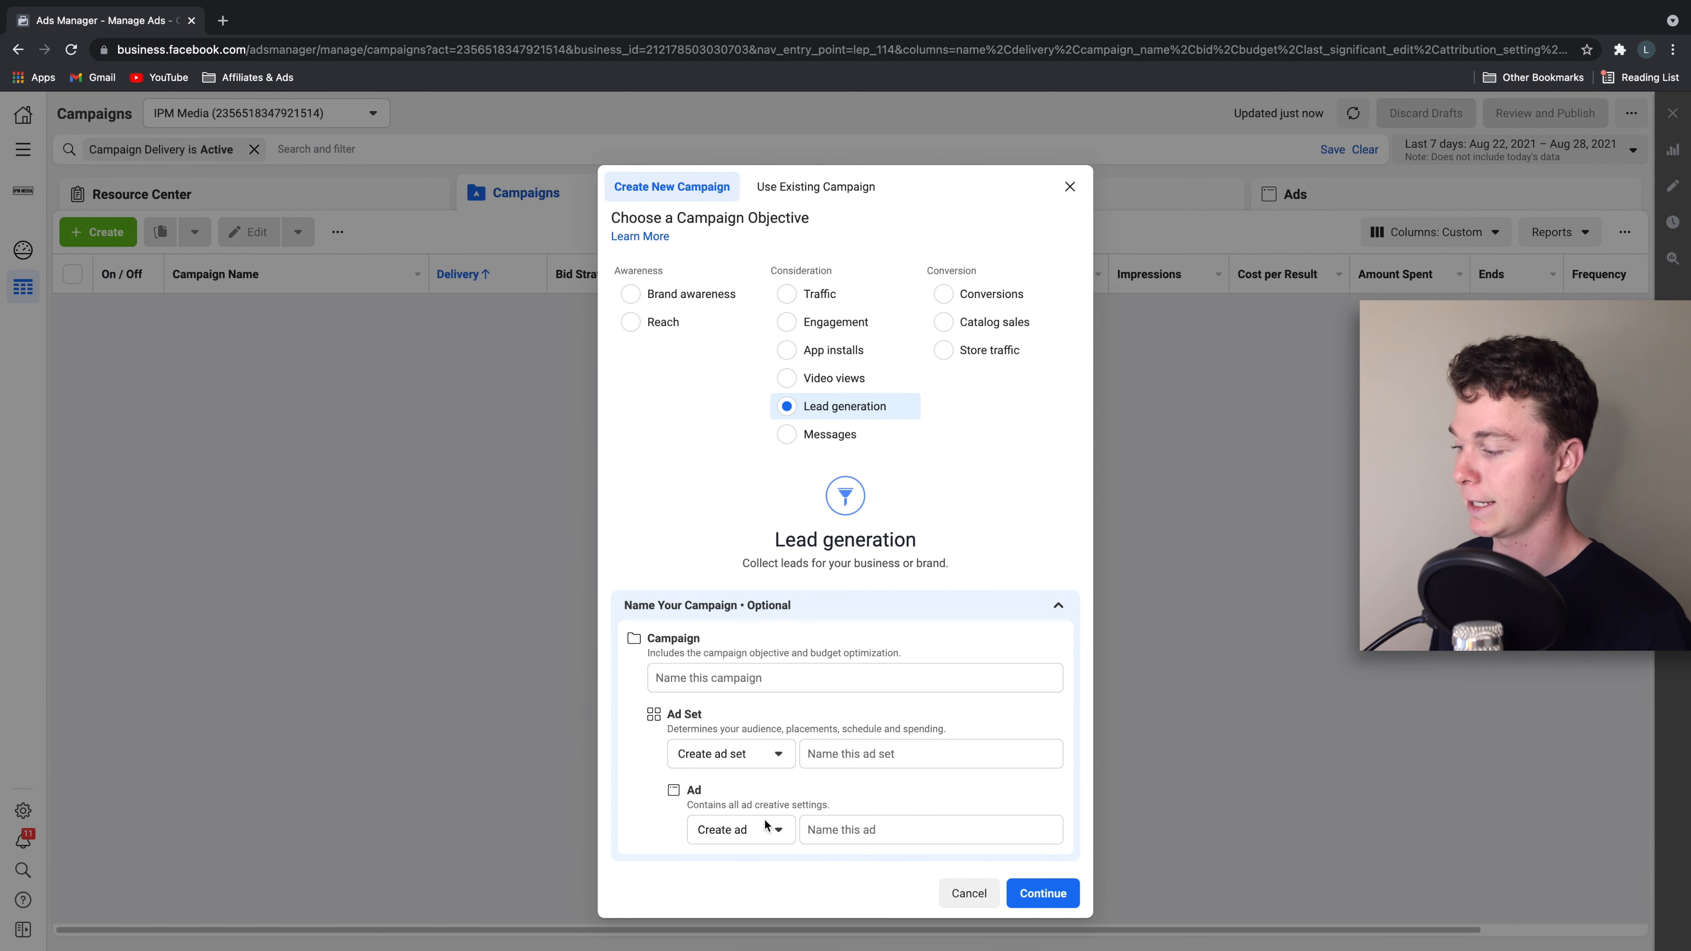
click(796, 680)
click(838, 675)
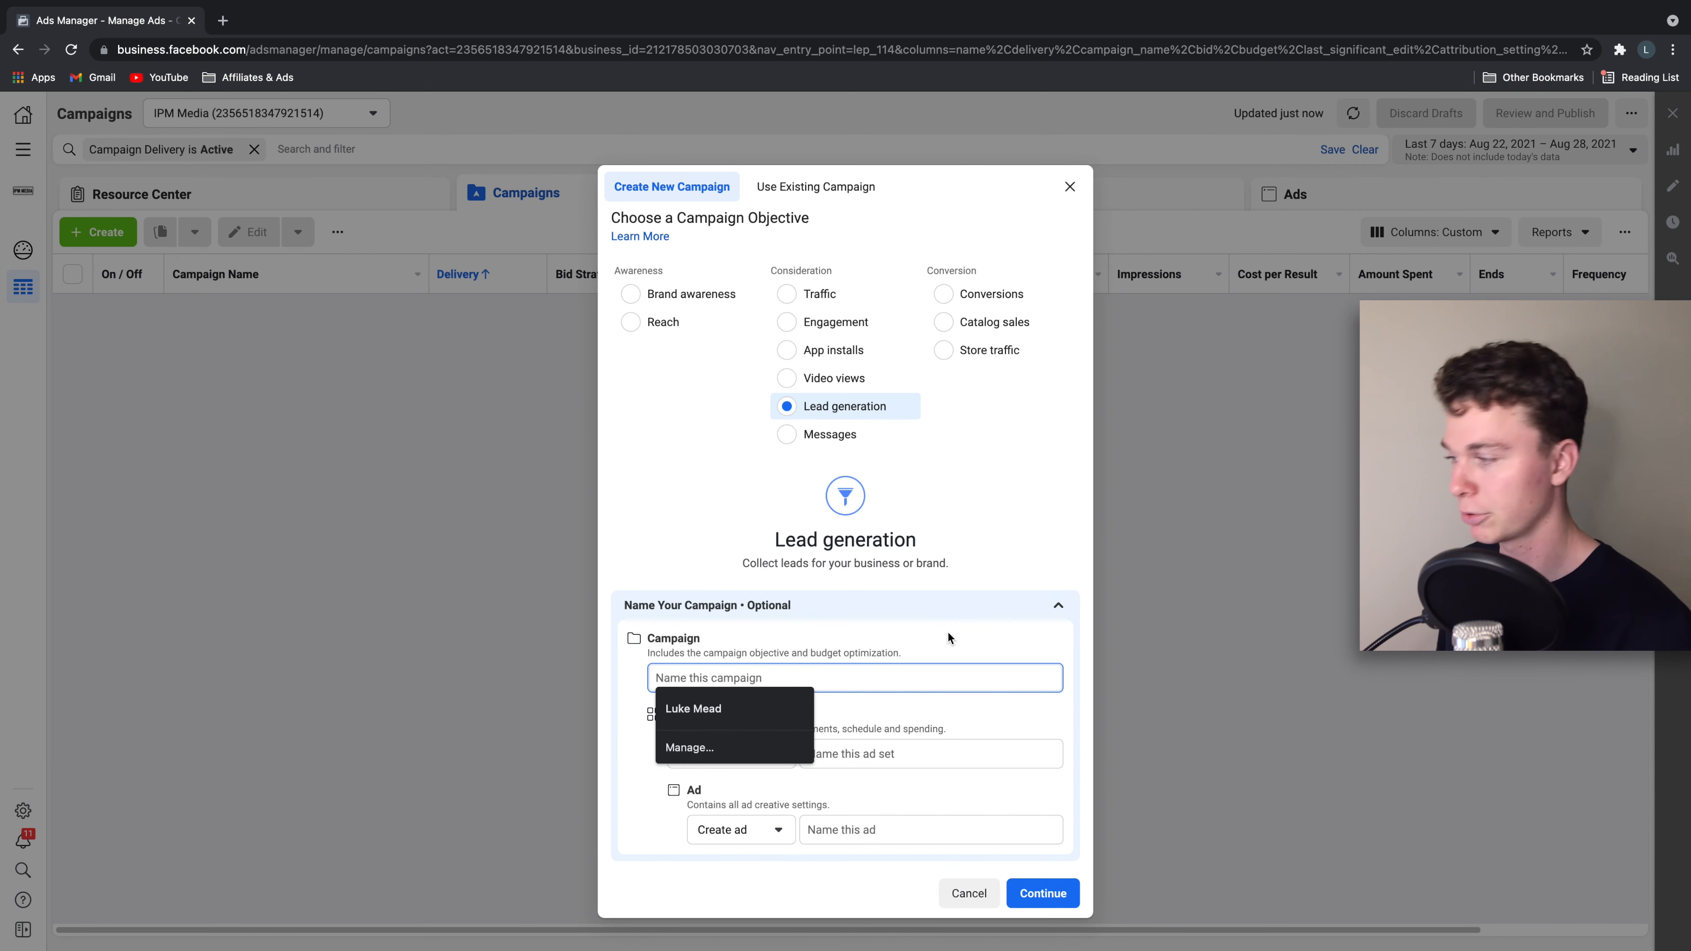
text(Lead)
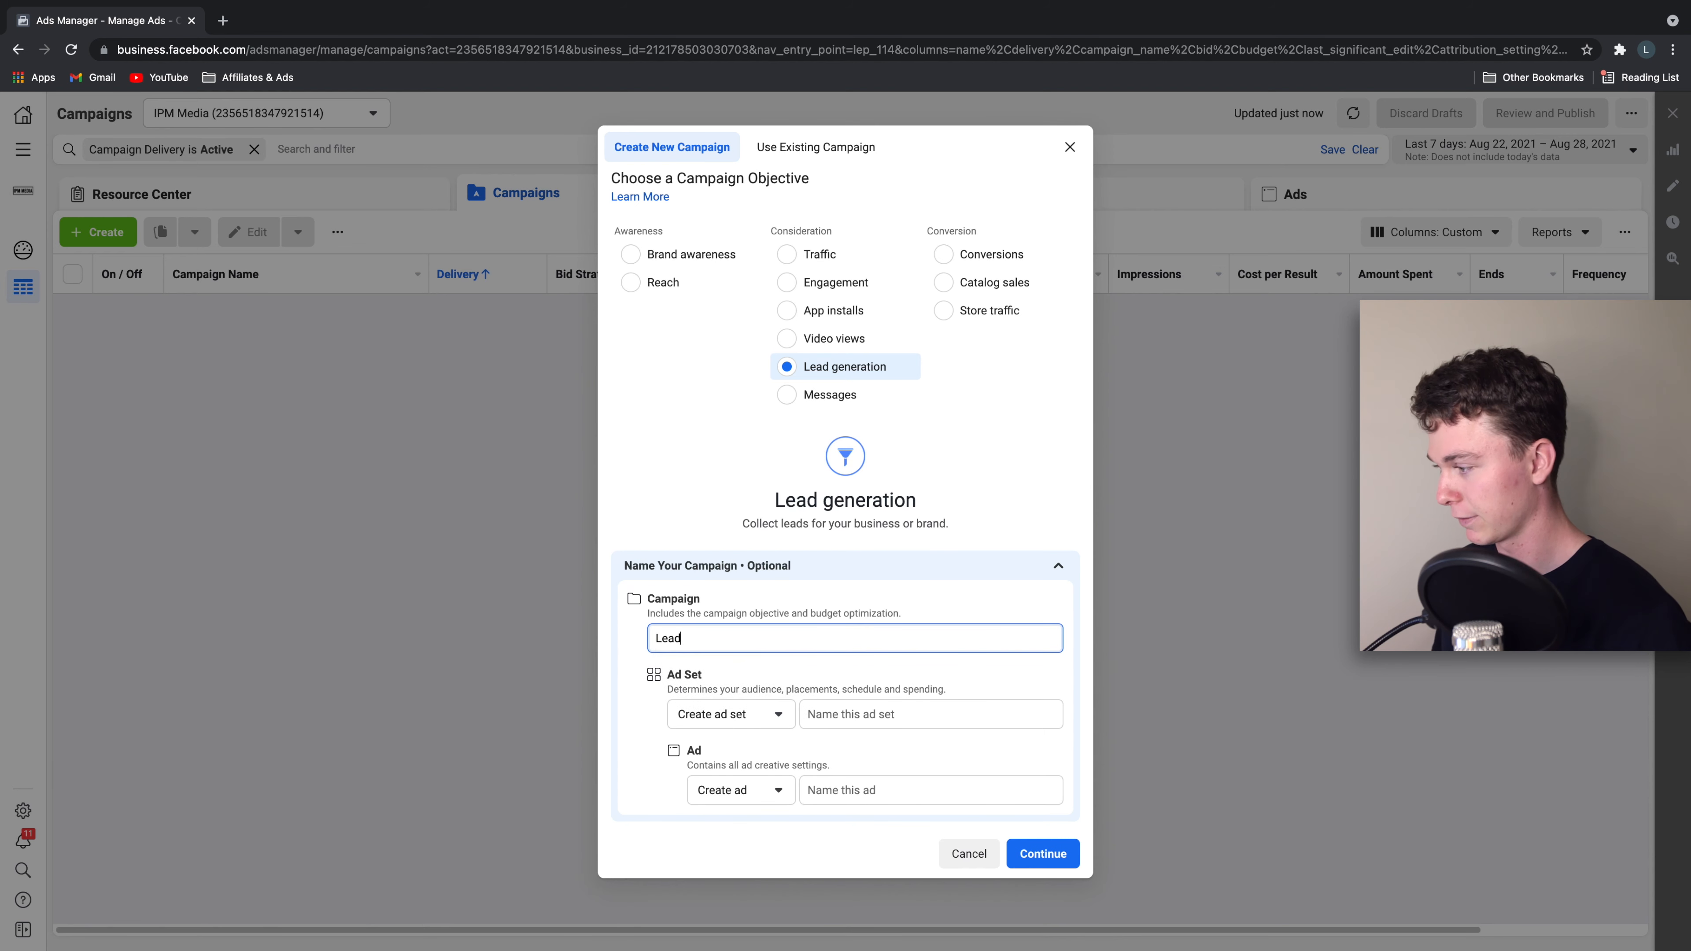
text( Generation)
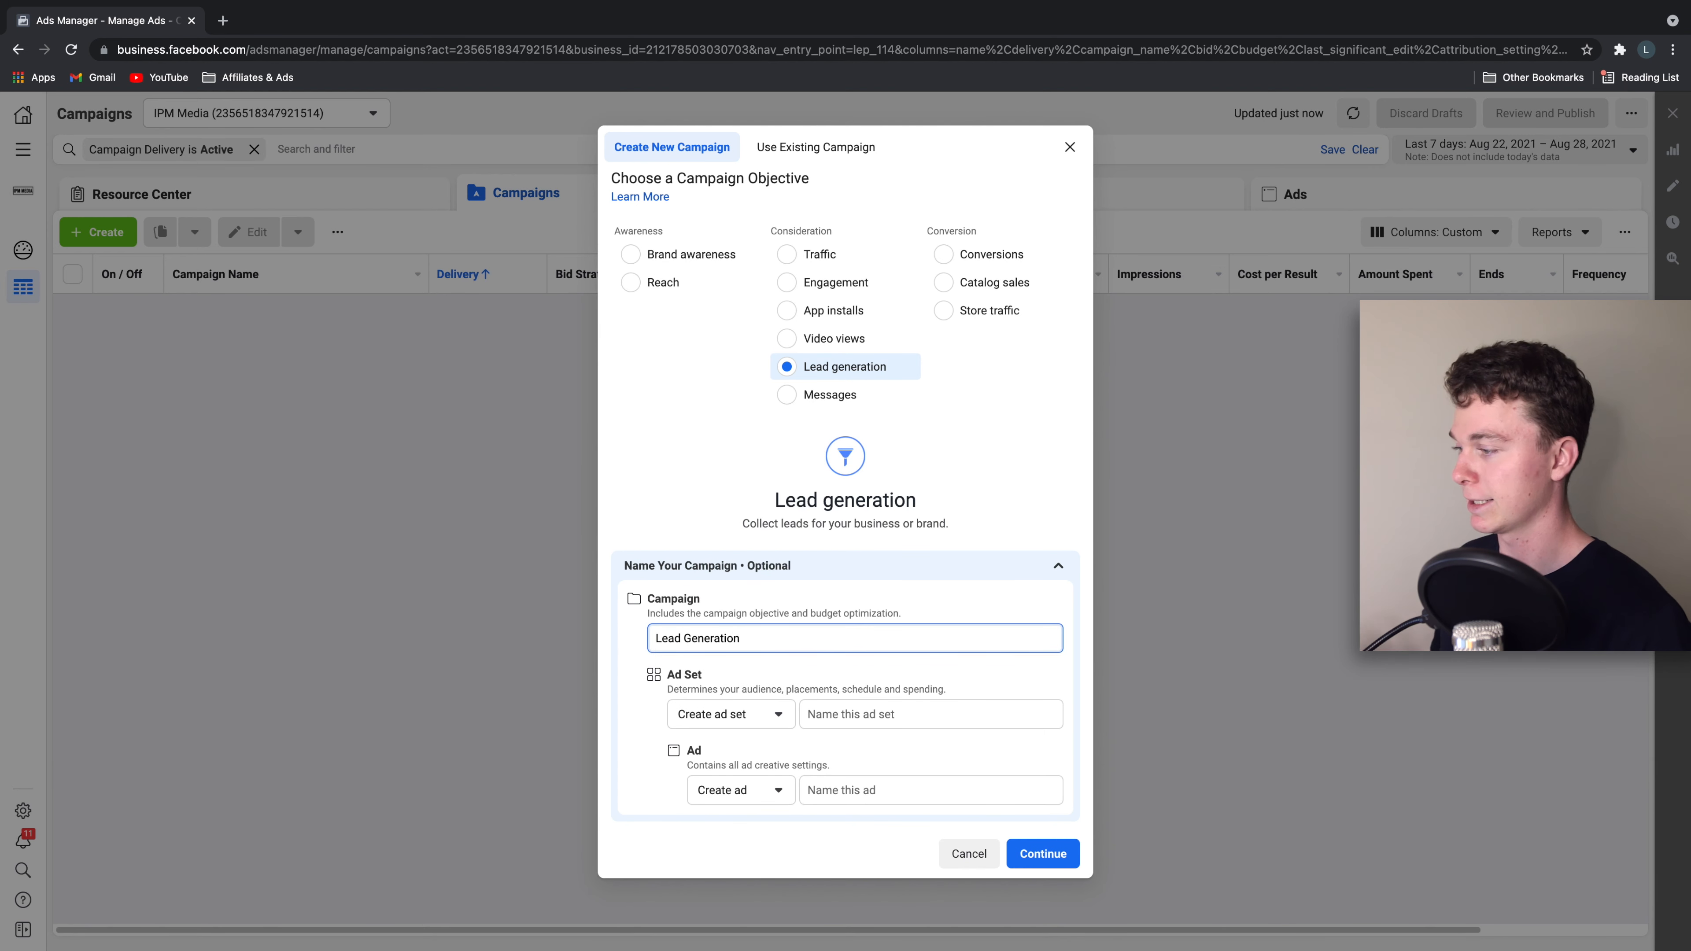
- Name the campaign's new ad set "South Australia"
click(958, 722)
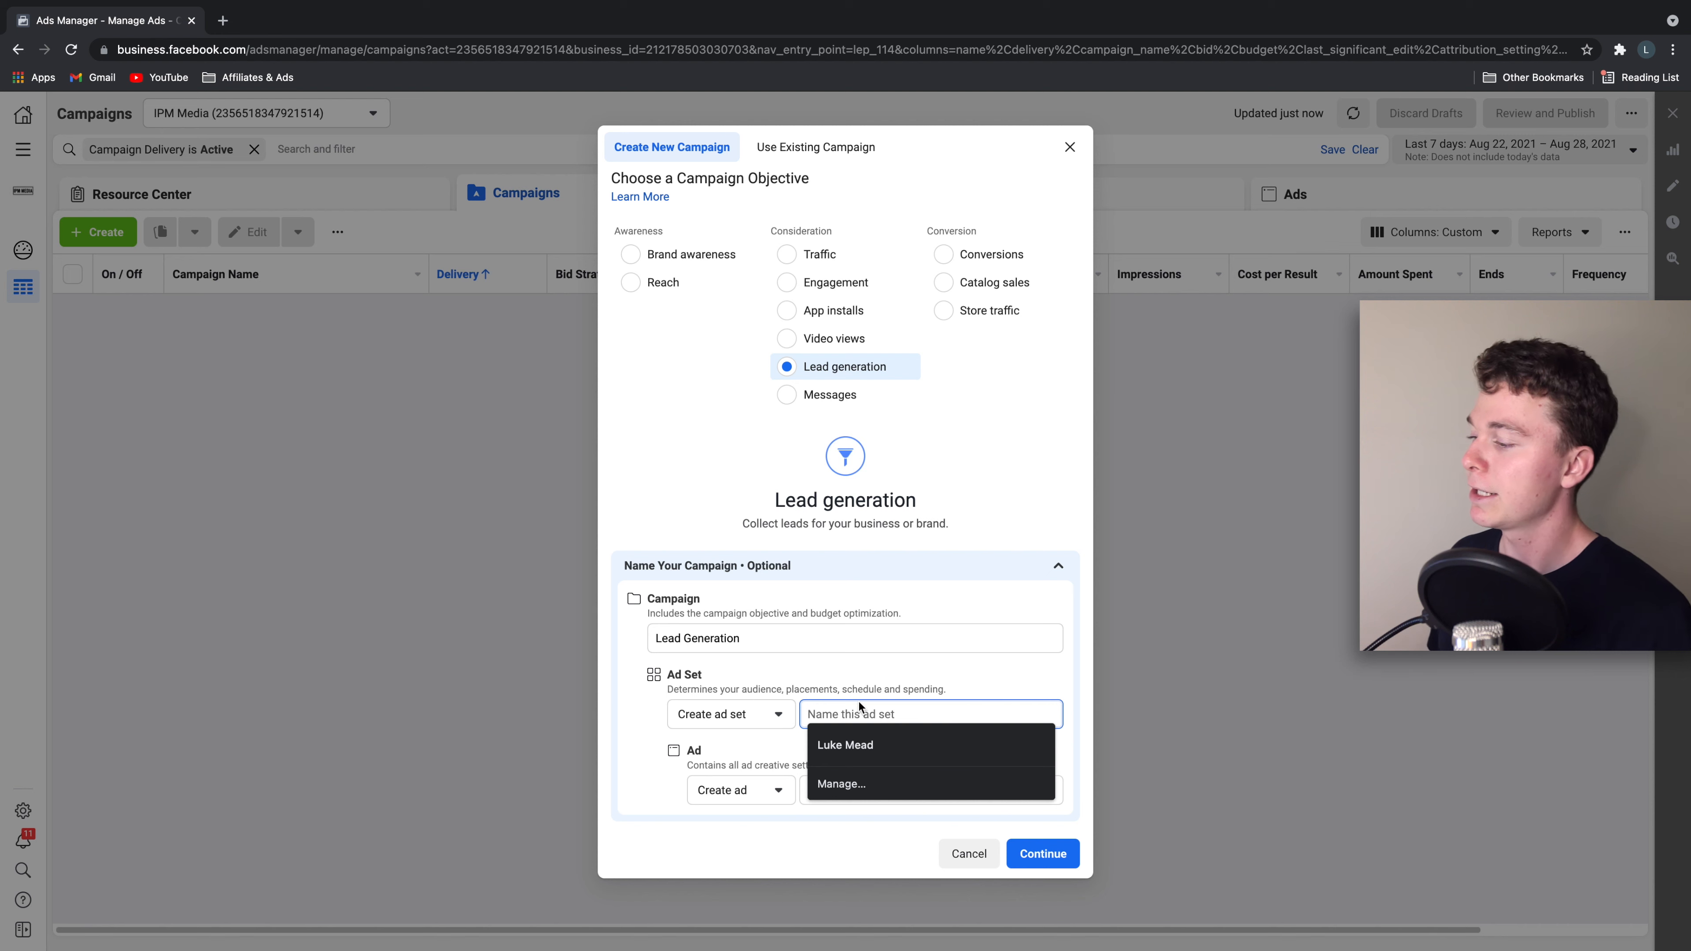
double_click(693, 675)
click(750, 686)
drag(957, 691, 749, 690)
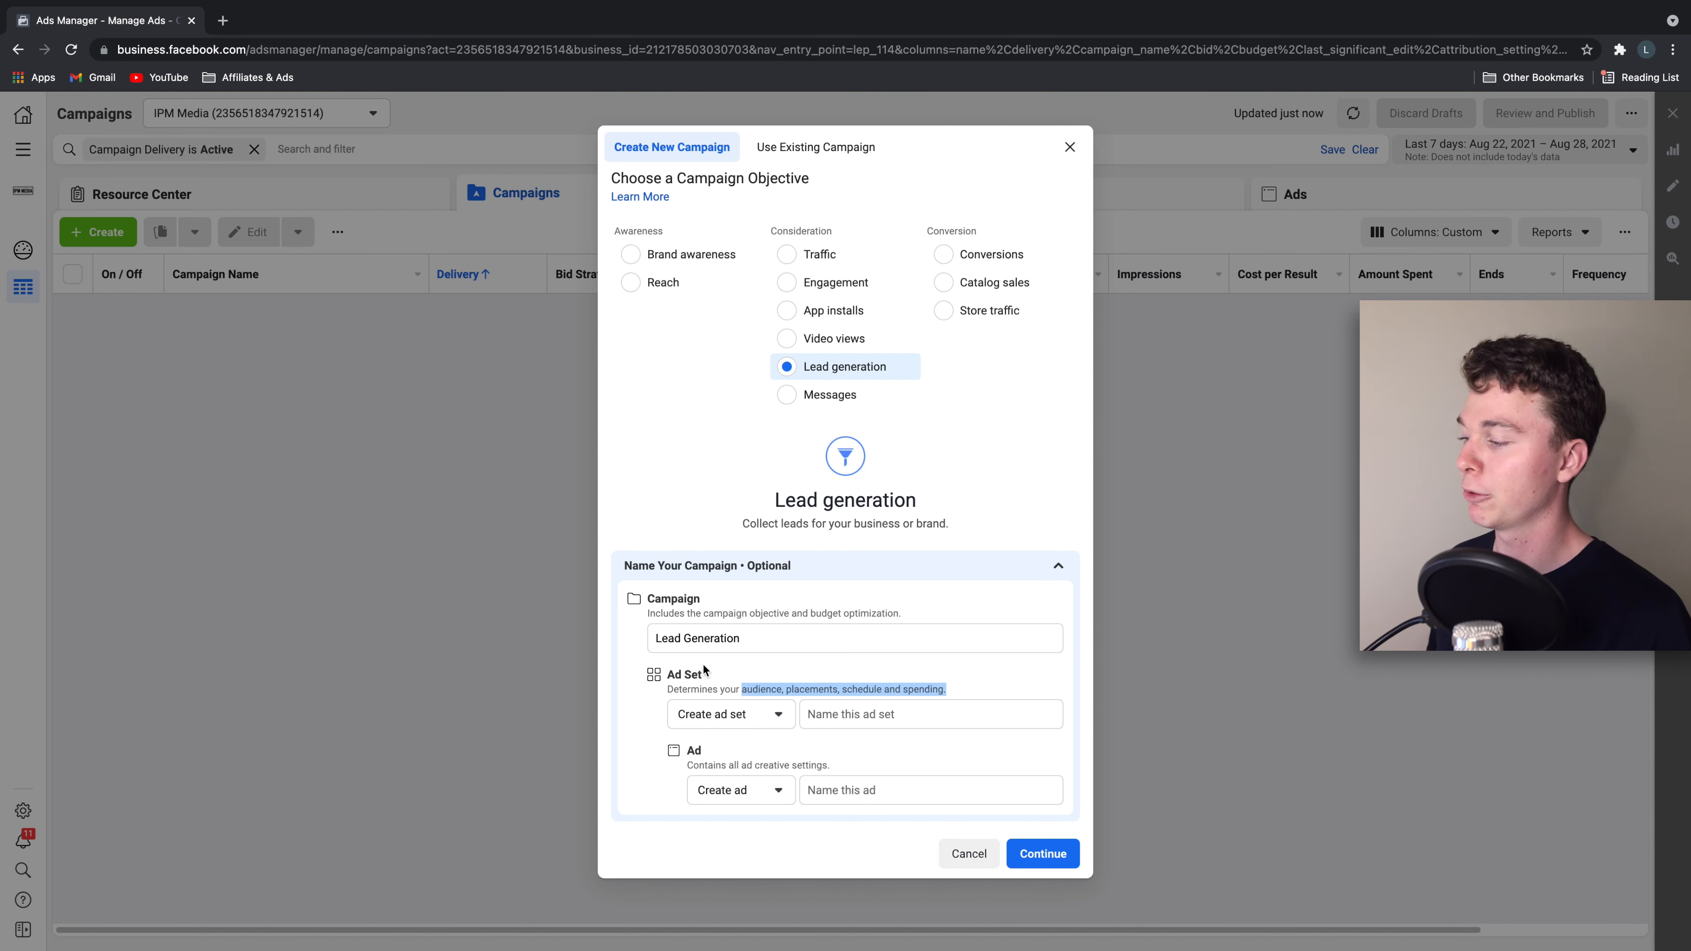
click(887, 718)
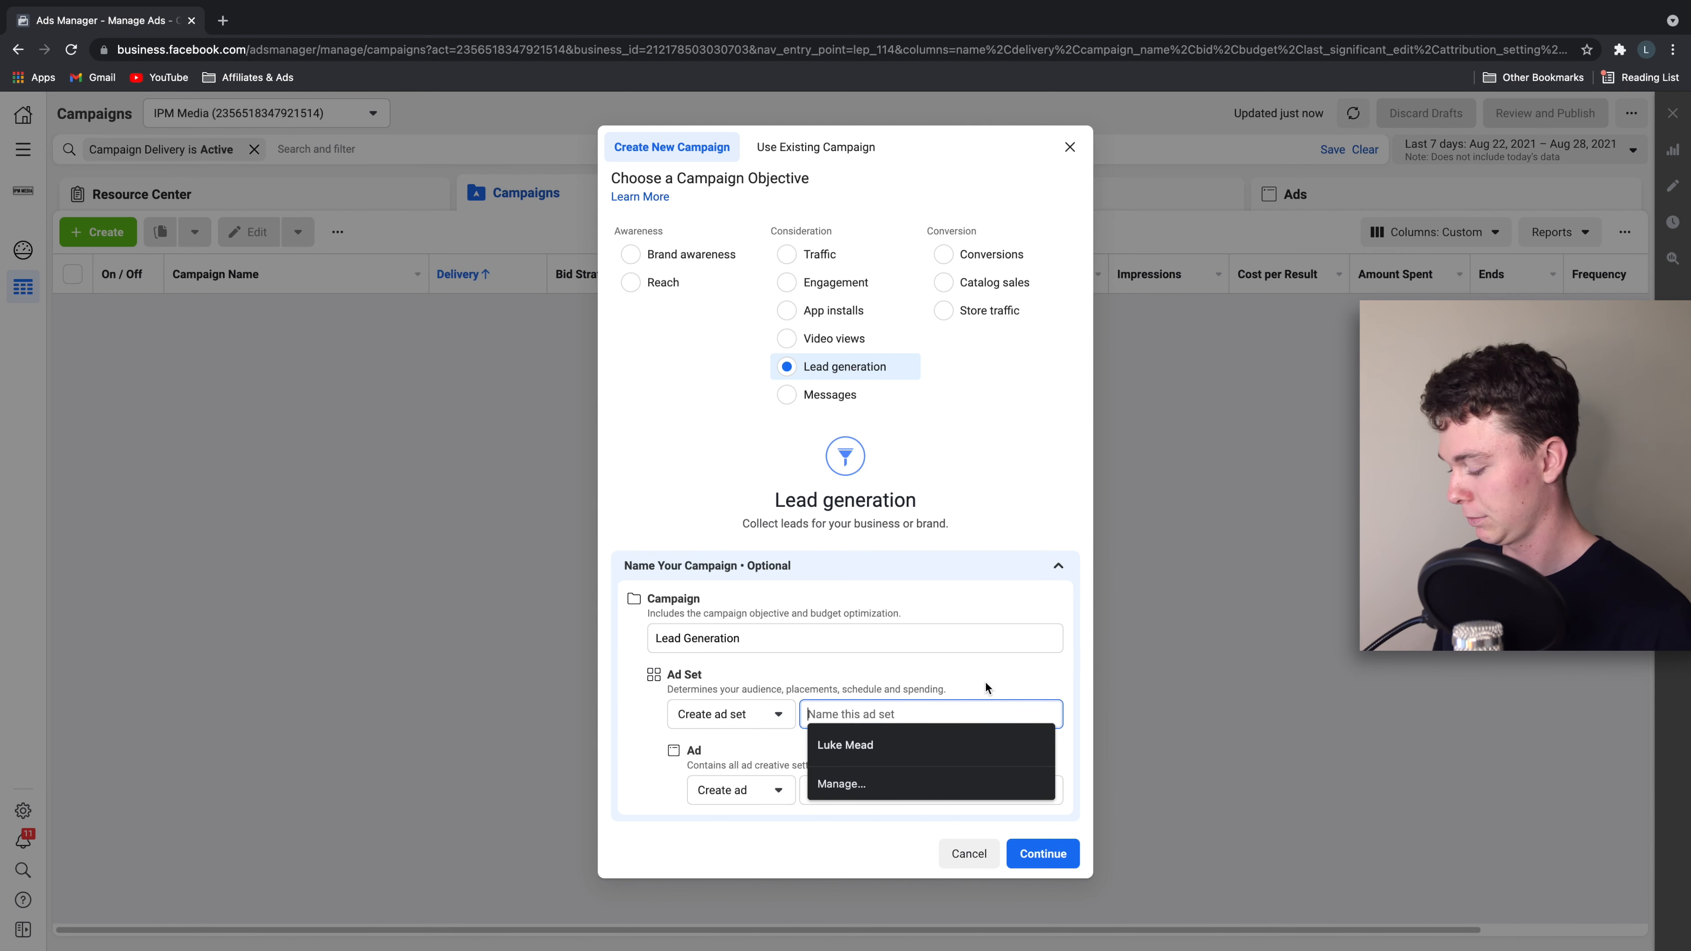
text(South Australia)
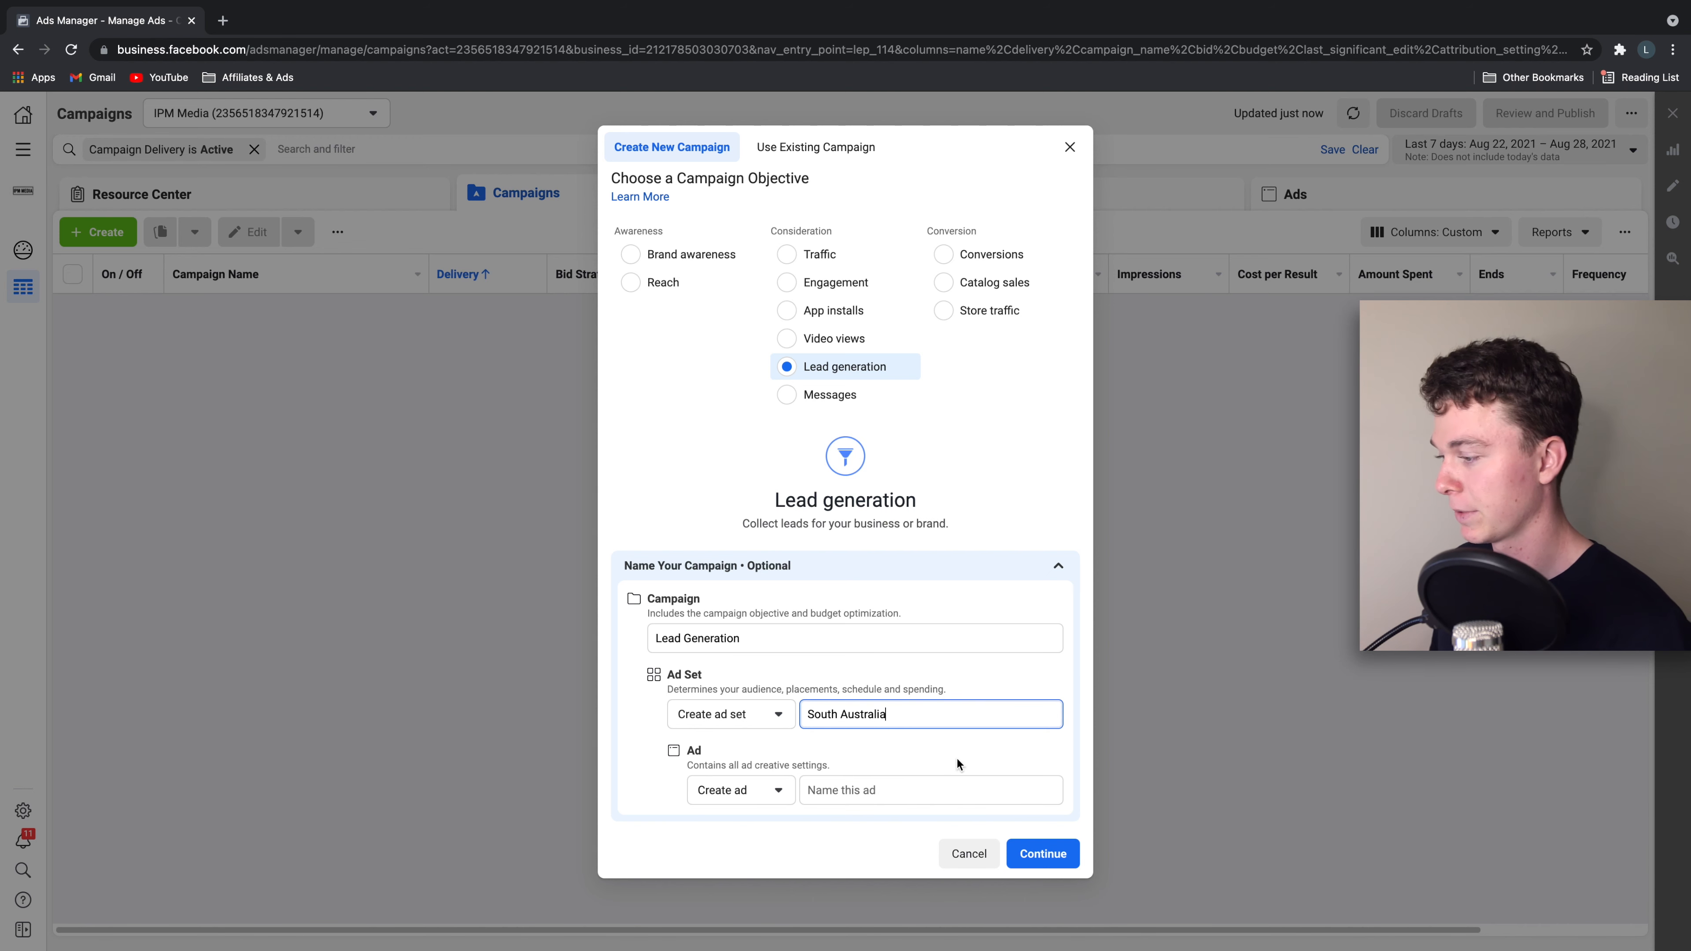
- Name the new ad "SA Lead Gen" and continue to create the campaign draft
click(880, 787)
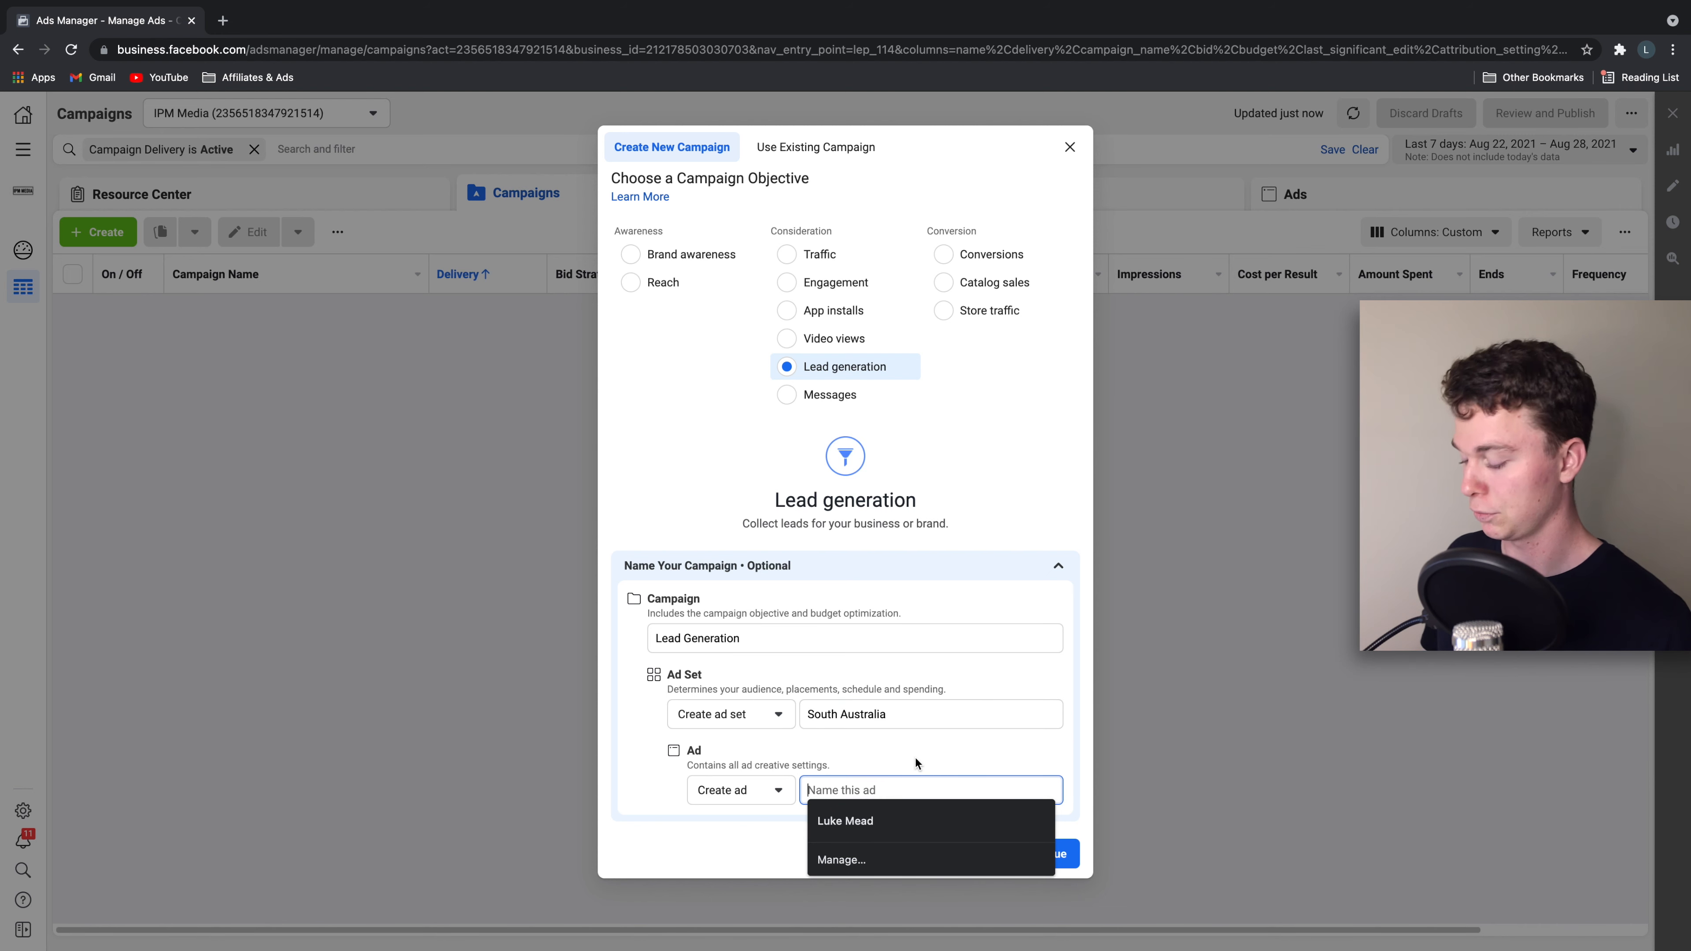
text(SA Lead Gen)
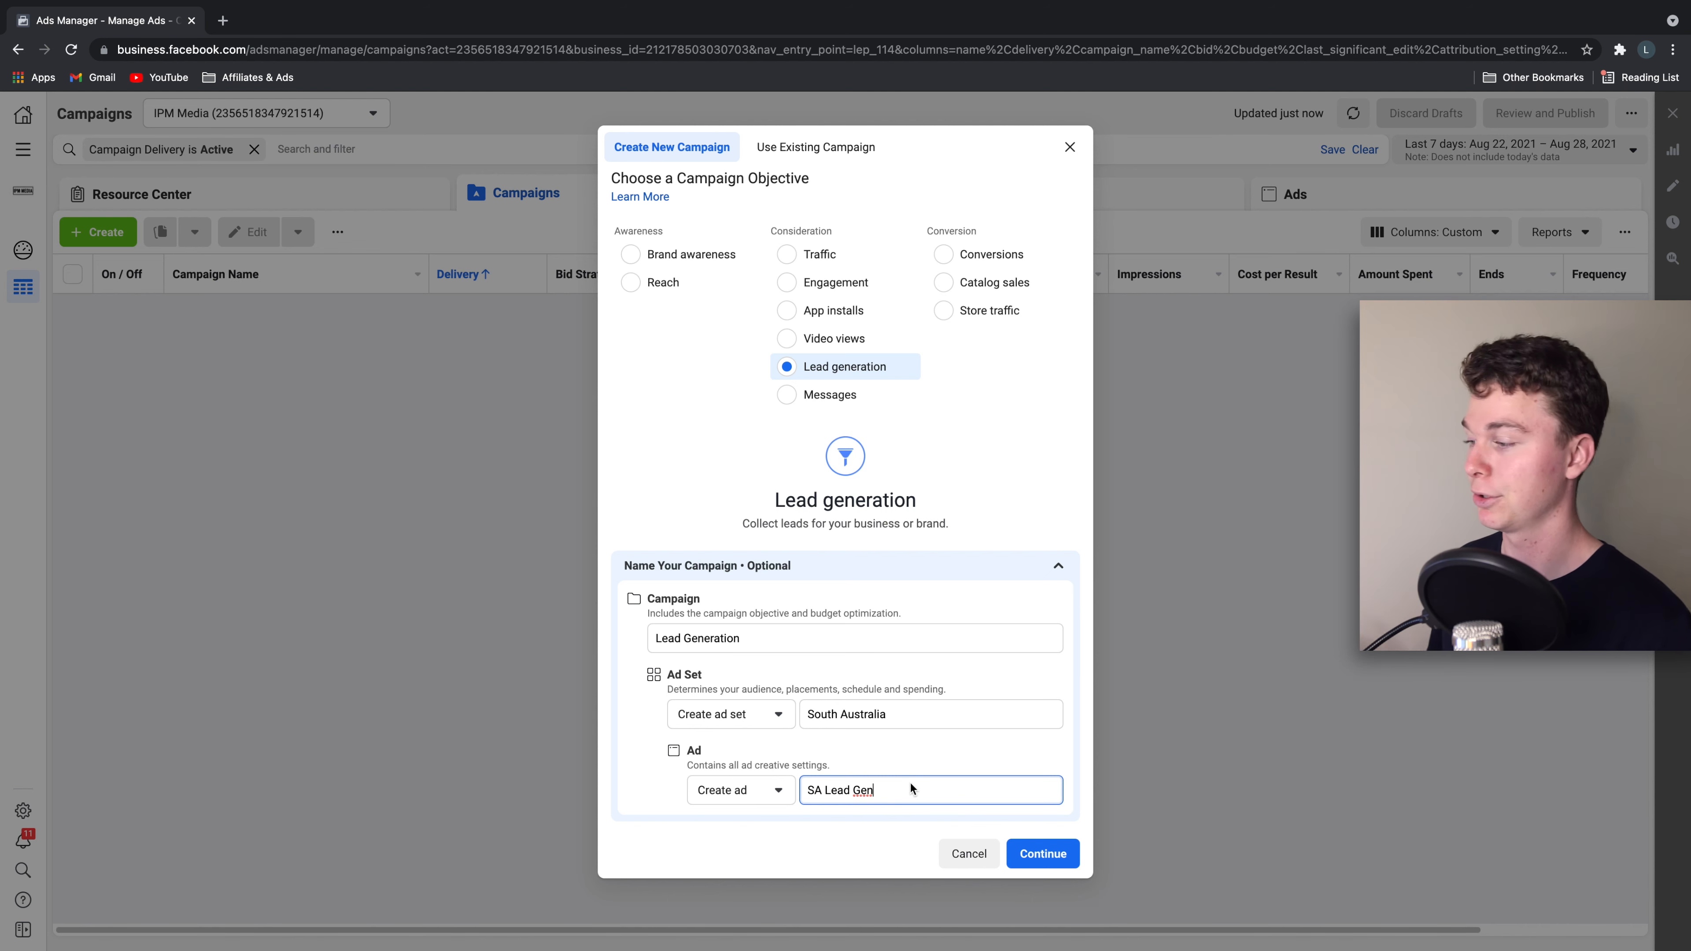
click(1042, 854)
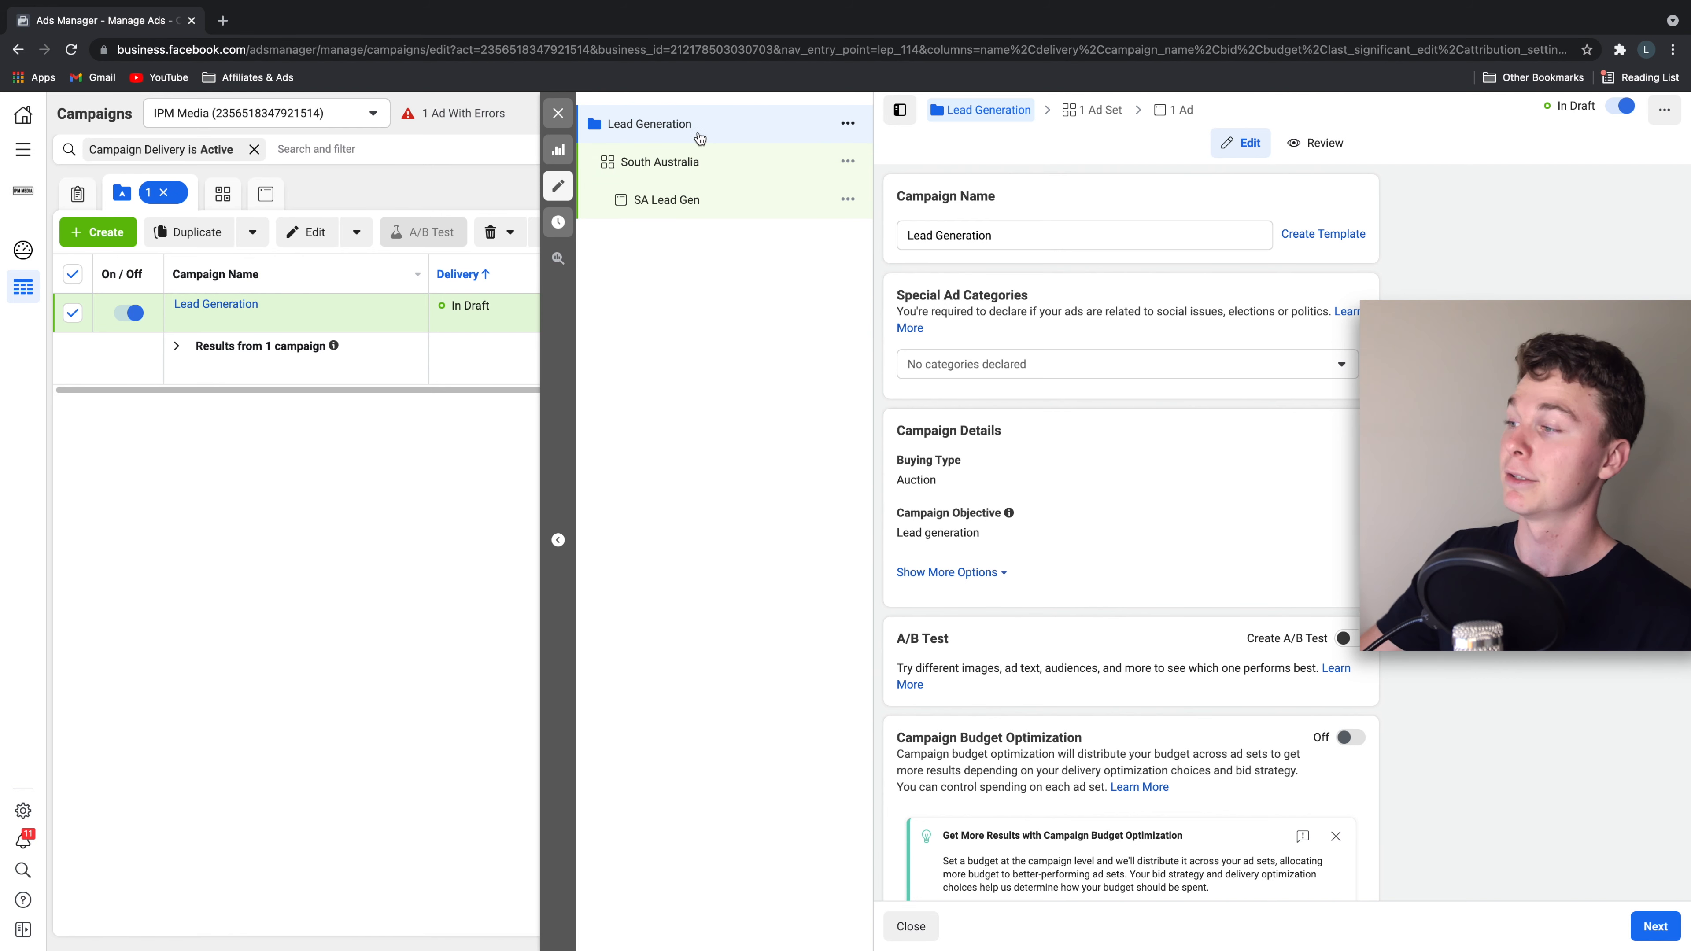
- Review the Lead Generation campaign's settings, including campaign budget optimization and the available special ad categories
drag(897, 194, 947, 188)
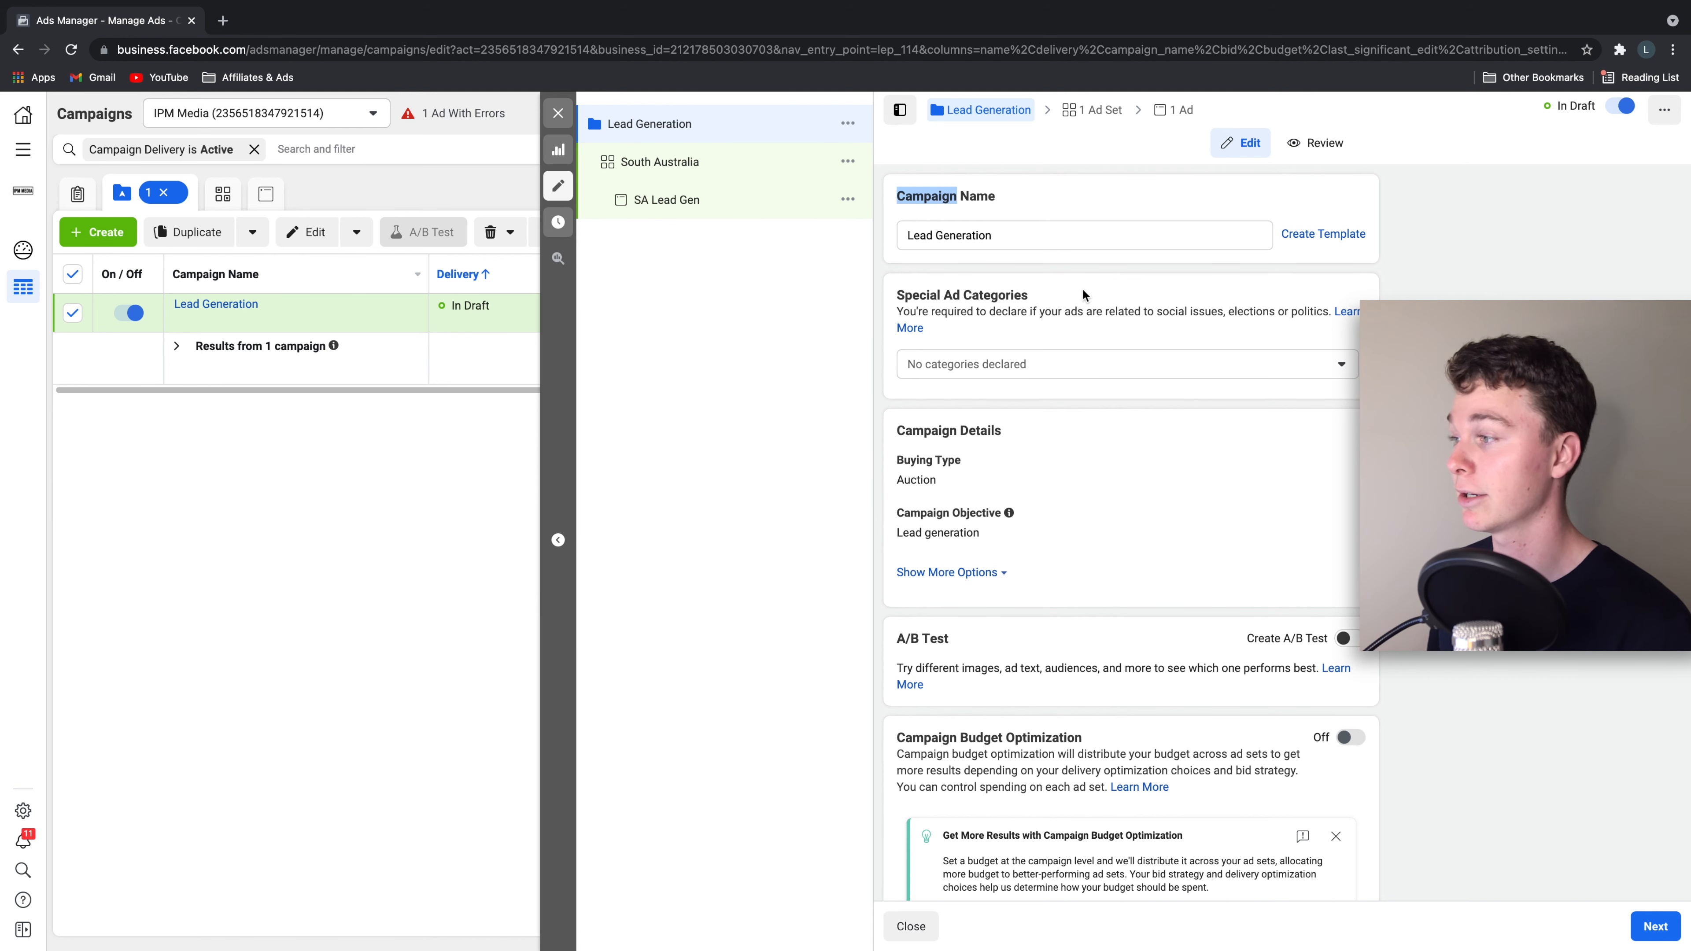
scroll(1083, 290, down, 2)
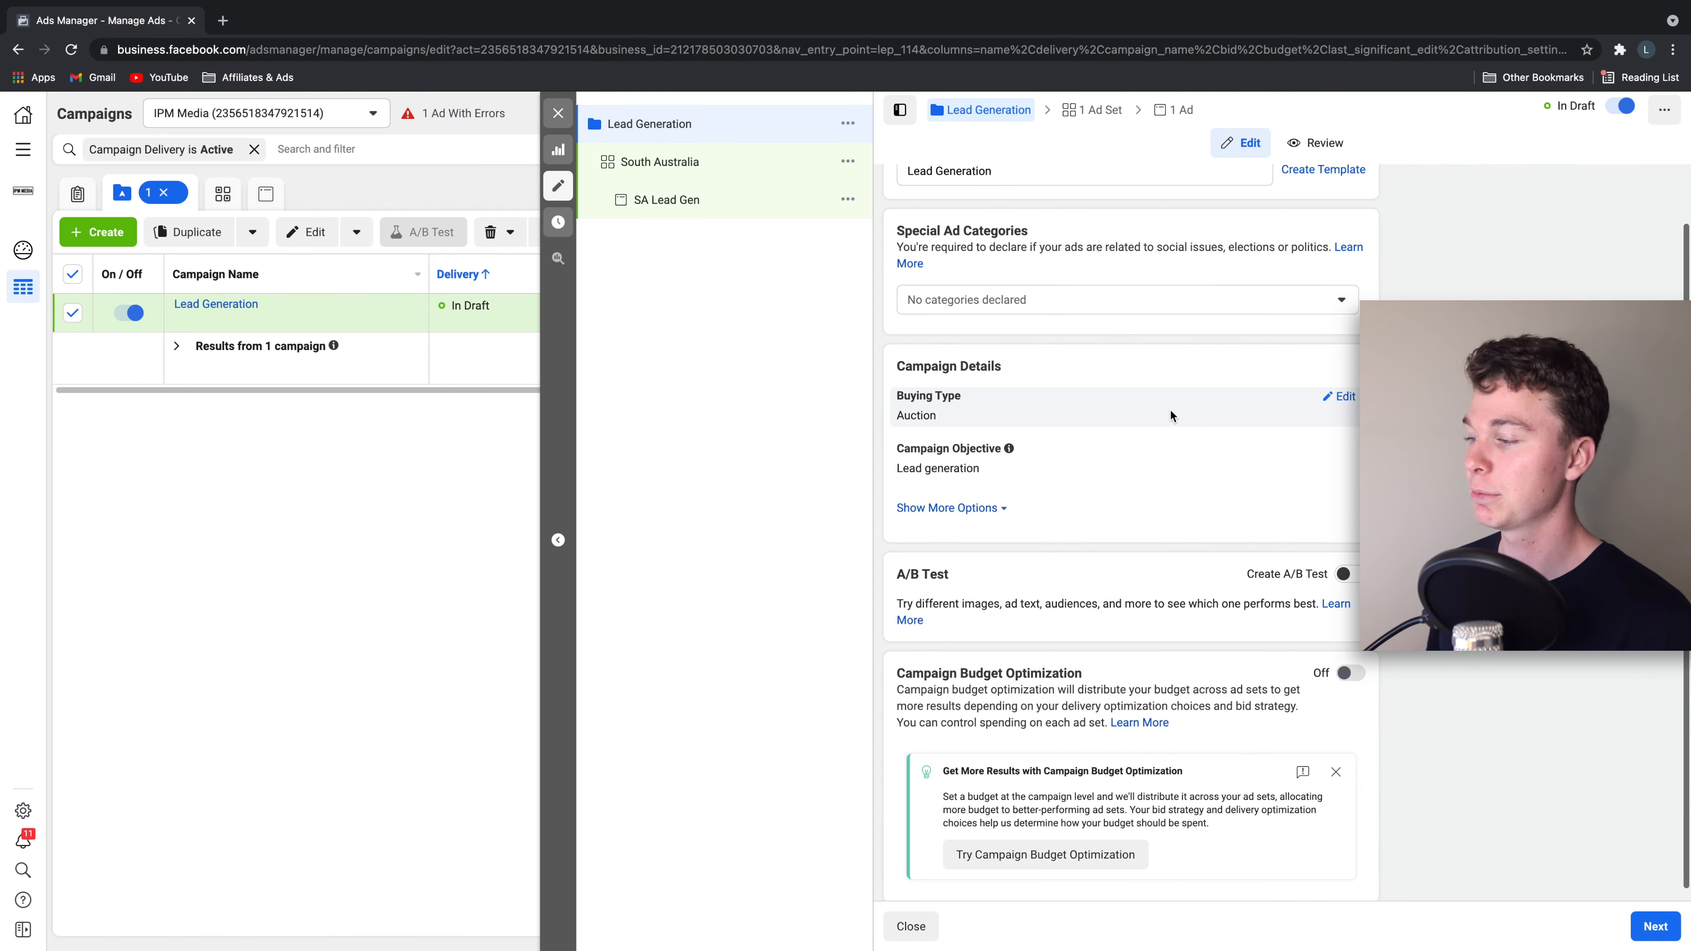
scroll(1441, 706, down, 1)
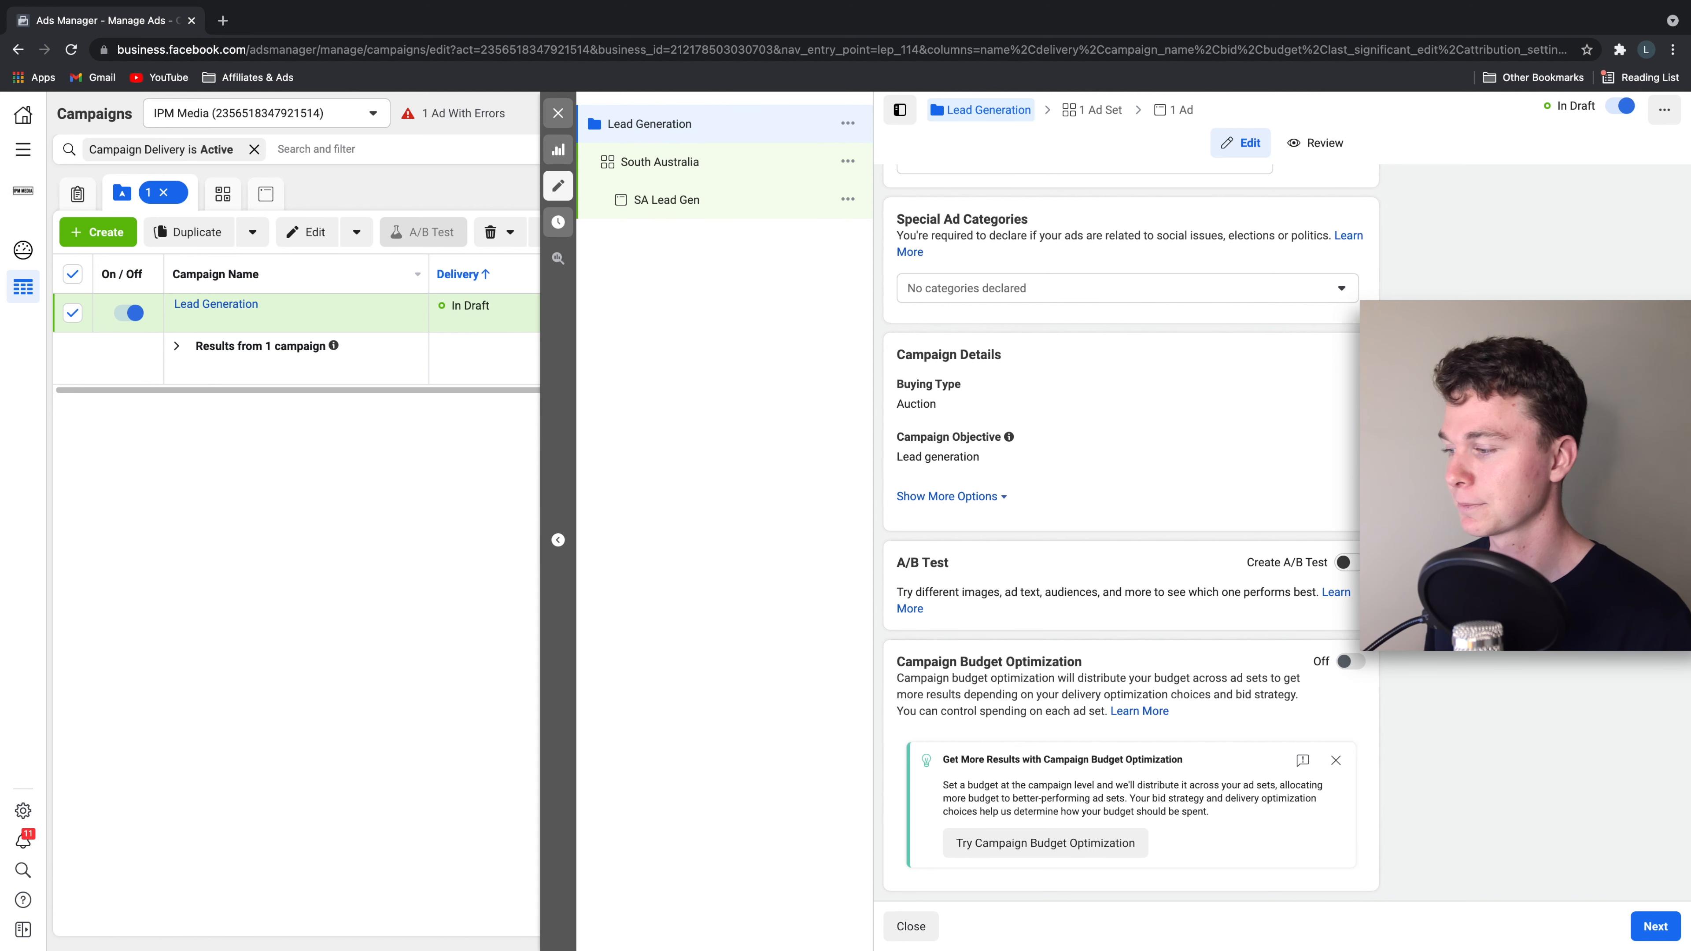
drag(979, 678, 1230, 683)
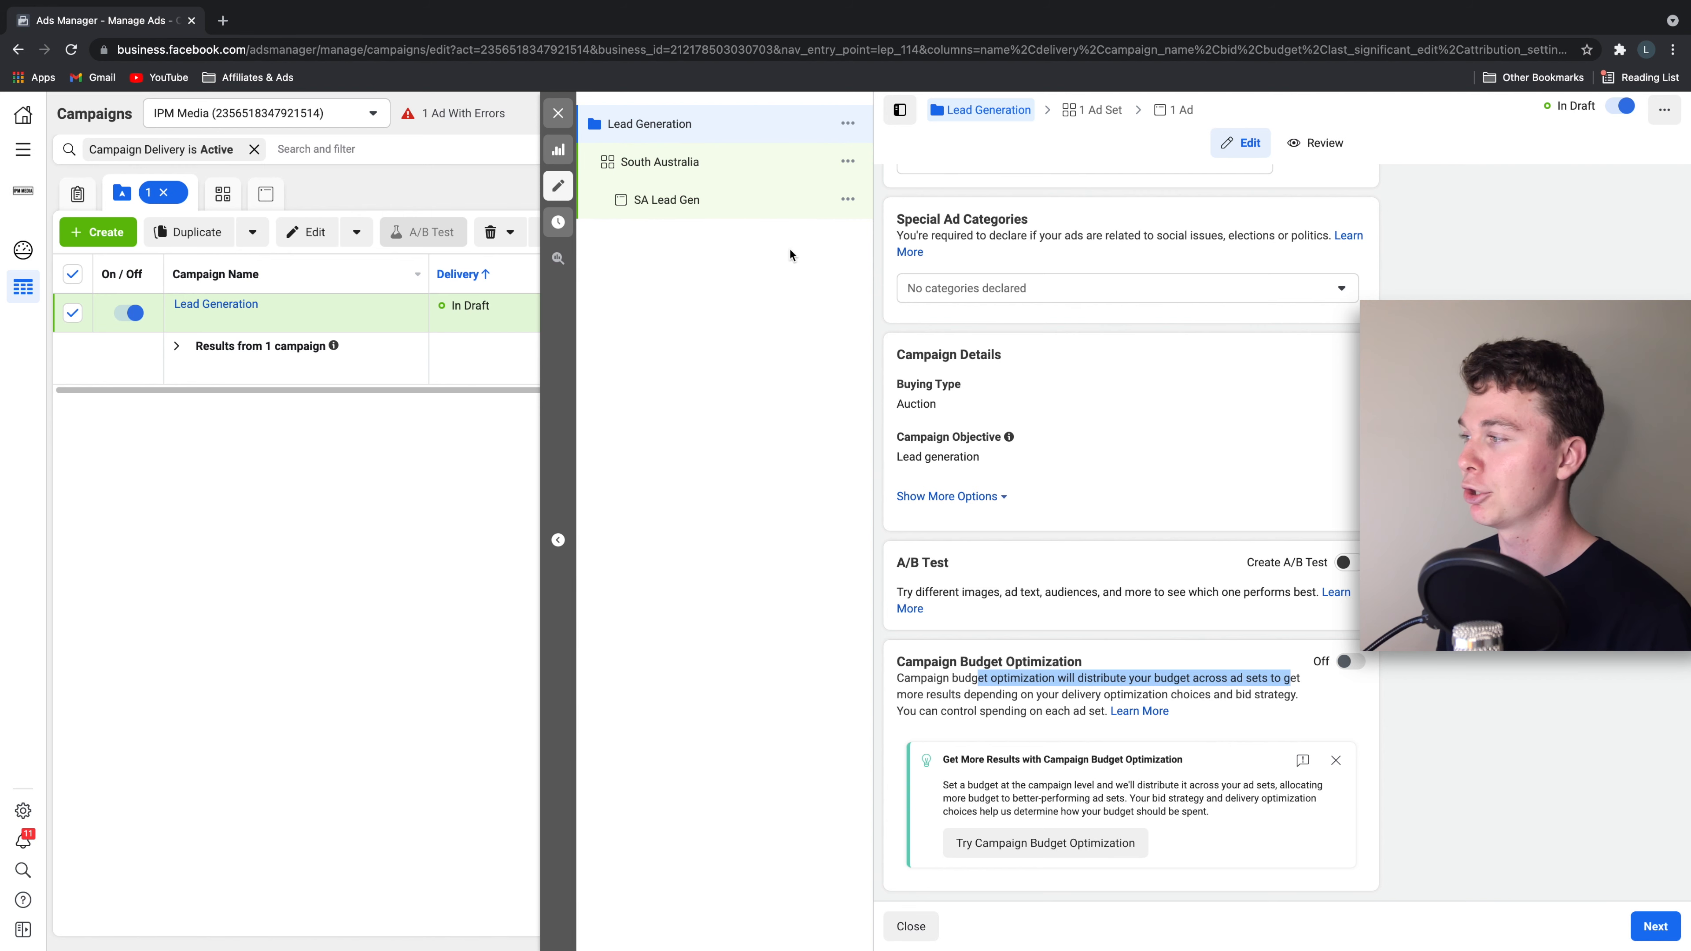
scroll(1090, 440, up, 2)
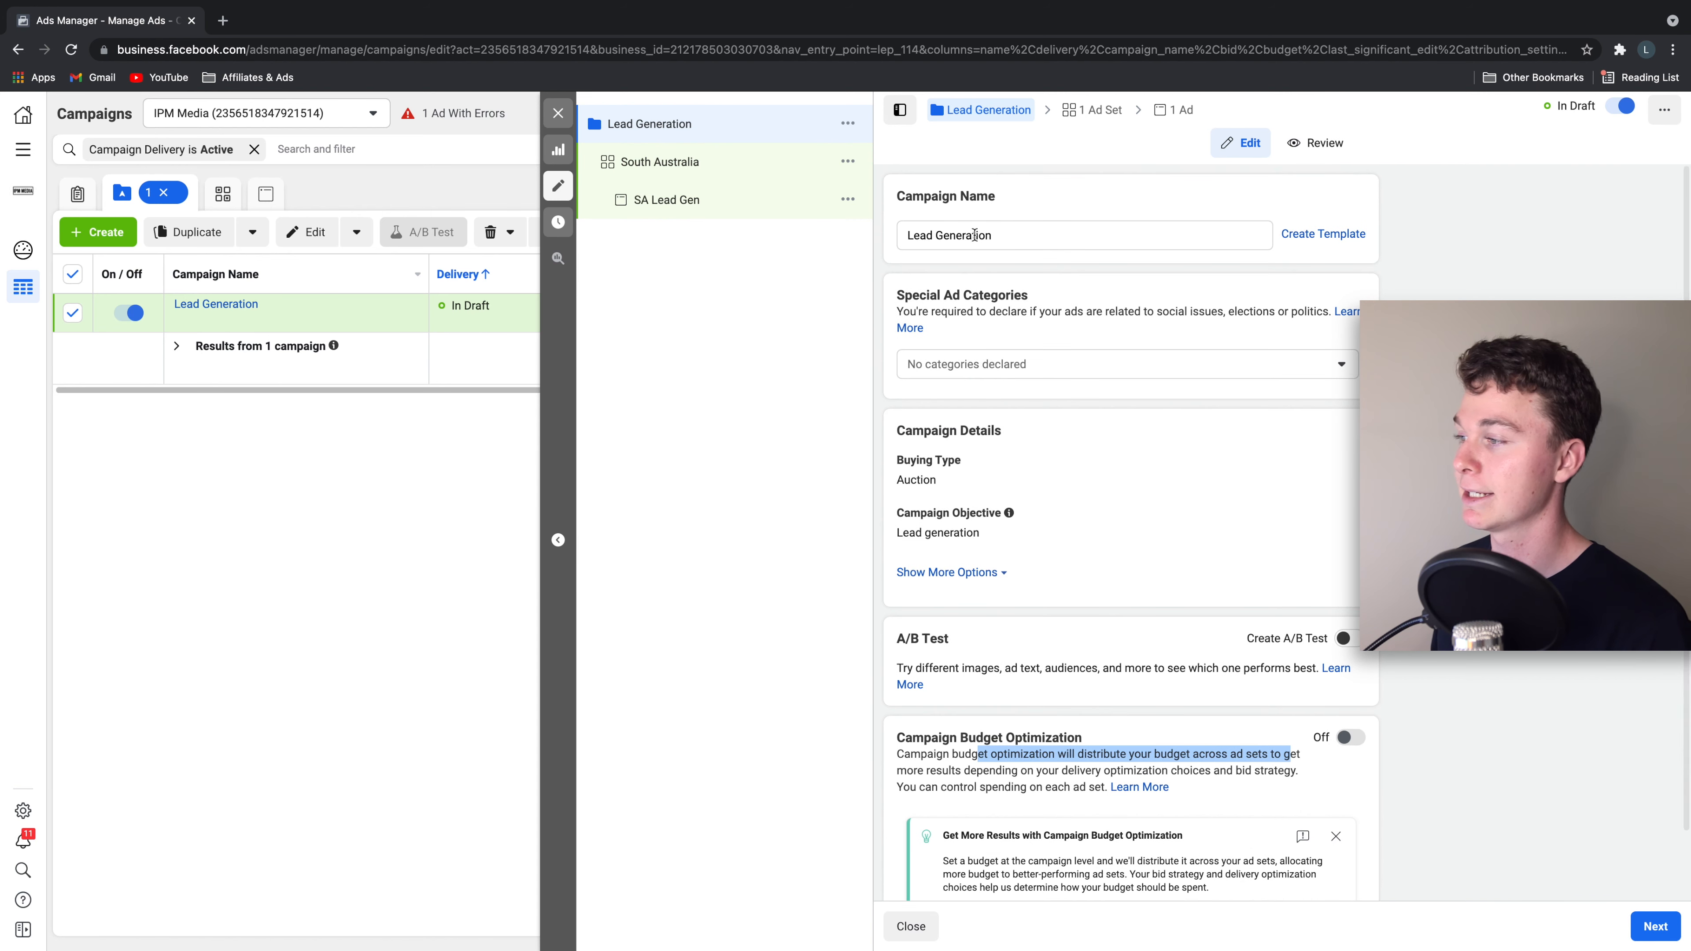
click(1106, 364)
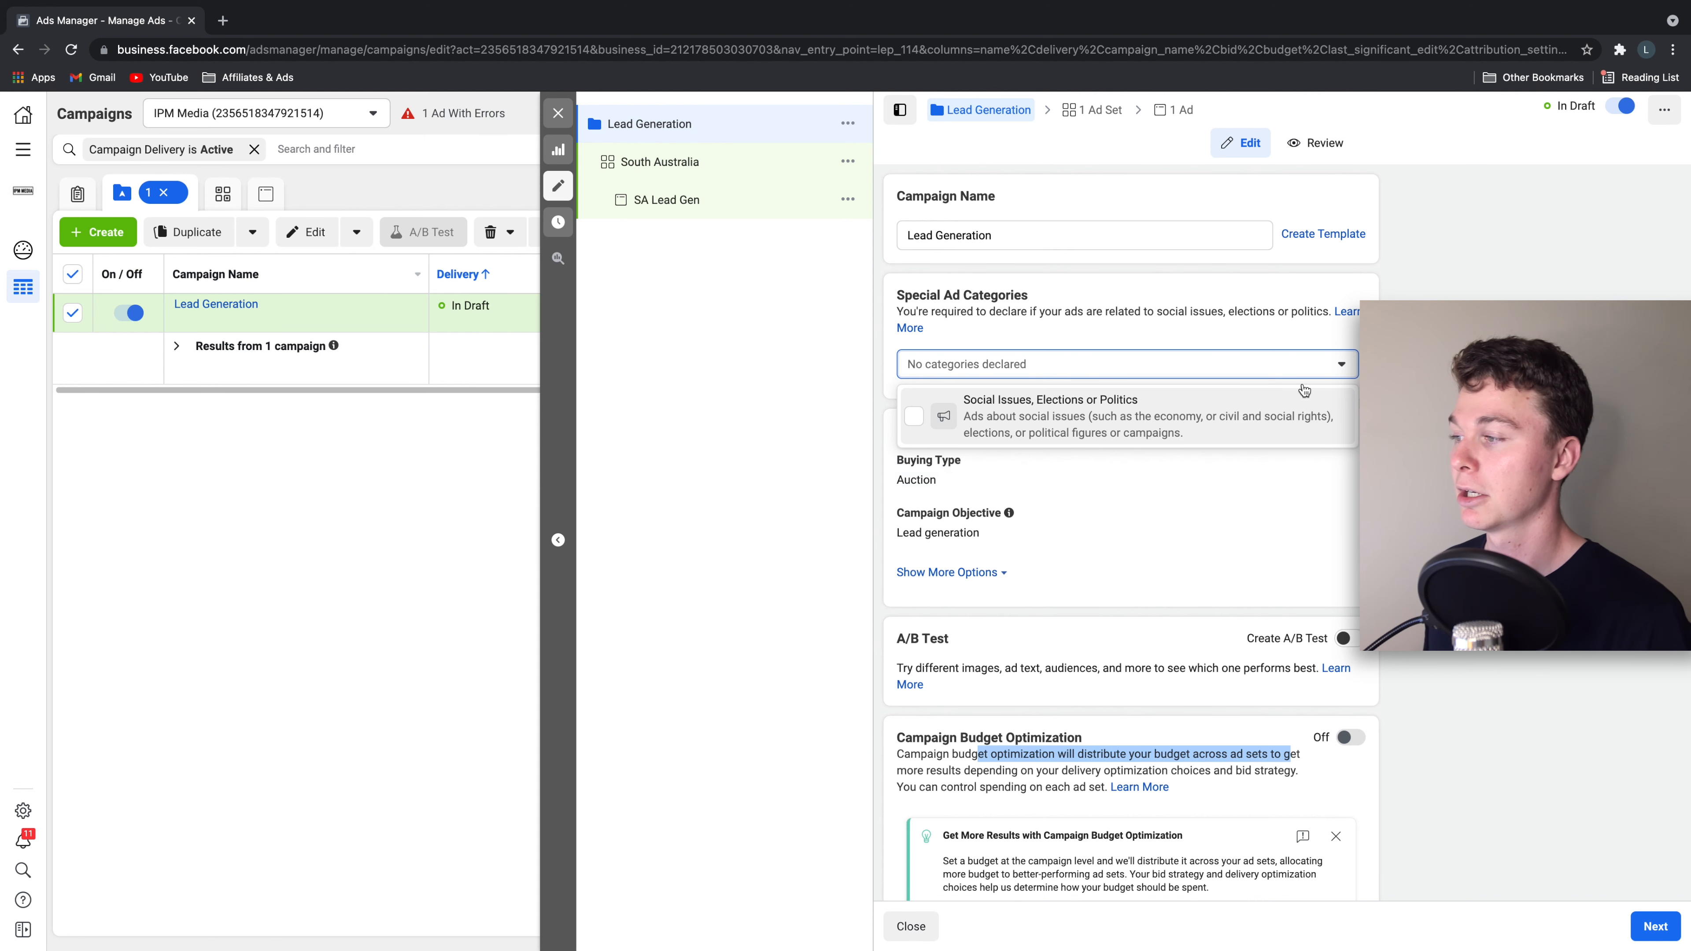
click(670, 227)
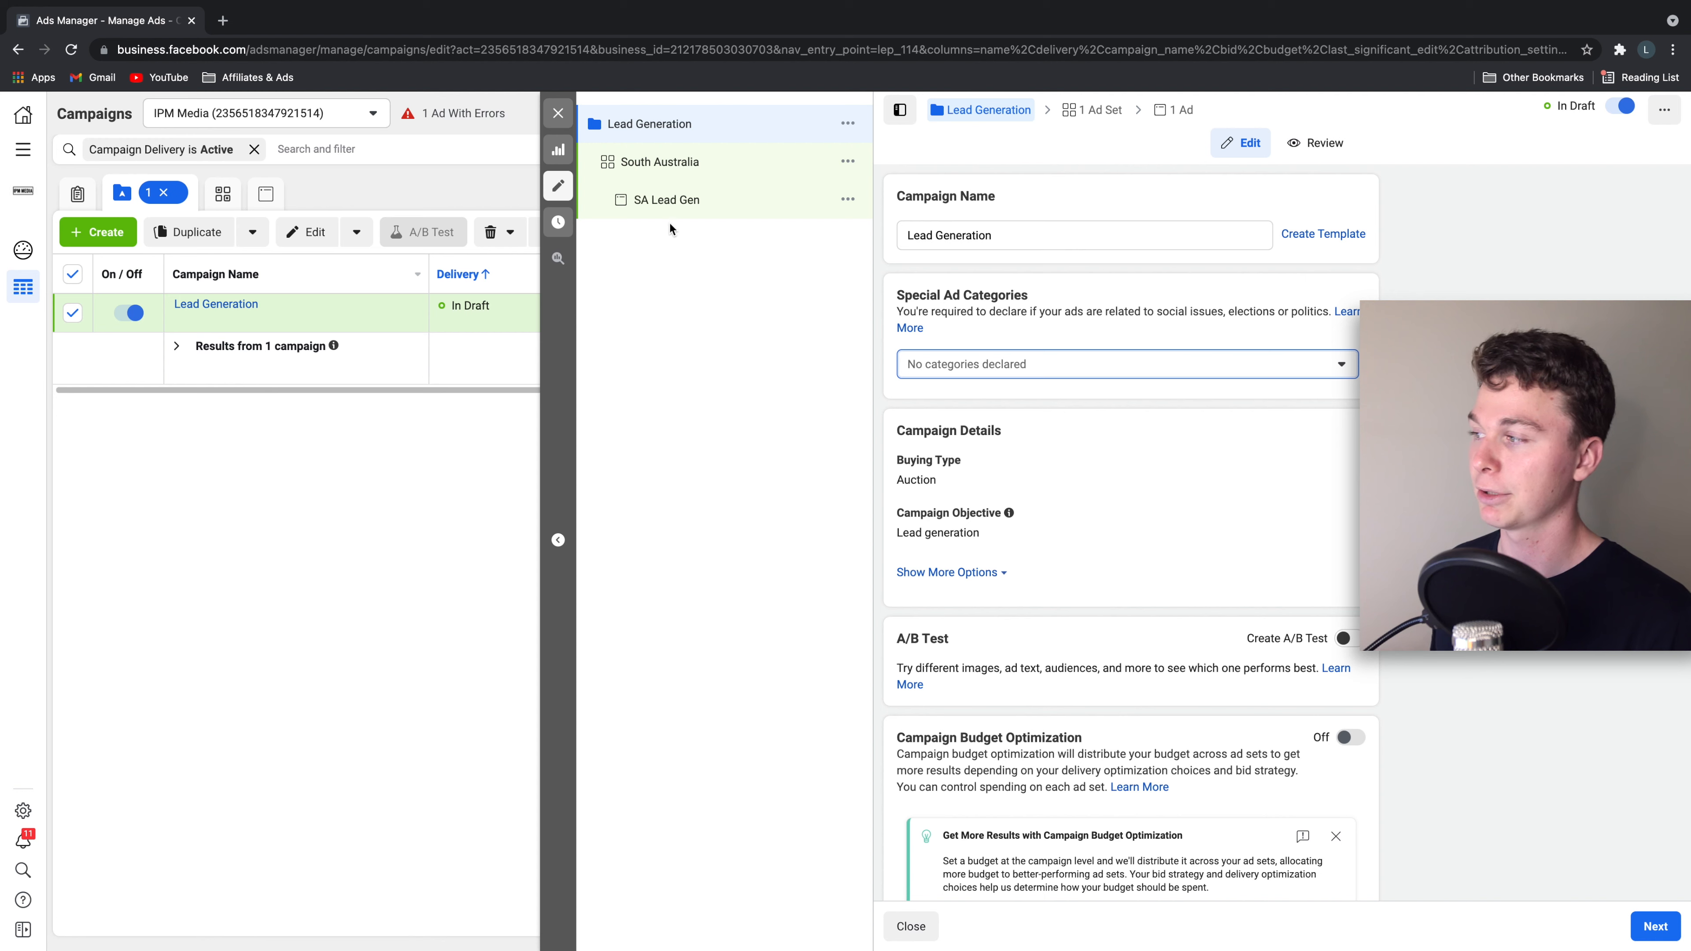
- Open the South Australia ad set and review its lead method, page, dynamic creative and catalog settings
click(663, 175)
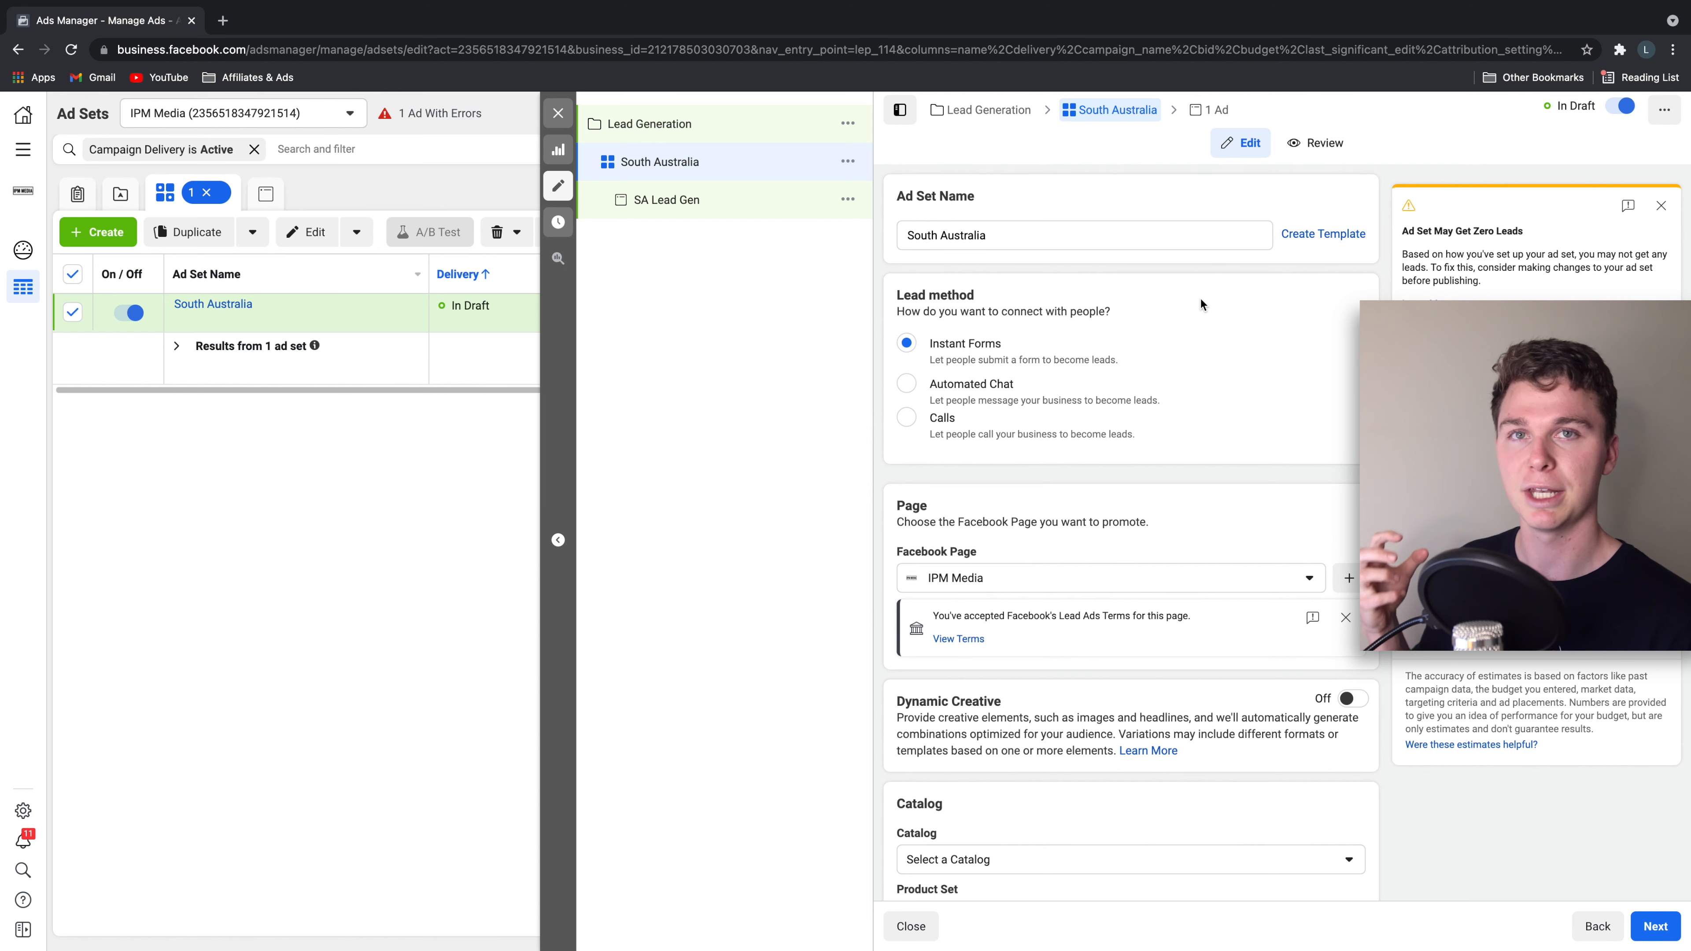
scroll(1201, 299, down, 1)
scroll(1200, 299, down, 1)
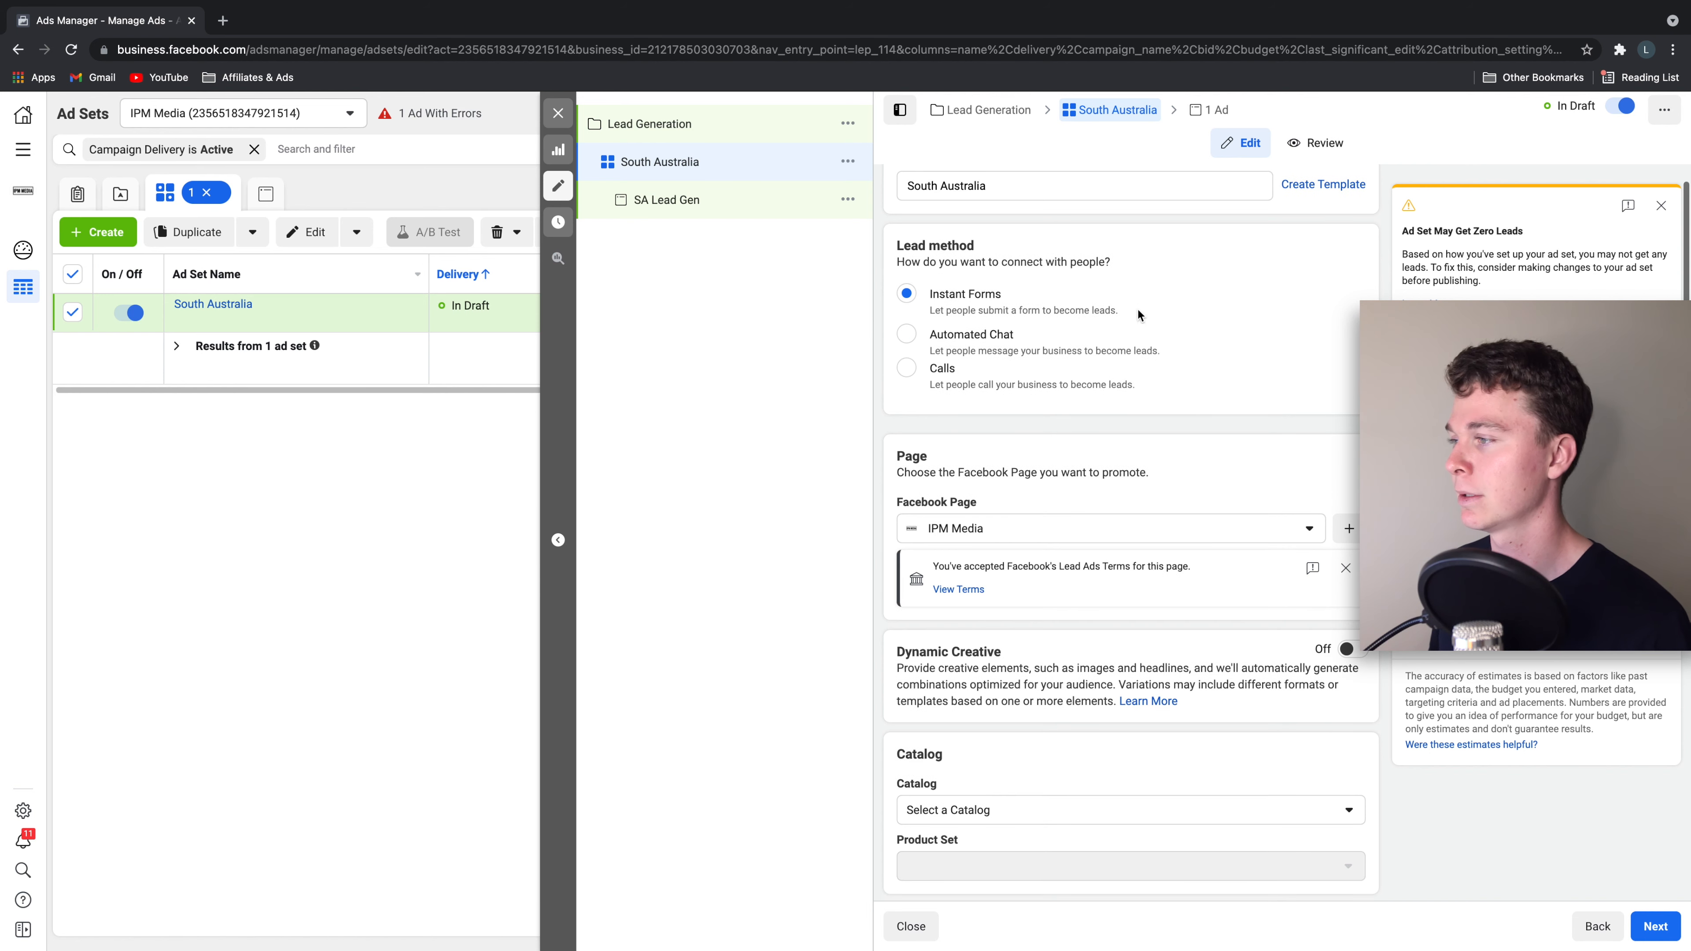
scroll(1108, 337, up, 1)
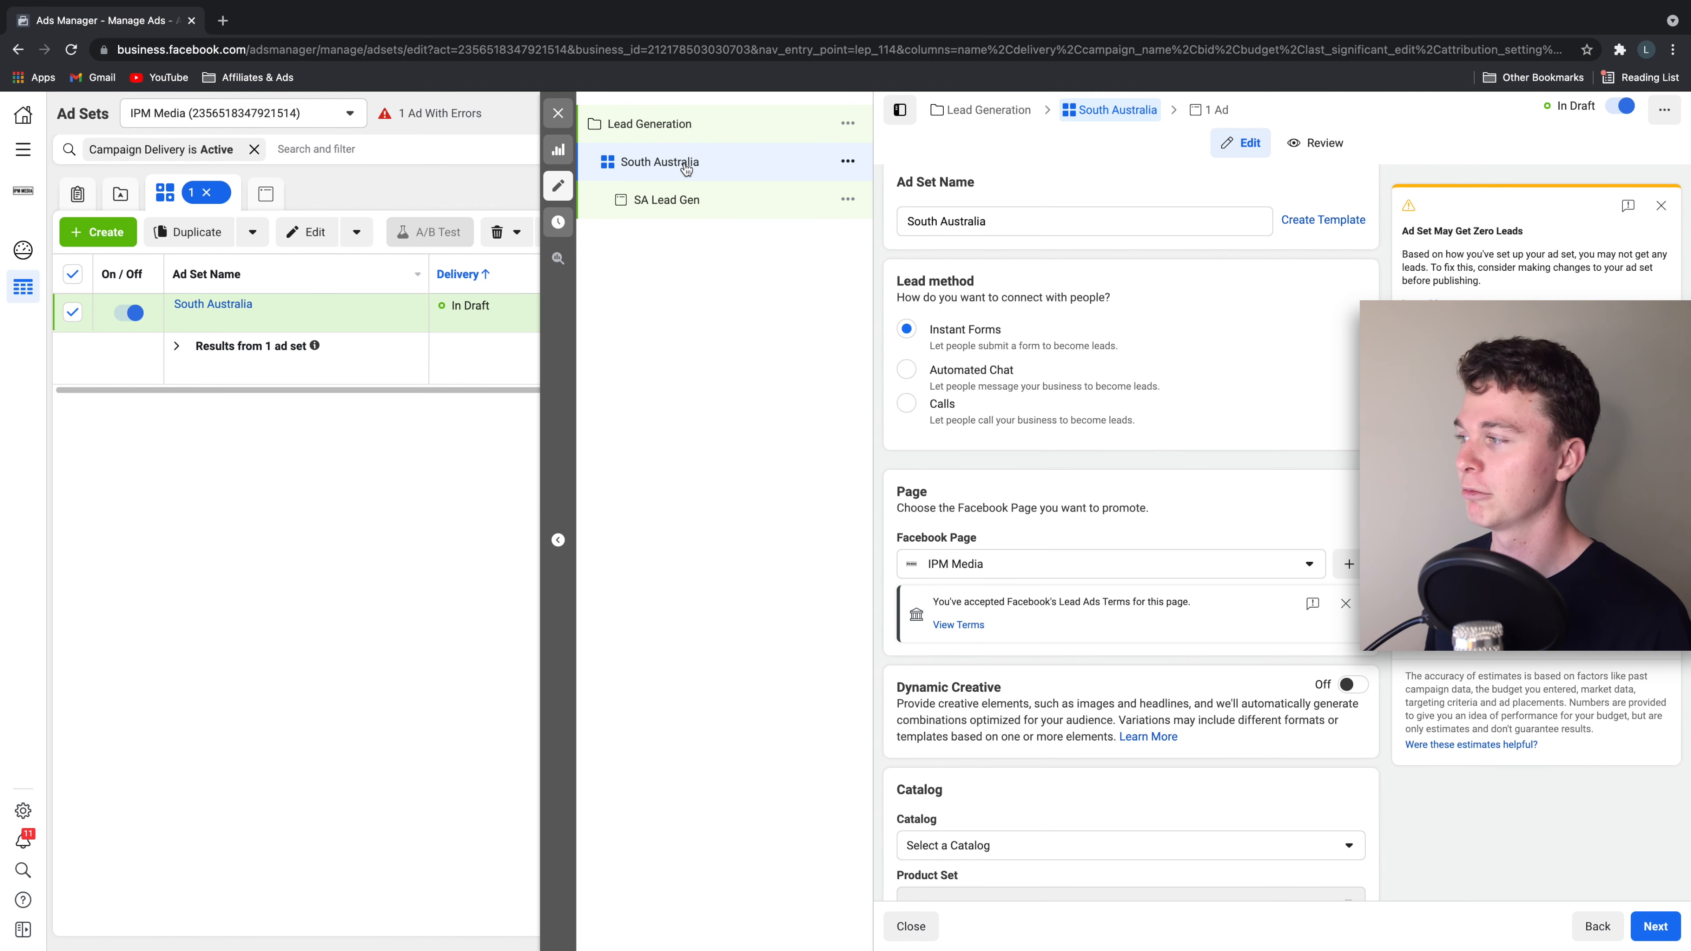
scroll(1109, 307, up, 1)
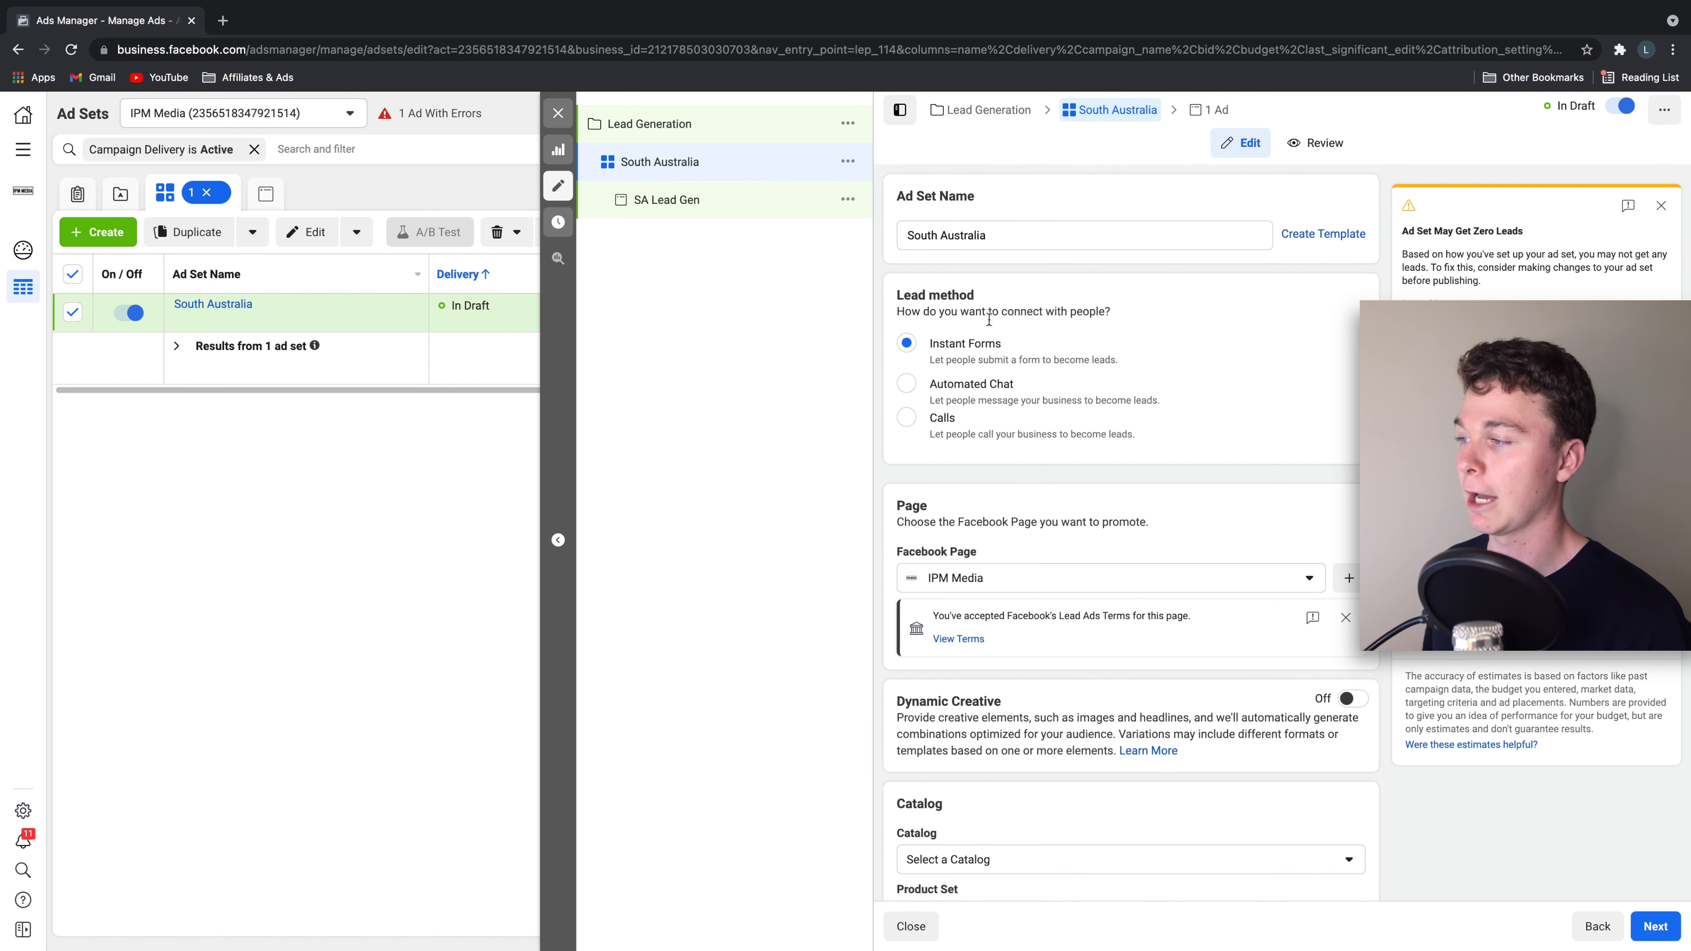
- Look over the South Australia ad set's budget, audience, placements and optimization sections
scroll(960, 345, down, 6)
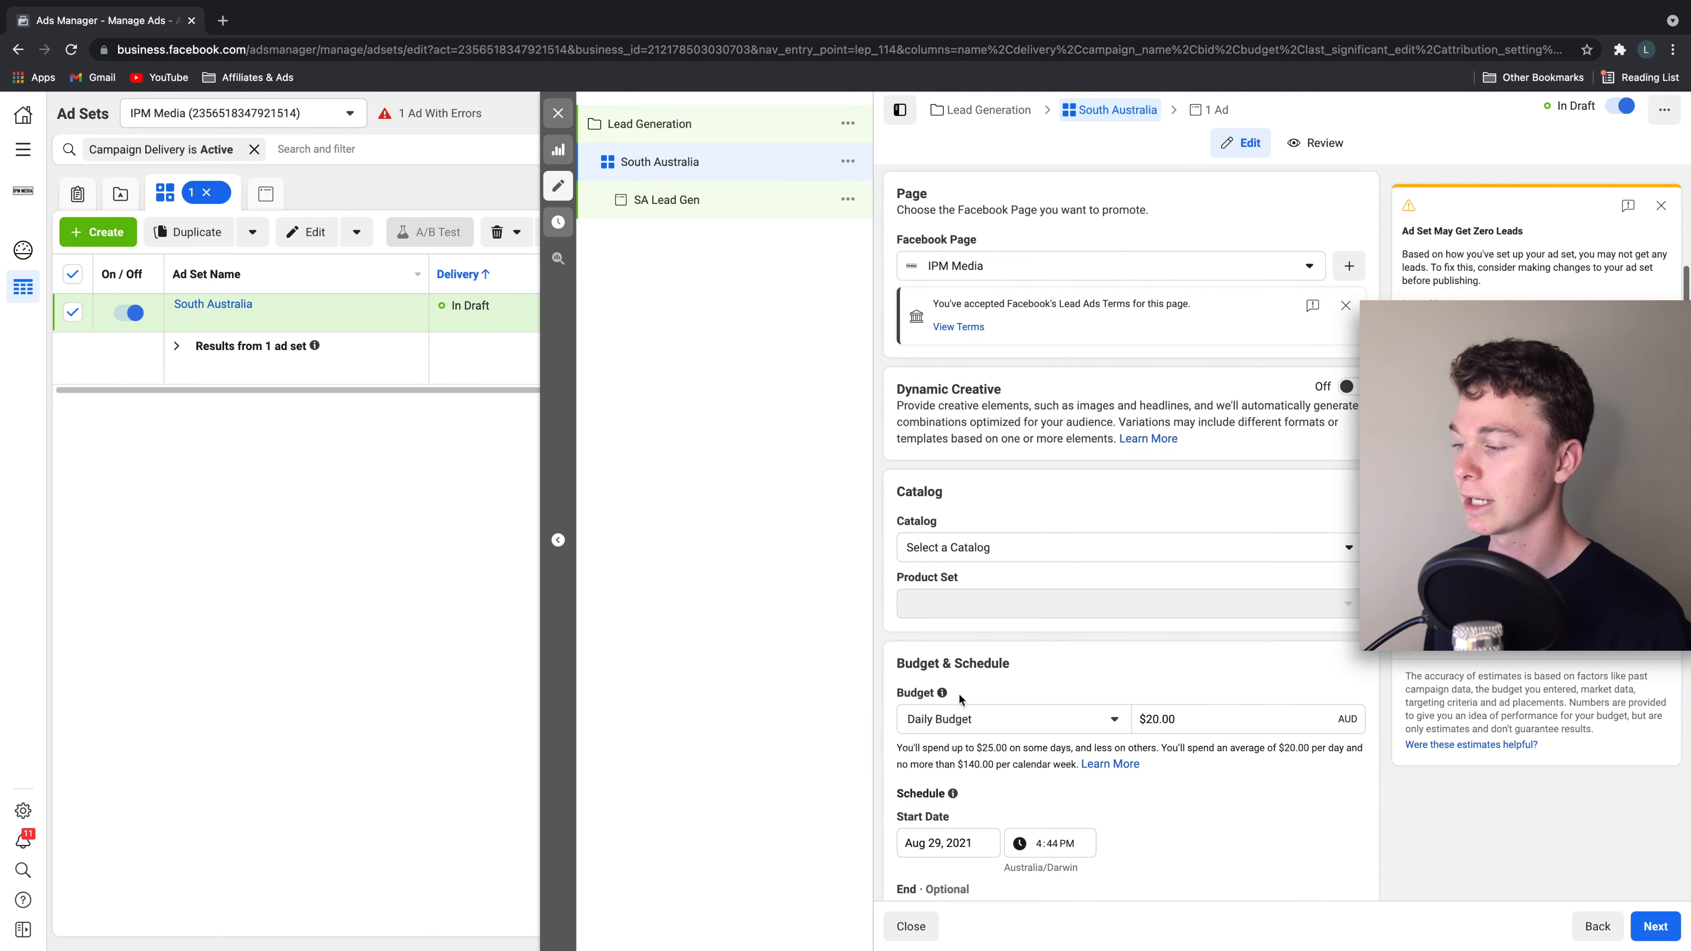
scroll(1045, 696, down, 9)
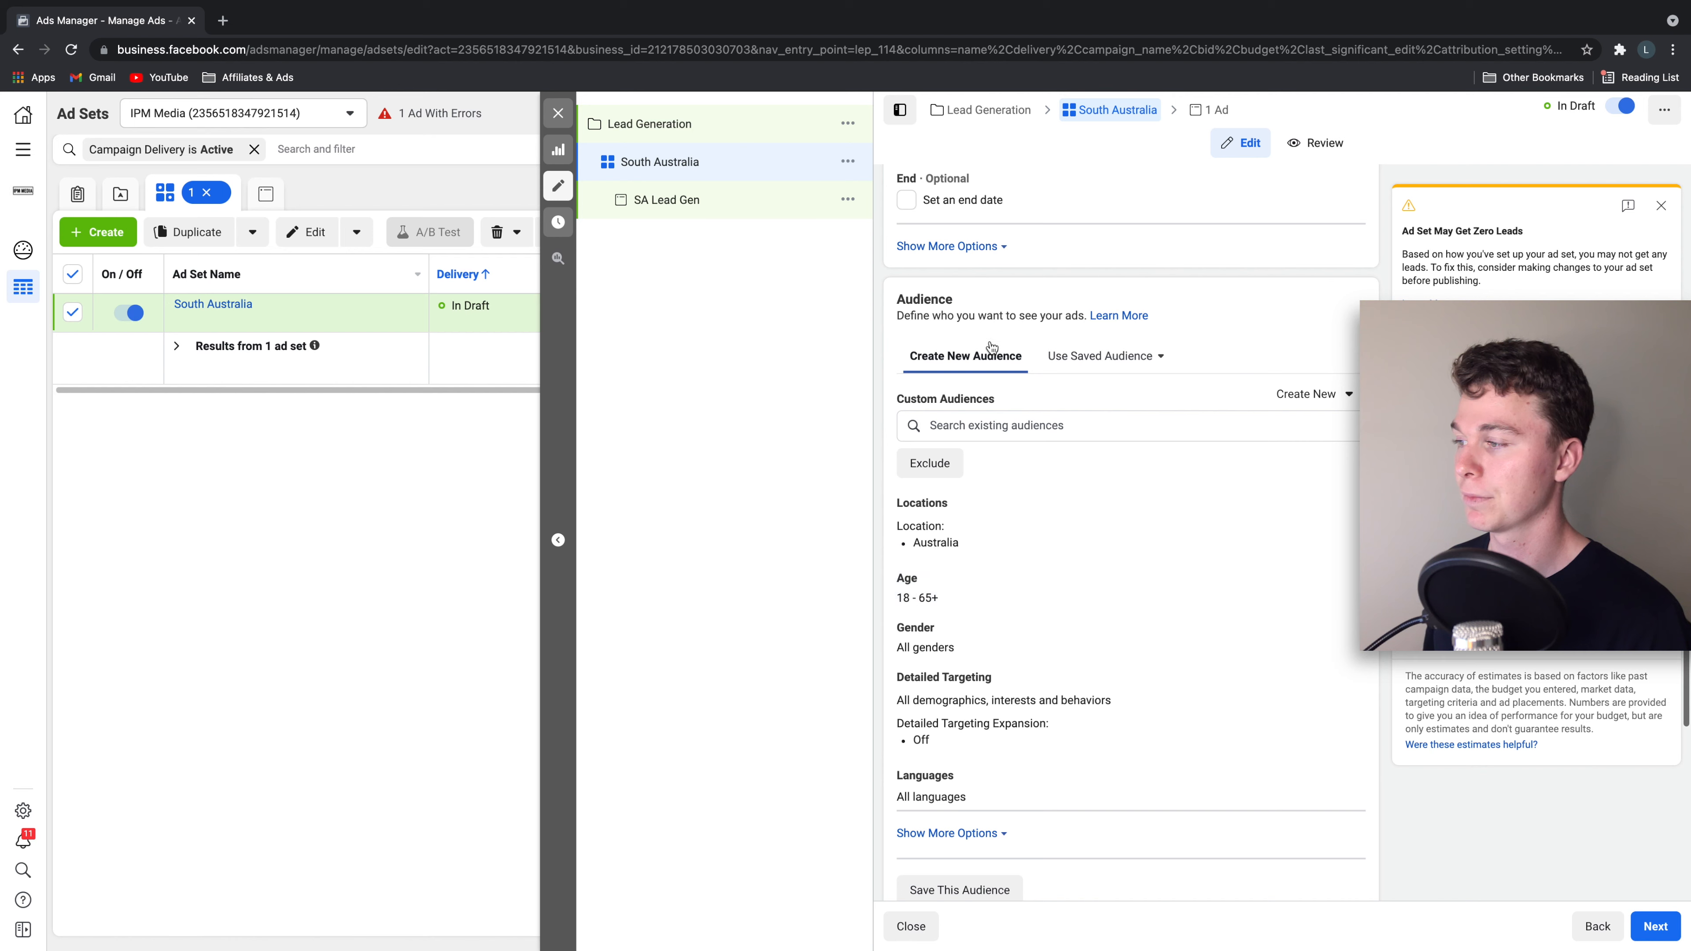
scroll(945, 664, down, 7)
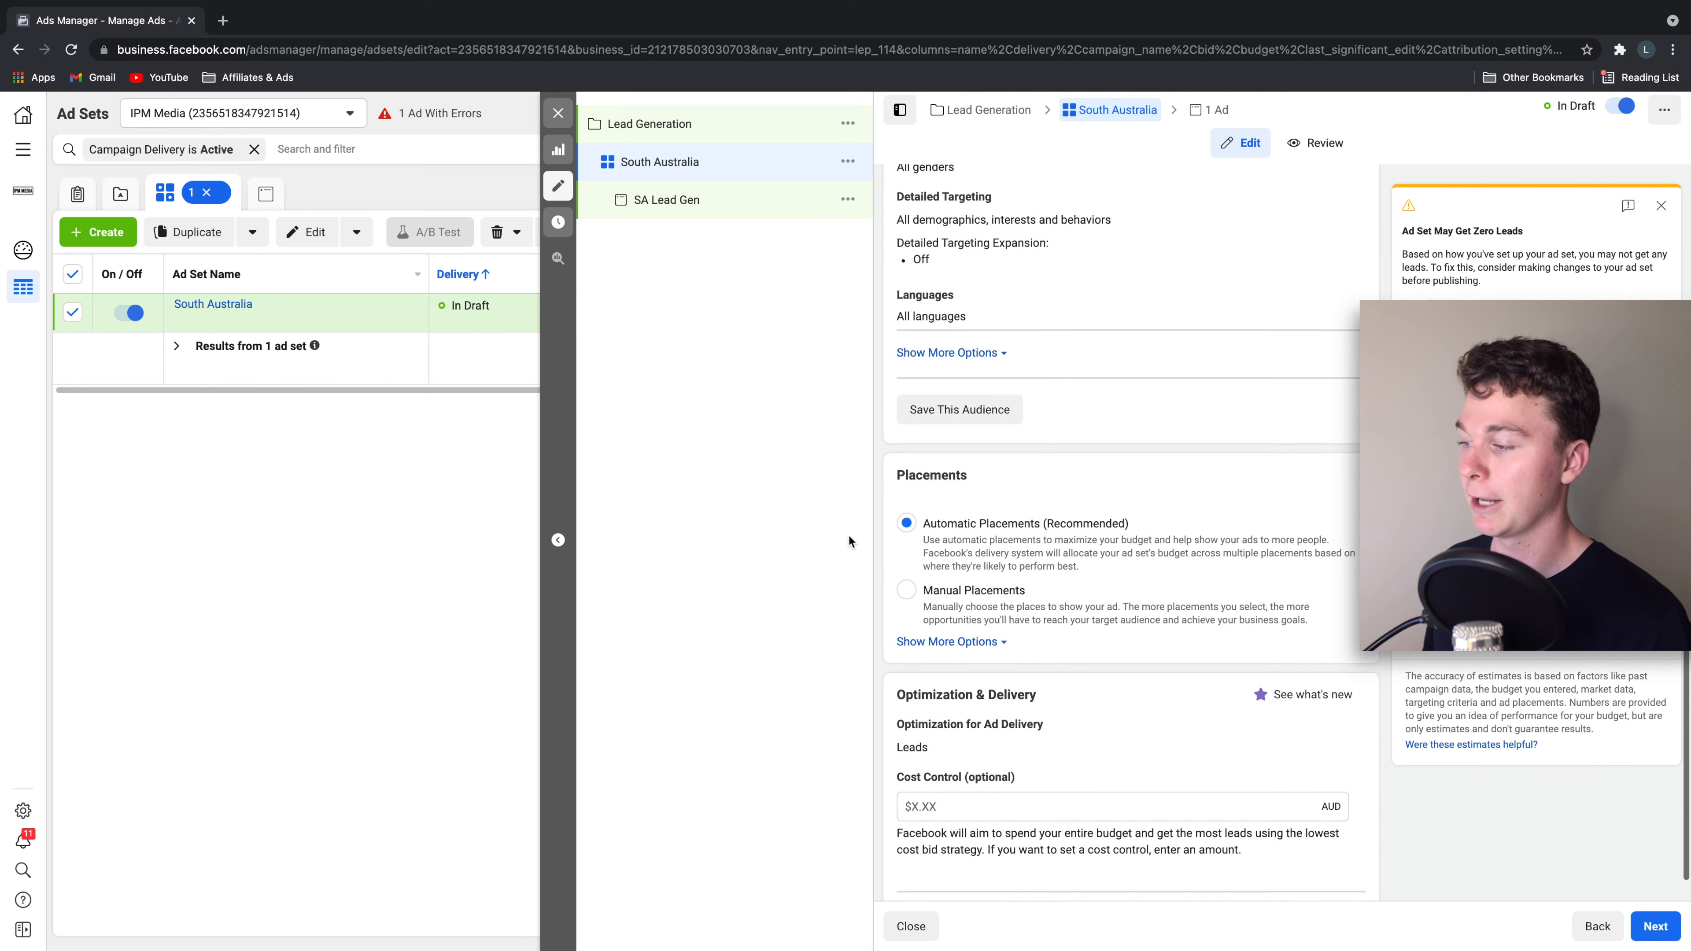
scroll(1009, 599, up, 20)
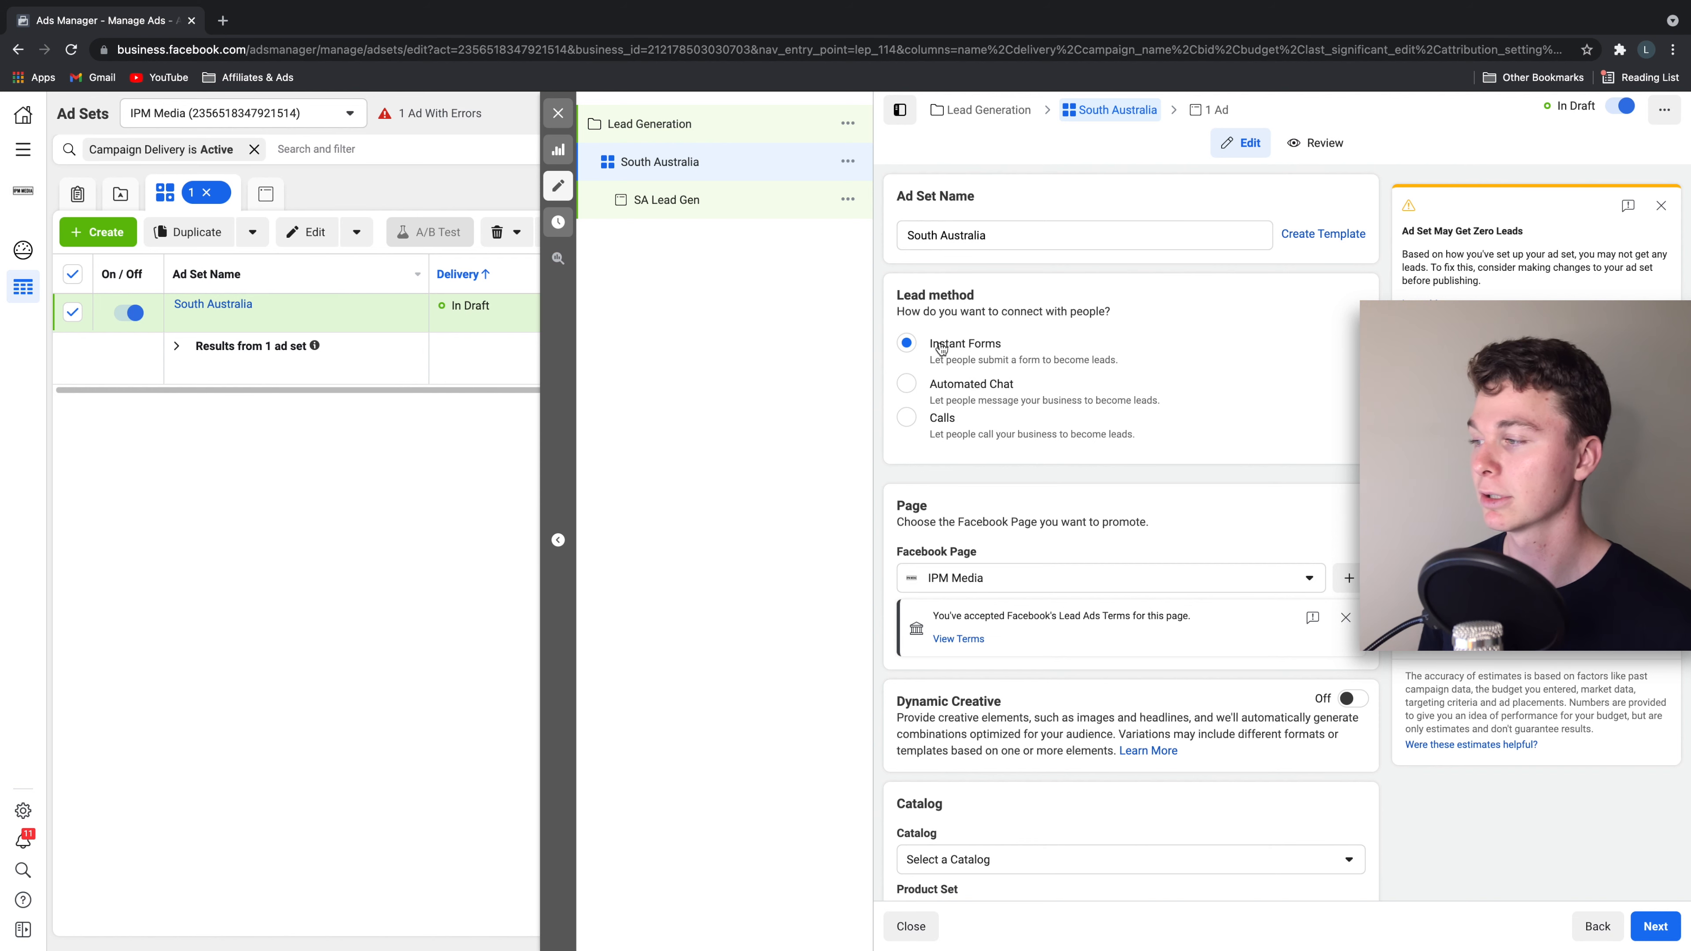
- Try the Automated Chat and Calls lead methods, and return the lead method to Instant Forms
click(916, 385)
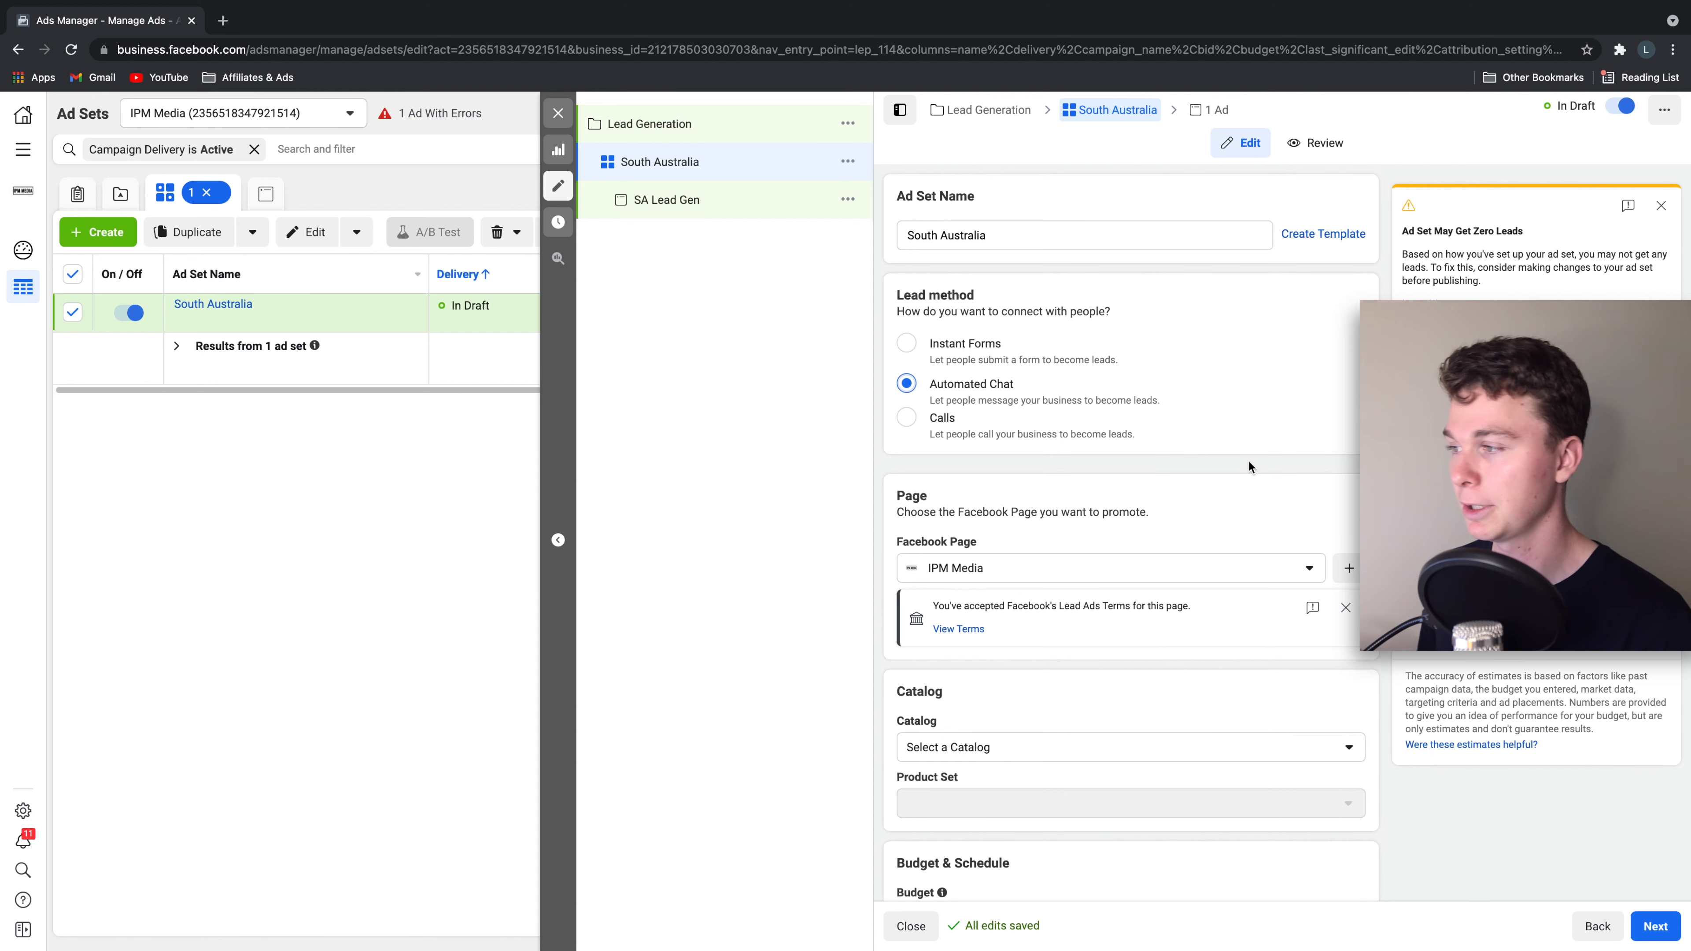
click(954, 433)
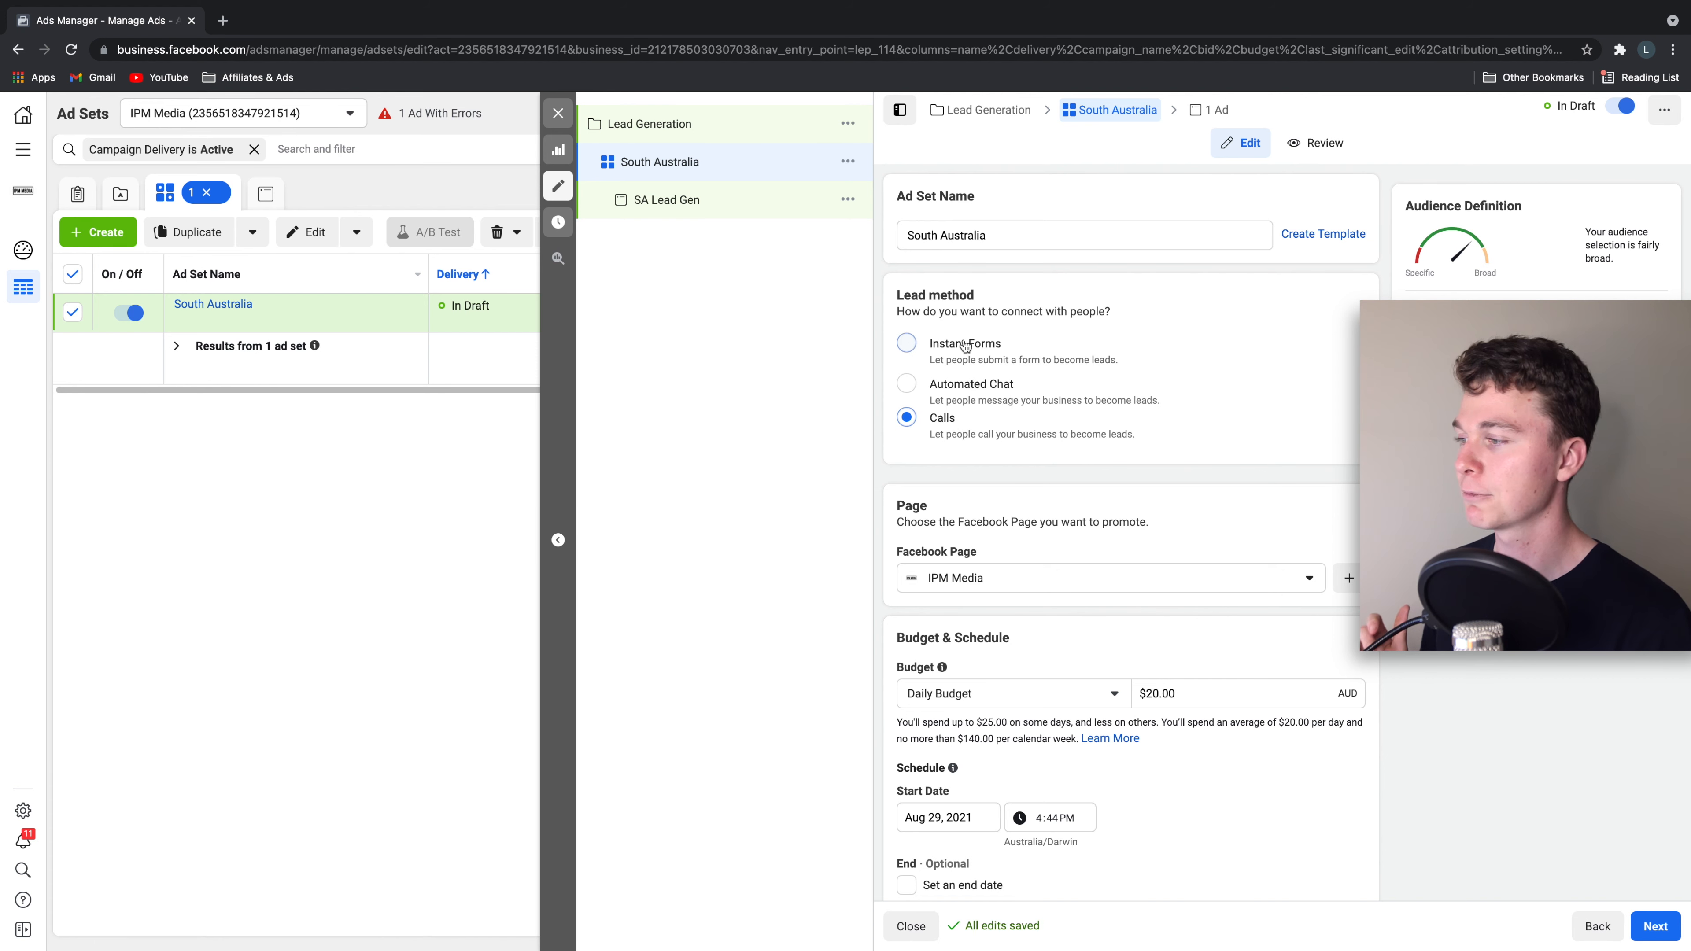
click(947, 345)
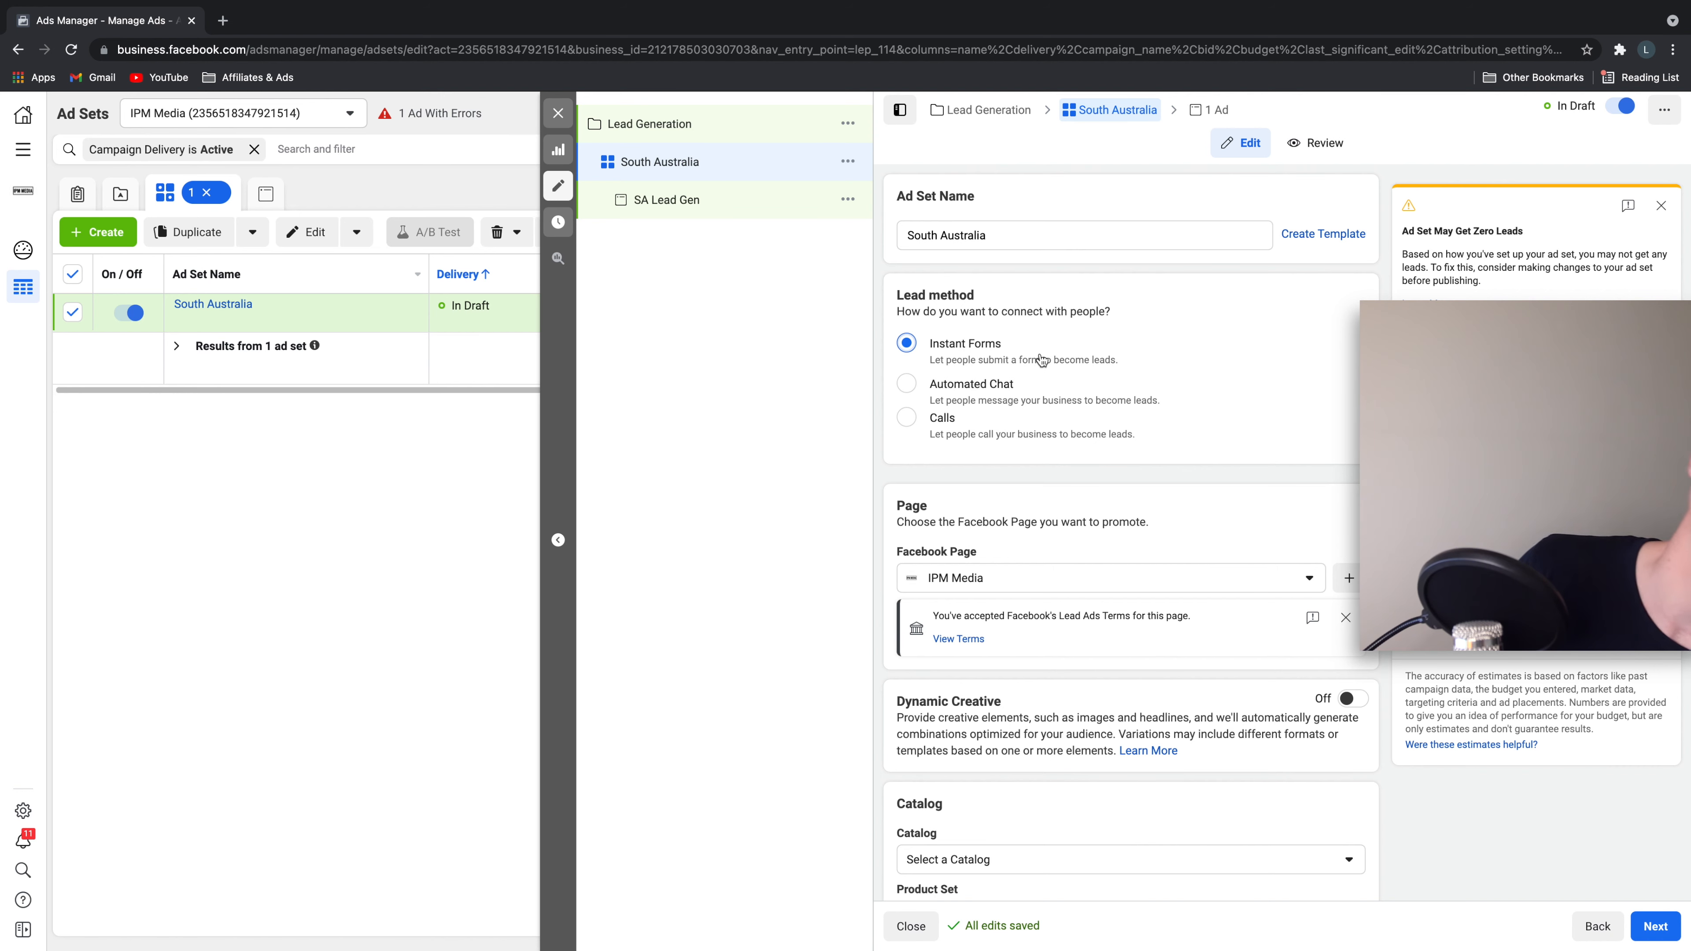
- Review the lead method and the Facebook Page choices for the ad set, keeping IPM Media
scroll(1042, 360, down, 3)
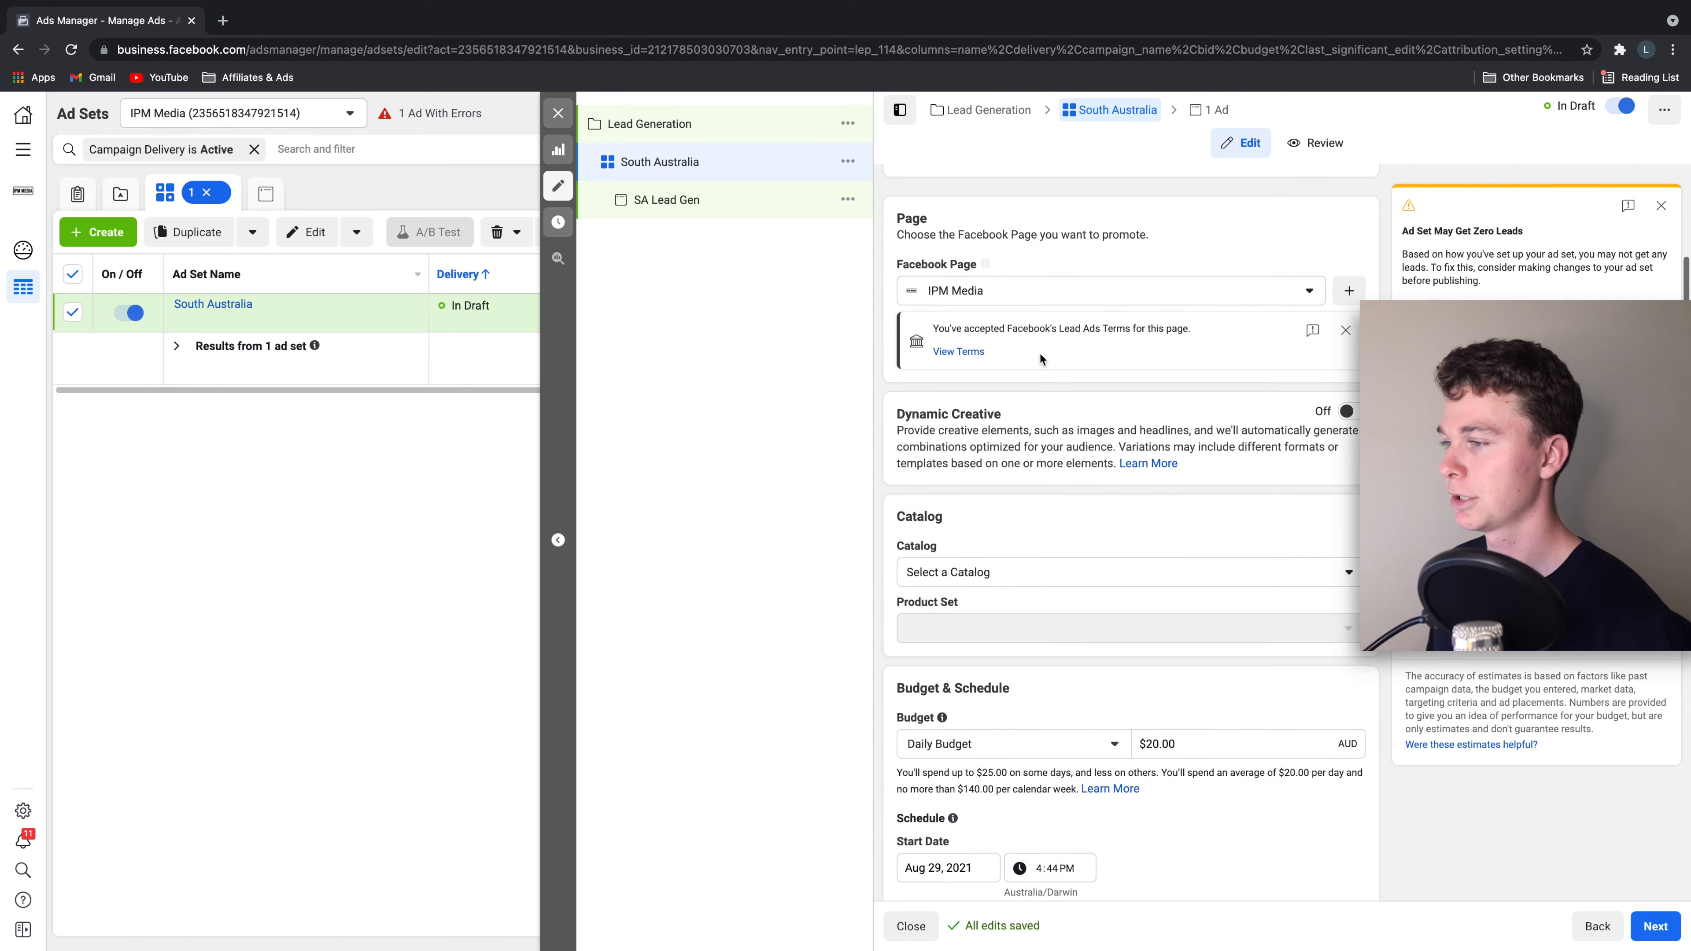
scroll(1038, 338, up, 2)
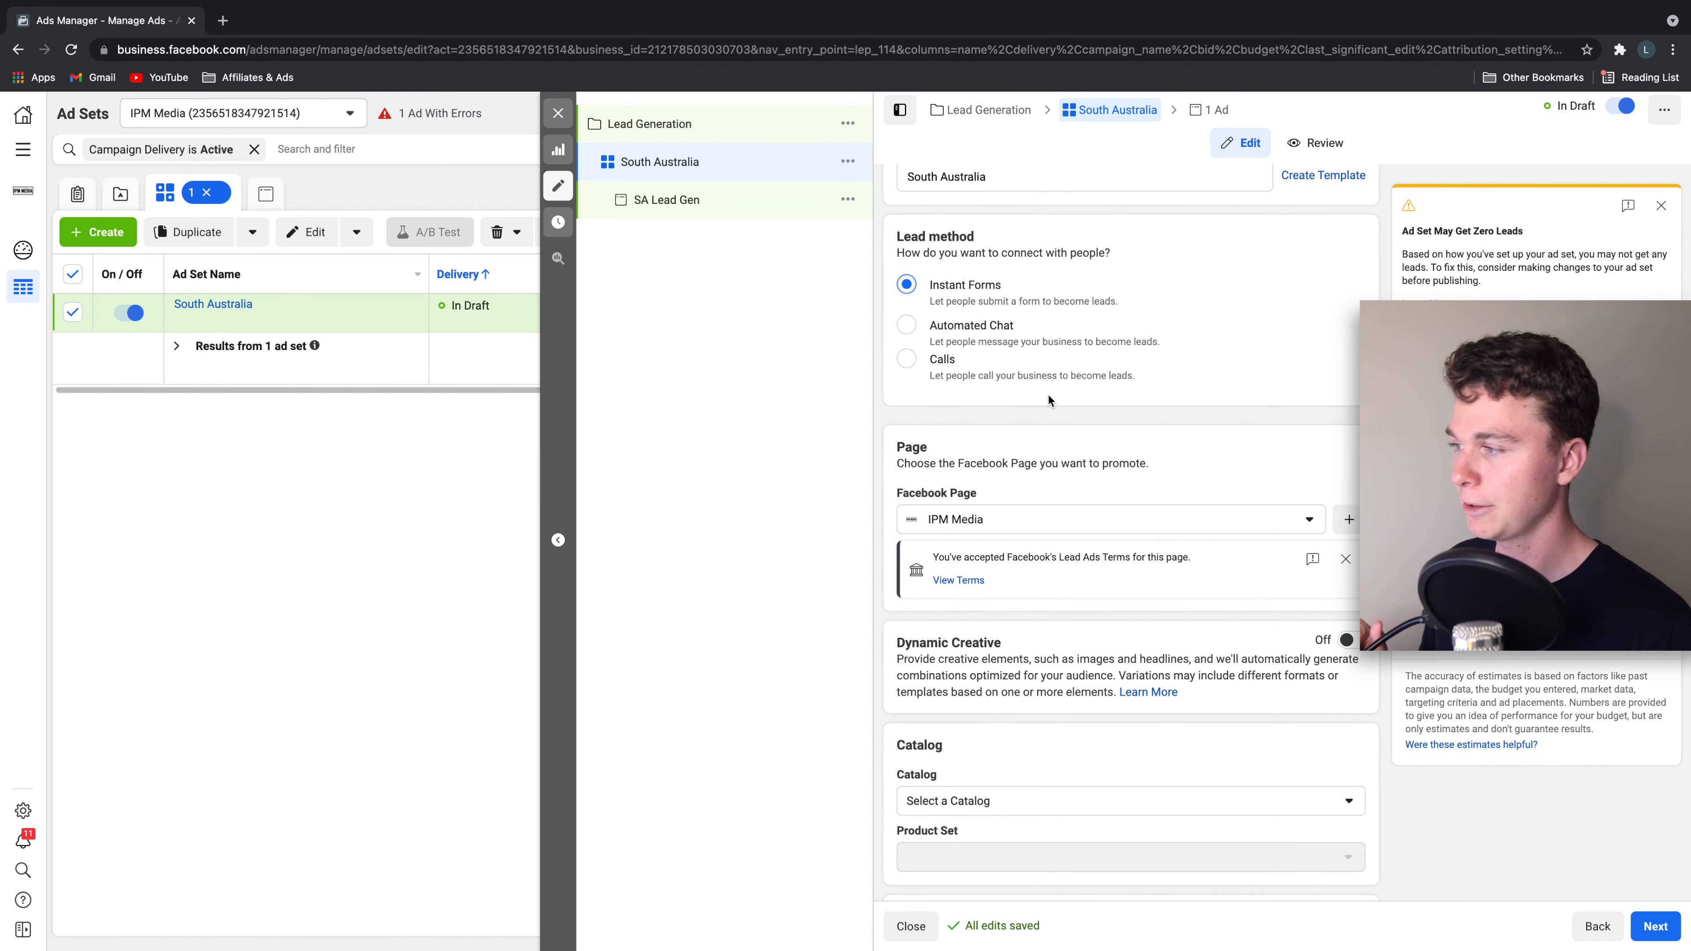
scroll(1032, 491, down, 1)
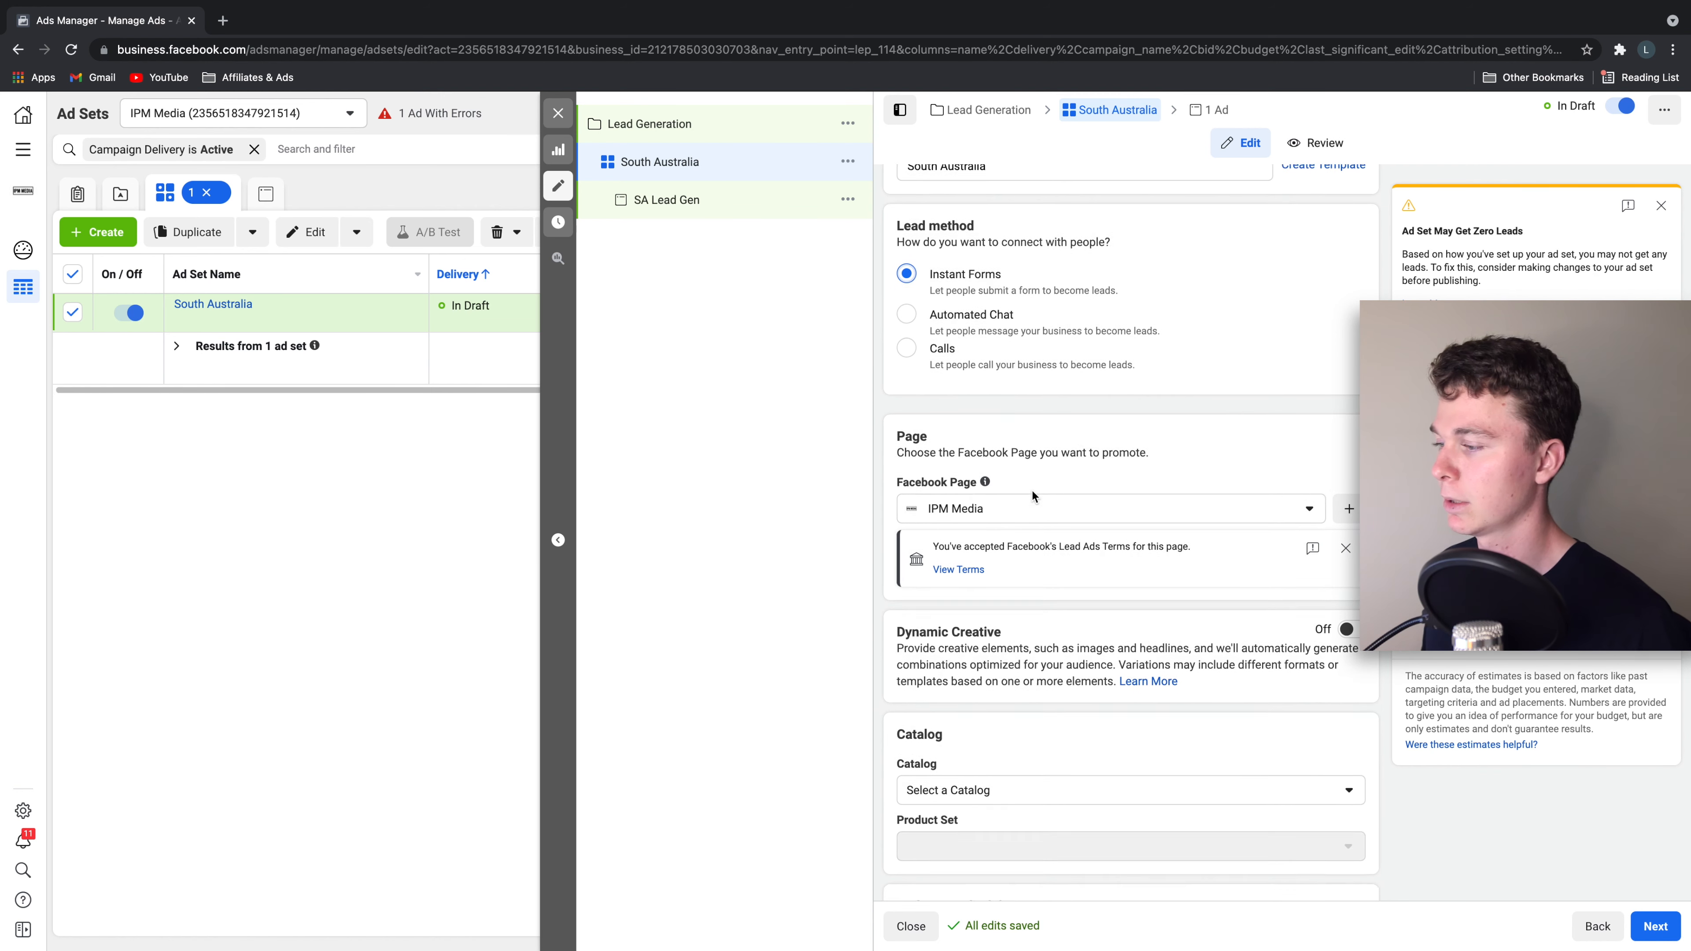
click(1180, 508)
click(1196, 464)
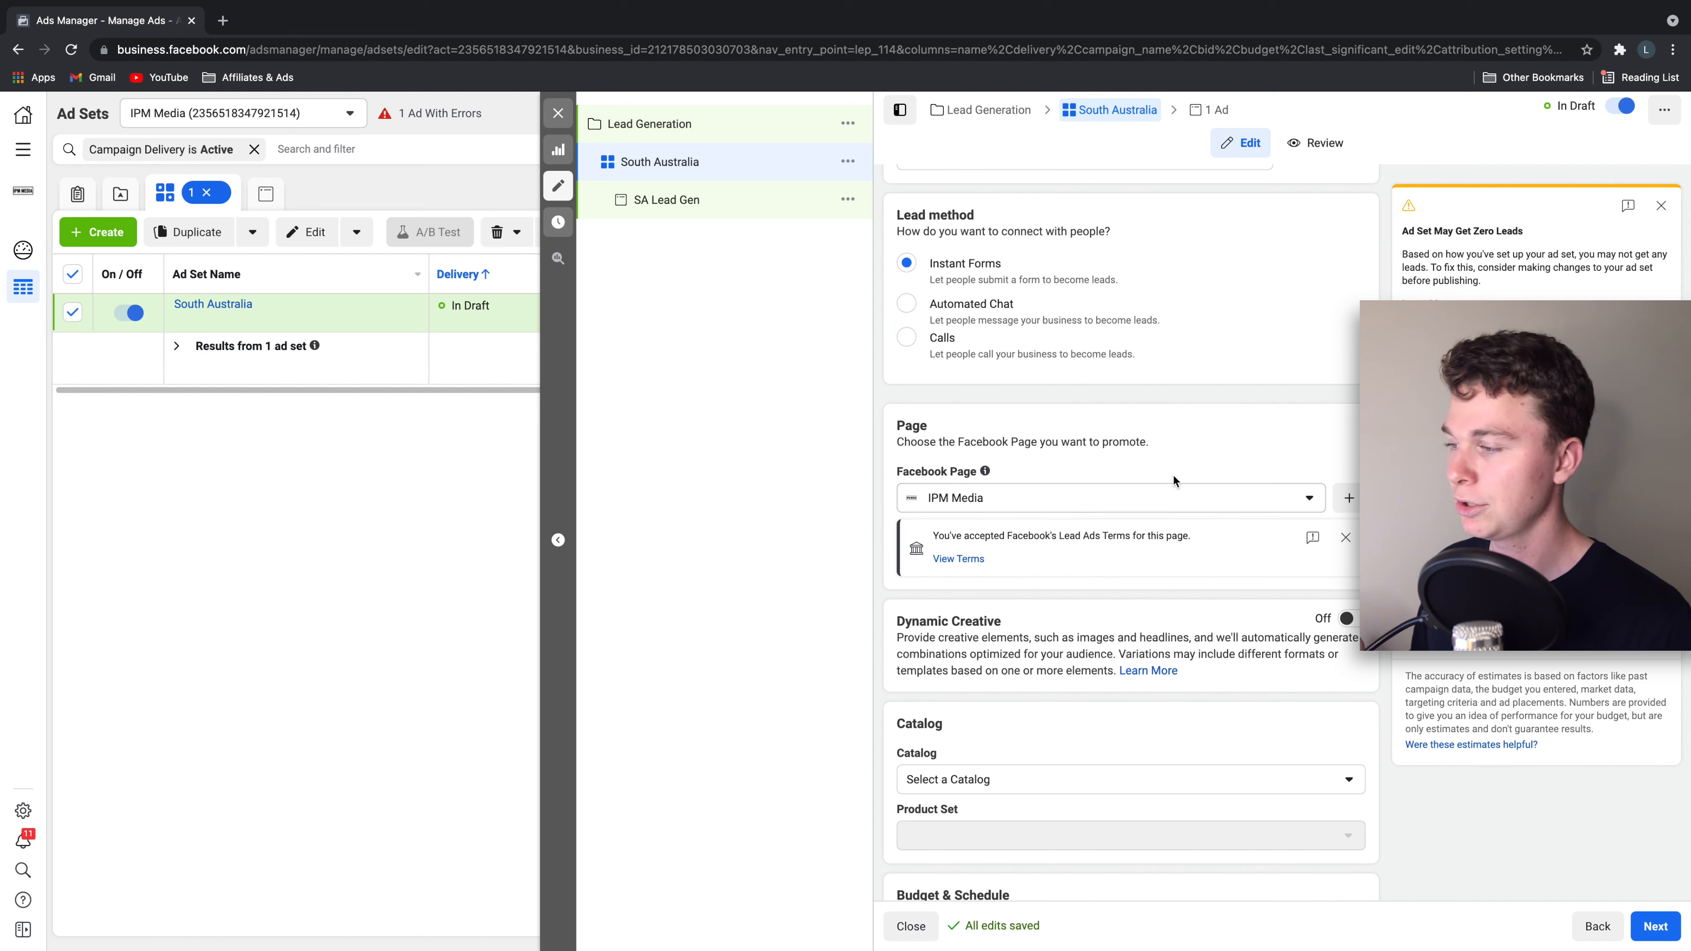
- Read the Dynamic Creative description in the ad set
scroll(1012, 517, down, 5)
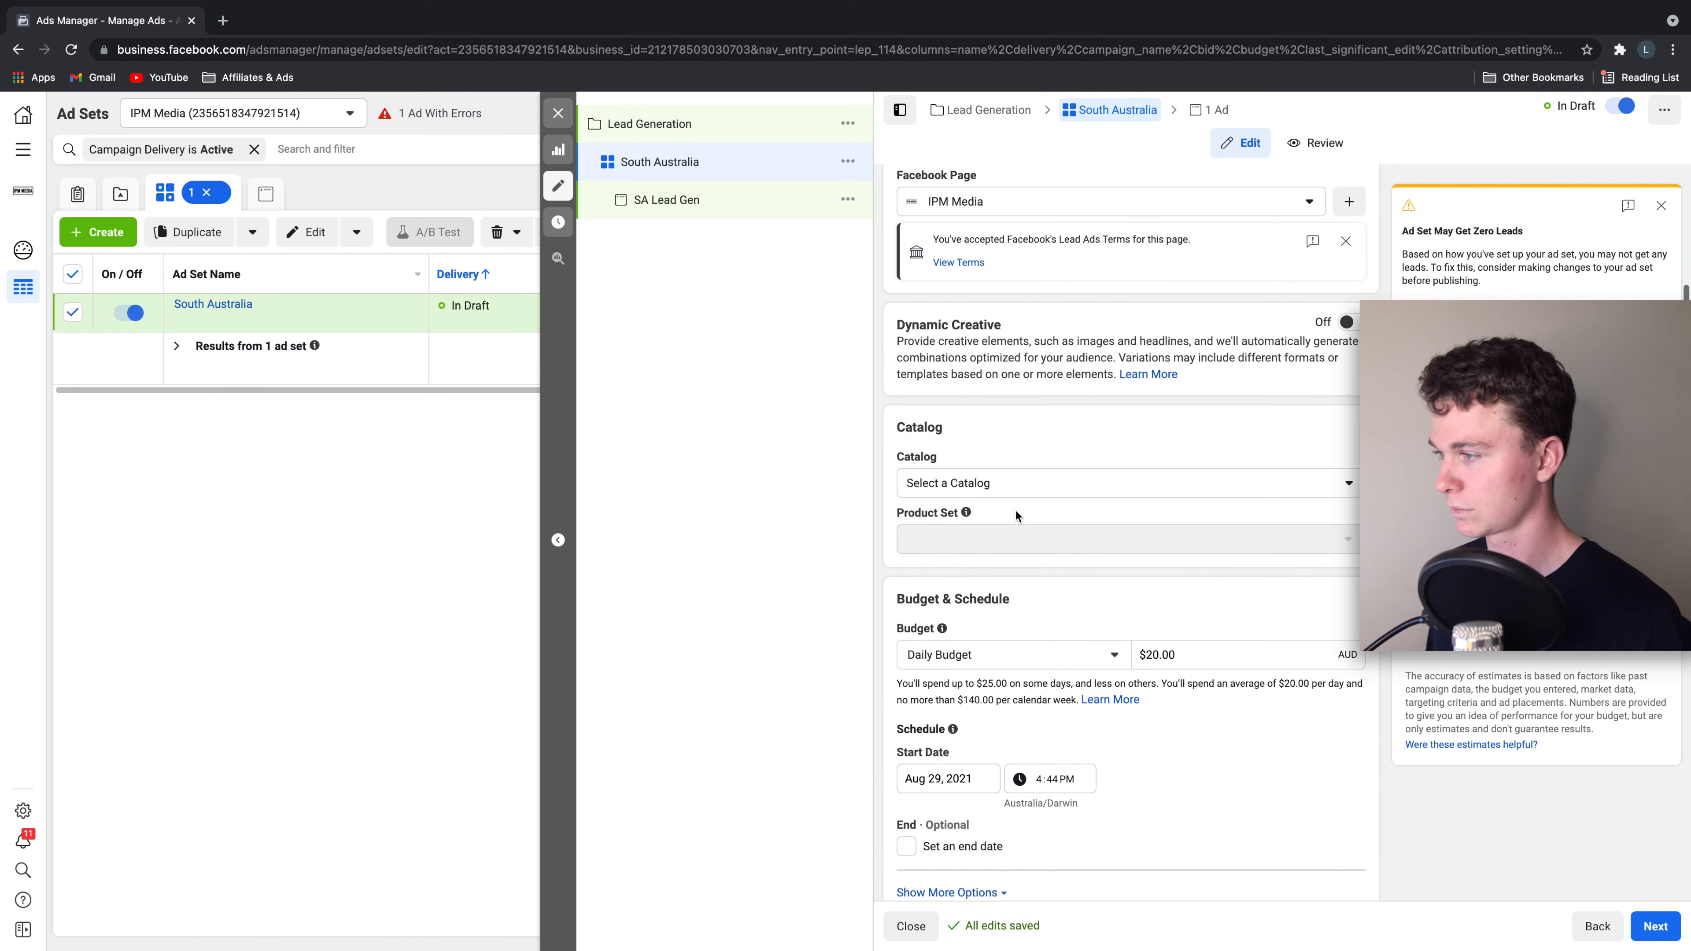
drag(896, 341, 1191, 377)
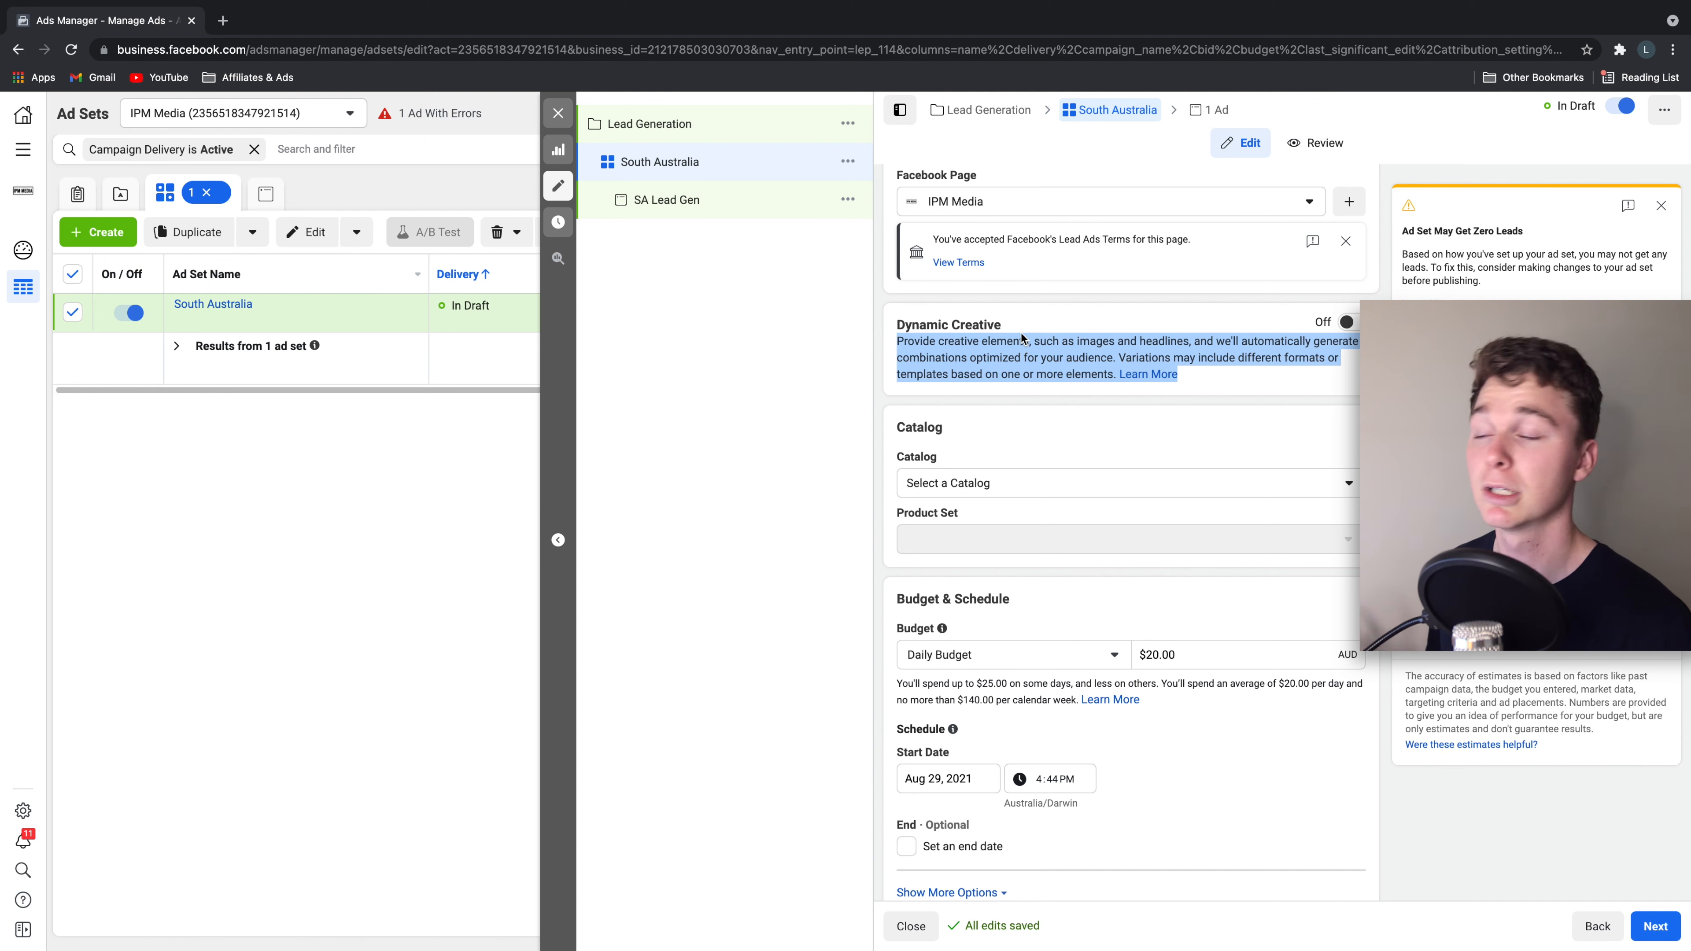
double_click(1038, 339)
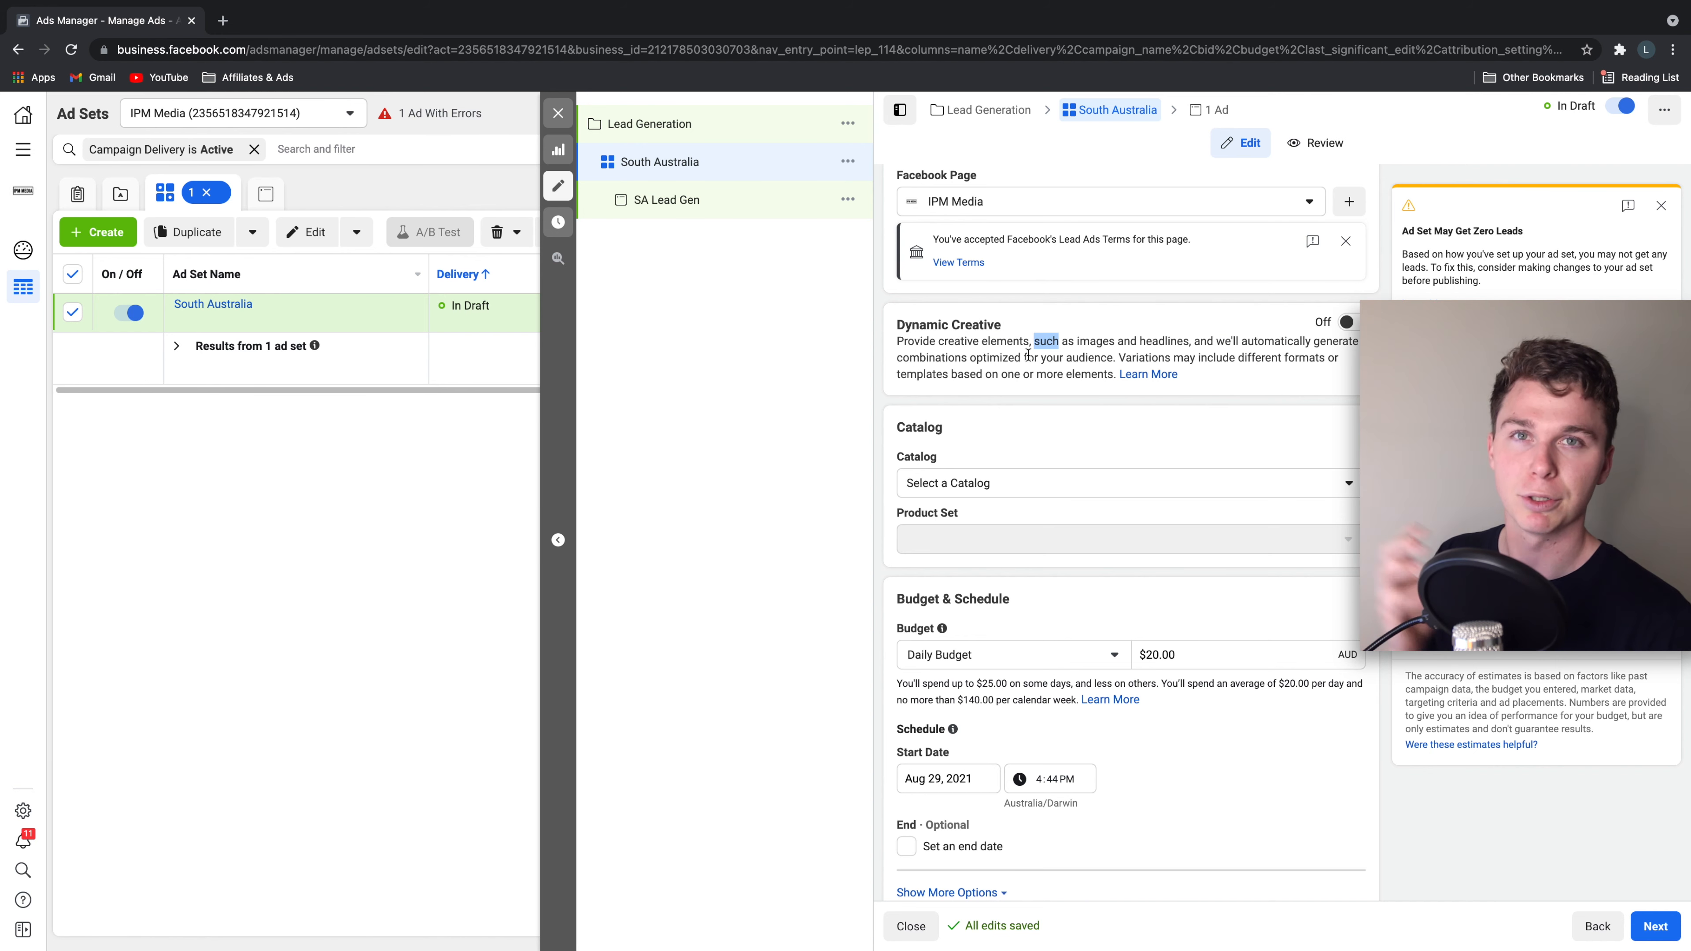
scroll(1031, 354, down, 2)
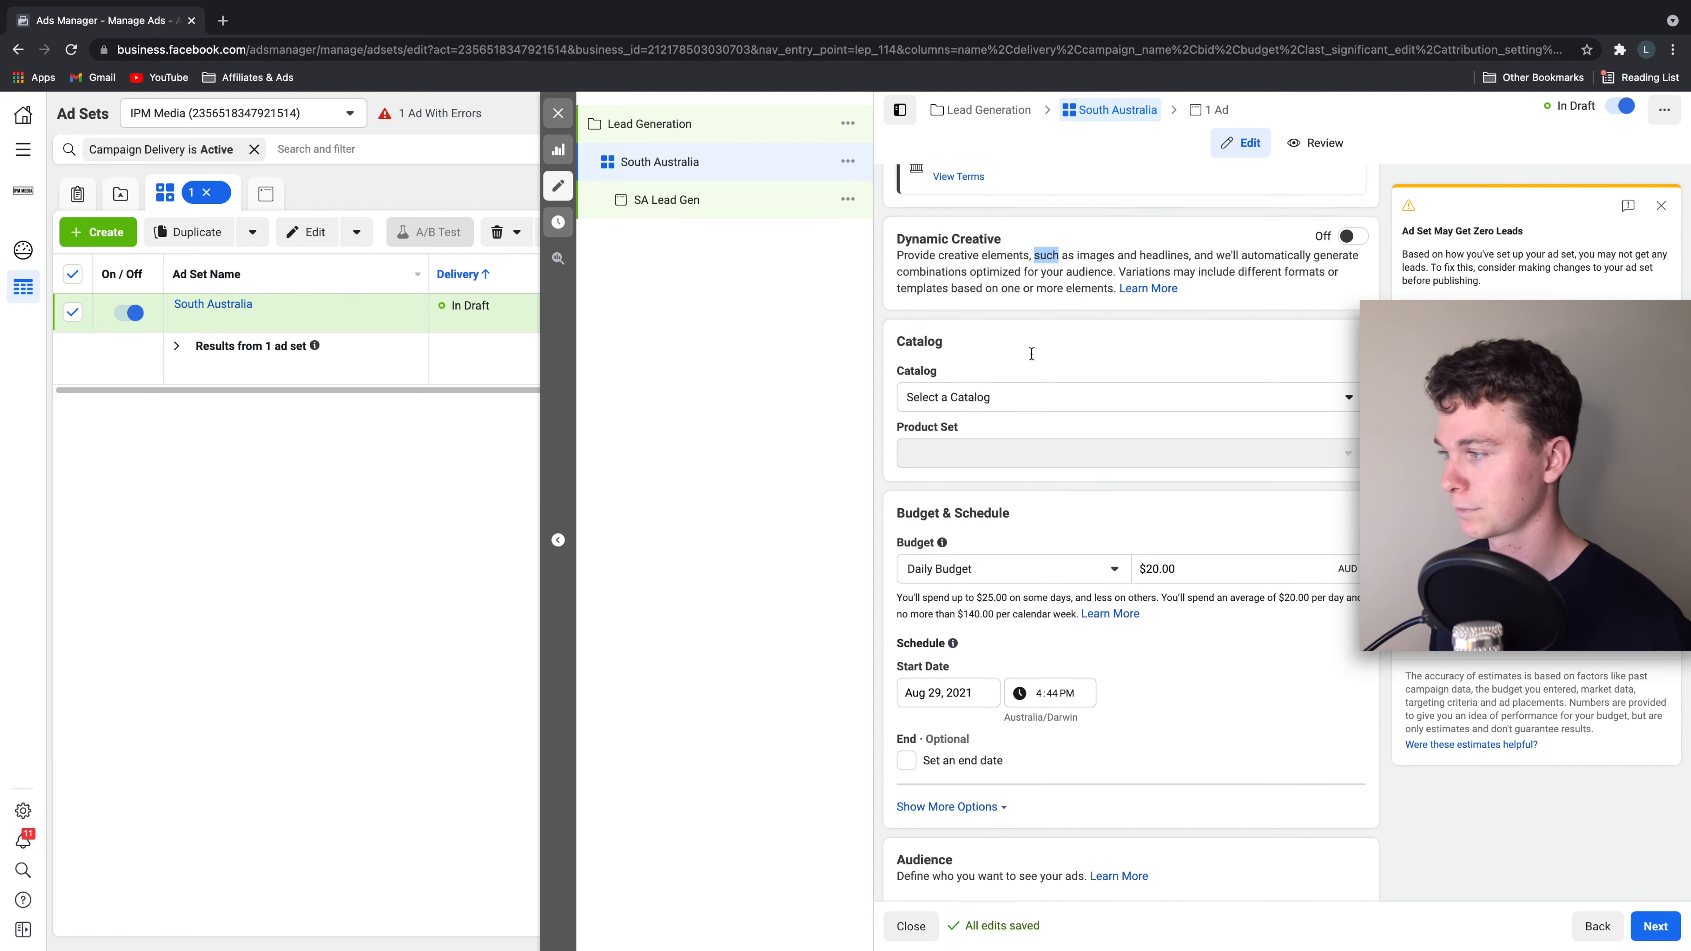
- Examine the catalogs available for the ad set without choosing one
click(1060, 397)
scroll(1124, 361, up, 5)
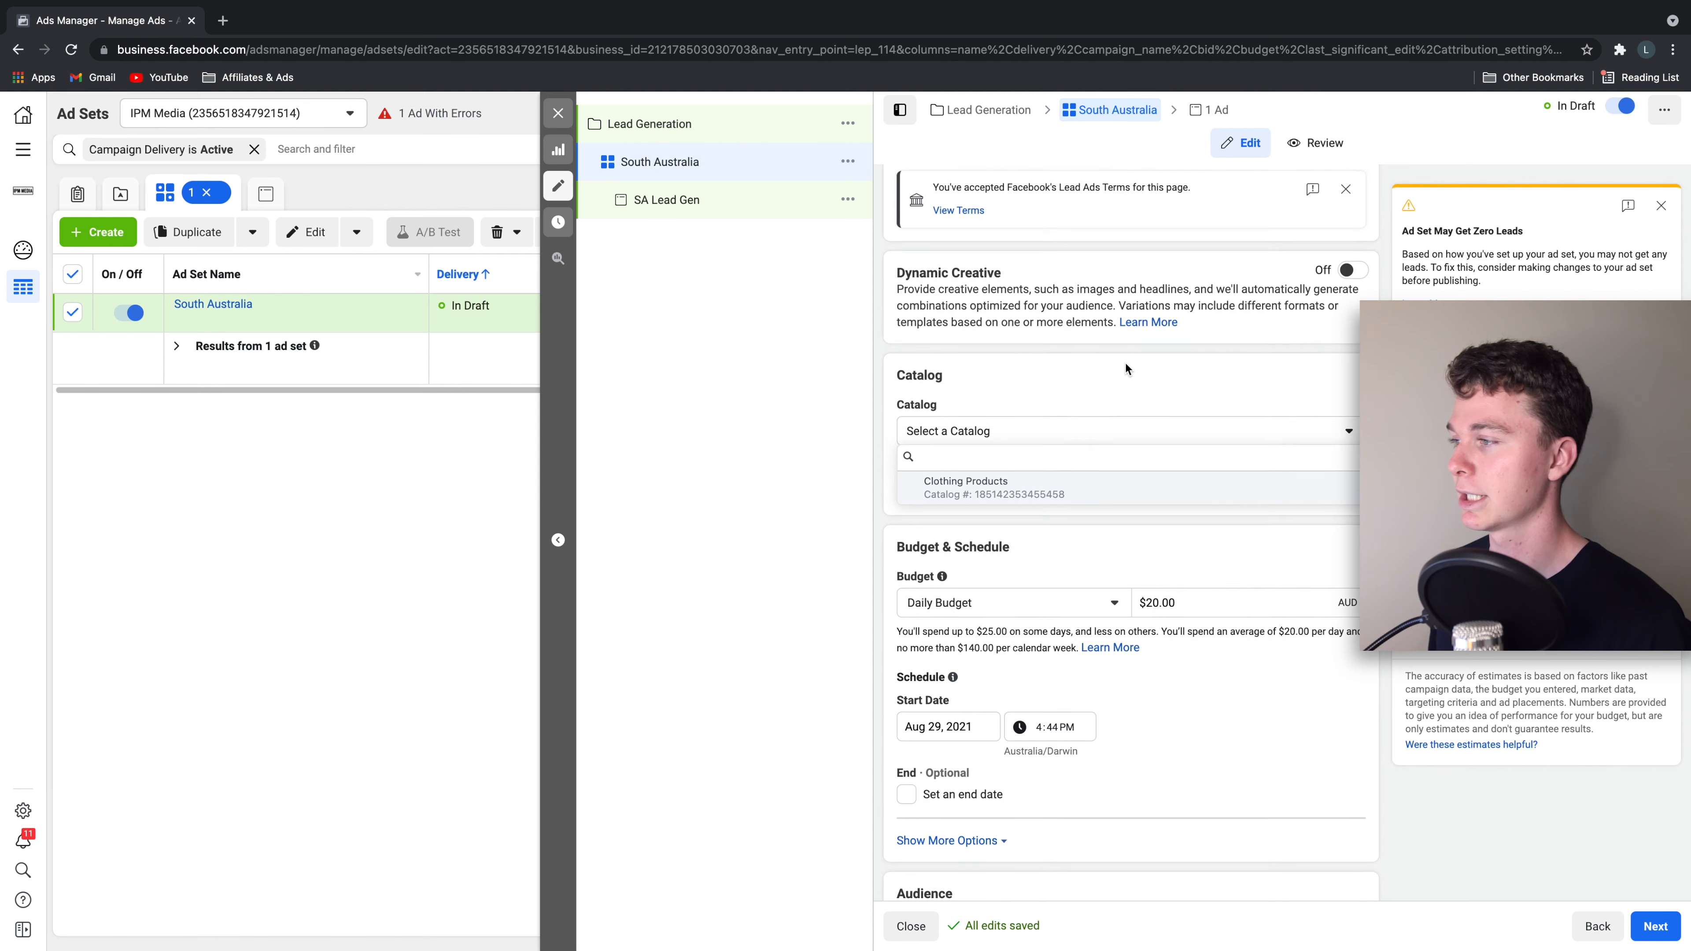
scroll(1026, 546, down, 5)
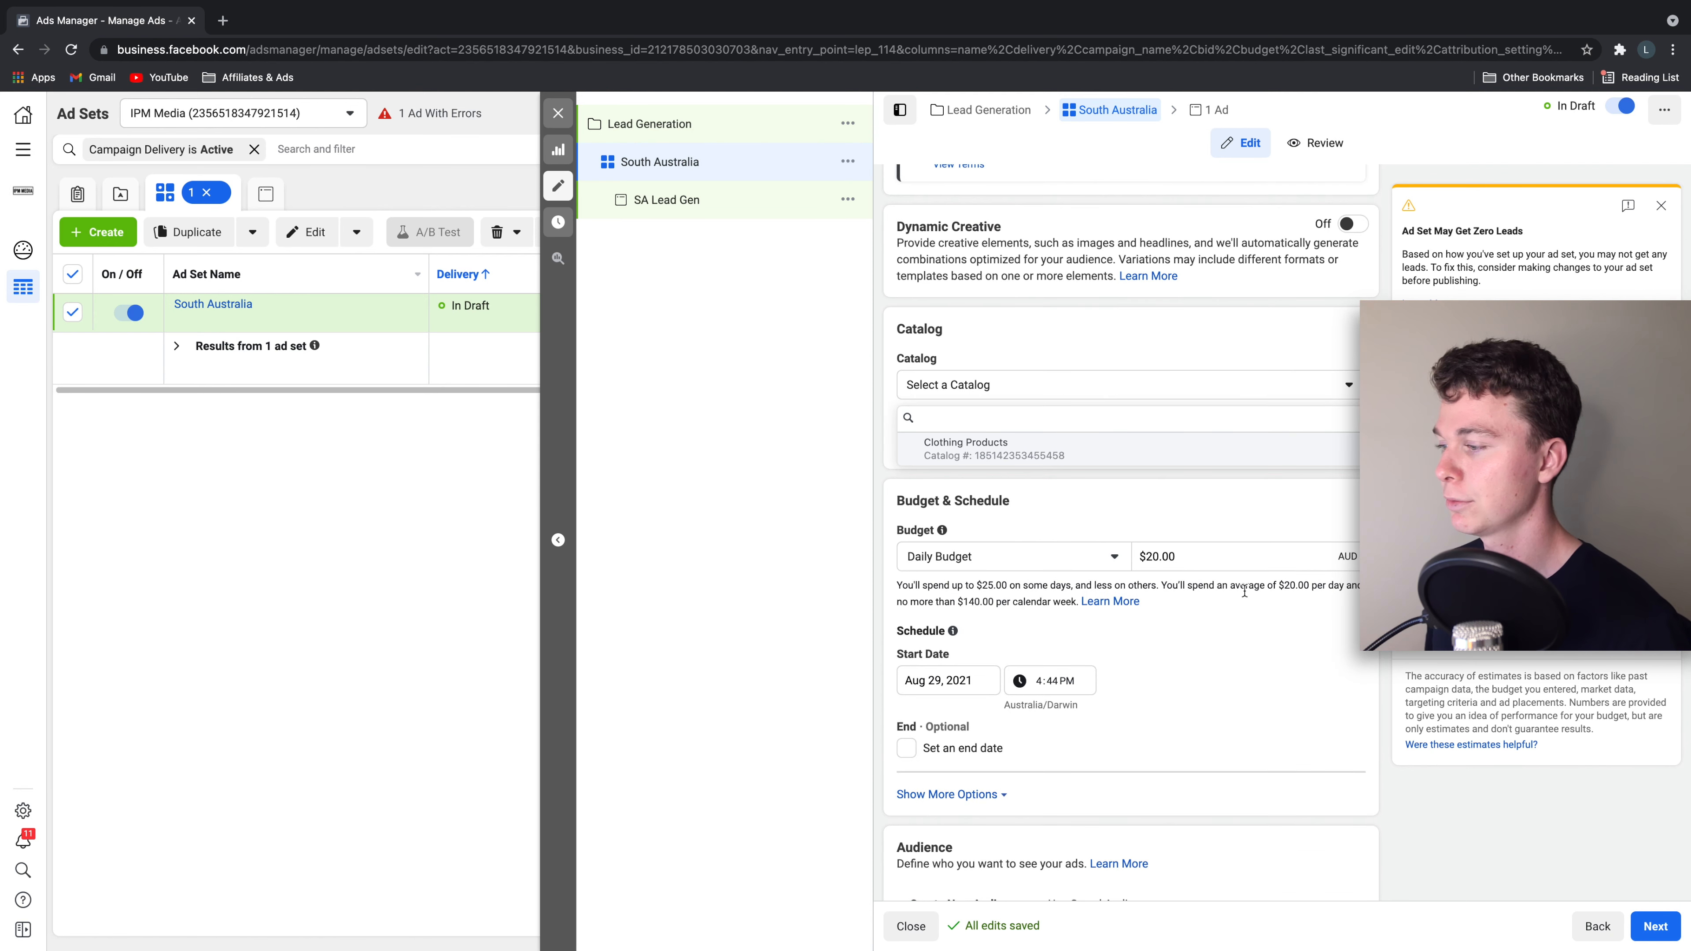
scroll(1064, 445, up, 1)
click(1064, 395)
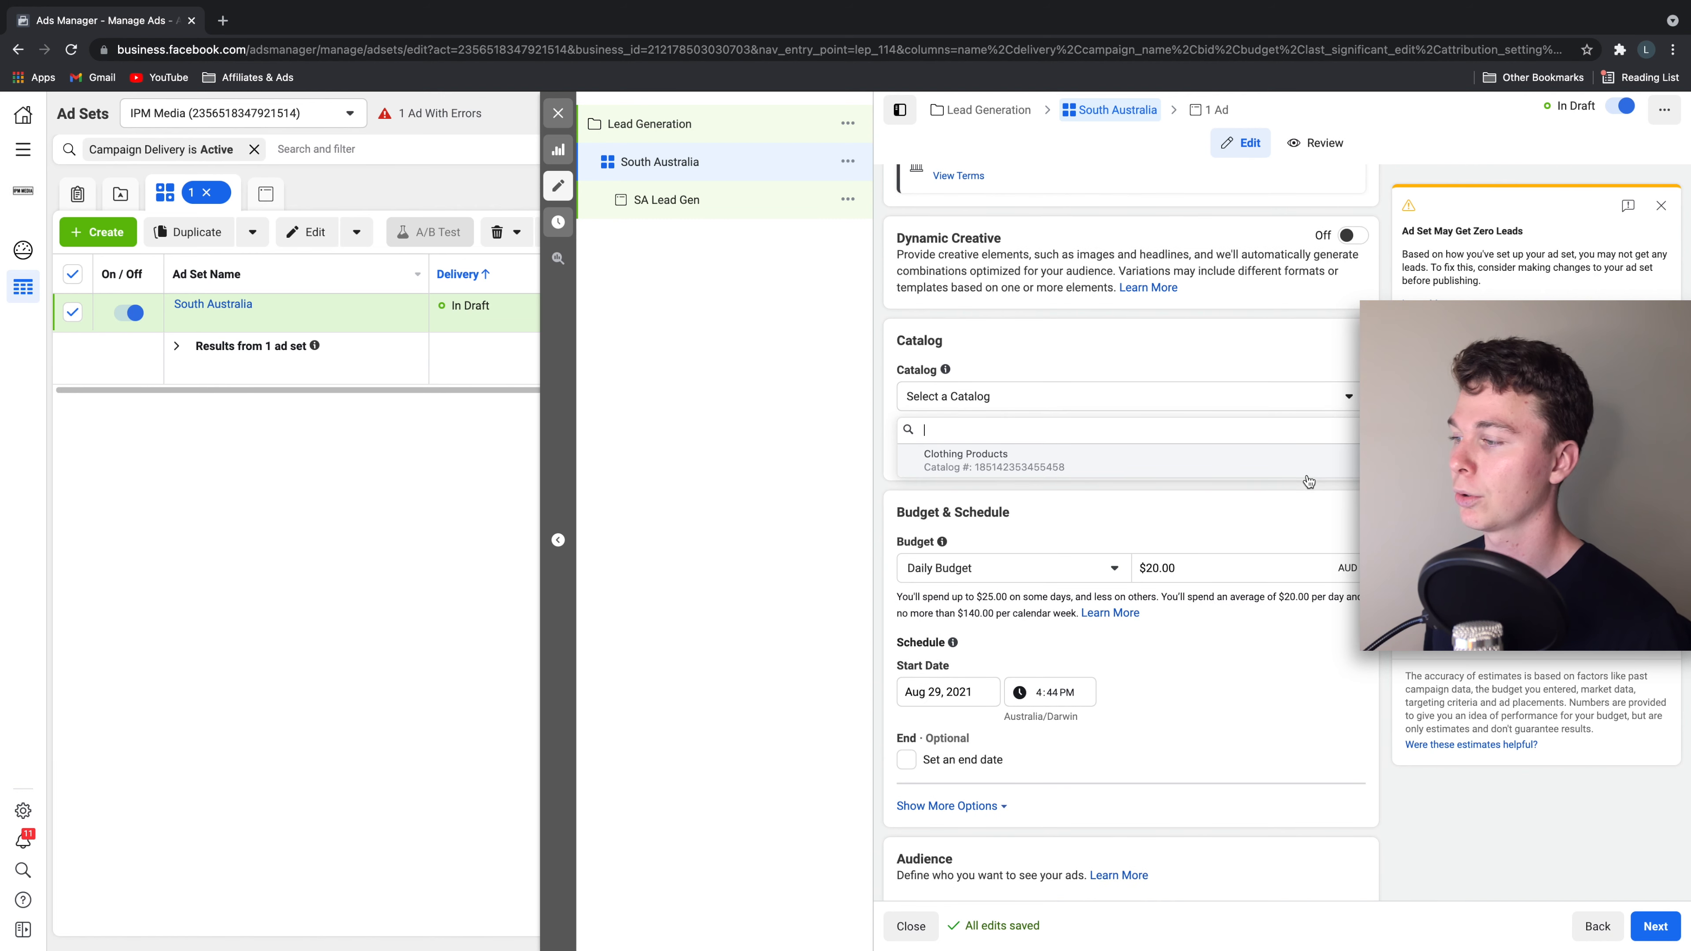
scroll(1125, 368, up, 4)
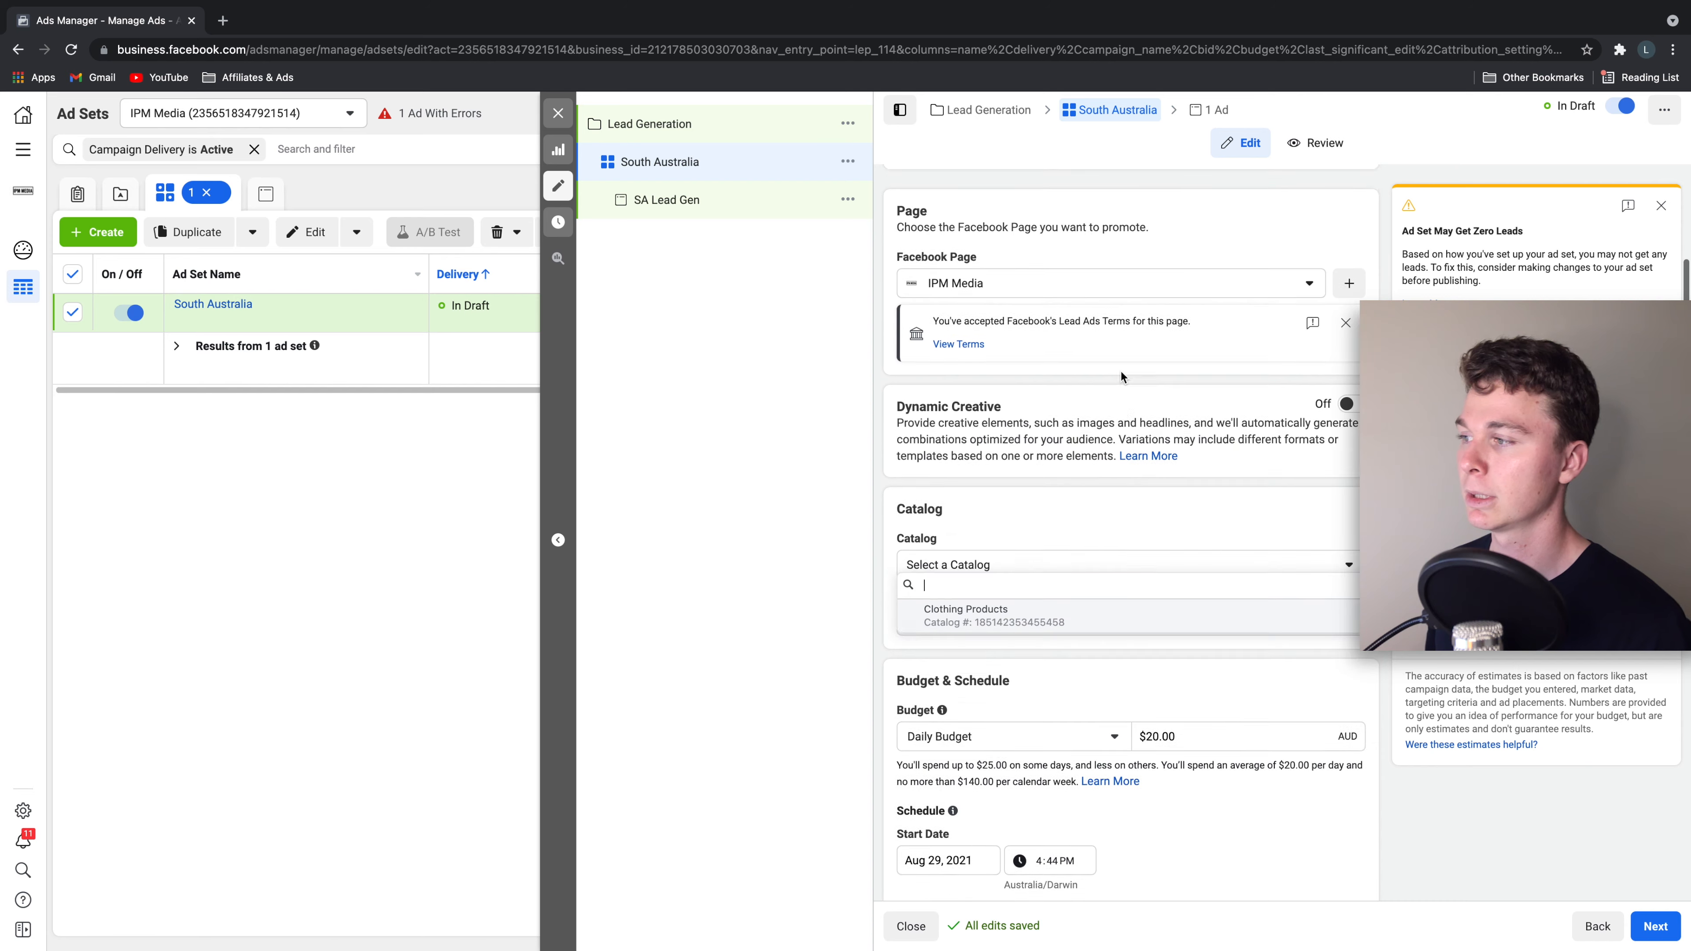
scroll(1176, 492, down, 5)
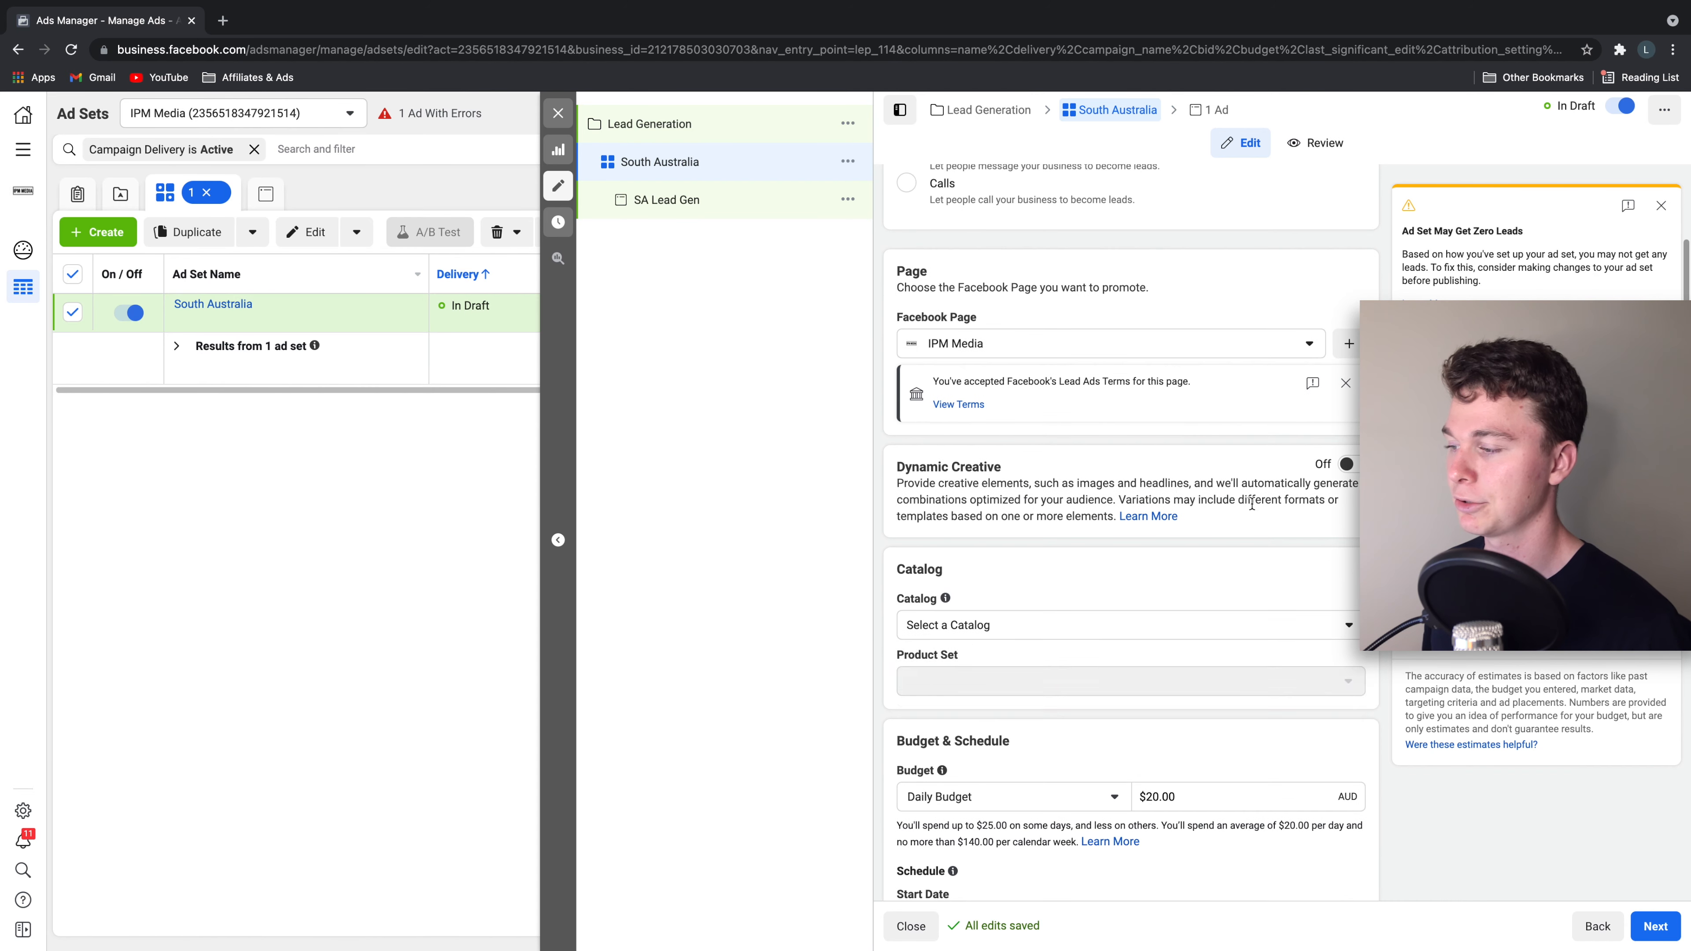
scroll(1170, 500, down, 1)
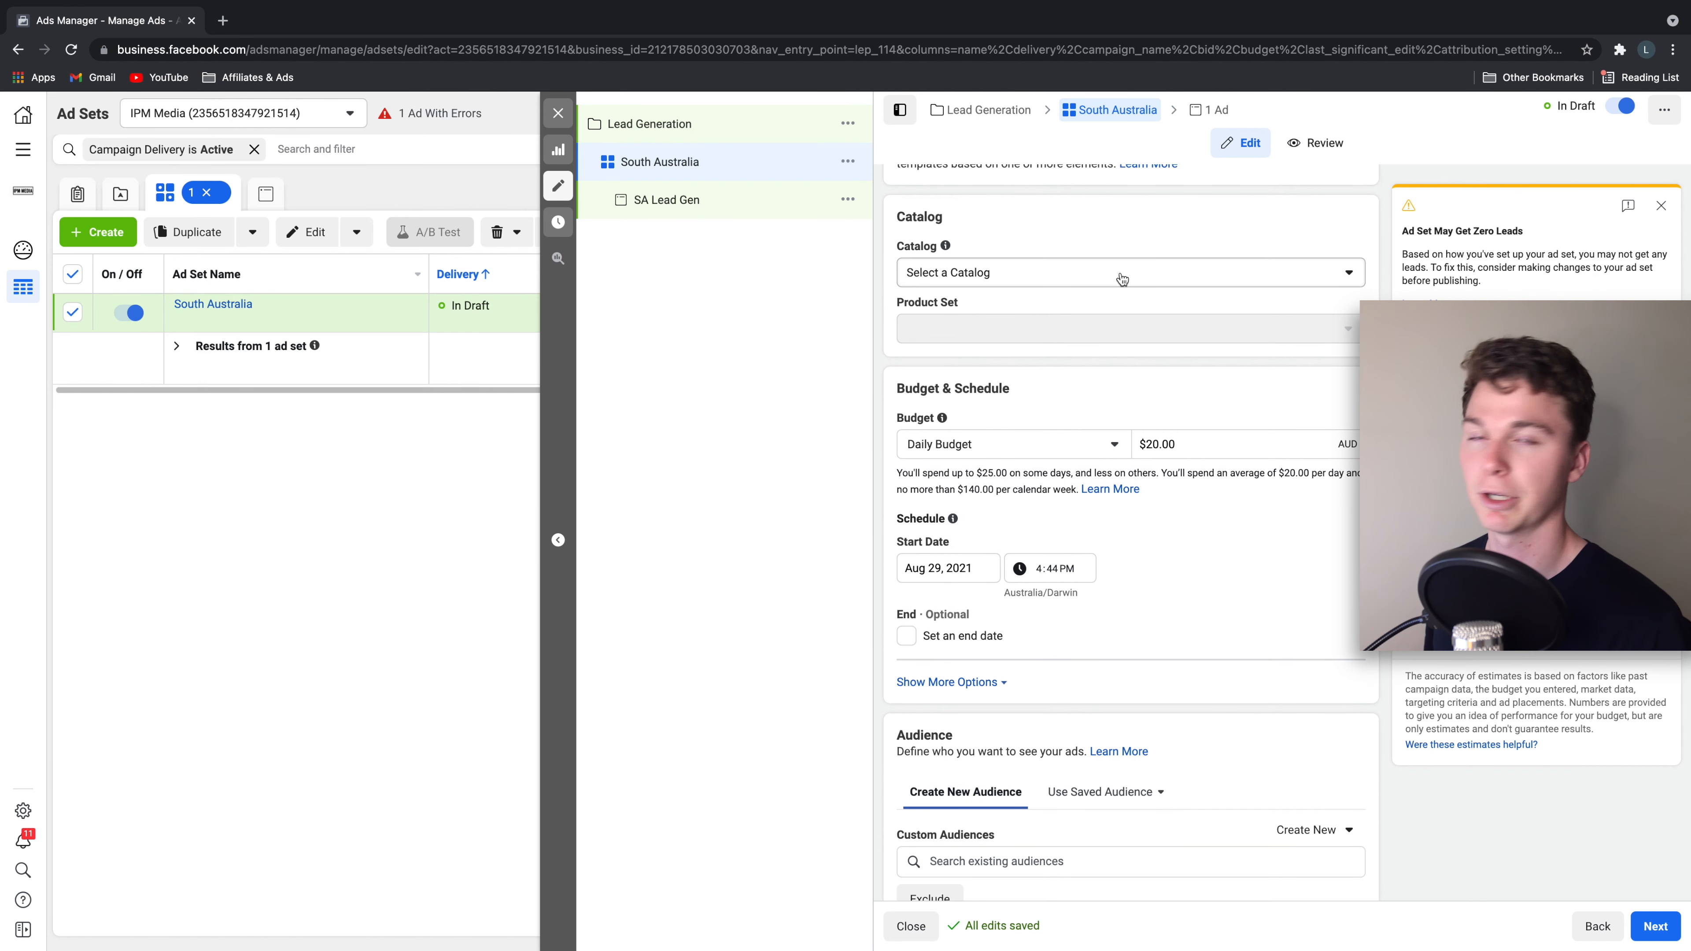
- Try the Lifetime Budget type in Budget & Schedule and switch back to Daily Budget
scroll(1122, 278, down, 3)
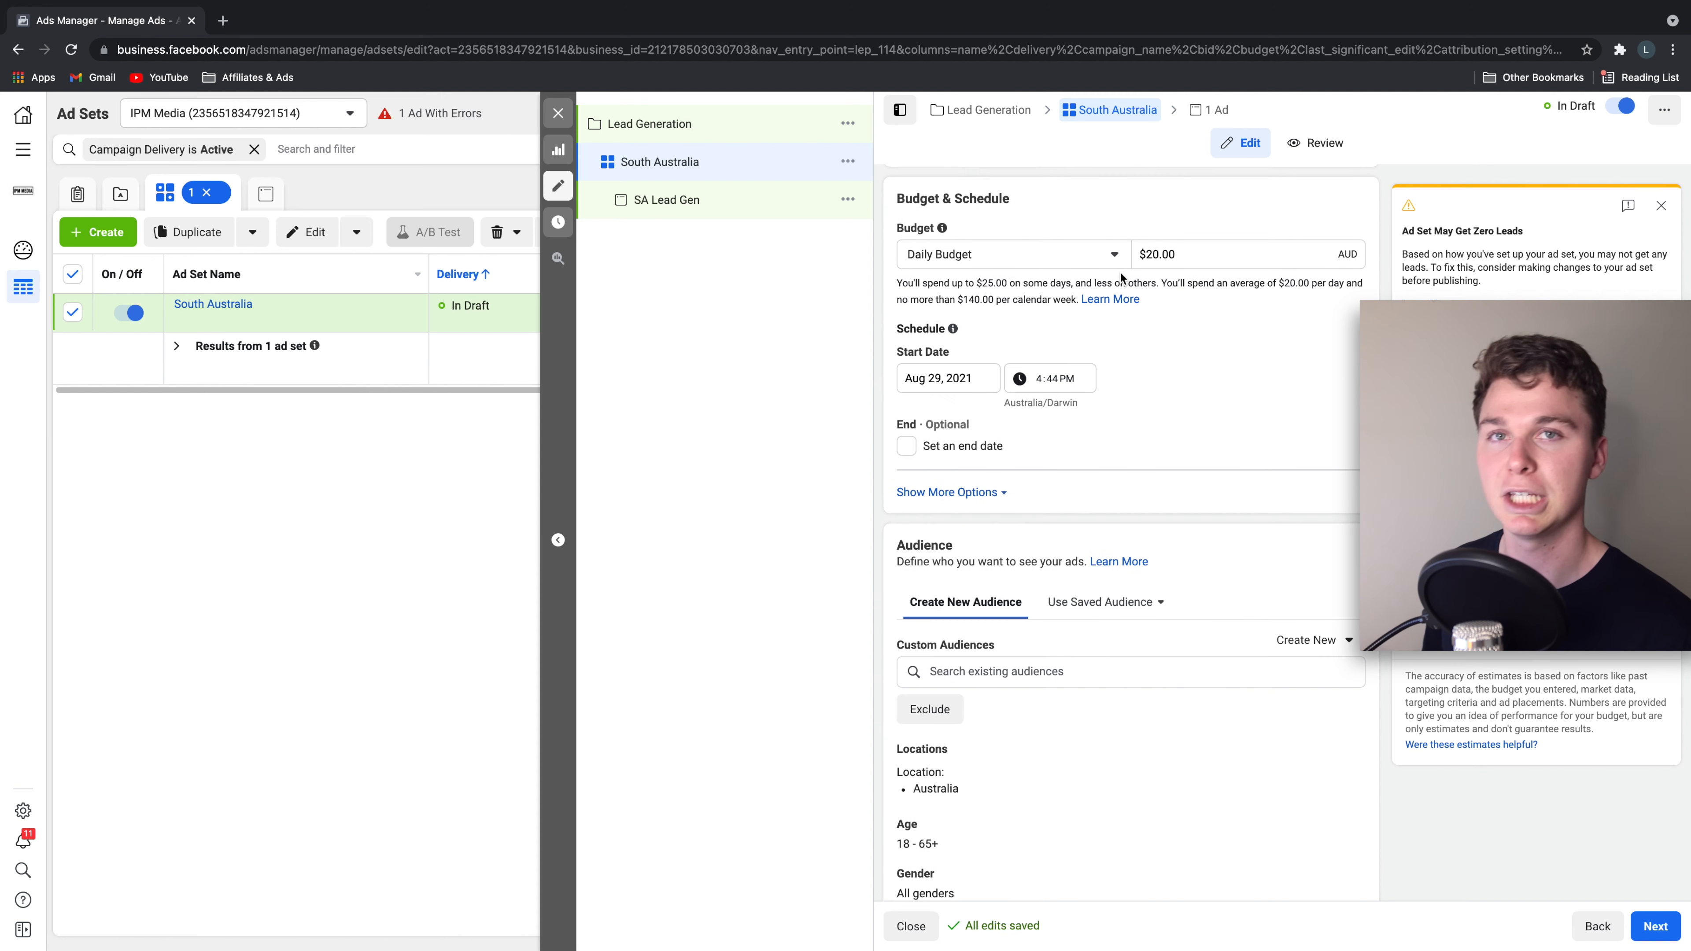
scroll(1120, 275, up, 1)
drag(1033, 251, 888, 244)
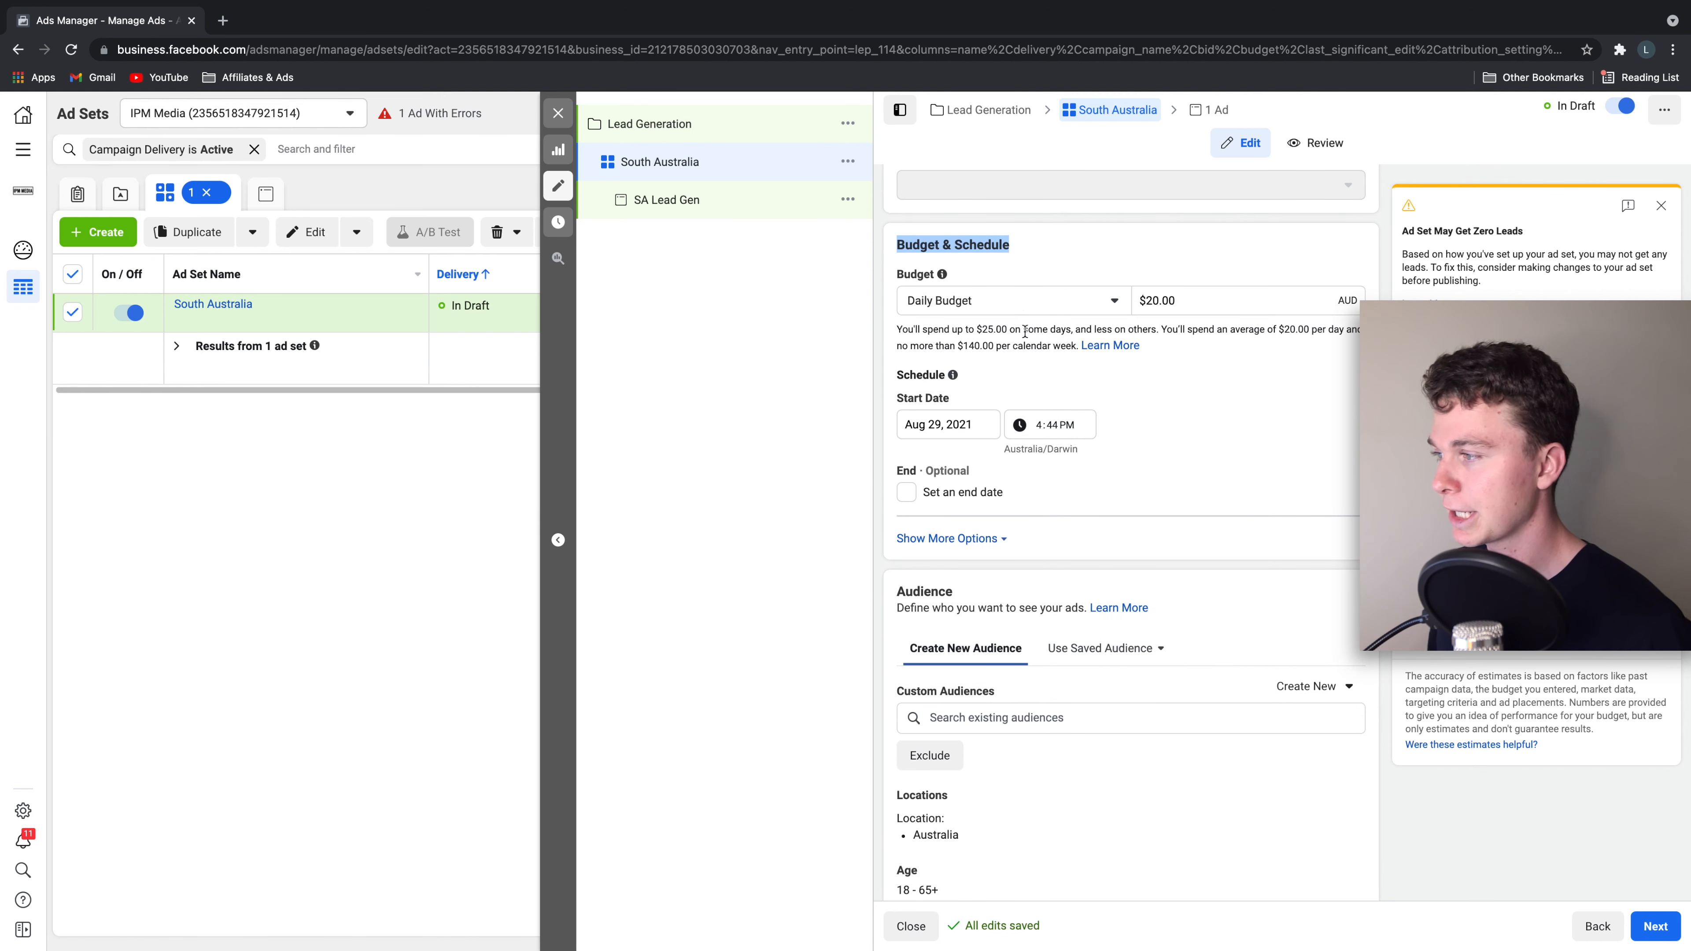
click(1012, 300)
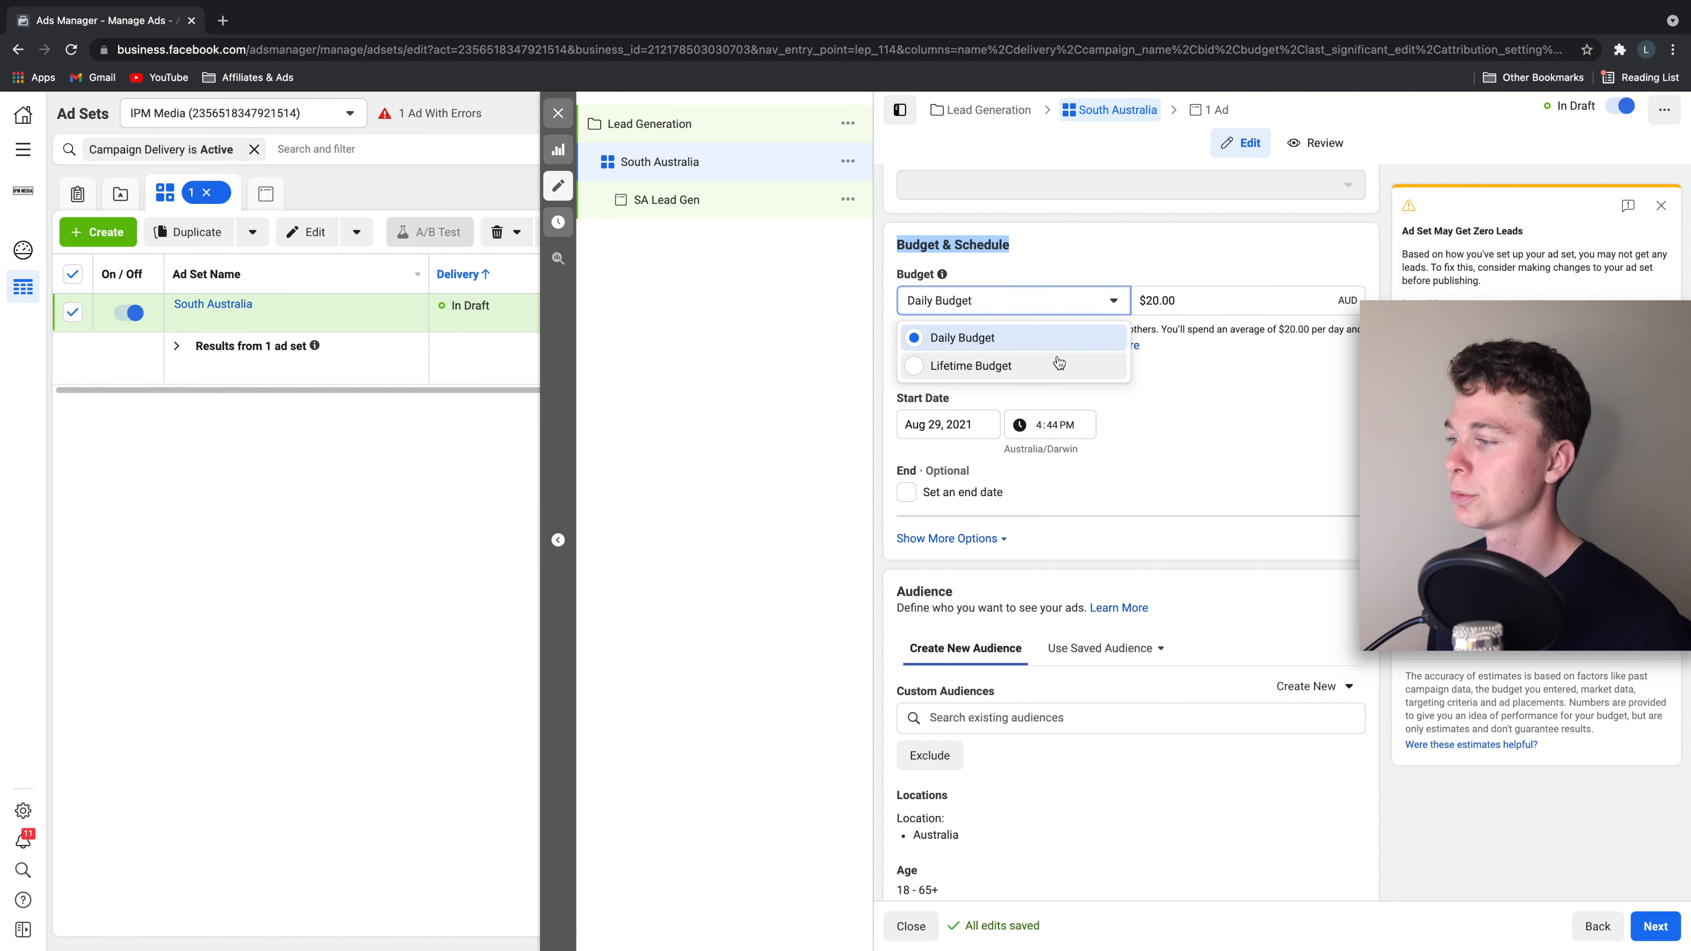
click(1038, 365)
click(1024, 305)
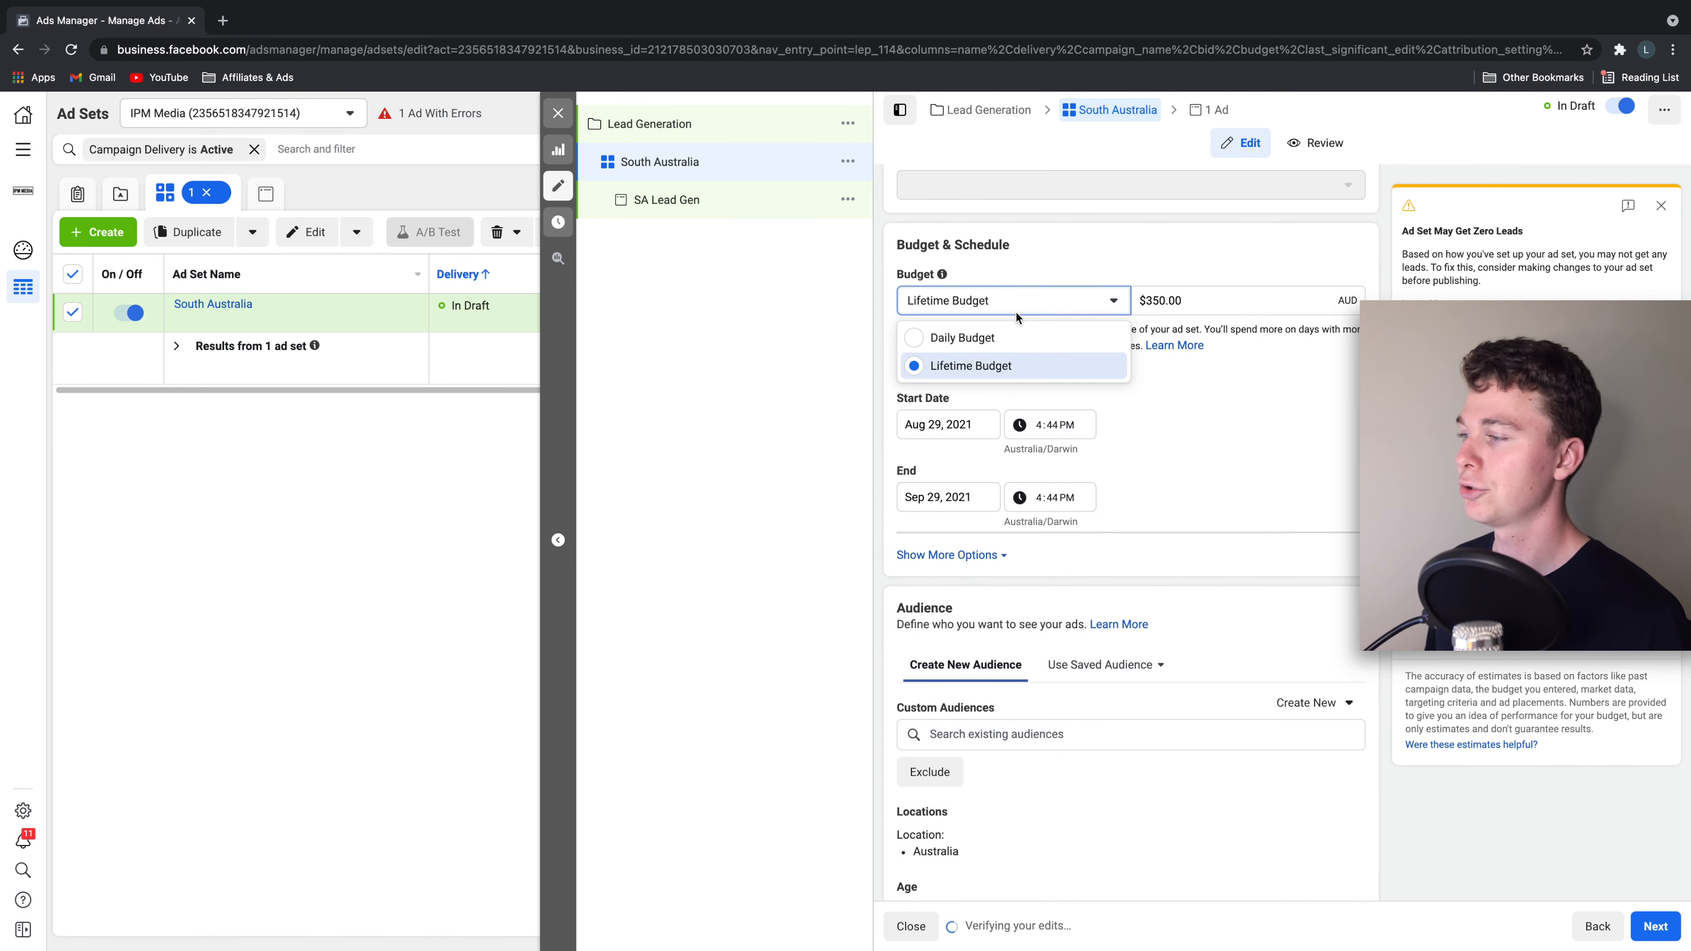
click(1000, 337)
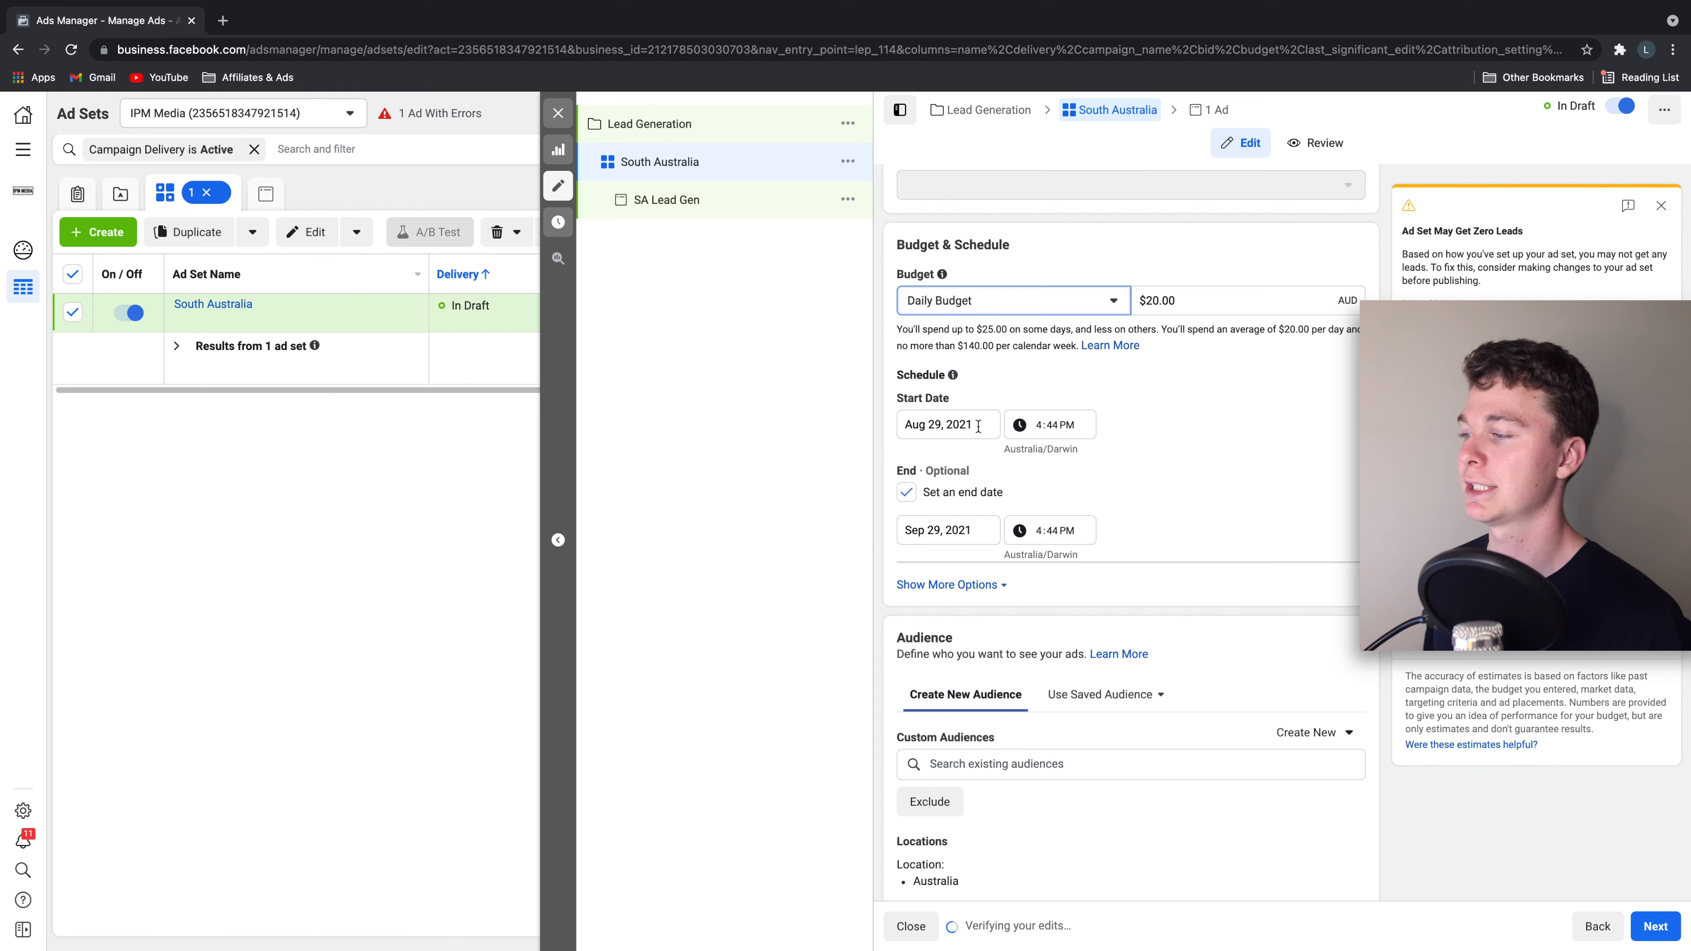
- Examine the daily budget amount and the start date options without changing them
drag(1193, 302, 1139, 303)
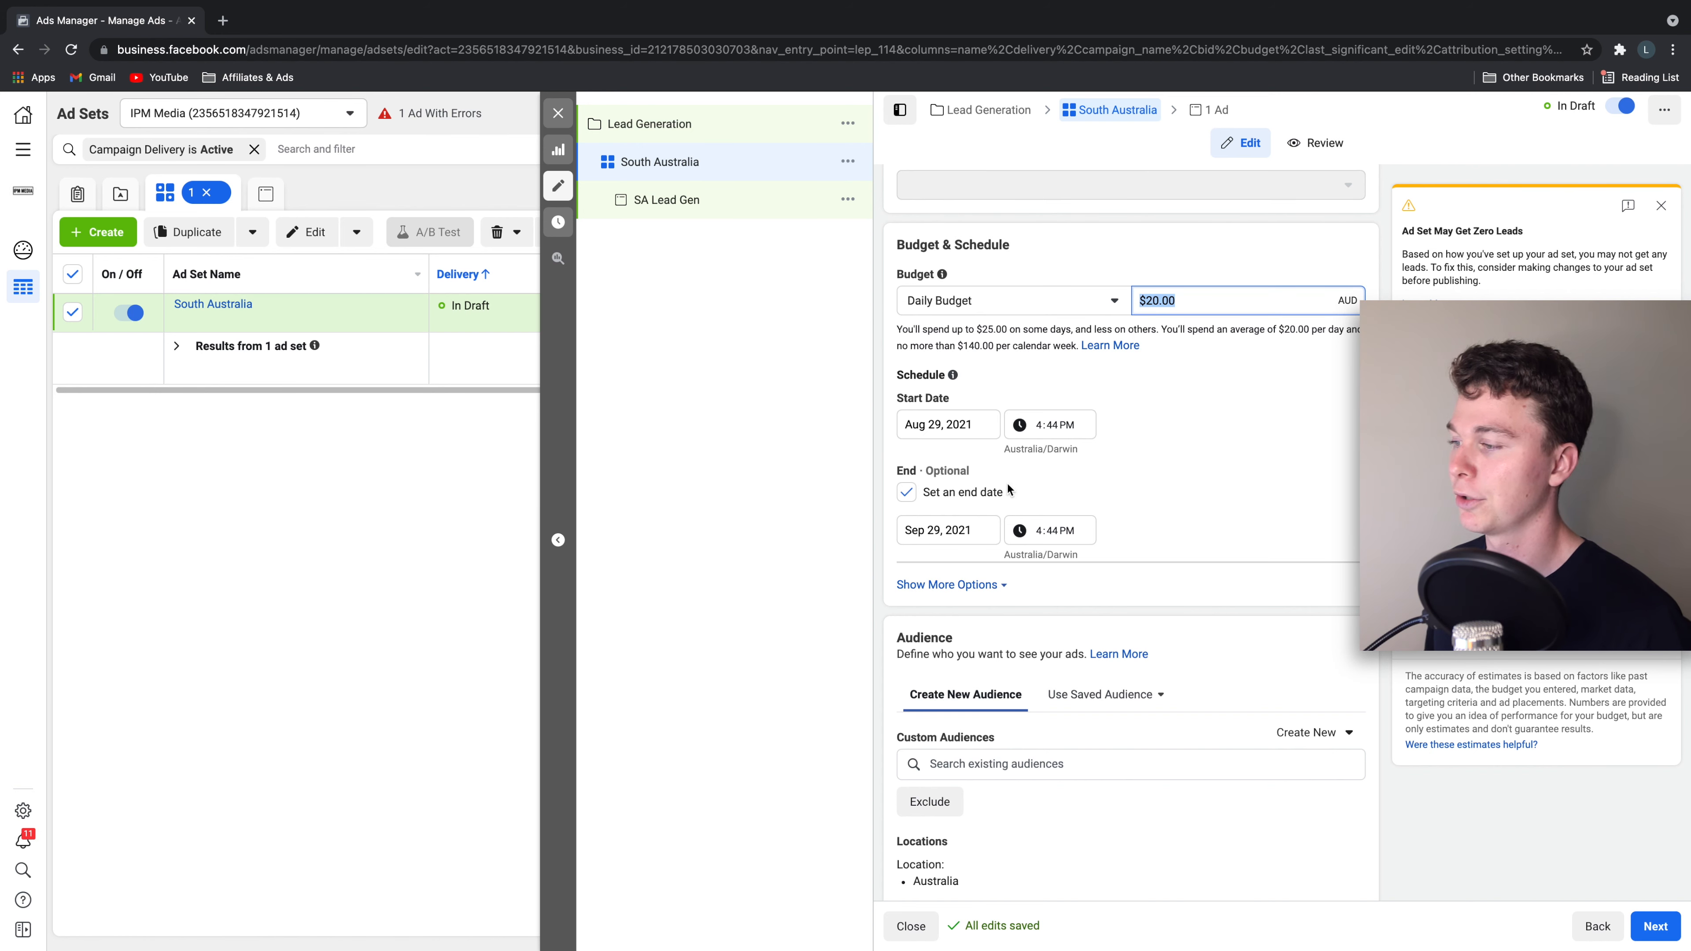
click(962, 425)
click(1287, 407)
drag(1190, 302, 1142, 303)
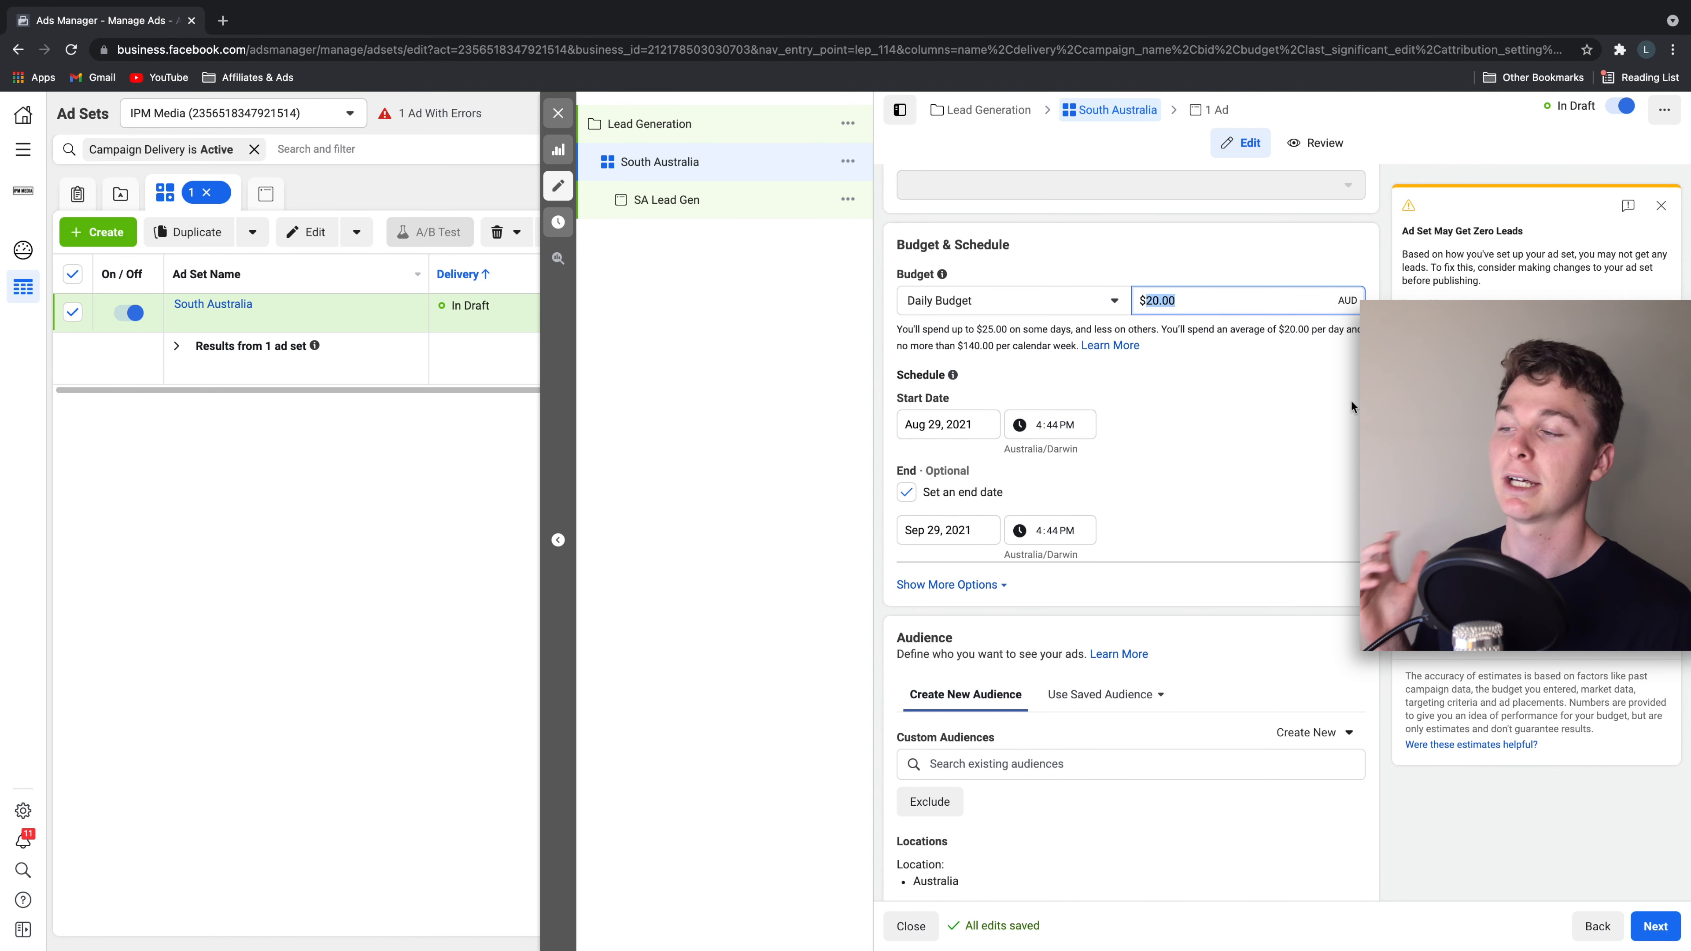
click(1094, 323)
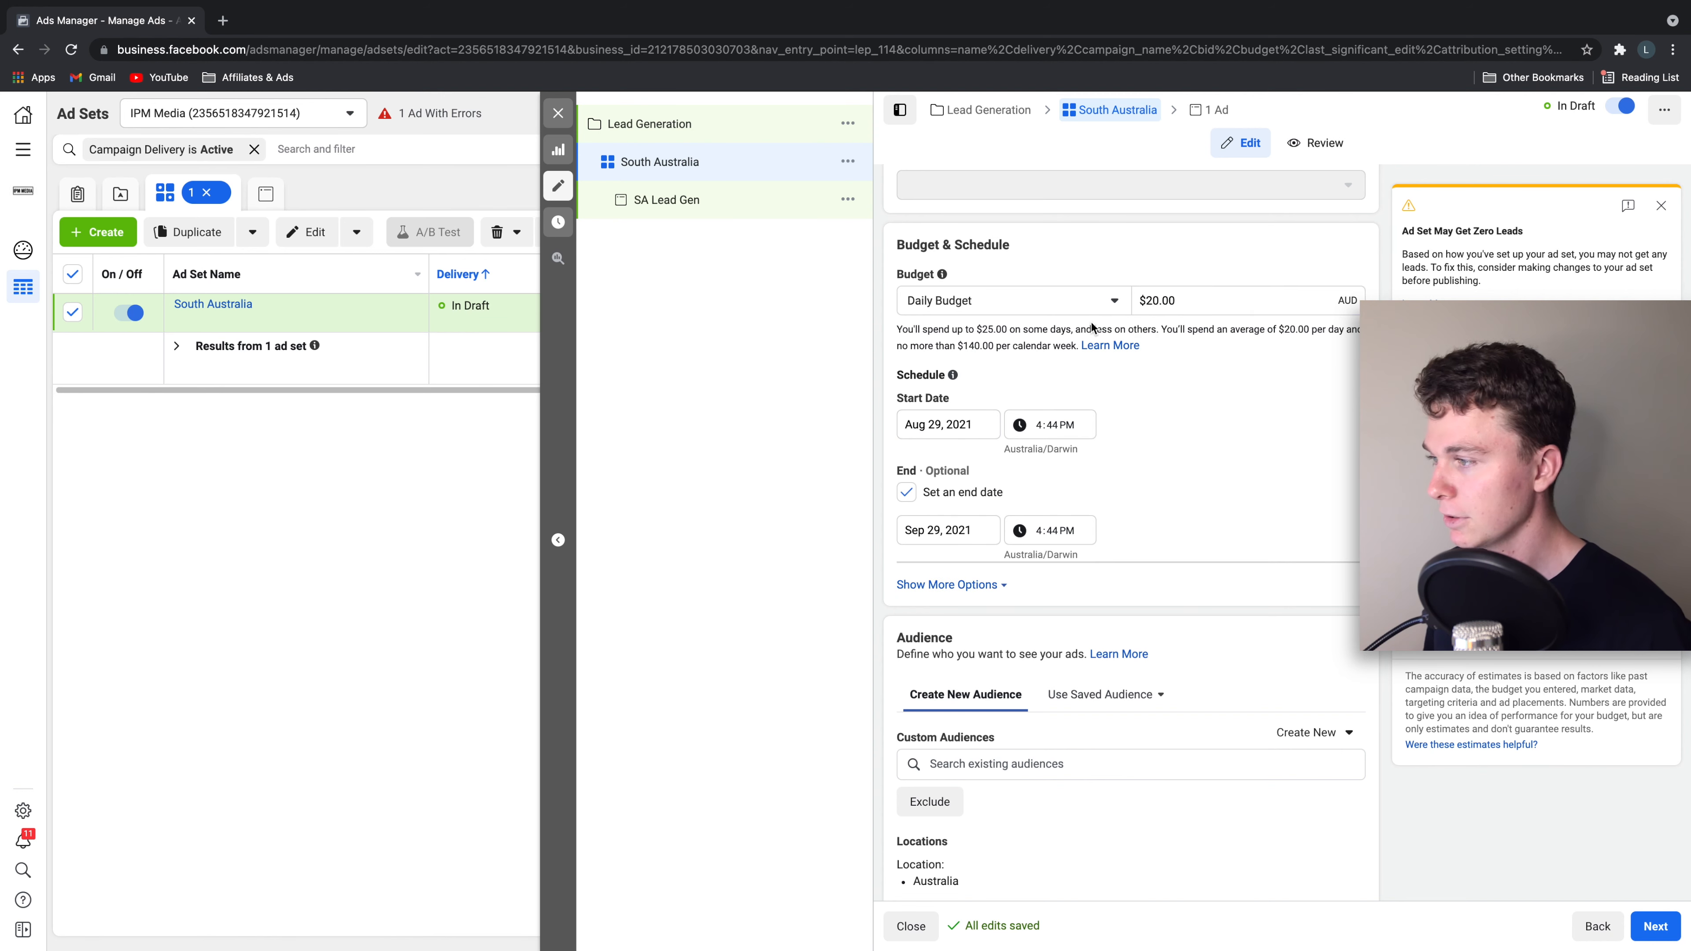
- Switch the ad set to a Lifetime Budget and set the amount to $500
click(1079, 312)
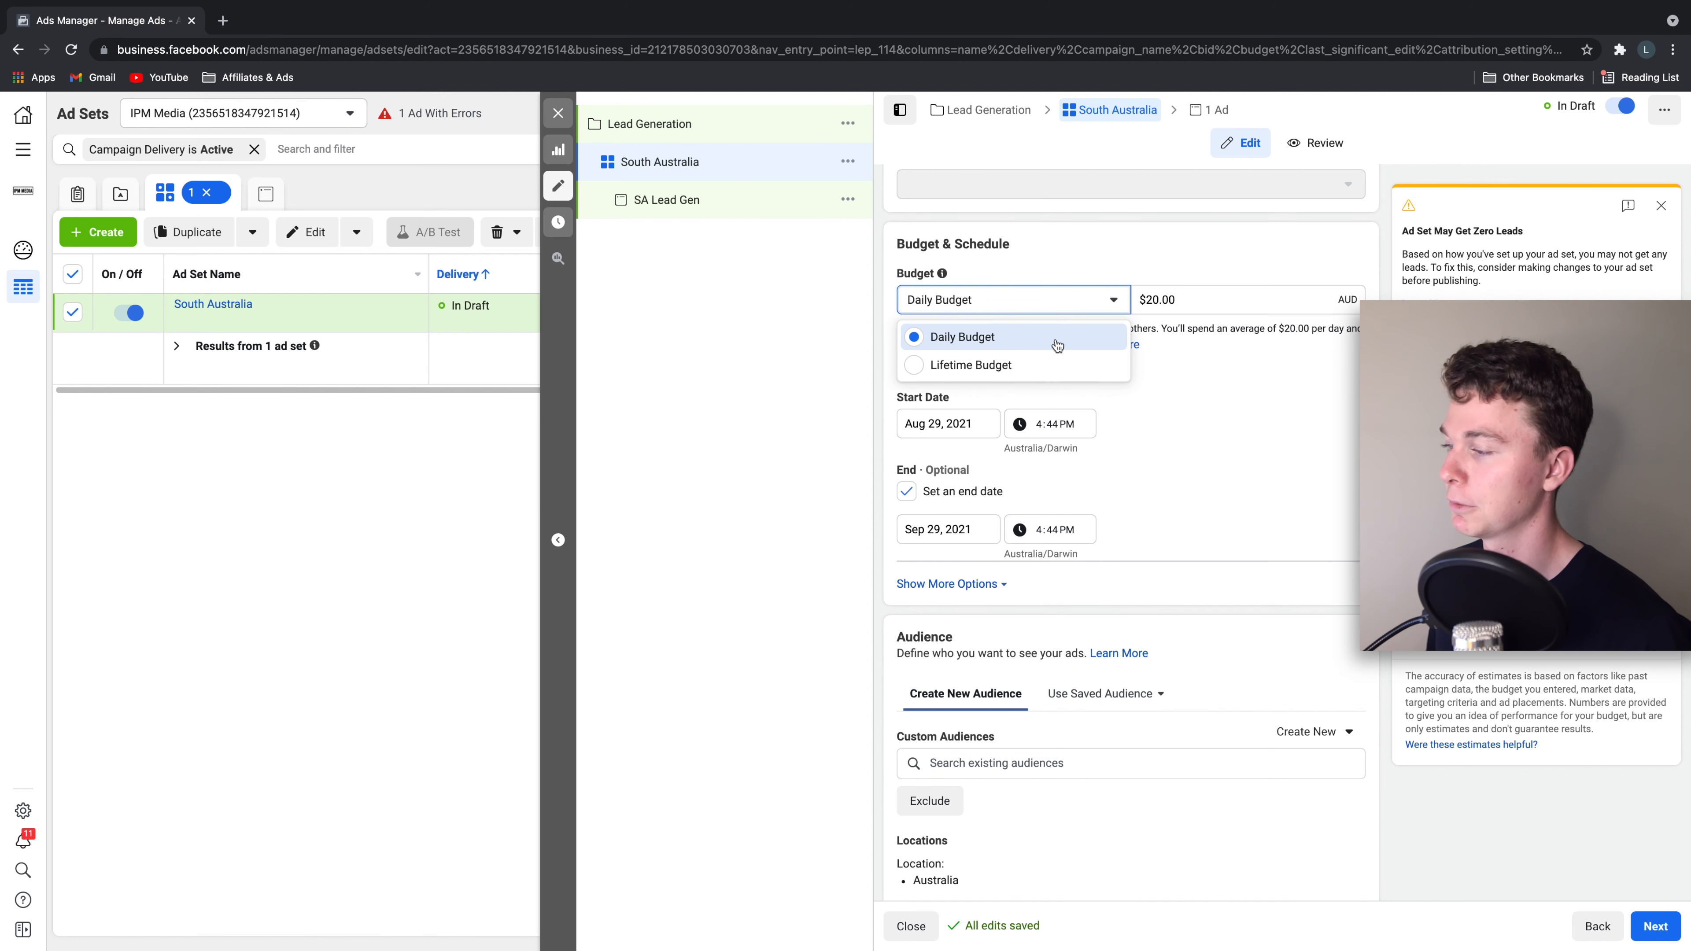
click(1034, 367)
double_click(1168, 300)
drag(1226, 295, 1136, 300)
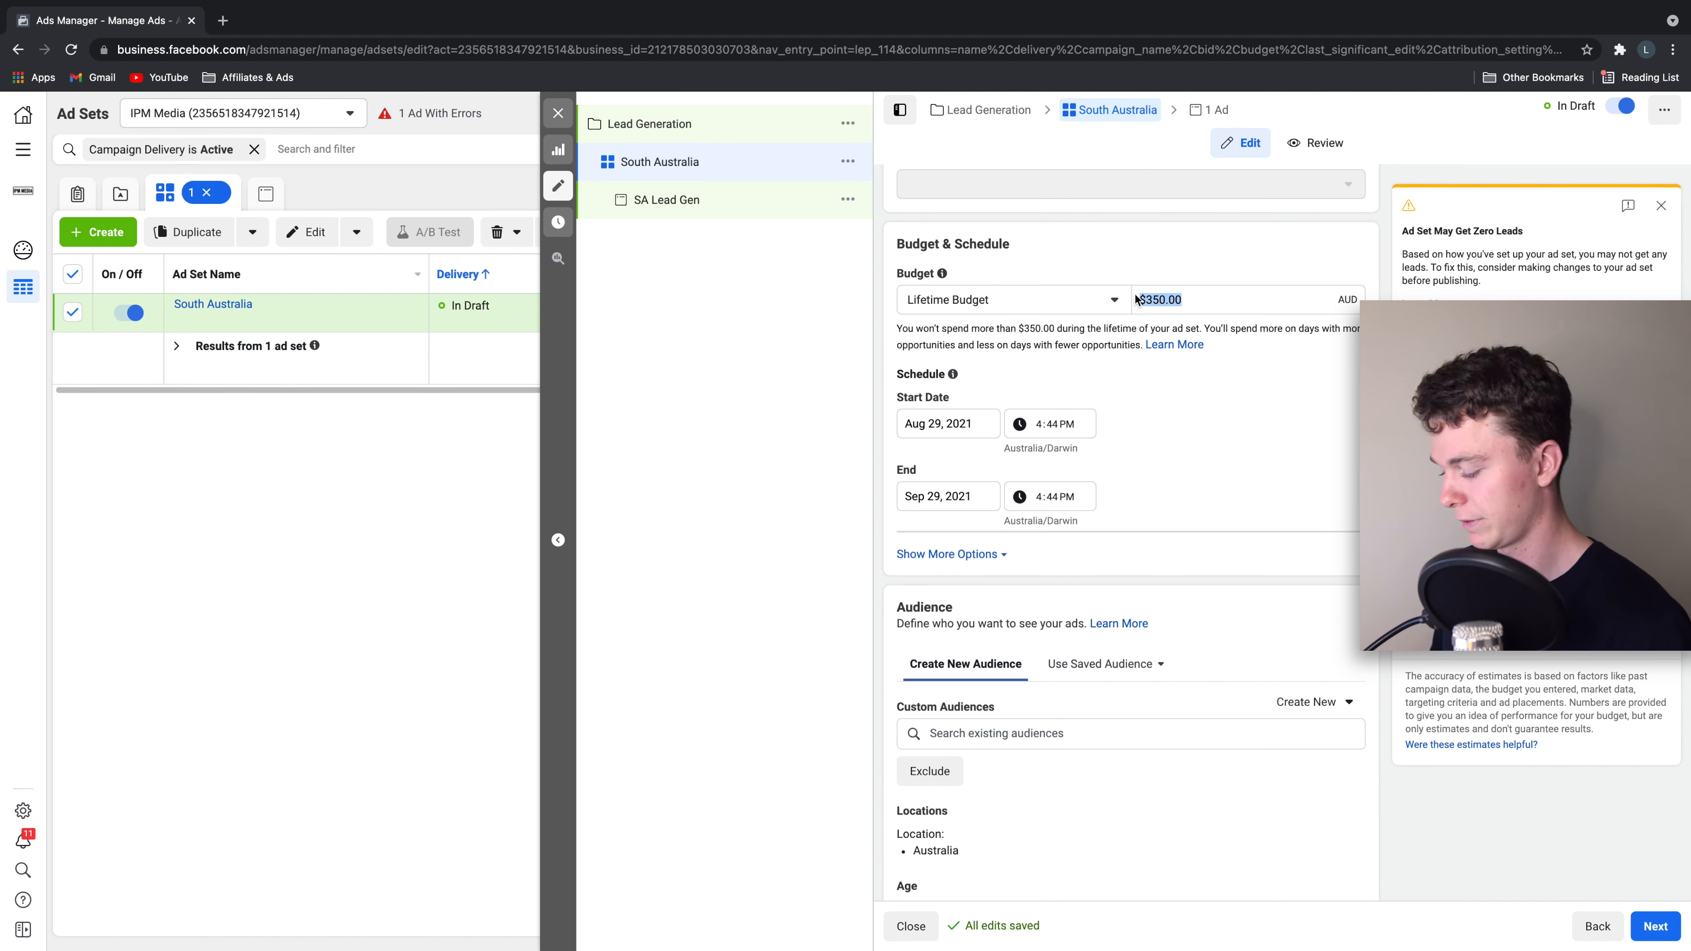
text(500)
click(1259, 469)
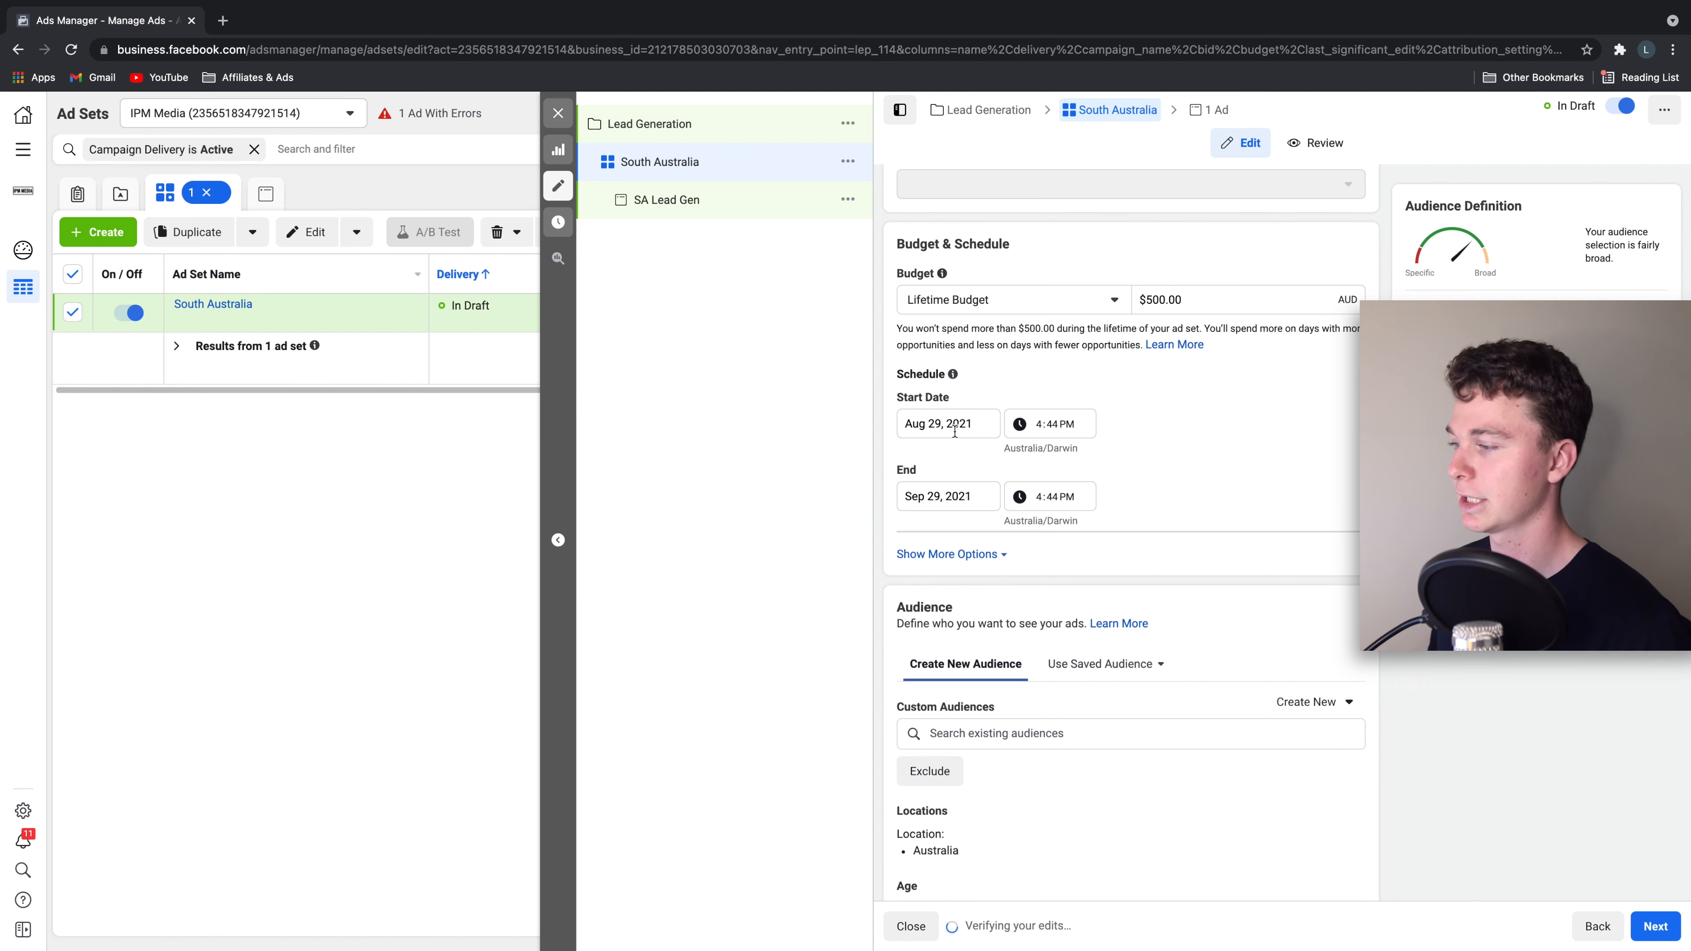
- Try running the ads on a schedule with delivery hours blocked out across the week, and turn the schedule off again
scroll(1233, 452, down, 1)
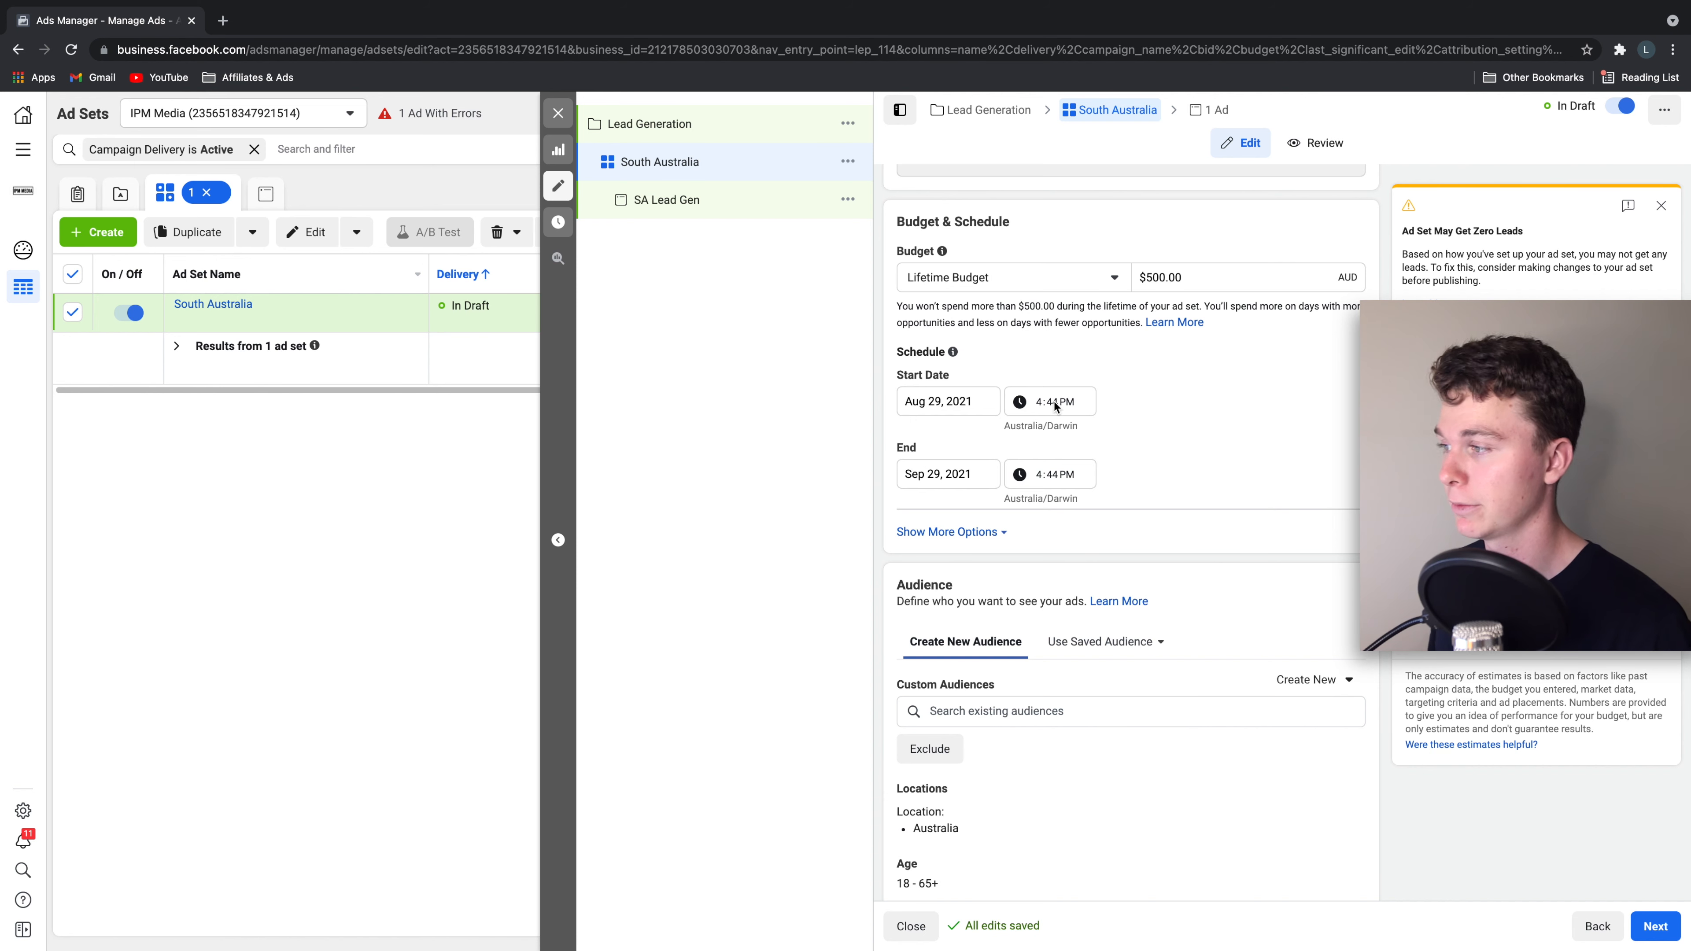
scroll(1128, 481, down, 1)
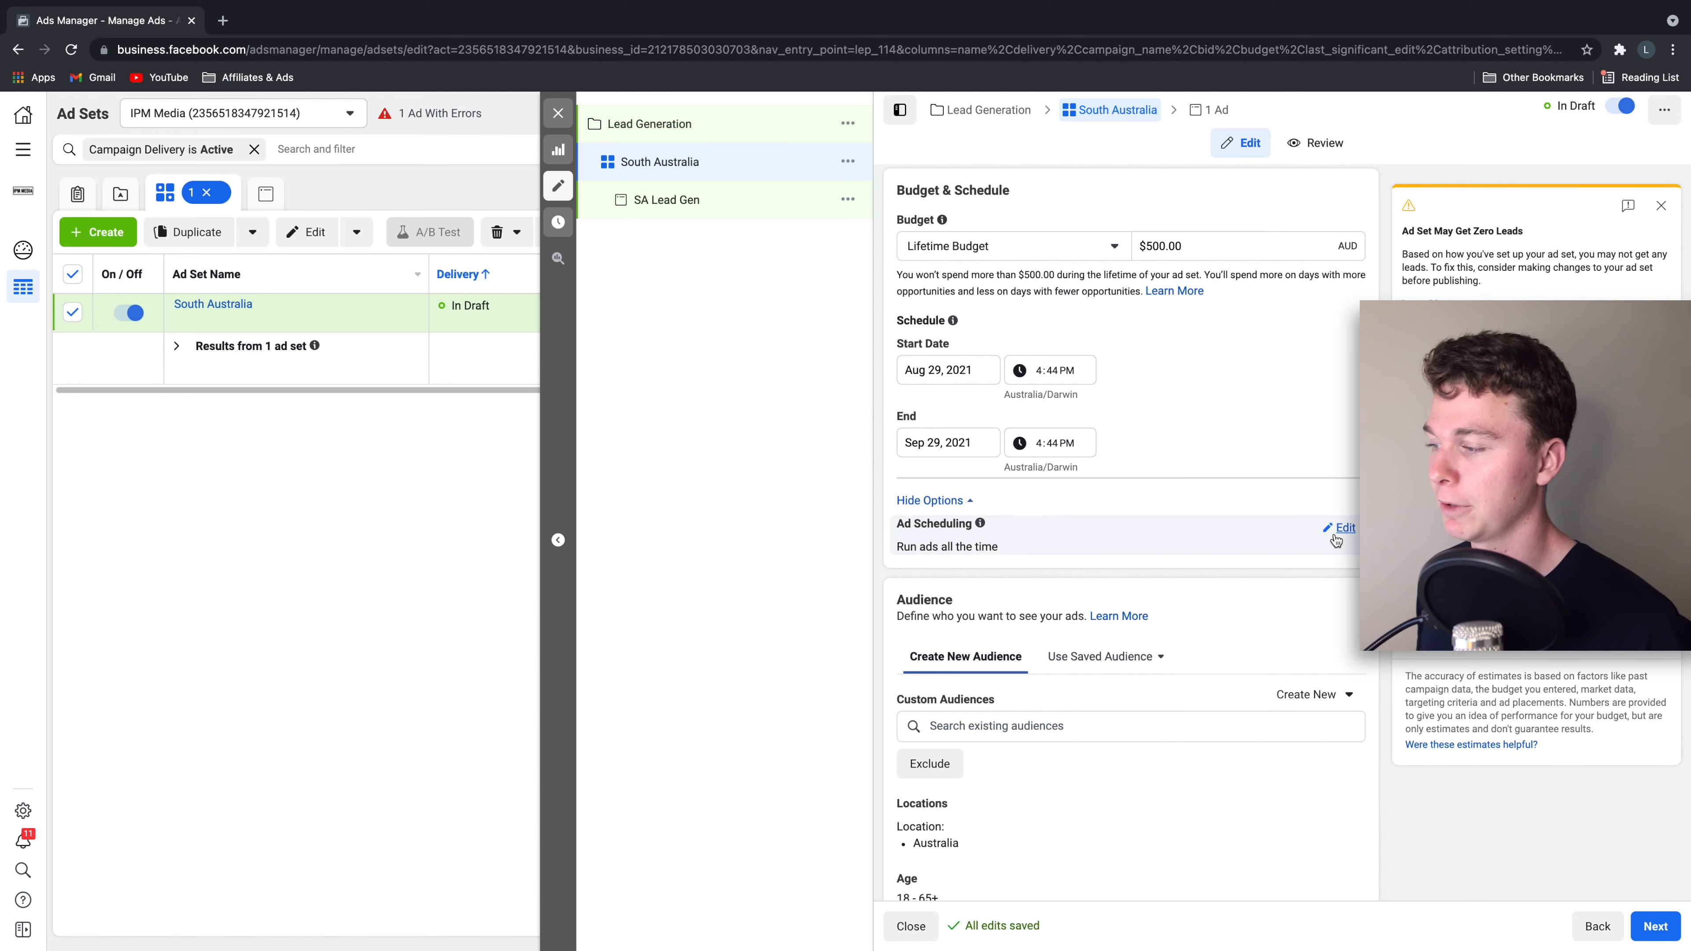
click(1339, 528)
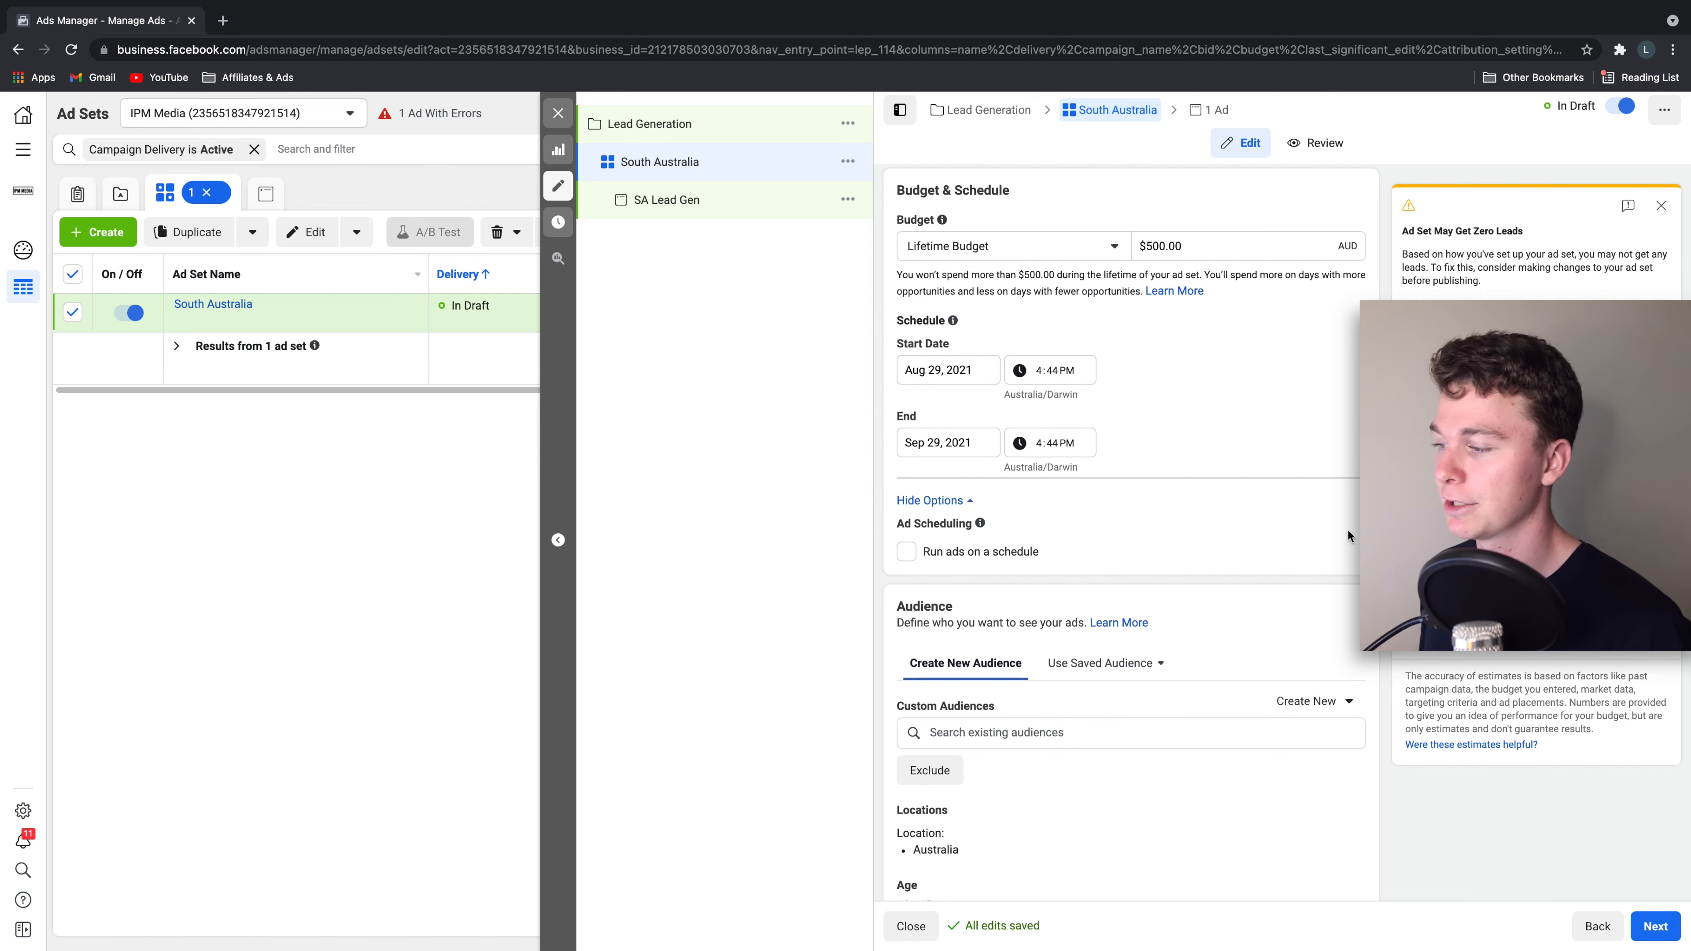
click(977, 553)
scroll(1033, 554, down, 3)
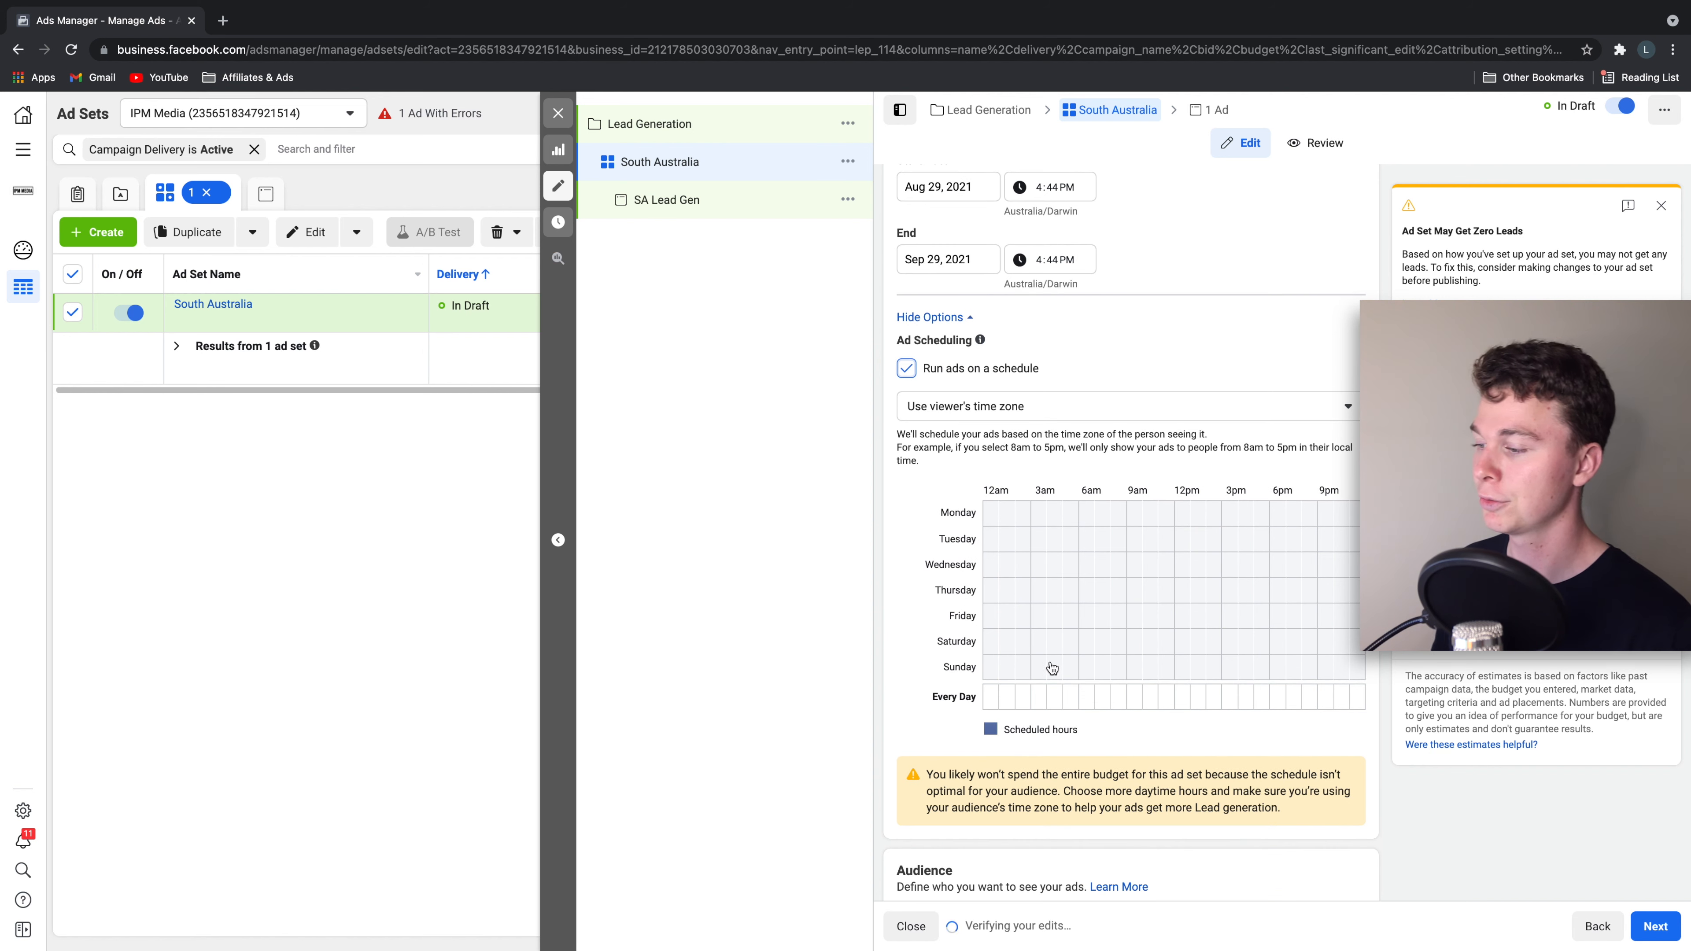
mouse_move(1299, 543)
mouse_down()
mouse_move(1036, 512)
mouse_move(1342, 666)
mouse_up()
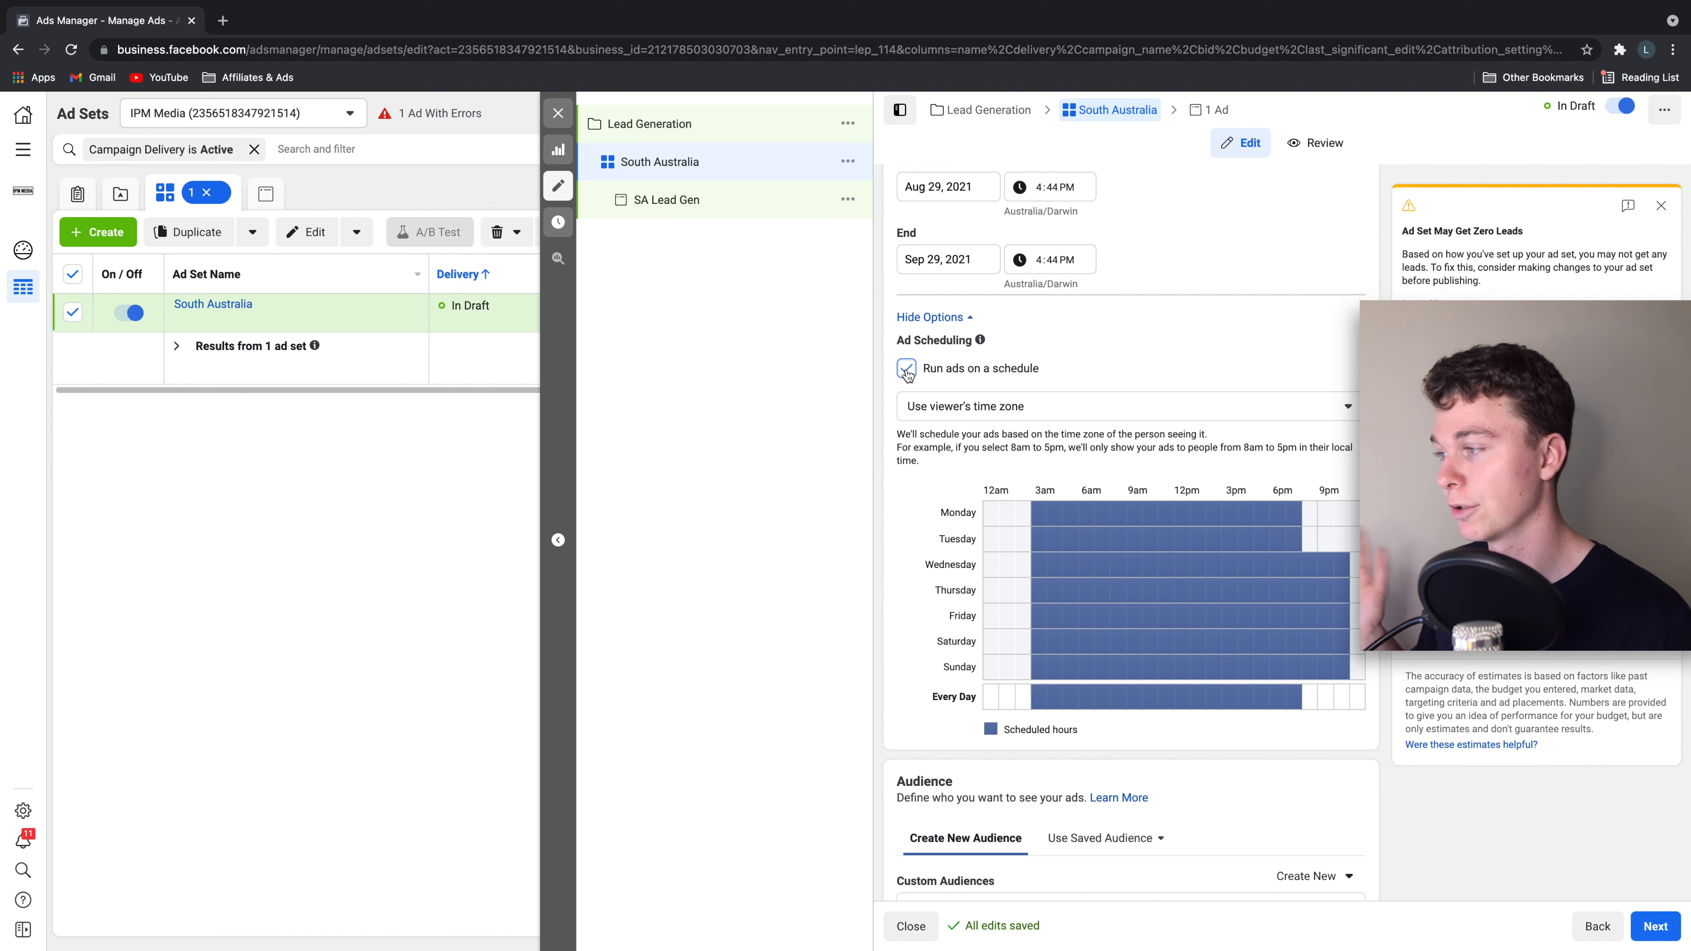
click(906, 370)
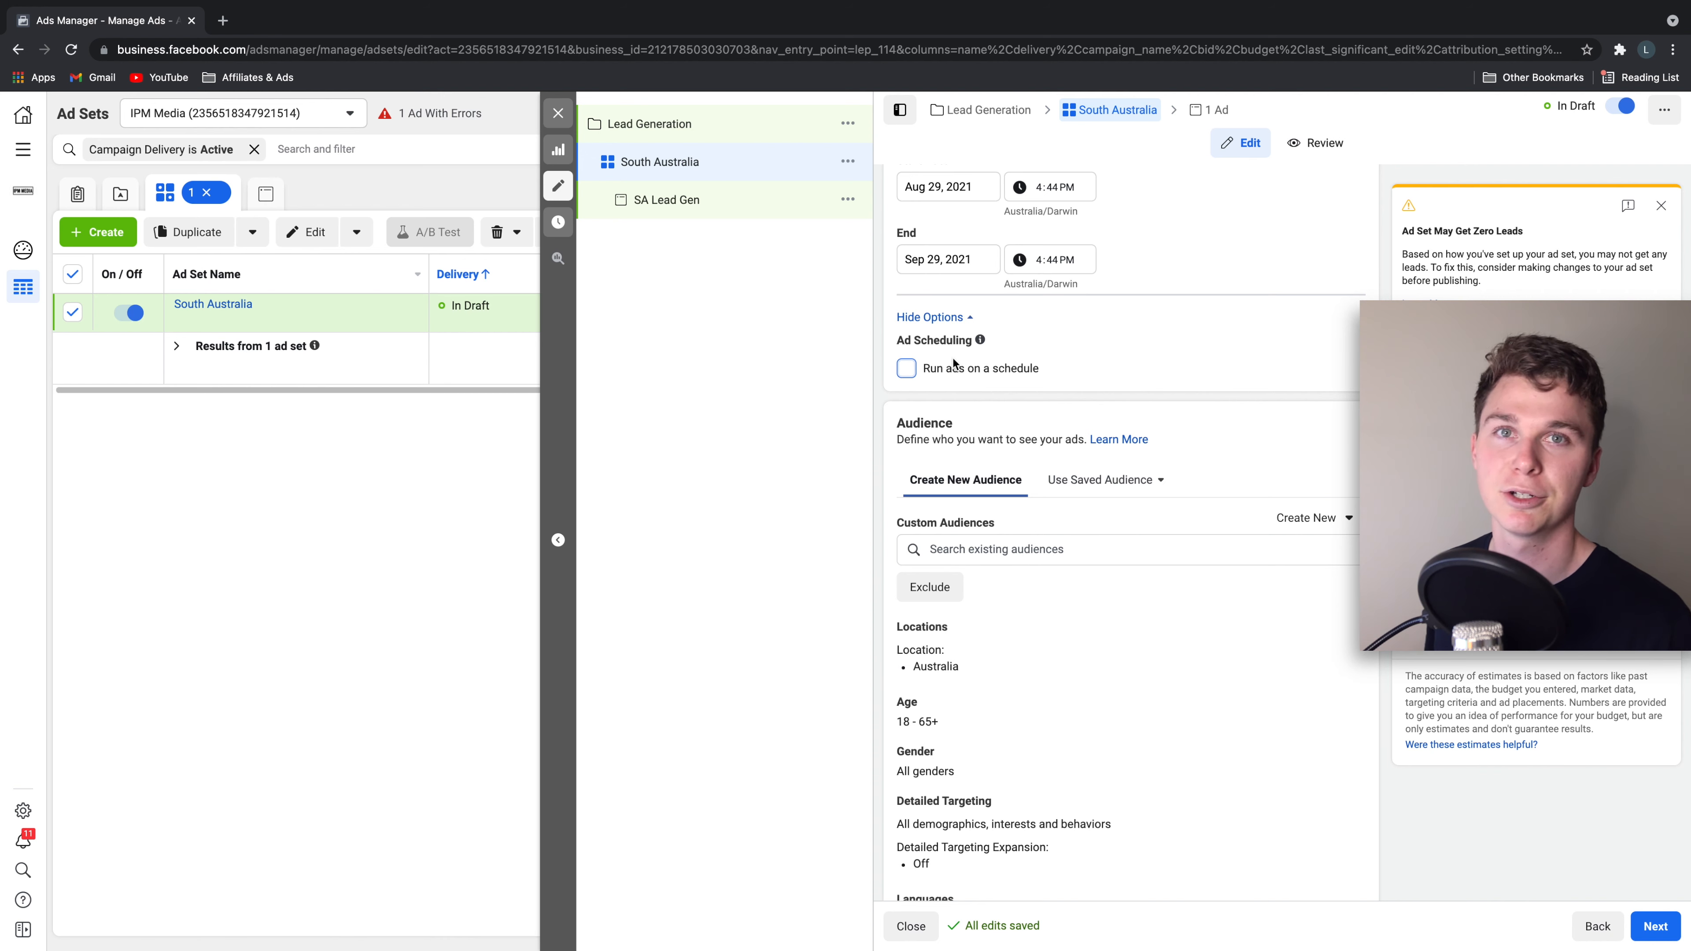
- Examine the ad set's Audience section, from custom audiences and locations through age, gender, detailed targeting and languages
scroll(953, 363, down, 2)
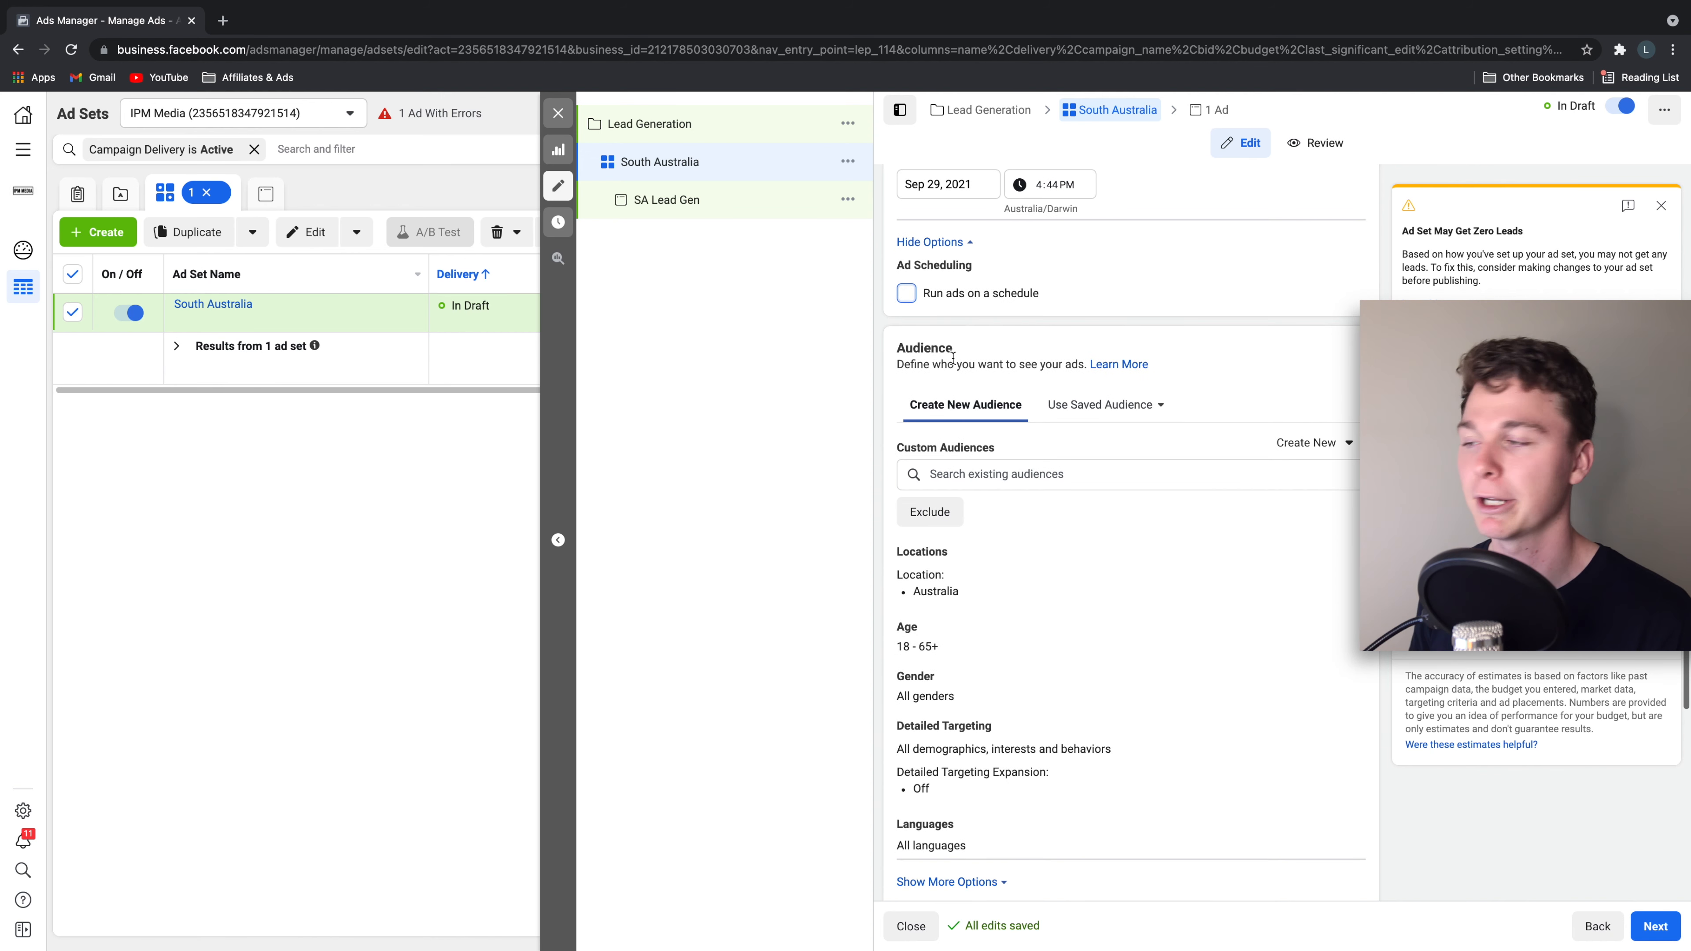
scroll(953, 360, down, 1)
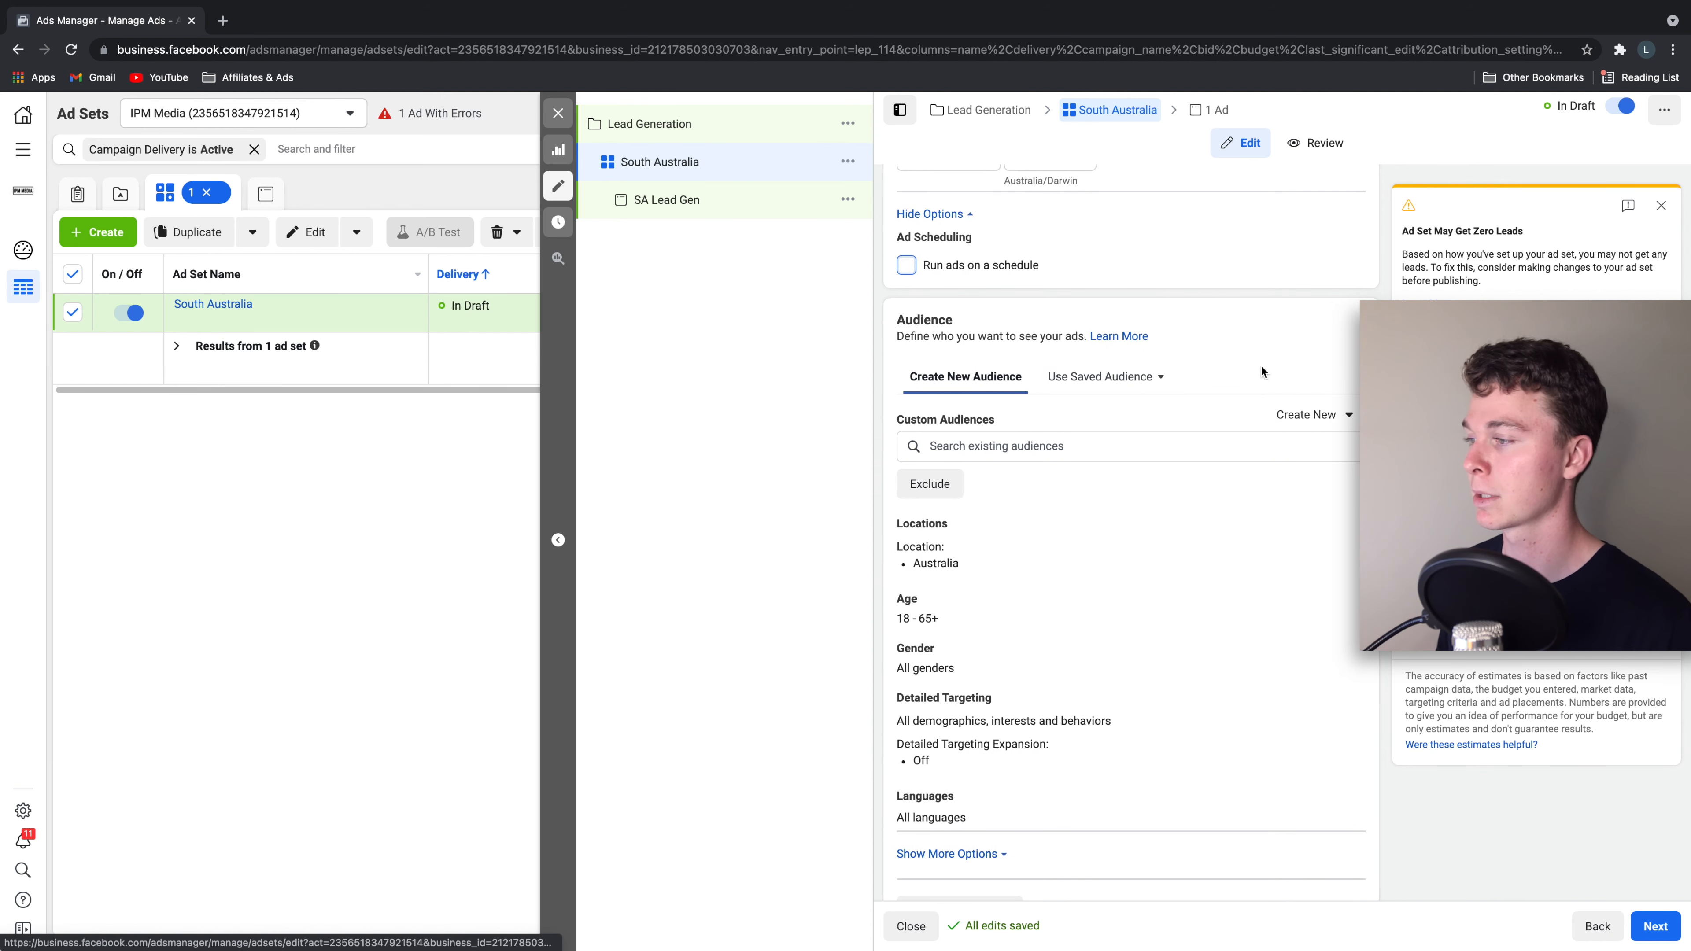
scroll(1262, 370, down, 4)
scroll(1247, 361, up, 1)
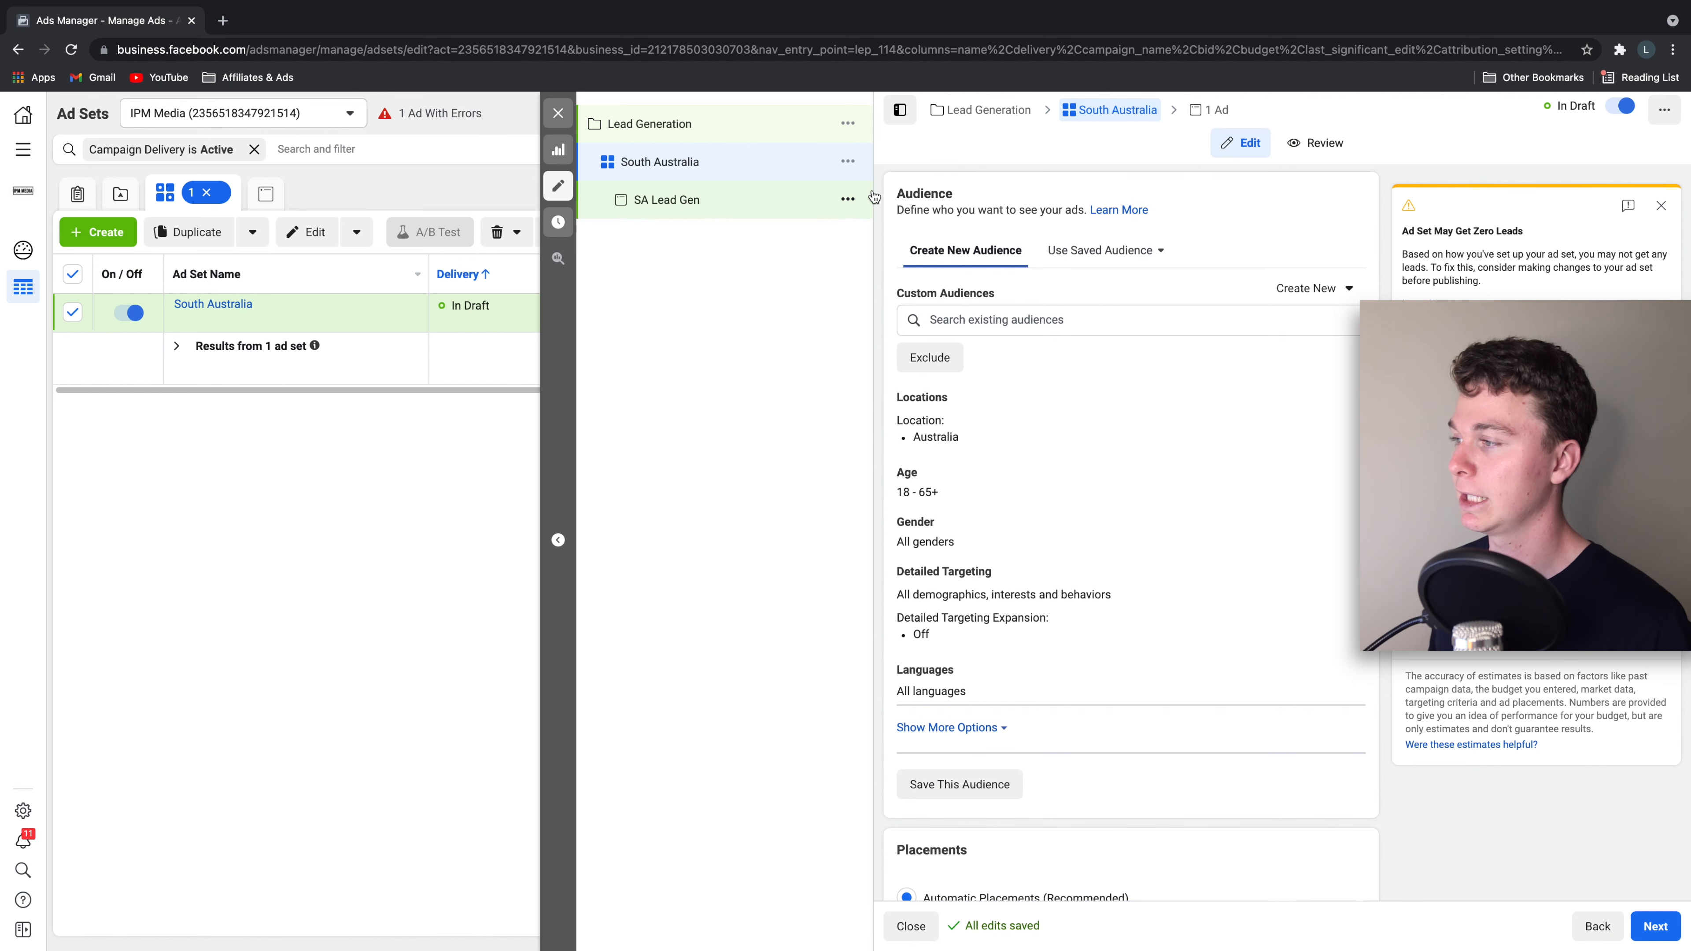
drag(888, 189, 1217, 218)
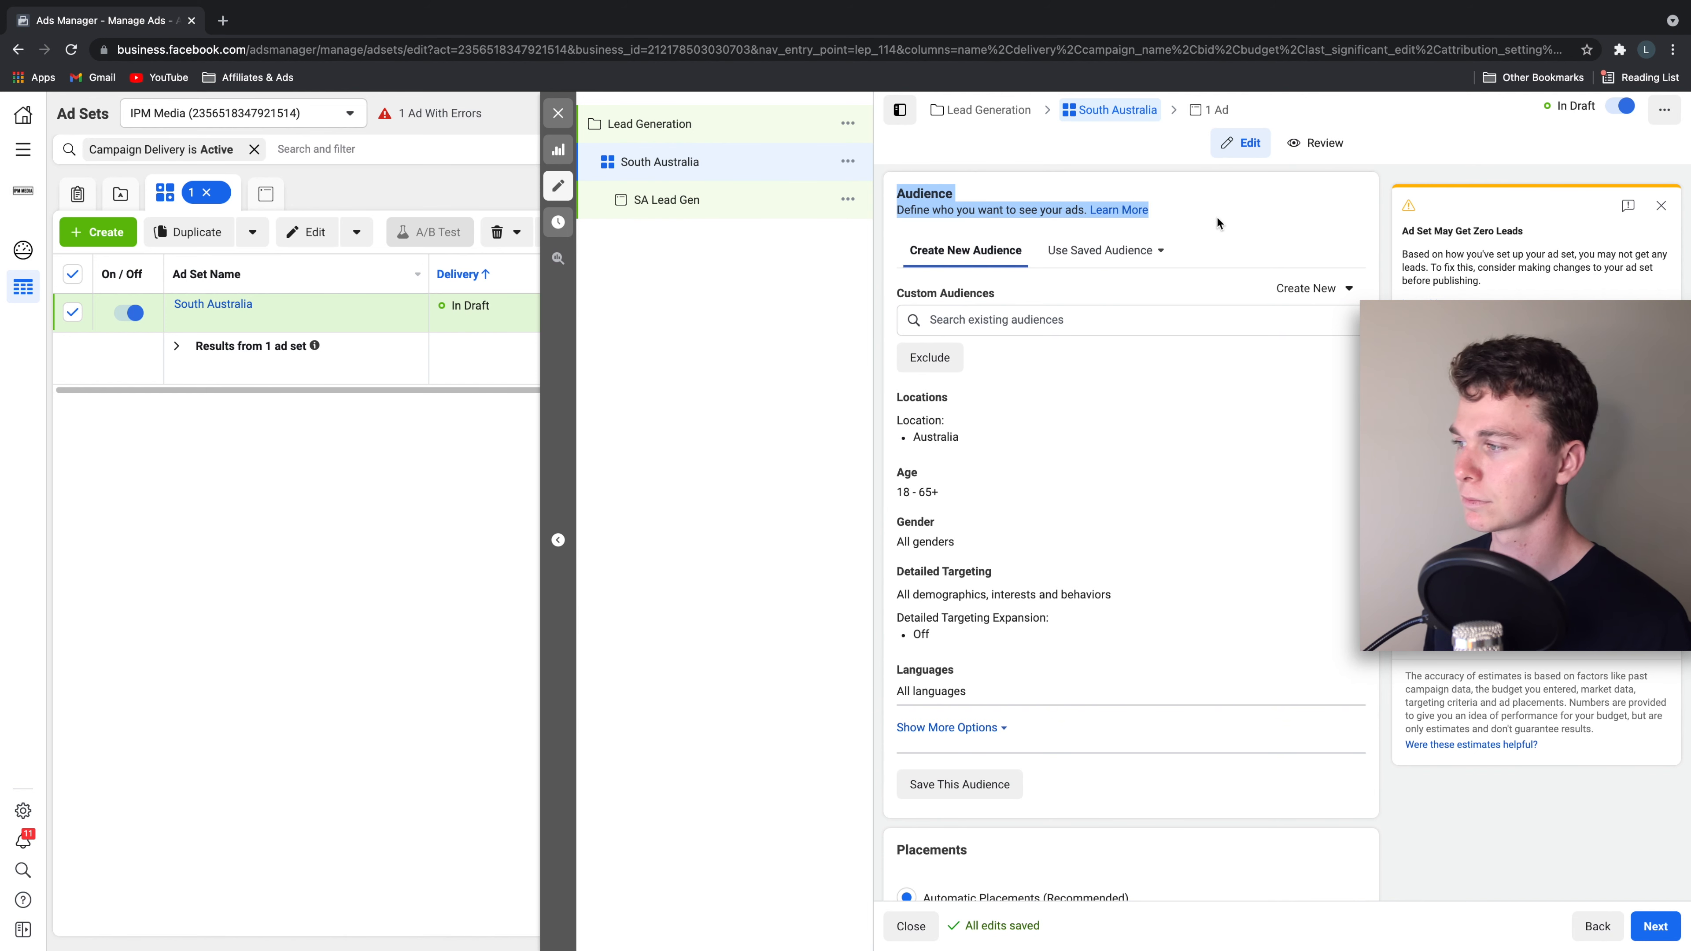
scroll(1215, 217, down, 1)
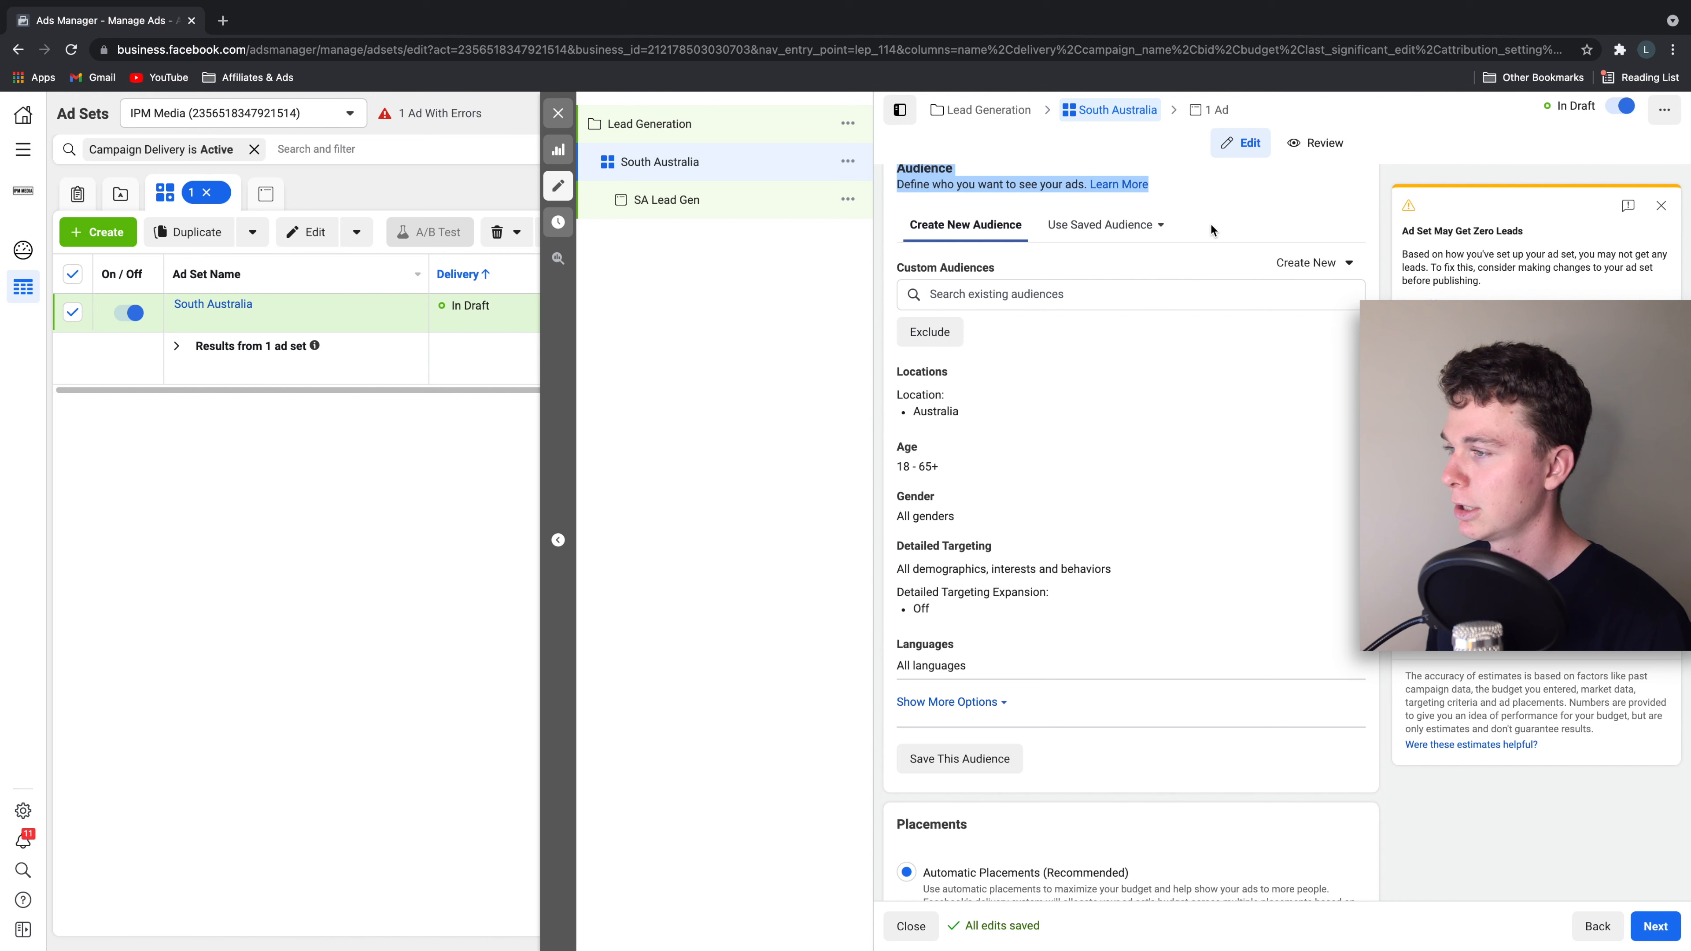
scroll(1085, 325, down, 3)
scroll(1079, 267, up, 4)
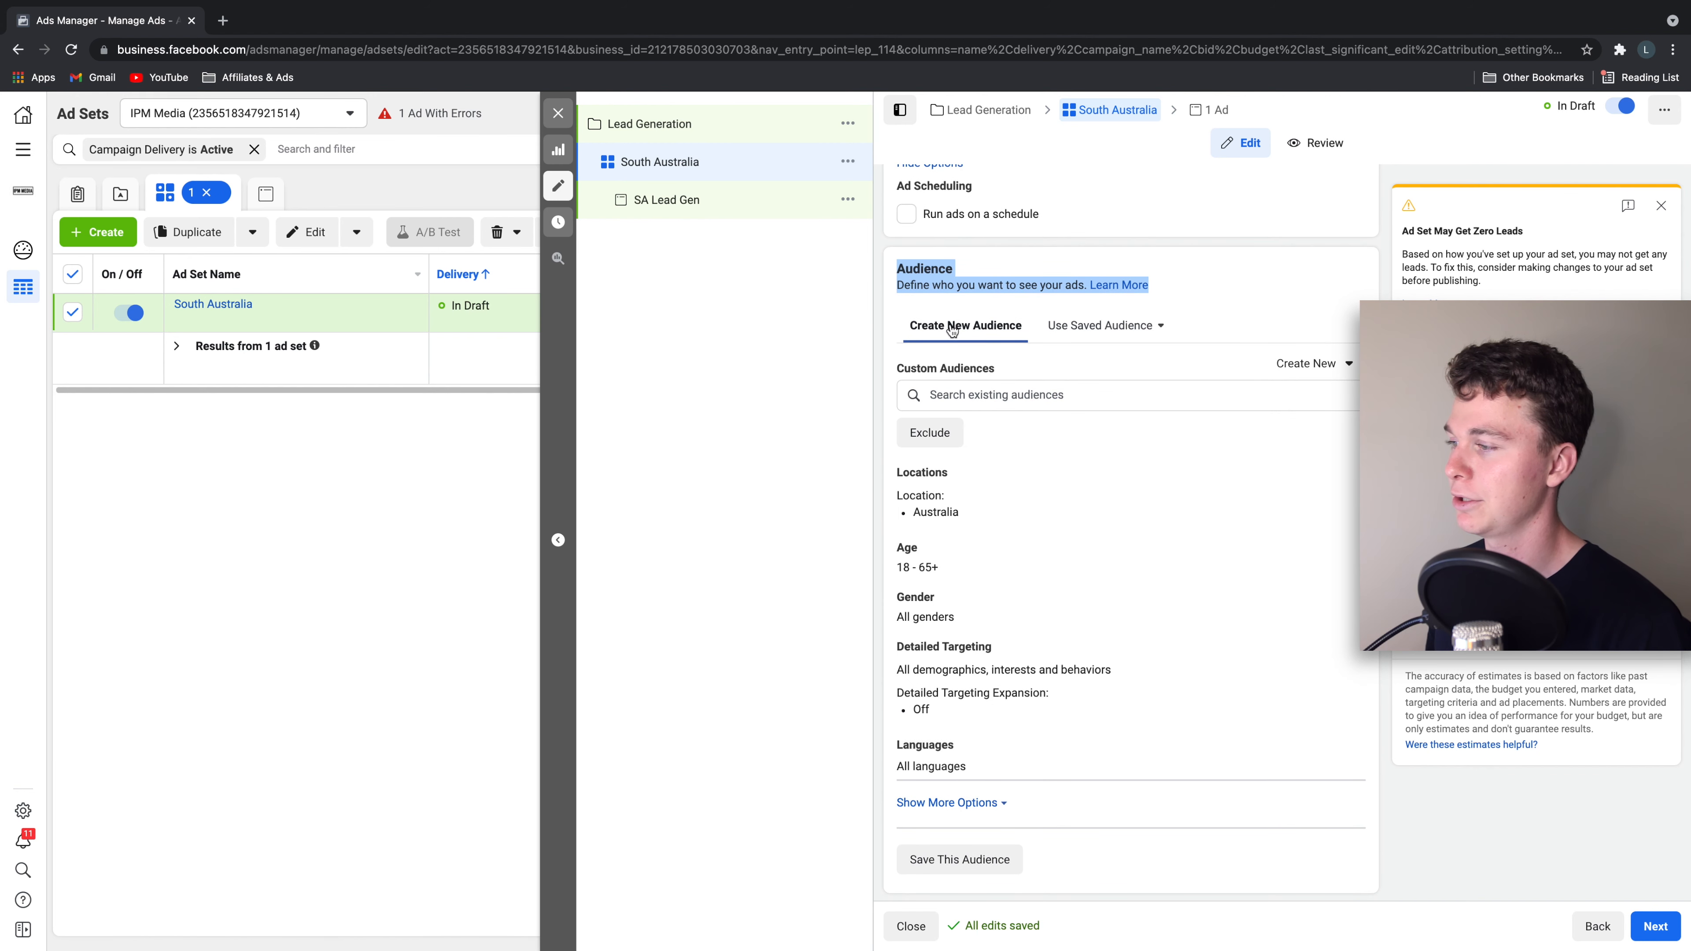
scroll(1030, 349, down, 1)
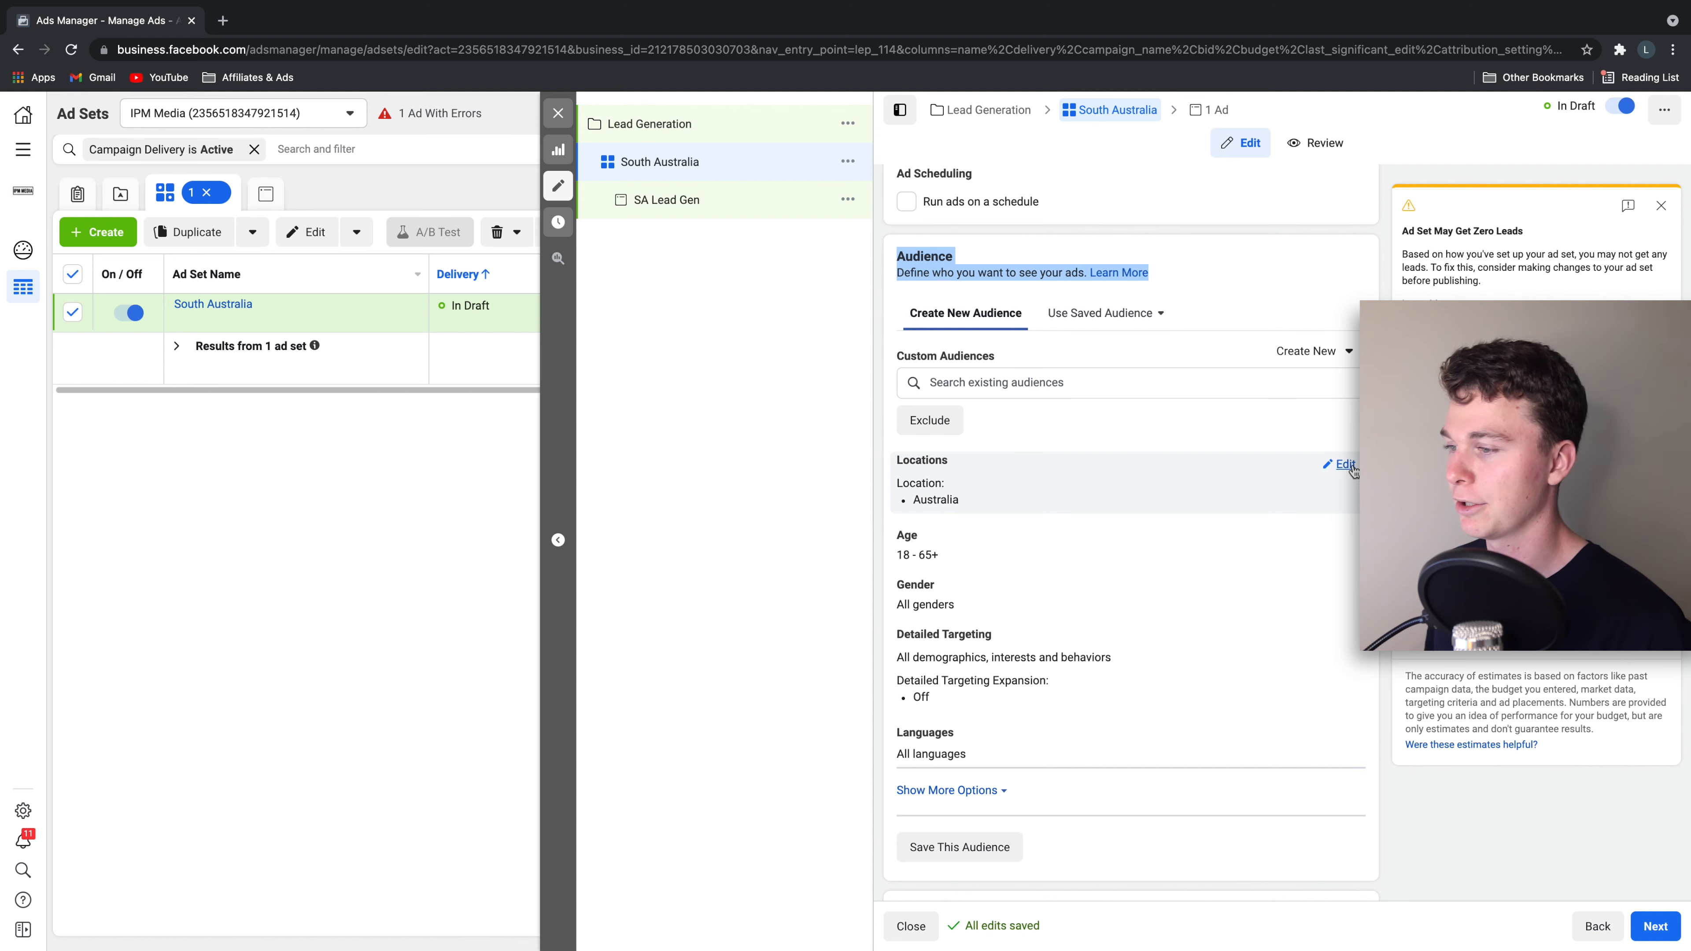
- Replace Australia with the suburb of Norwood, South Australia, as the audience's included location
click(1337, 464)
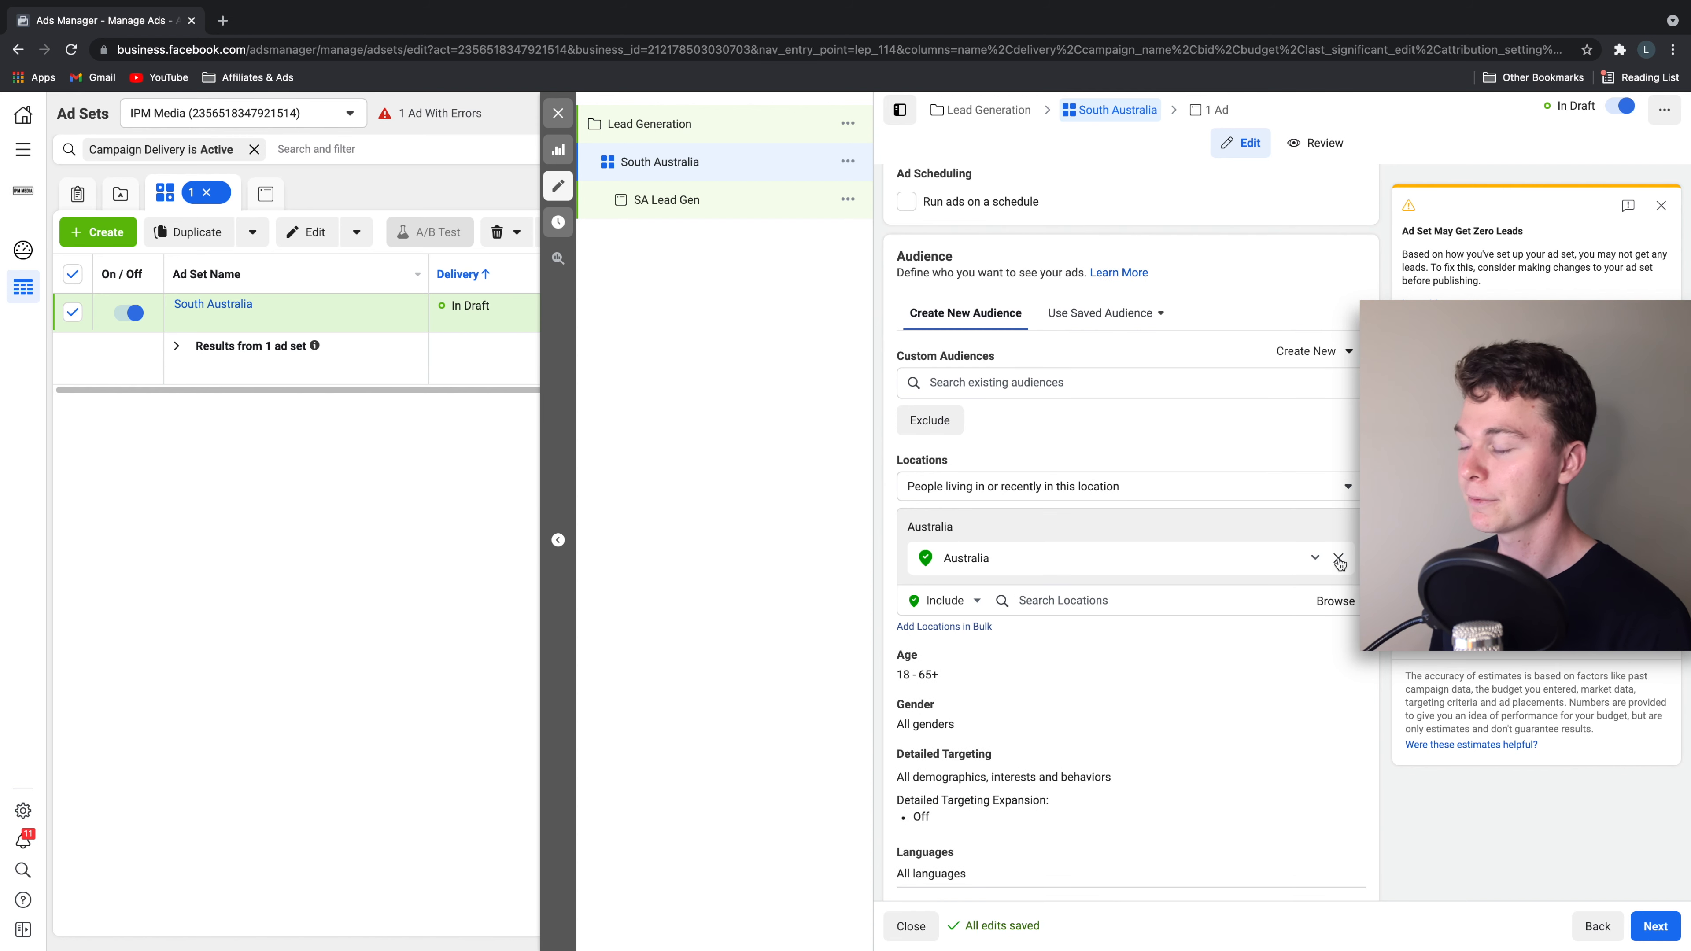
click(1339, 557)
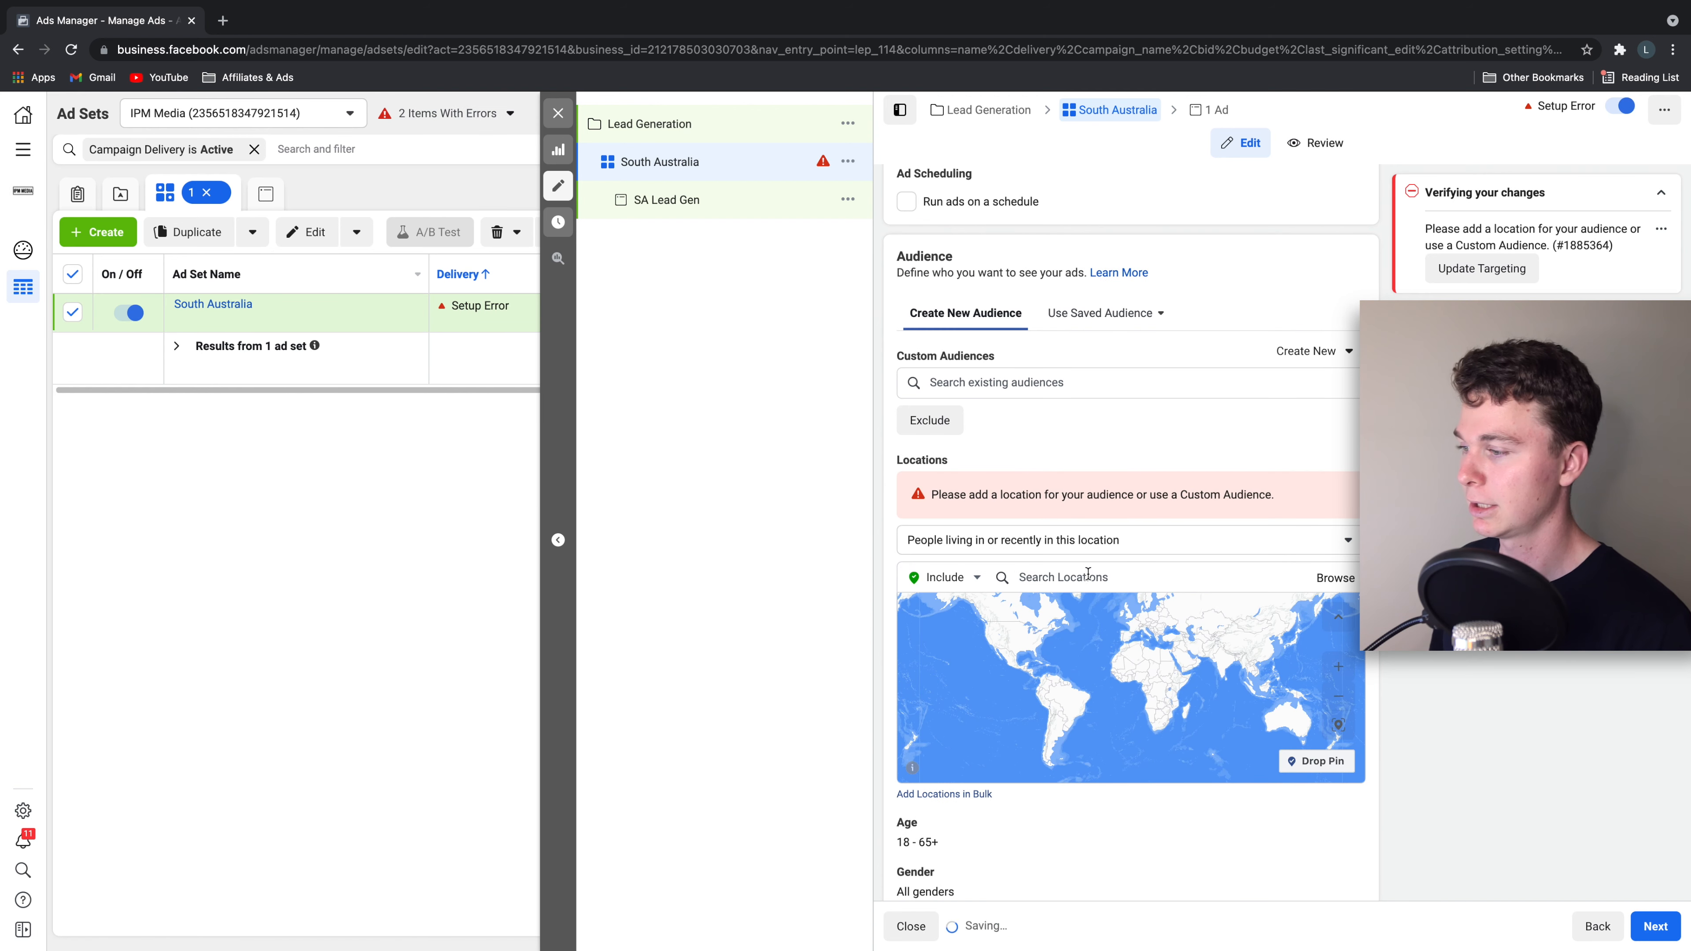
click(1083, 540)
click(1284, 574)
click(1284, 577)
text(Noarlun)
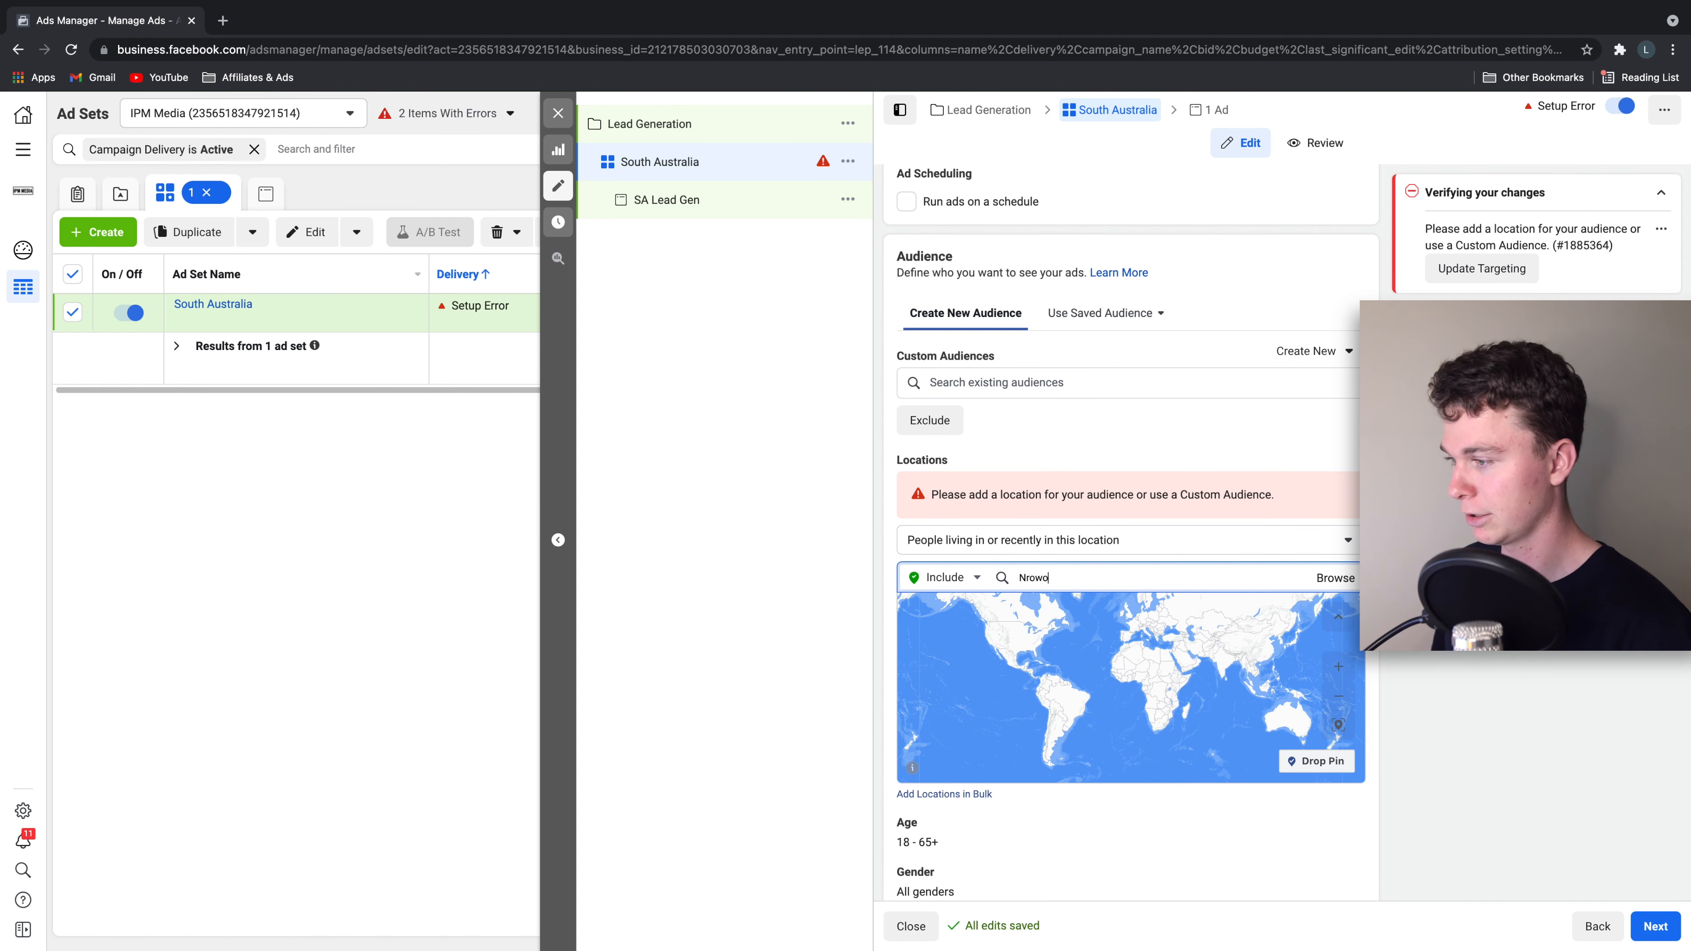
key(BackSpace)
key(BackSpace)
key(BackSpace)
key(BackSpace)
key(BackSpace)
key(BackSpace)
text(orwood)
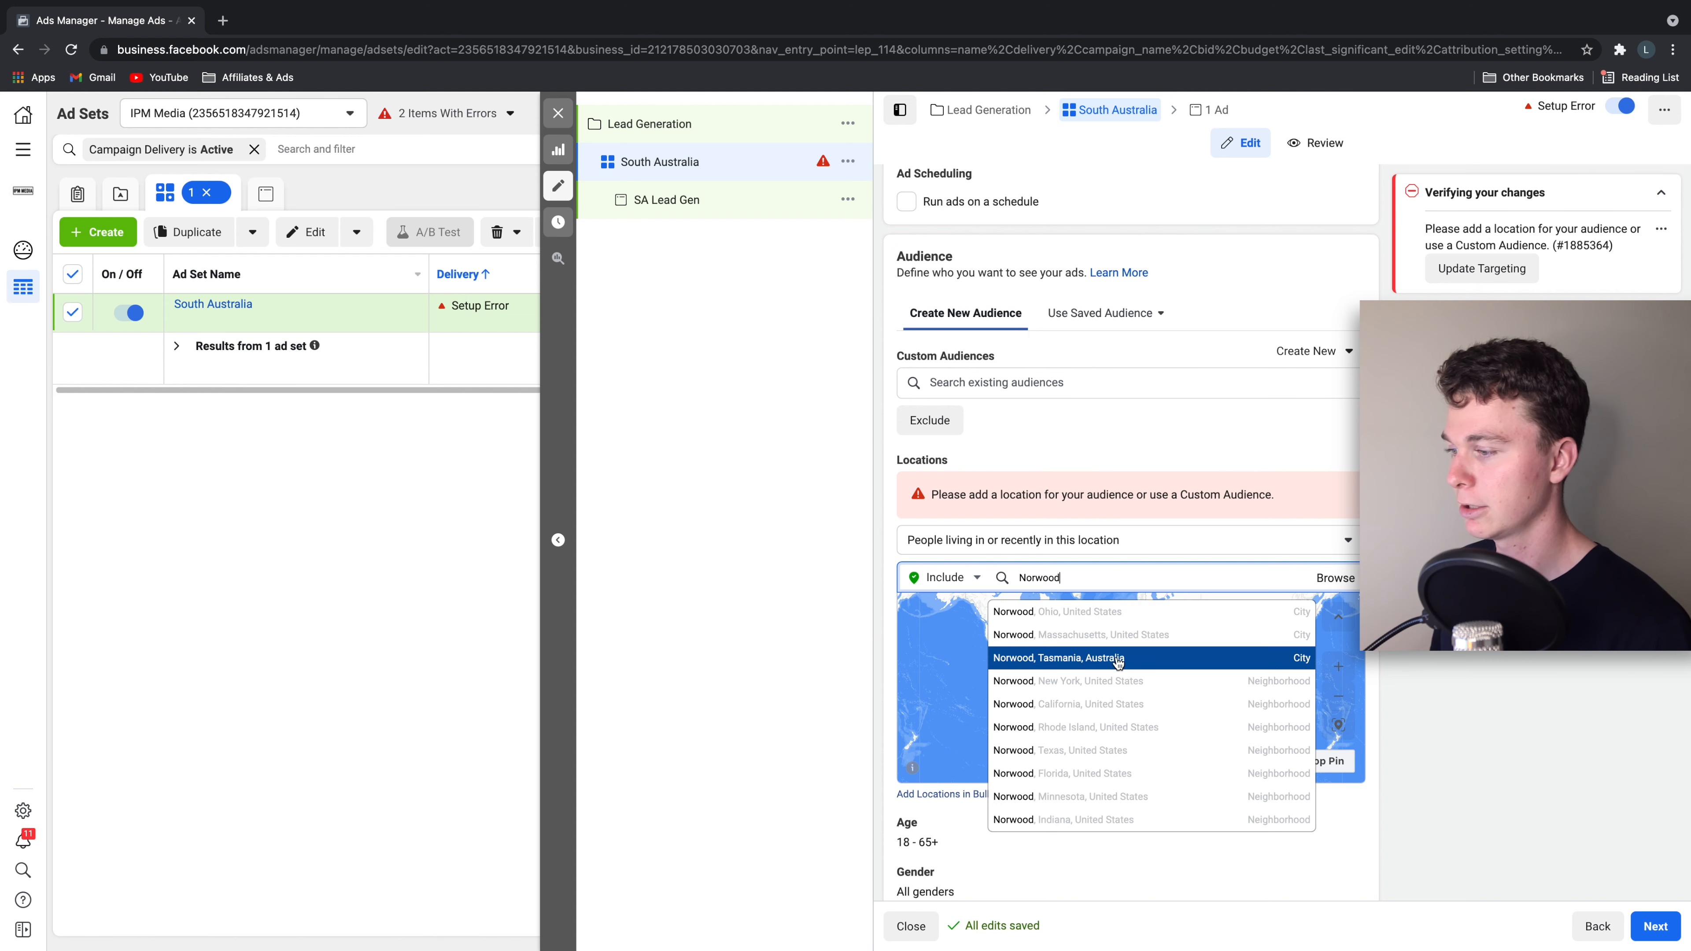
text( South Aust)
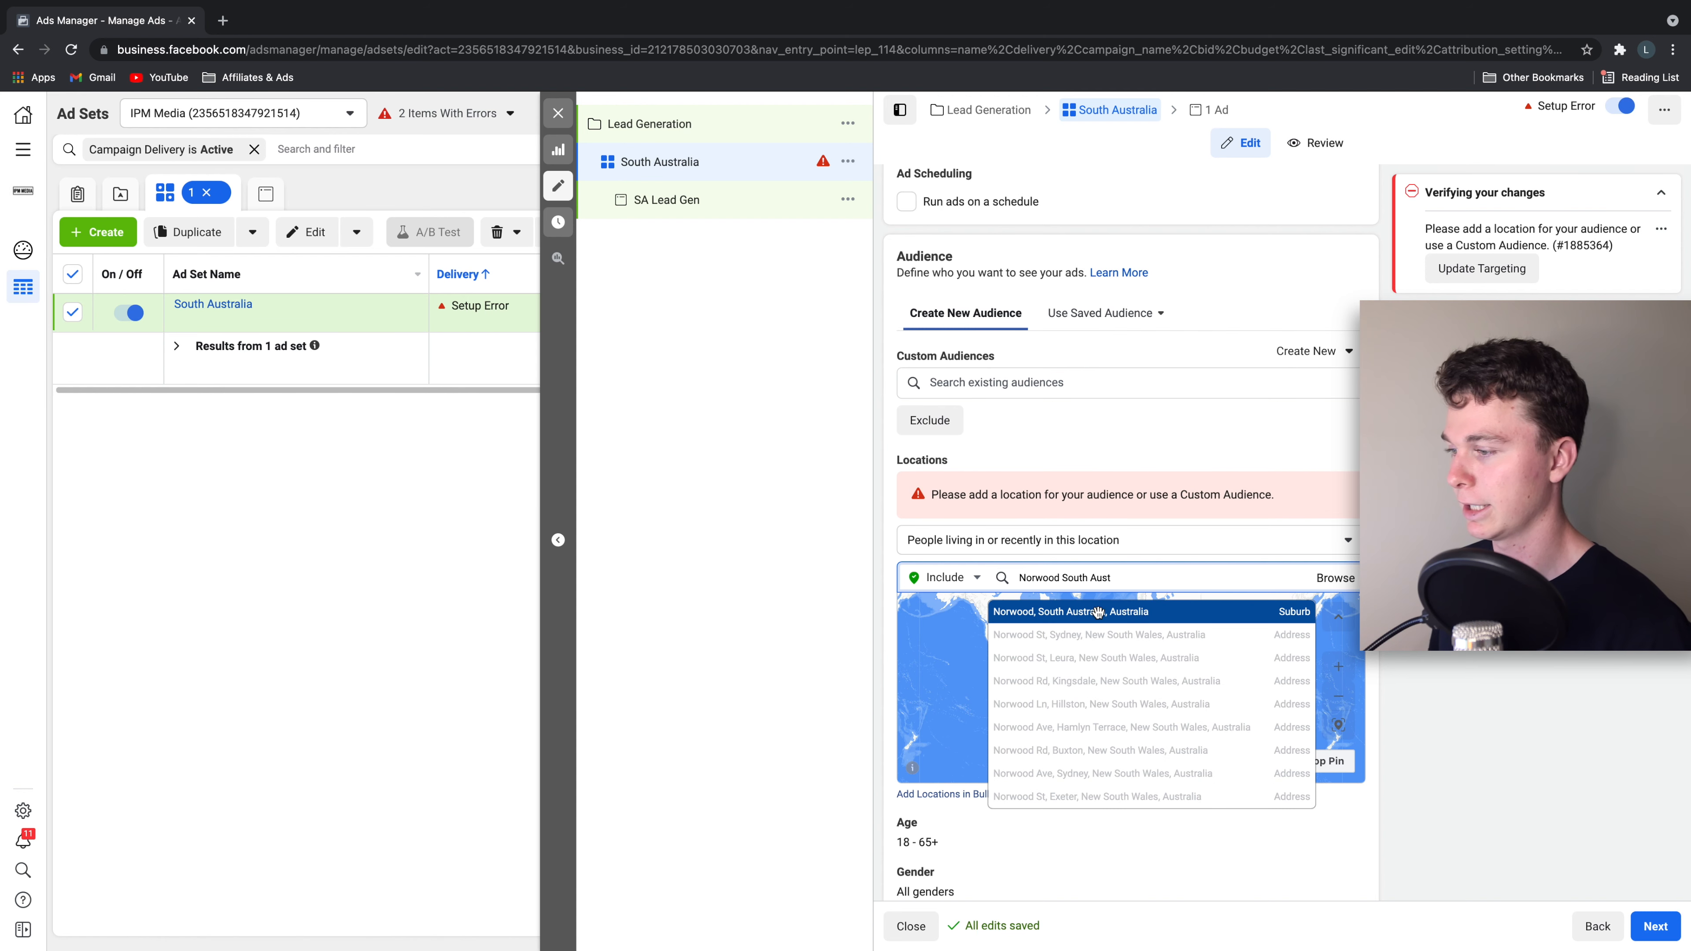
click(1097, 612)
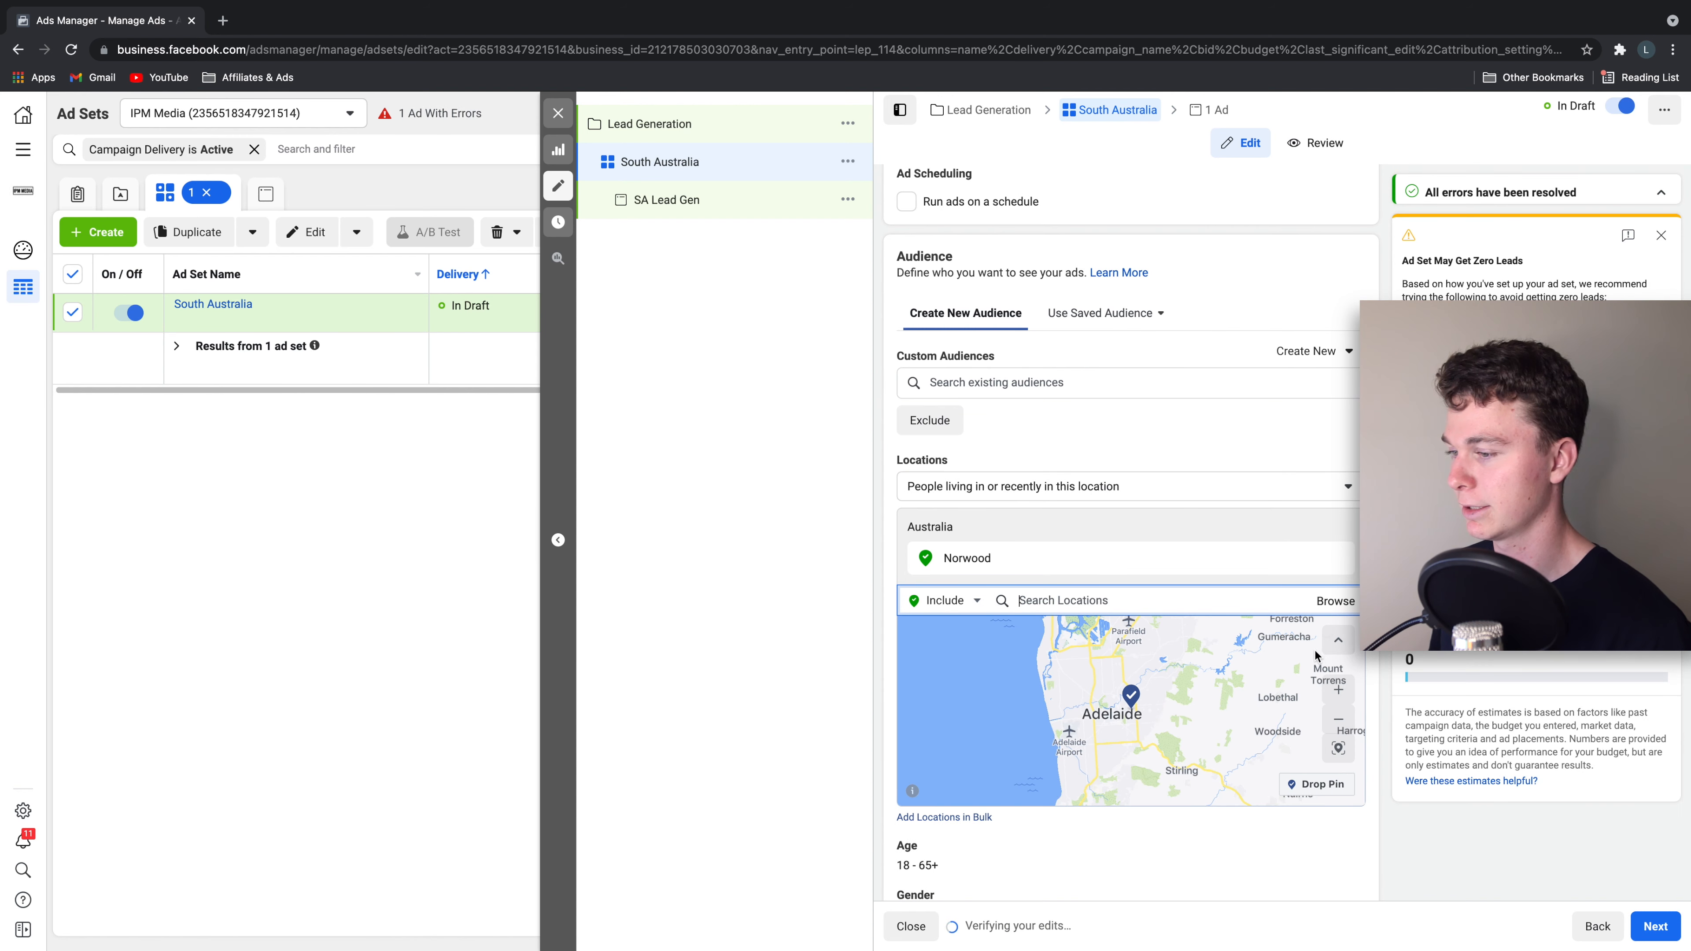
- Examine the area around Norwood on the location map and the age, gender and targeting settings below it
click(1339, 689)
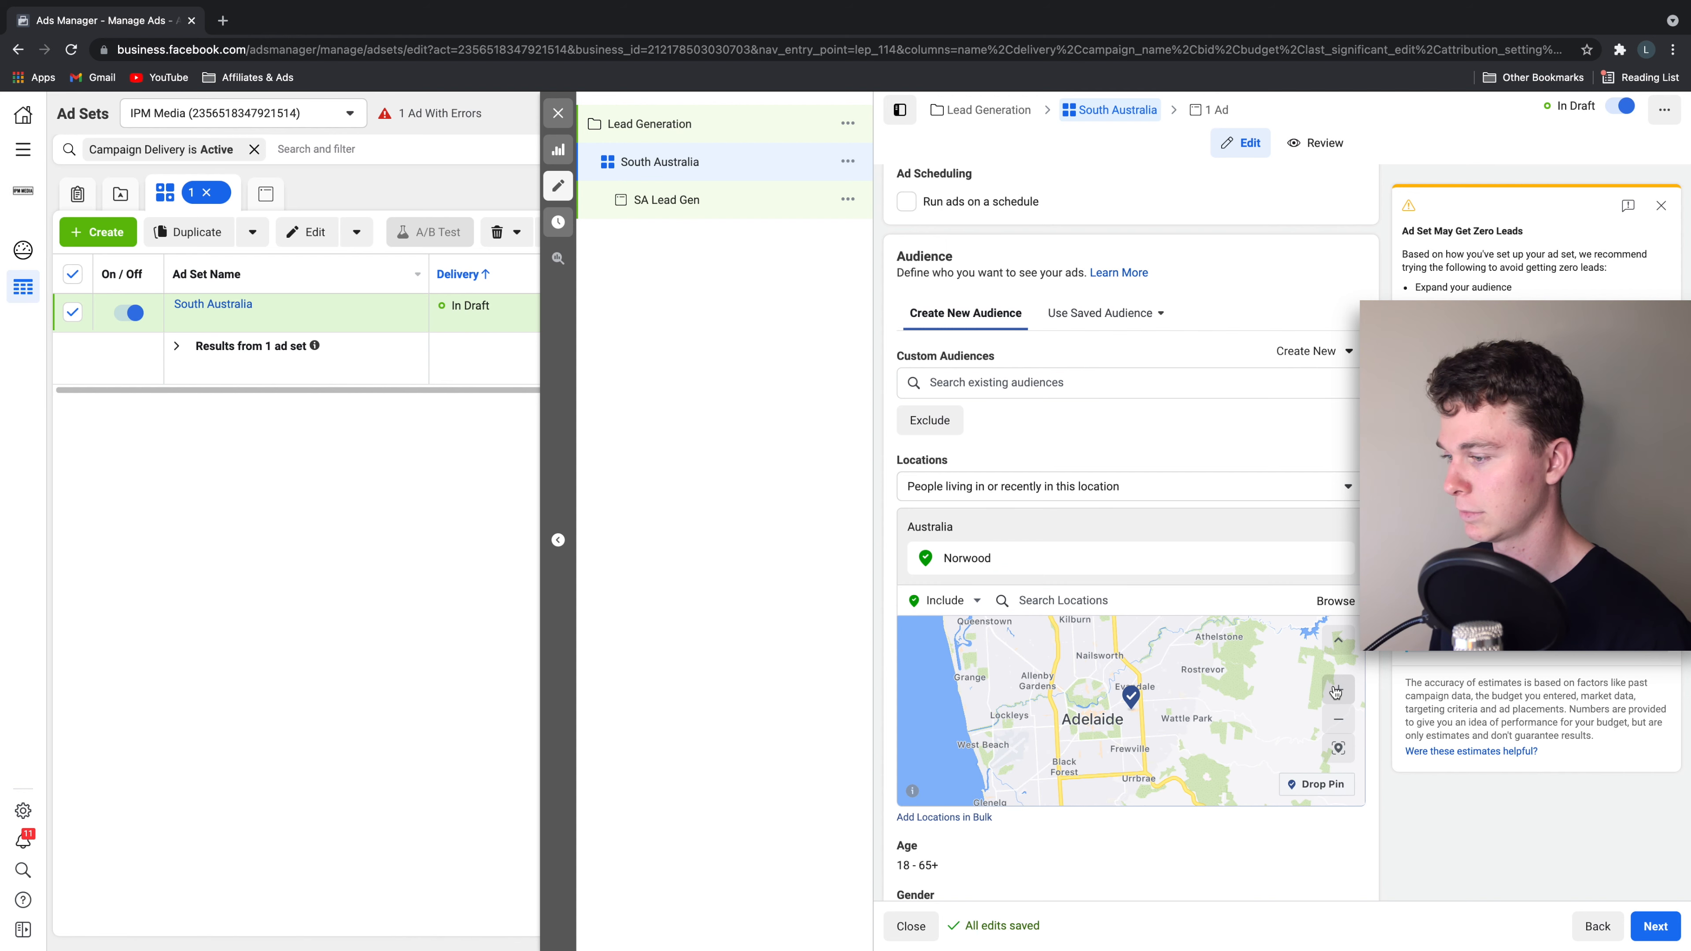
click(1337, 690)
click(1338, 692)
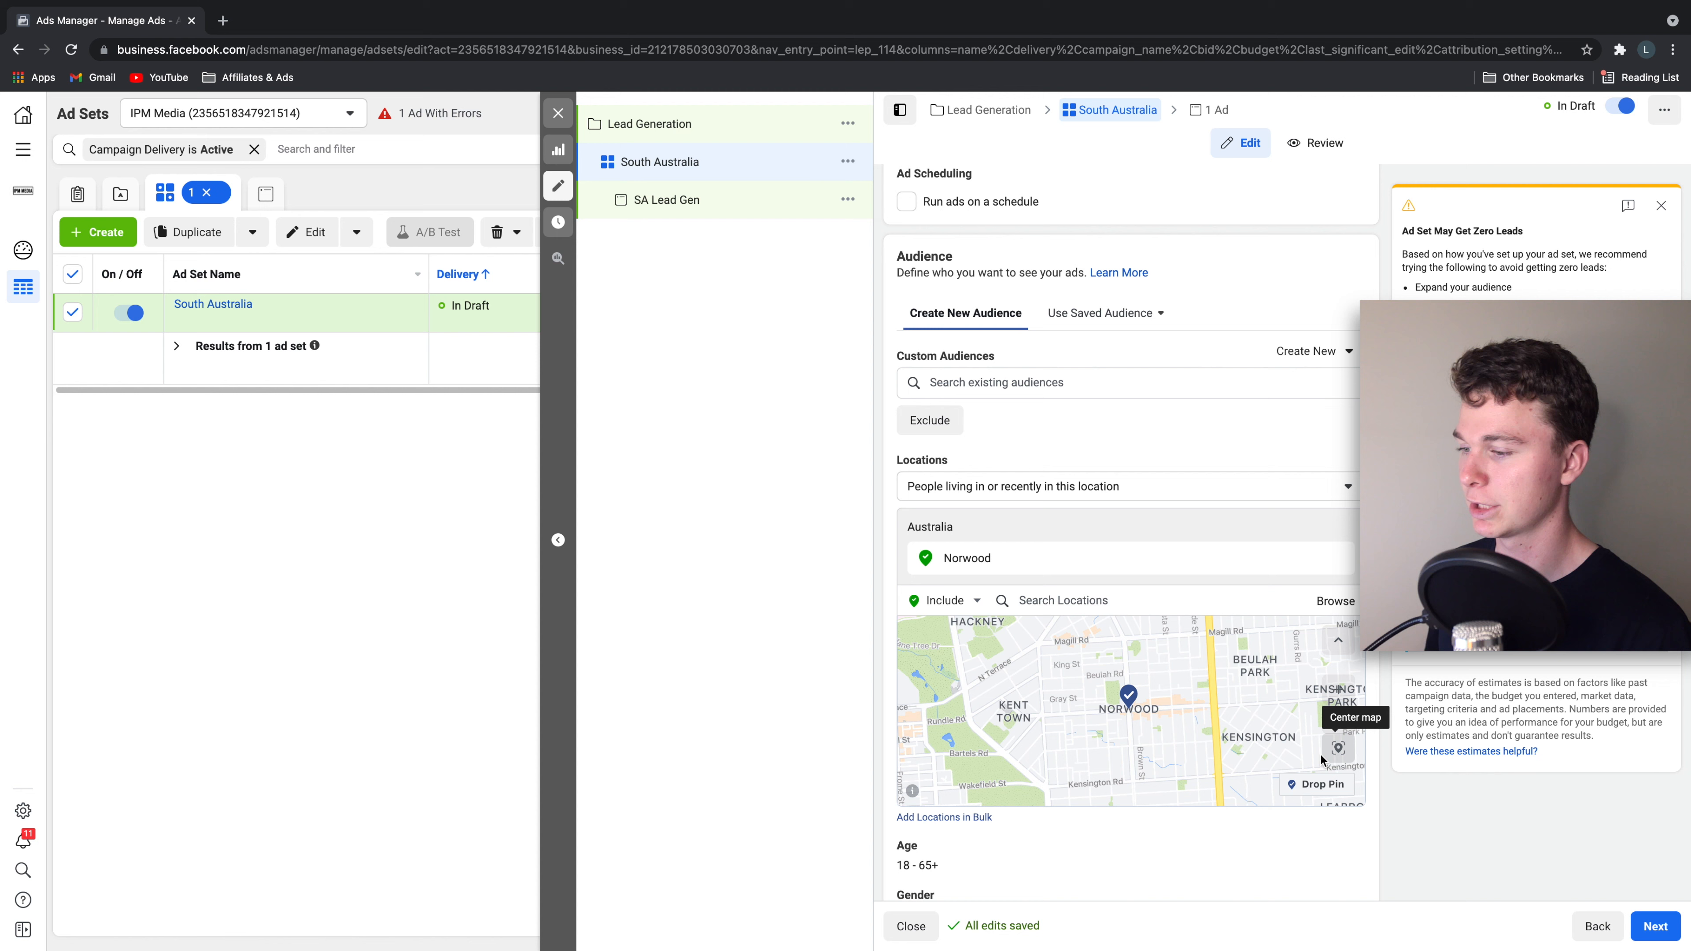
click(1343, 718)
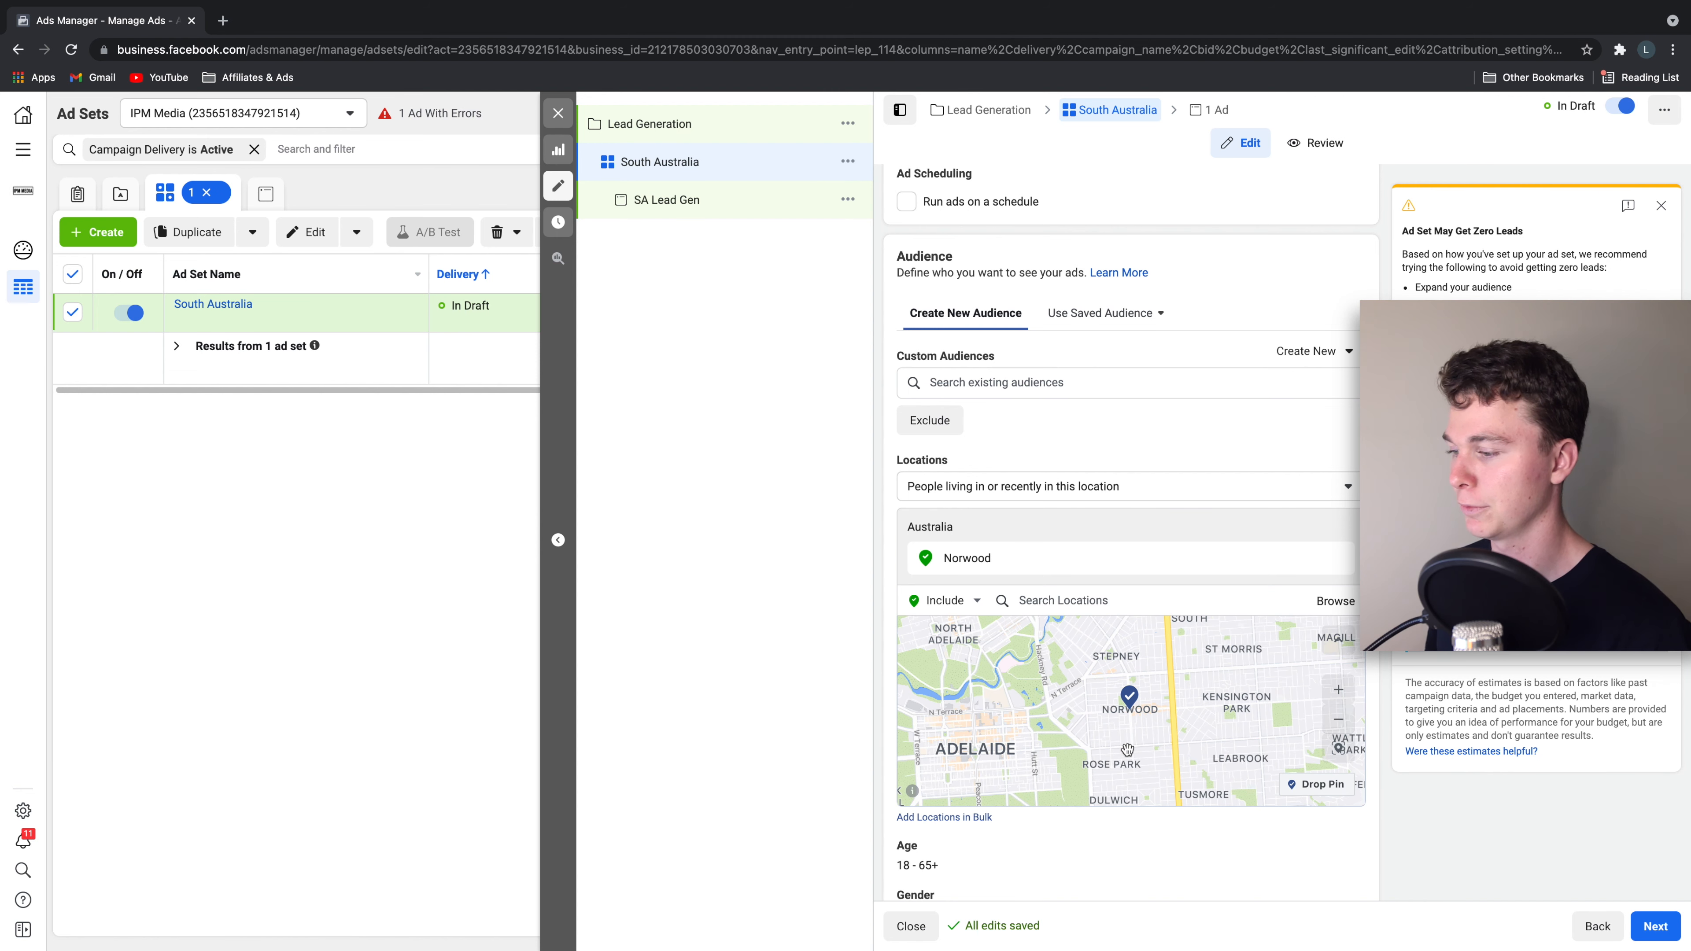
mouse_move(1535, 585)
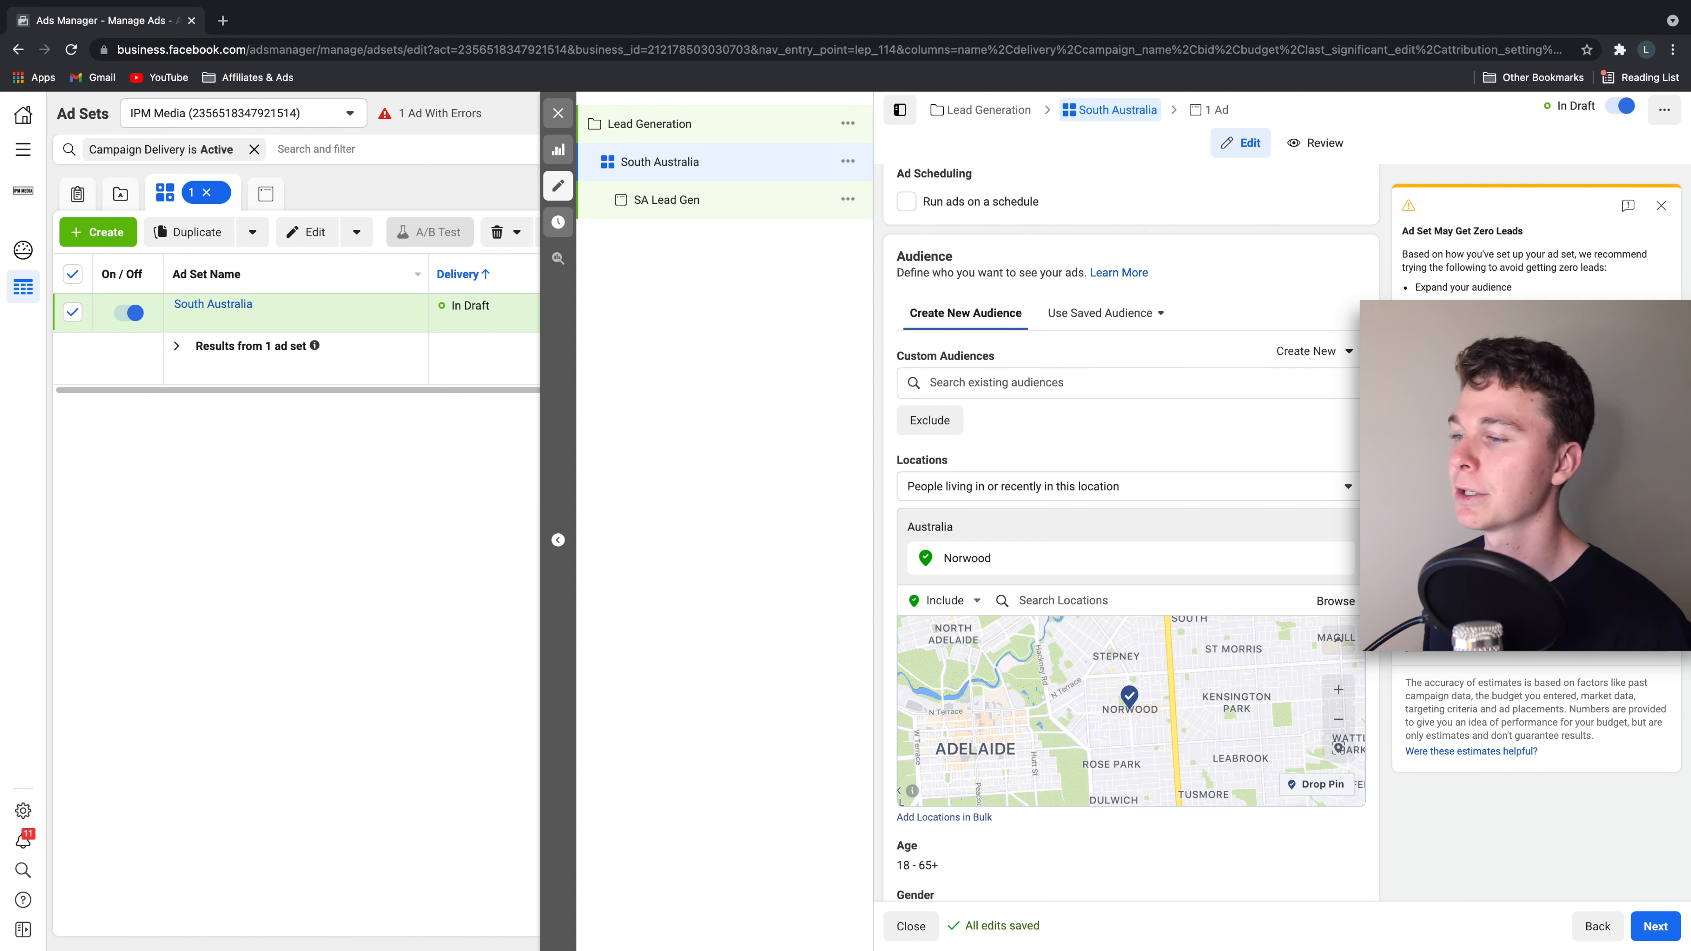
scroll(1131, 533, down, 1)
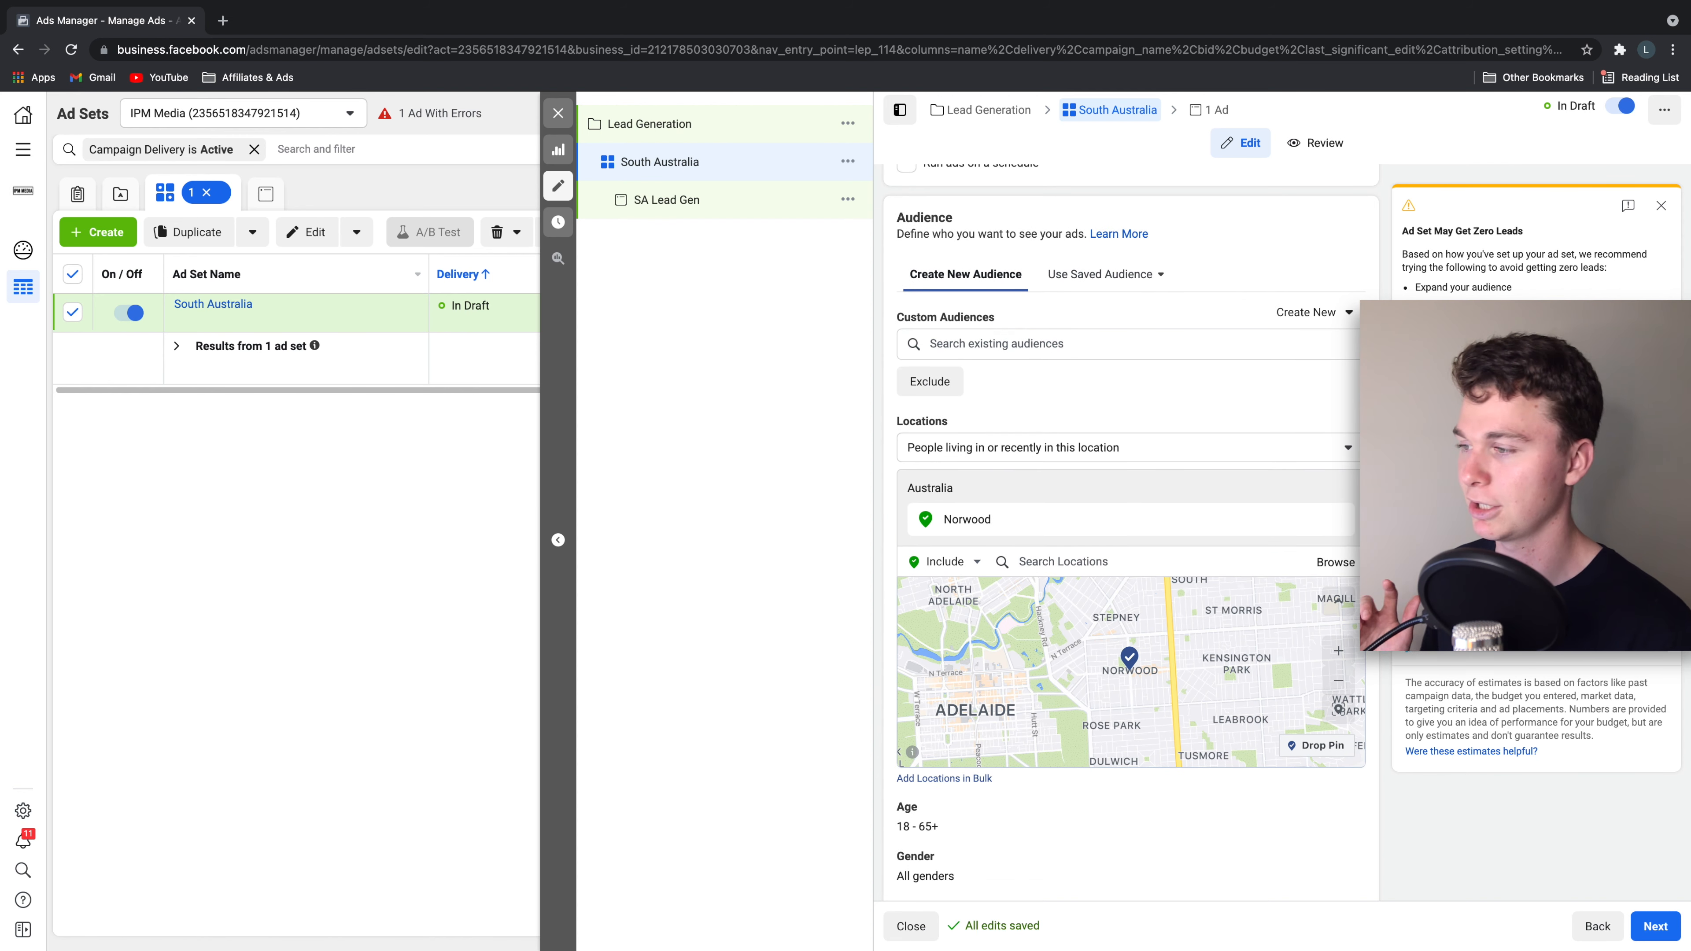
scroll(1080, 648, down, 2)
scroll(1079, 648, down, 2)
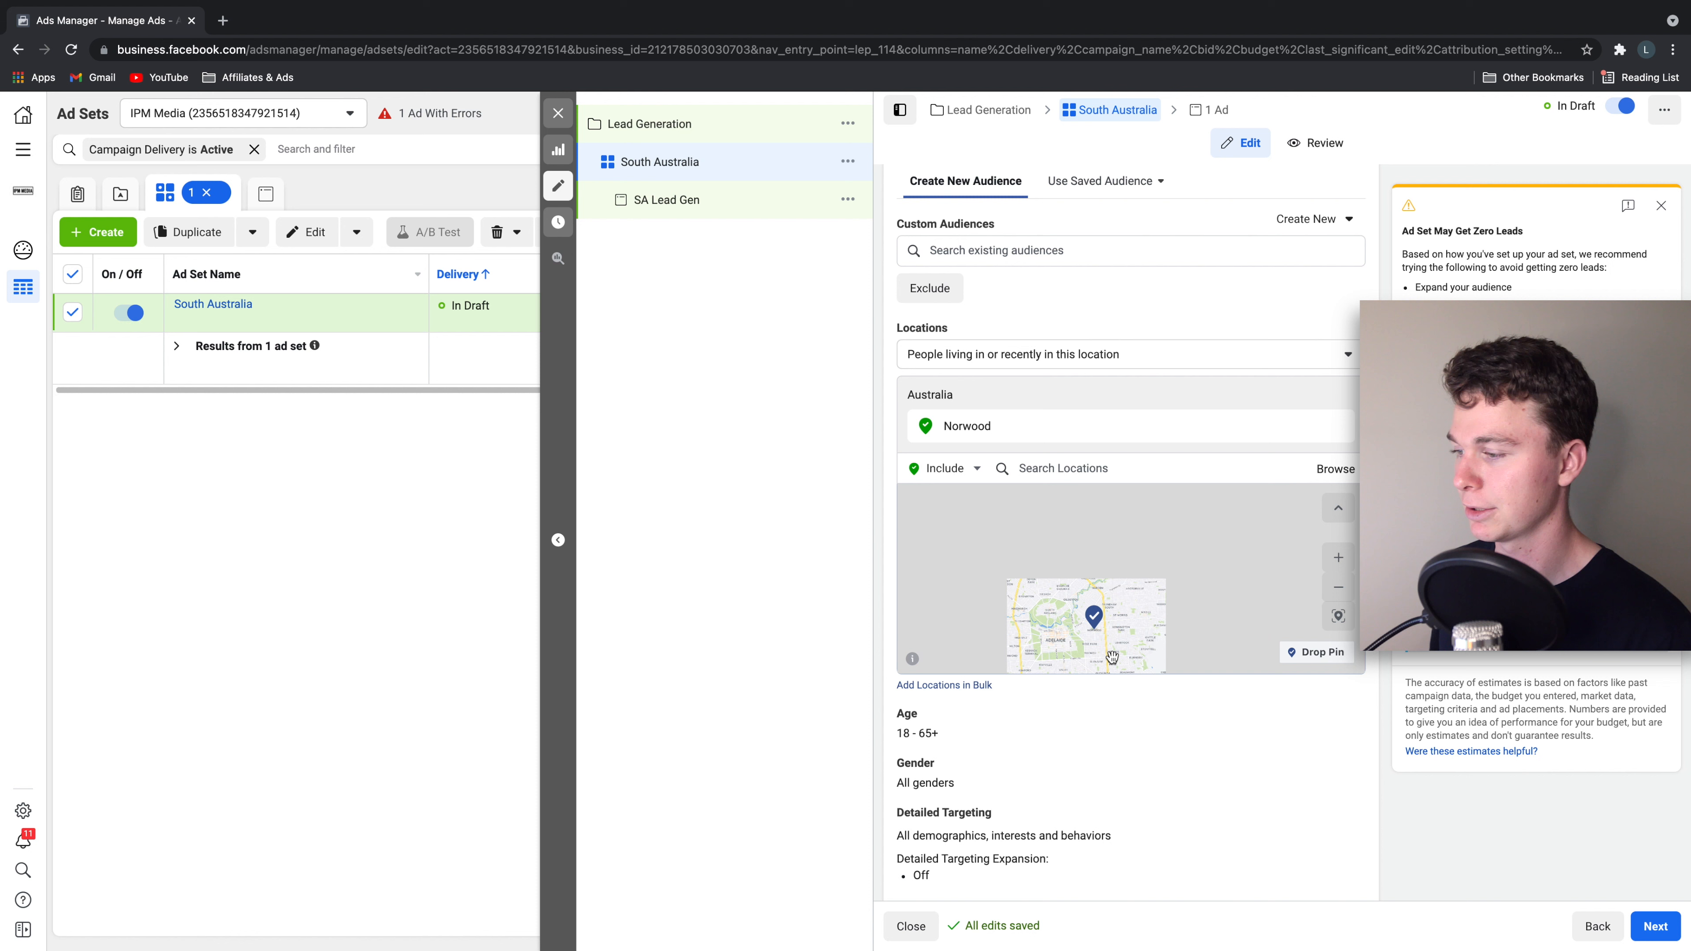
scroll(1277, 743, down, 1)
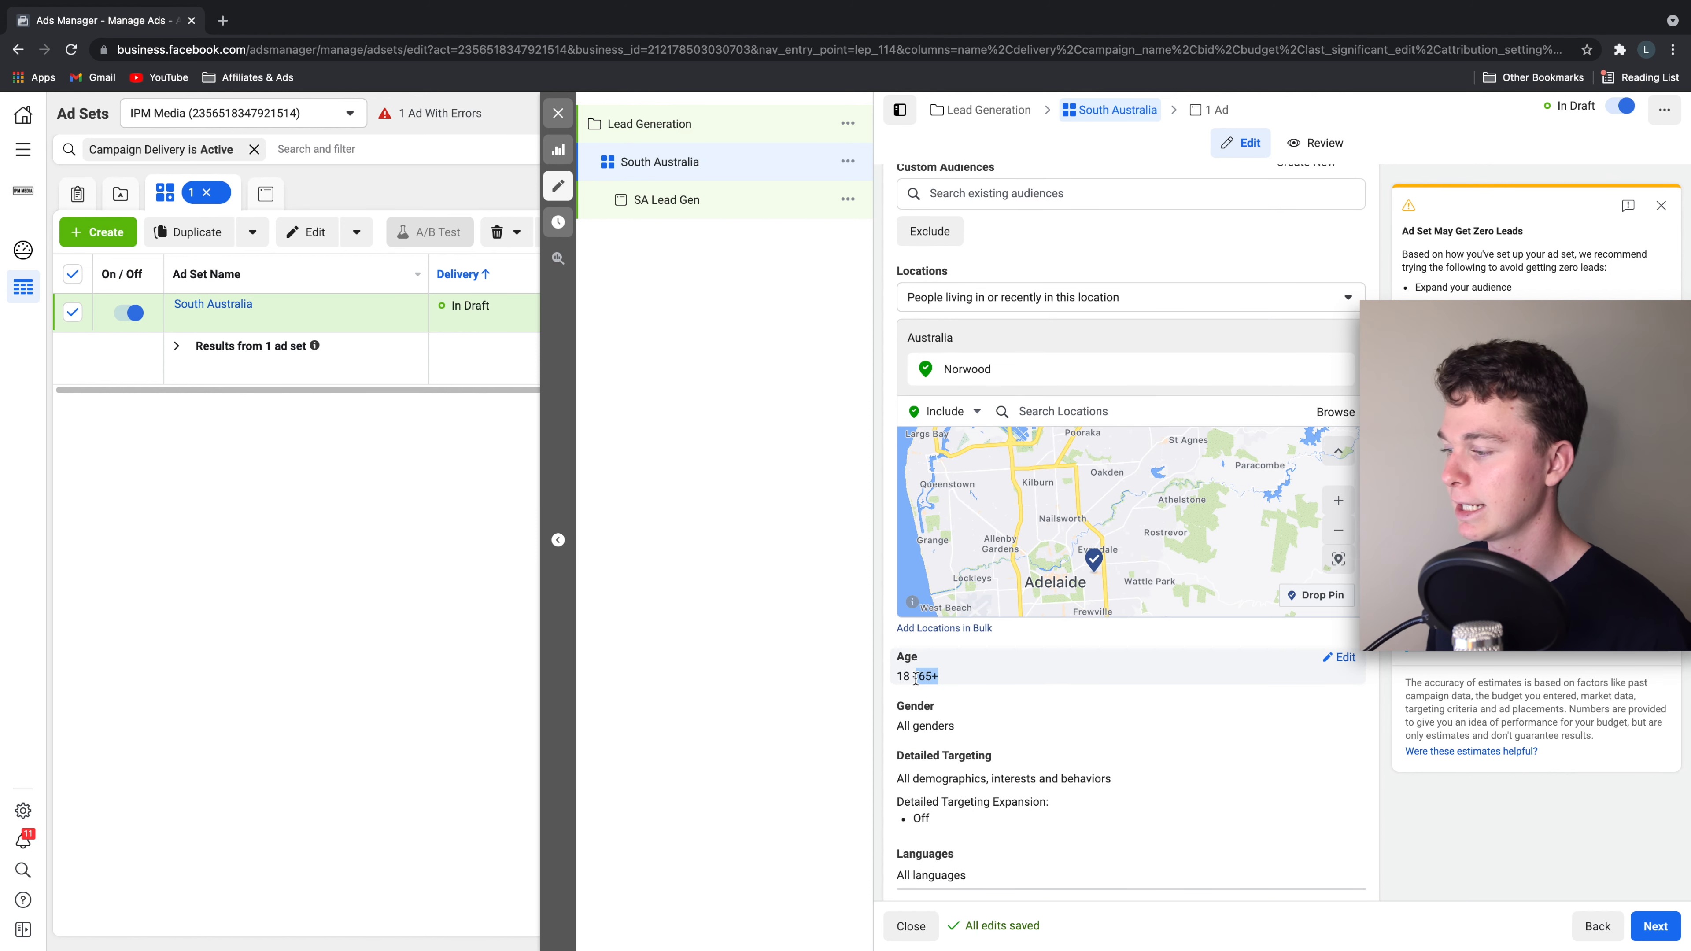
scroll(1124, 680, down, 1)
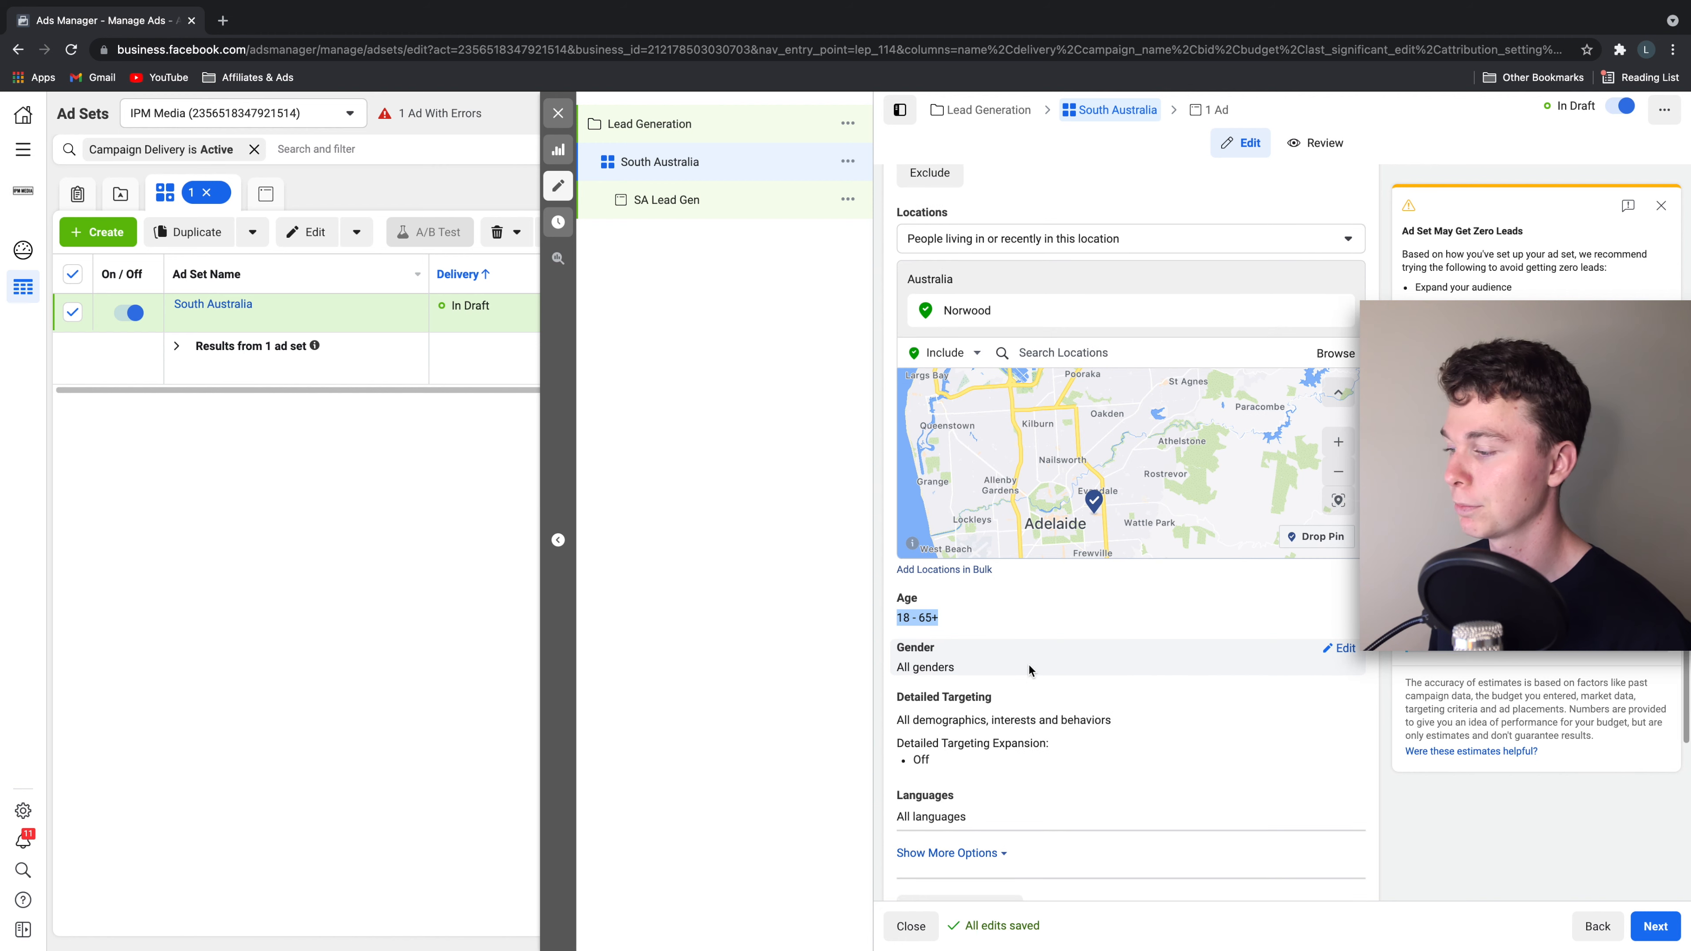
scroll(1072, 743, down, 1)
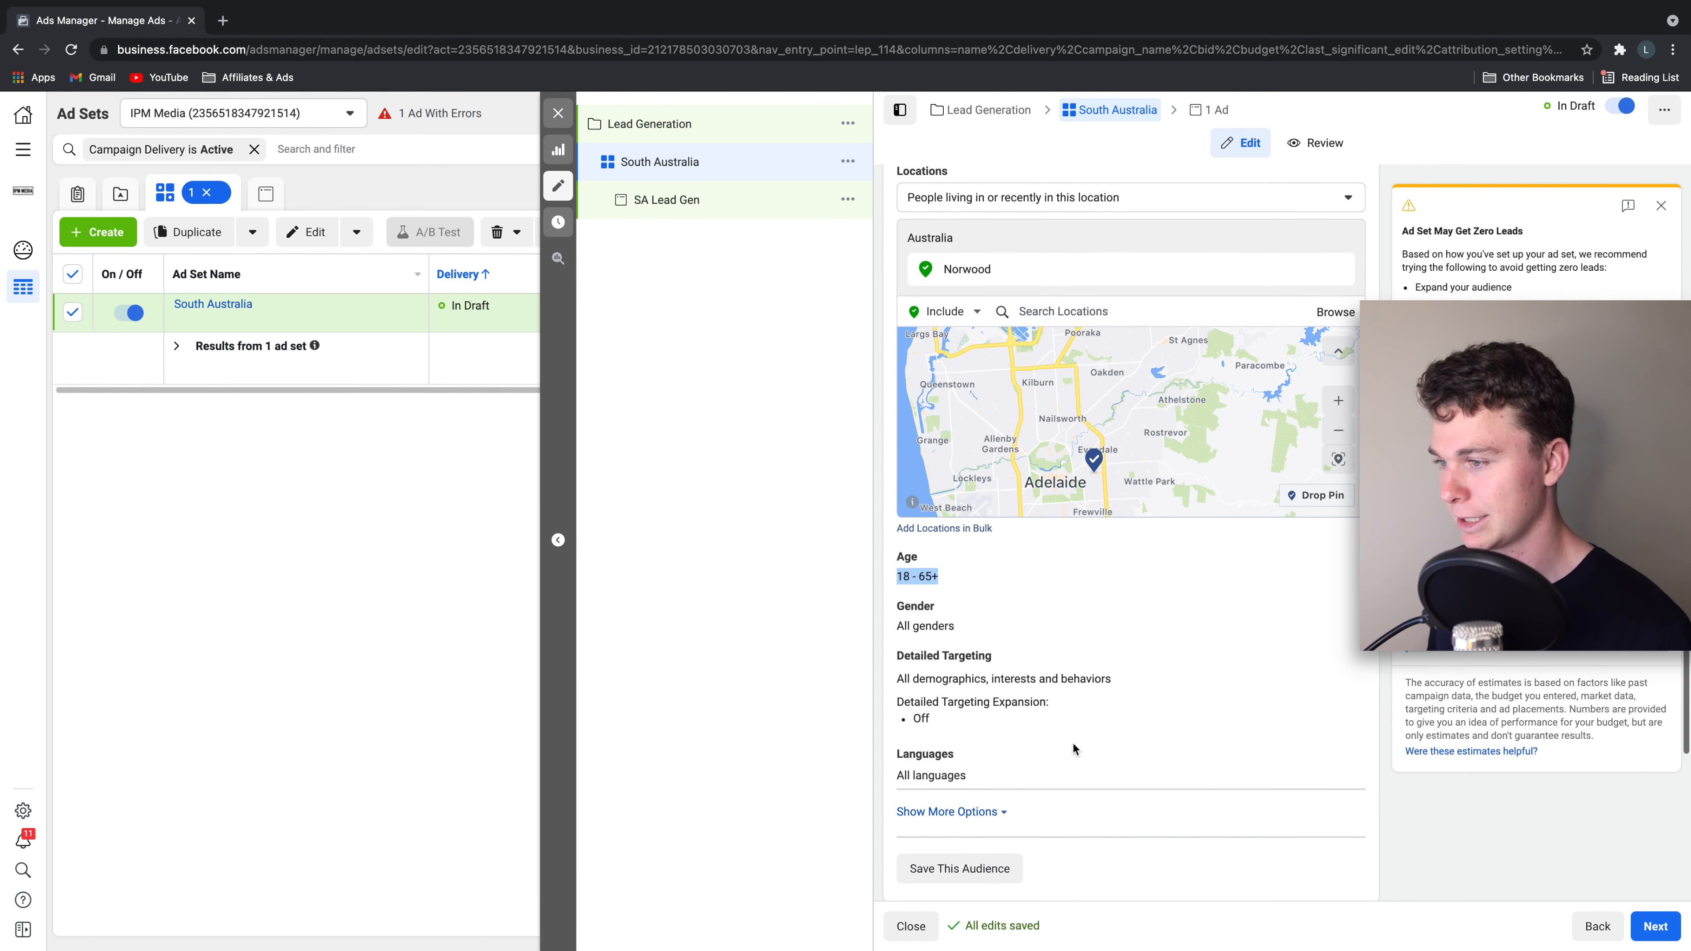
- Drop a pin on Norwood in the location map and set its radius to 1 mile
click(1330, 411)
drag(1199, 444, 1271, 308)
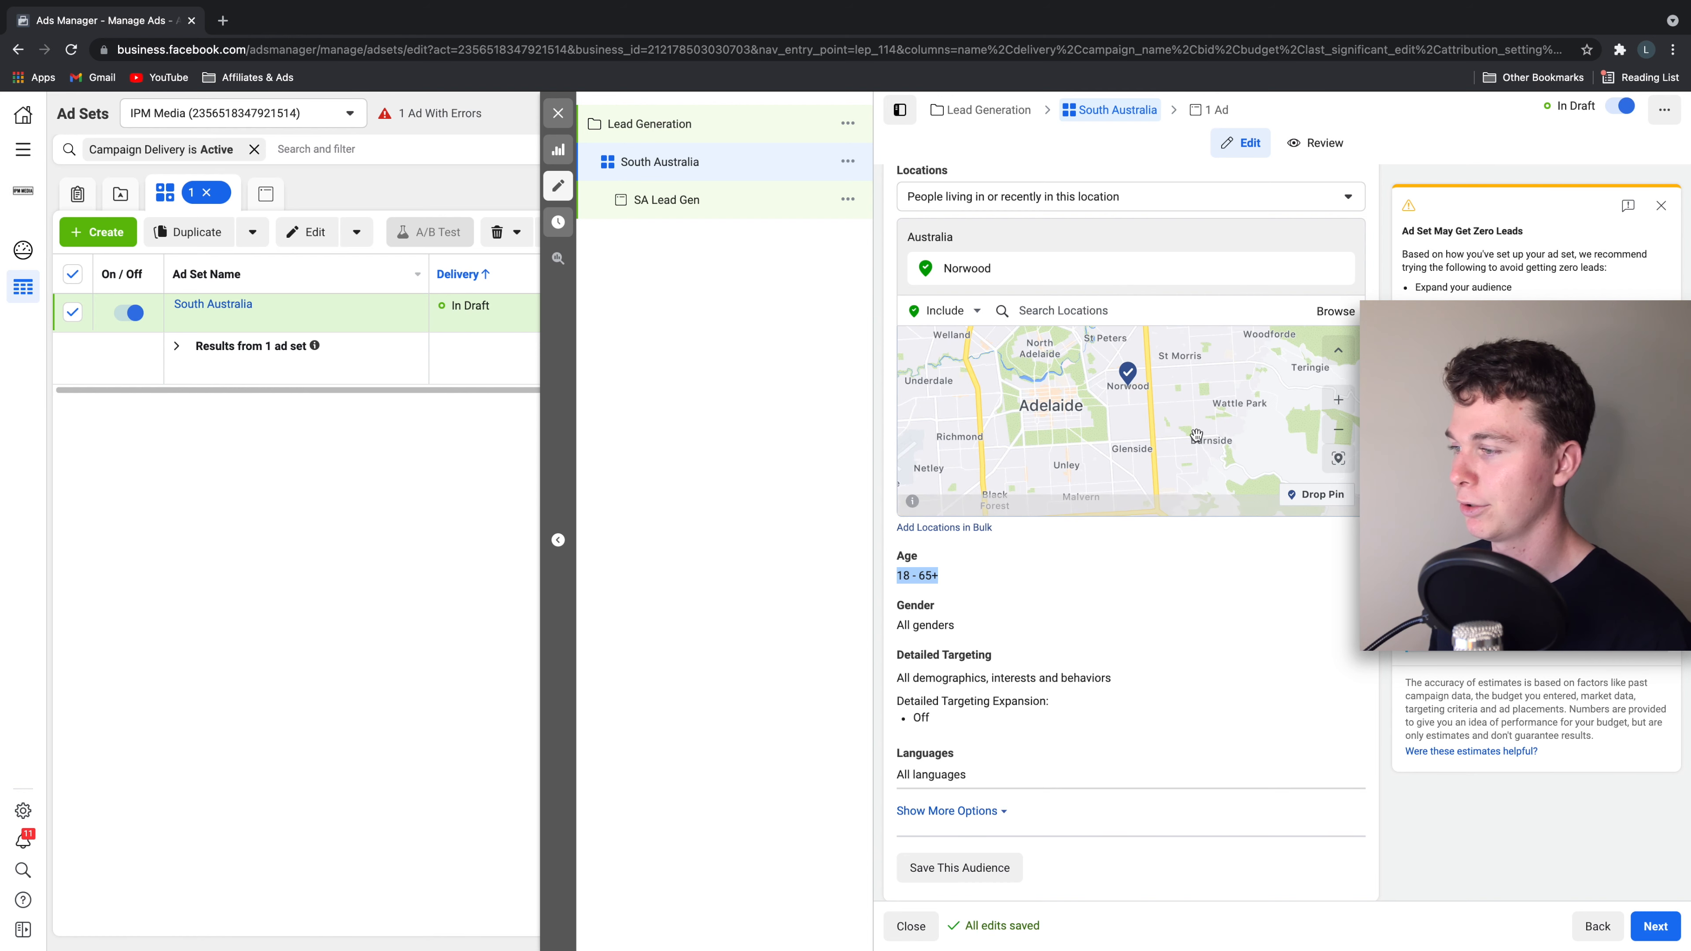
click(1316, 495)
click(1130, 391)
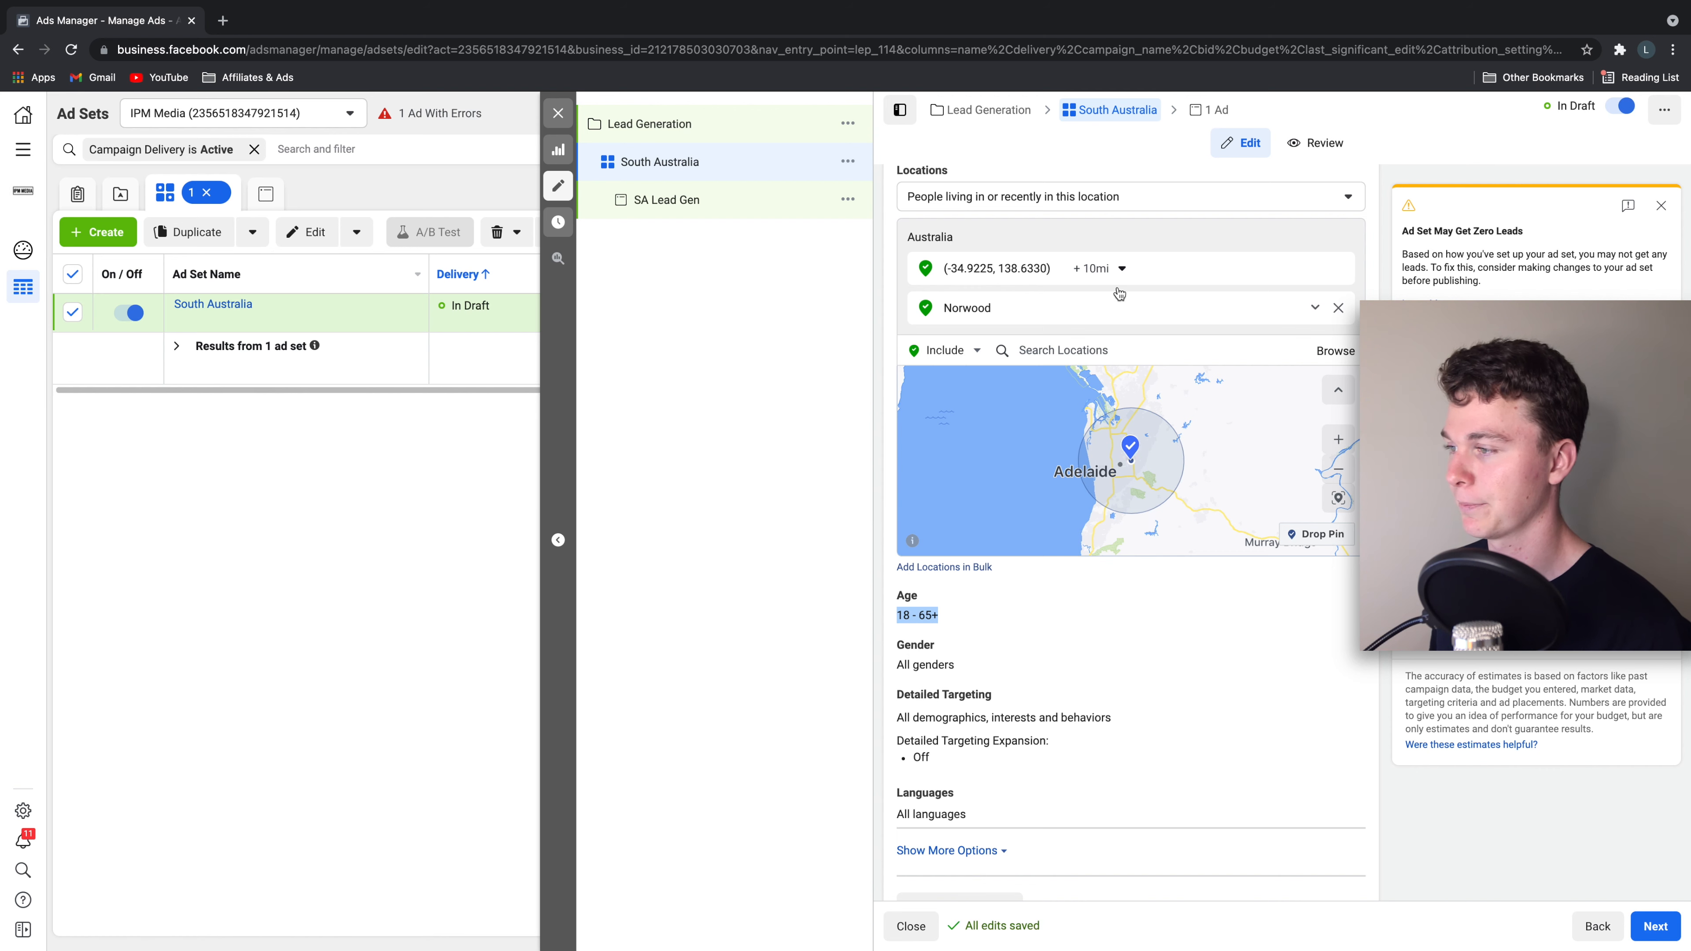
click(1109, 271)
drag(1087, 323, 1084, 325)
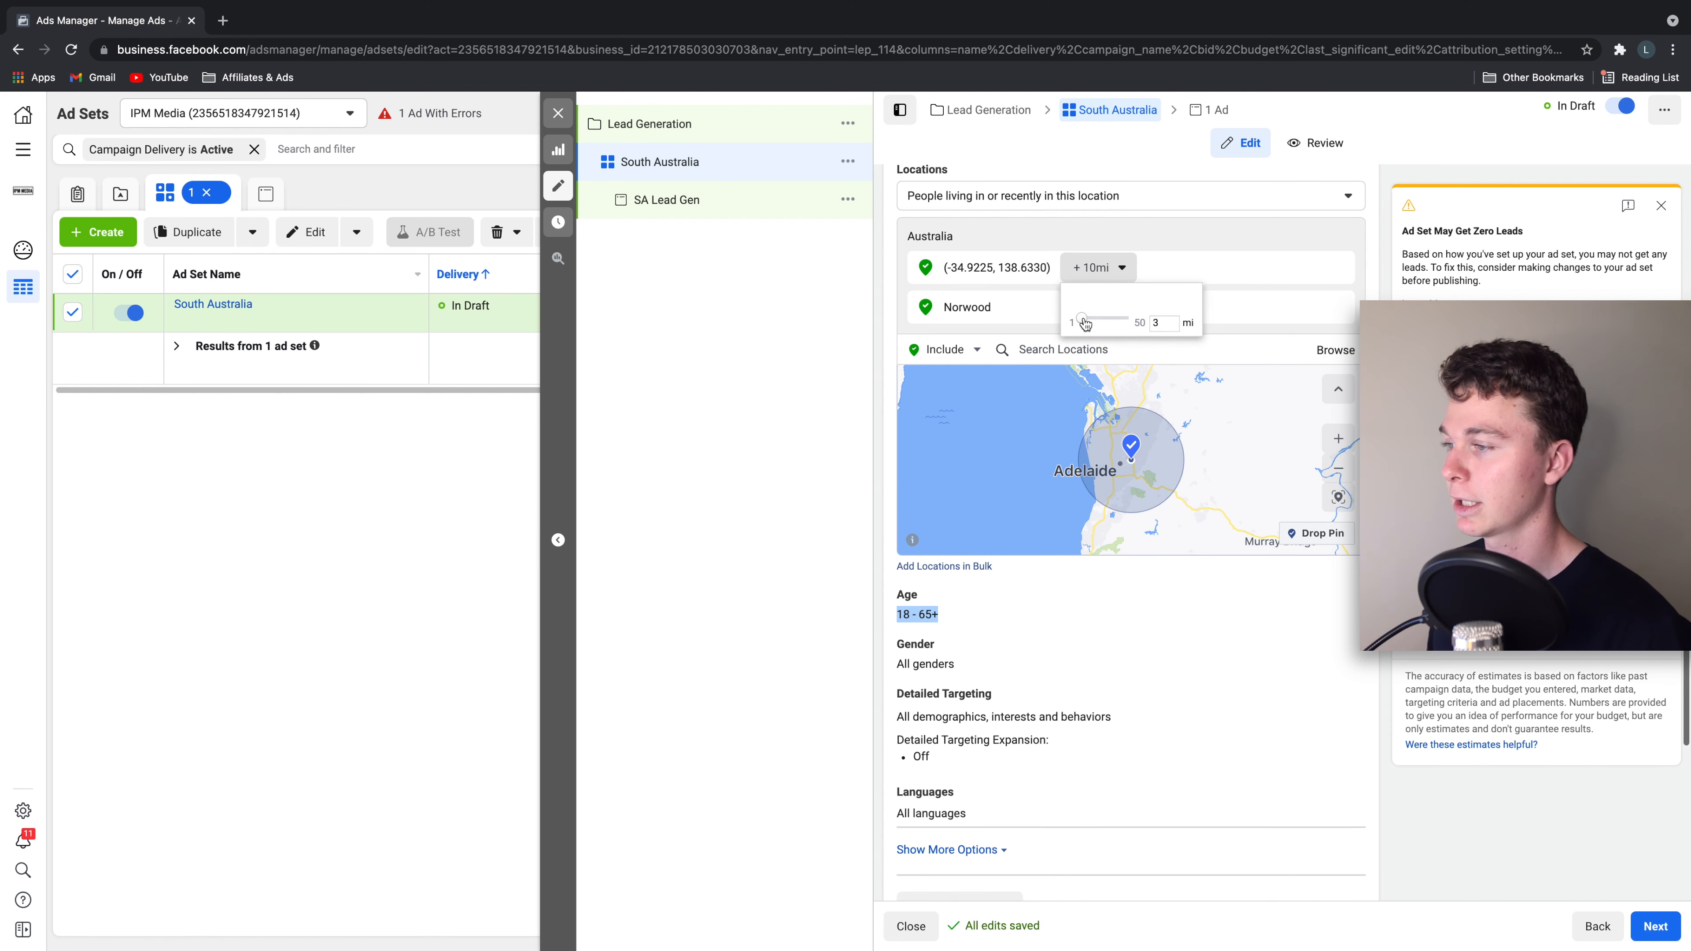
click(1308, 511)
scroll(1108, 461, up, 2)
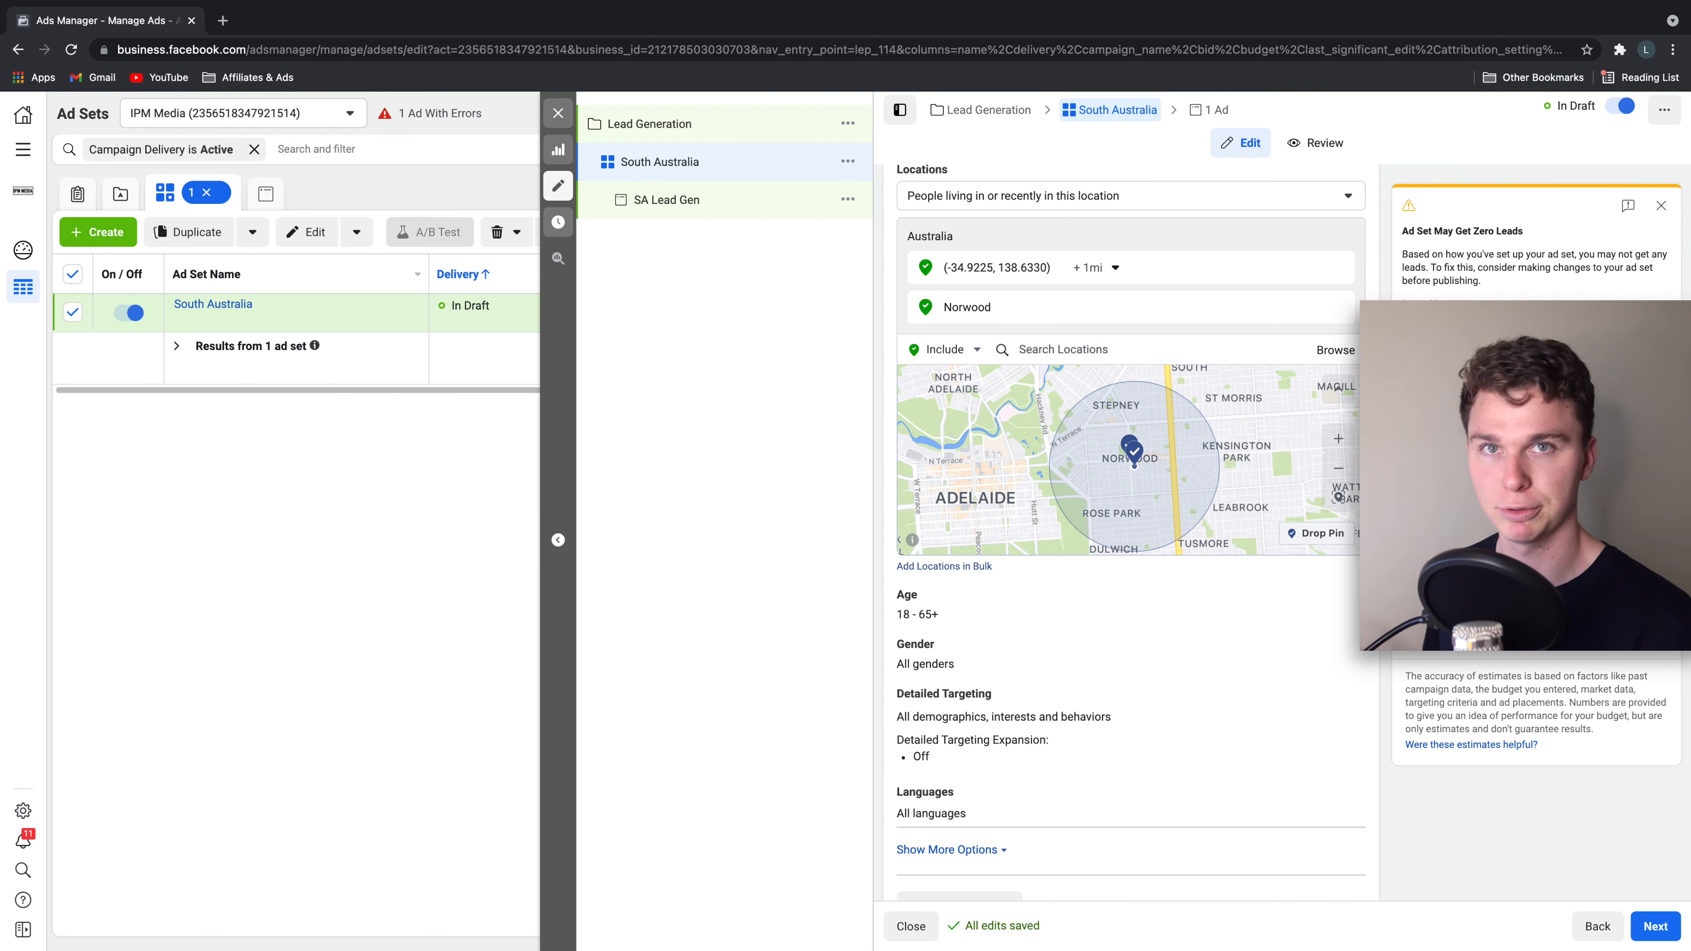
- Set the audience's minimum age to 35, keeping the pinned Norwood radius in view on the location map
scroll(1235, 683, down, 1)
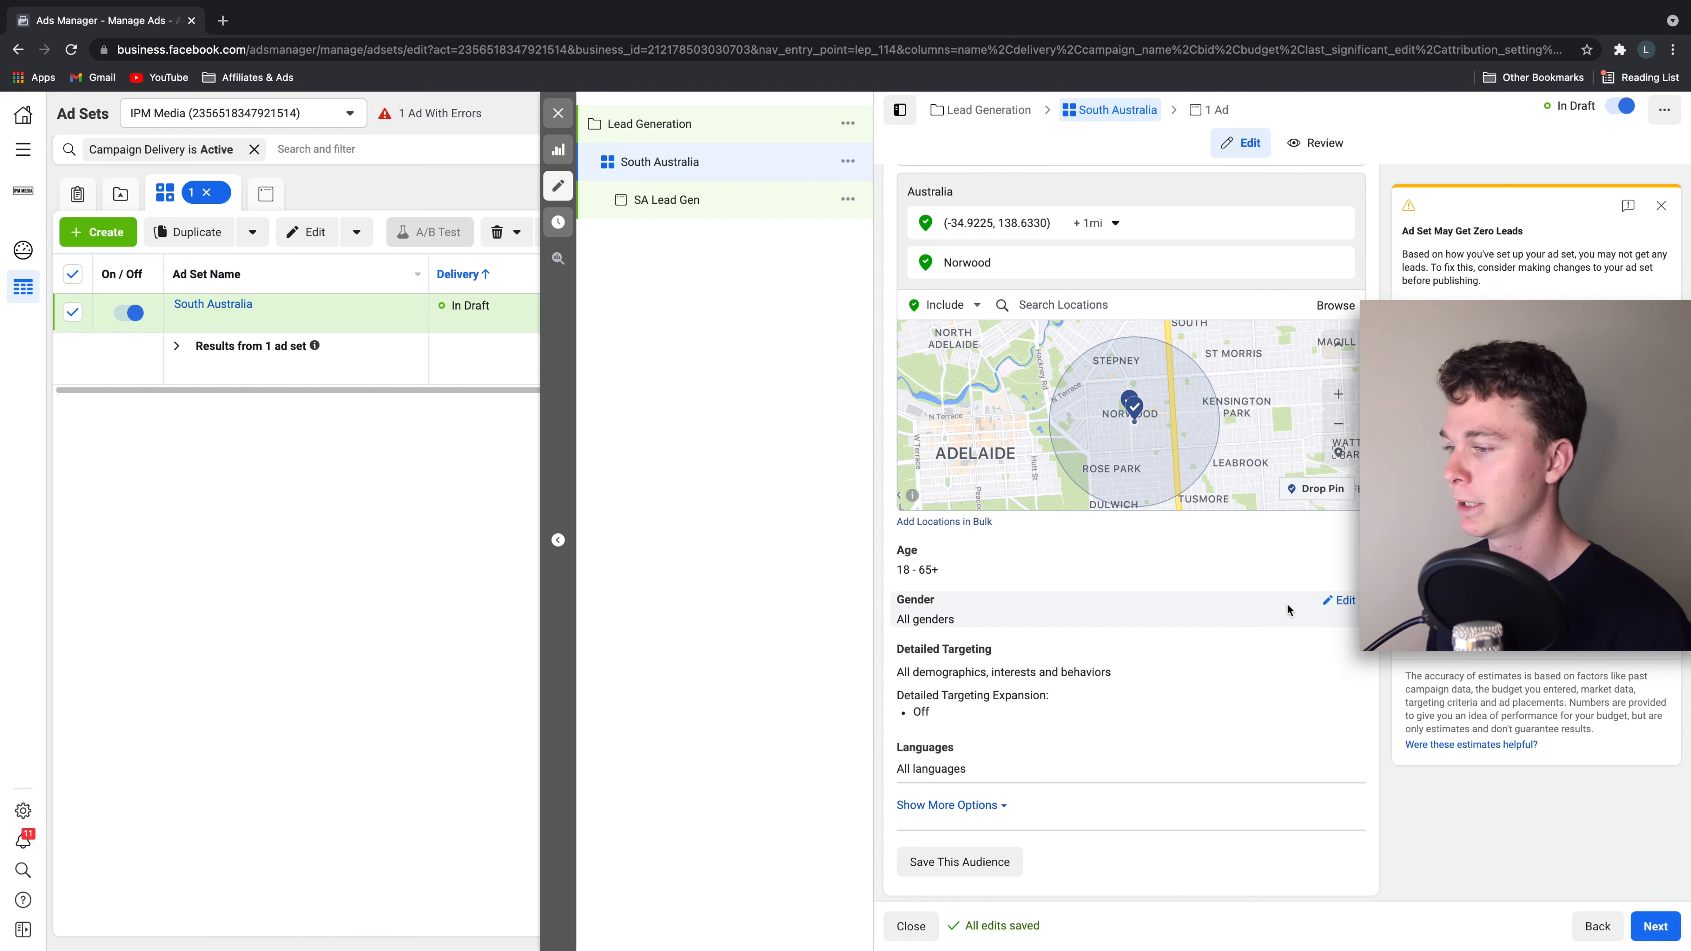
click(1333, 555)
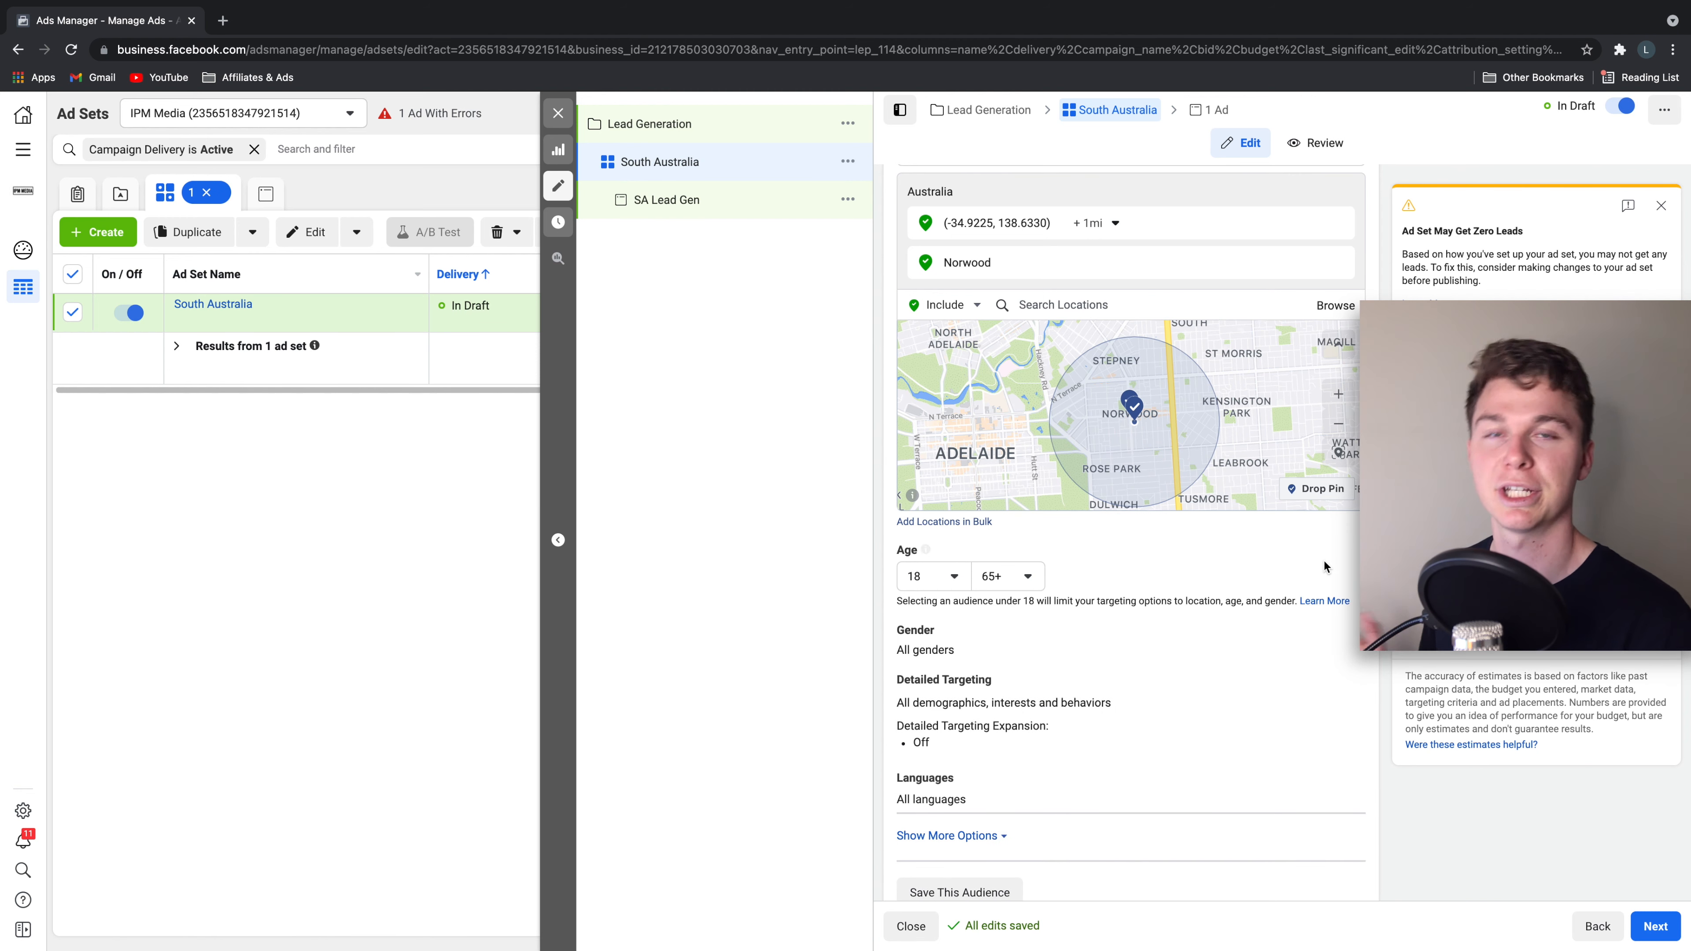
click(931, 576)
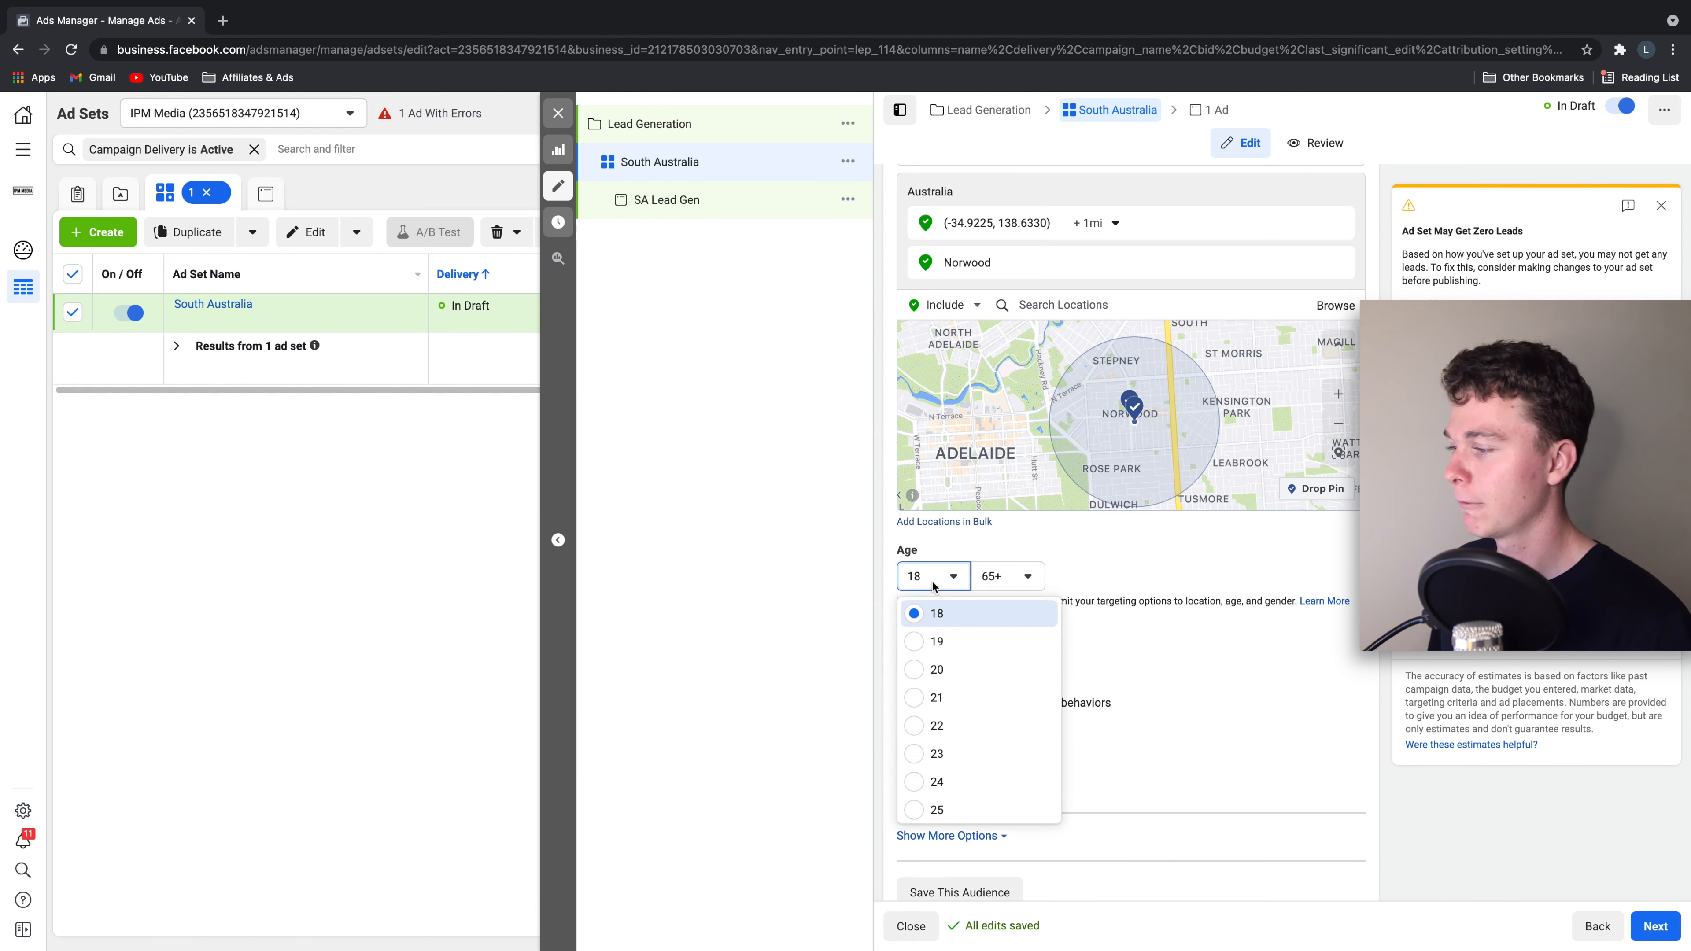
scroll(939, 675, down, 5)
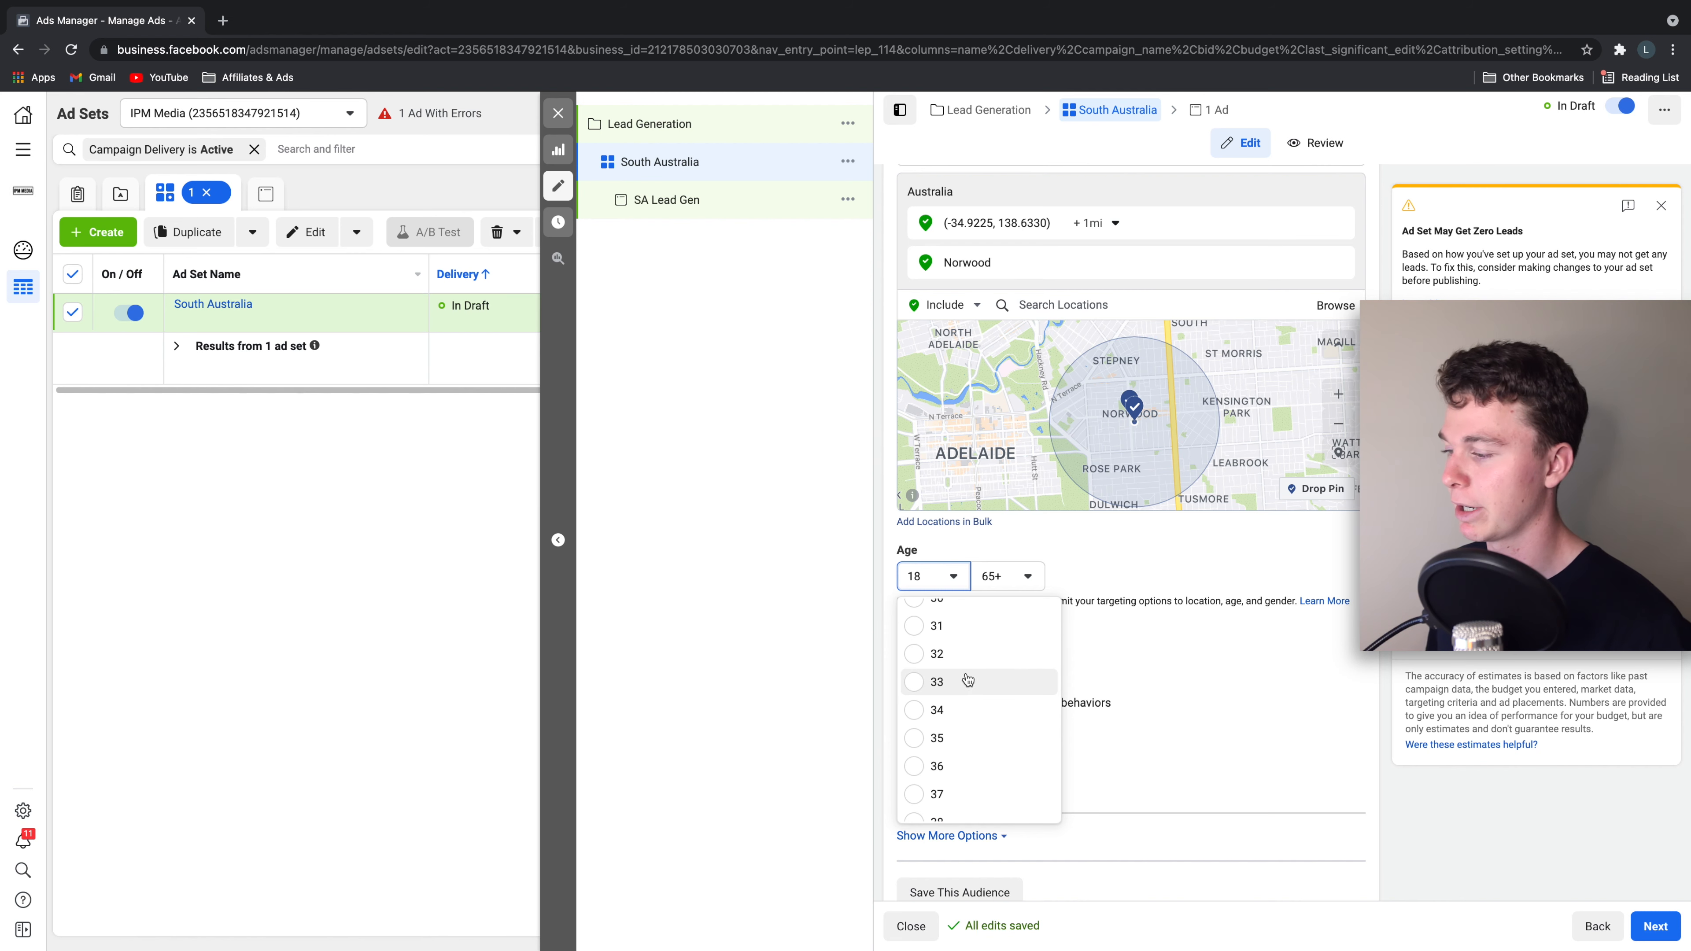
click(955, 742)
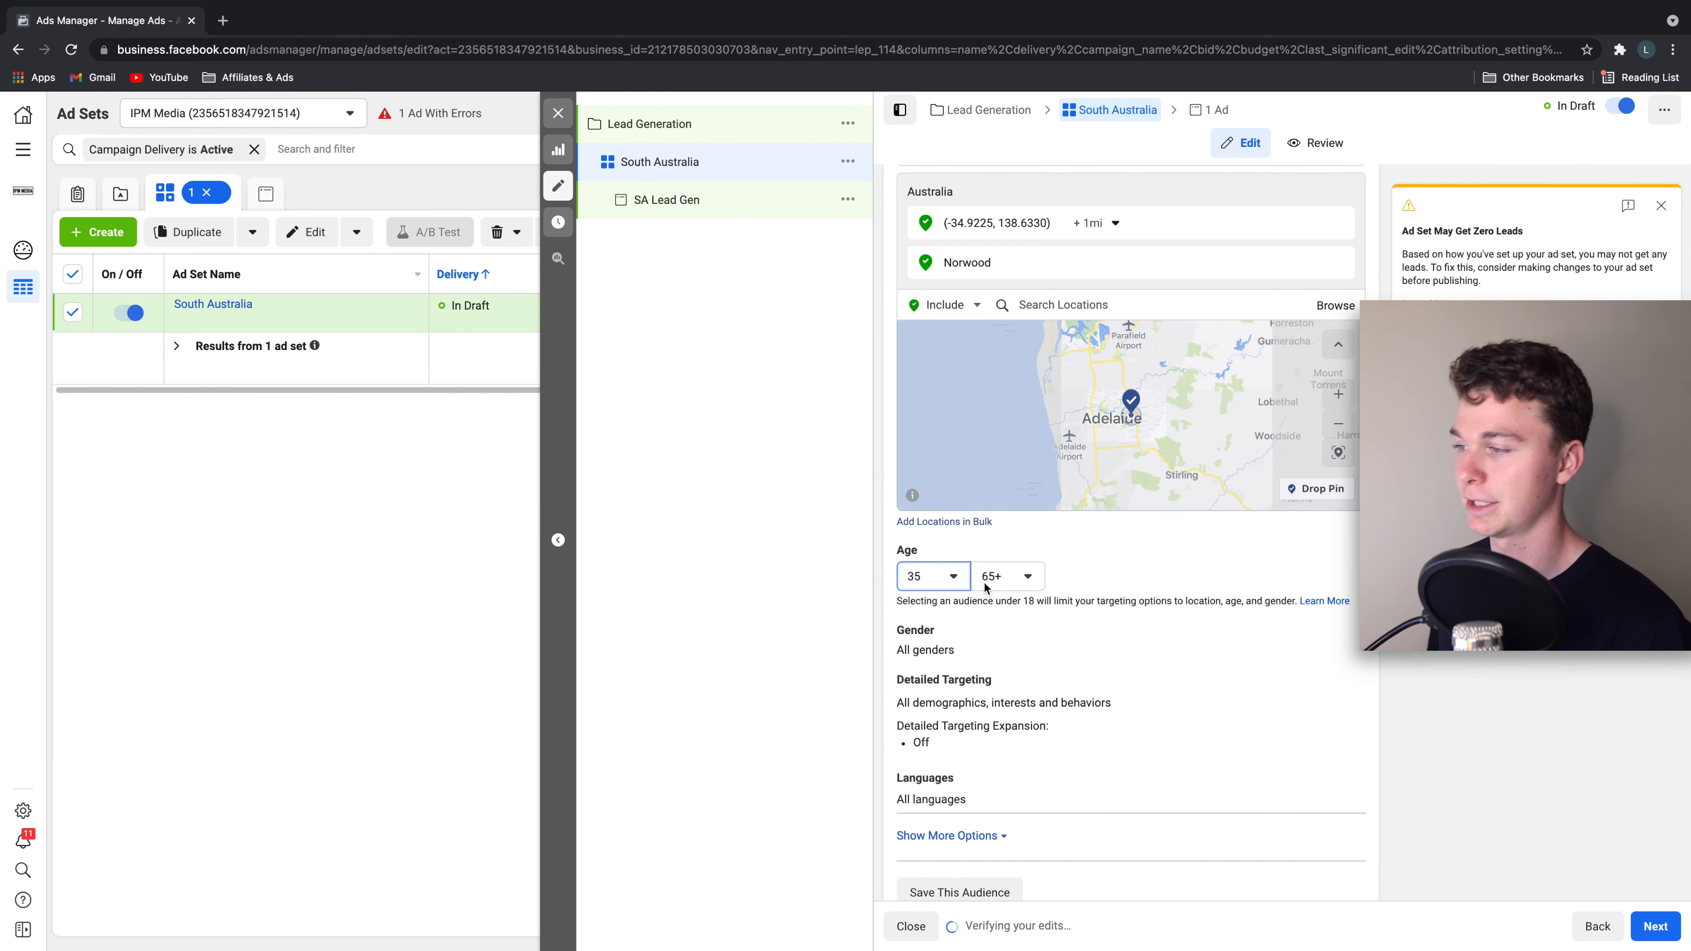
click(1339, 392)
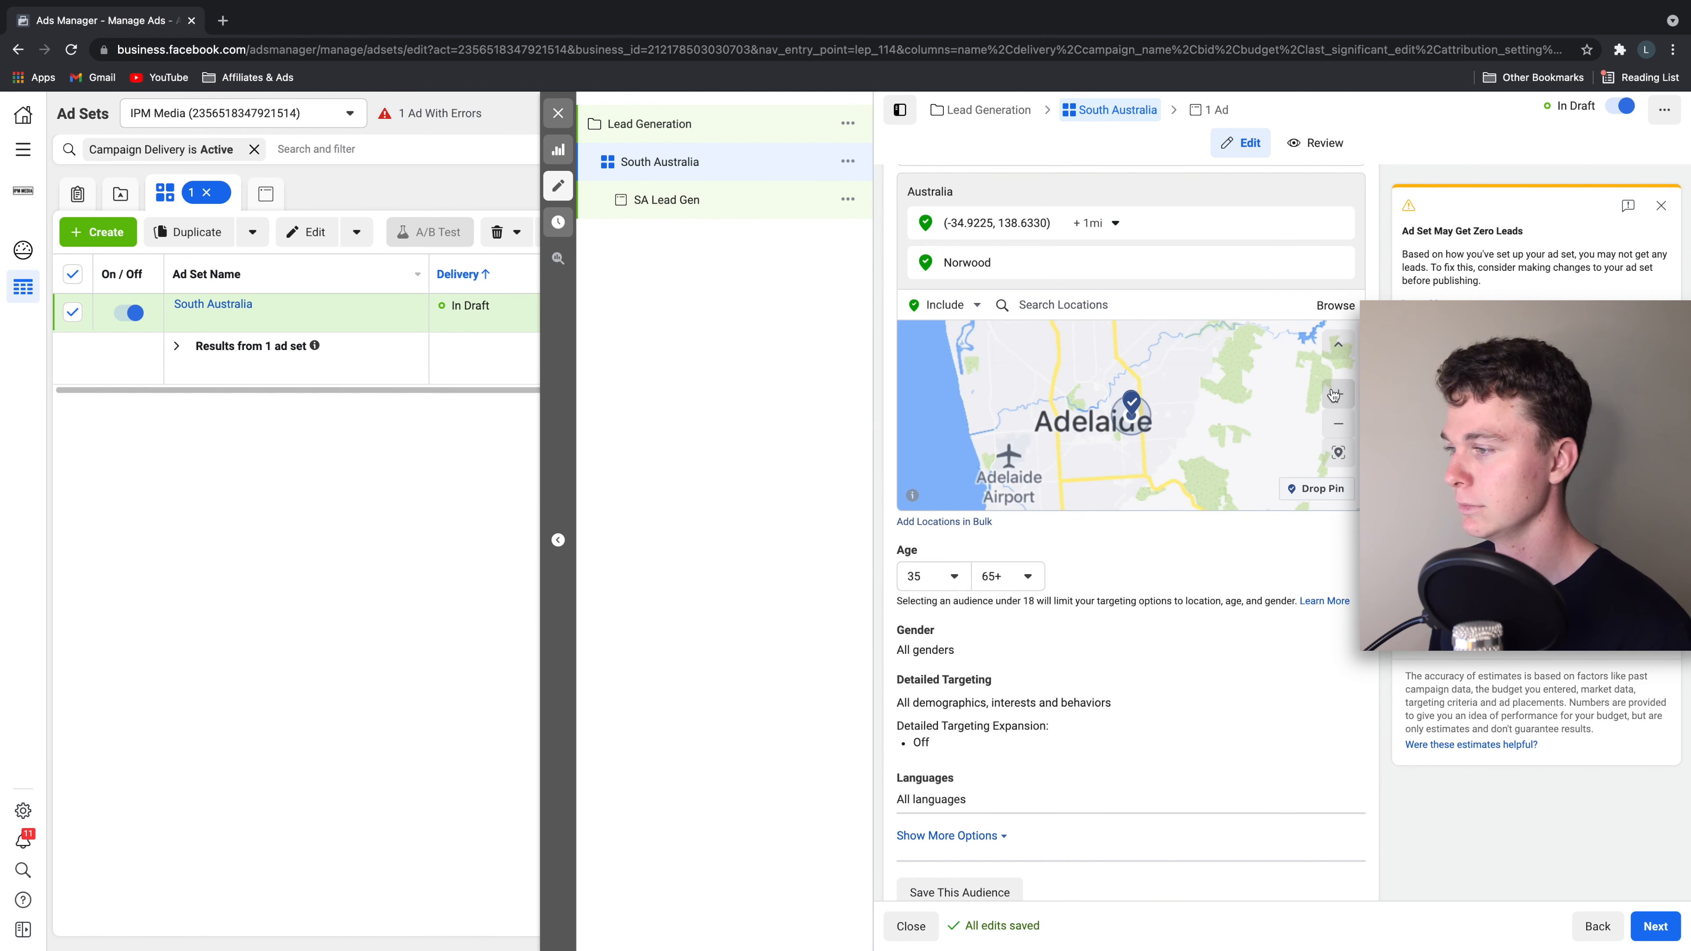
click(1338, 393)
click(1338, 392)
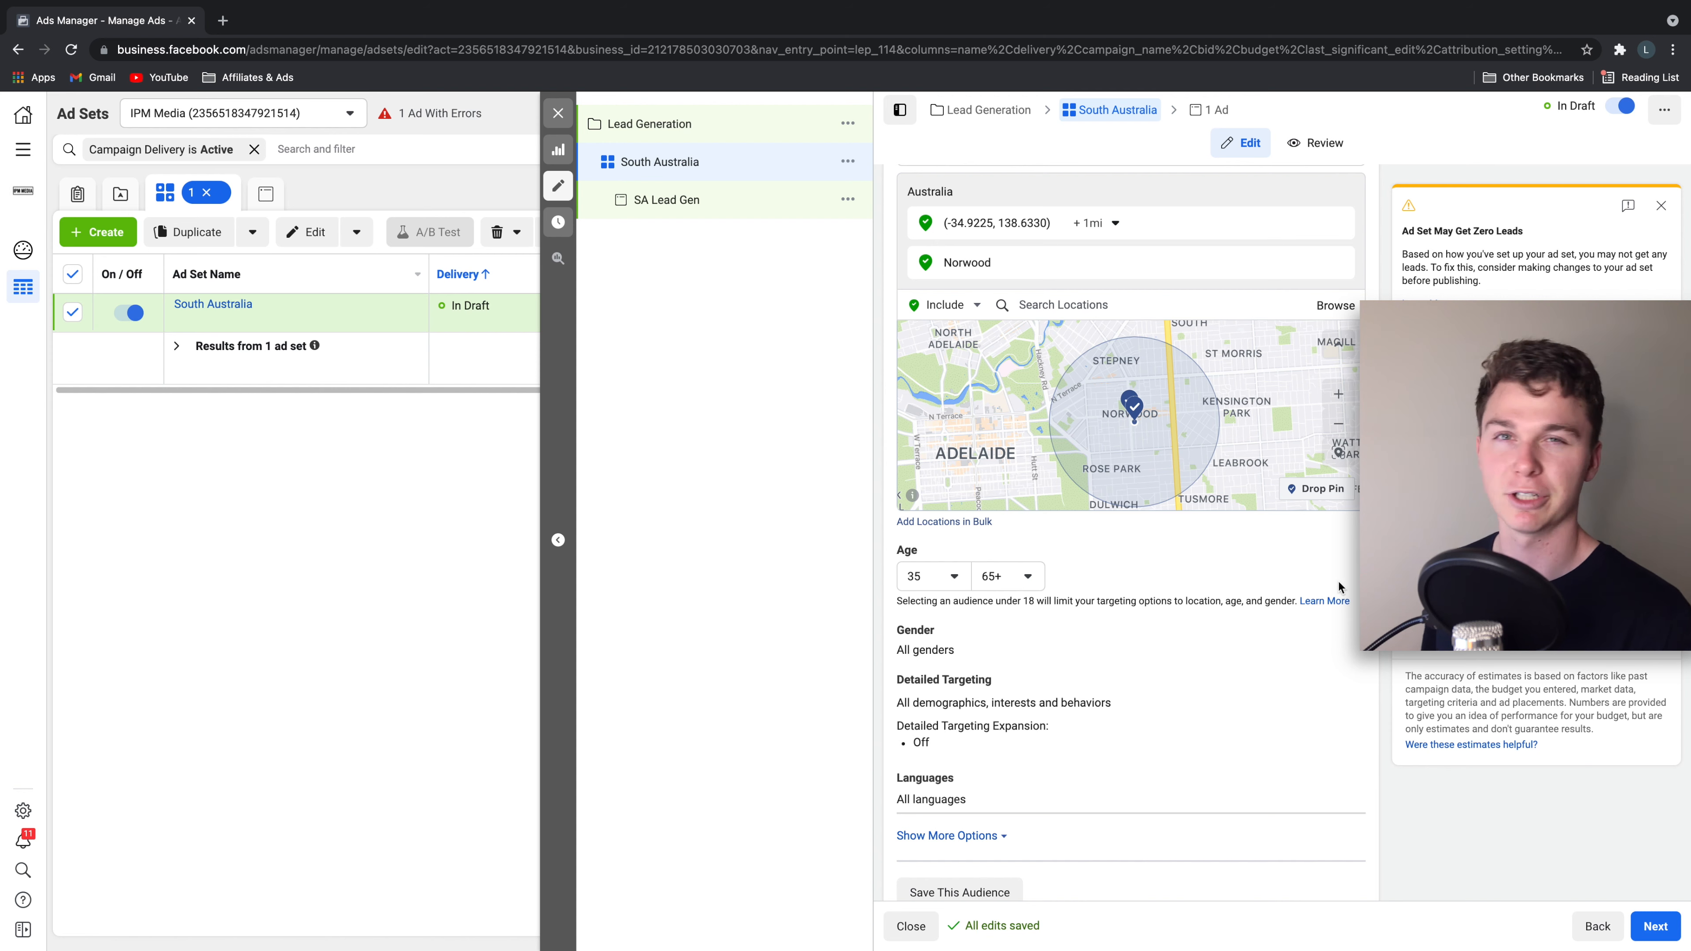
- Save the current targeting as a reusable audience named "Norwood - 35+"
scroll(1331, 581, down, 1)
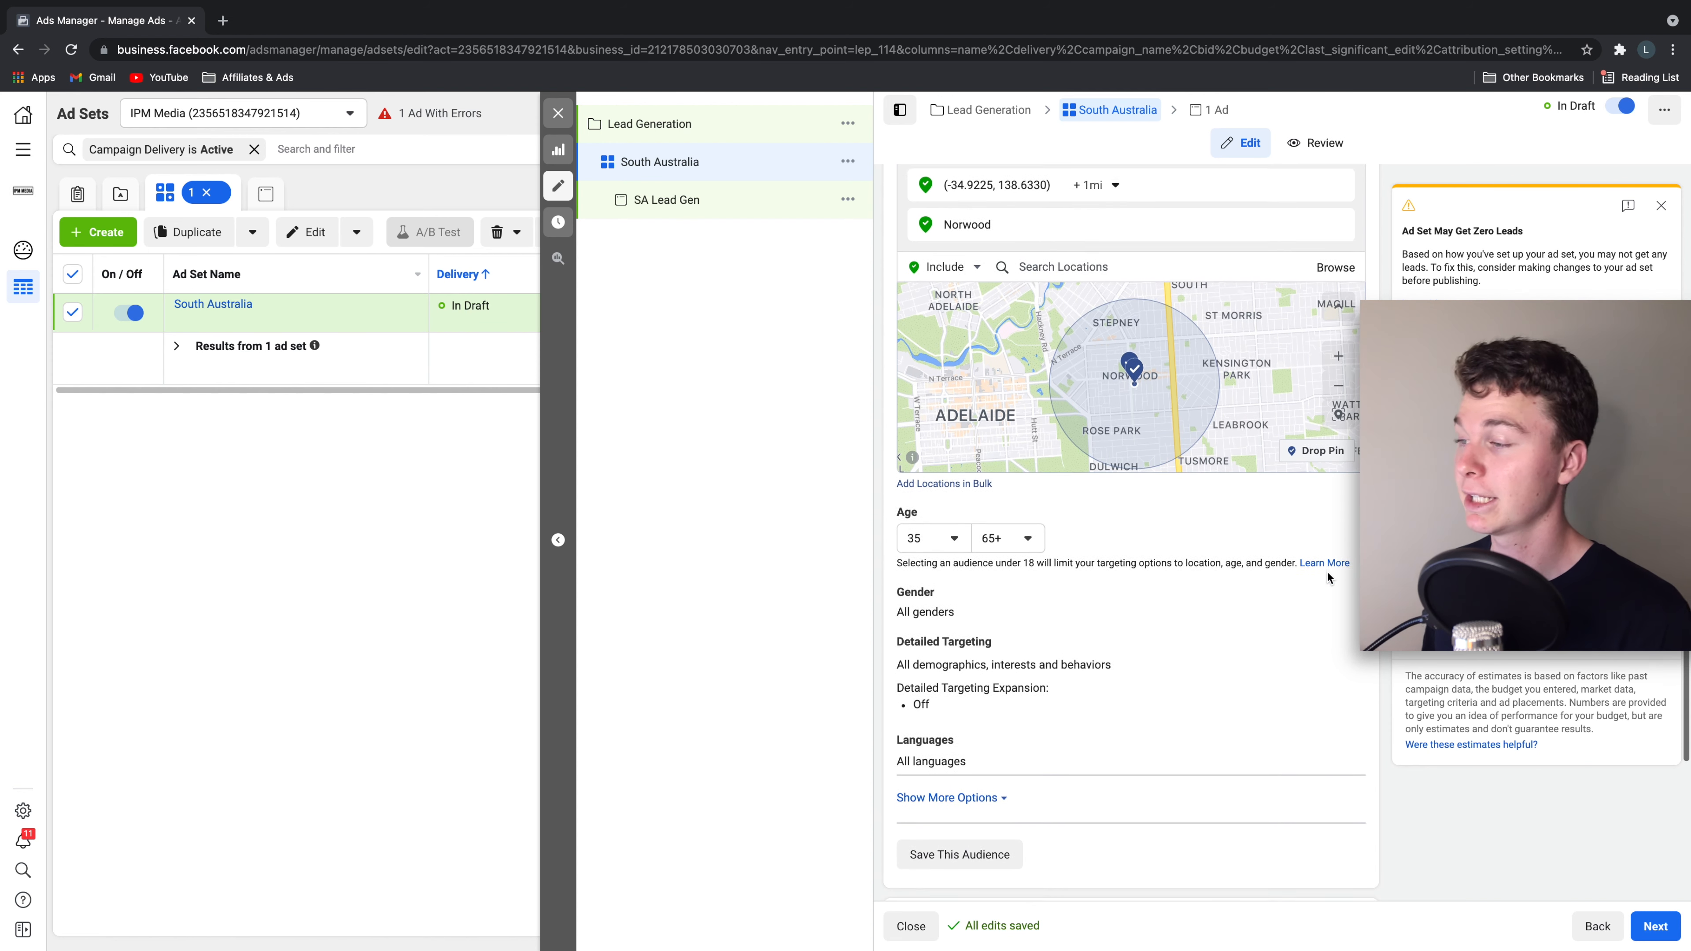
scroll(1327, 577, down, 1)
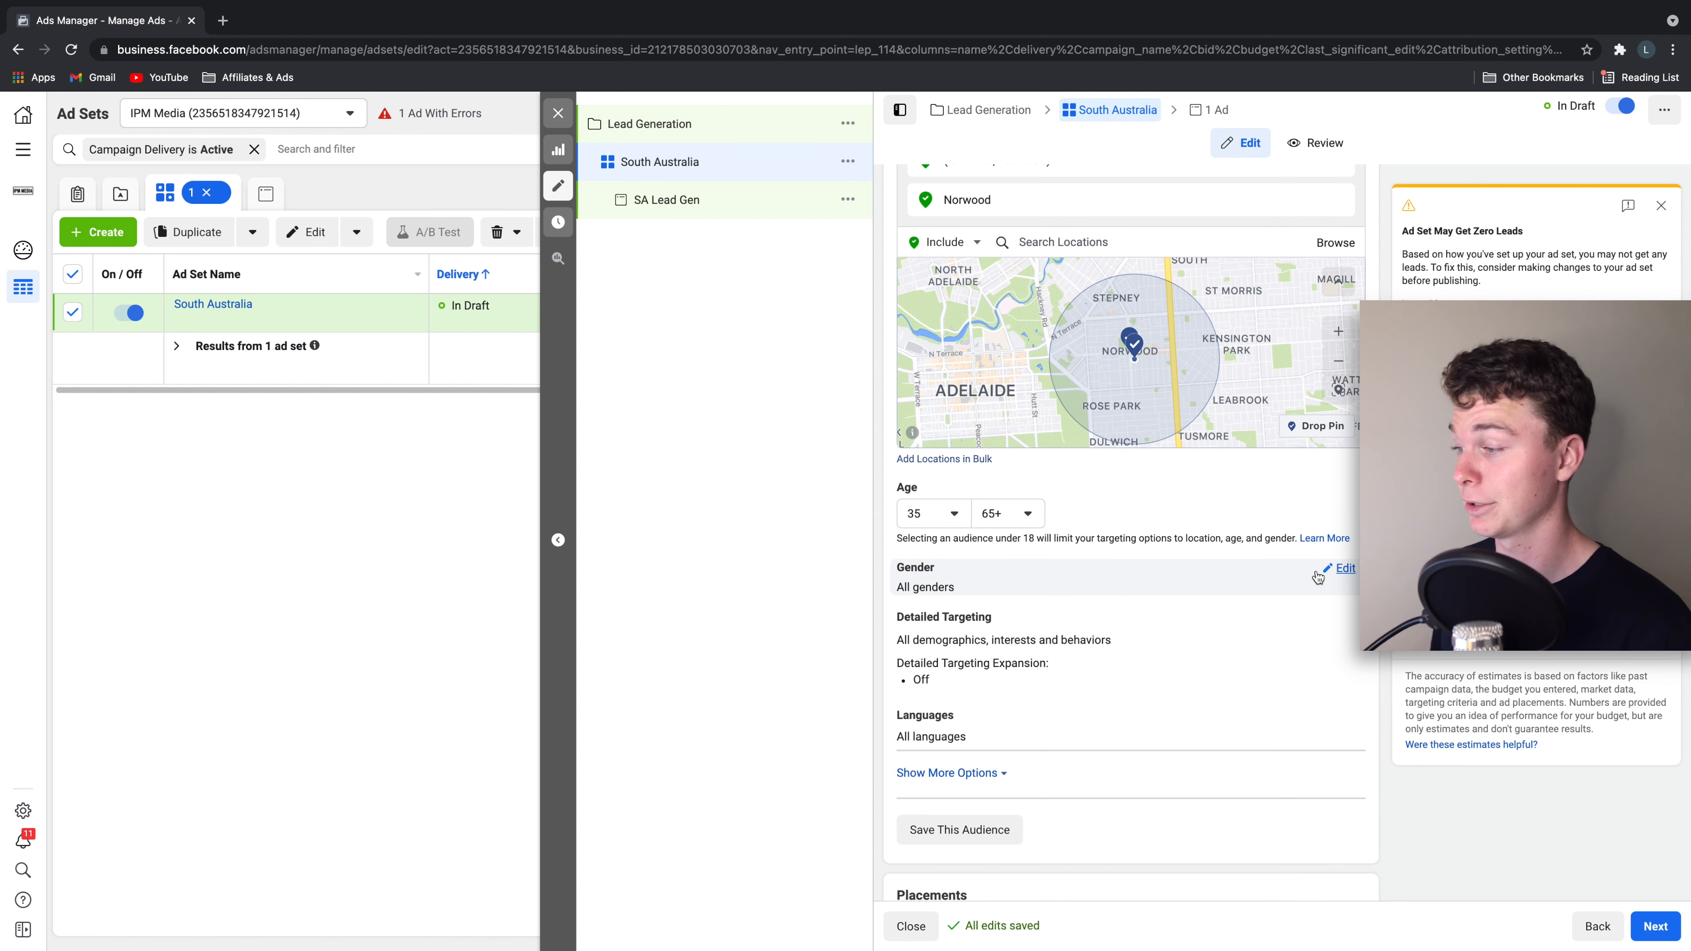
scroll(1318, 577, down, 2)
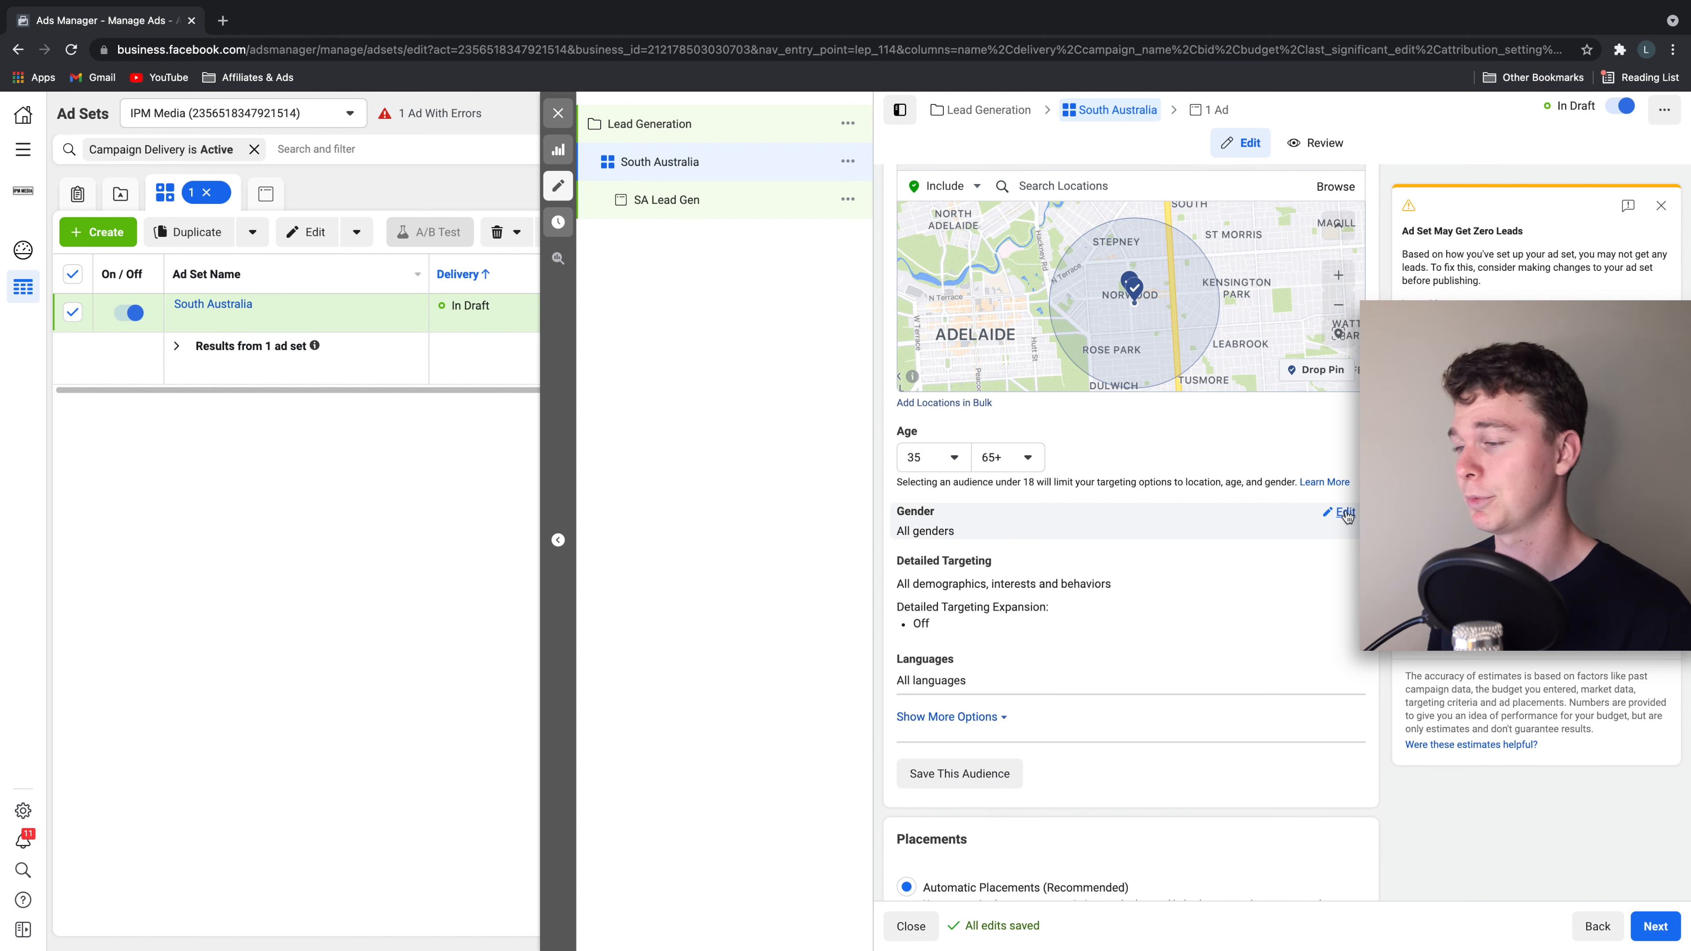
scroll(1329, 516, down, 2)
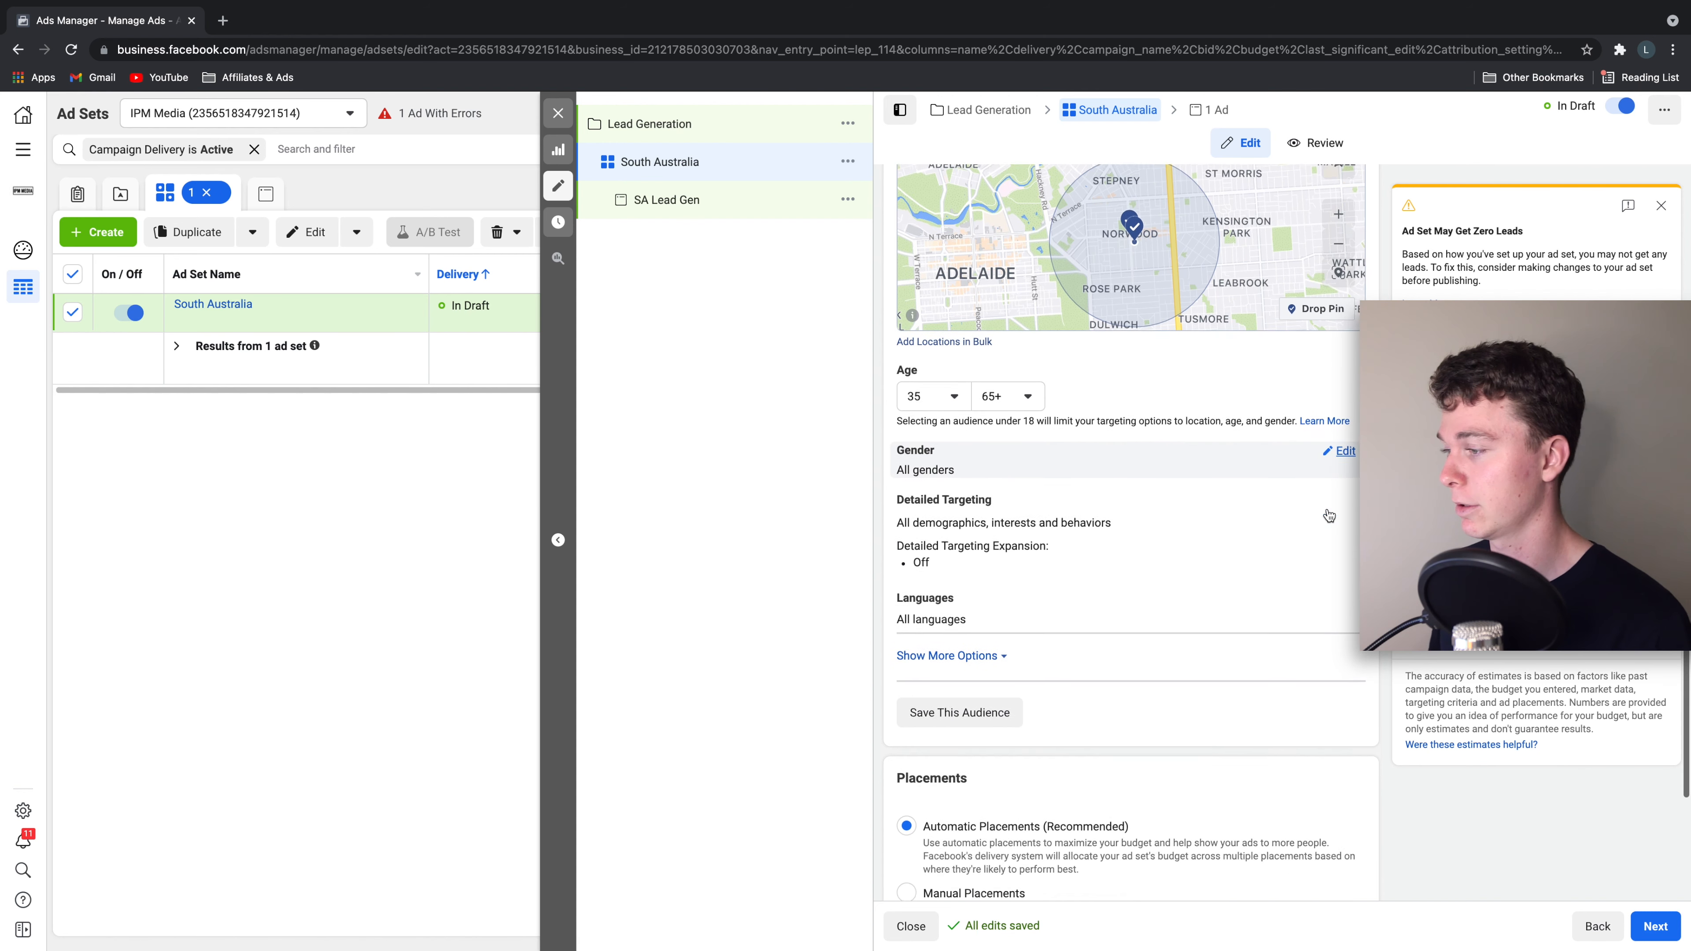
scroll(1328, 514, down, 5)
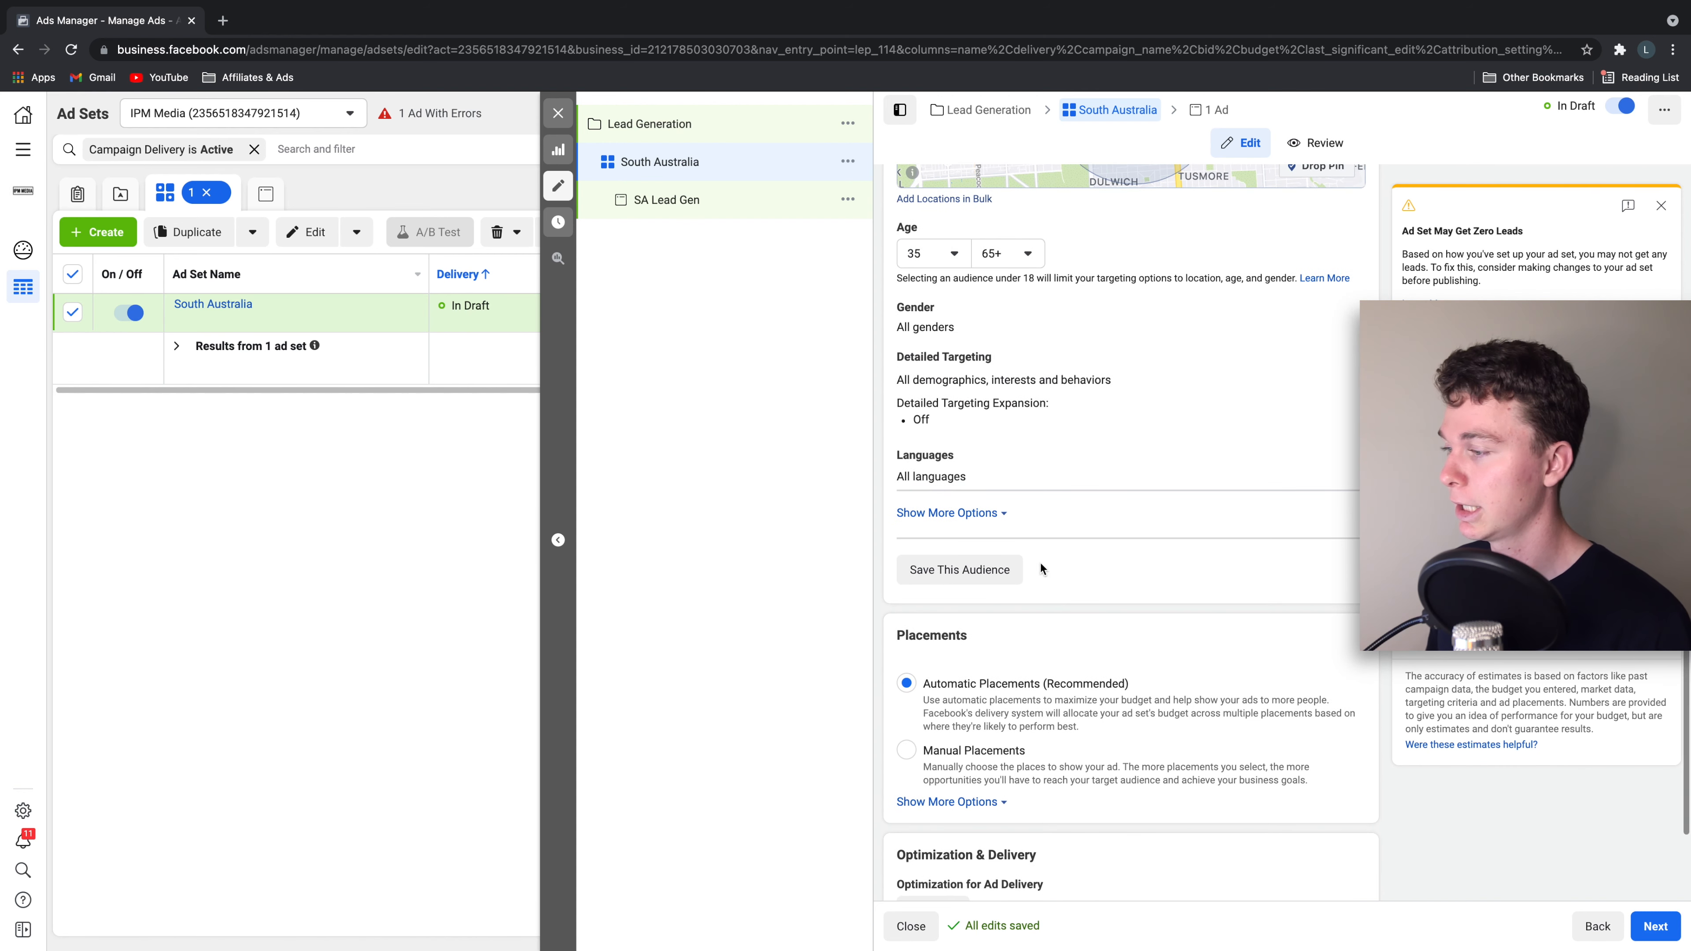
scroll(976, 572, down, 2)
click(977, 526)
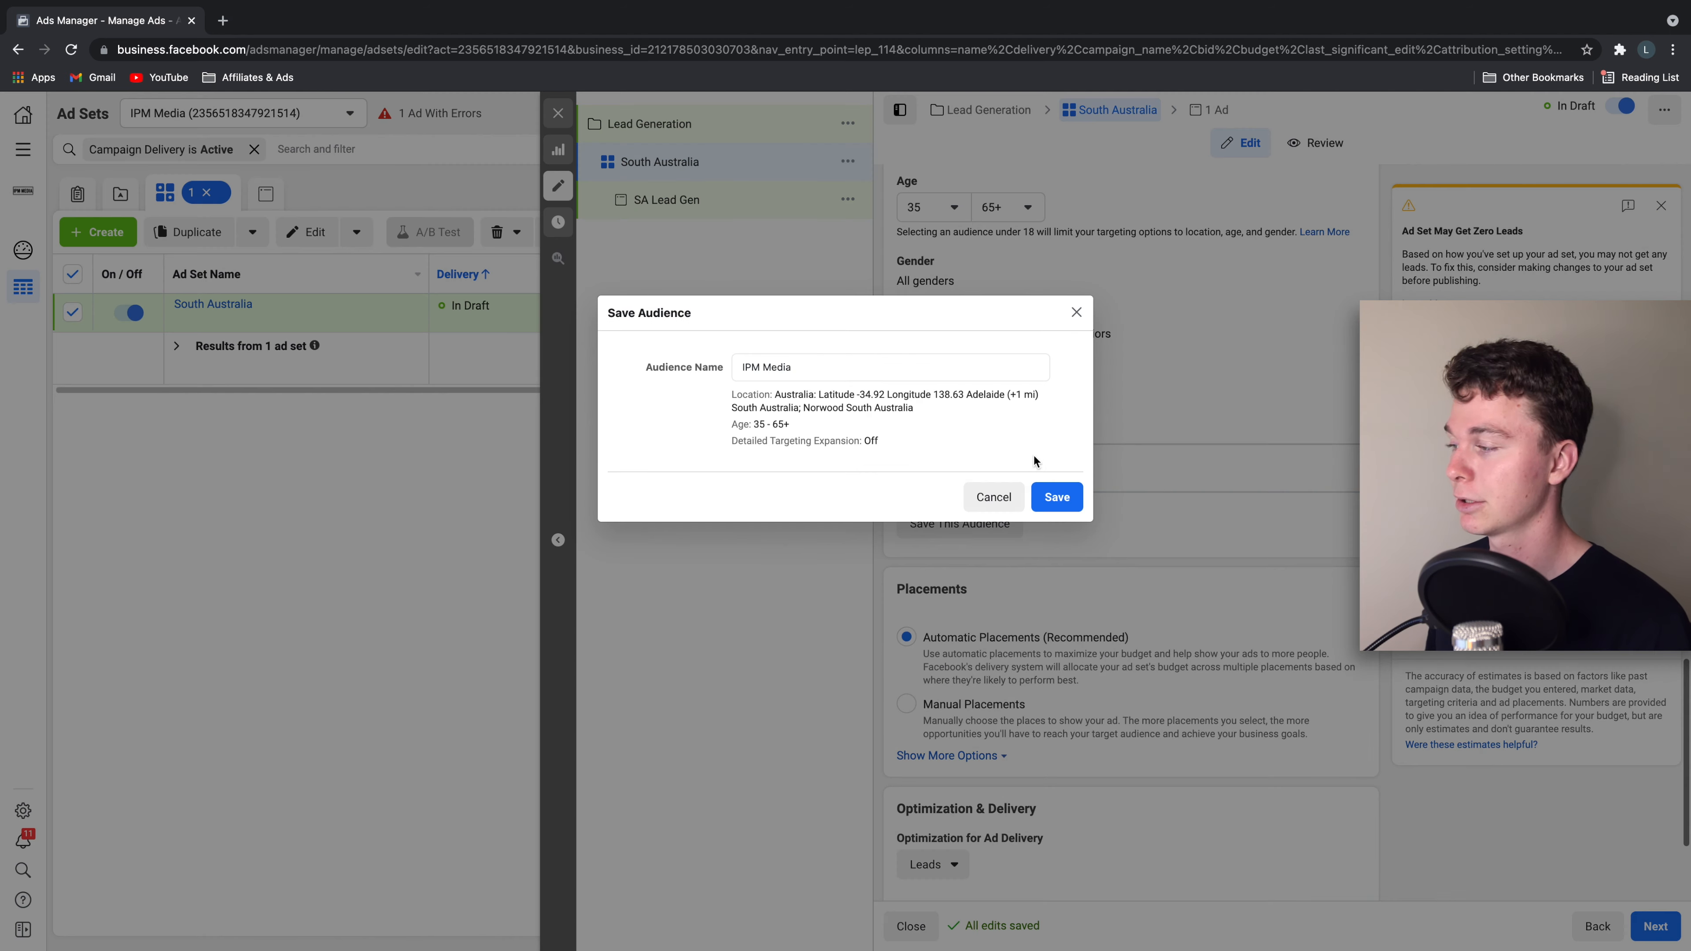
click(865, 366)
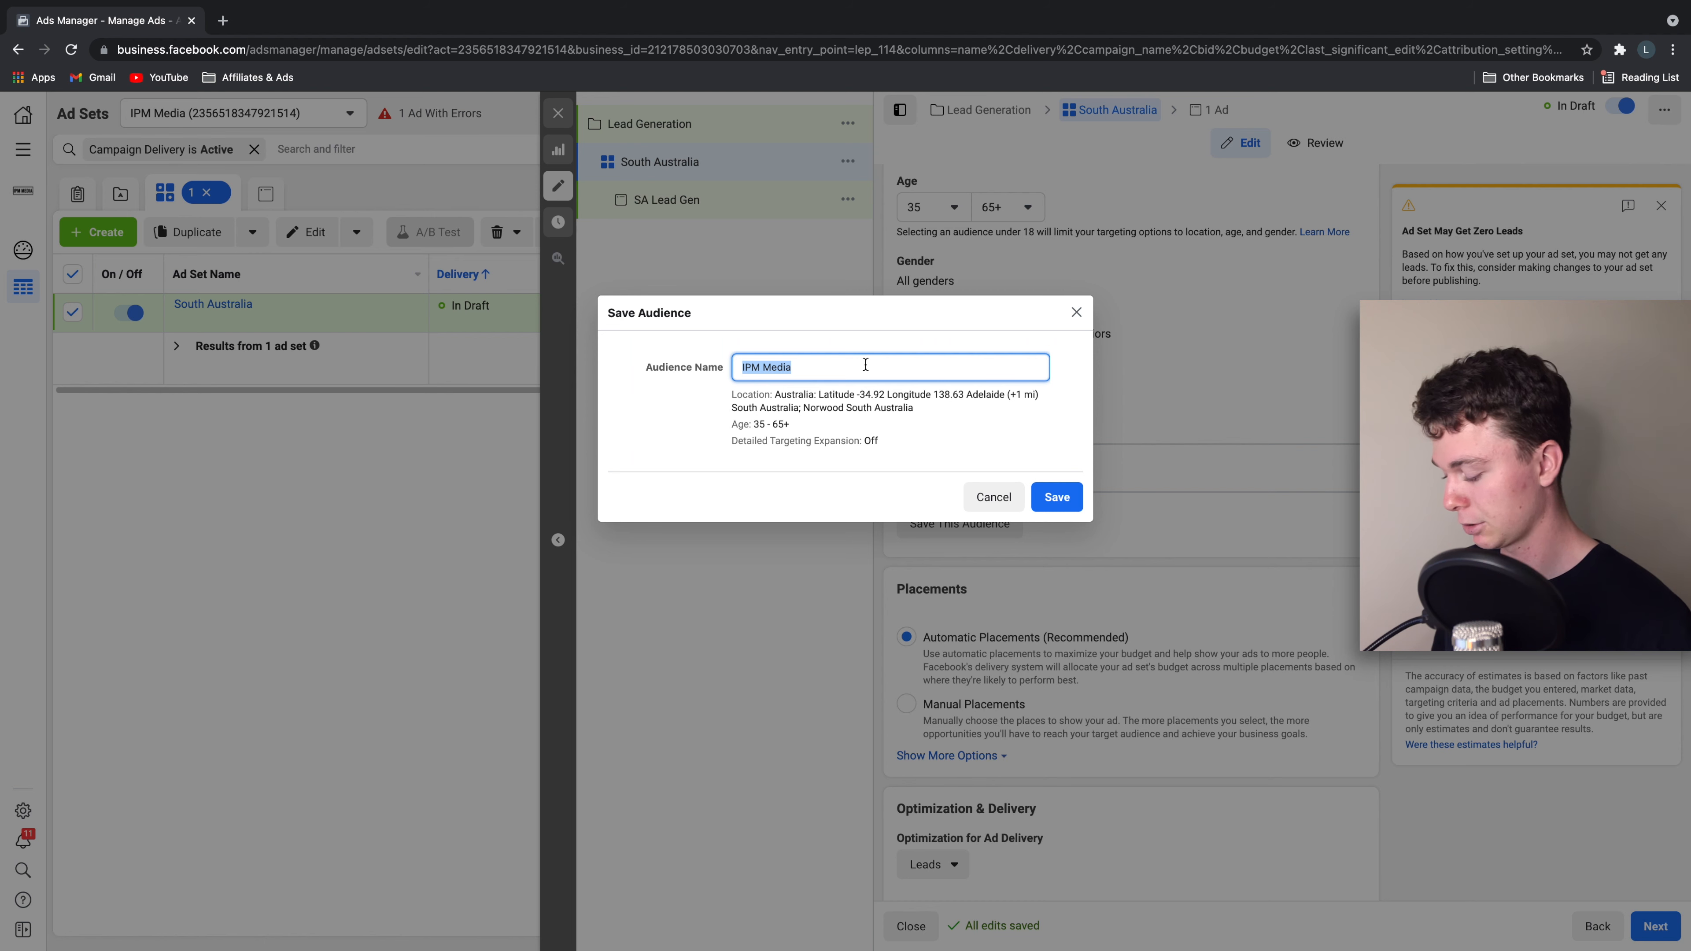
text(Norwood - 35+)
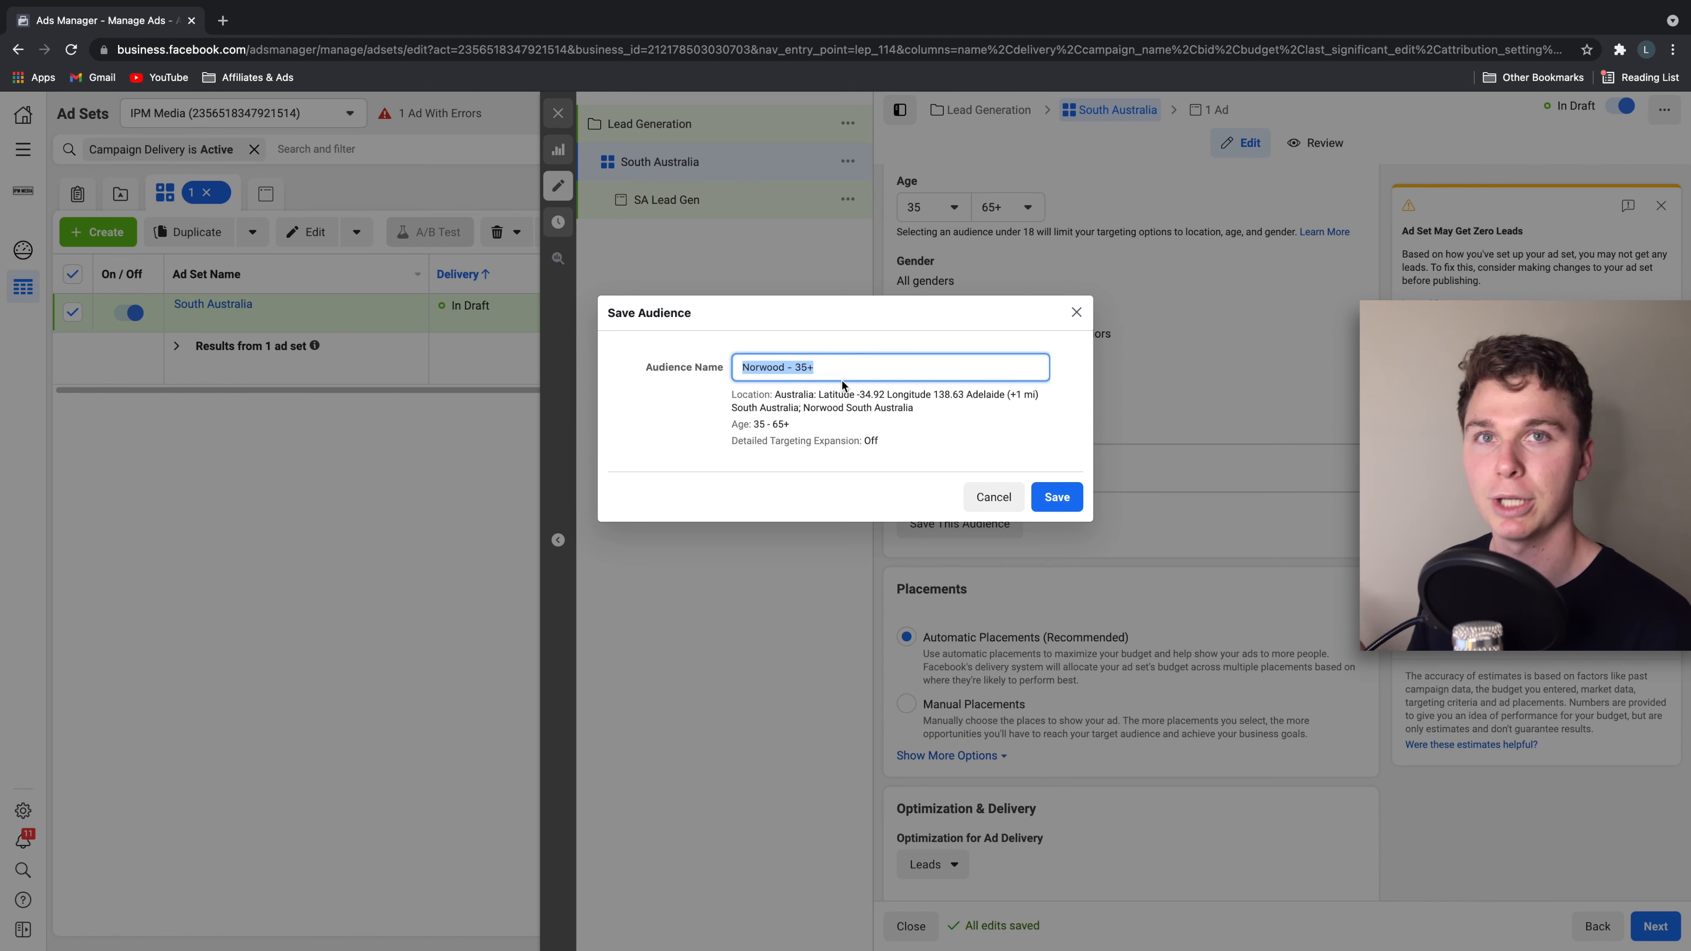
click(1041, 498)
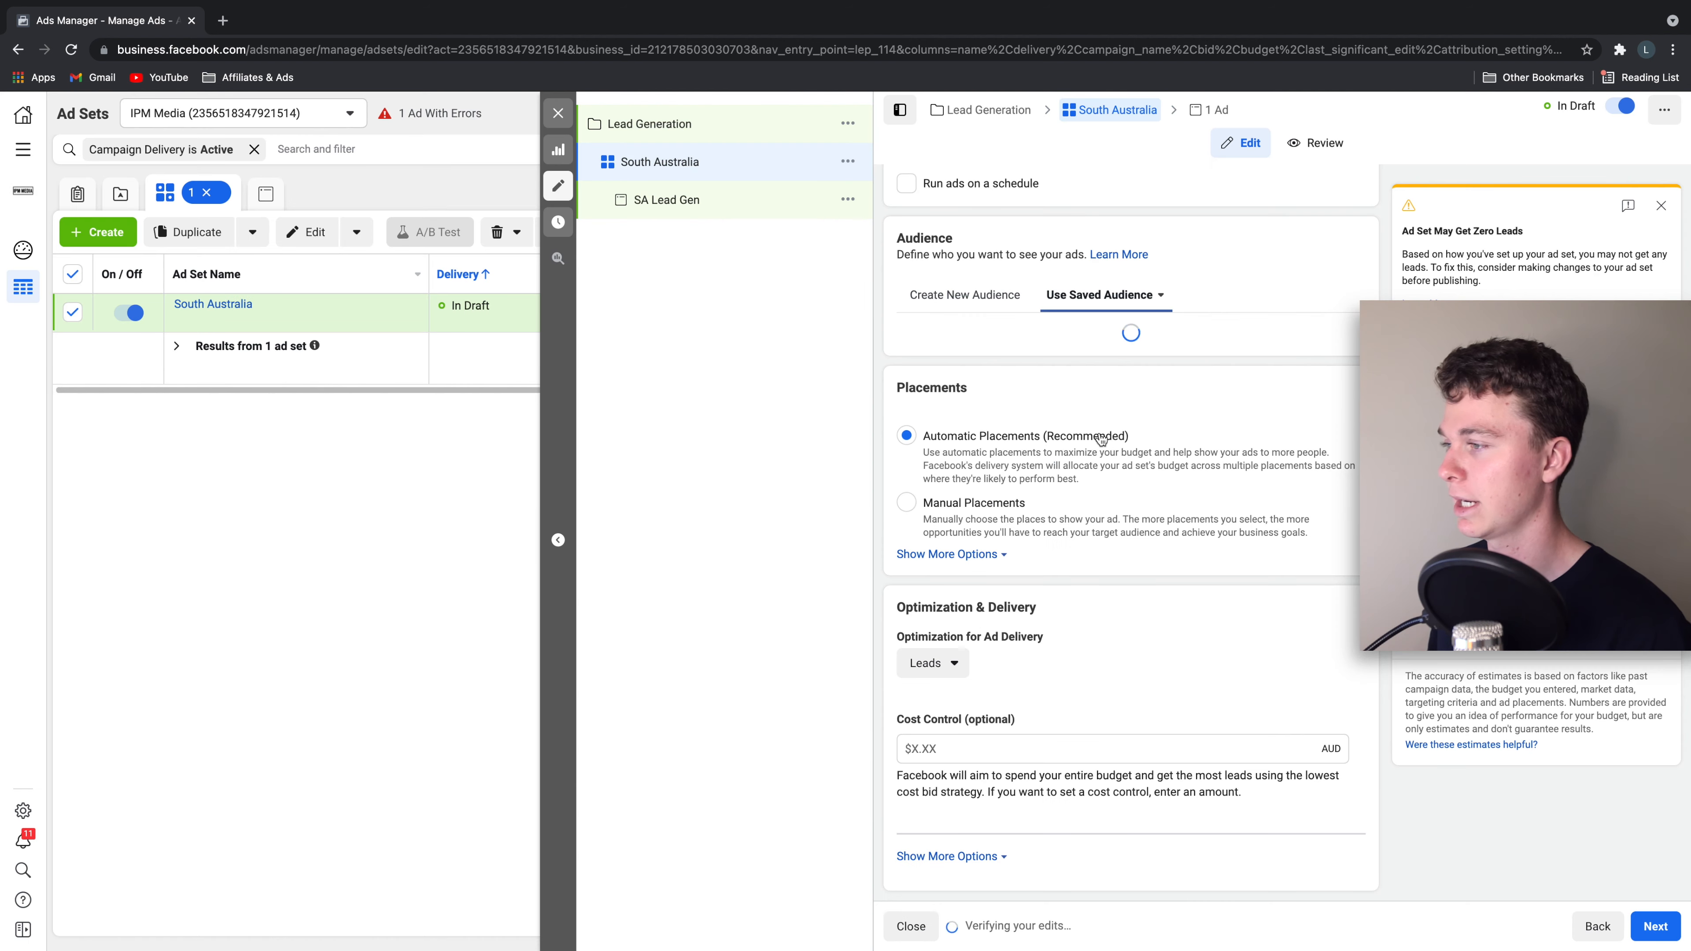
- Review the saved audience's name, location, age range and detailed targeting expansion in the ad set's Audience section
scroll(1089, 466, up, 8)
scroll(1085, 448, up, 10)
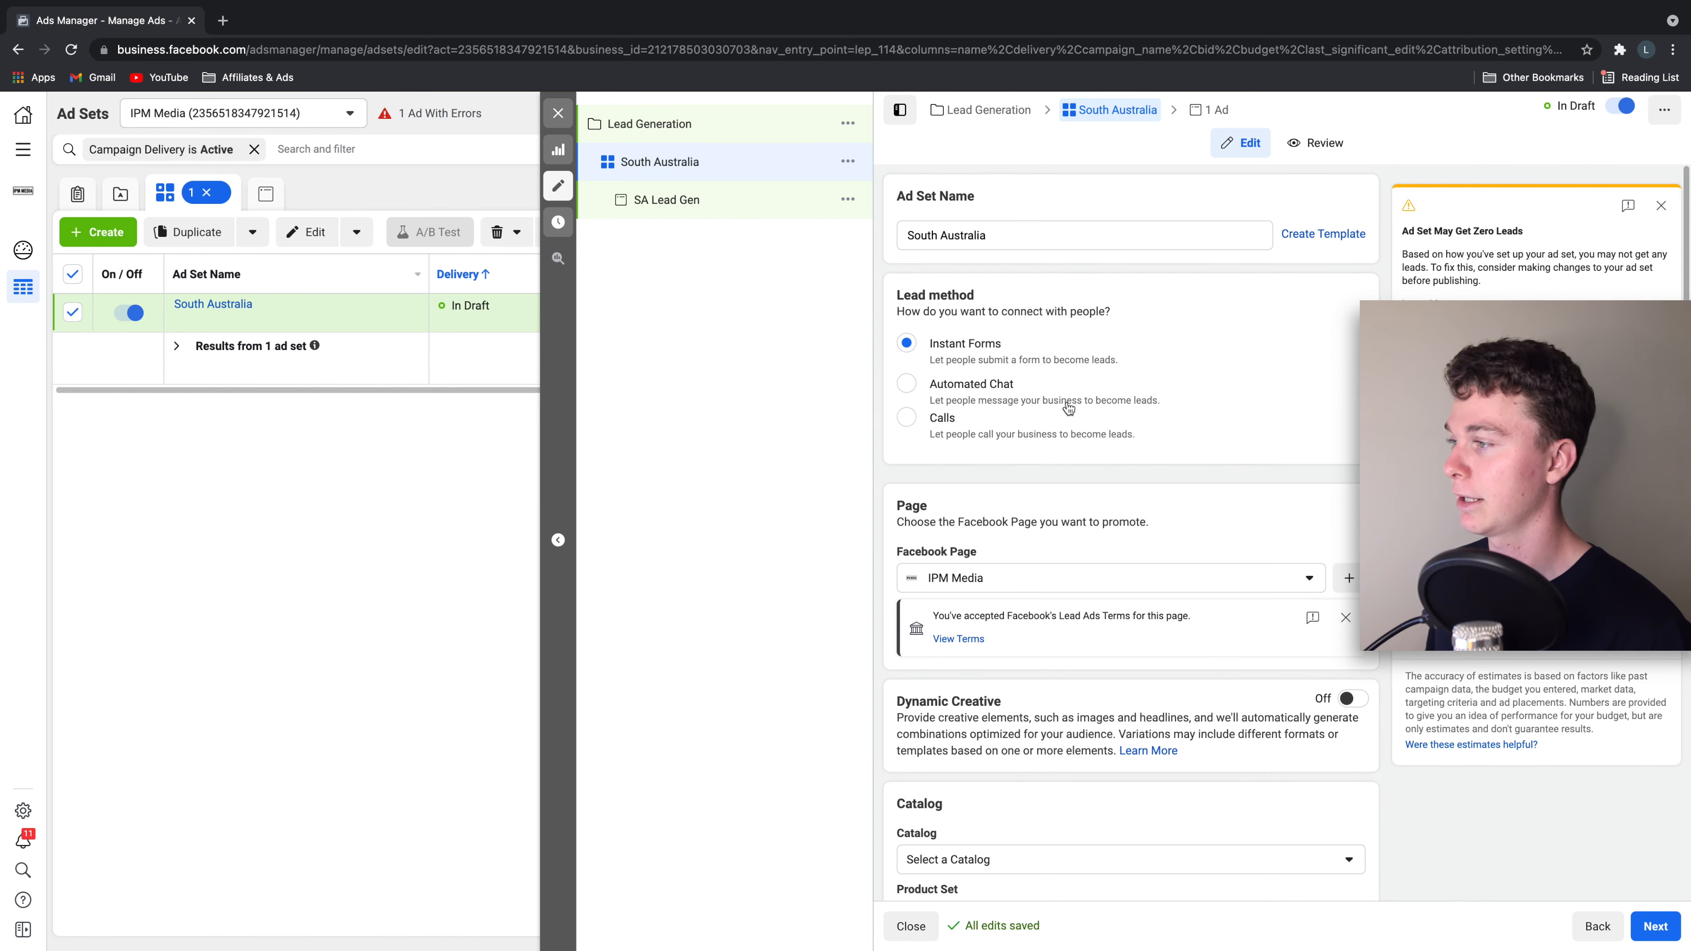
scroll(1076, 416, down, 10)
scroll(1069, 411, down, 2)
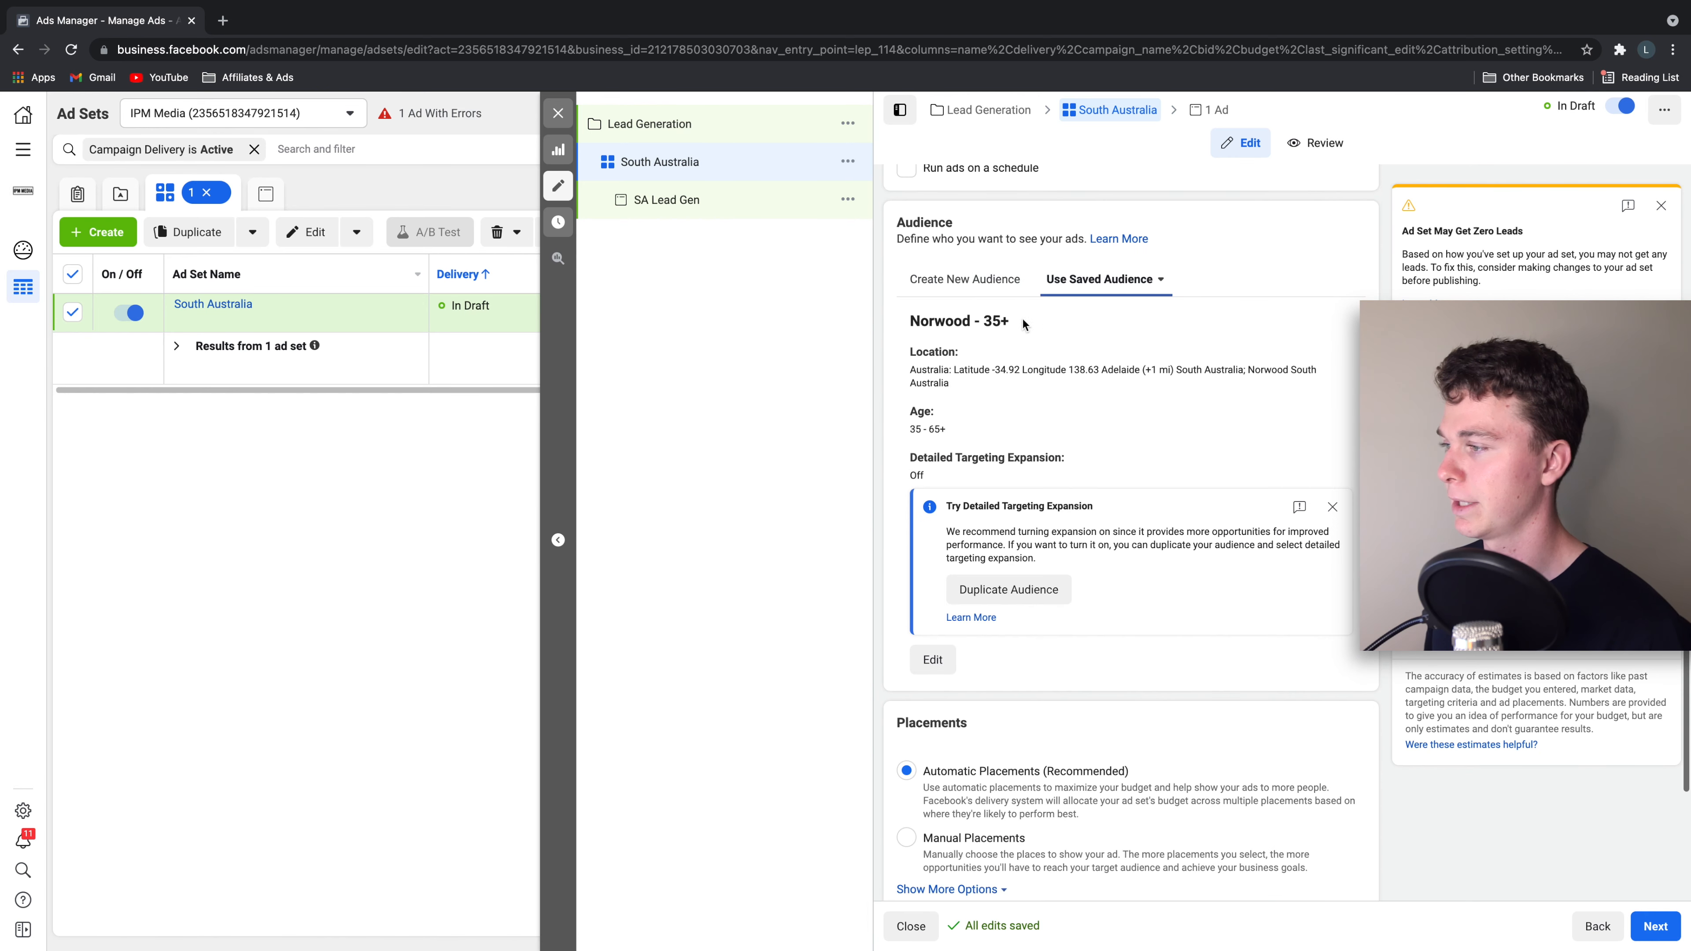
drag(988, 321, 905, 321)
scroll(1154, 419, down, 4)
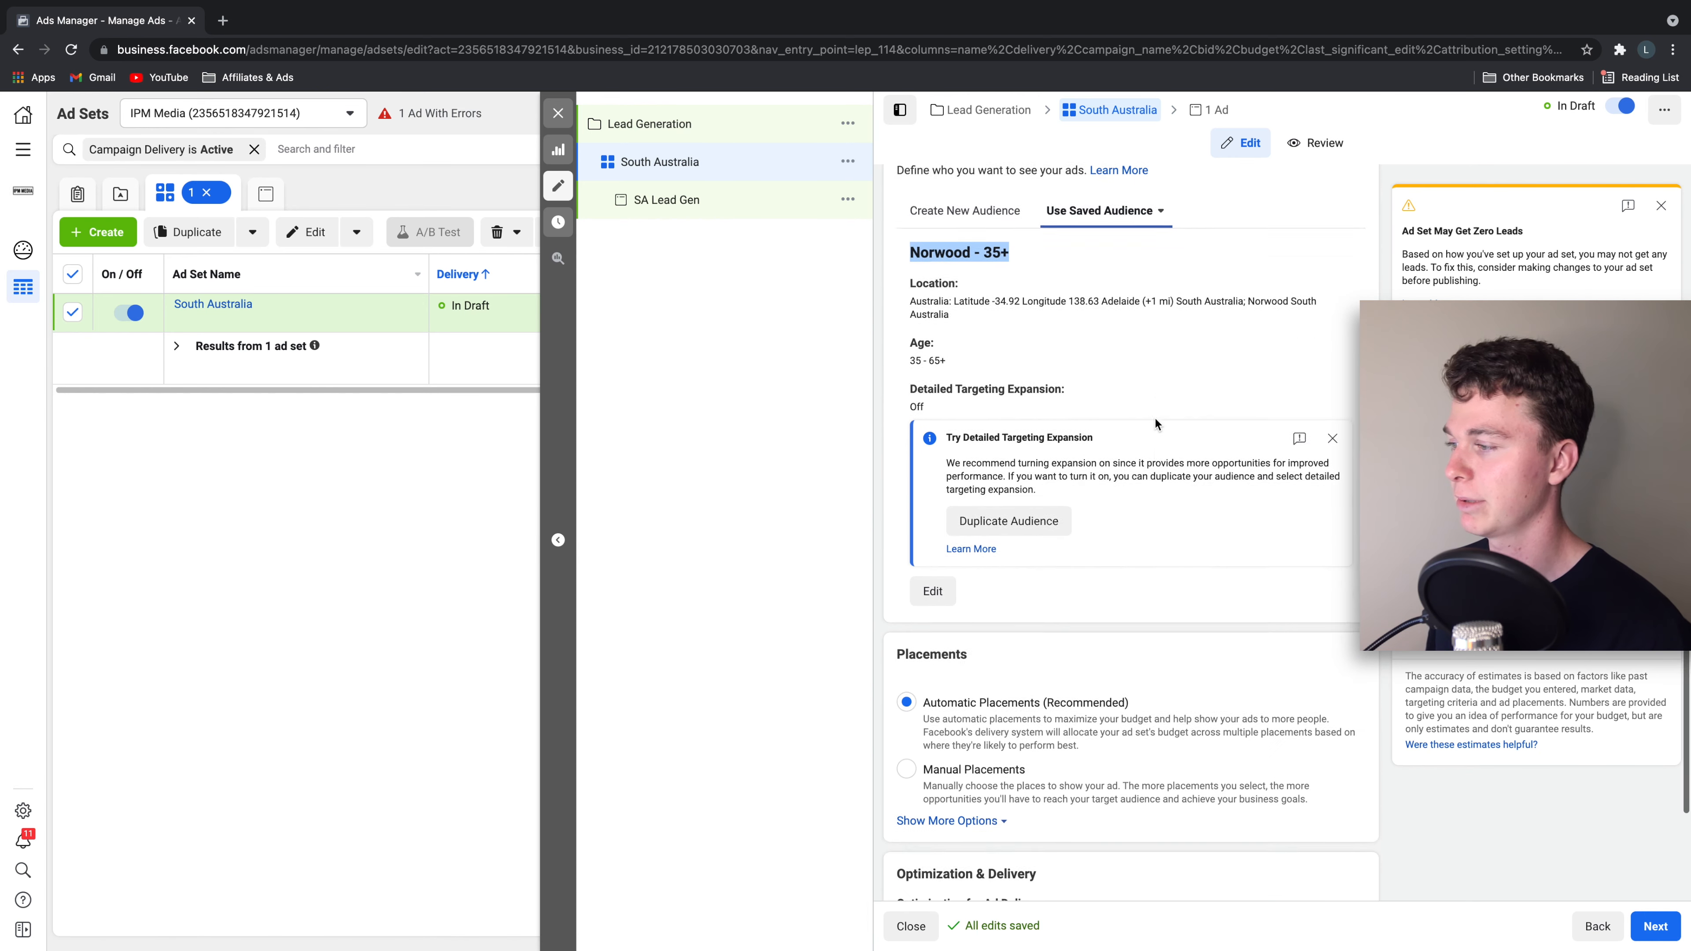
- Switch the ad set's placements from automatic to Manual Placements
scroll(1085, 419, down, 1)
drag(1019, 418, 1065, 403)
click(1066, 409)
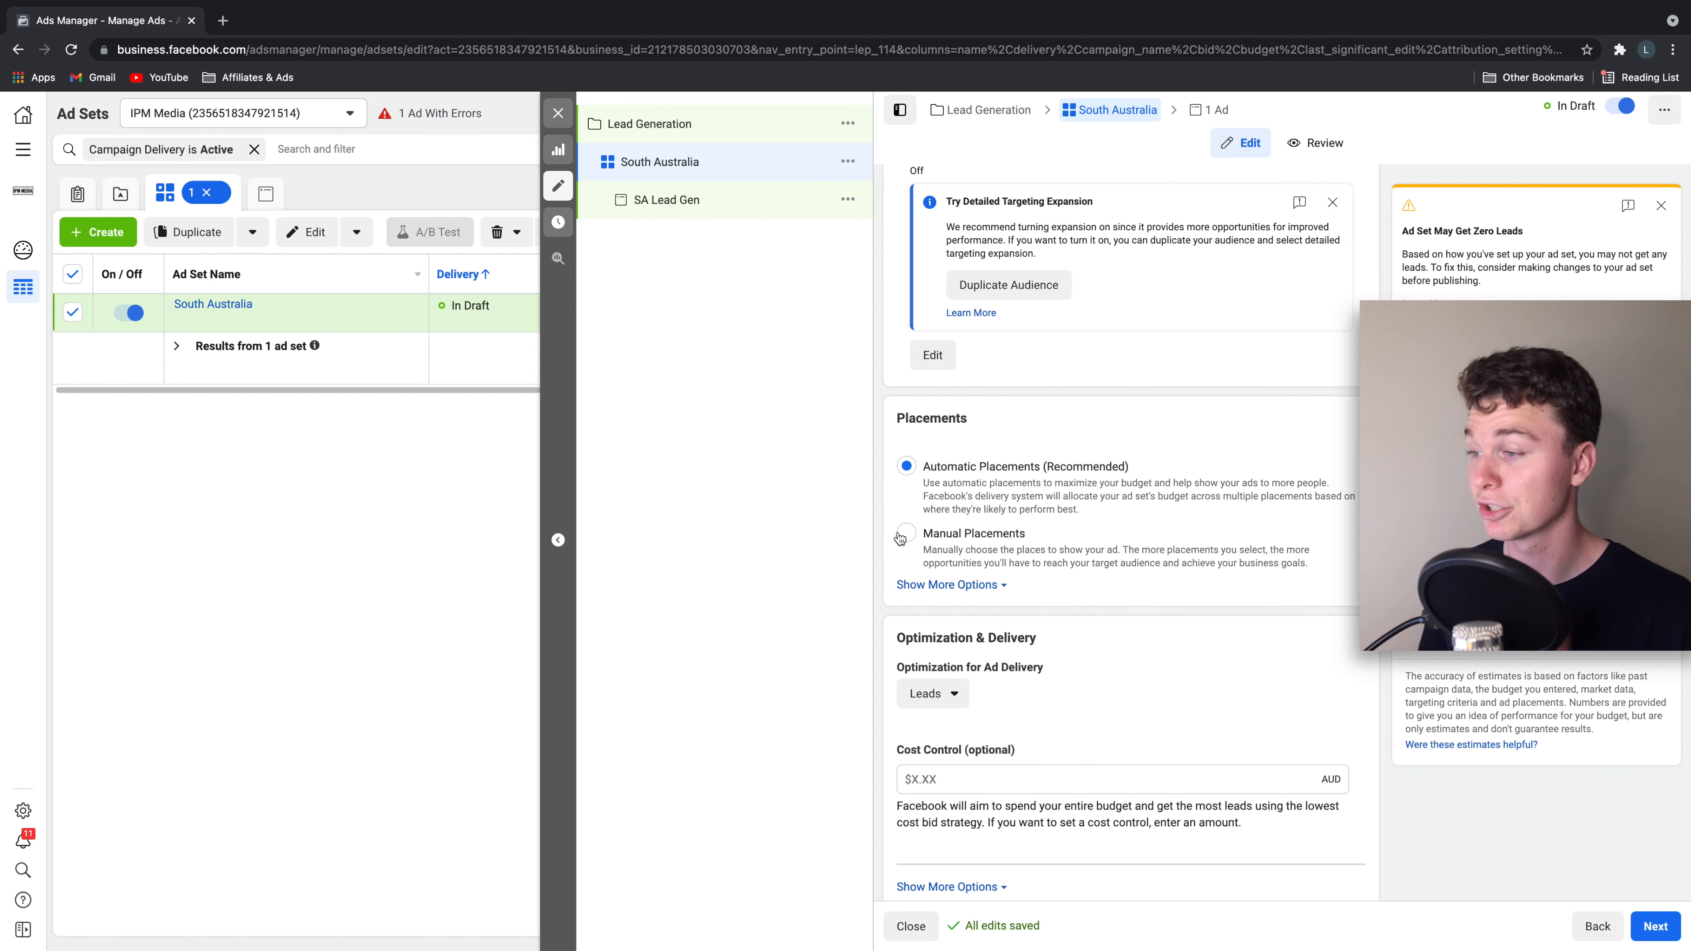
click(904, 534)
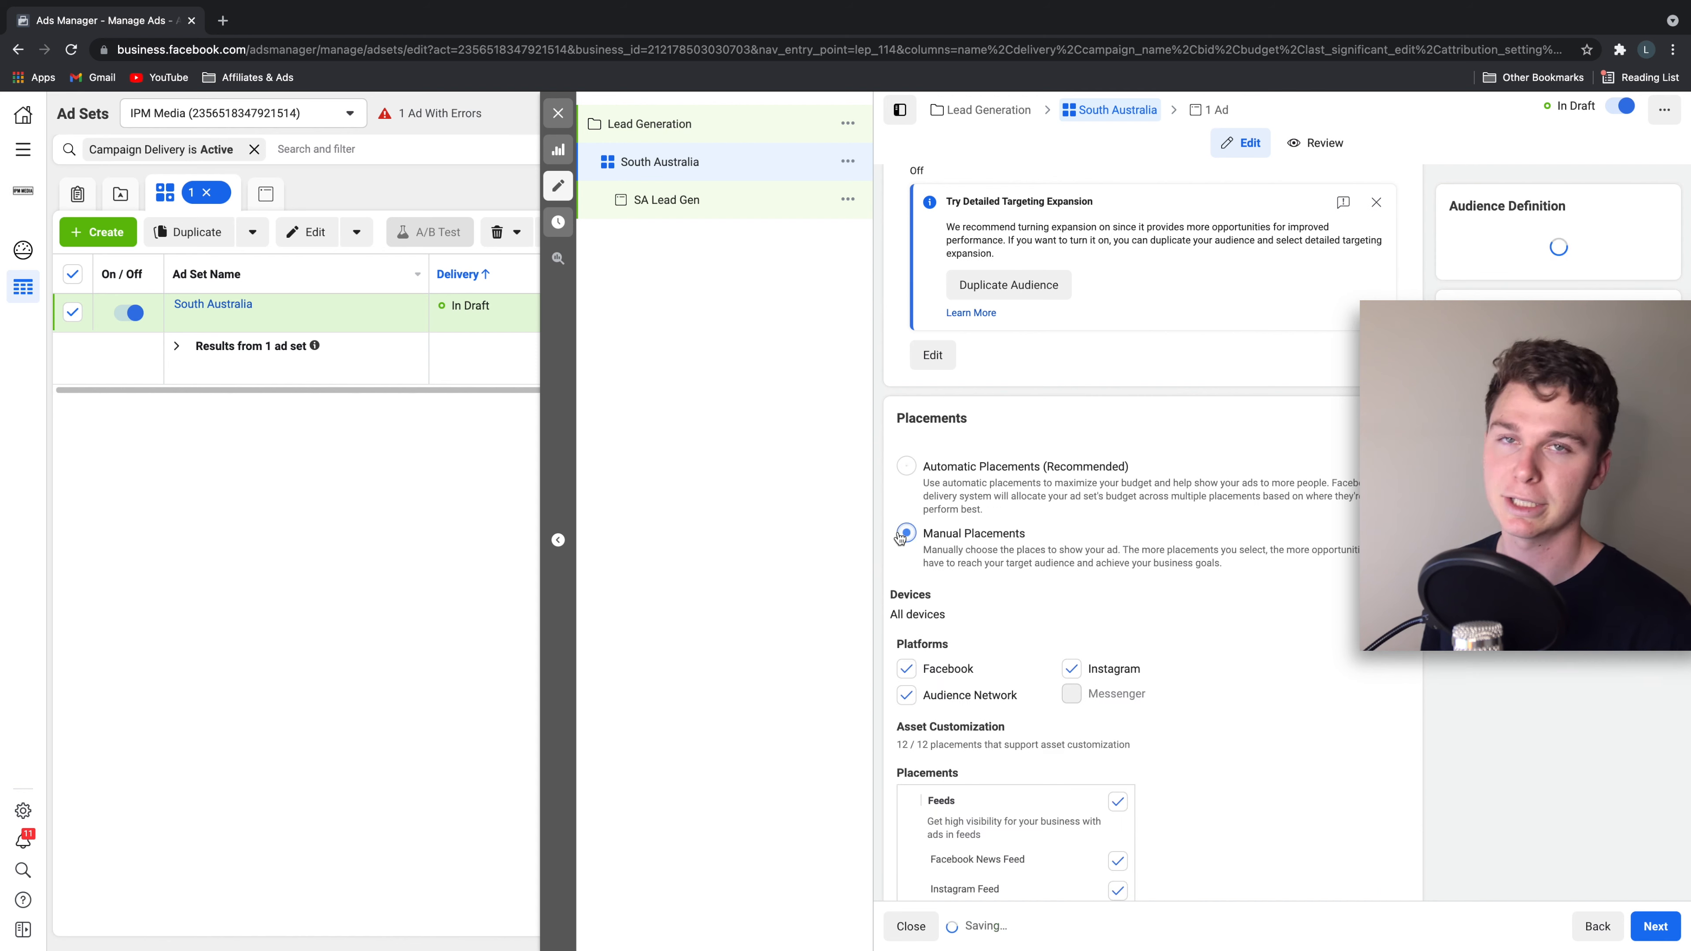
- Examine the manual placement options, from platforms through feeds, stories, in-stream and search to apps and sites
scroll(1058, 542, down, 2)
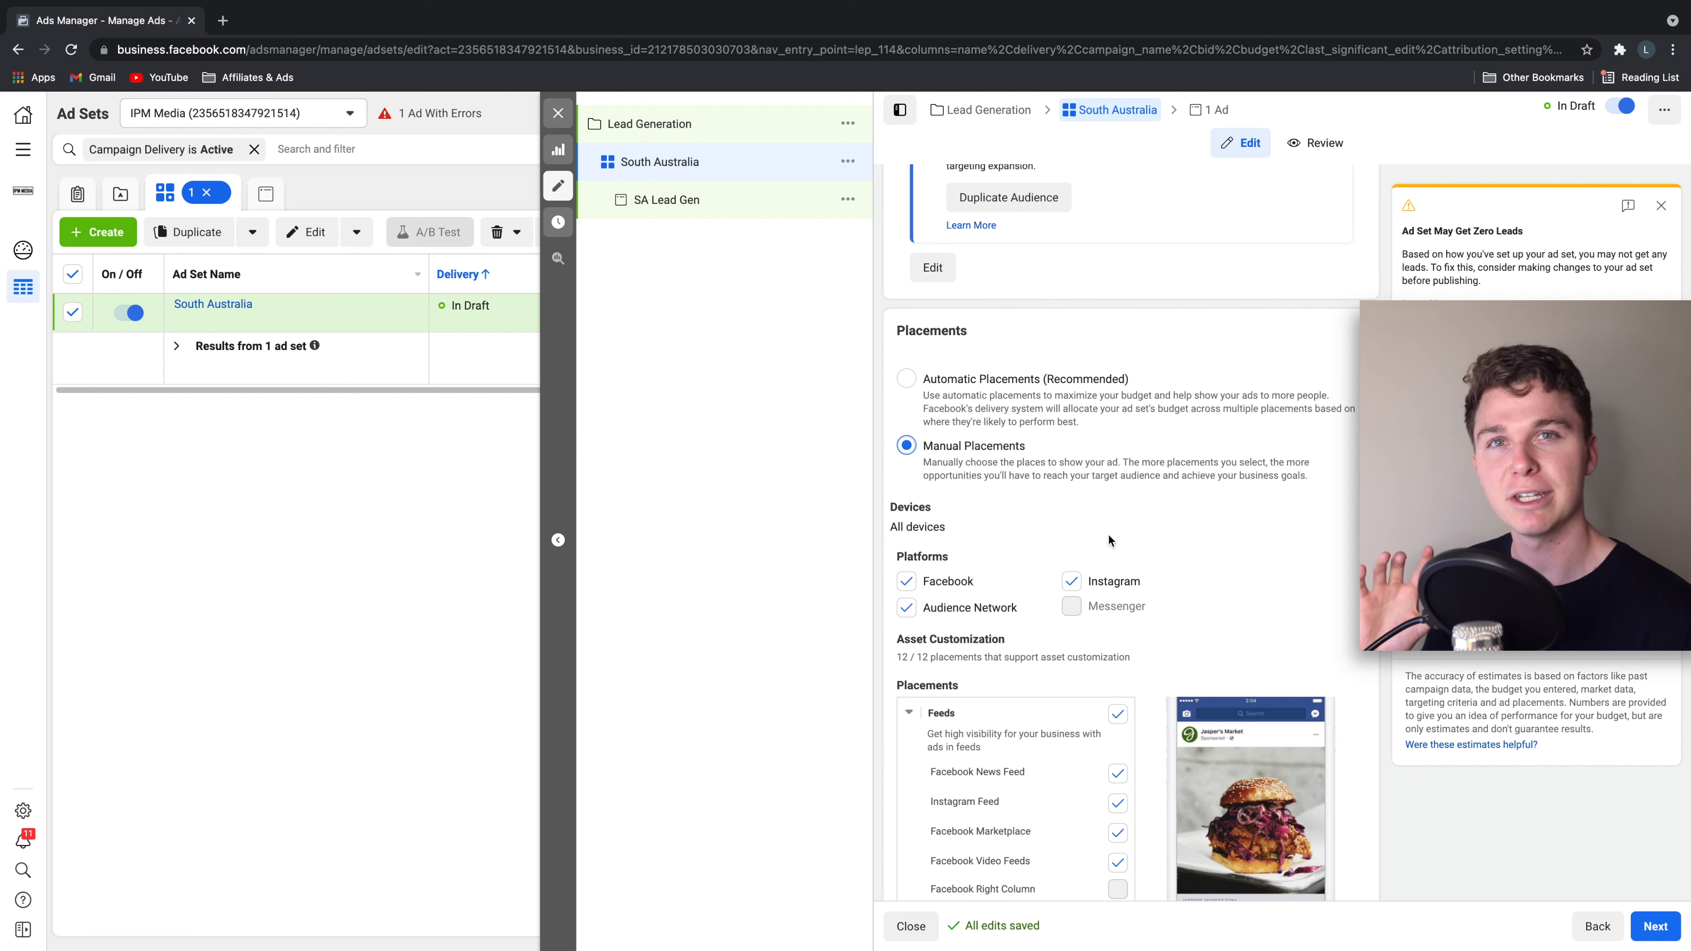
scroll(1108, 536, down, 5)
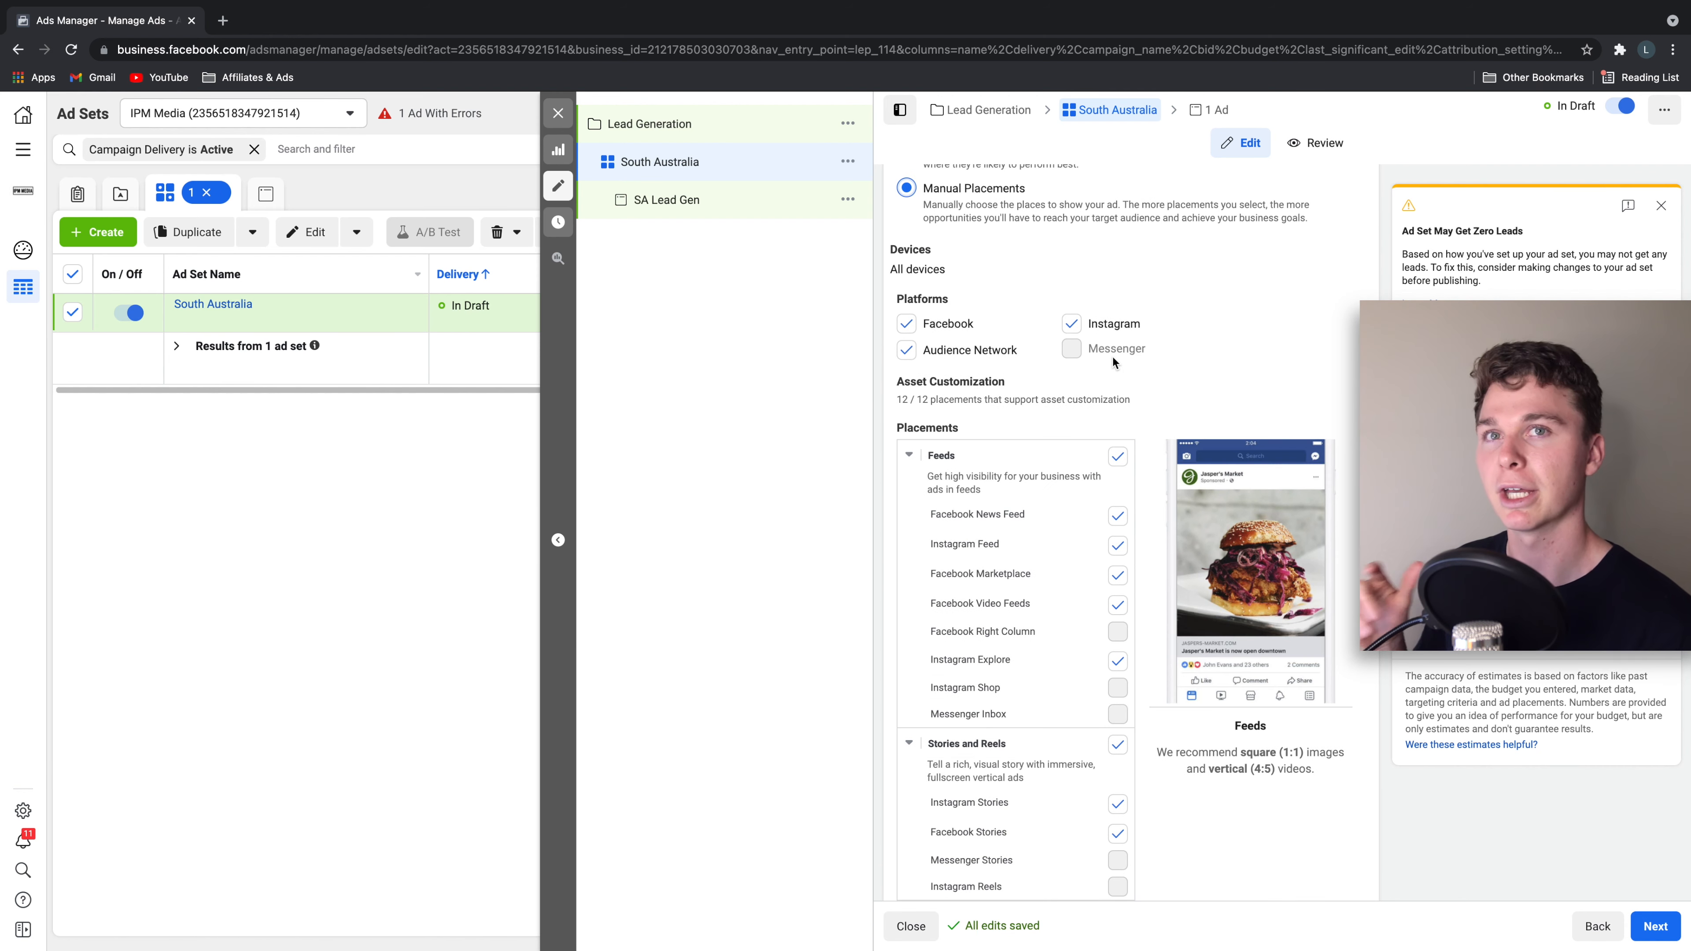
scroll(1164, 352, down, 1)
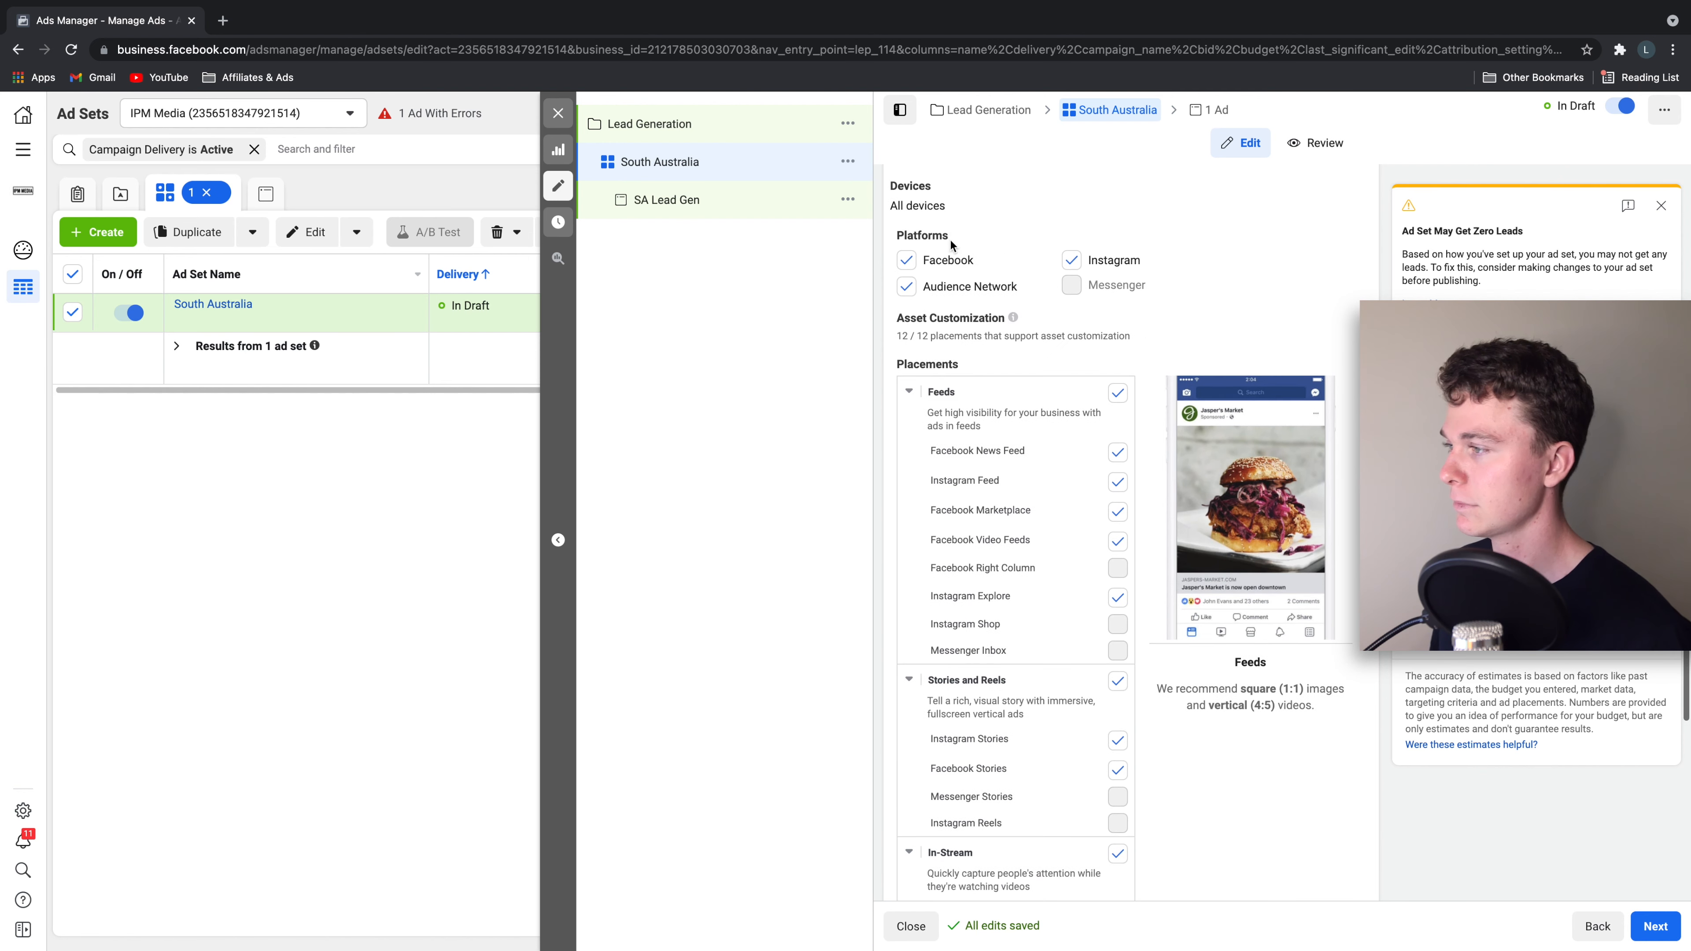
scroll(1132, 286, up, 3)
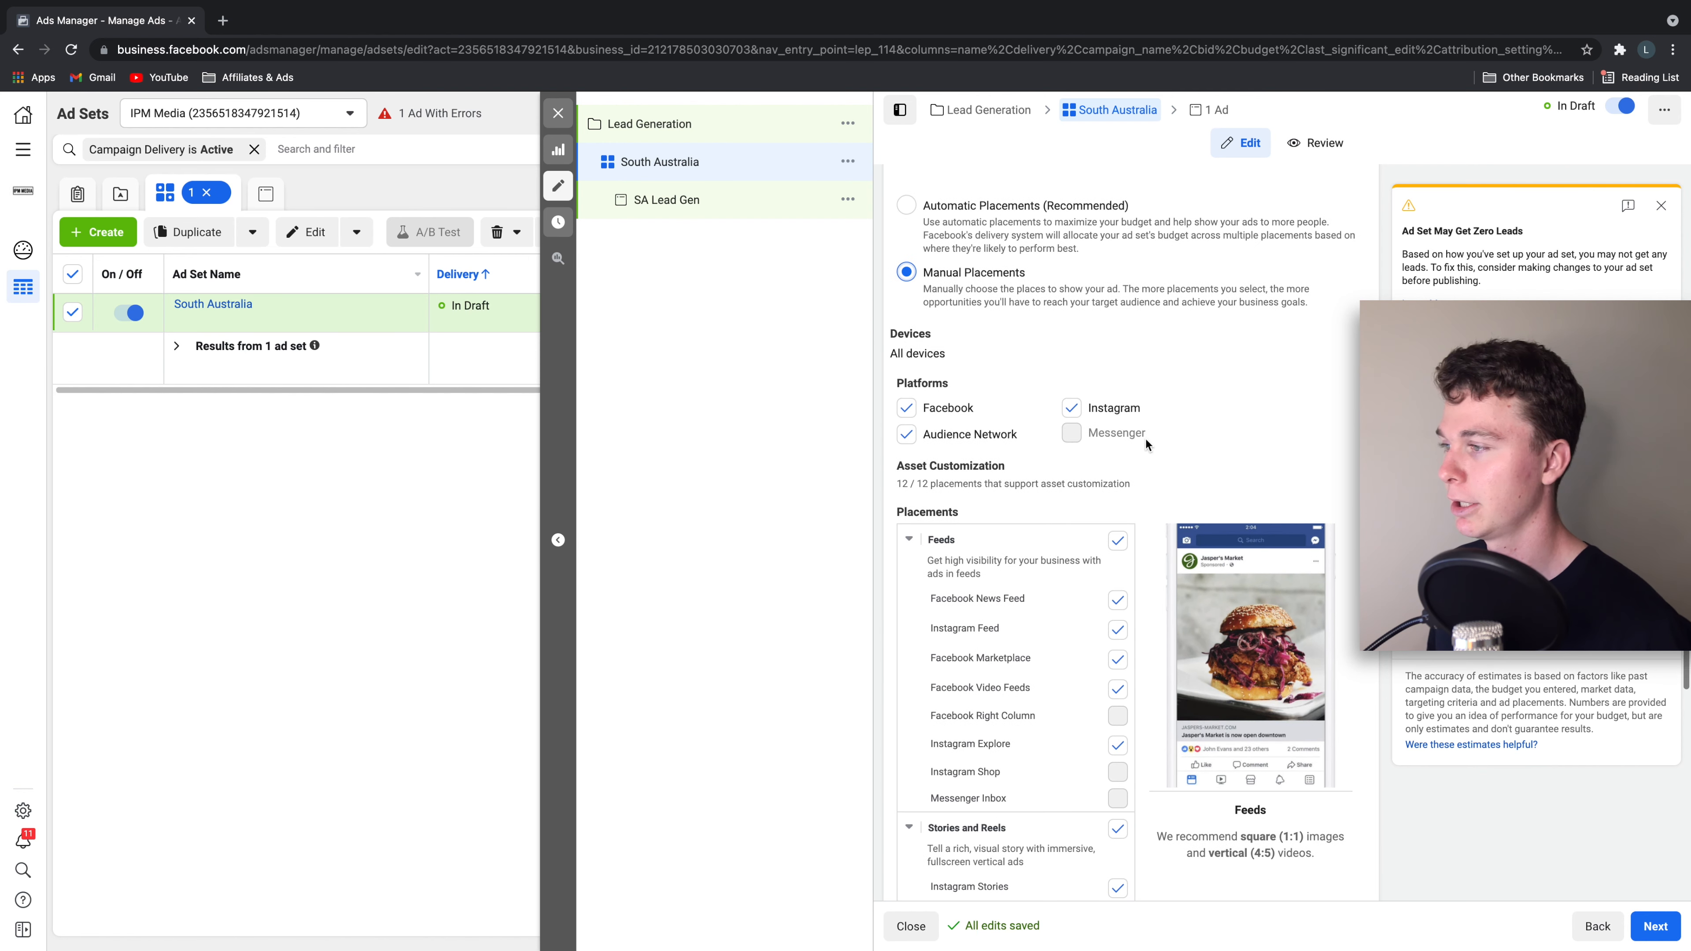
scroll(1144, 439, down, 2)
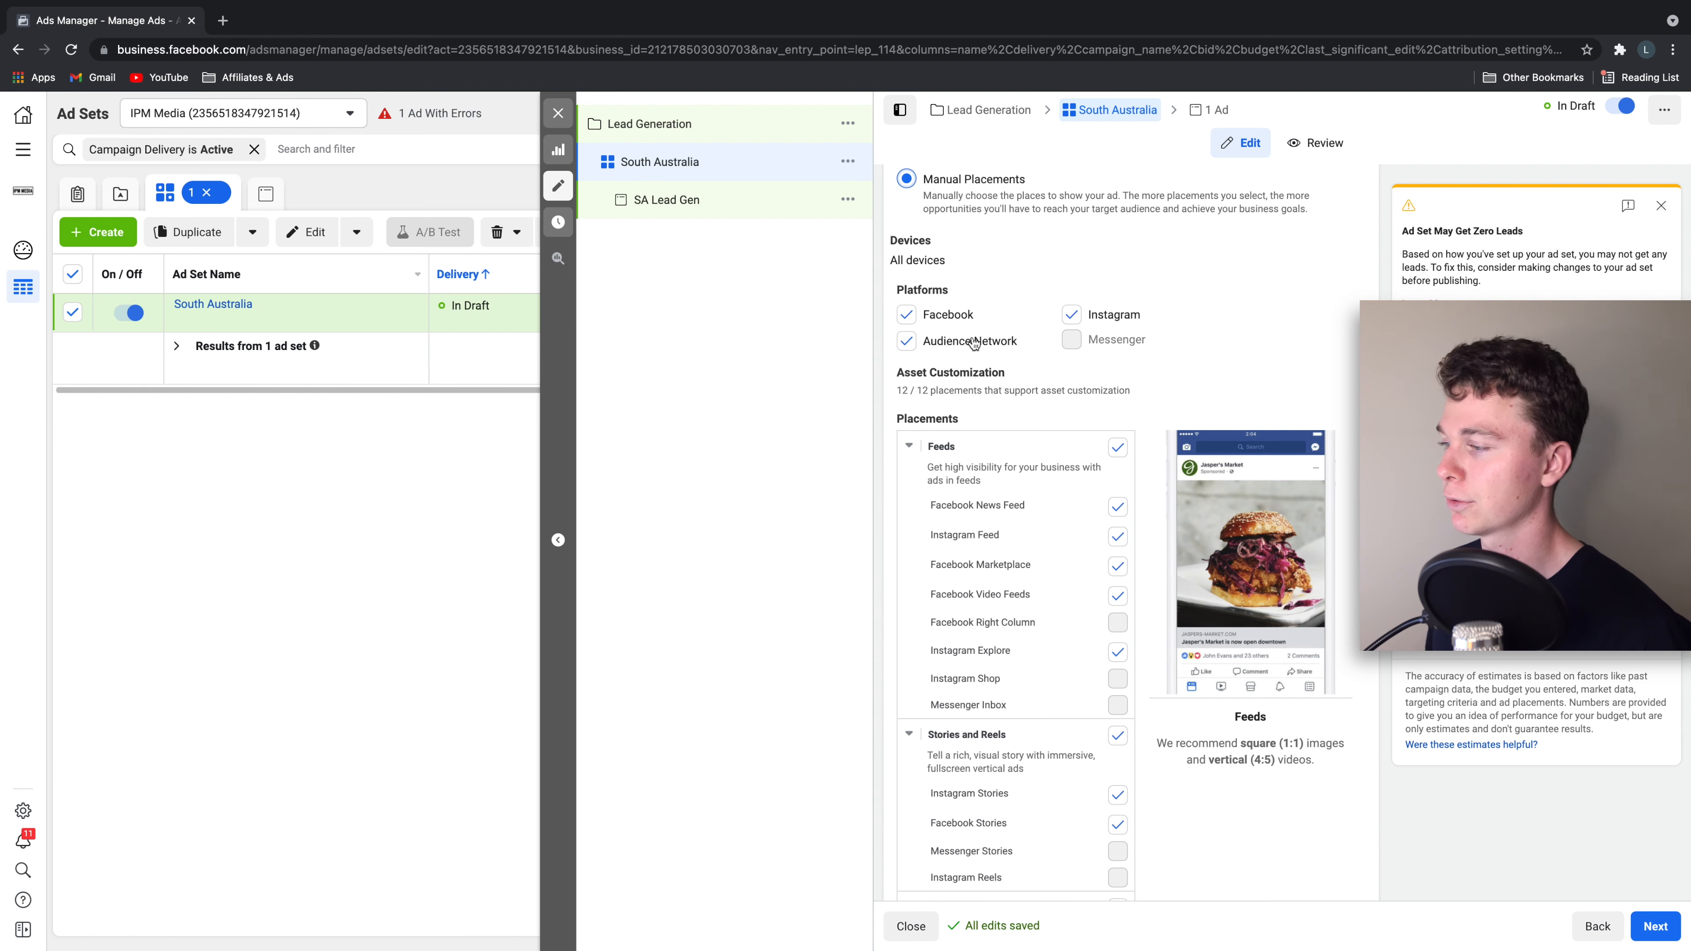
scroll(987, 373, down, 2)
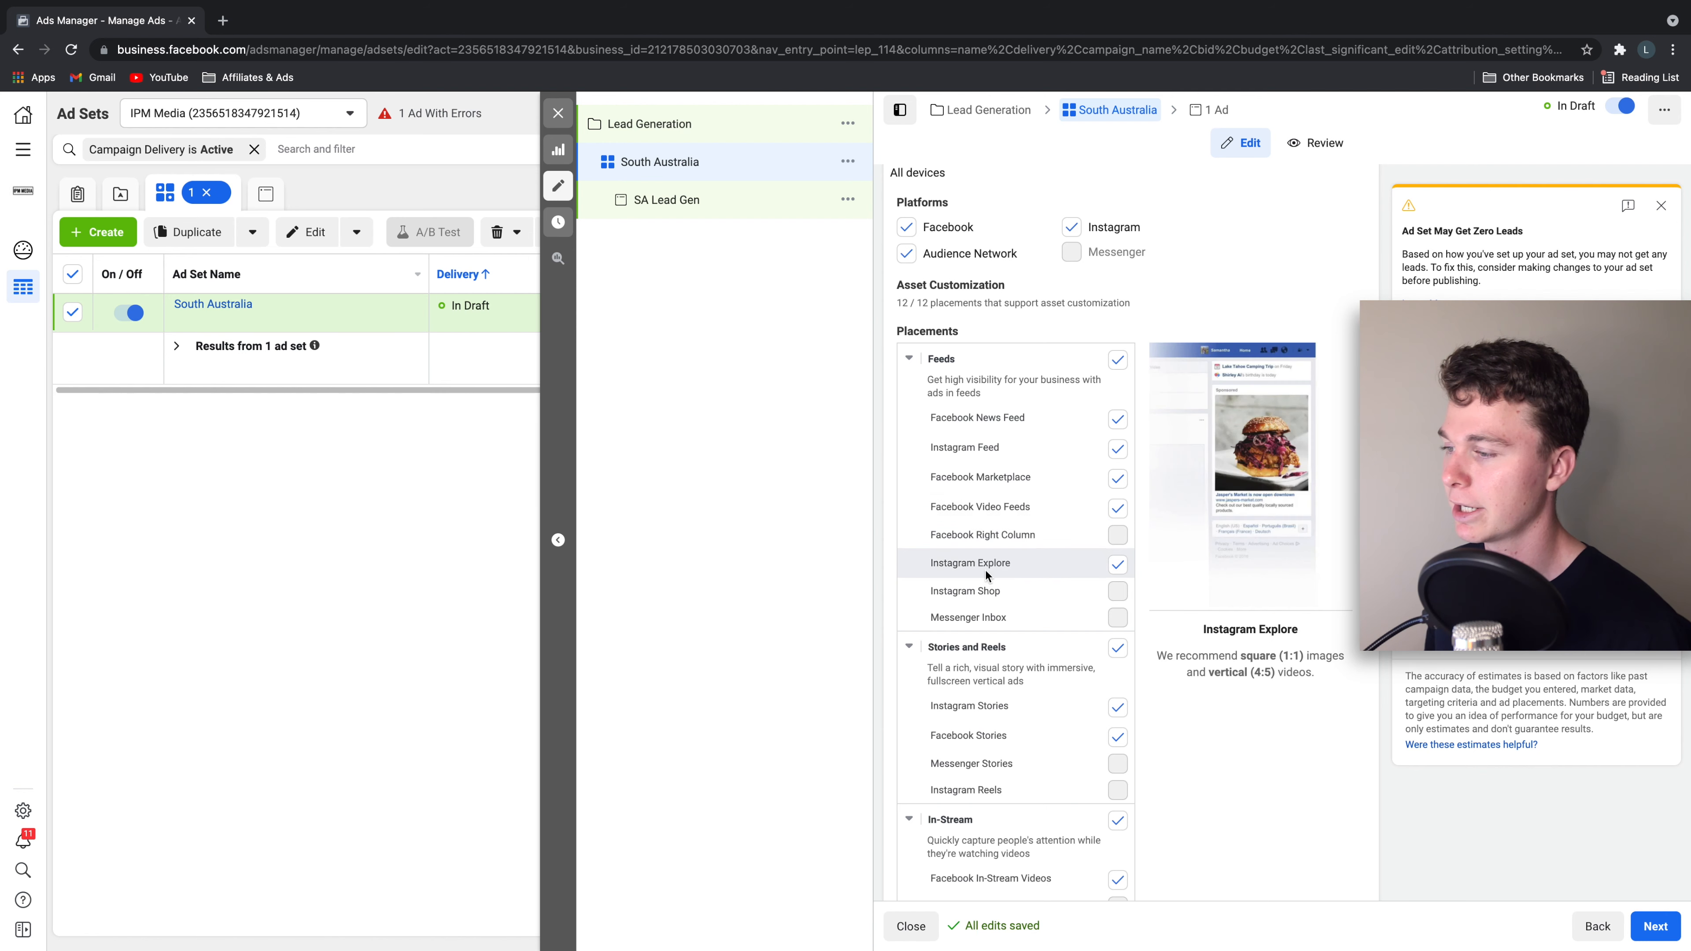
scroll(963, 733, down, 4)
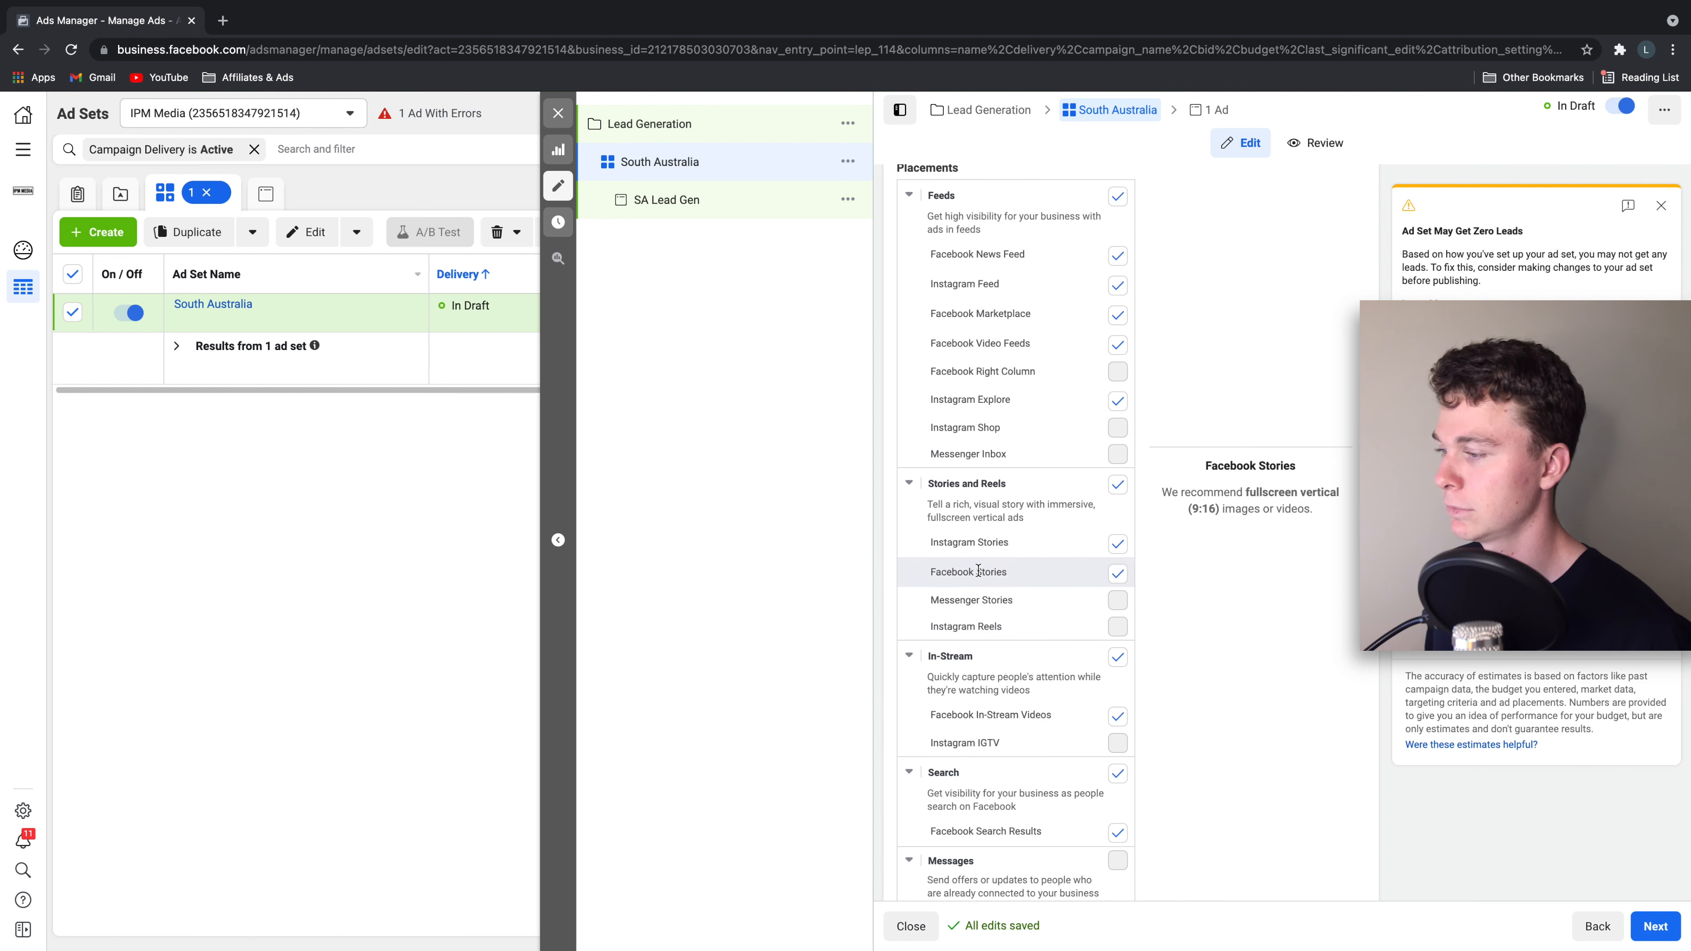
scroll(972, 560, down, 10)
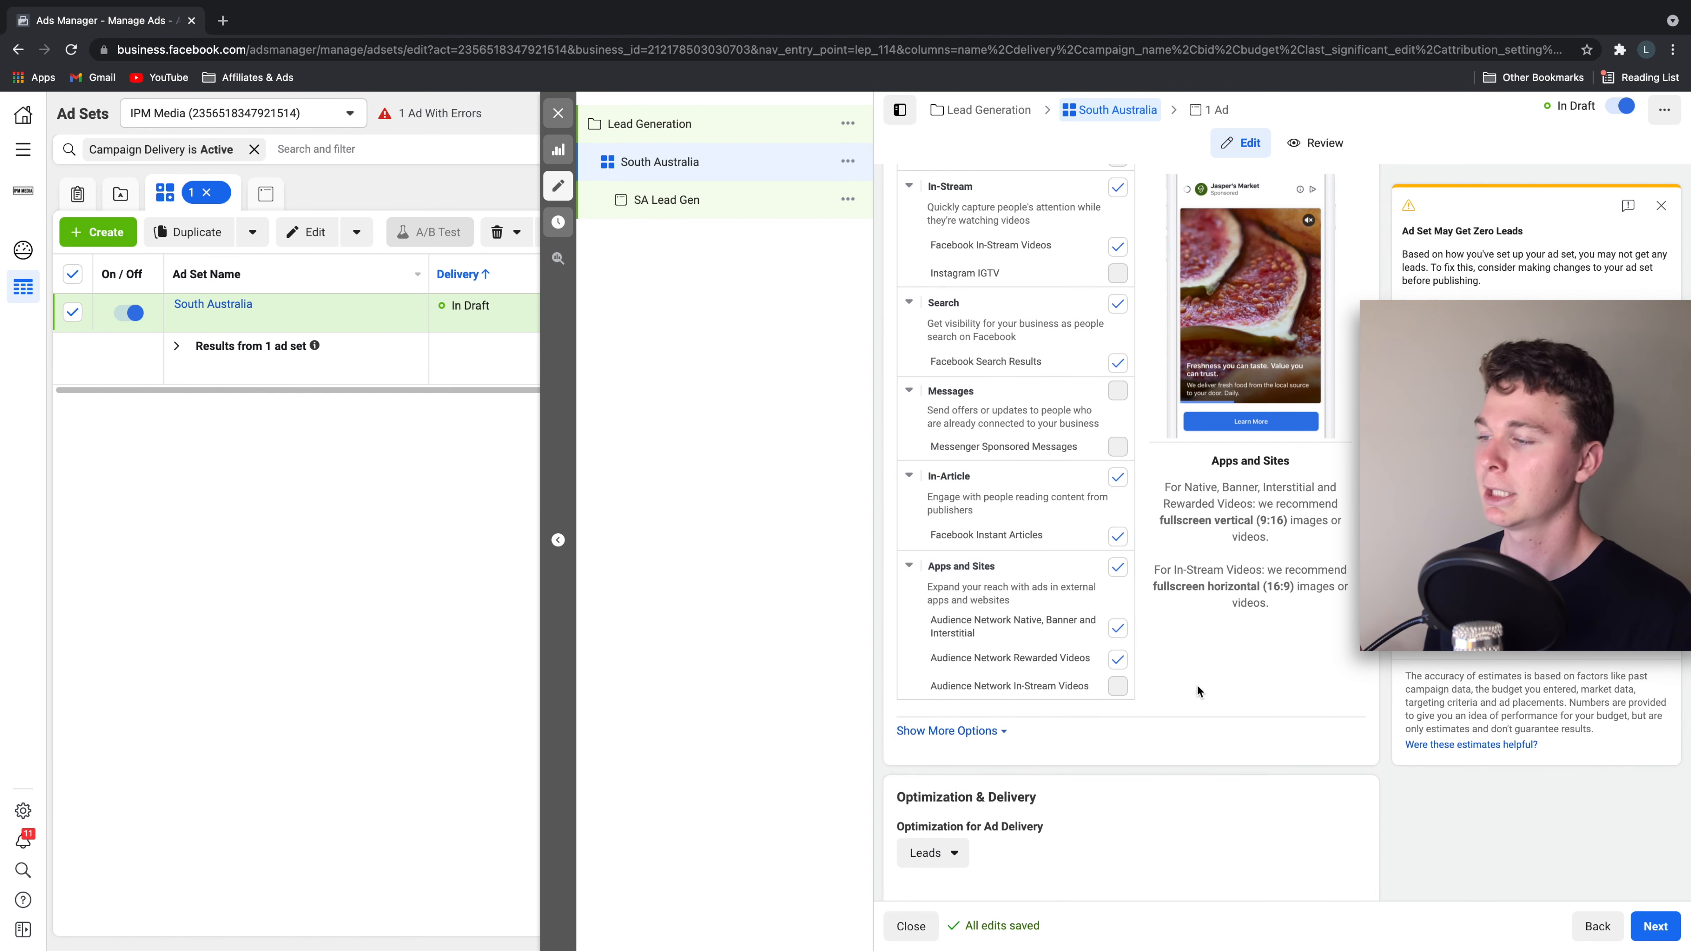
scroll(1205, 677, up, 12)
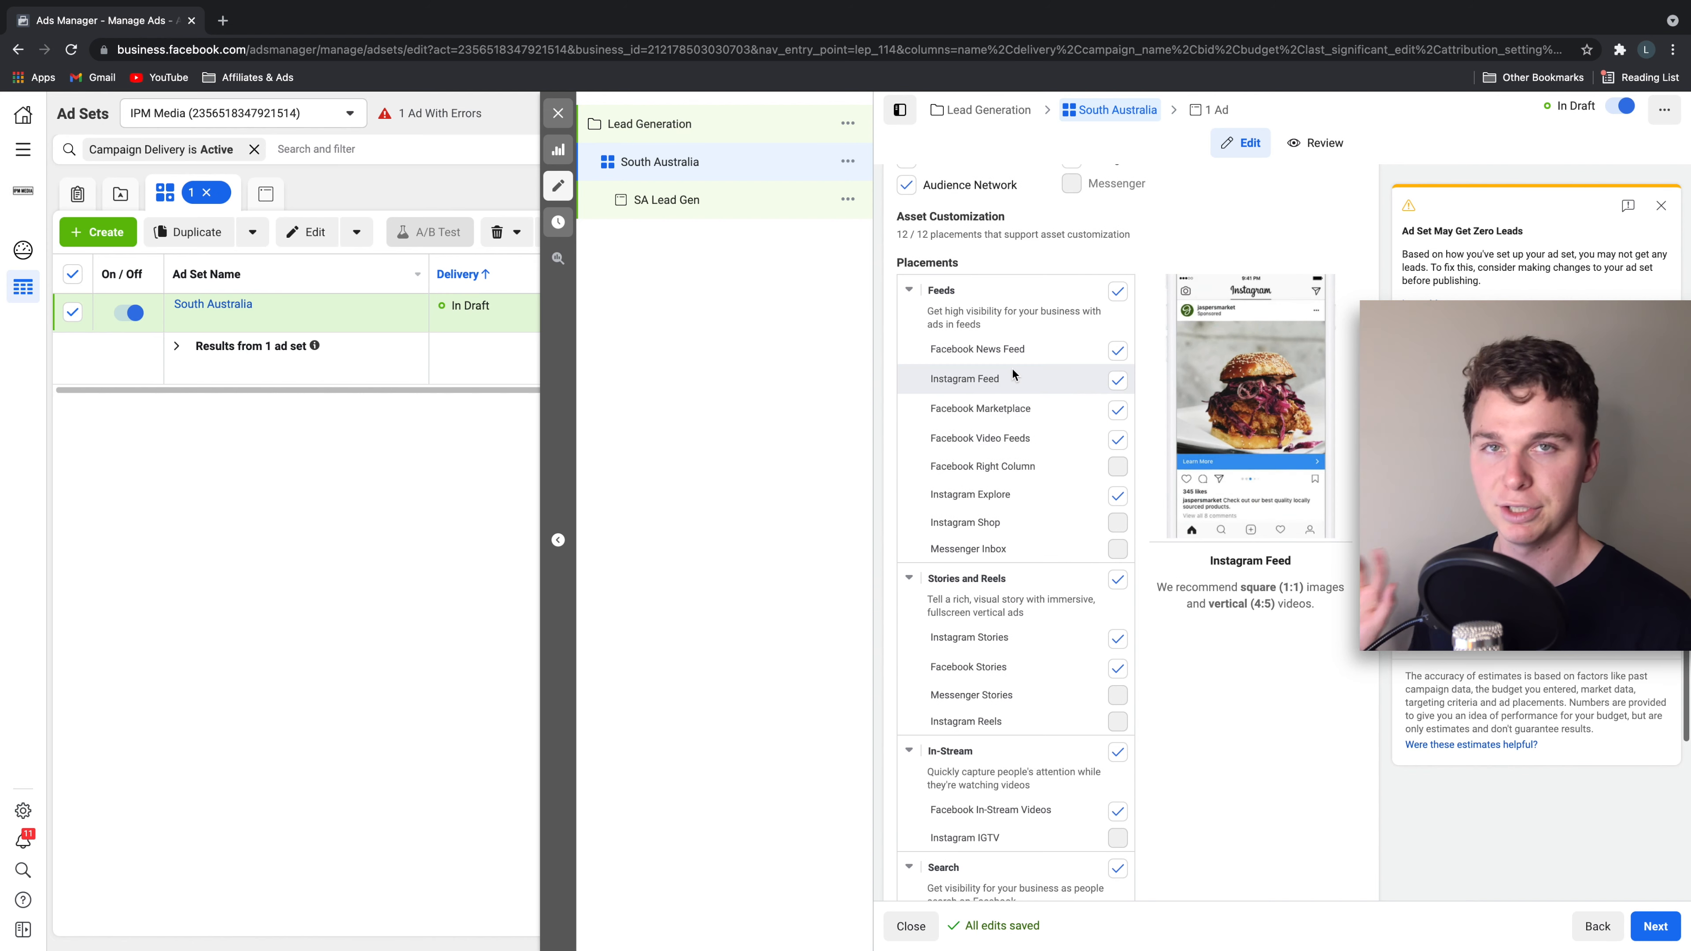
scroll(1012, 373, up, 1)
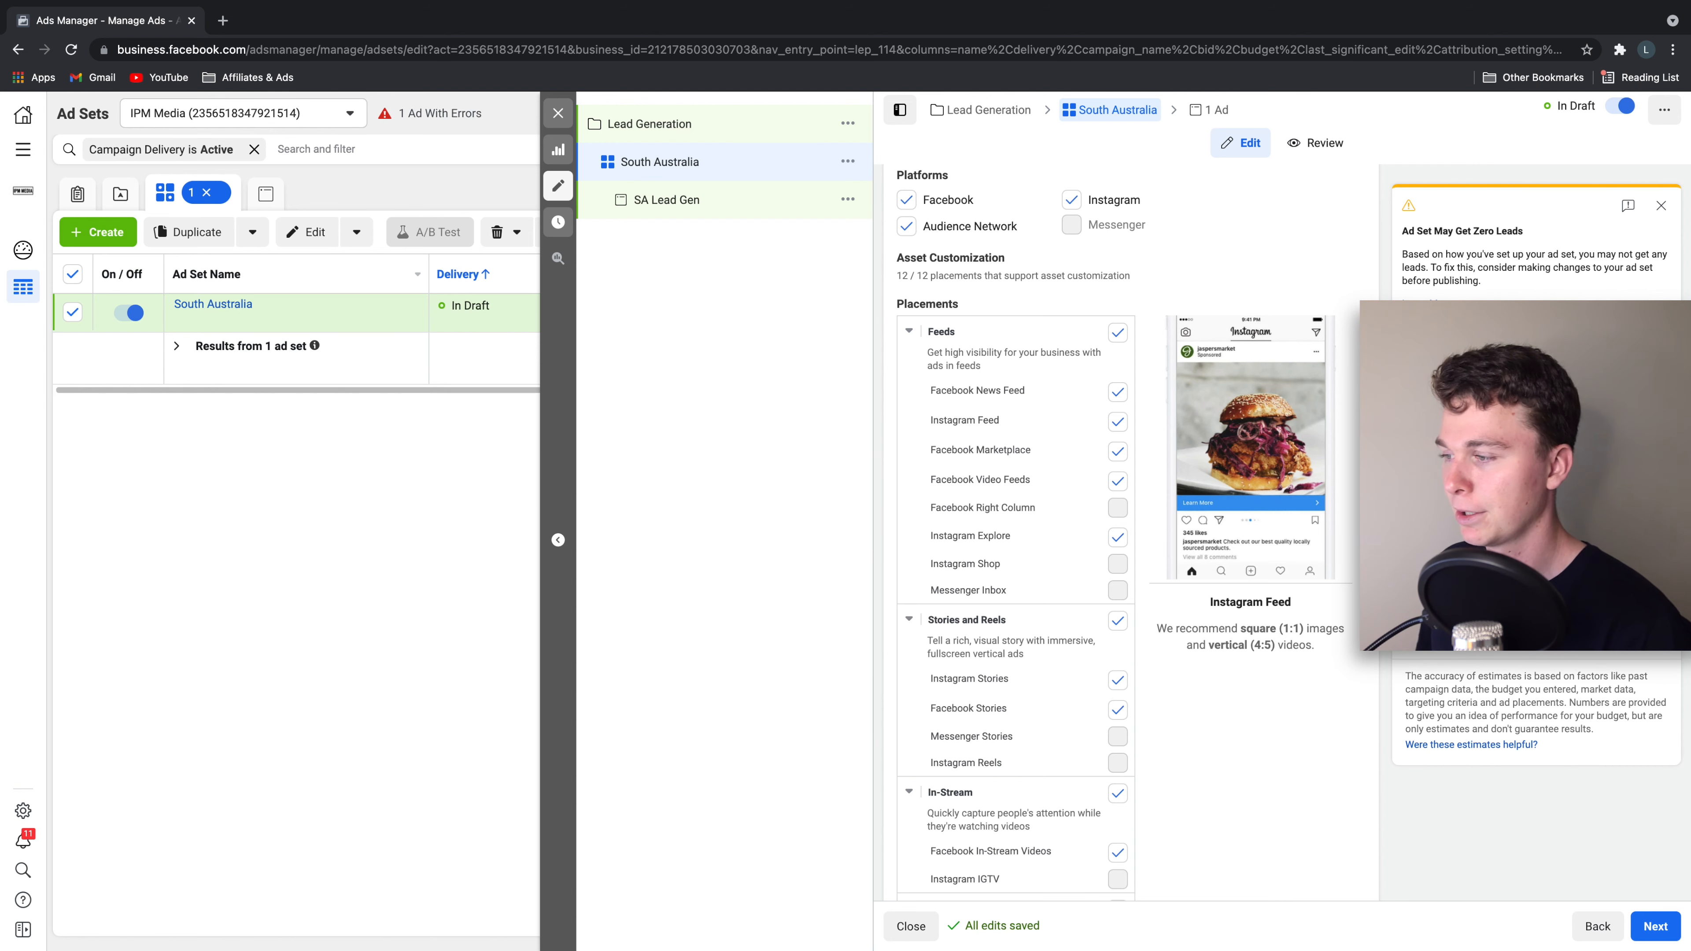
scroll(1065, 460, down, 3)
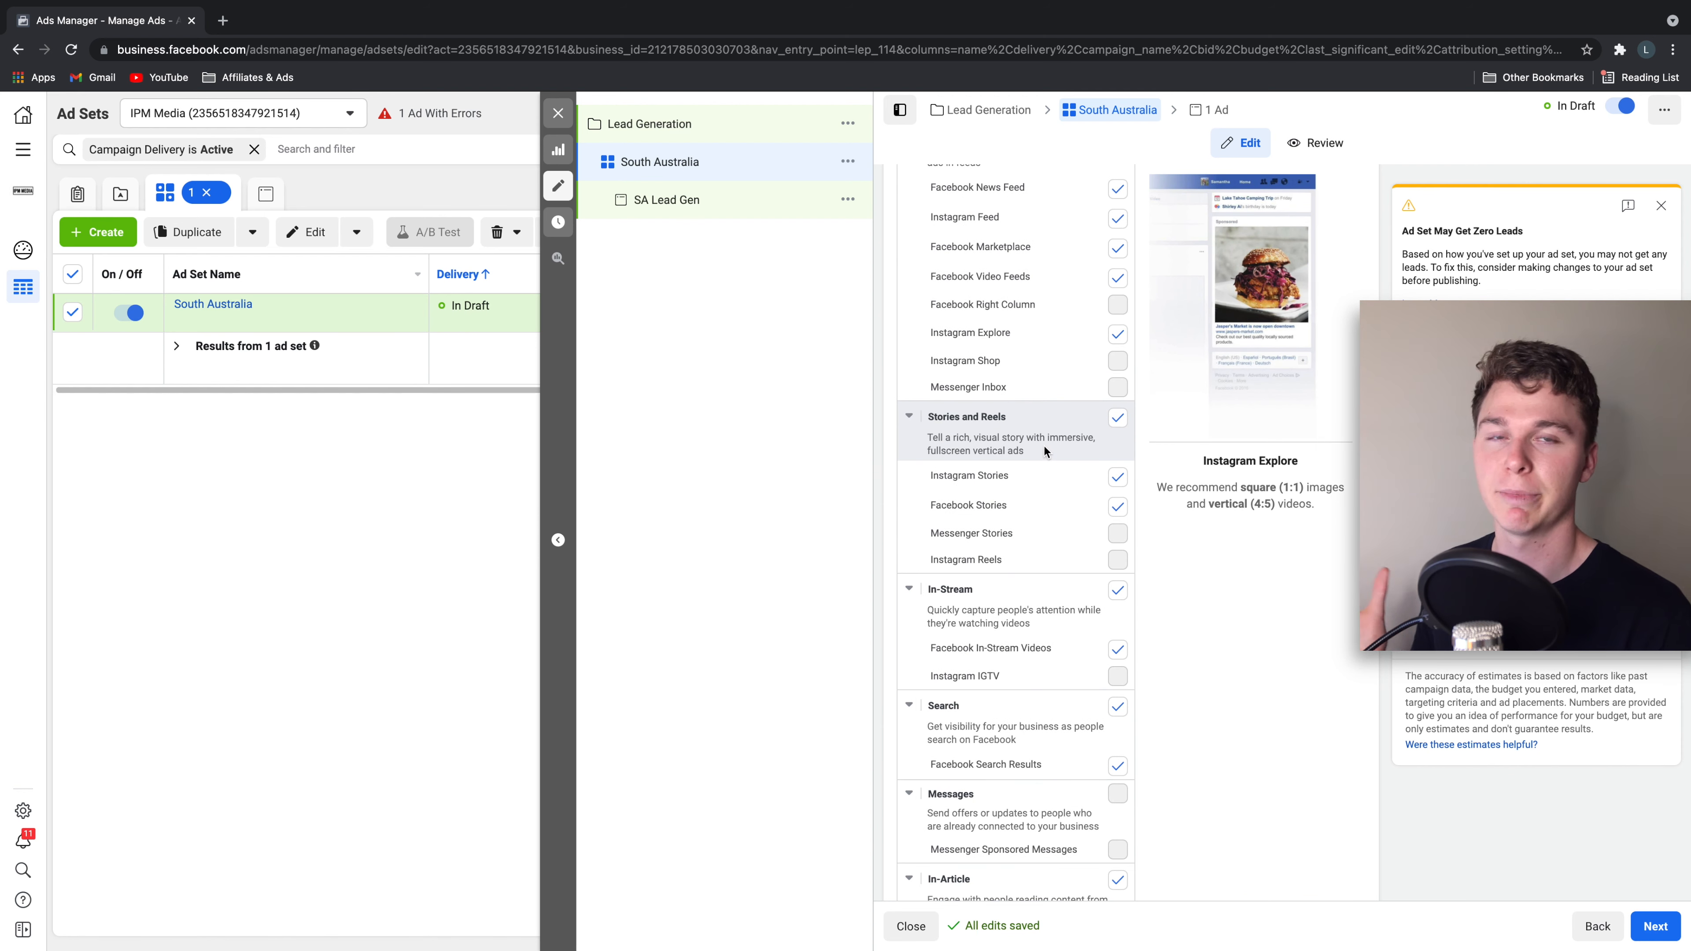
- Try Conversion Leads as the ad set's optimization for ad delivery and restore Leads
scroll(1049, 446, down, 10)
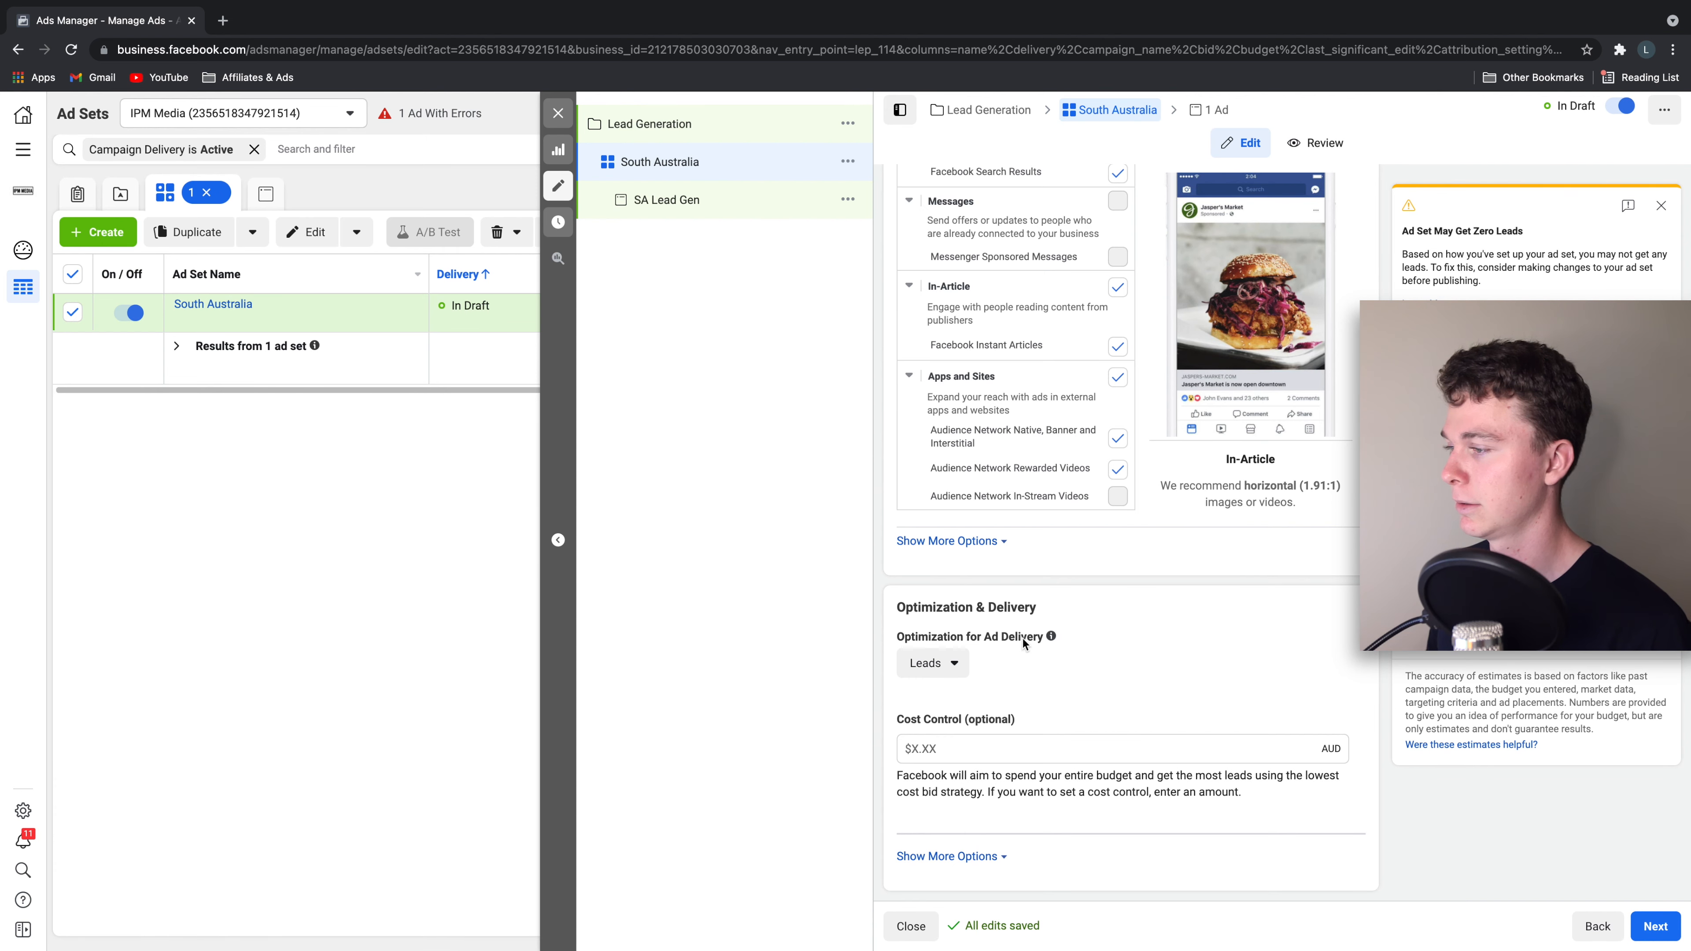
click(1119, 470)
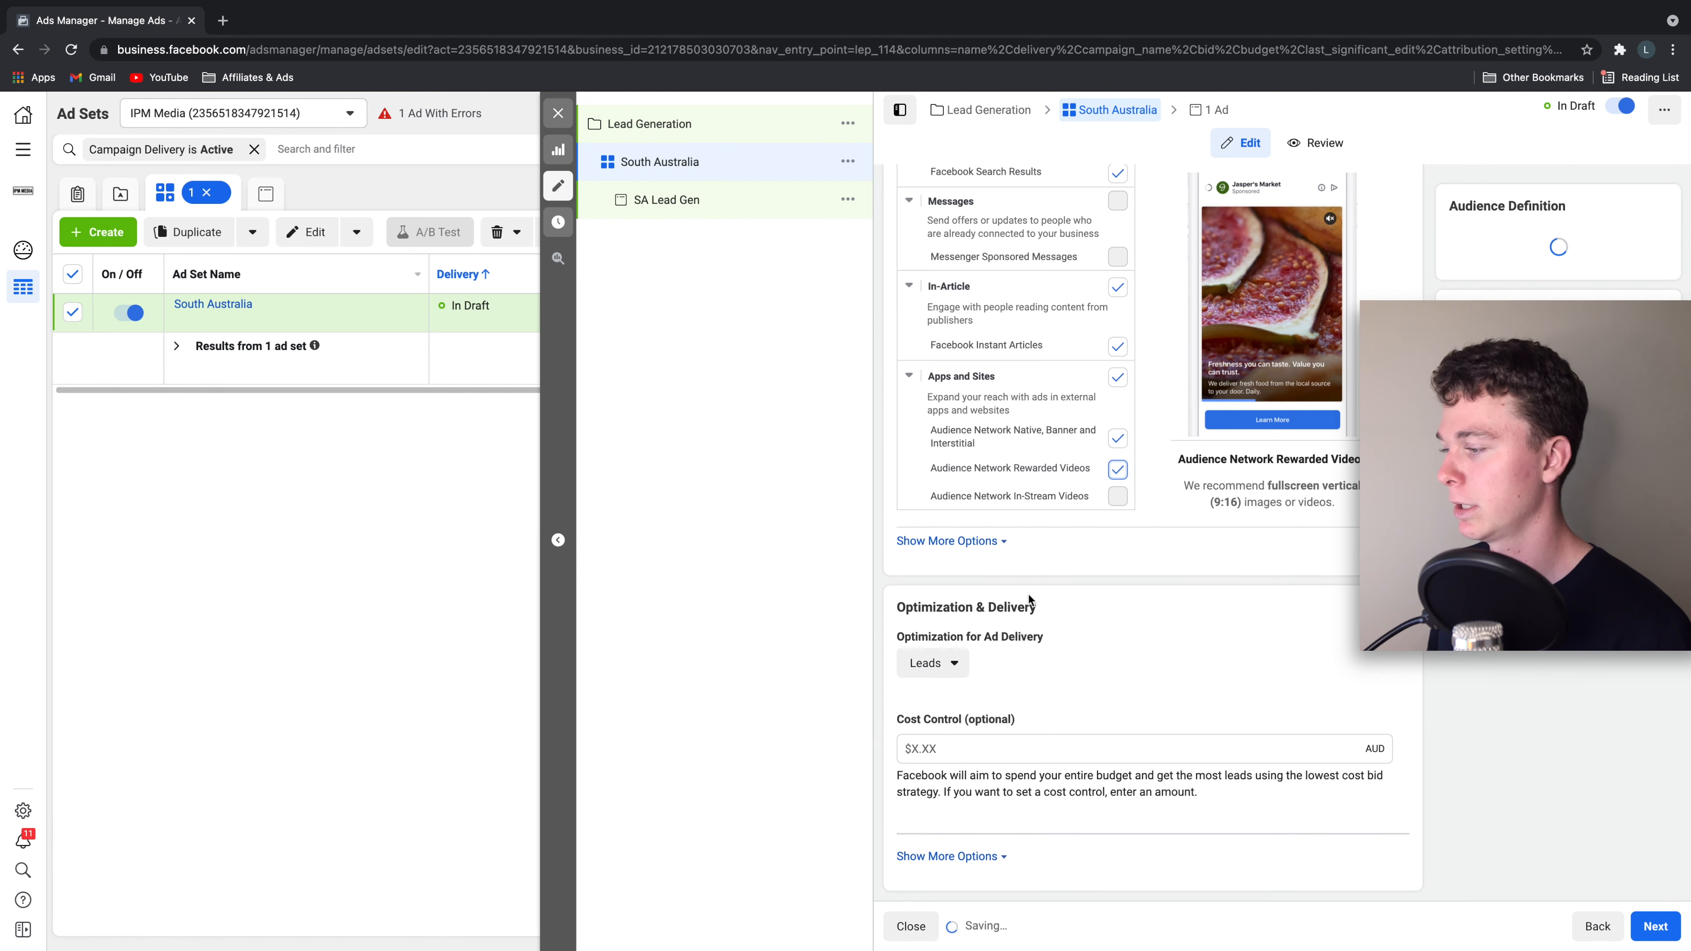
click(932, 663)
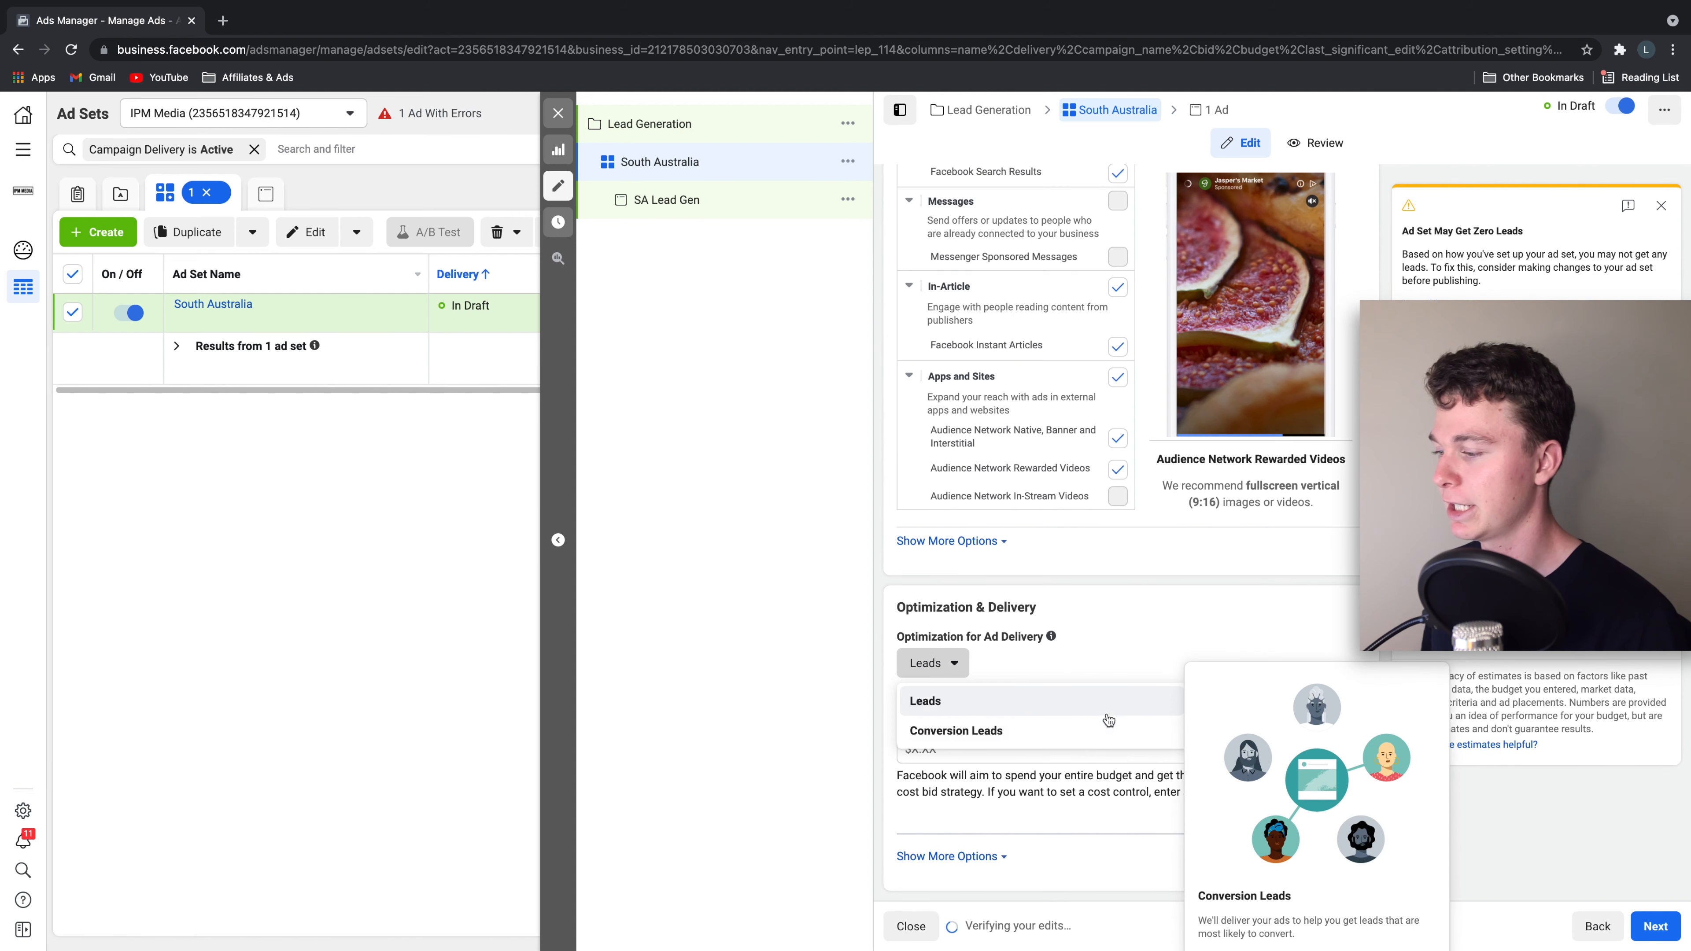
click(1162, 643)
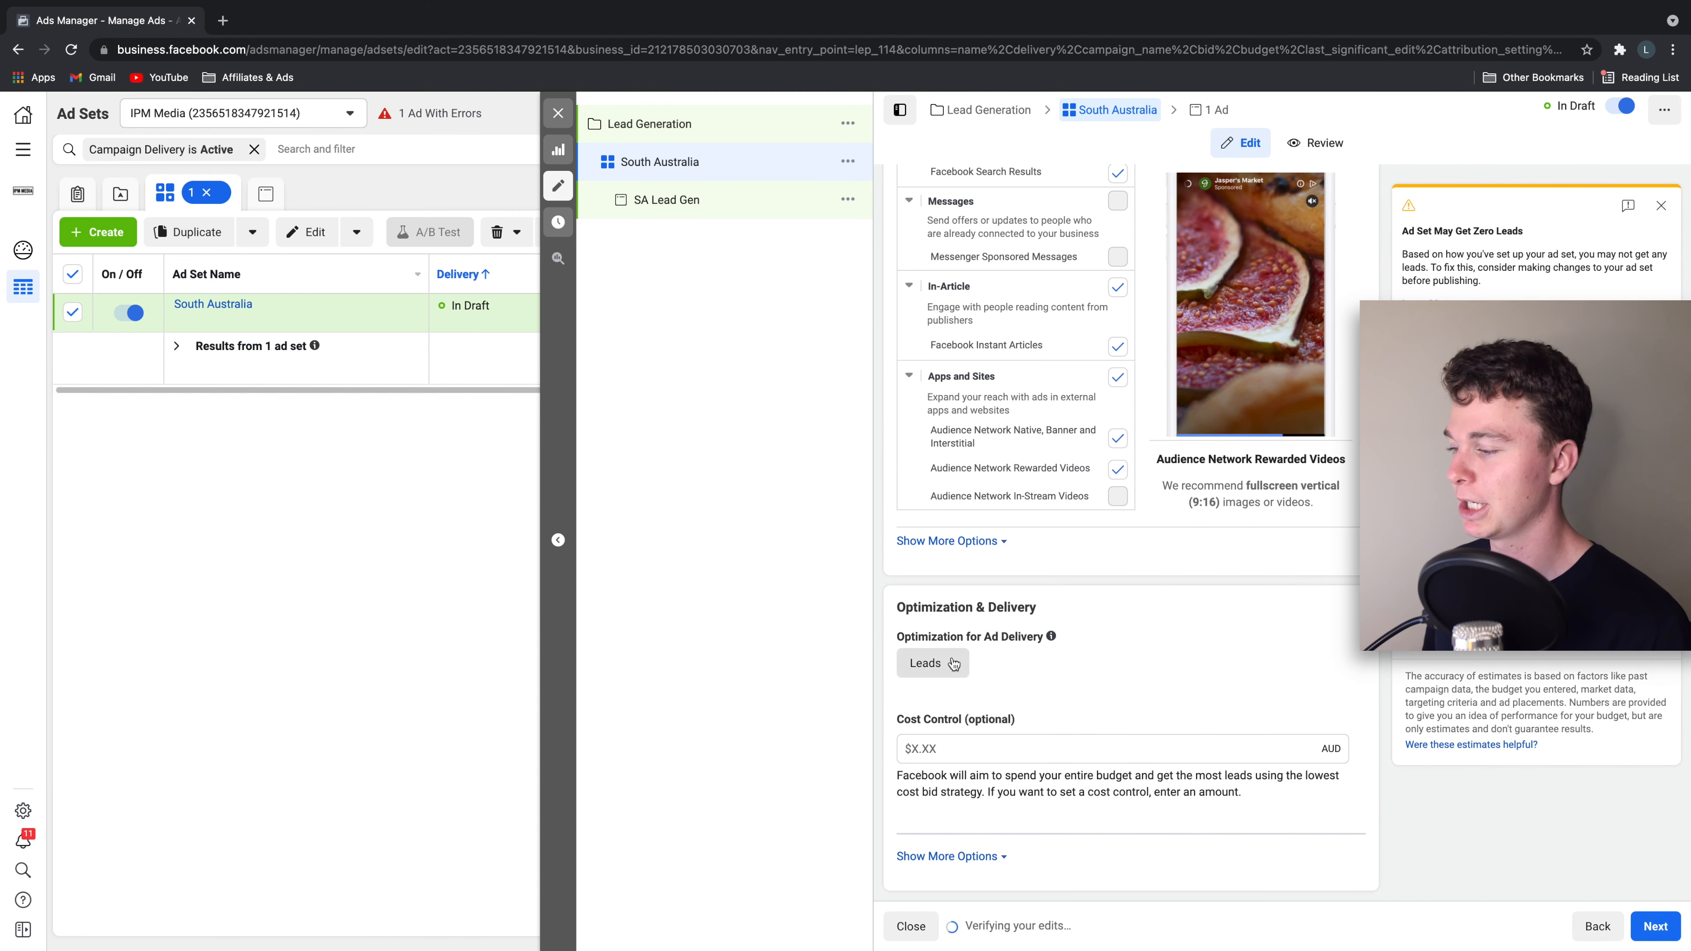
click(955, 664)
click(956, 730)
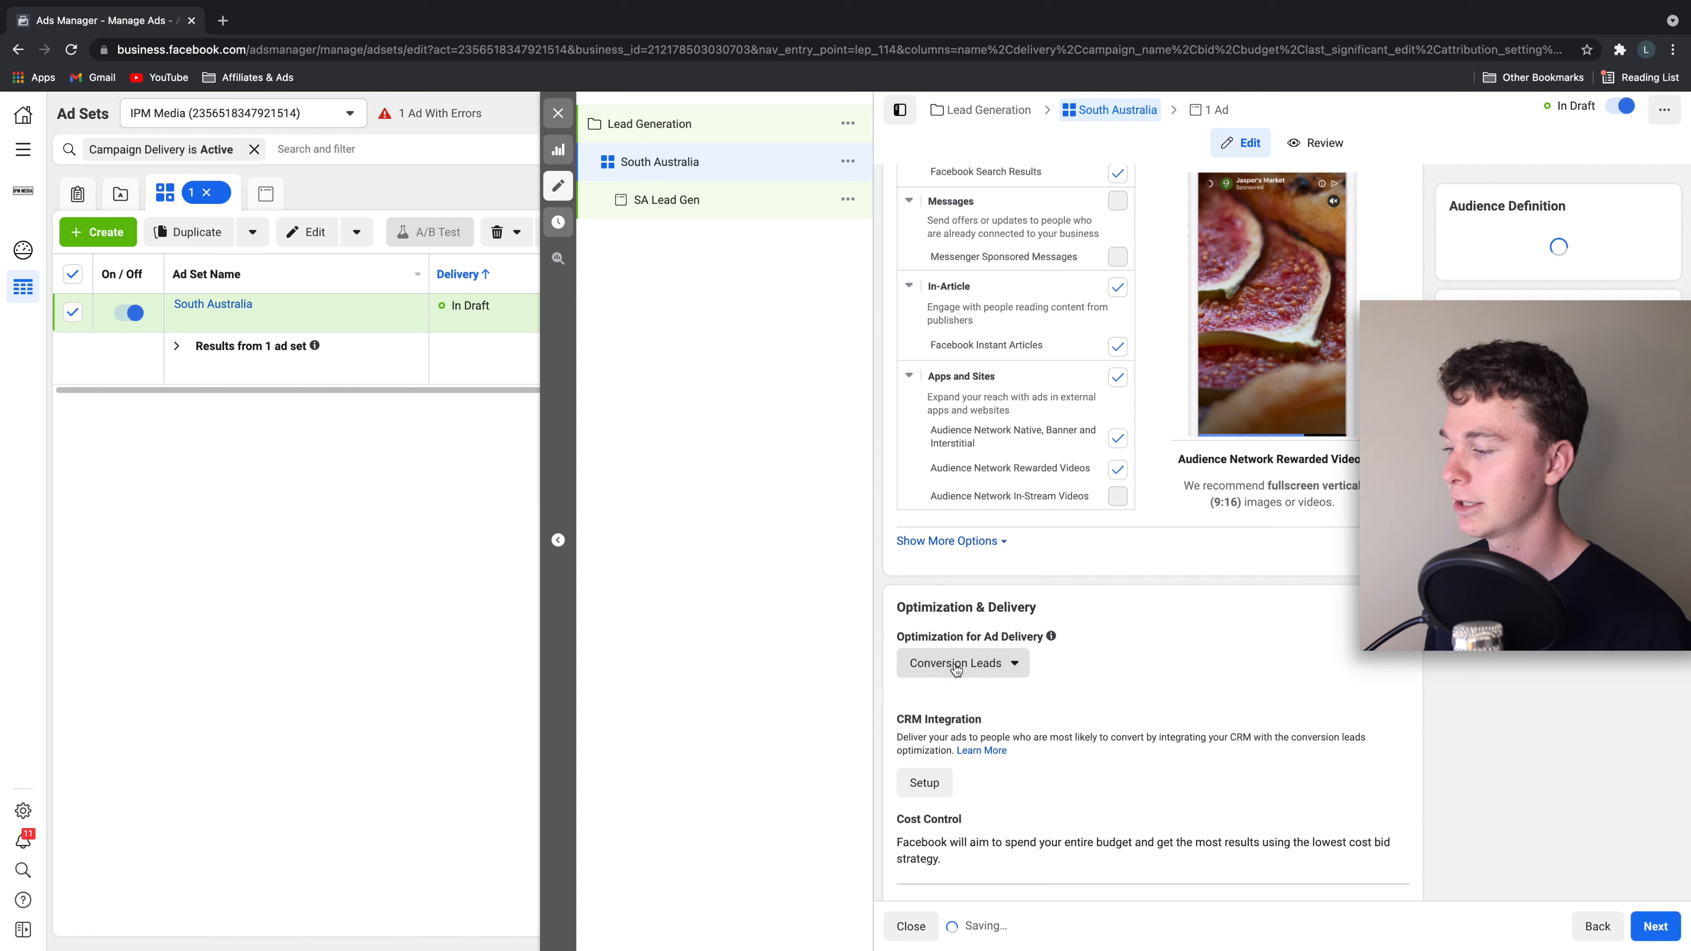
click(962, 665)
click(978, 701)
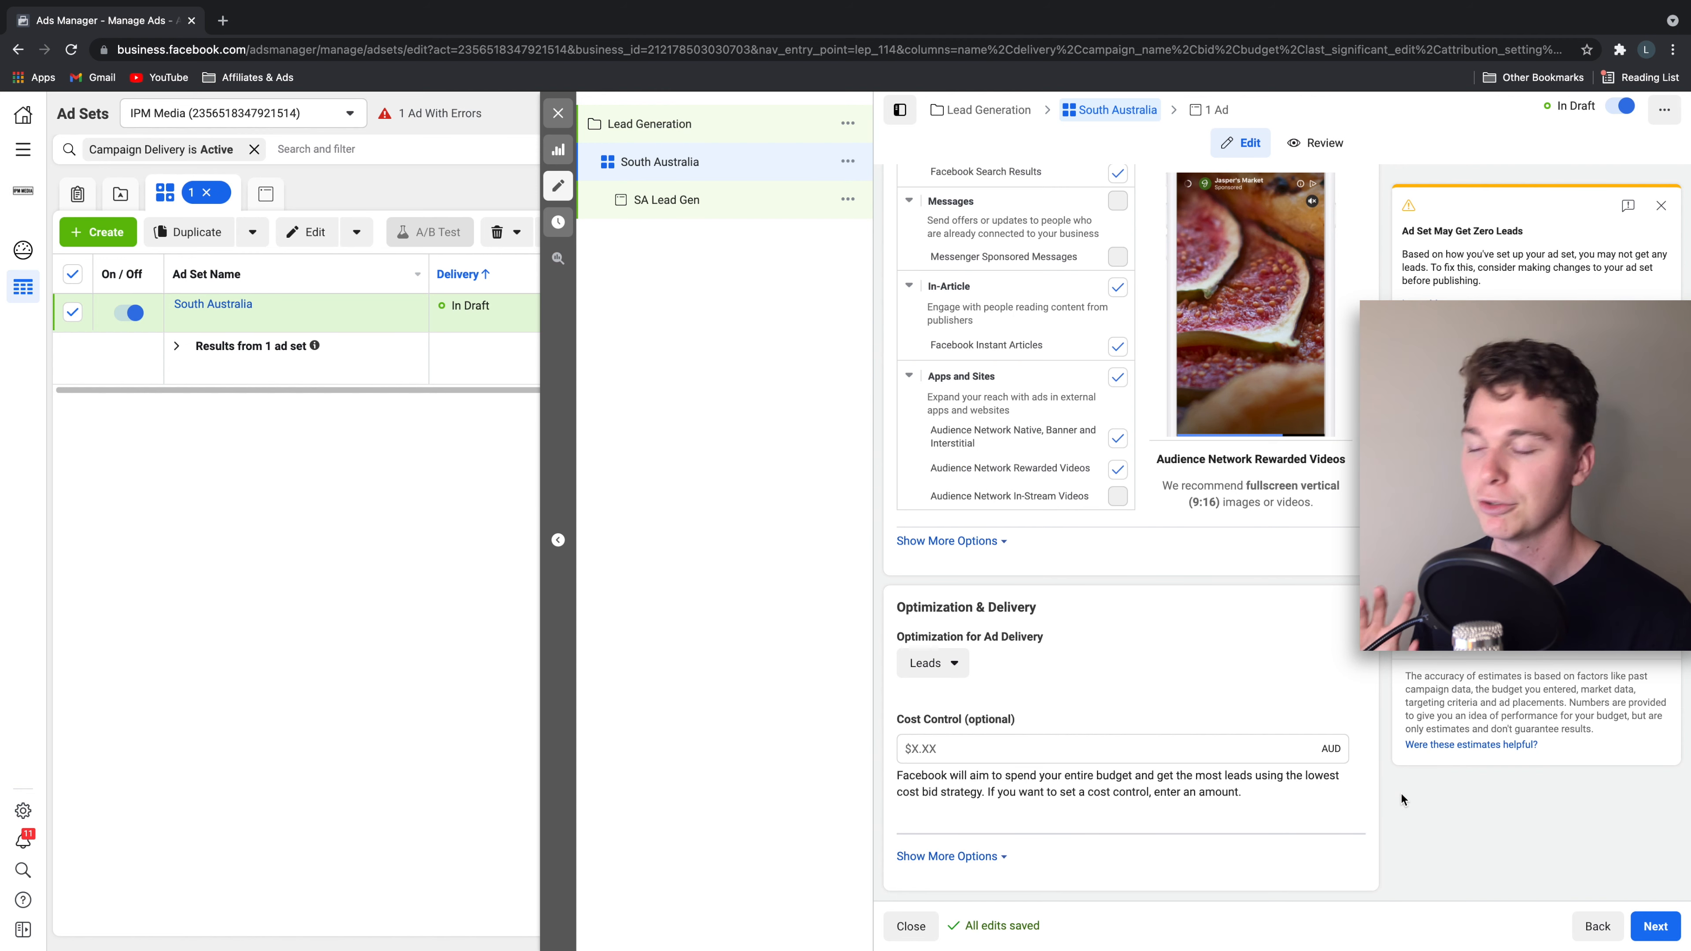
- Open the SA Lead Gen ad and review its name, Facebook Page, Instagram account and branded content settings
click(699, 194)
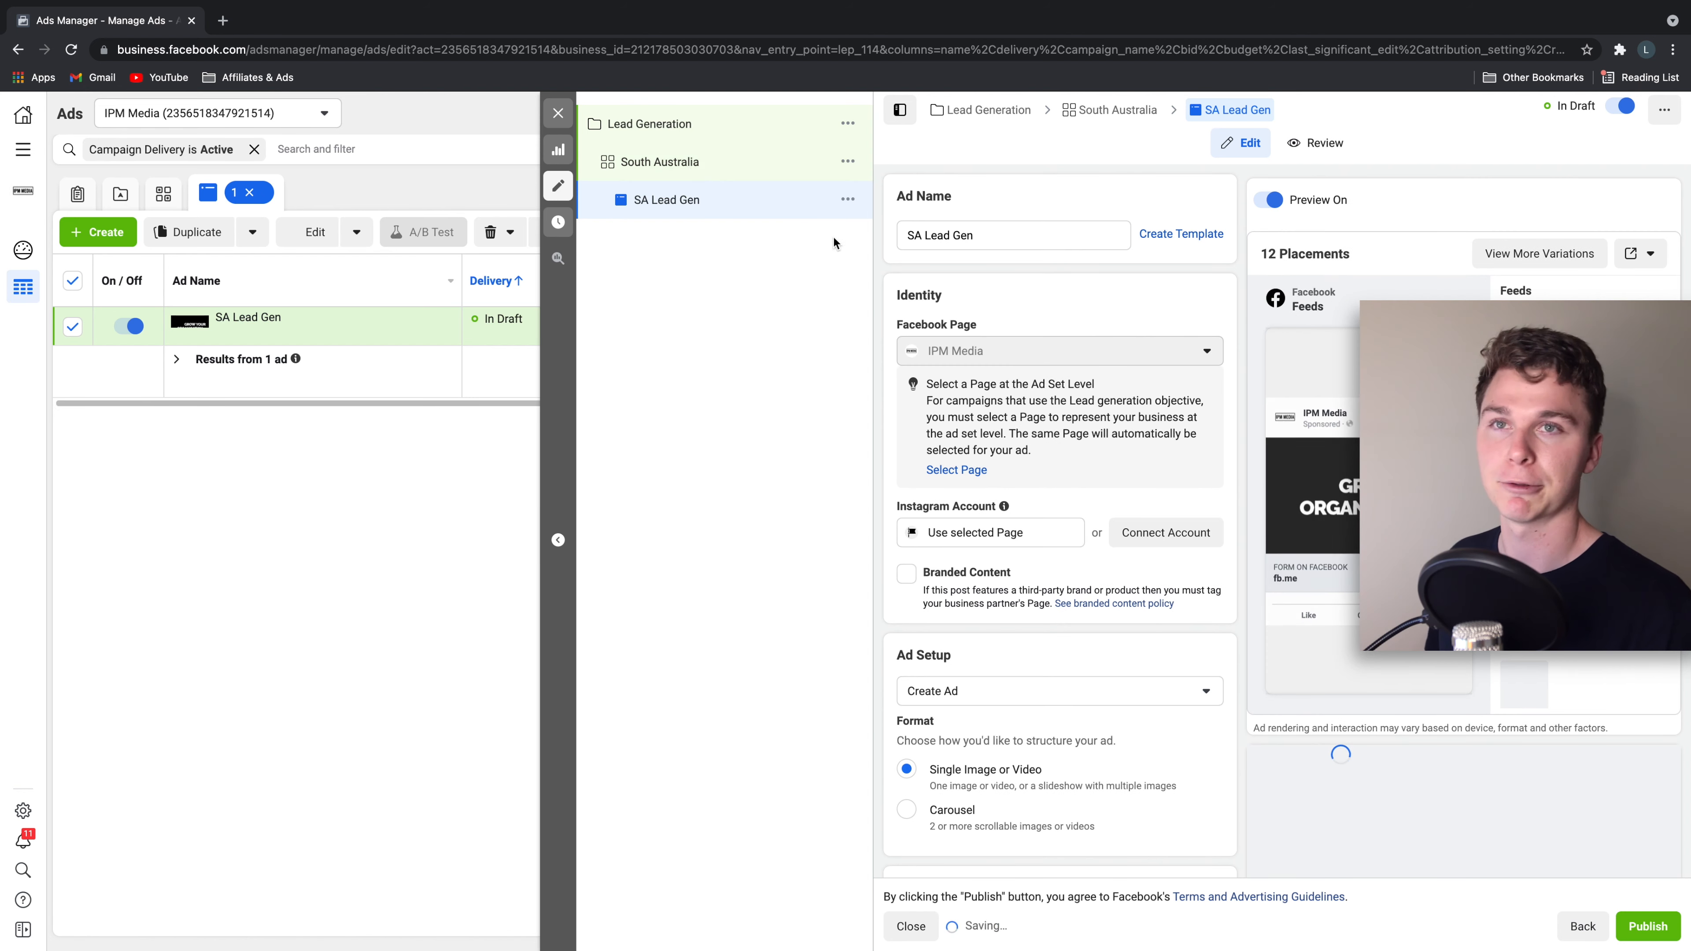
click(1064, 247)
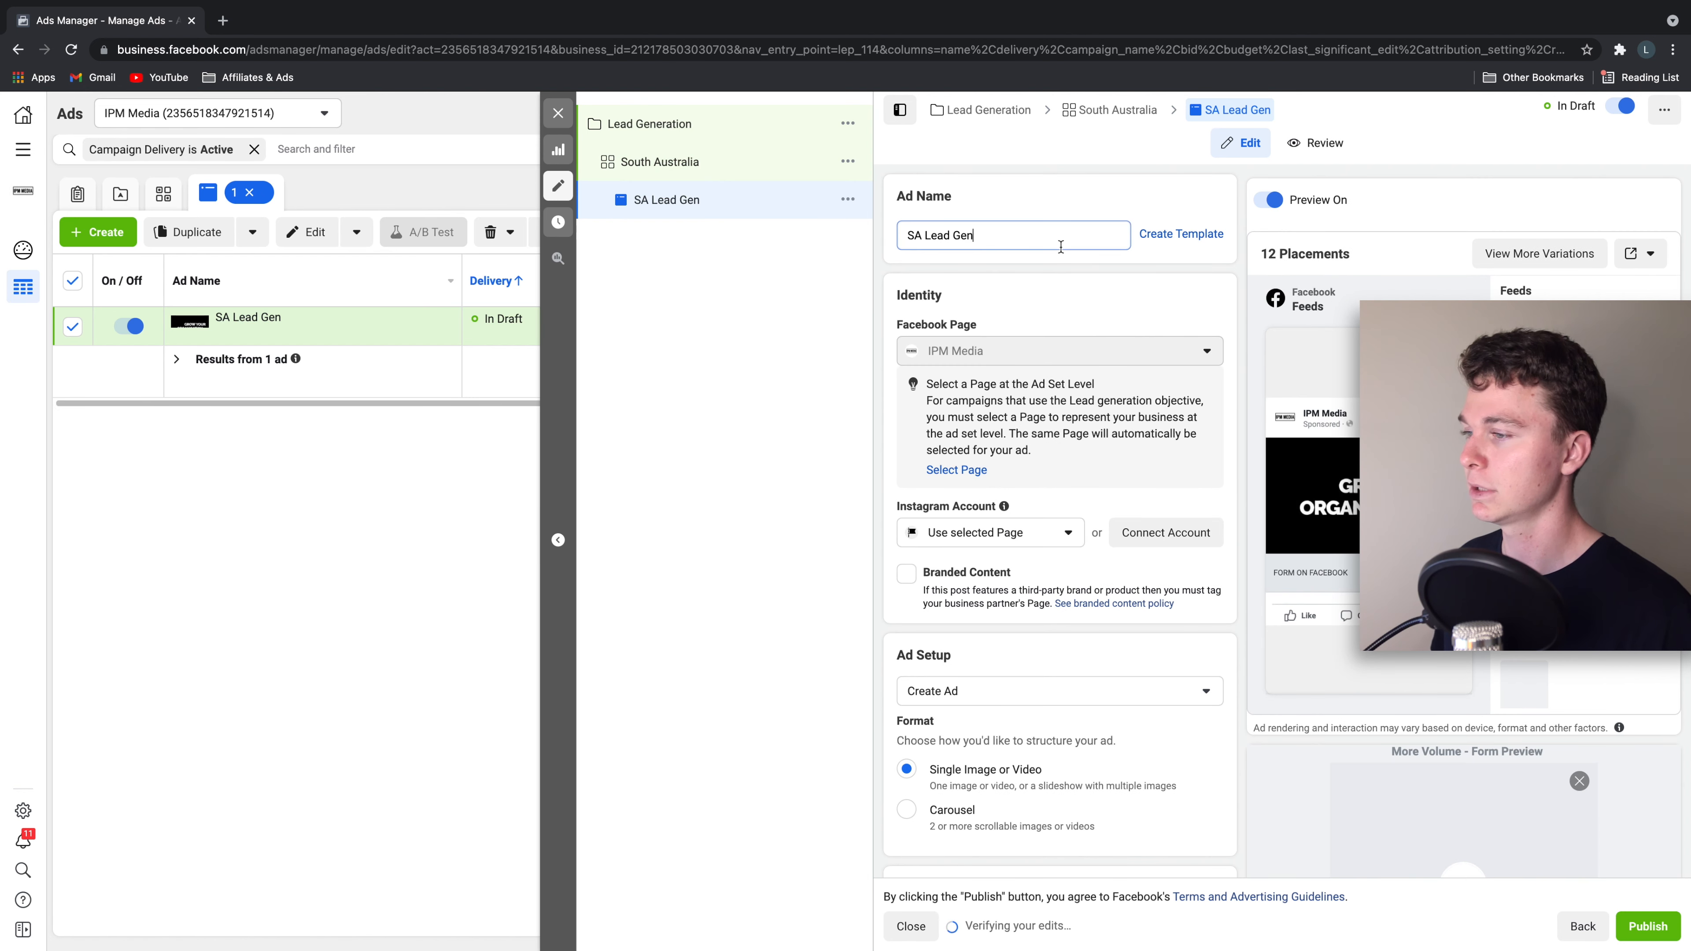
drag(1018, 233, 938, 233)
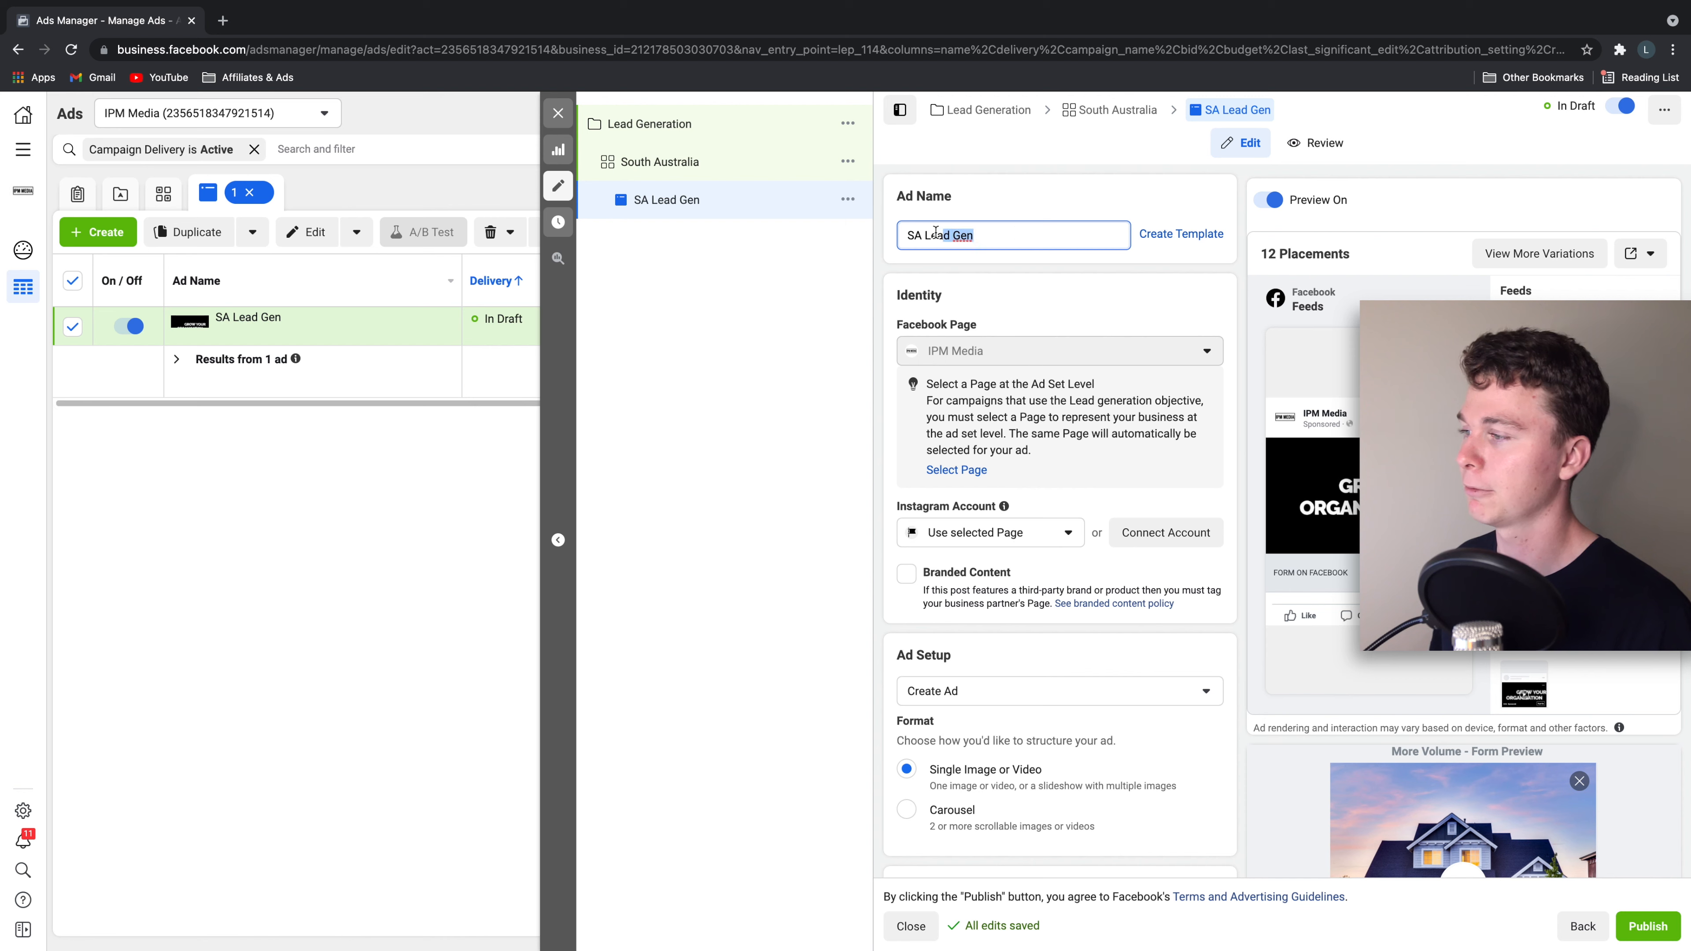
scroll(962, 238, down, 2)
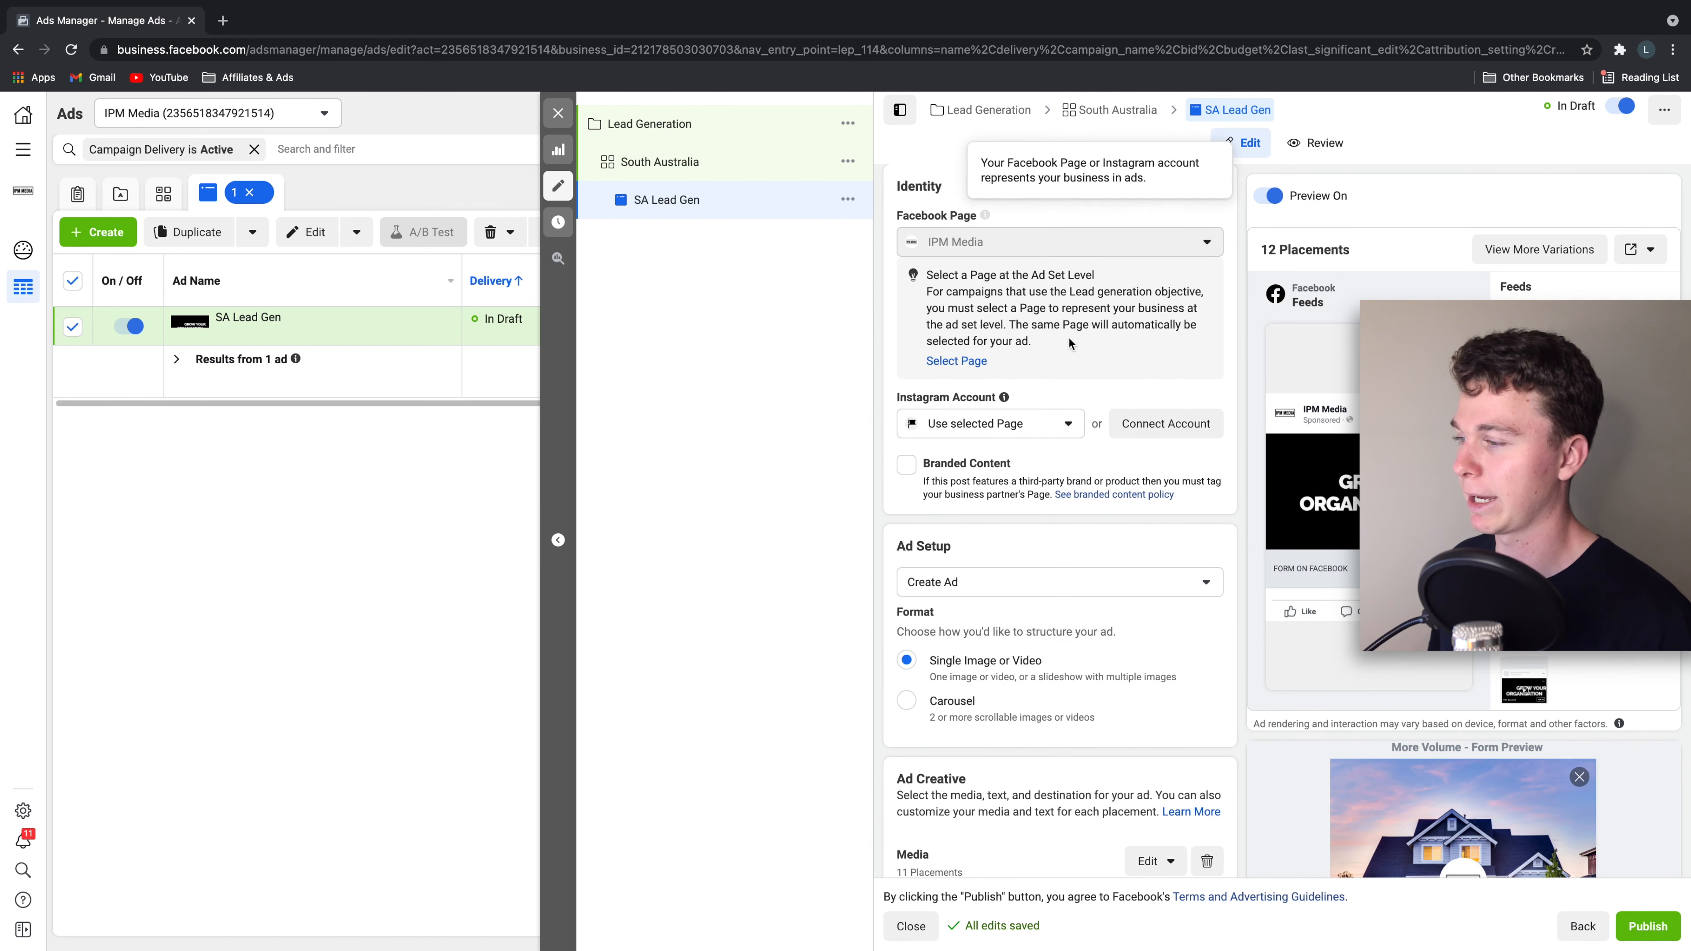
click(1012, 427)
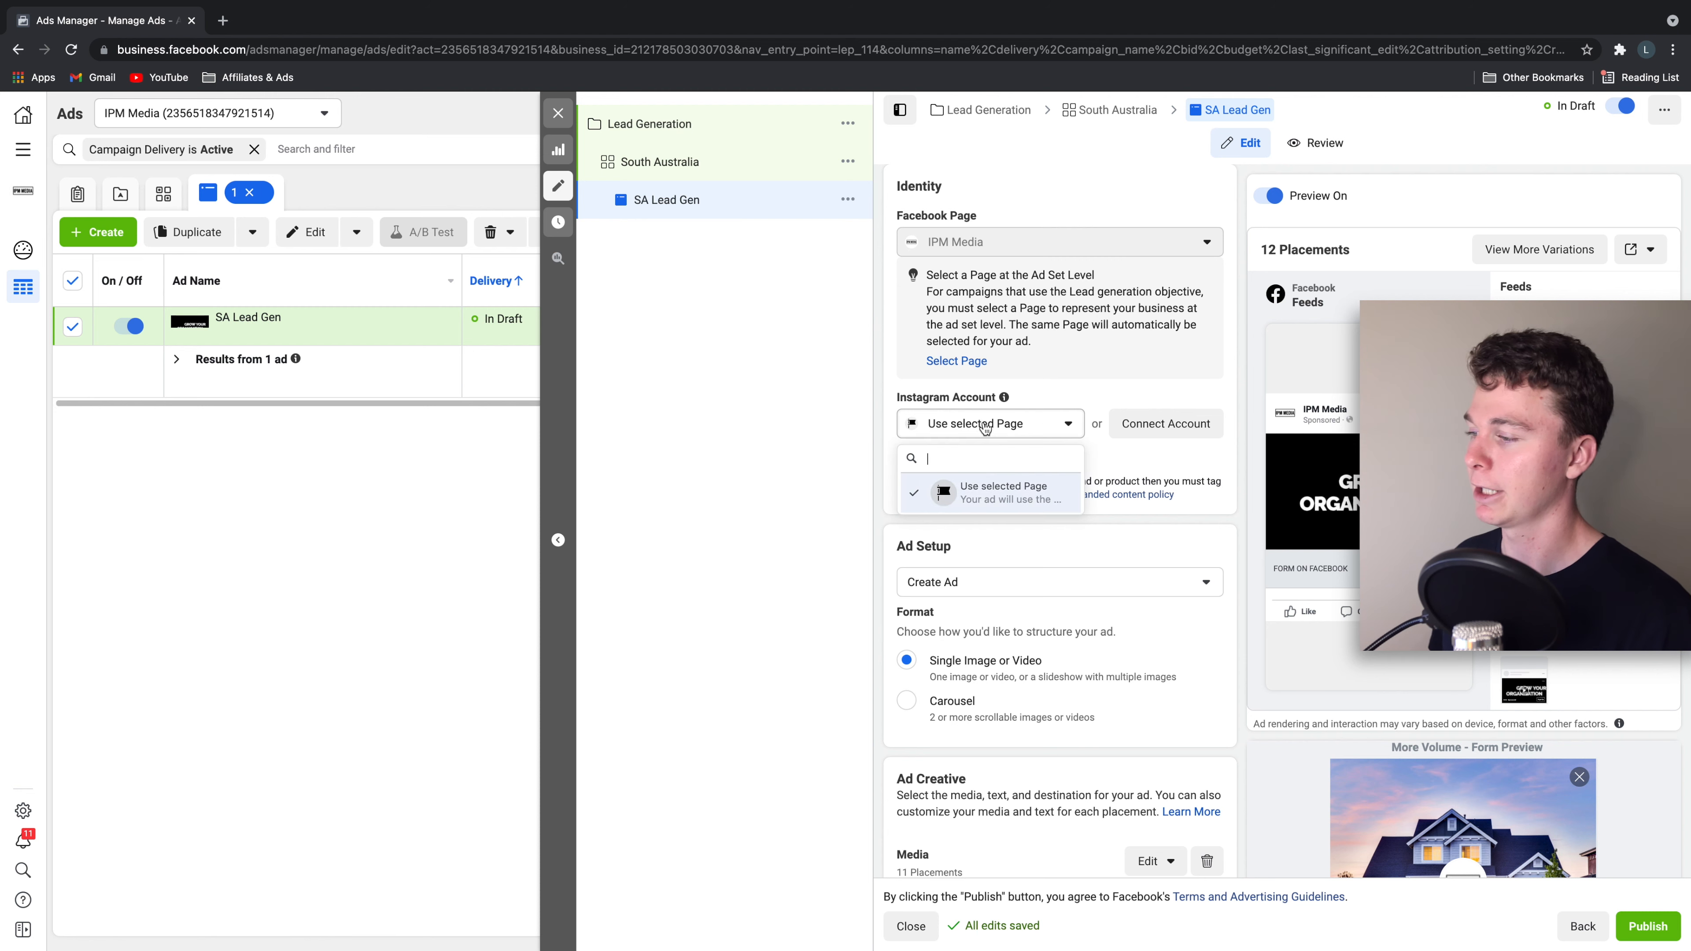
click(836, 429)
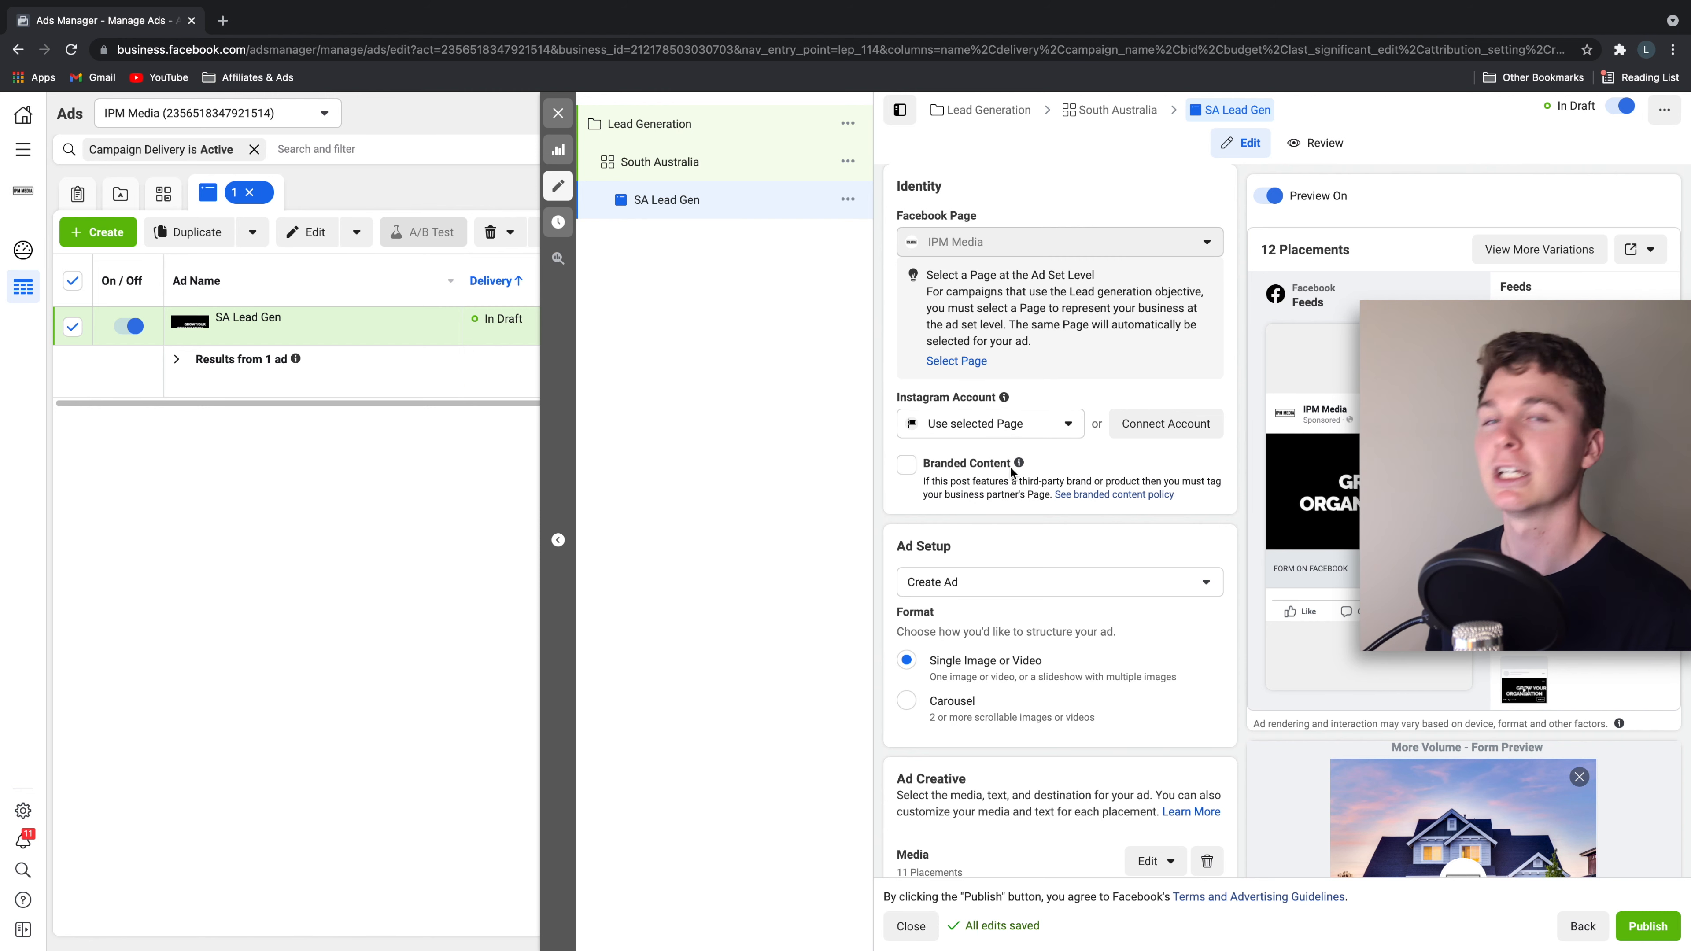
mouse_move(1017, 468)
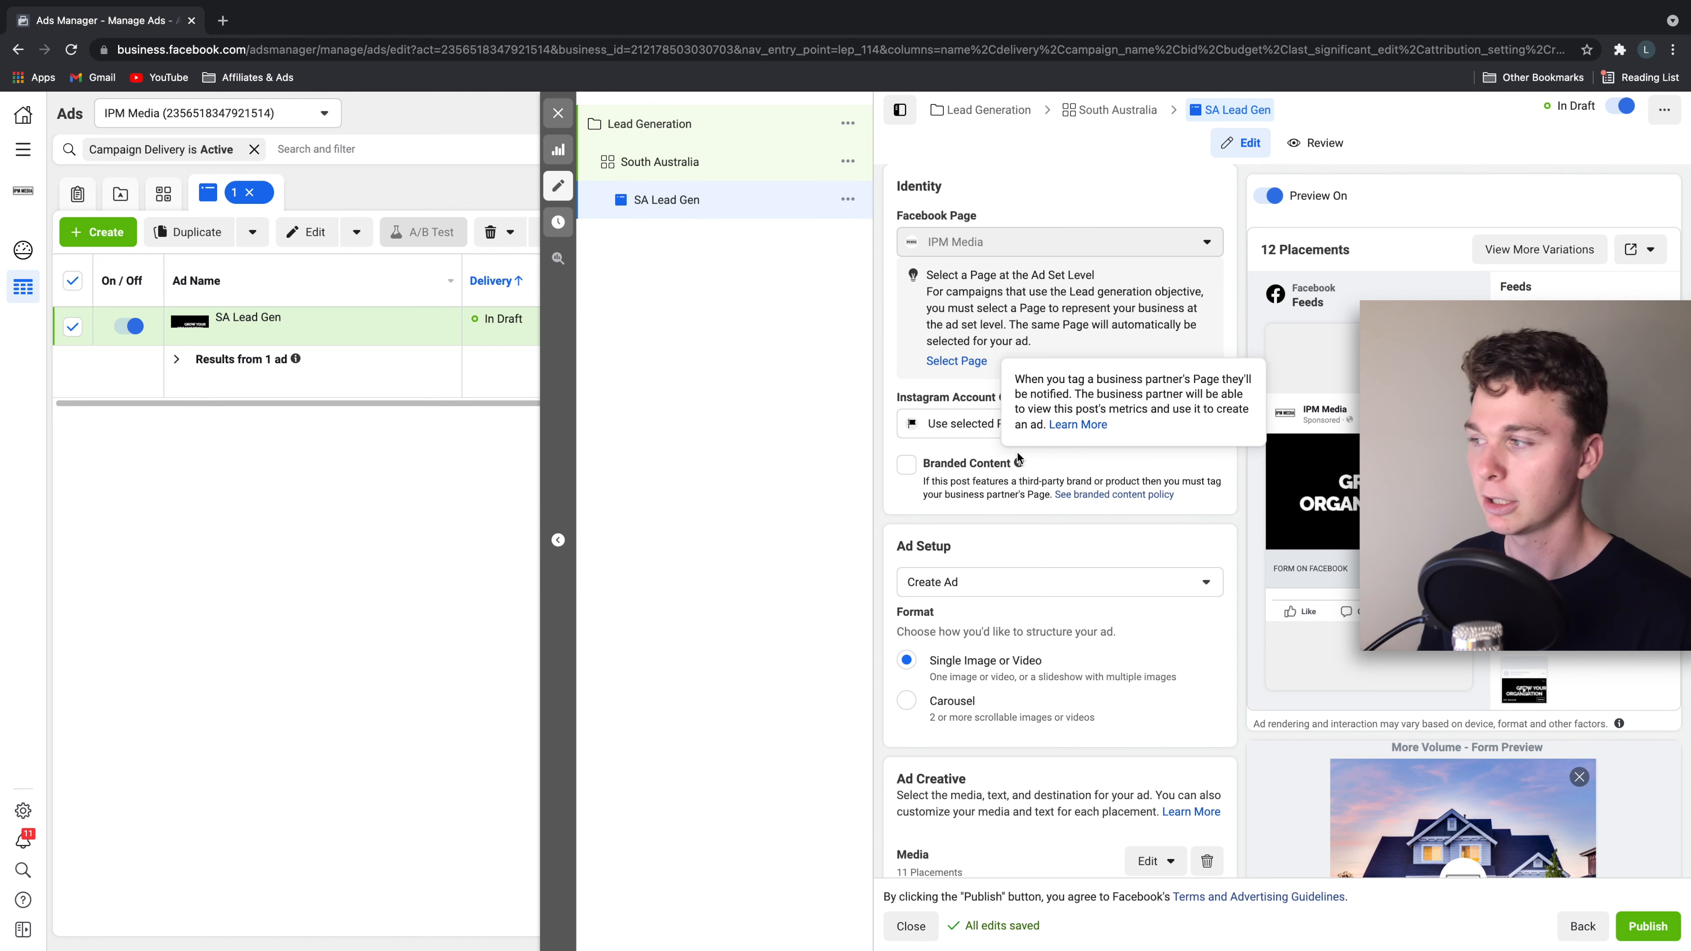
- Revisit the South Australia ad set's settings and return to the SA Lead Gen ad
click(724, 177)
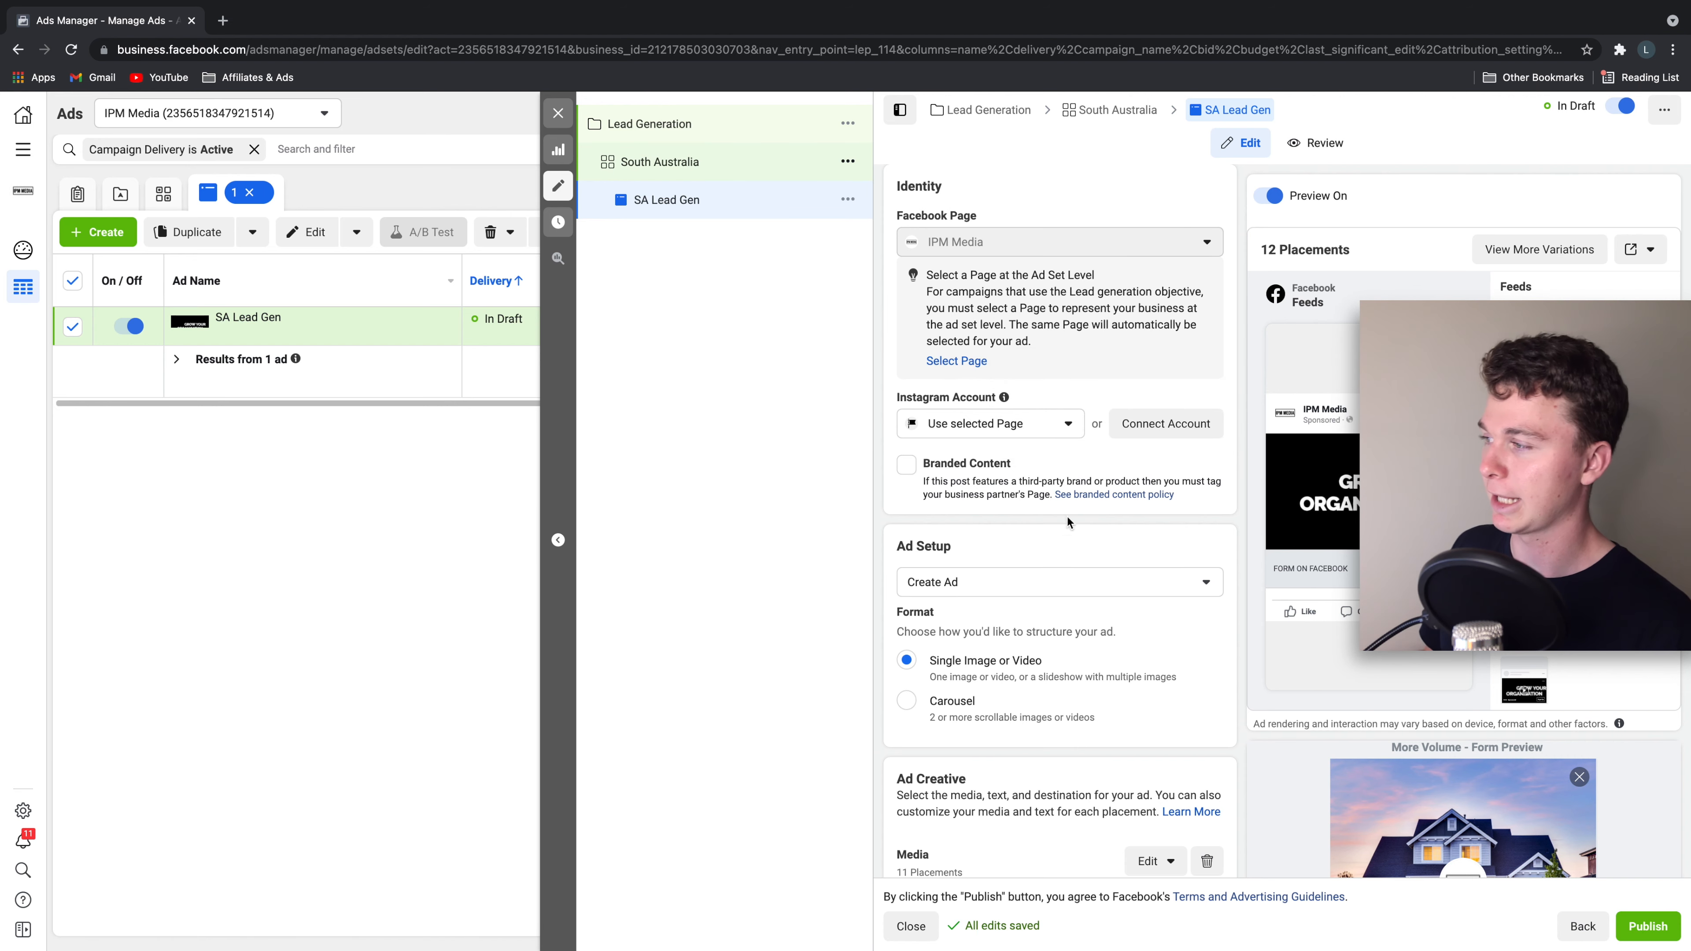
scroll(1037, 613, down, 15)
click(693, 203)
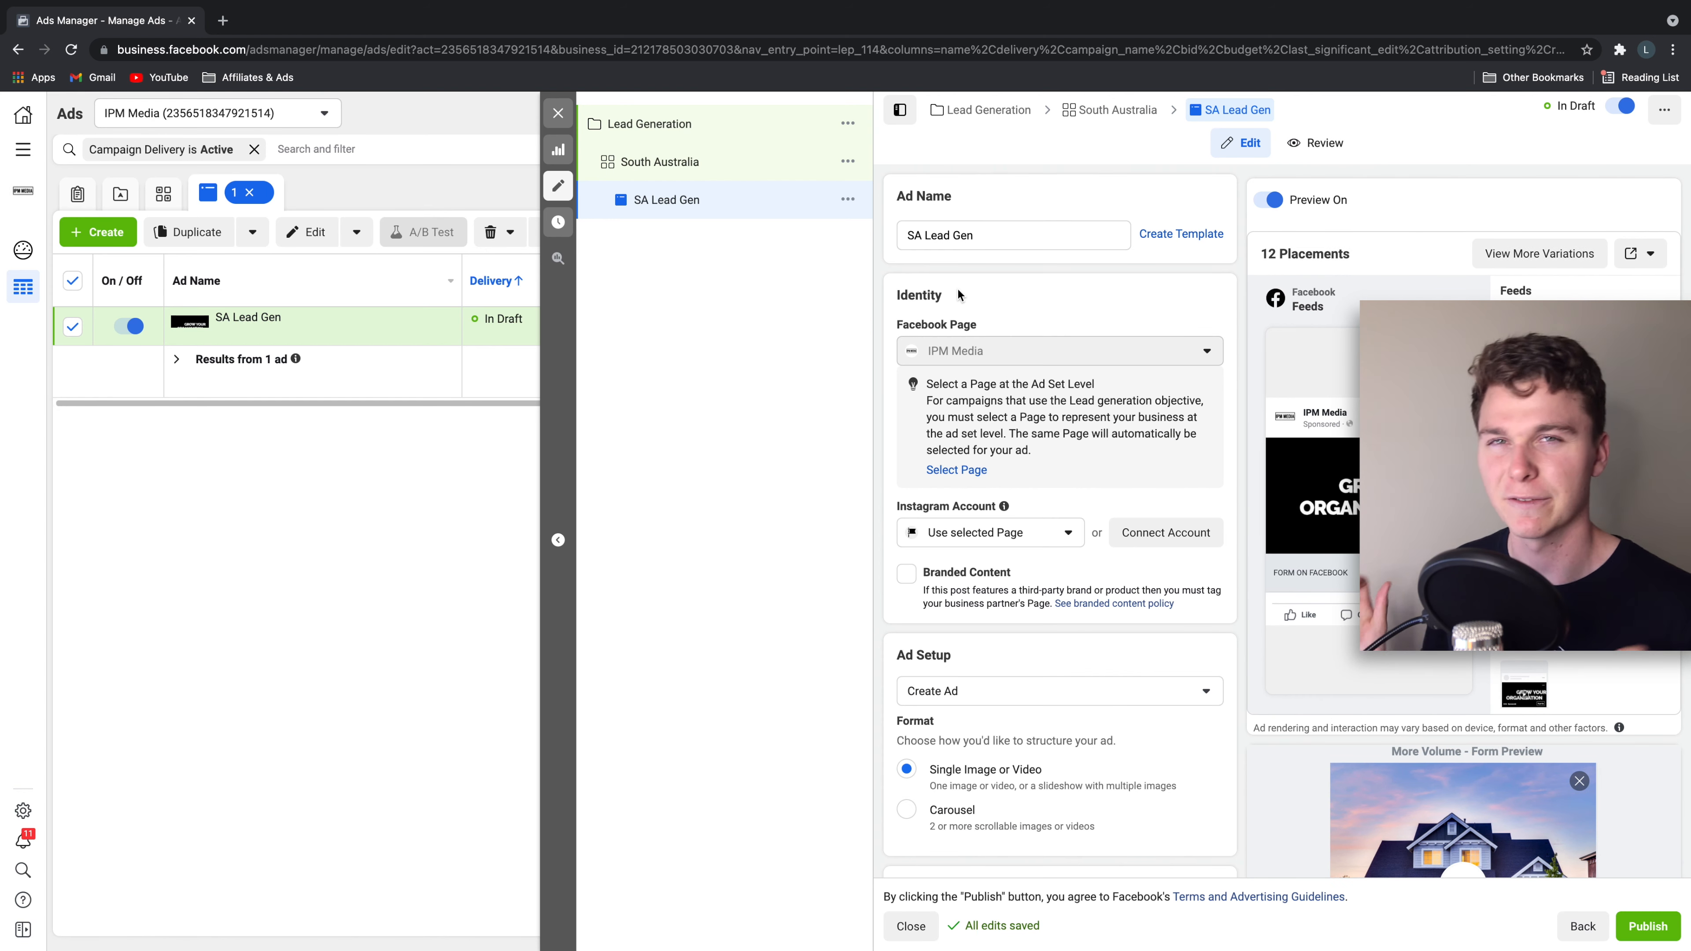
- Try the Carousel format in the ad's setup and restore Single Image or Video
scroll(958, 290, down, 4)
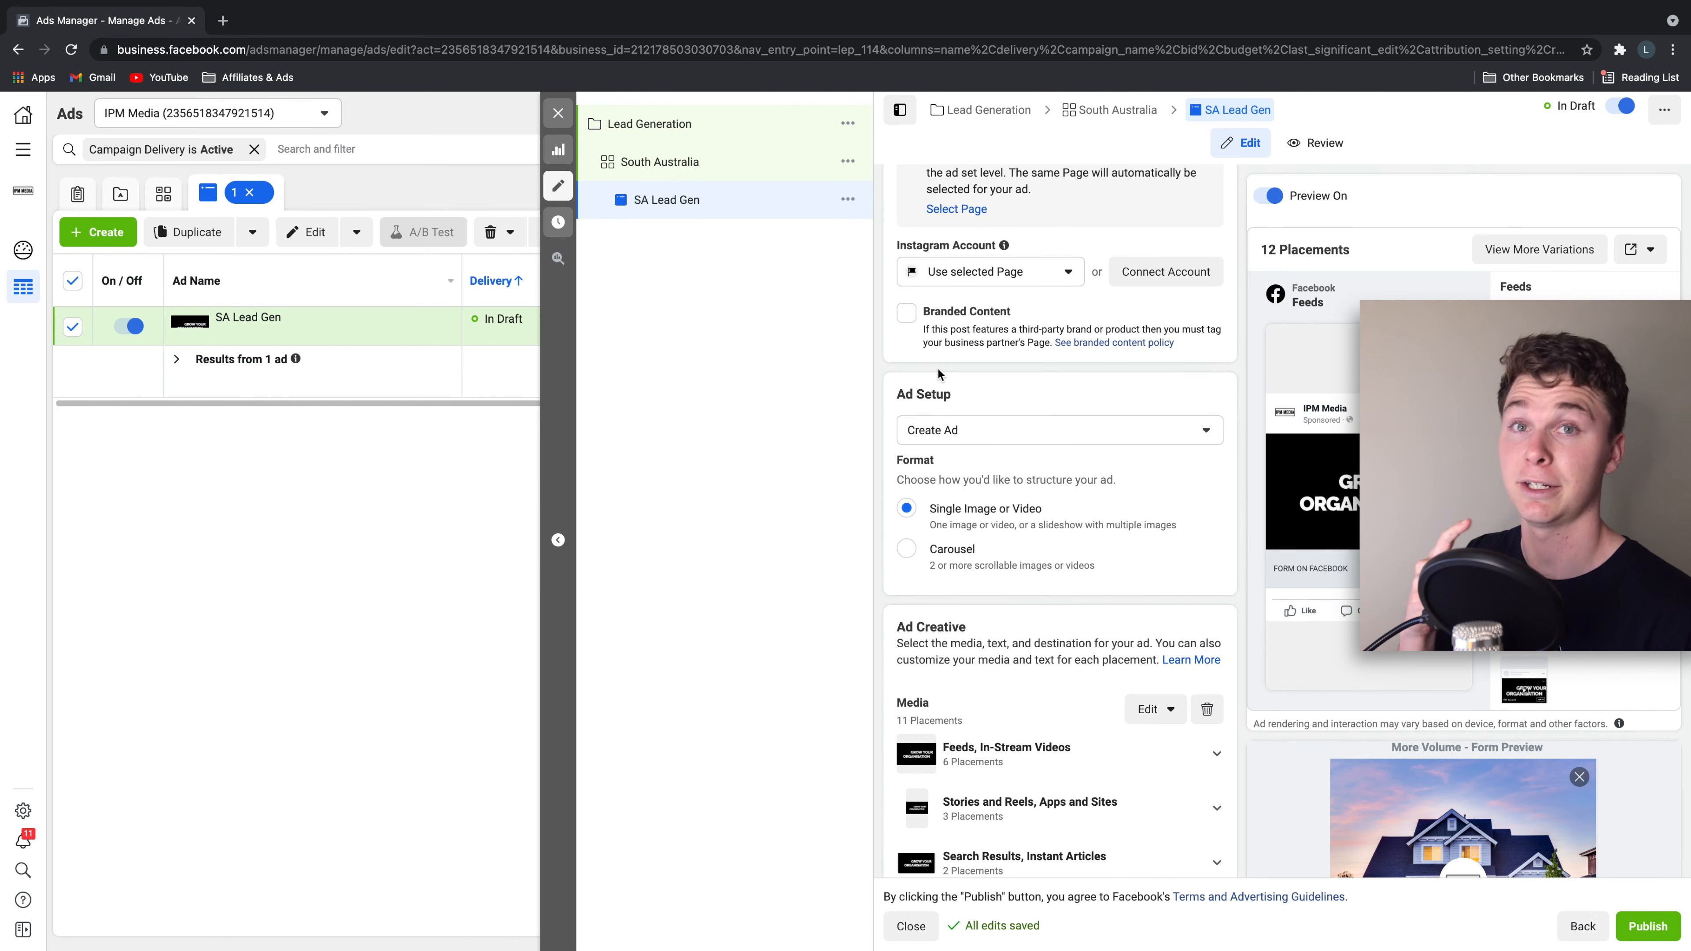
scroll(1021, 383, down, 1)
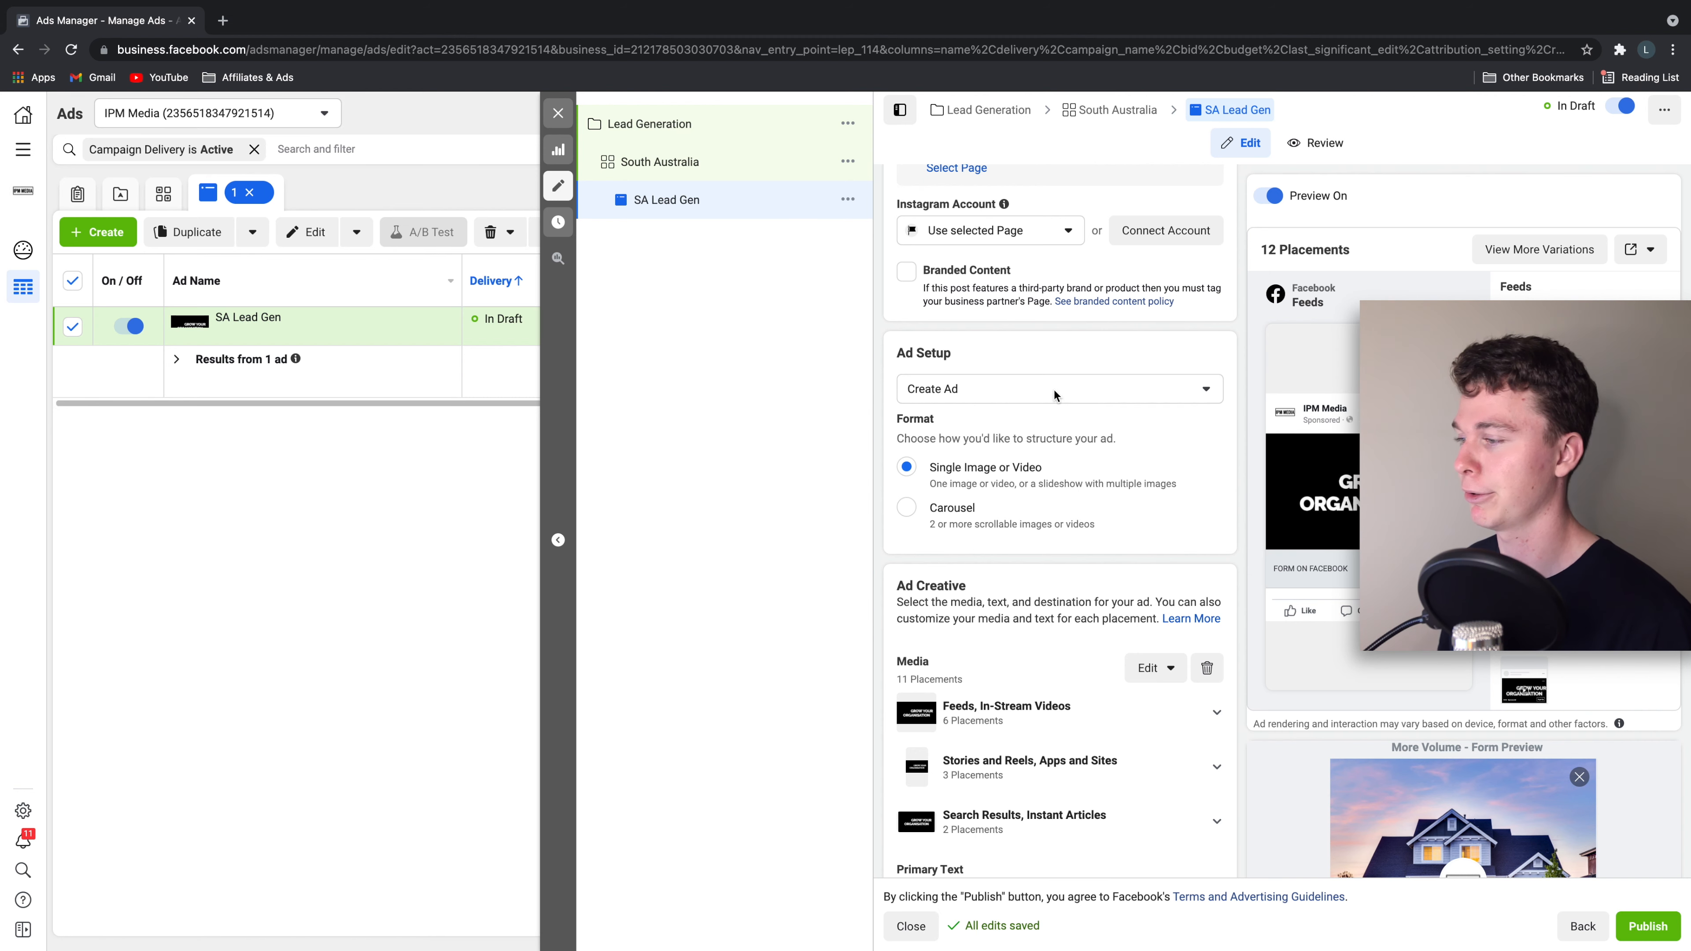
scroll(1050, 428, down, 2)
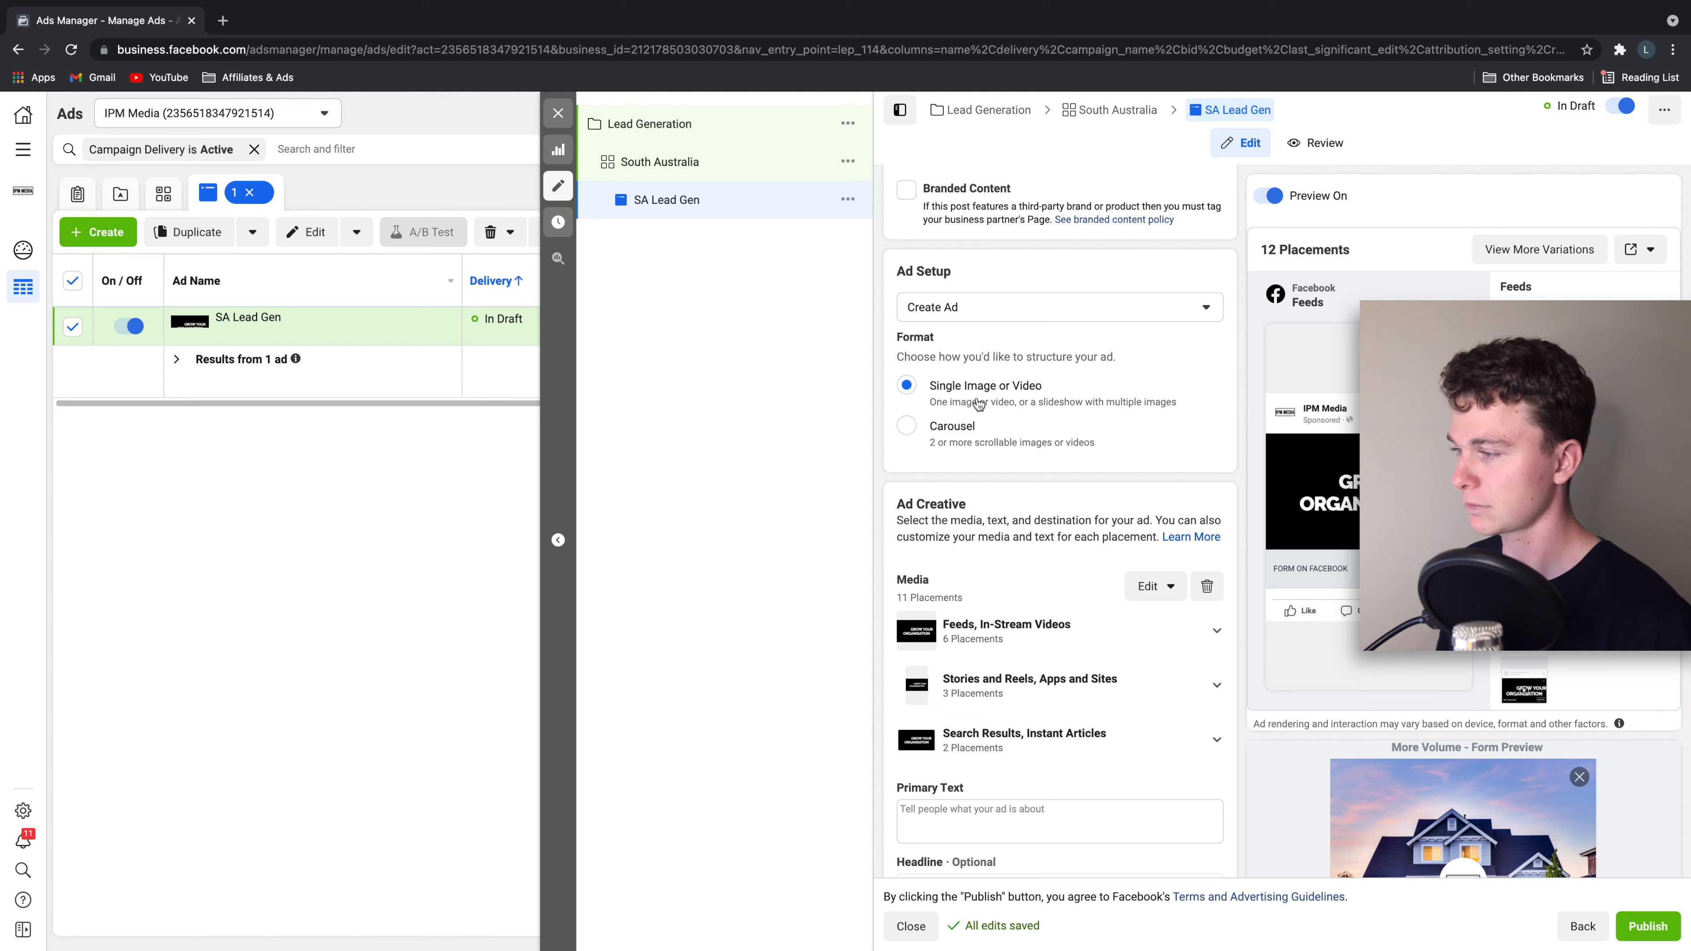
click(964, 428)
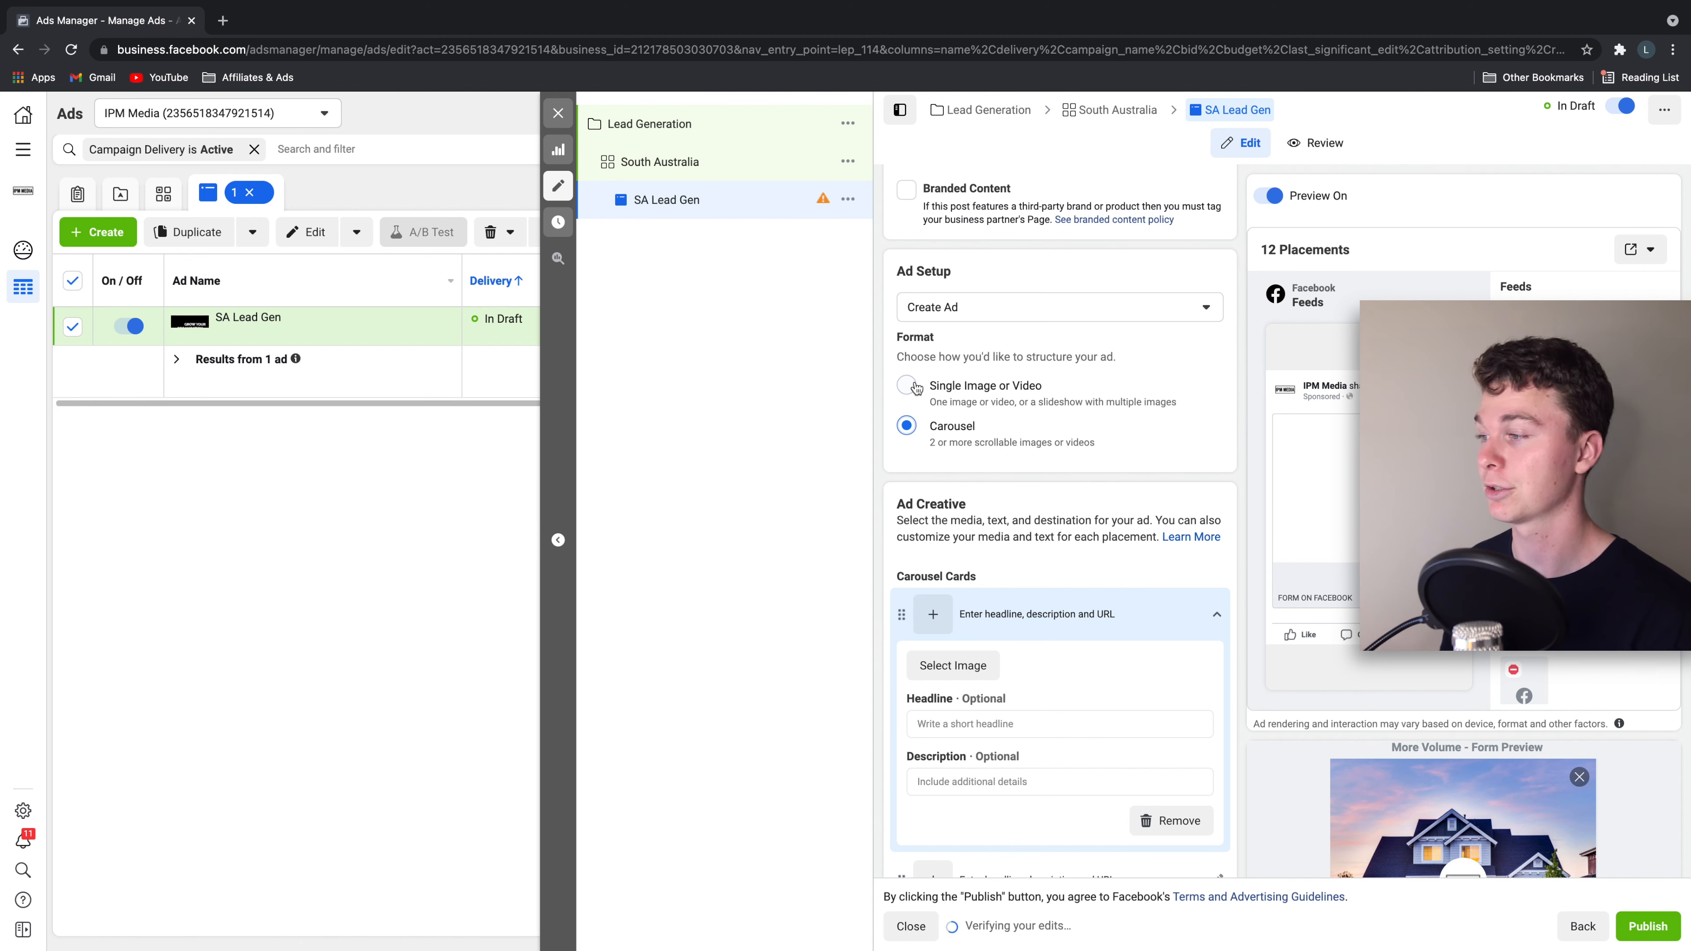
click(917, 389)
- Remove the existing media from the ad creative for all placements
scroll(1010, 408, down, 3)
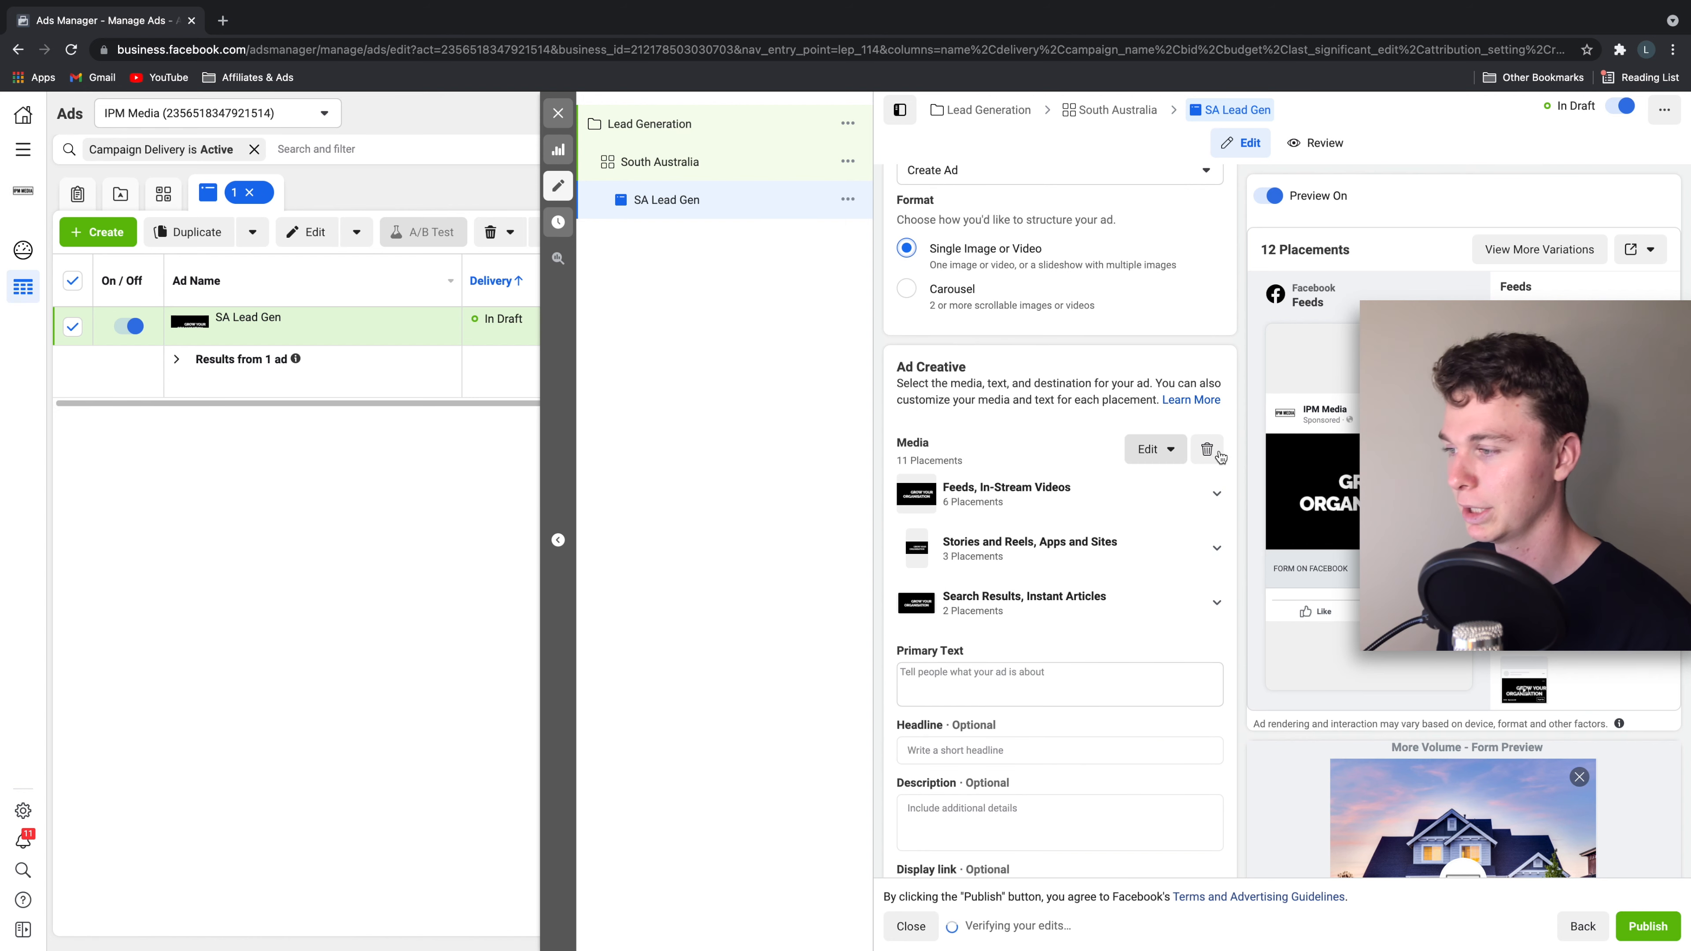
scroll(1138, 445, down, 3)
scroll(1172, 407, up, 2)
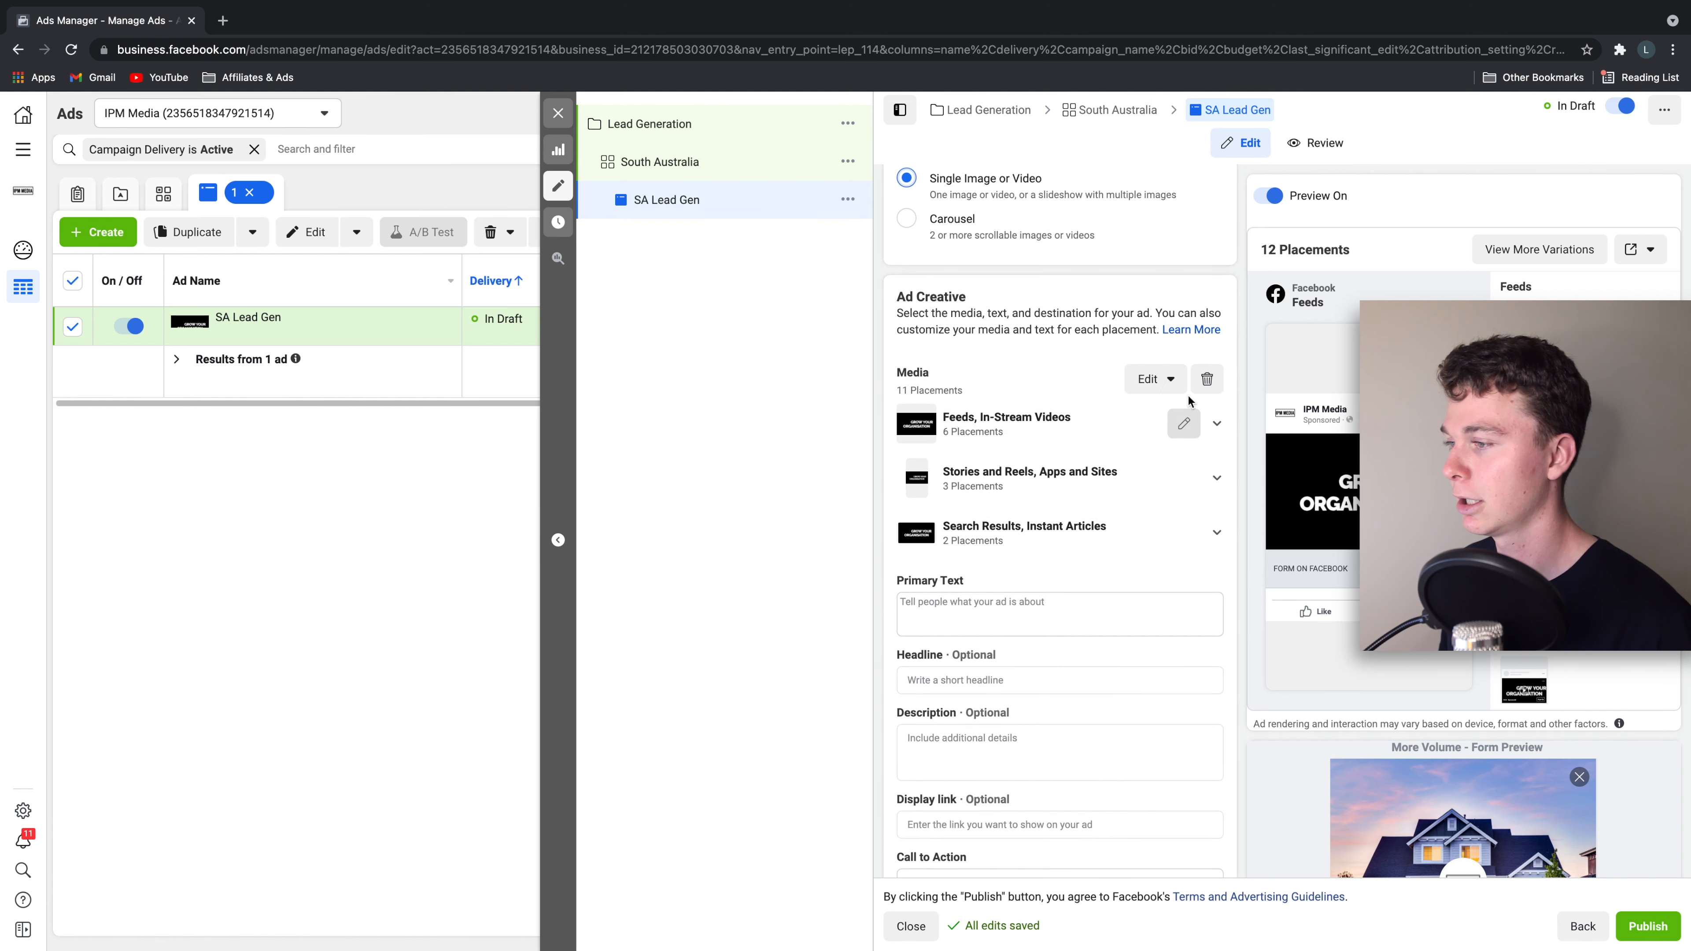
click(1207, 381)
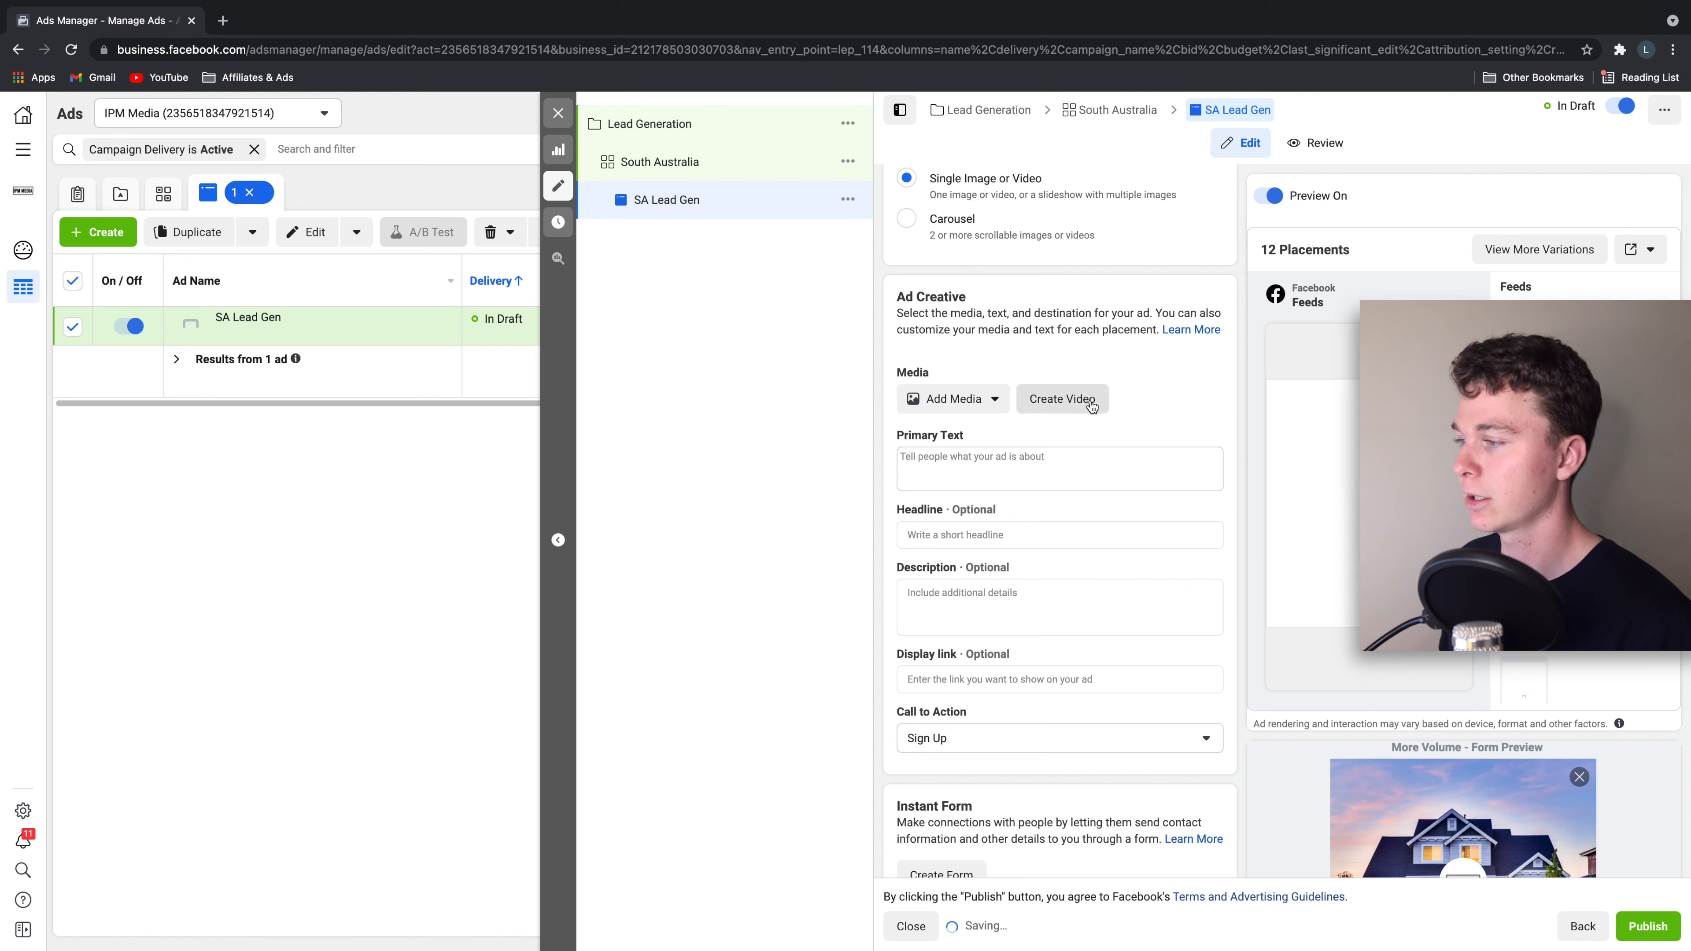
- Review the ad creative's primary text, headline, description, display link and call to action fields, and the instant form list
click(1047, 464)
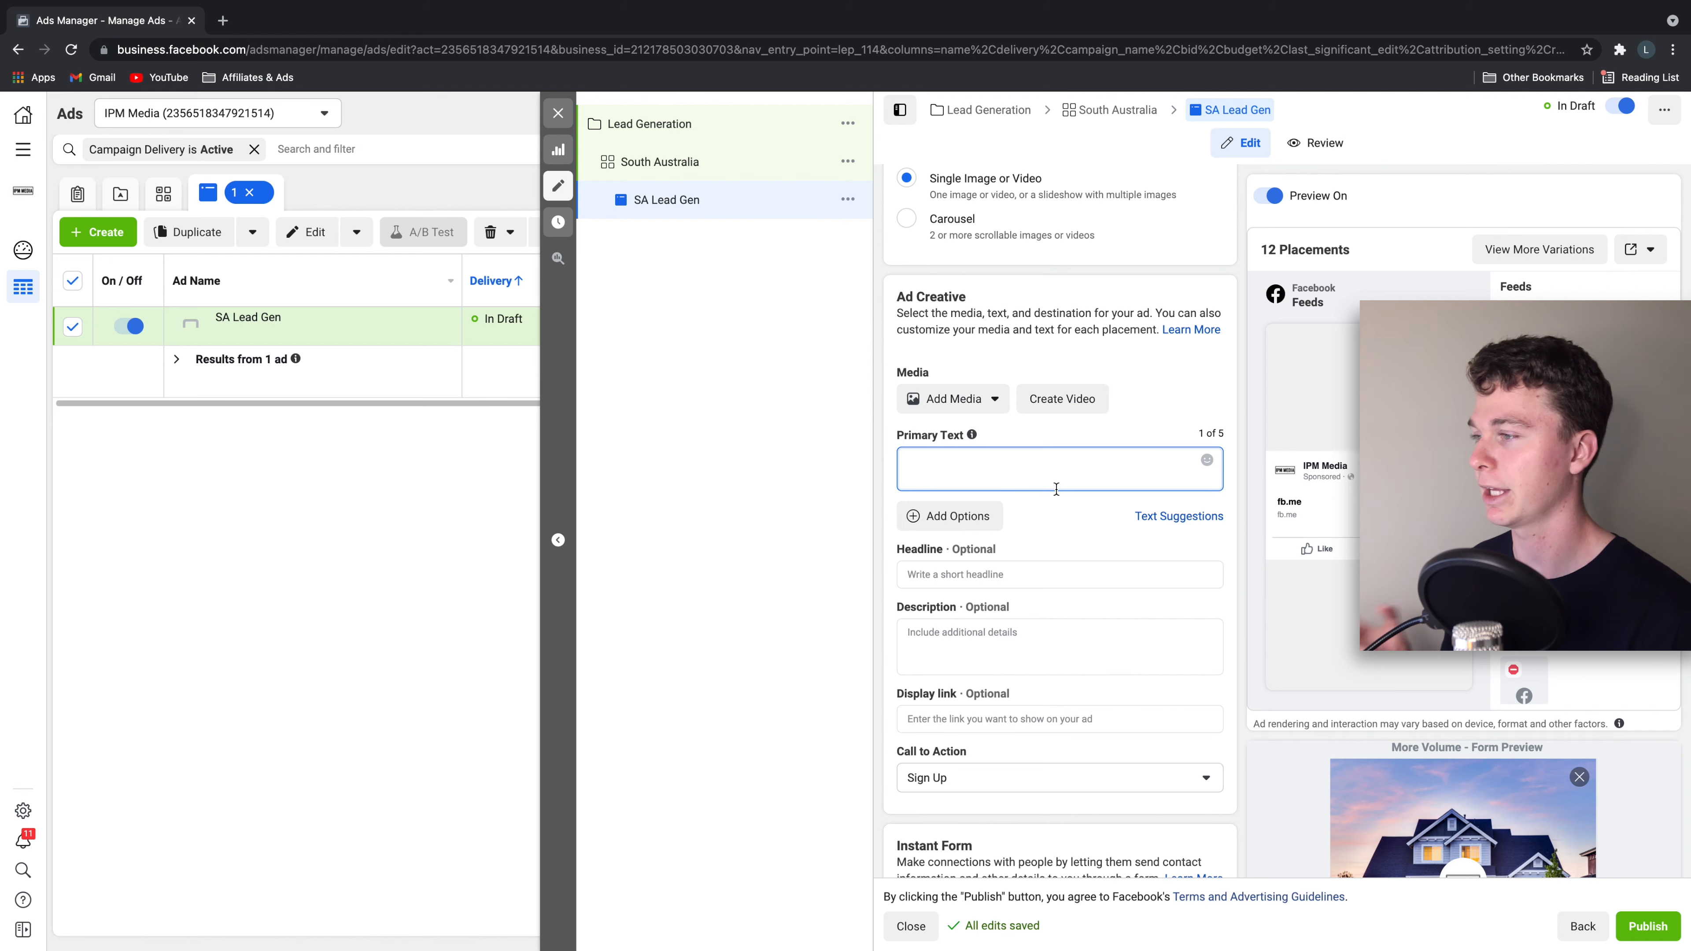
scroll(1056, 489, down, 1)
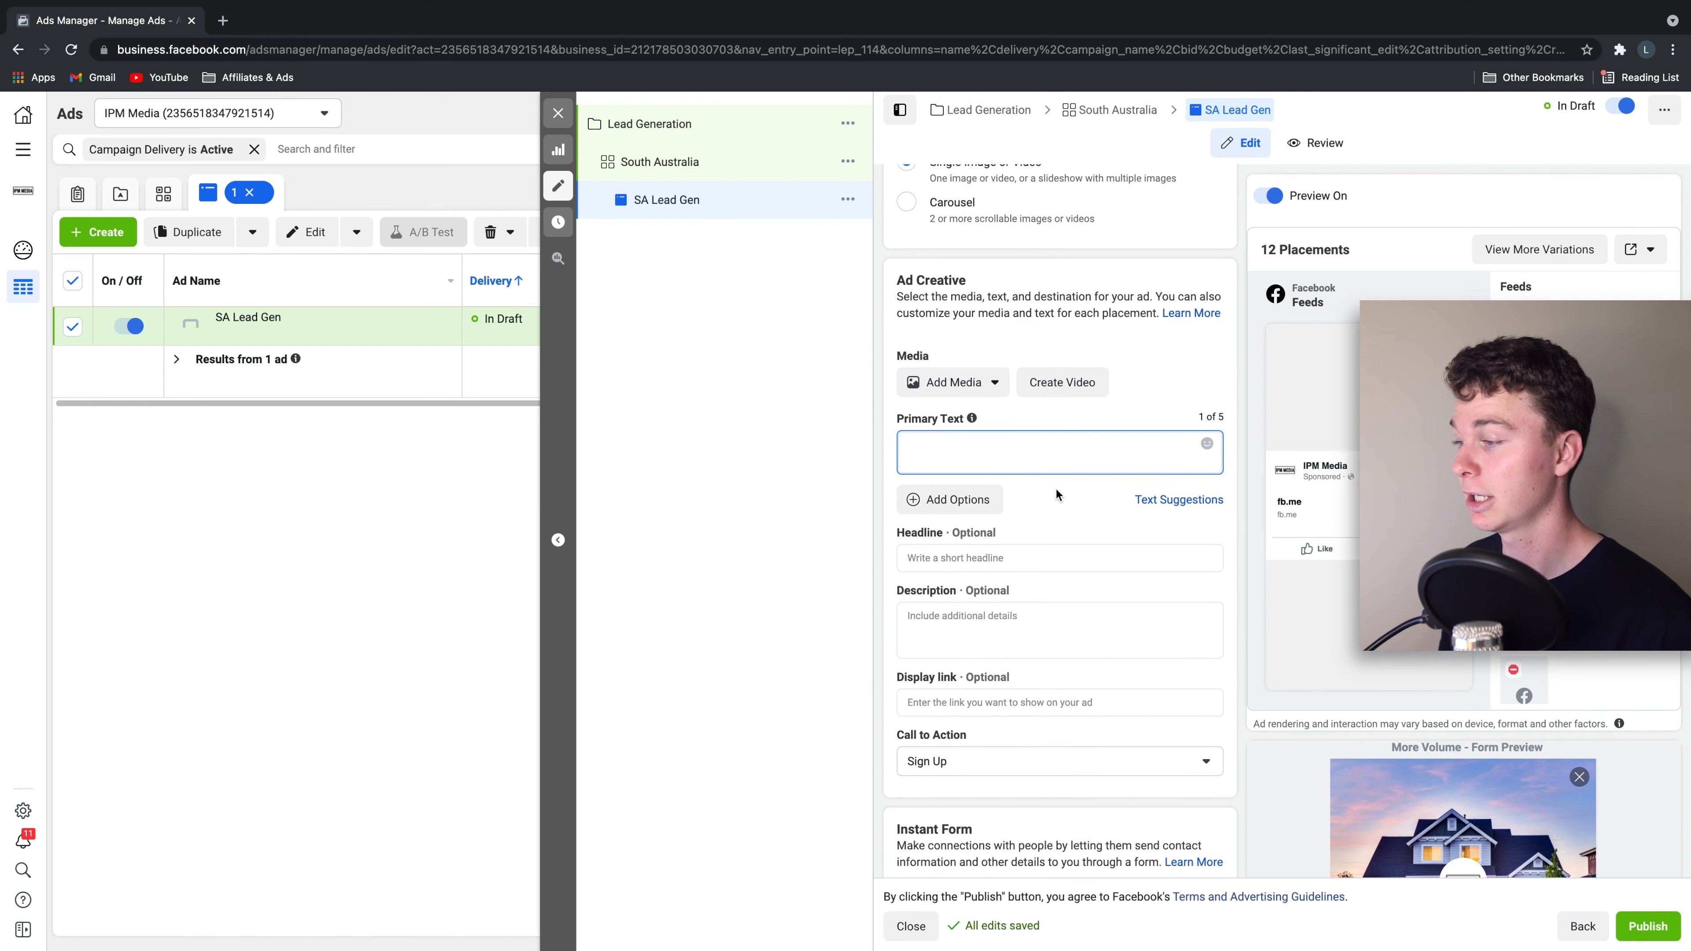
scroll(1219, 513, down, 4)
scroll(1238, 517, down, 3)
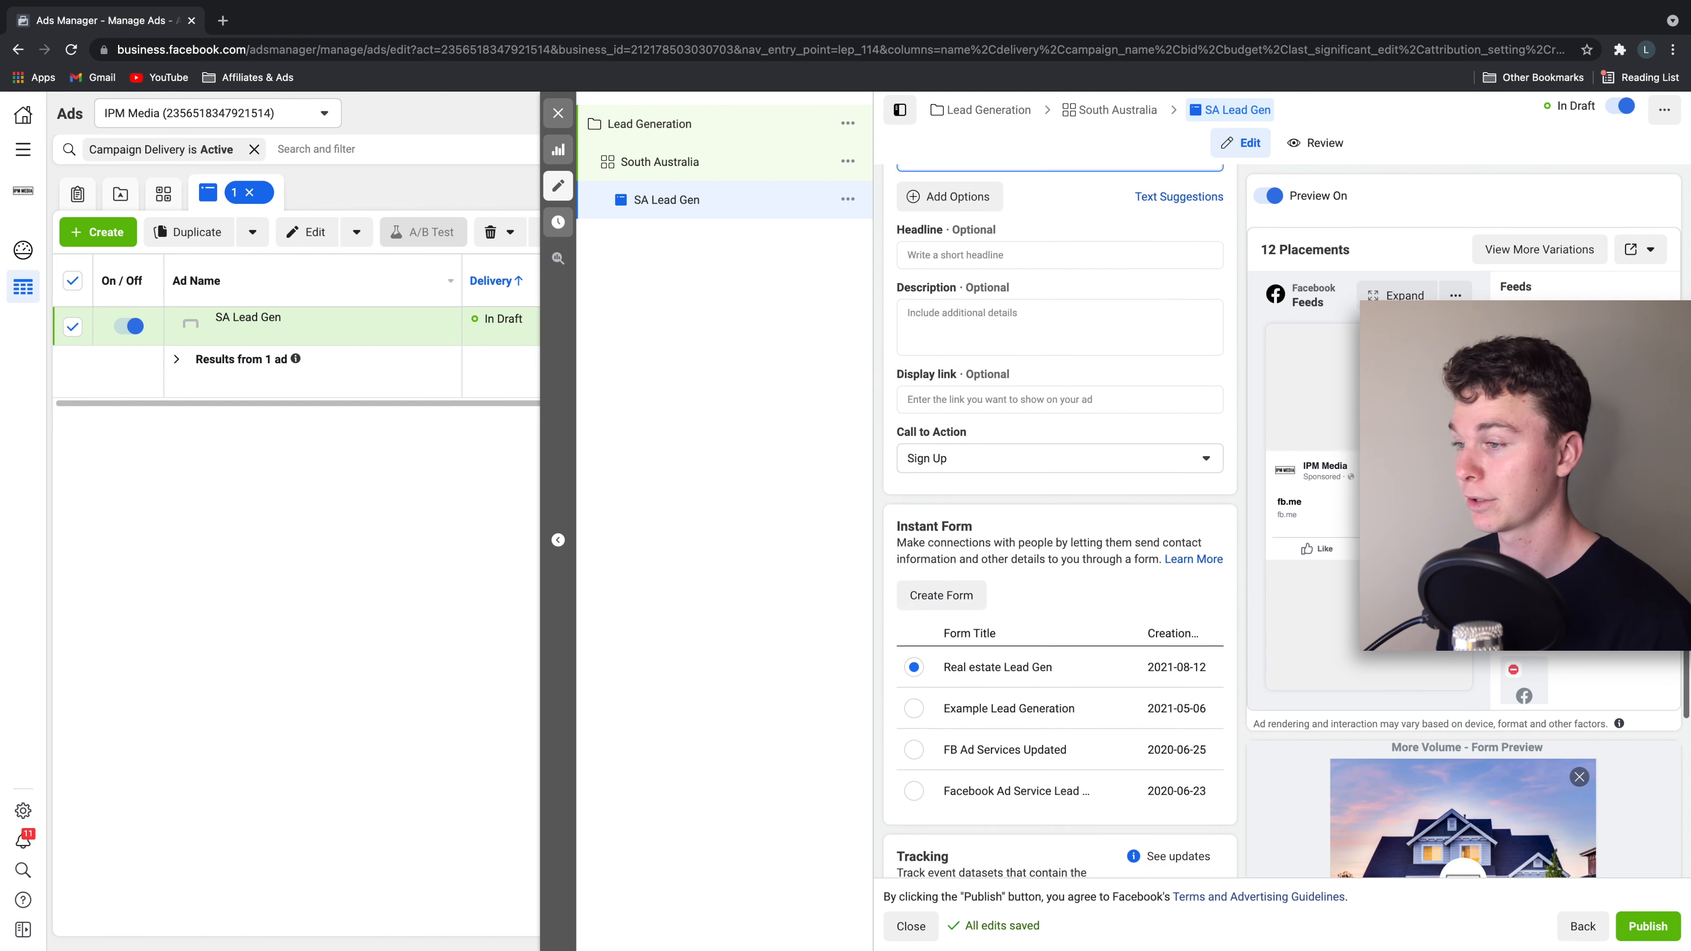
scroll(1100, 443, up, 5)
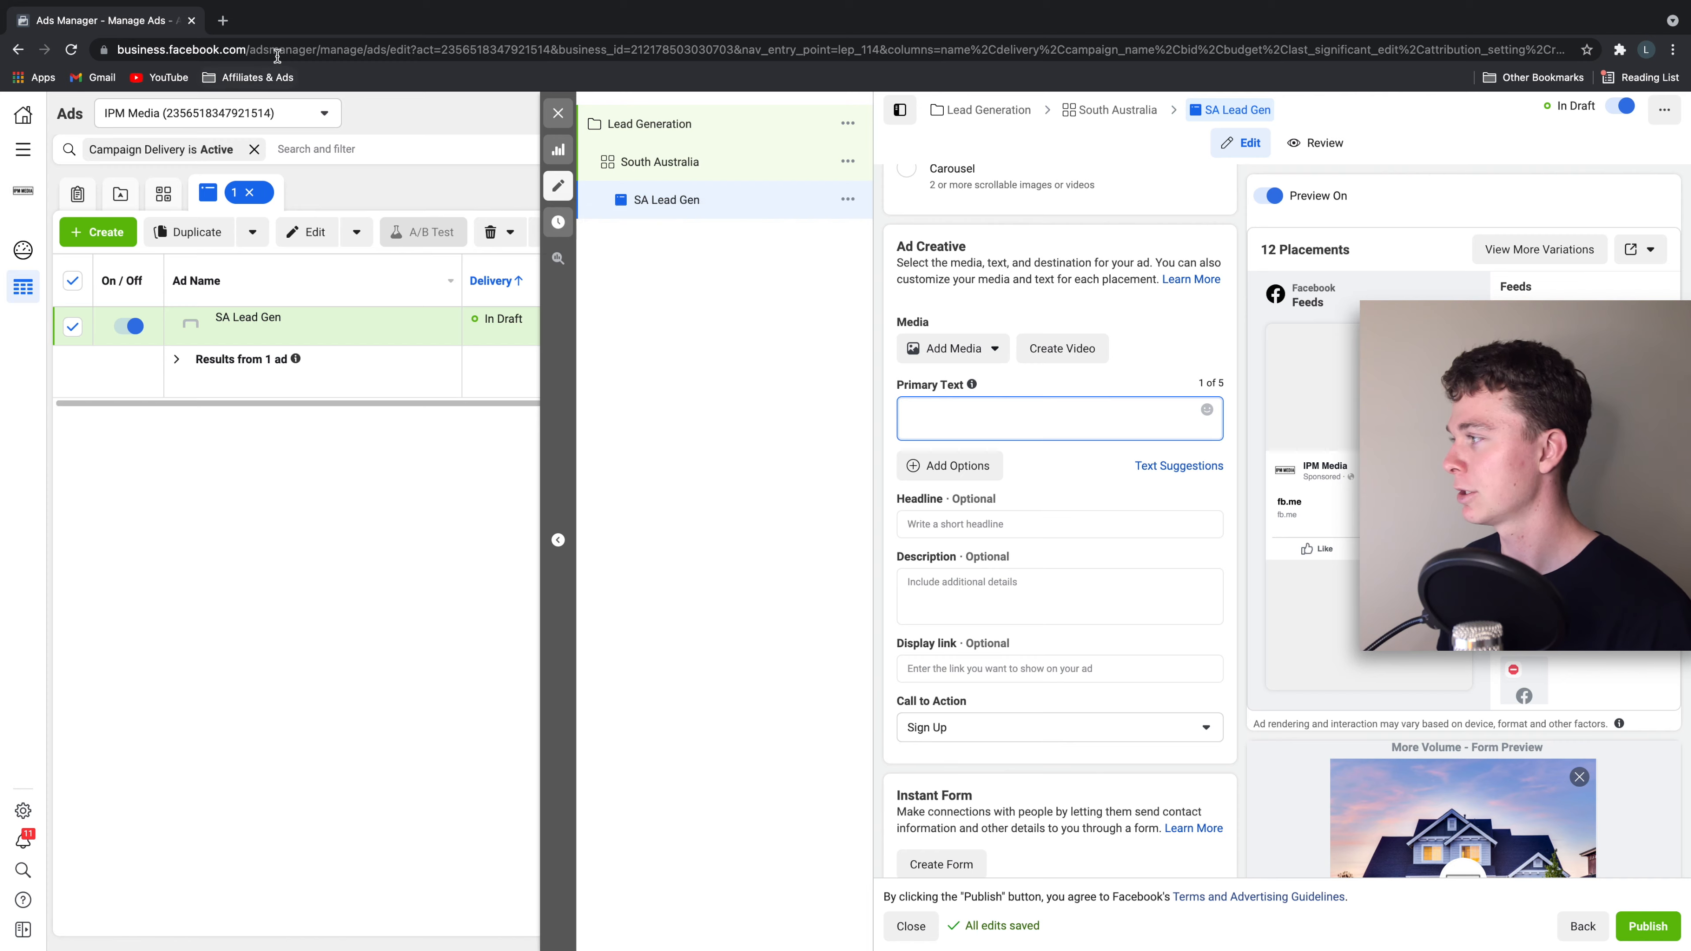
- Open the Pexels stock photo site, pexels.com, in a new browser tab
click(219, 20)
text(pxels)
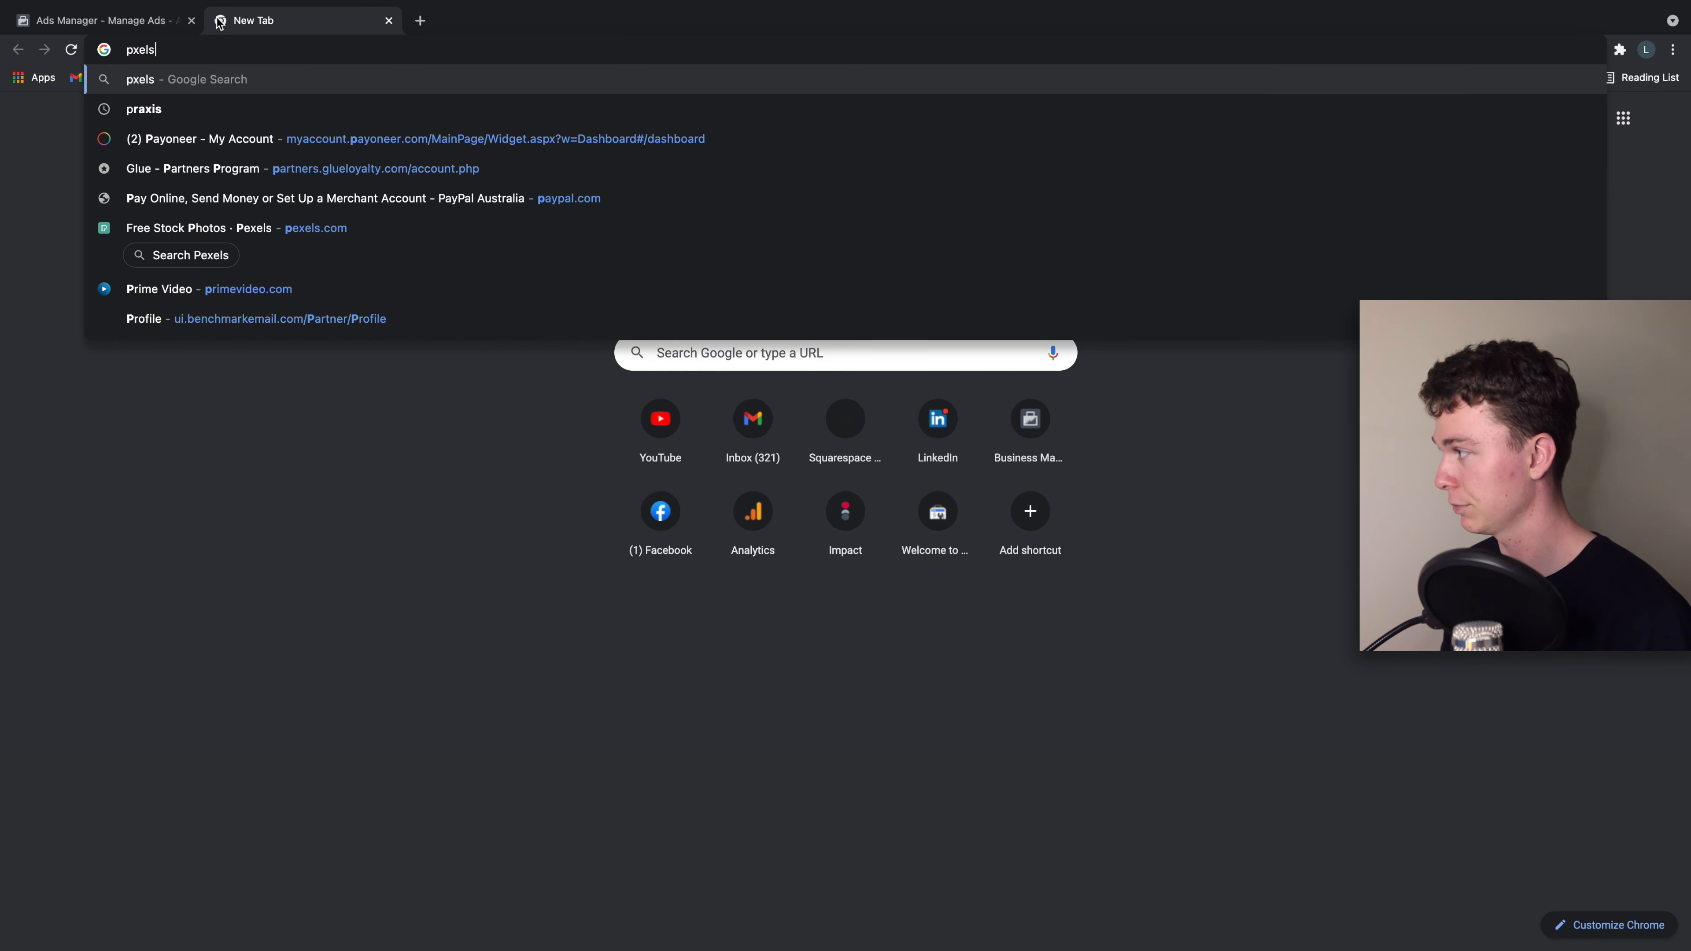
key(BackSpace)
key(BackSpace)
key(BackSpace)
key(BackSpace)
text(ex)
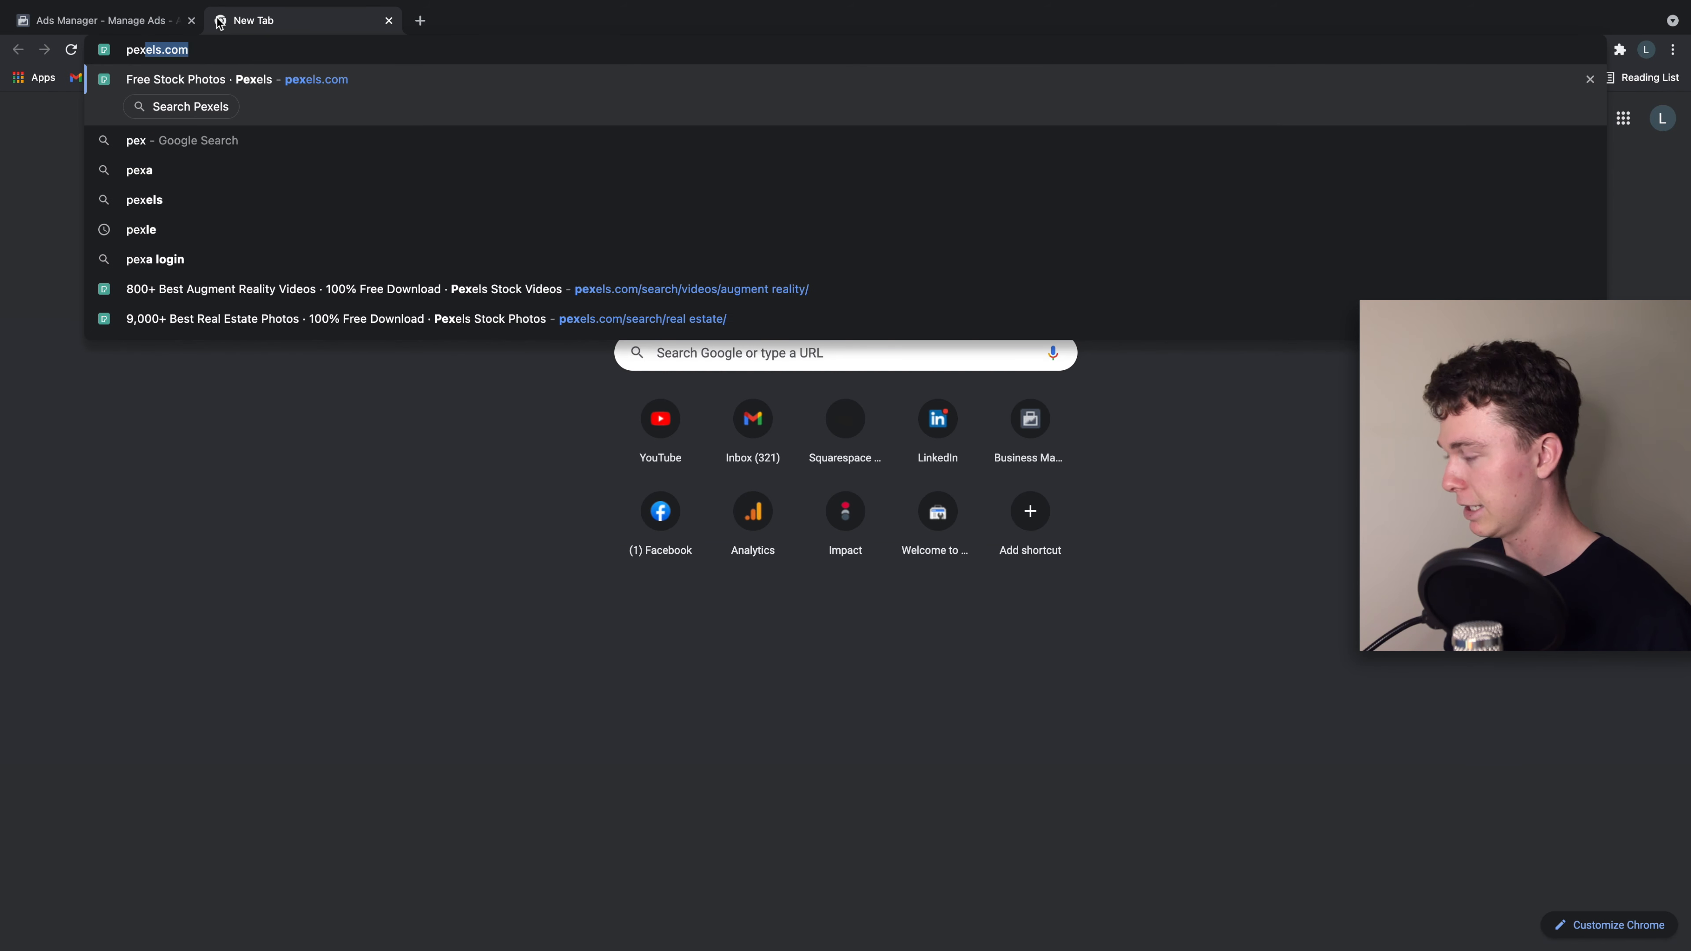
key(Return)
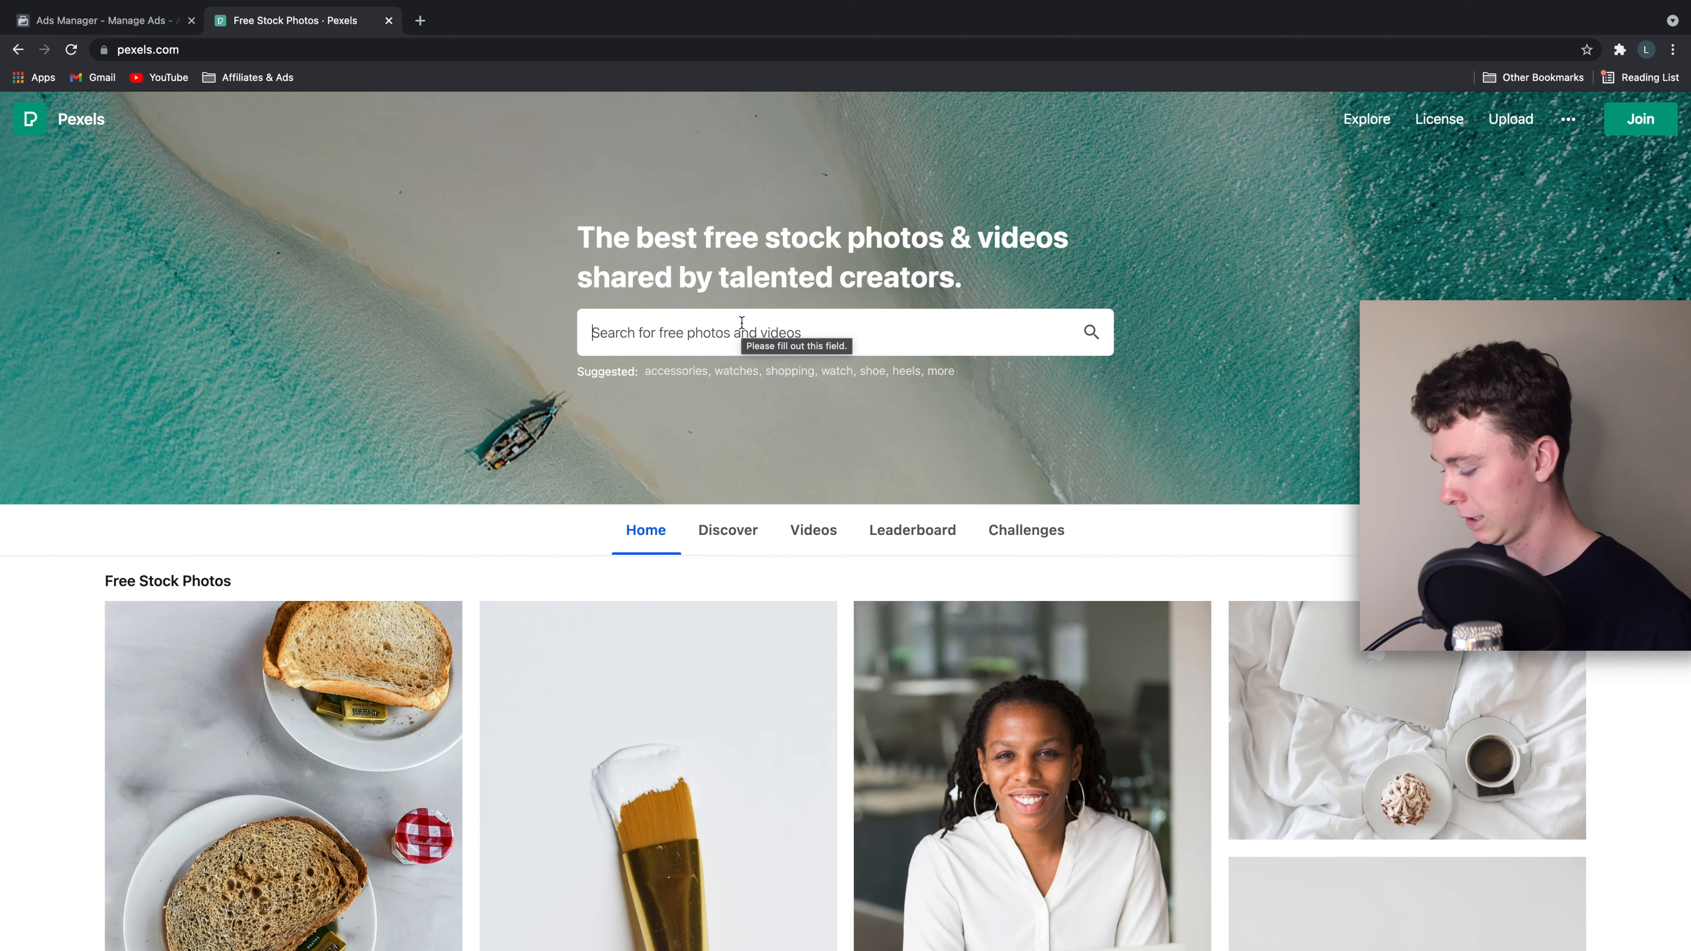
- Search Pexels for "real estate" and browse the photo results for a suitable ad image
click(742, 322)
text(real estta)
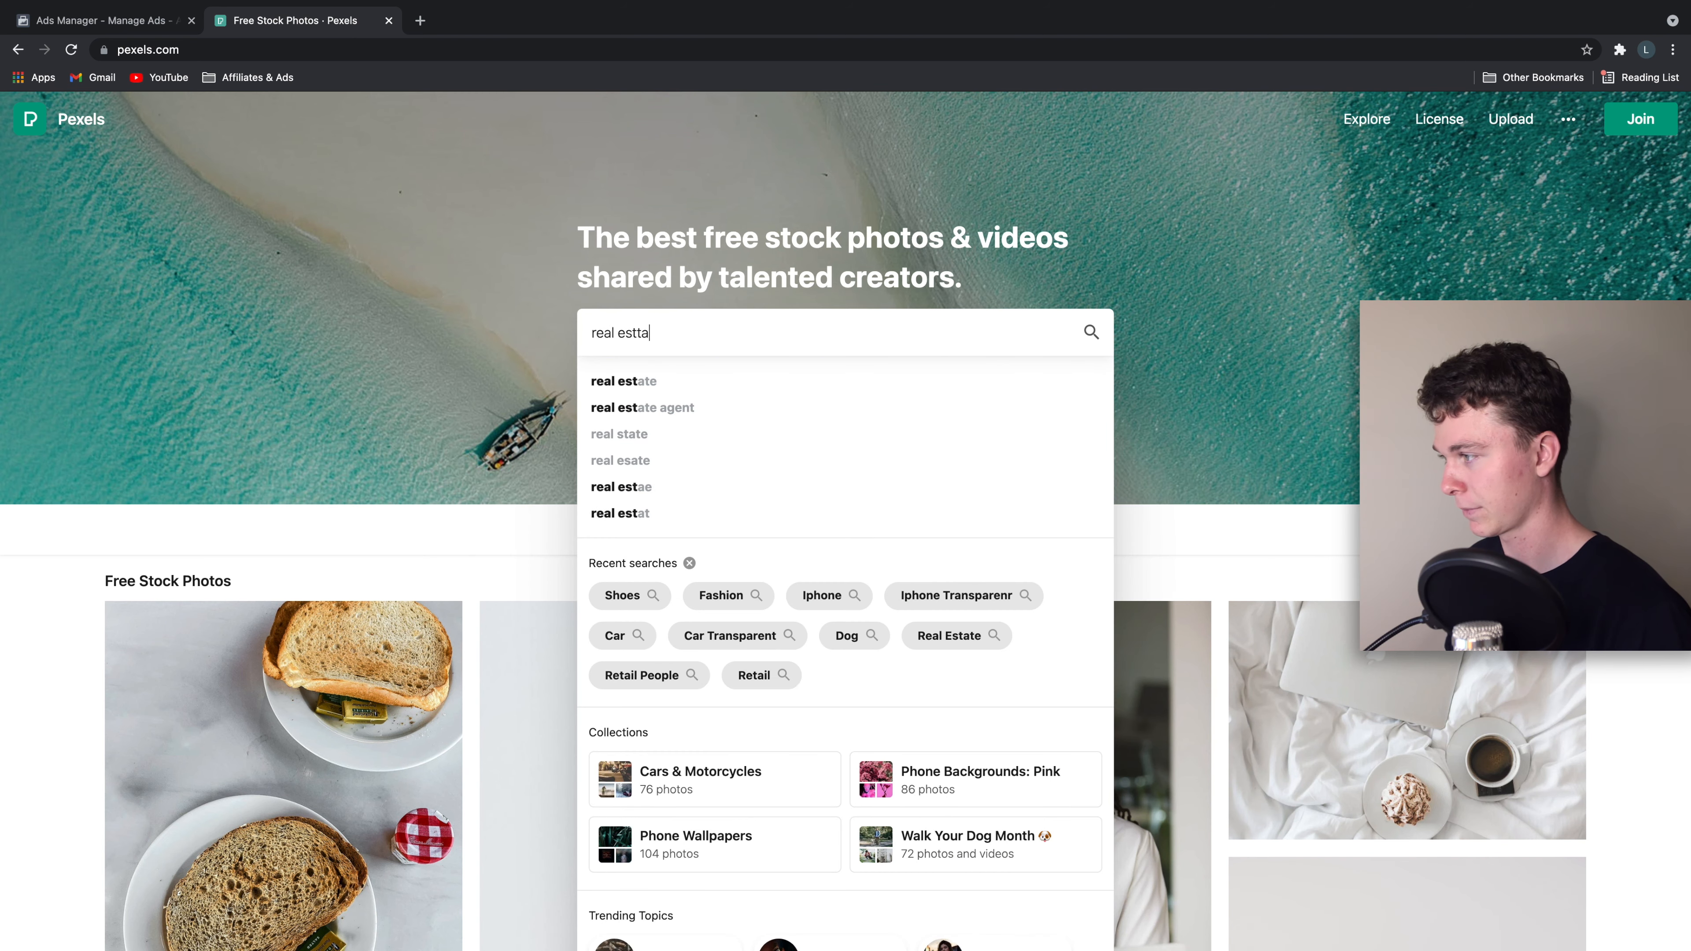
key(BackSpace)
key(BackSpace)
text(ate)
key(Return)
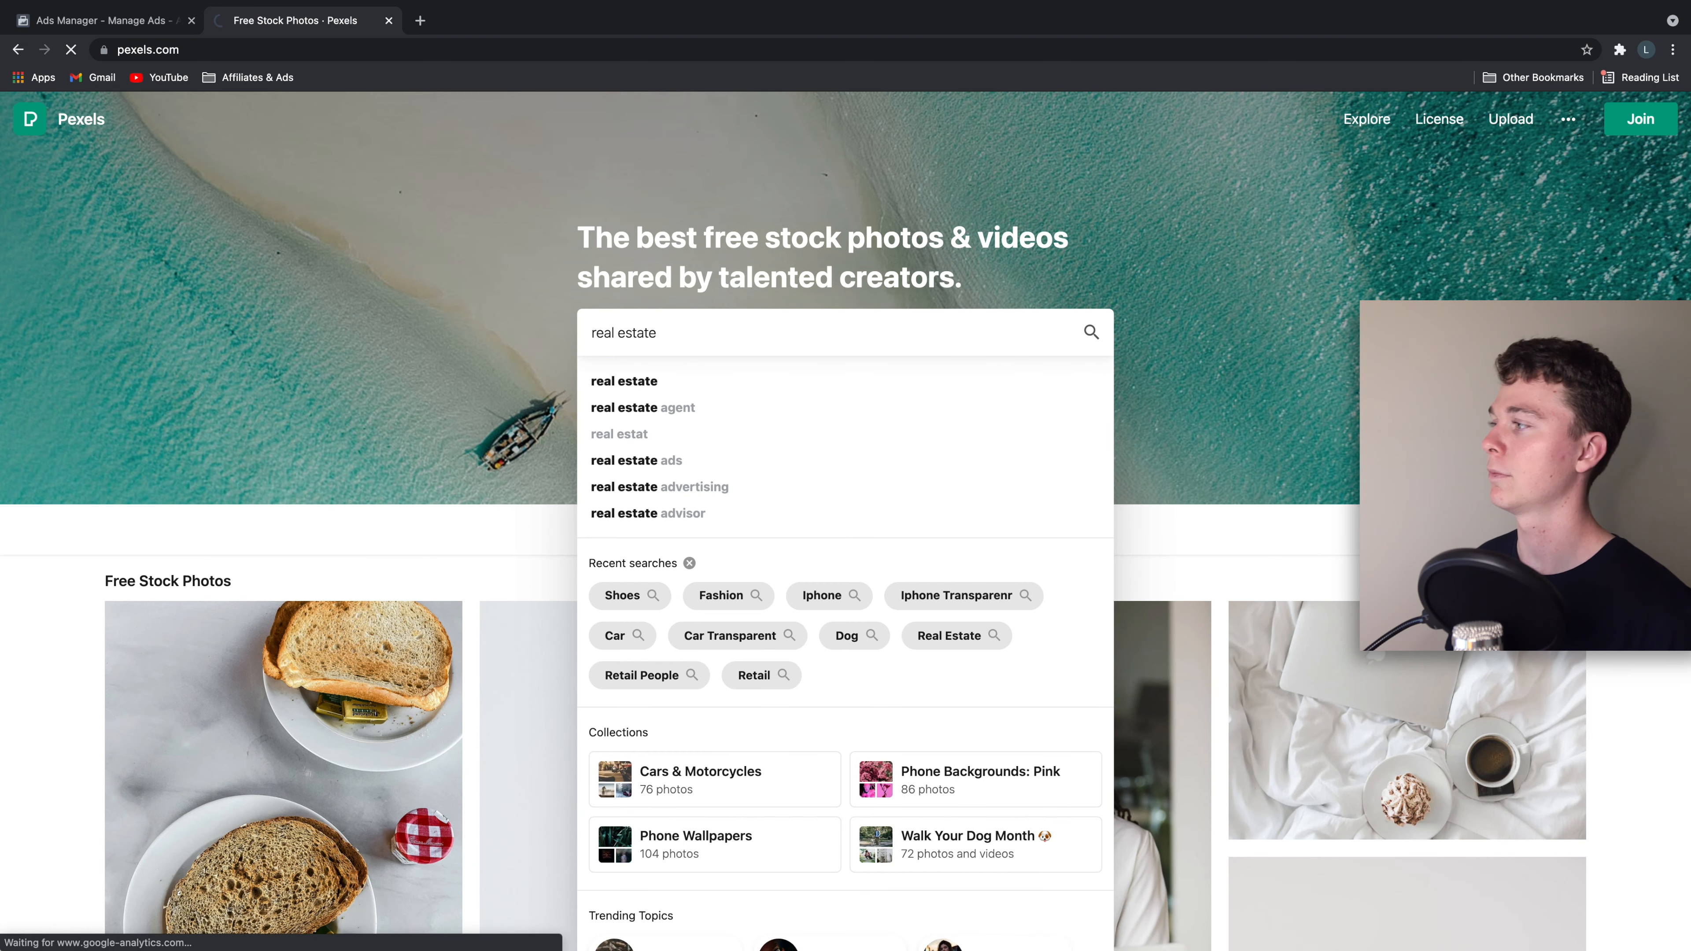
scroll(931, 408, down, 20)
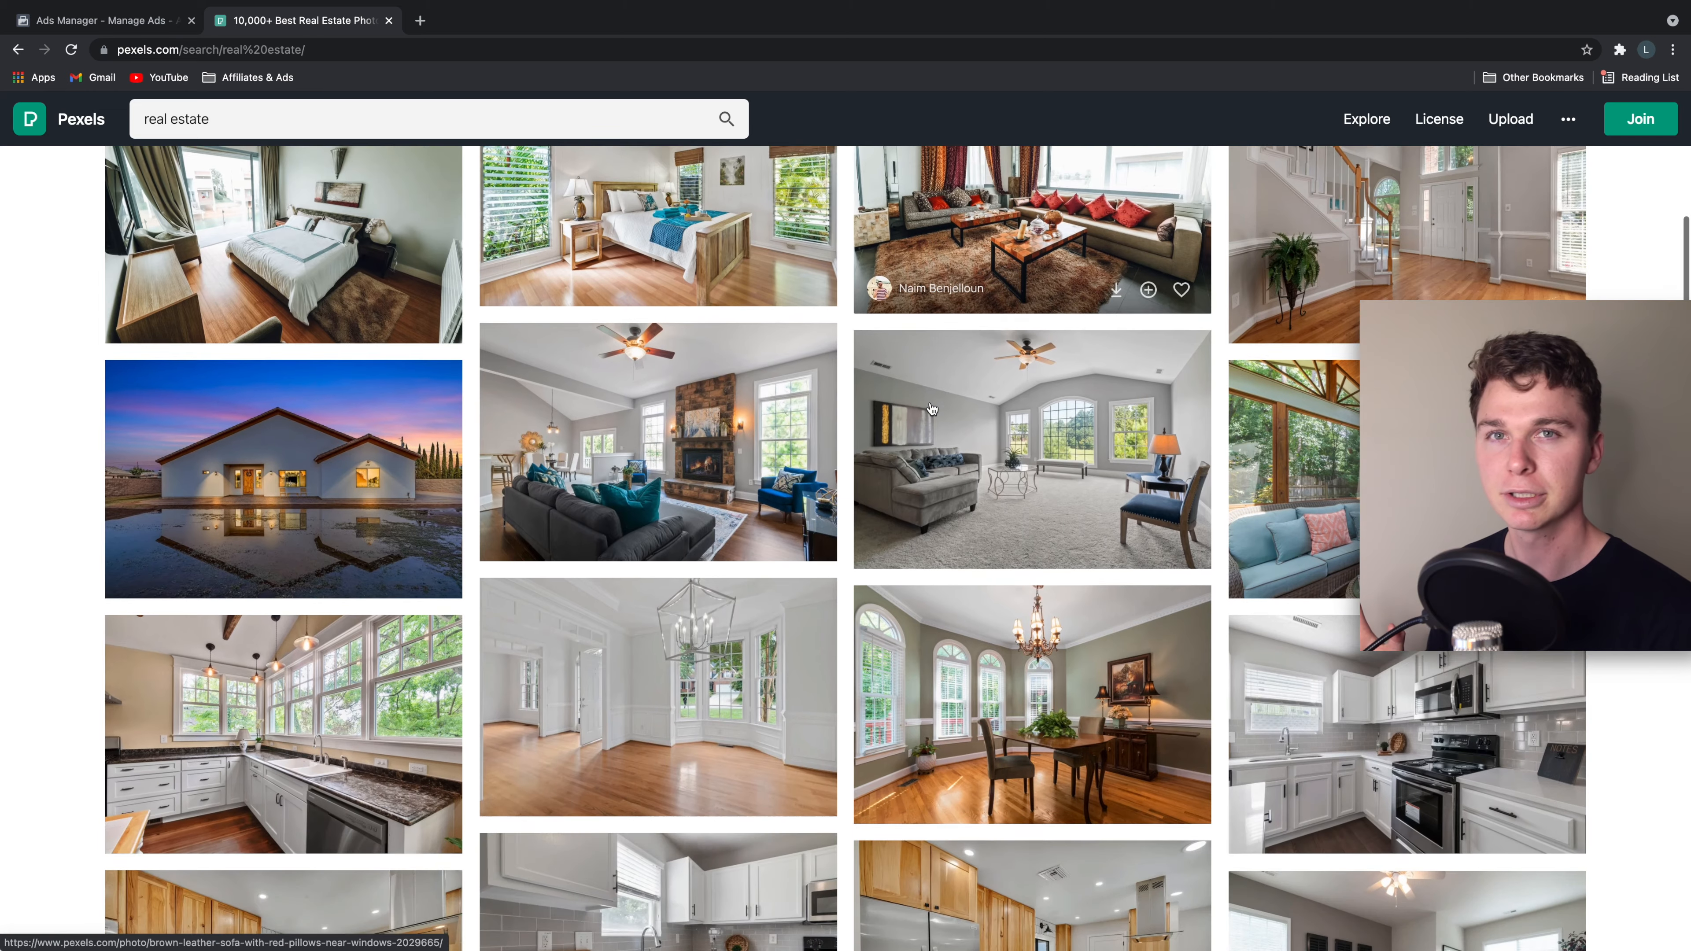
scroll(932, 409, down, 1)
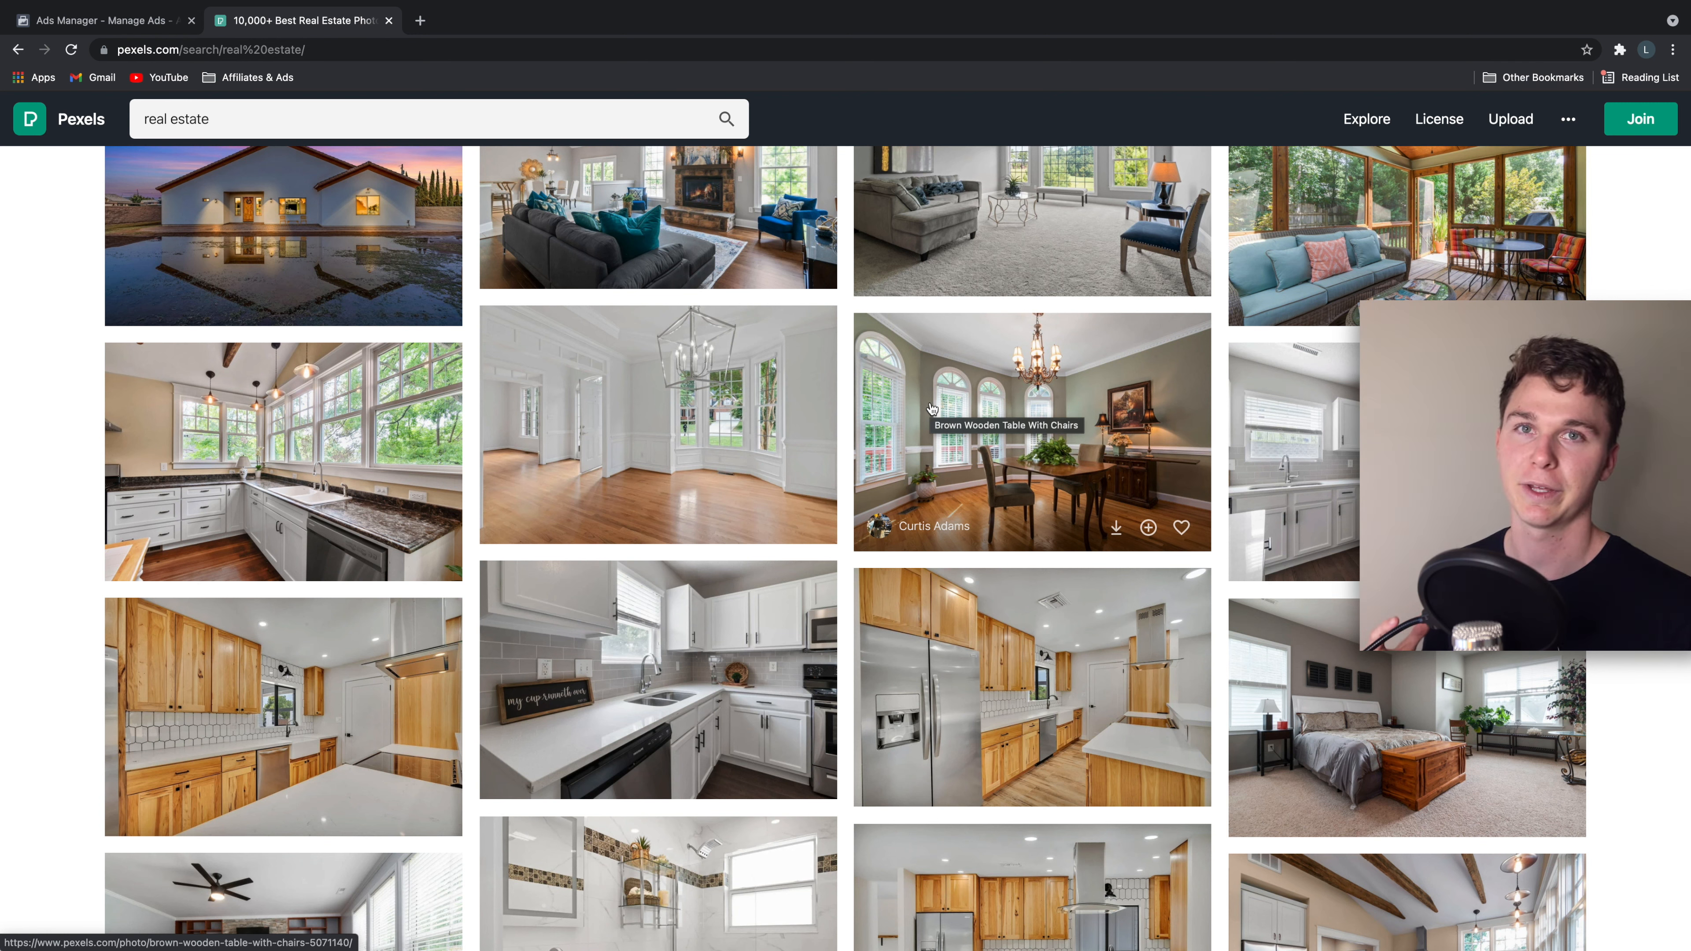
scroll(933, 408, down, 2)
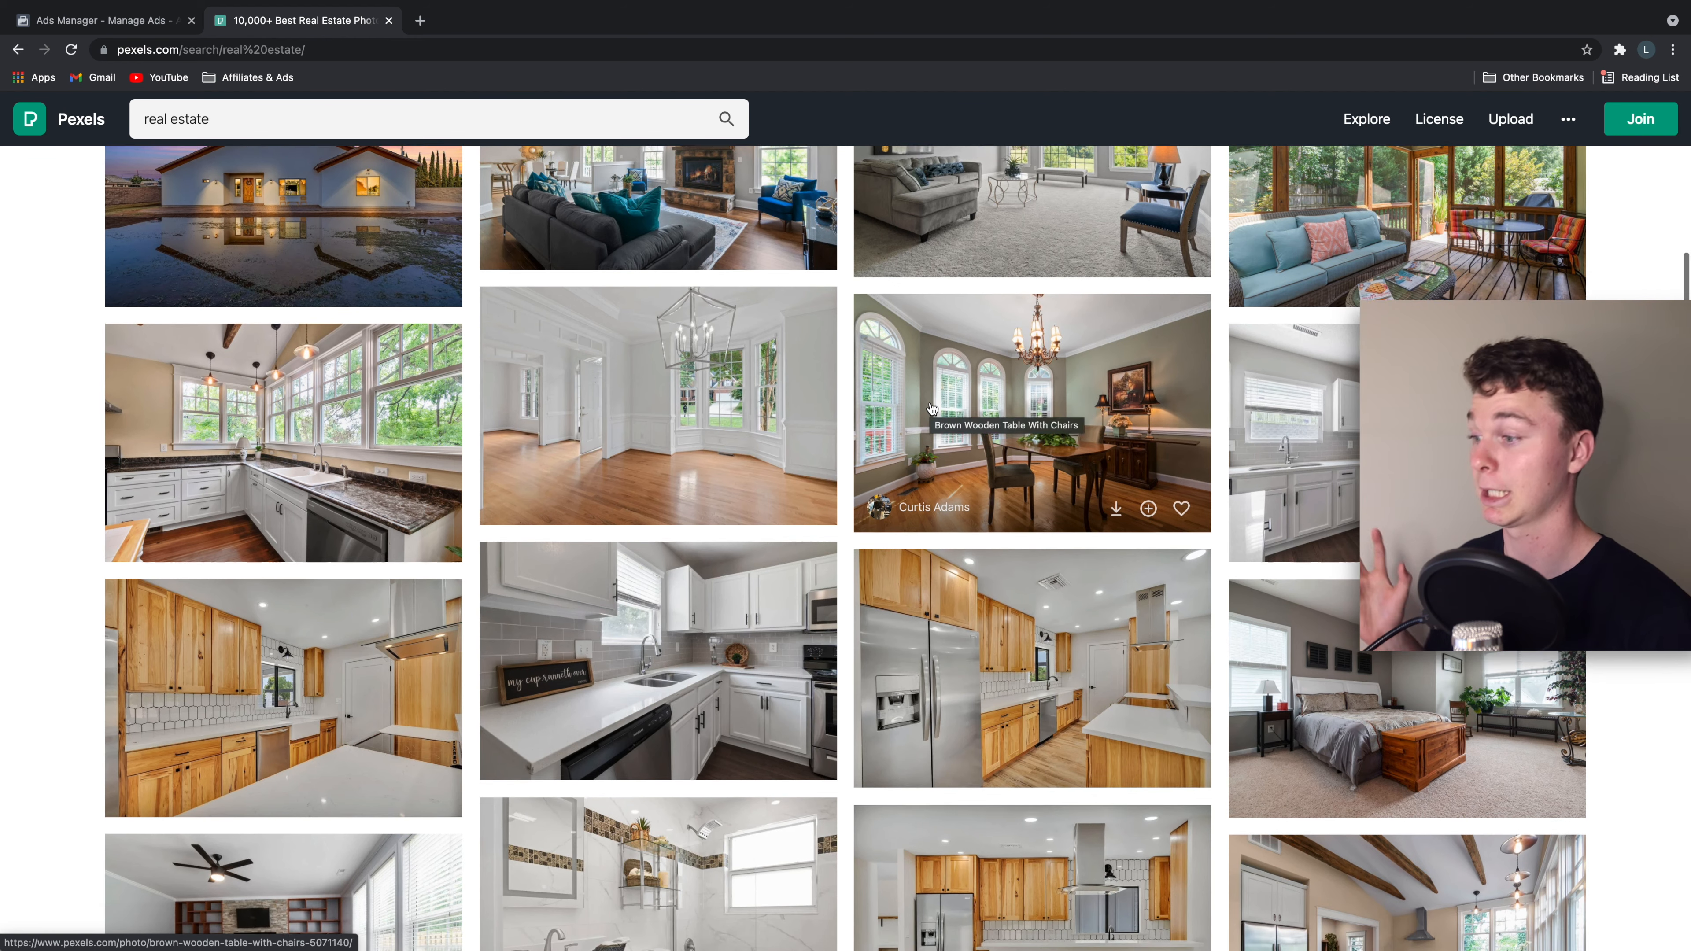
scroll(933, 407, down, 15)
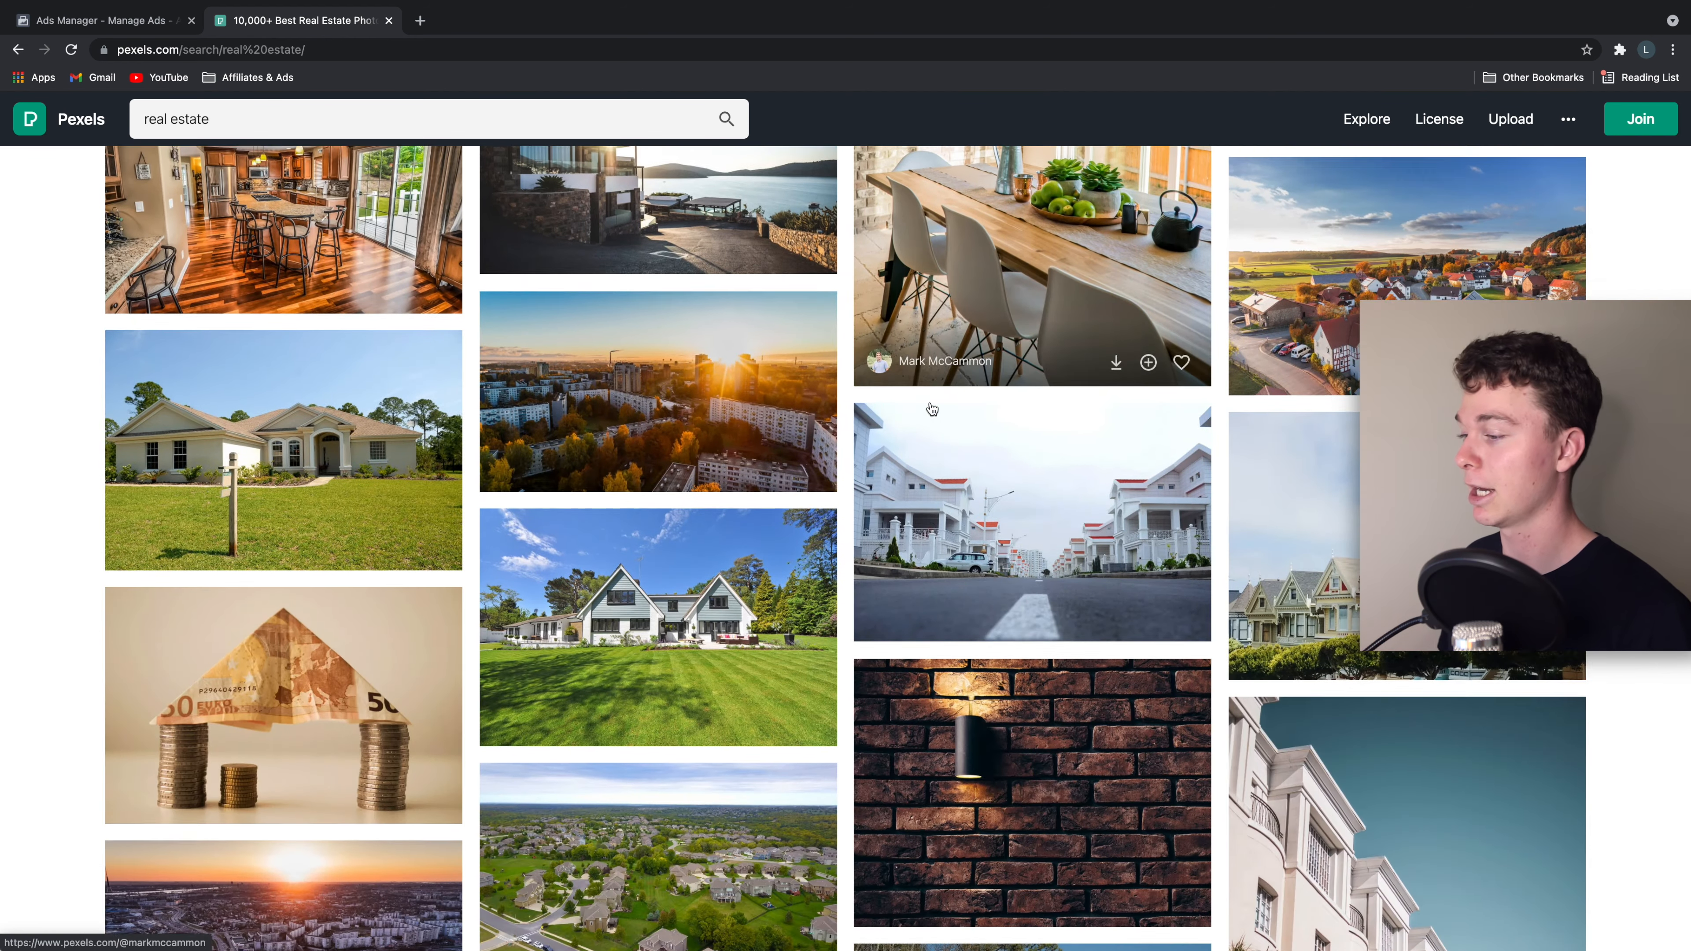
- Search Pexels for "real estate person"
scroll(933, 408, up, 15)
scroll(932, 408, up, 2)
click(559, 120)
text(person)
key(Return)
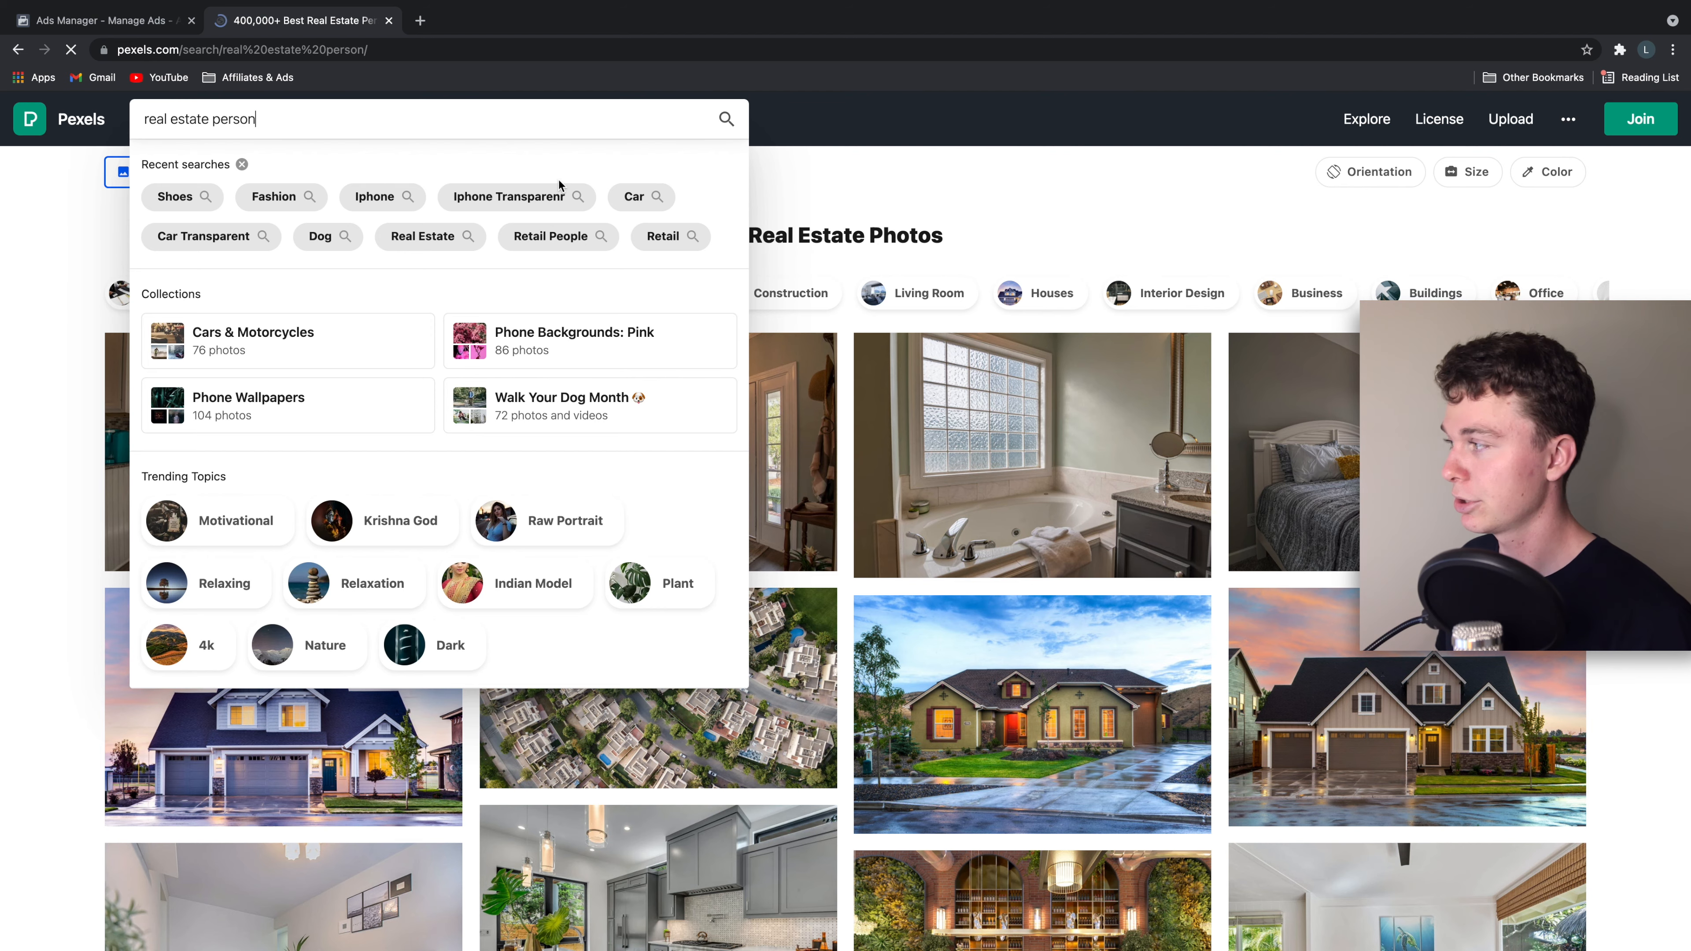
- Browse the "real estate person" photo results for an image of people with a house that suits the ad
scroll(726, 288, down, 6)
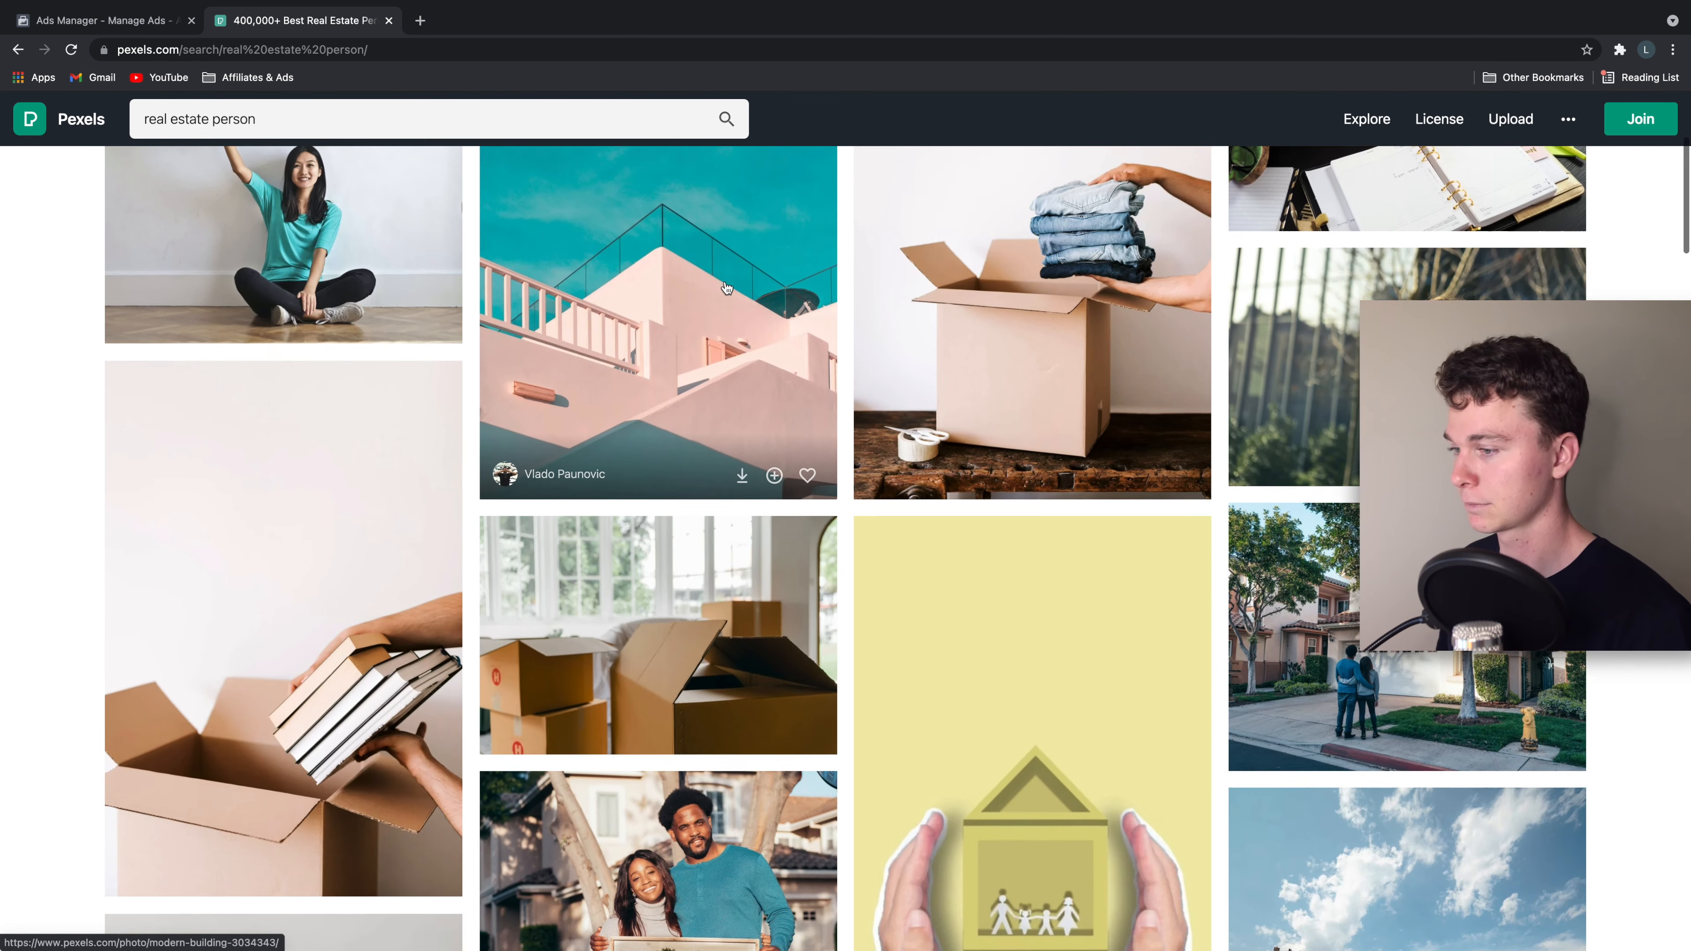
scroll(879, 526, down, 6)
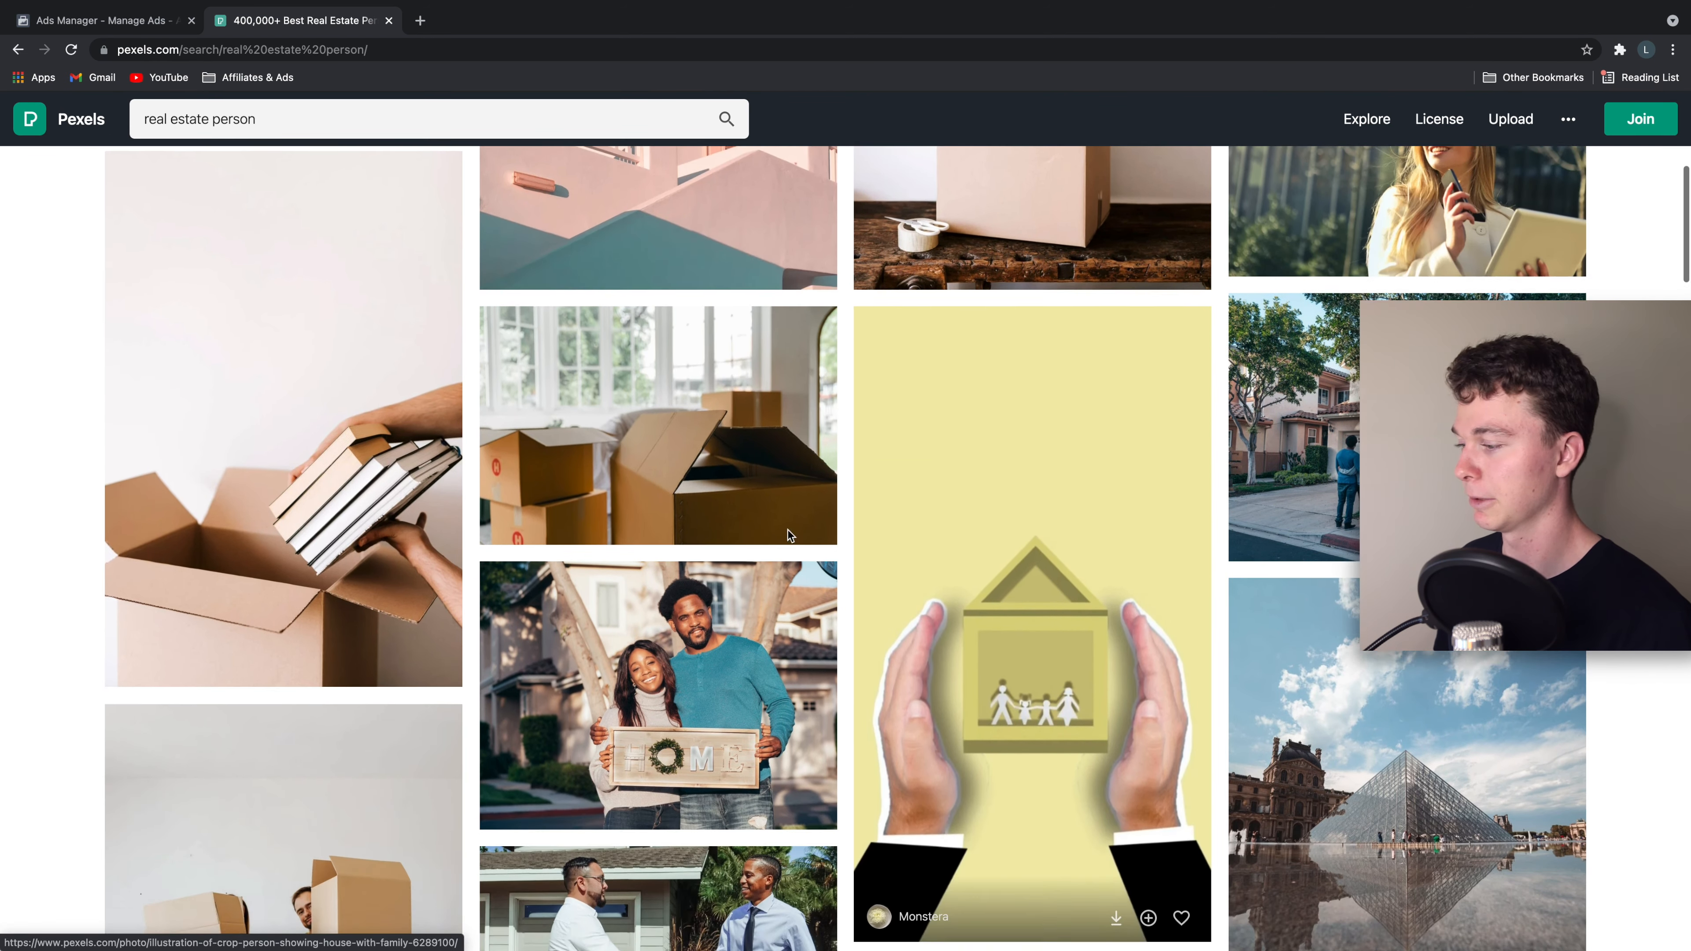
scroll(694, 582, down, 3)
scroll(746, 530, up, 5)
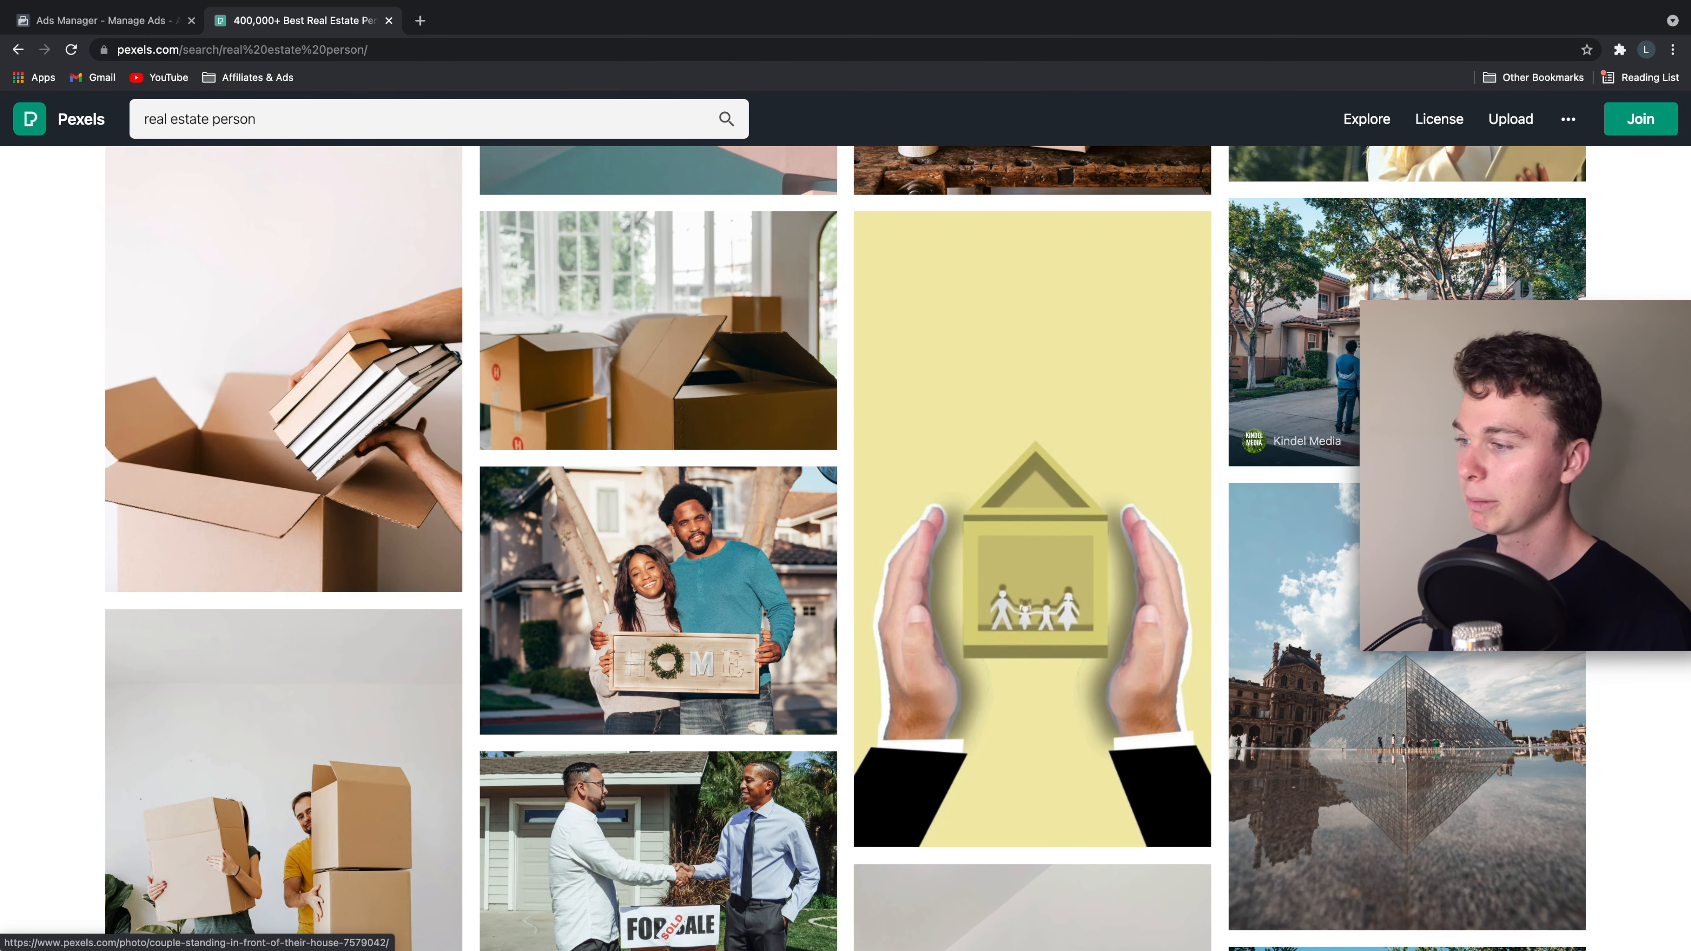
scroll(1257, 392, down, 14)
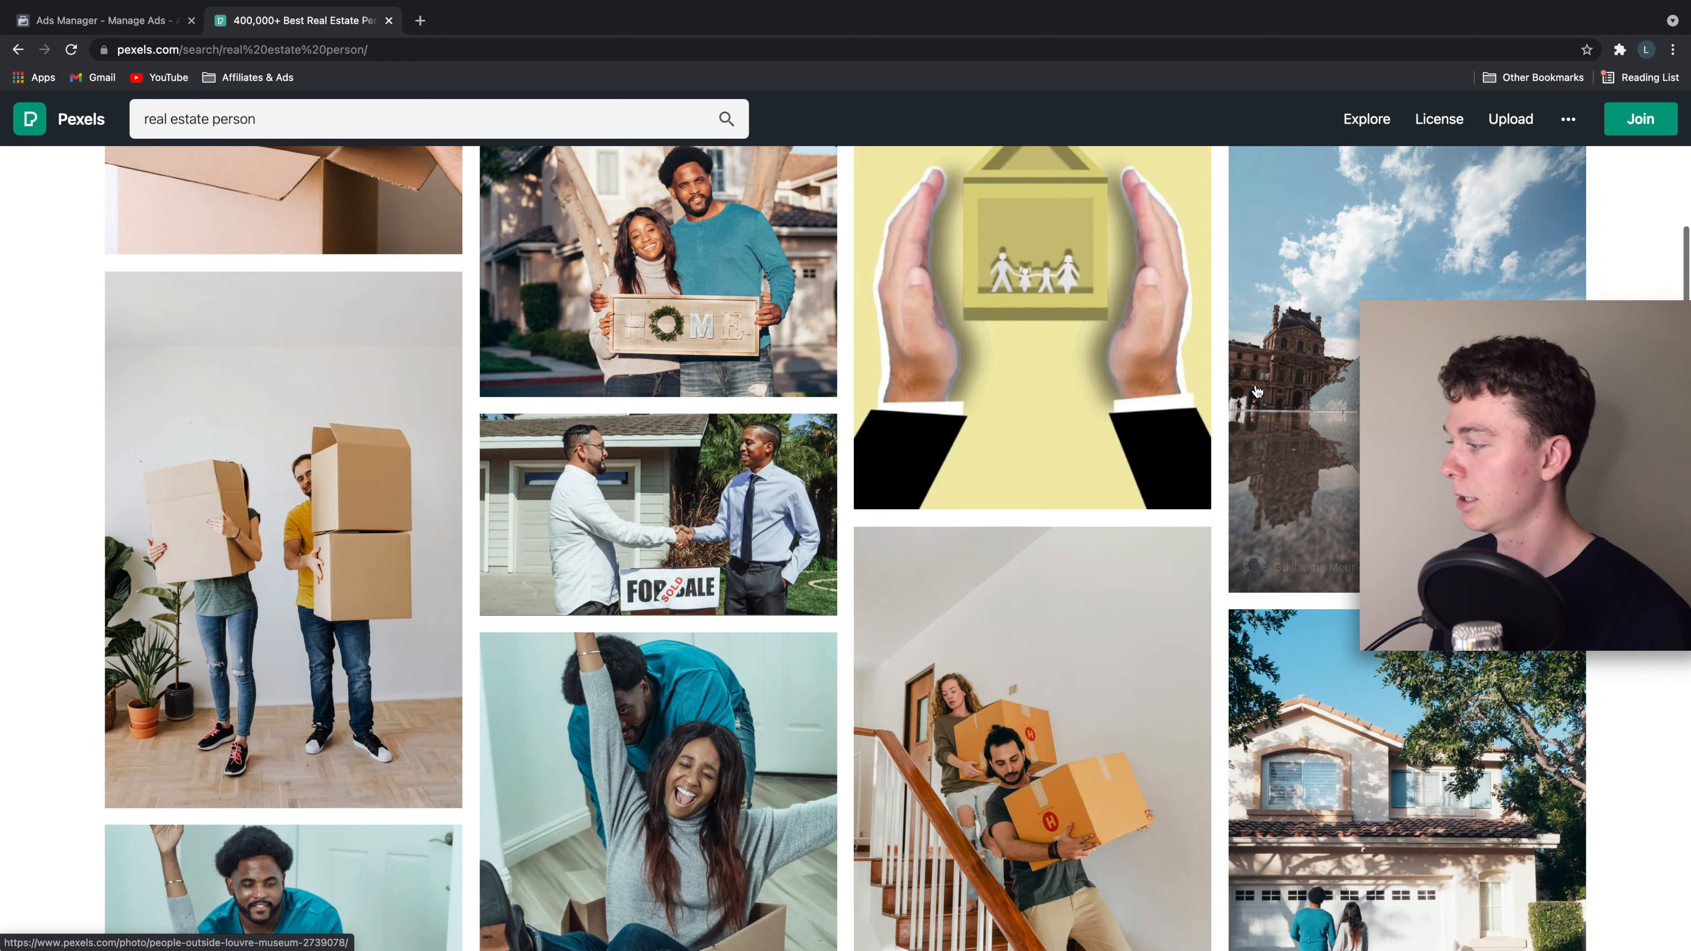
scroll(1256, 391, up, 3)
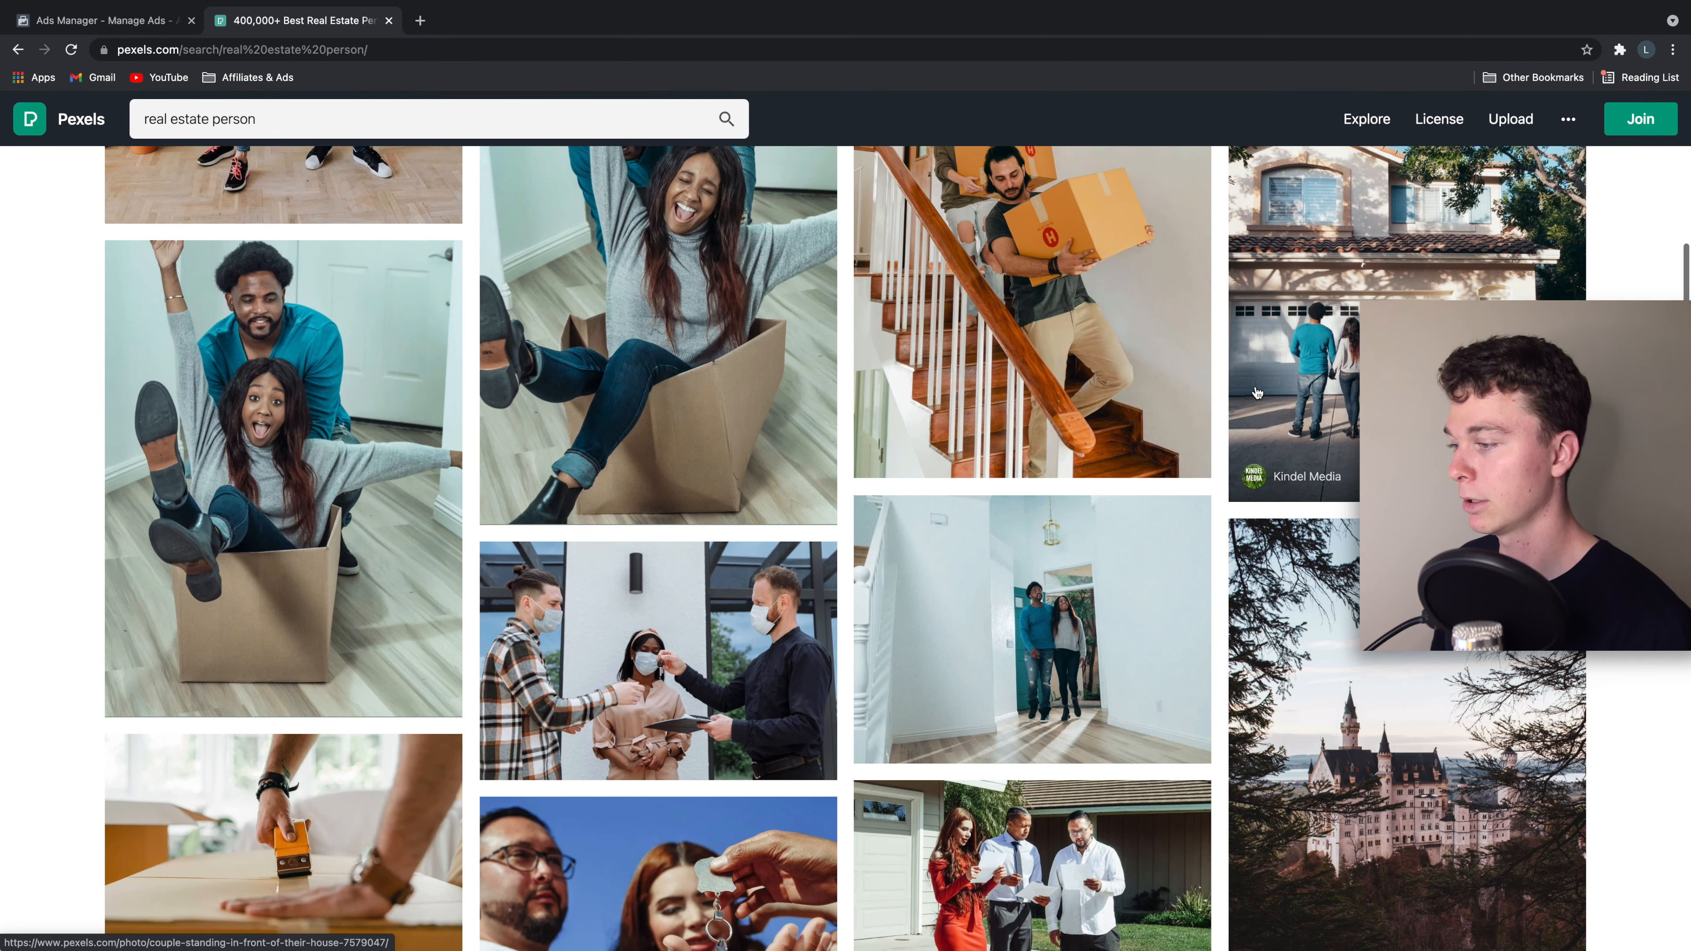
scroll(1351, 381, up, 1)
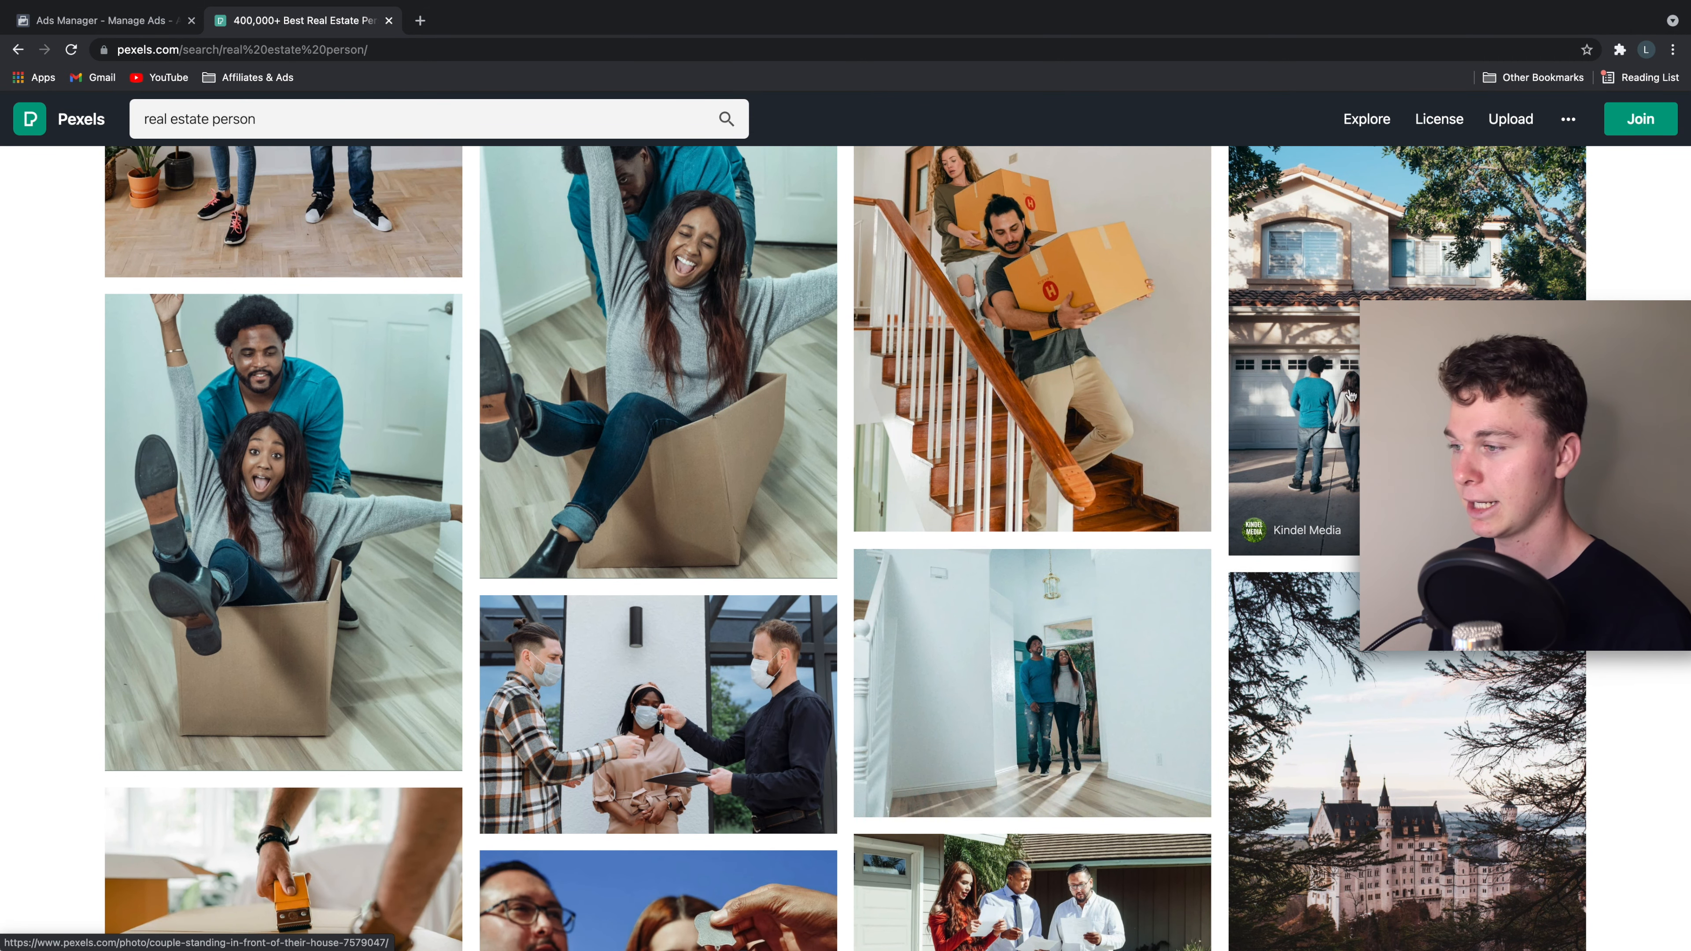
scroll(1351, 381, up, 2)
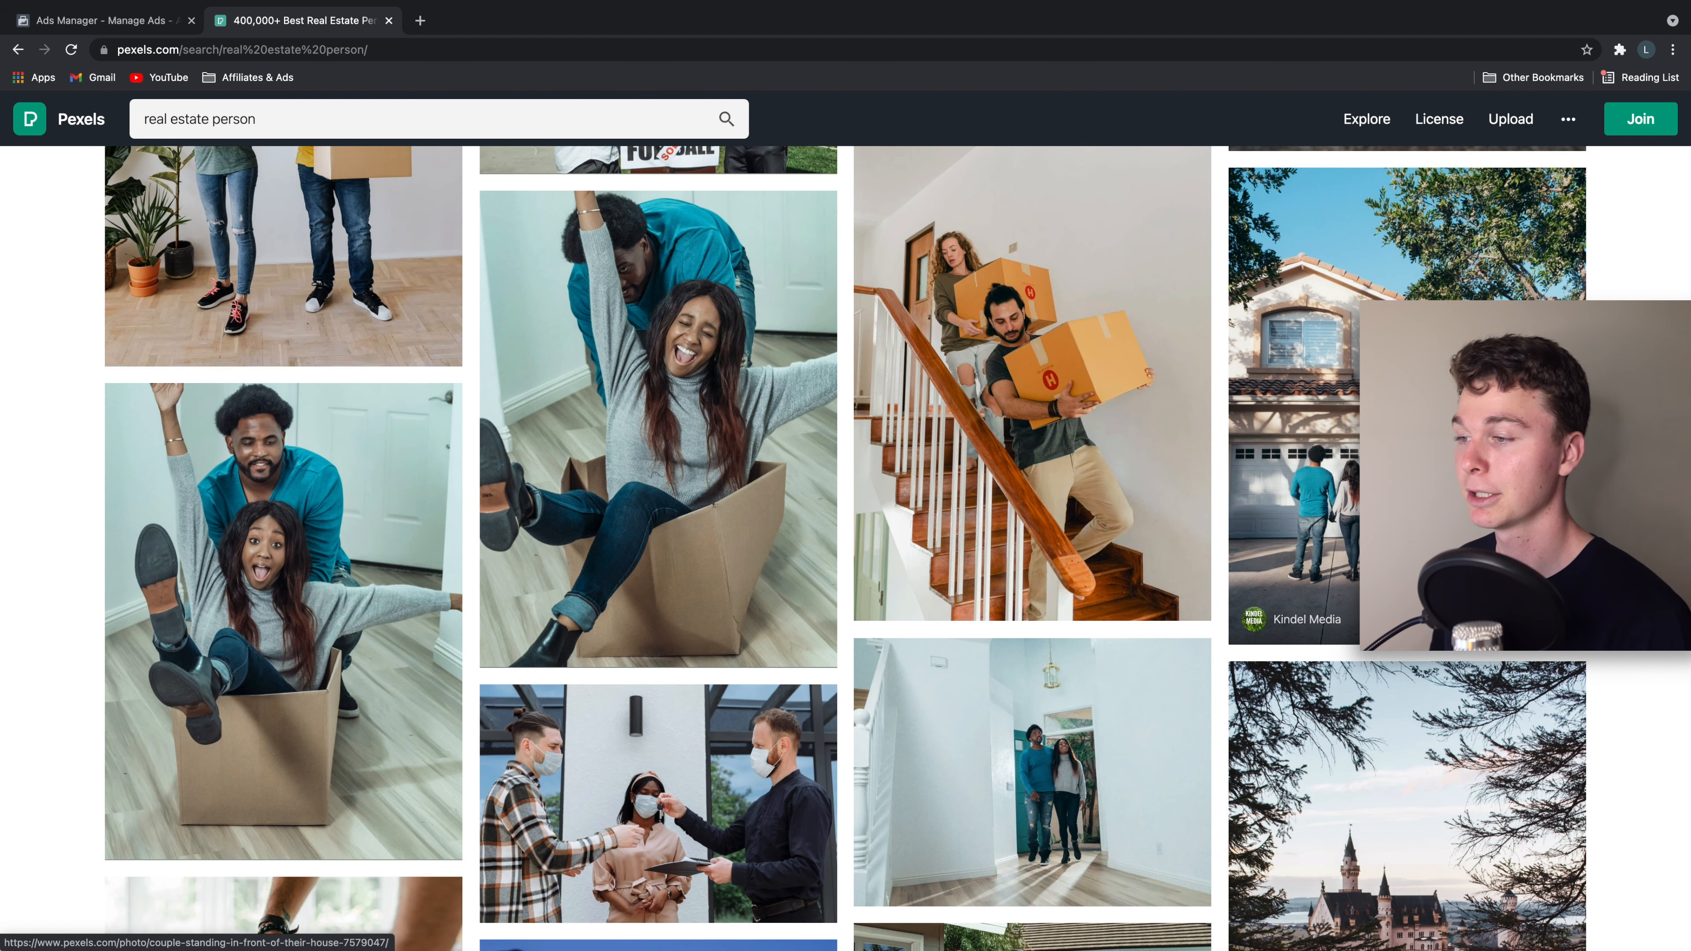
scroll(1350, 381, down, 1)
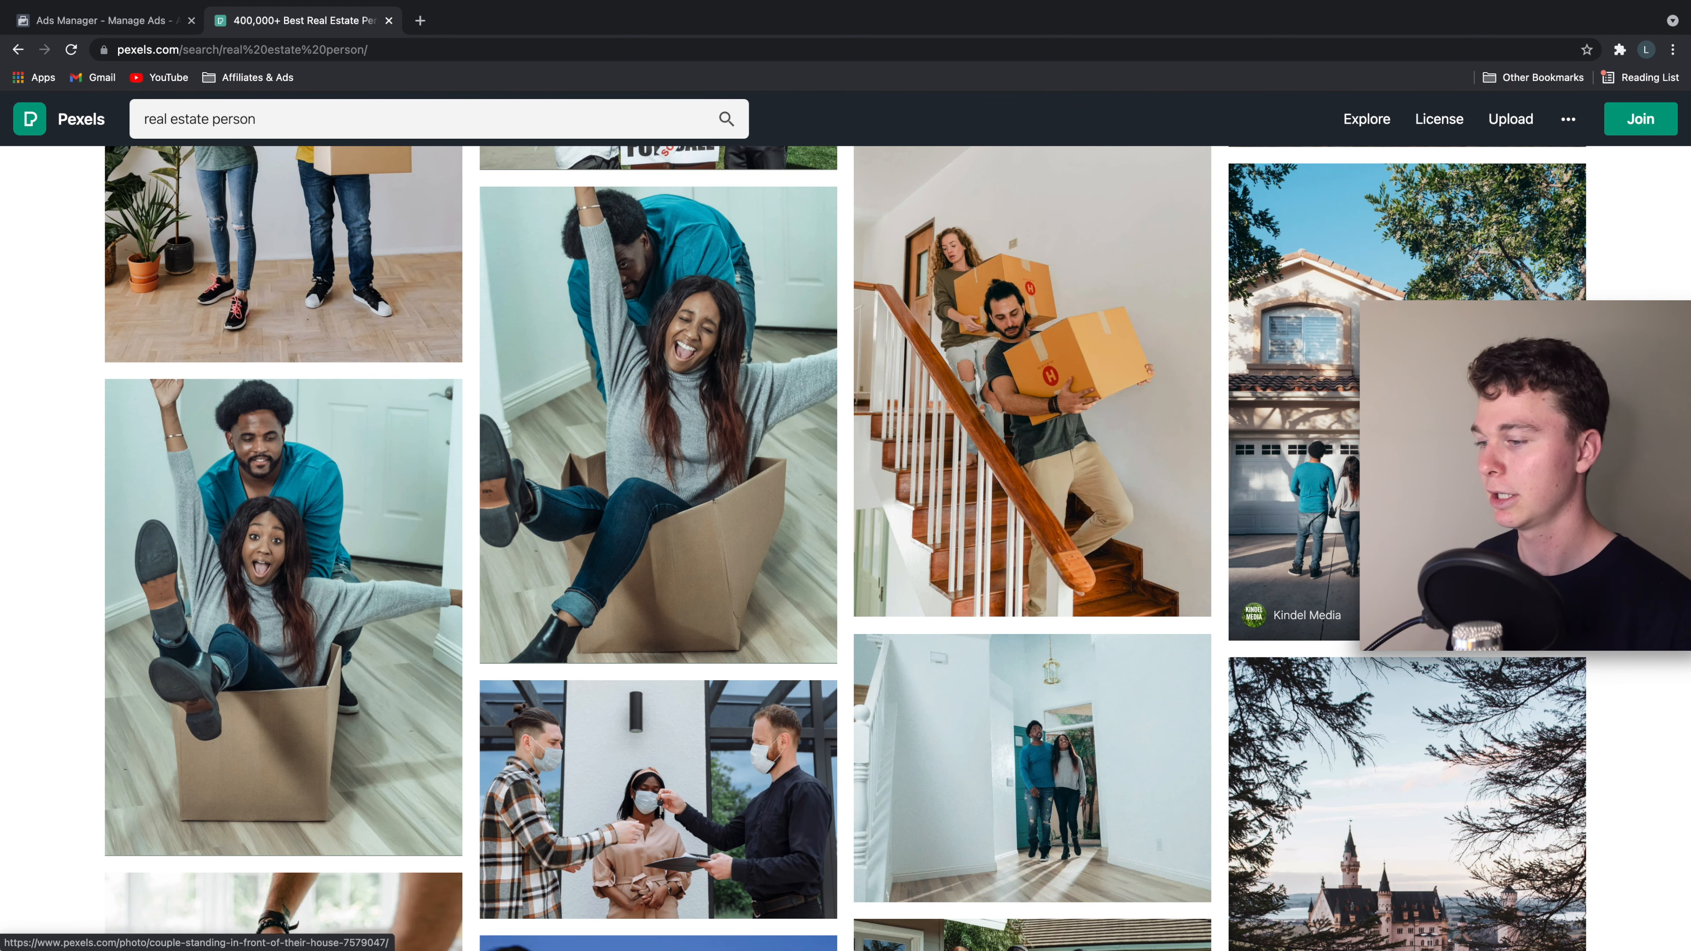
scroll(1100, 511, down, 3)
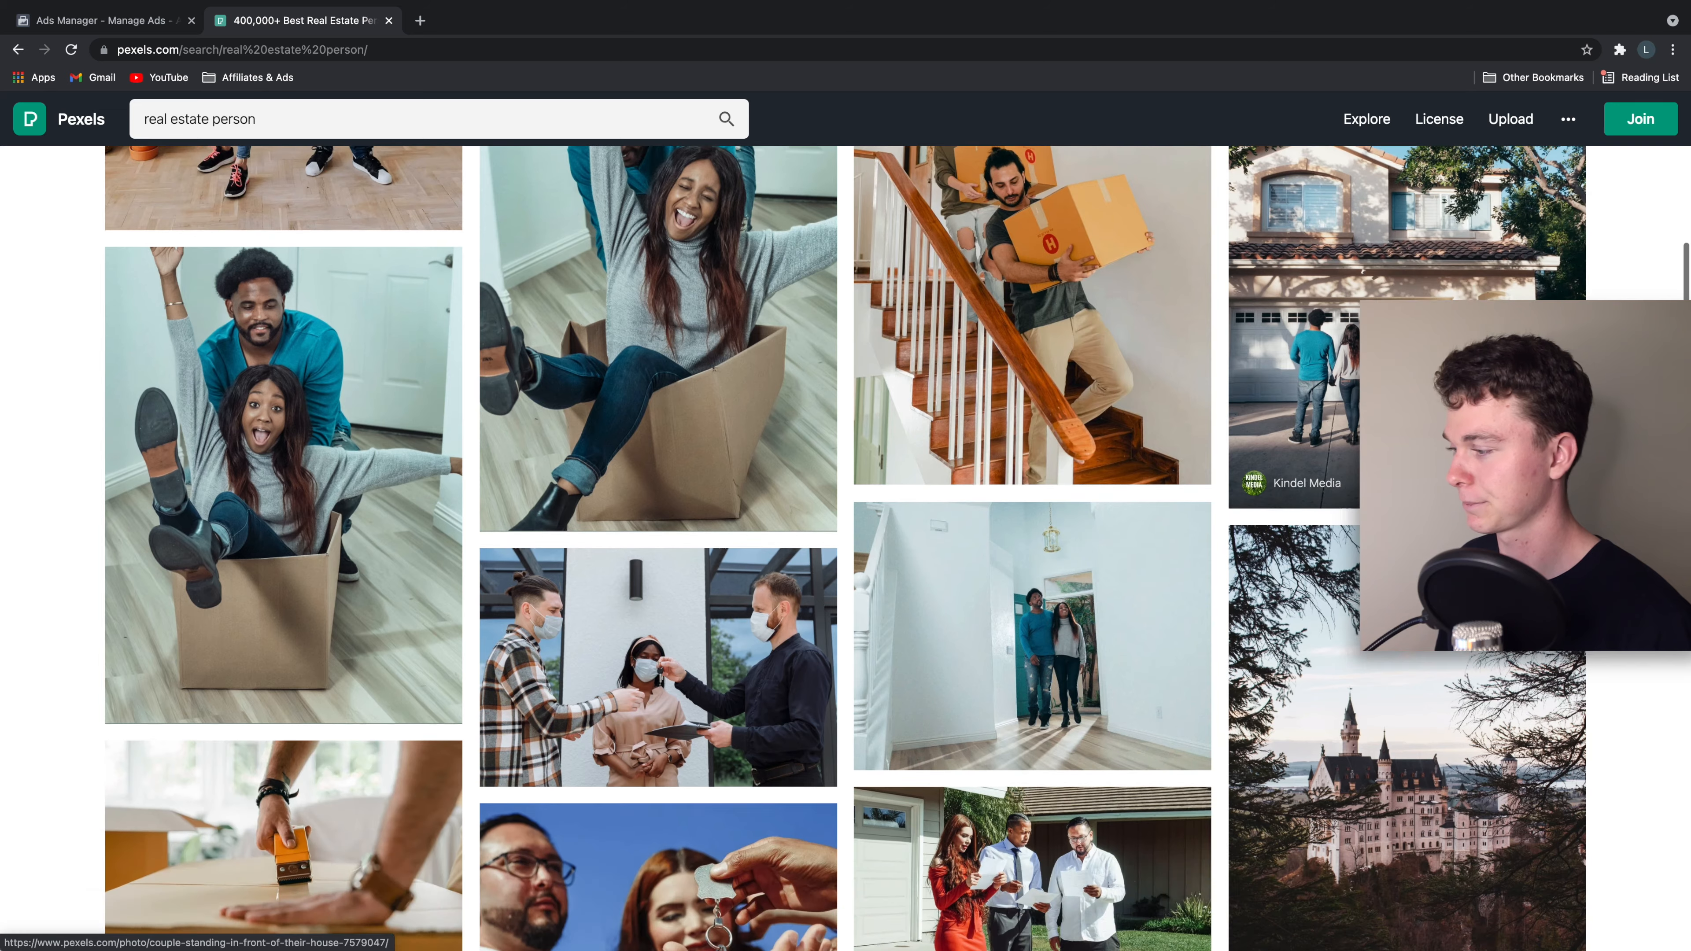
scroll(1100, 512, down, 2)
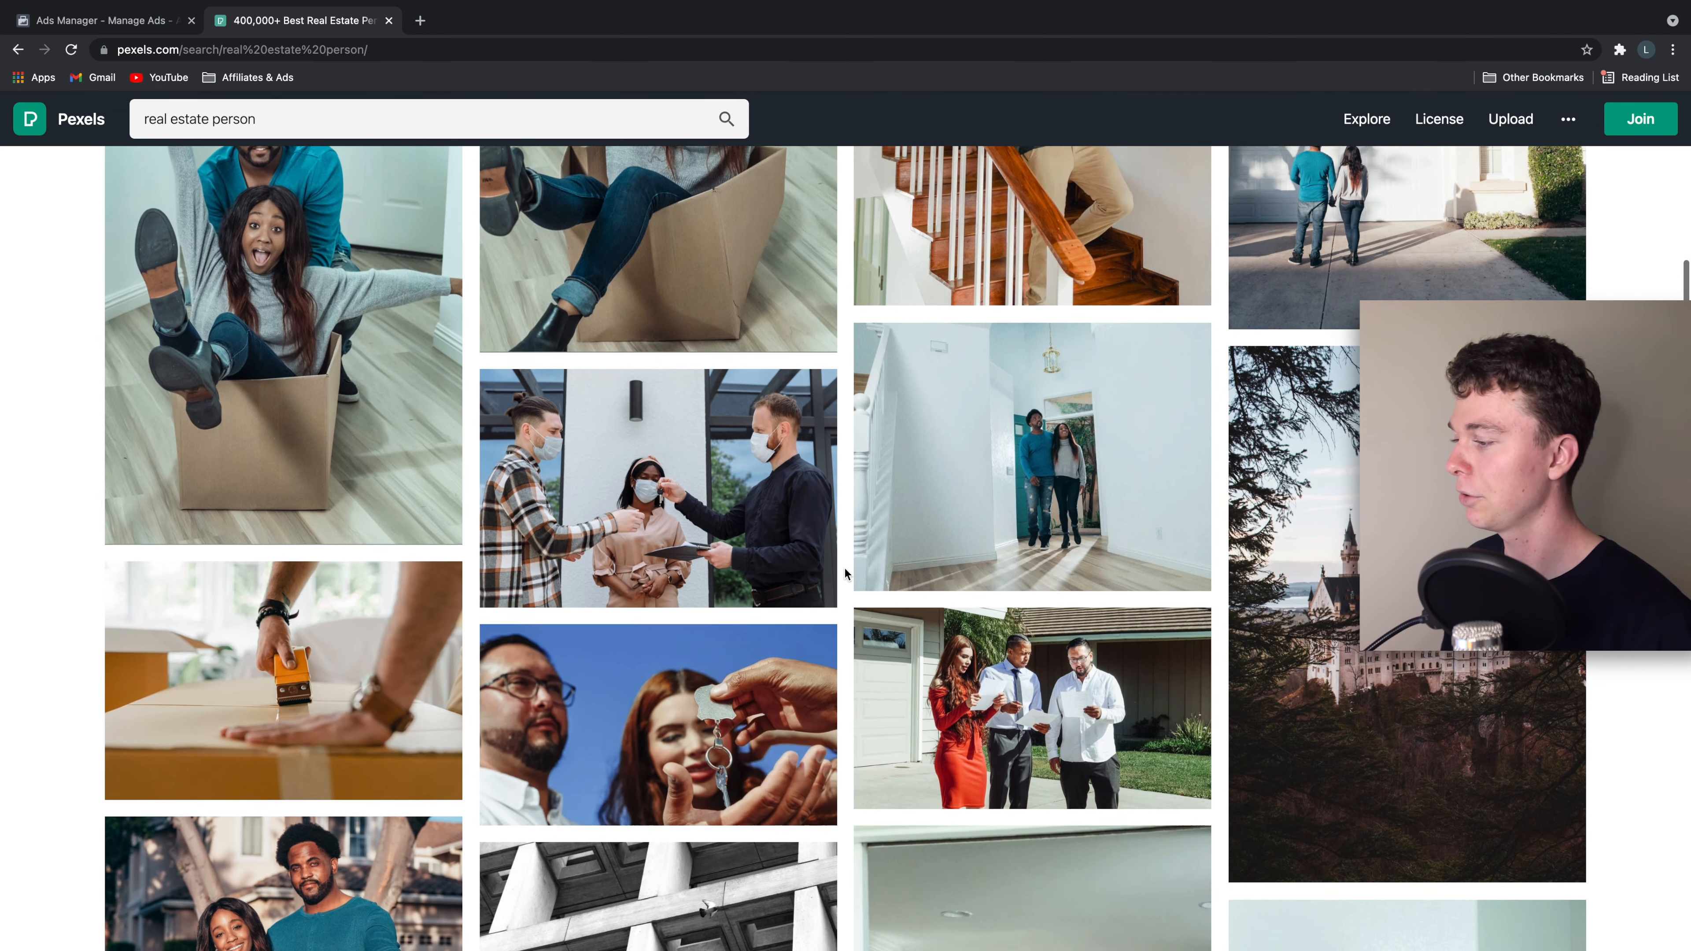
scroll(651, 573, up, 3)
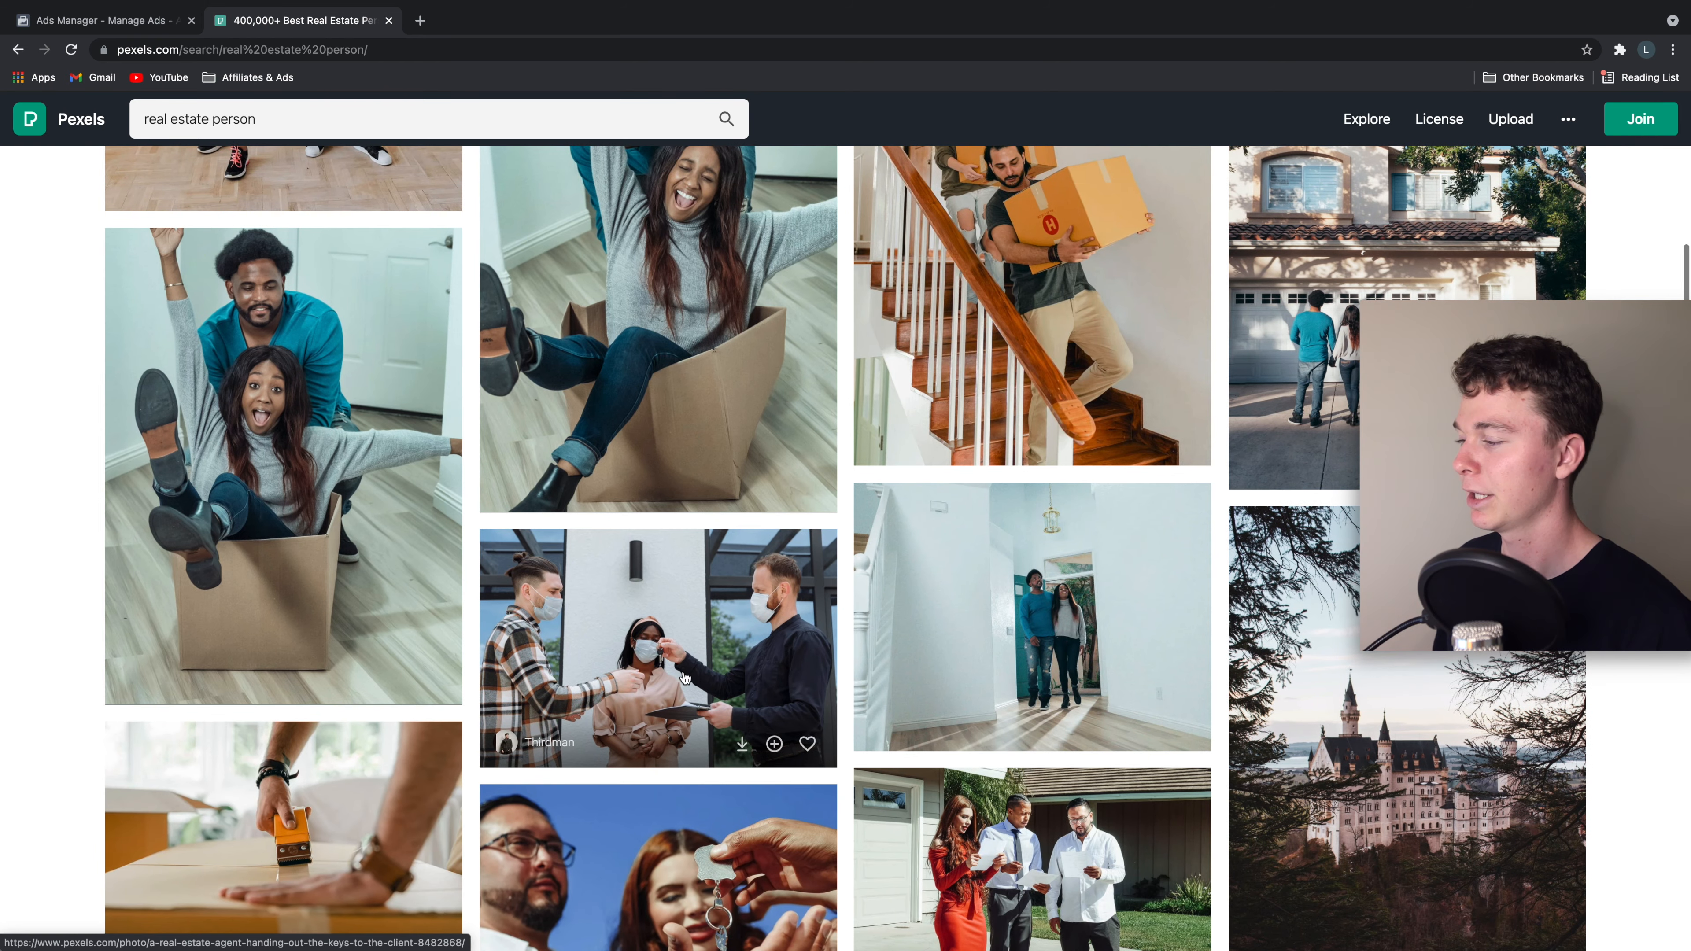
scroll(679, 659, down, 1)
scroll(777, 614, up, 1)
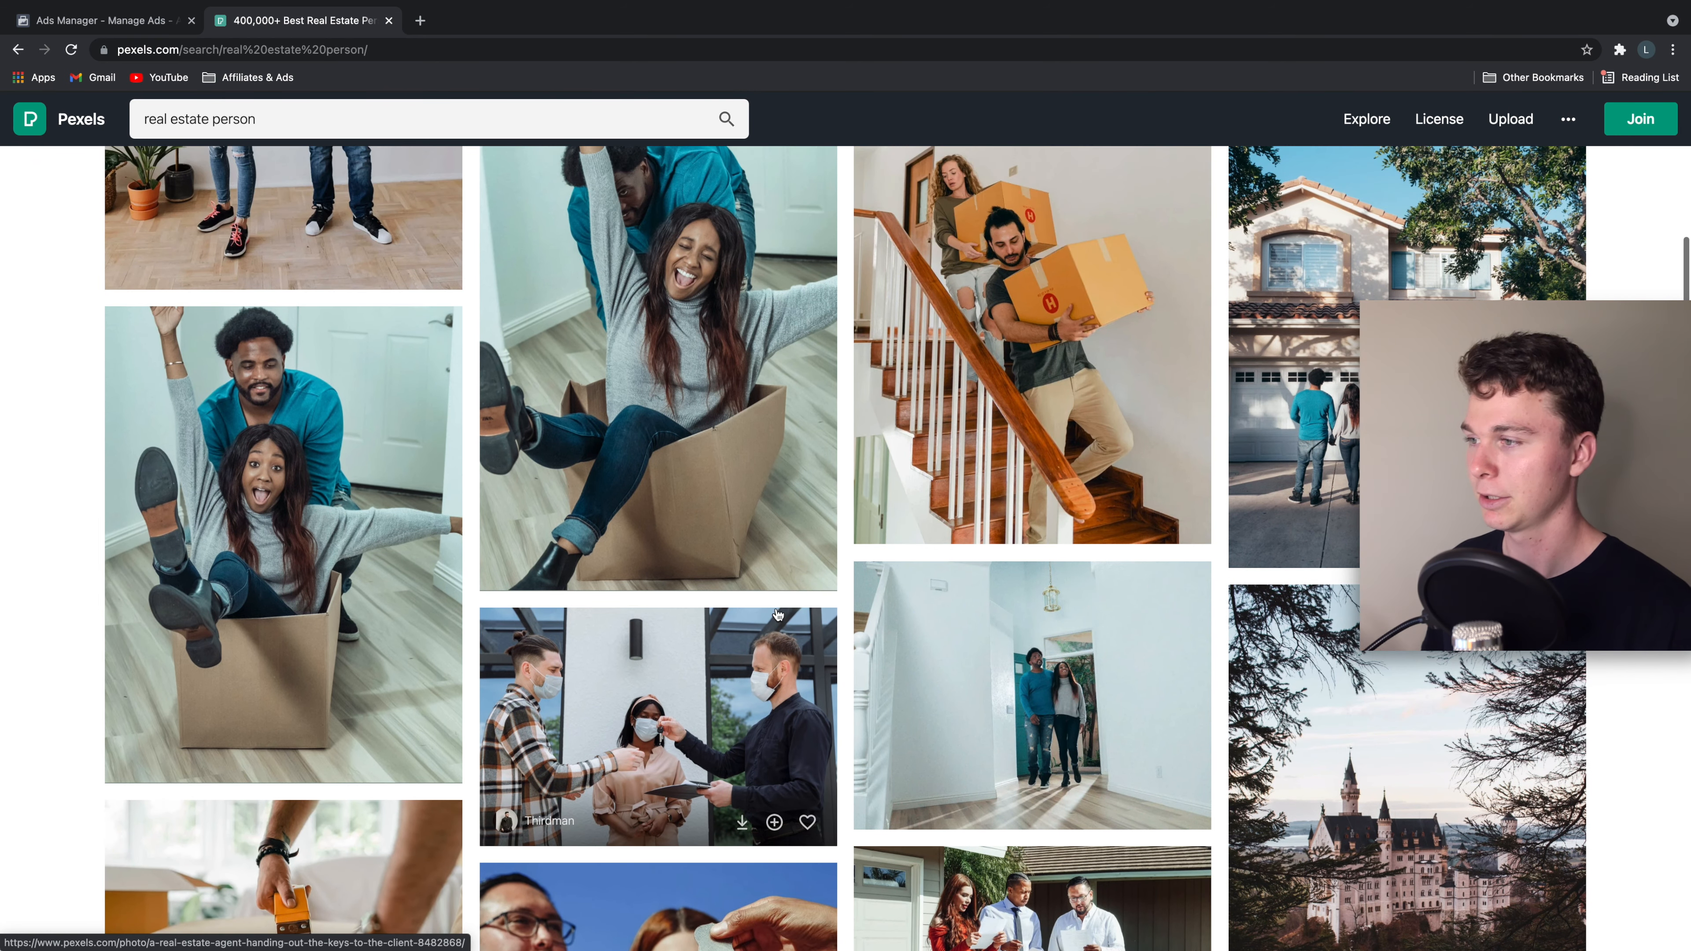
- Preview the photo of the couple seen from behind in front of their house, then return to the results
scroll(1465, 467, up, 3)
click(1465, 500)
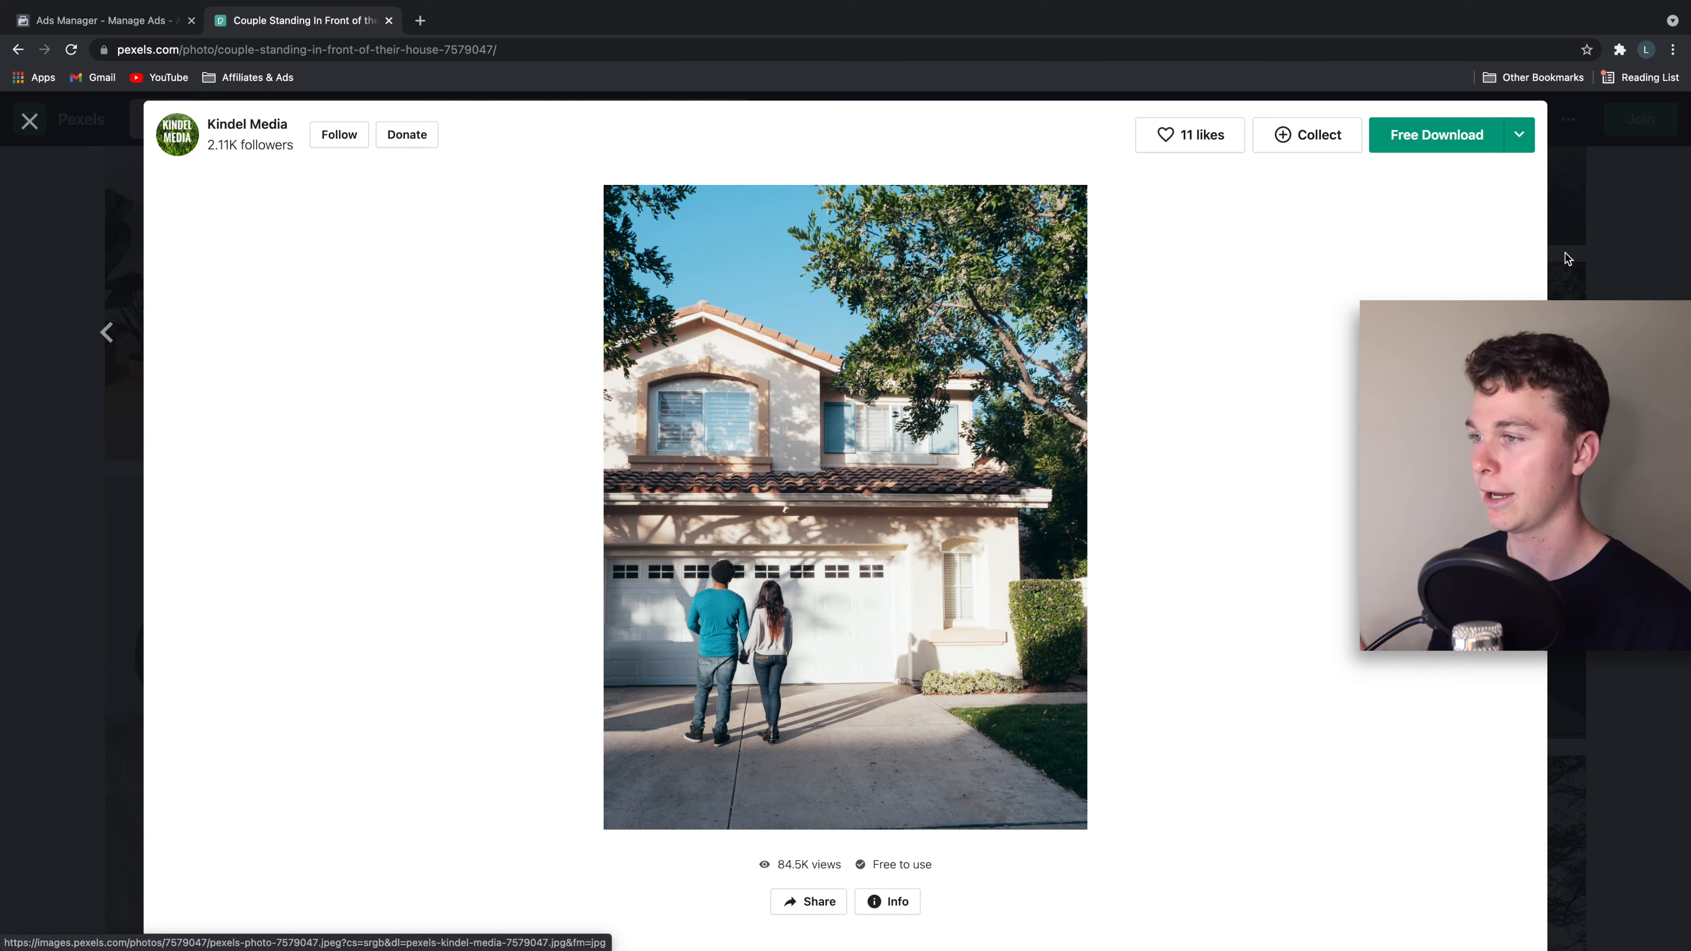
click(1557, 265)
- Download the photo of the couple facing the camera in front of a house's garage and dismiss the thank-you message
scroll(1092, 440, down, 10)
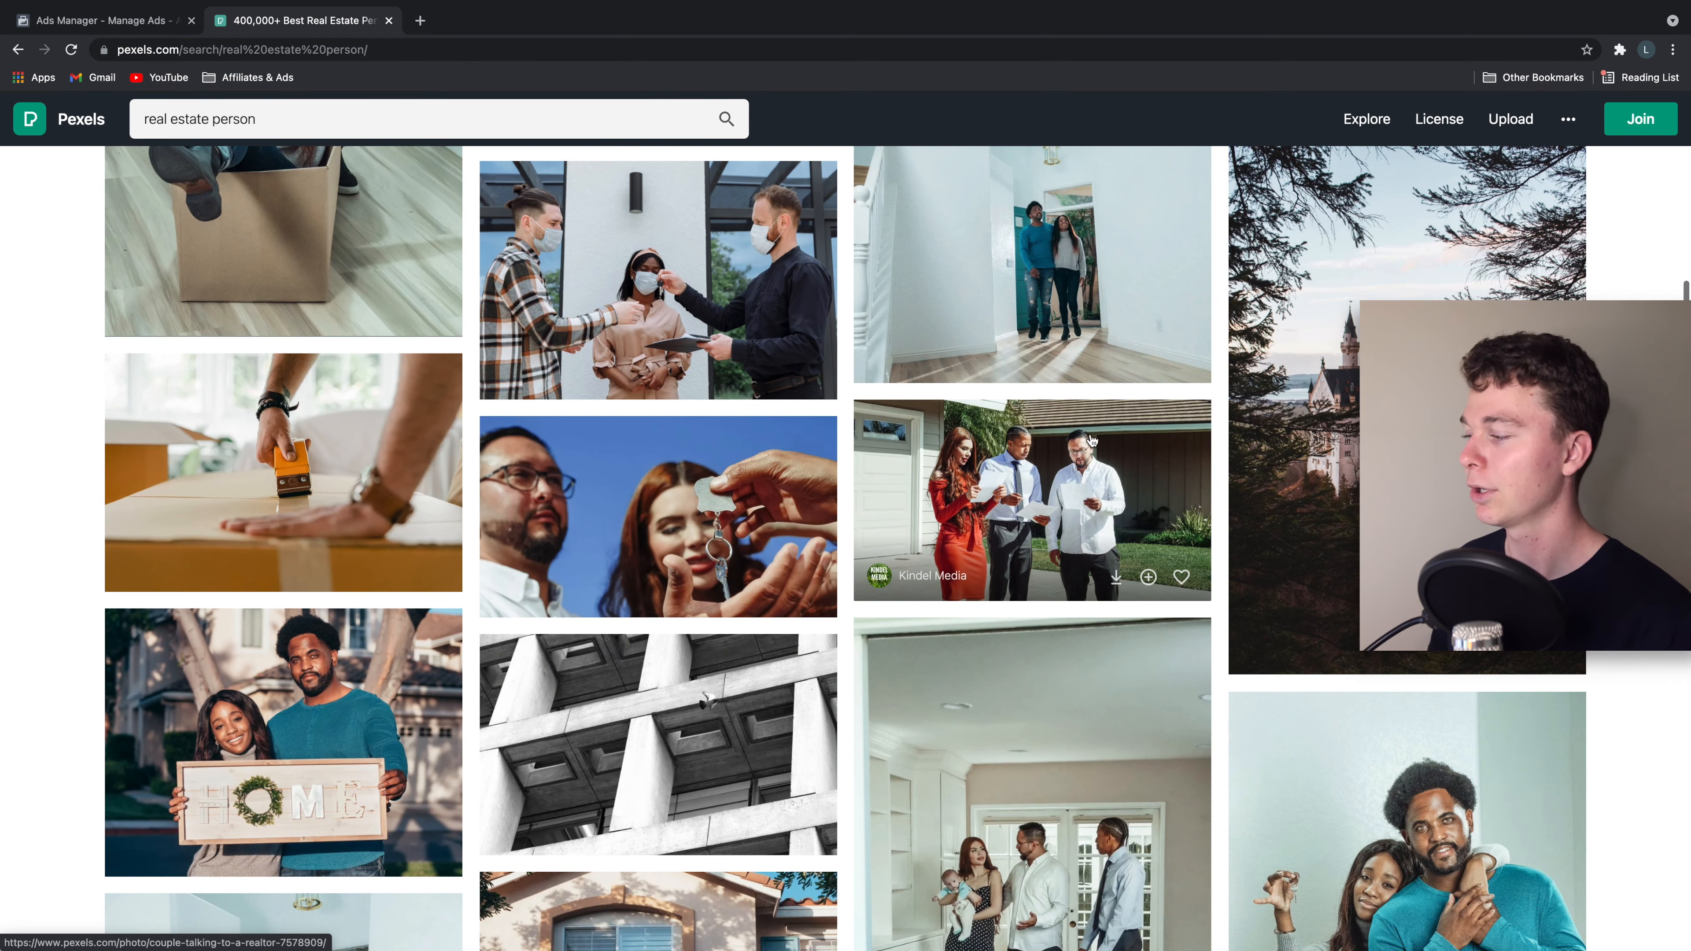
scroll(1092, 440, down, 5)
scroll(1098, 447, down, 2)
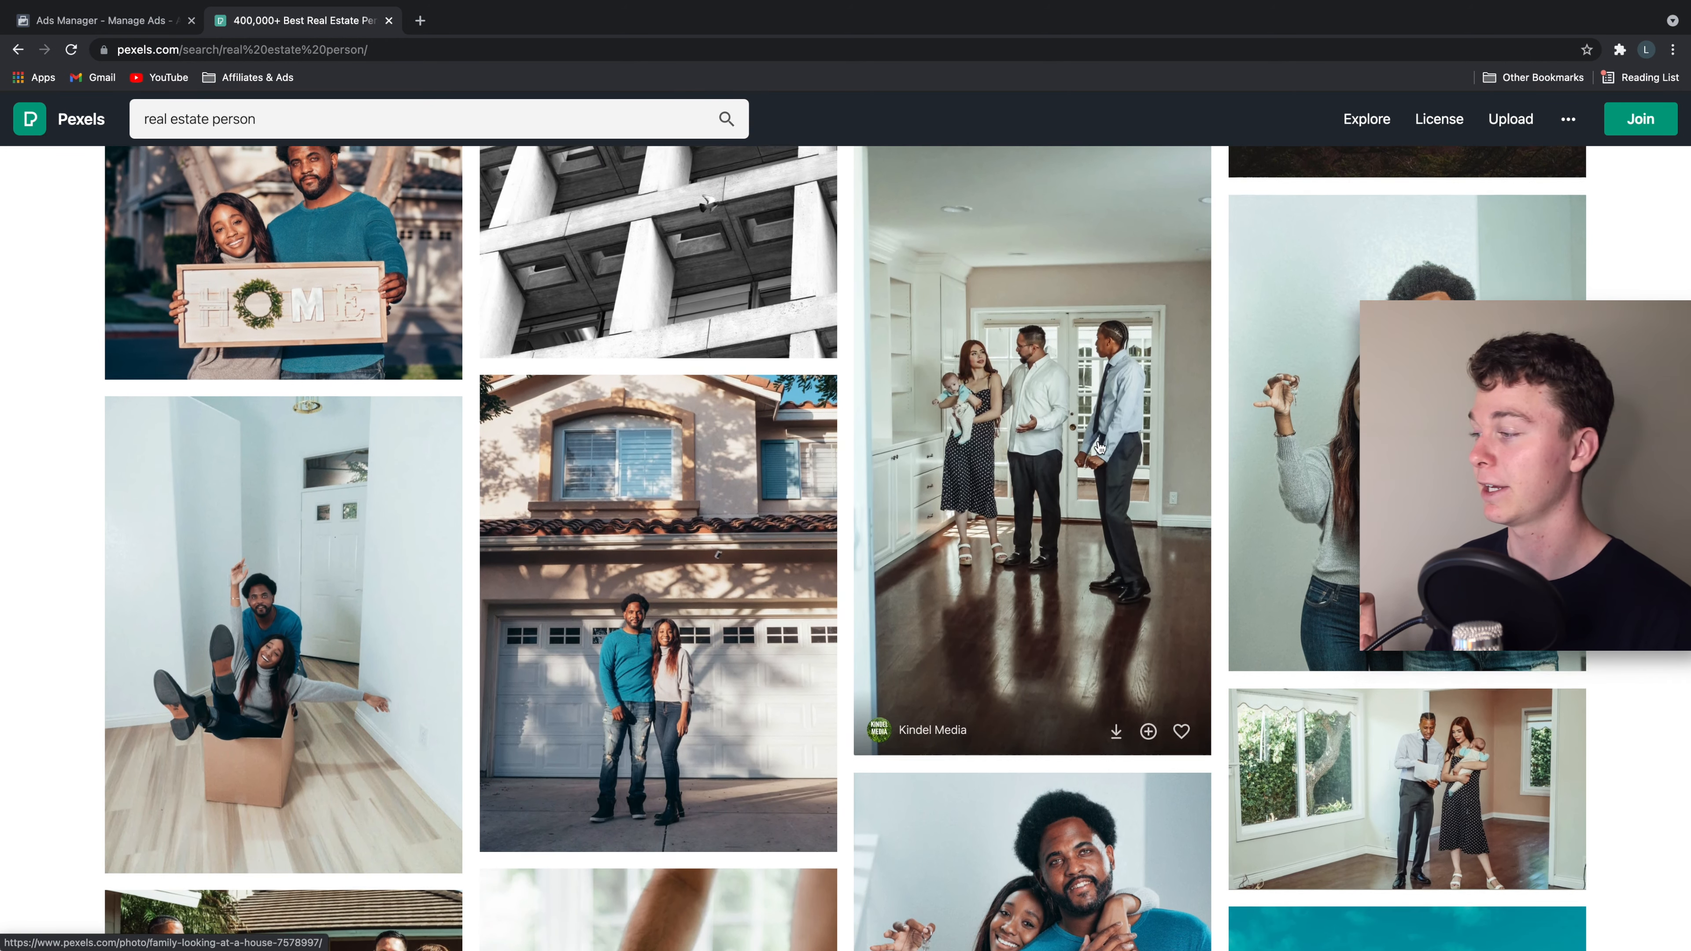
click(699, 506)
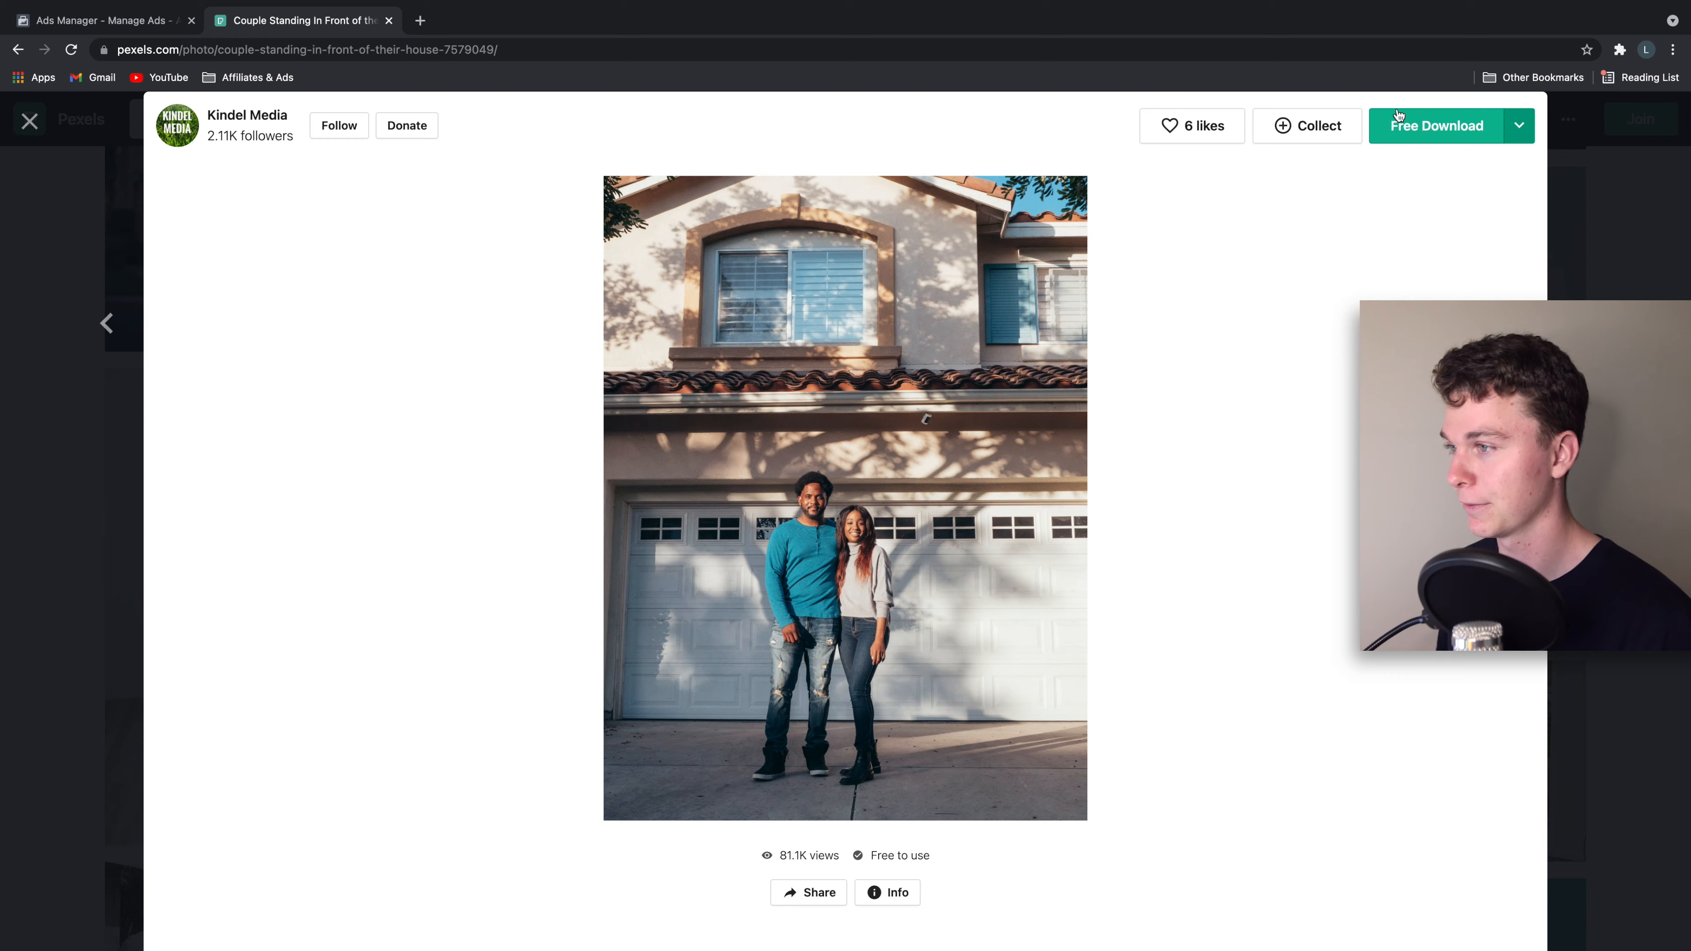
click(1427, 124)
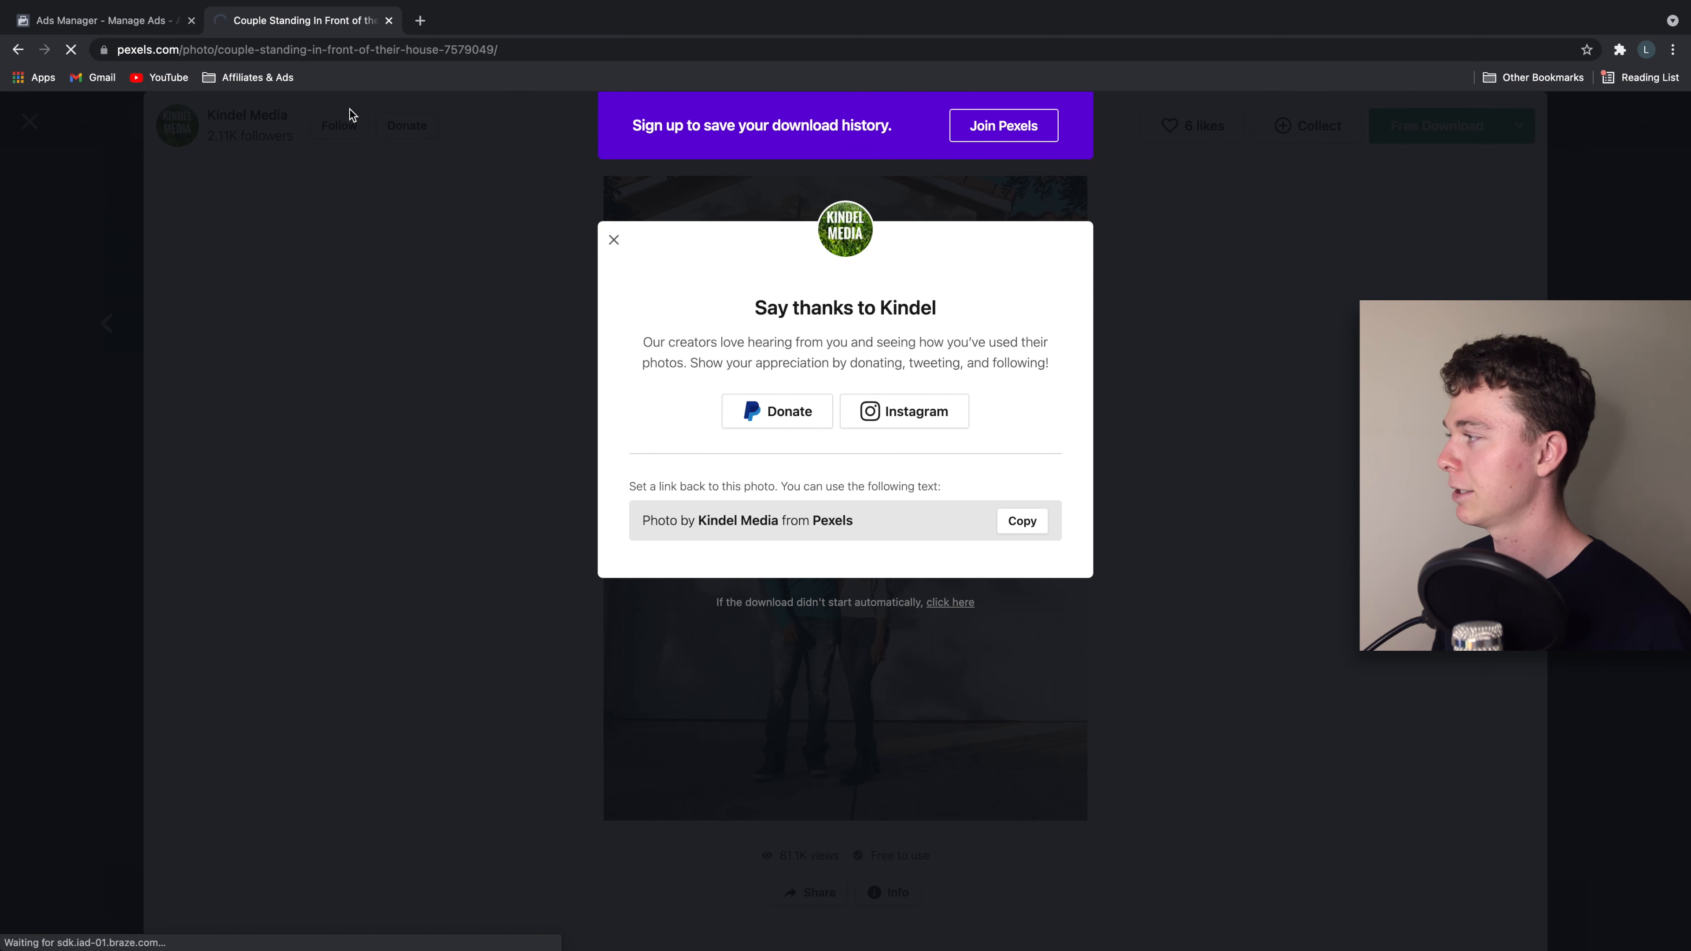
double_click(912, 307)
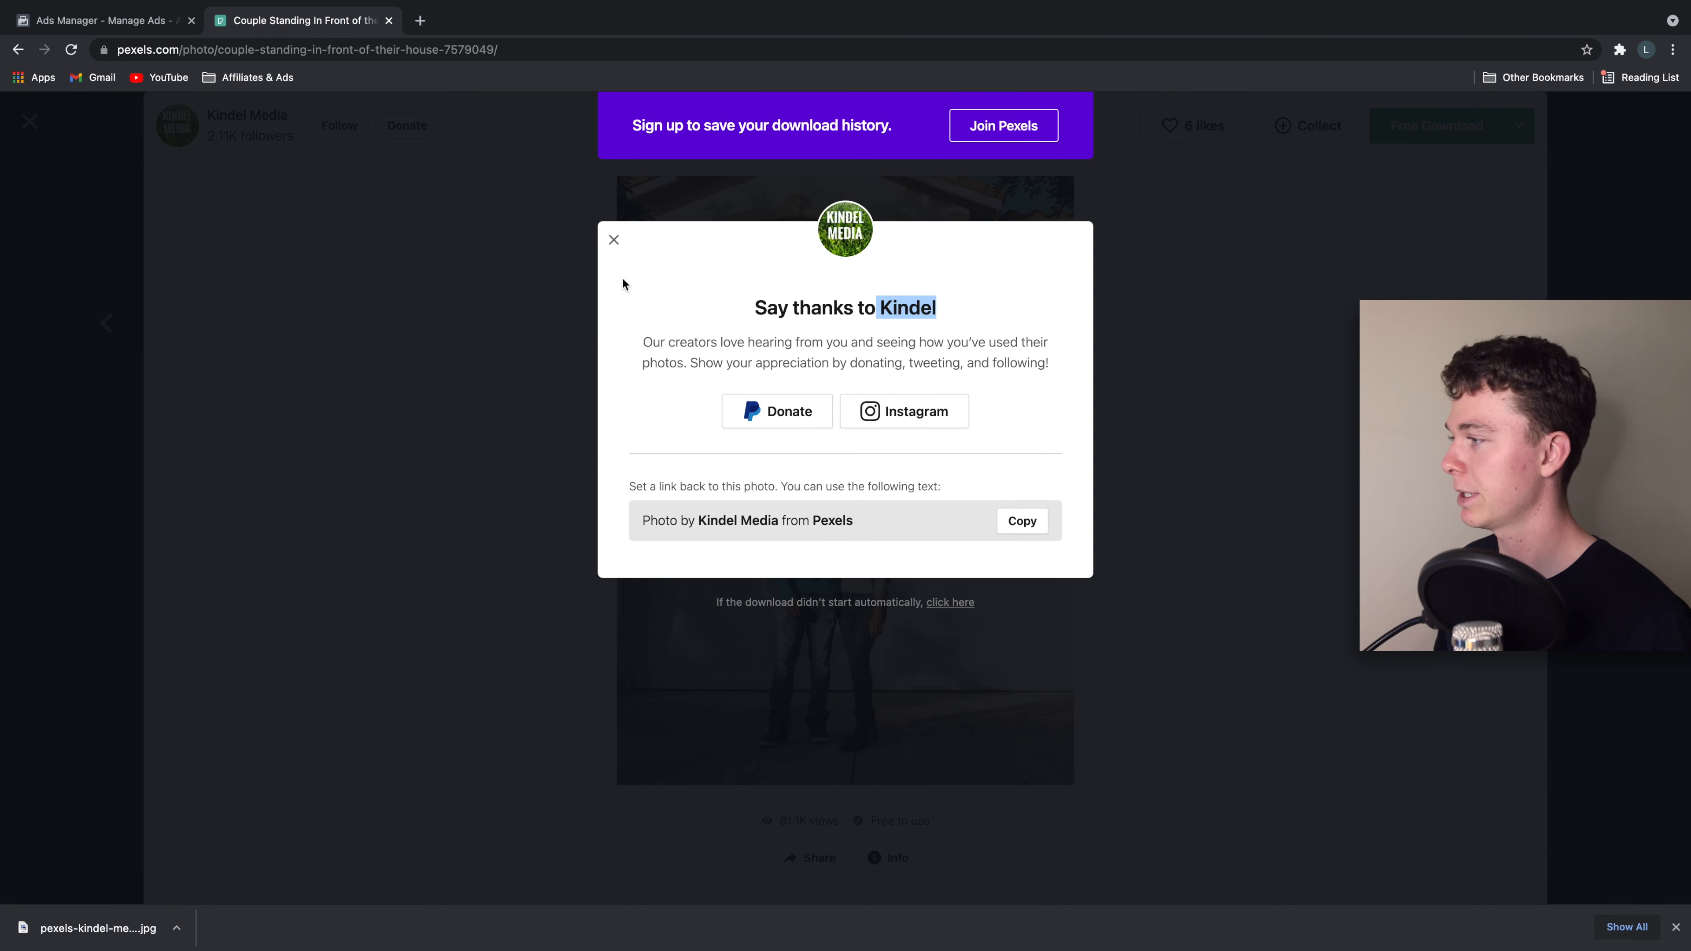
click(614, 240)
- Switch to Ads Manager and start adding an image to the SA Lead Gen ad's creative
click(103, 23)
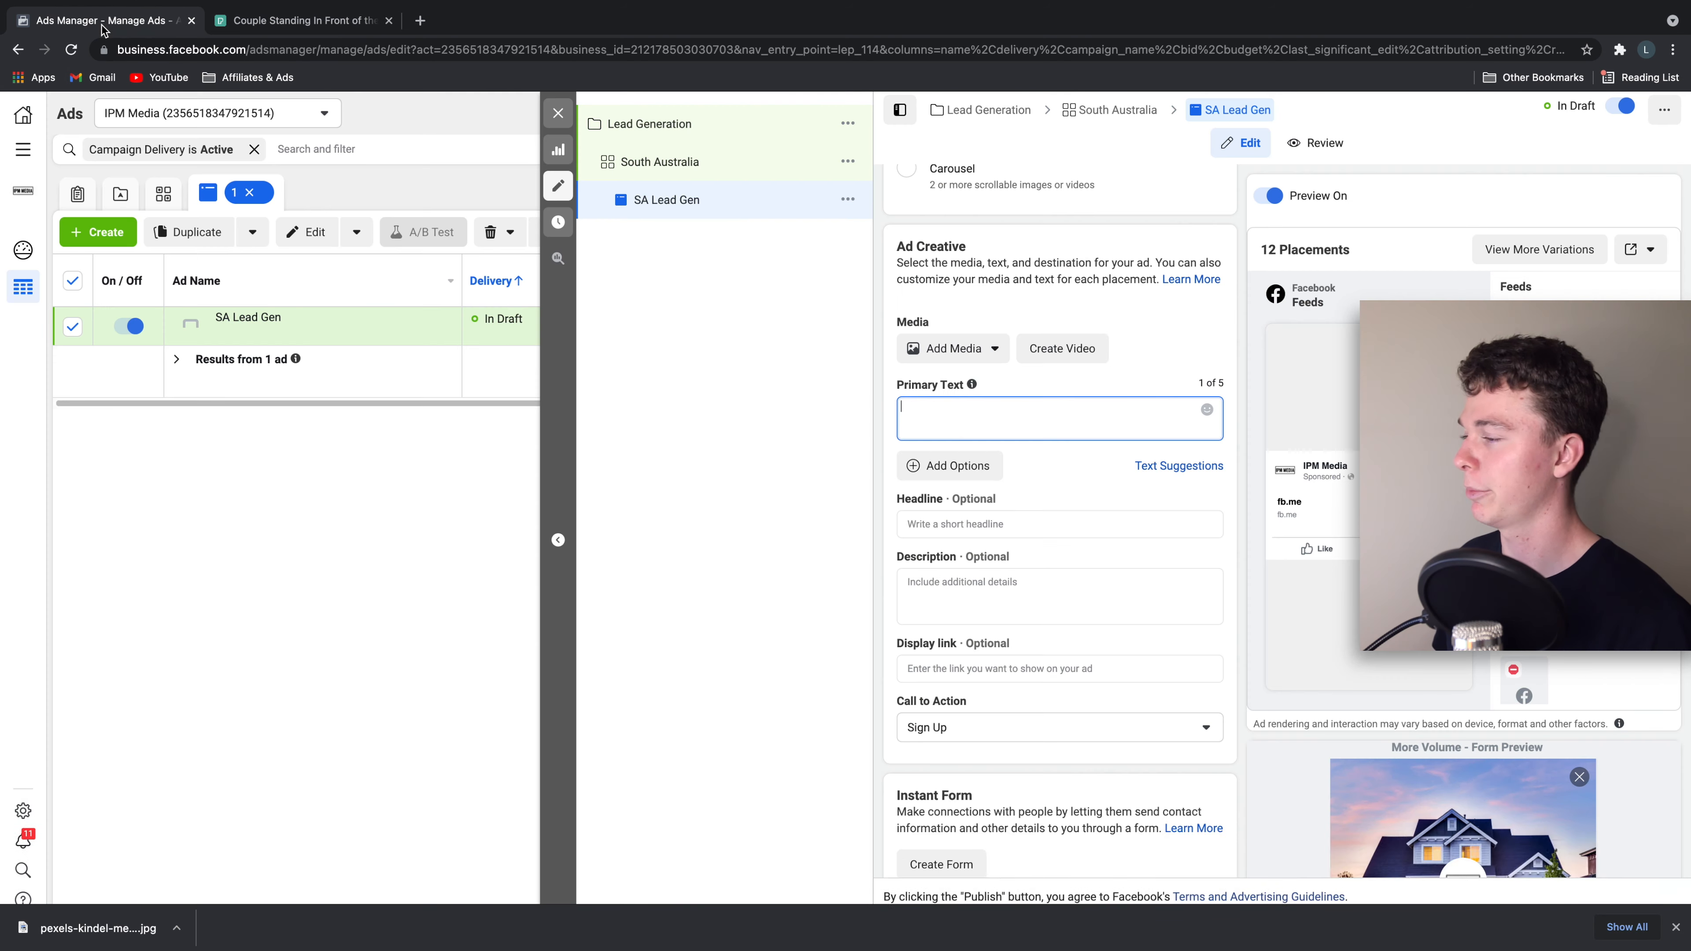
scroll(1105, 408, down, 1)
scroll(1118, 423, down, 1)
scroll(1119, 427, up, 5)
click(989, 510)
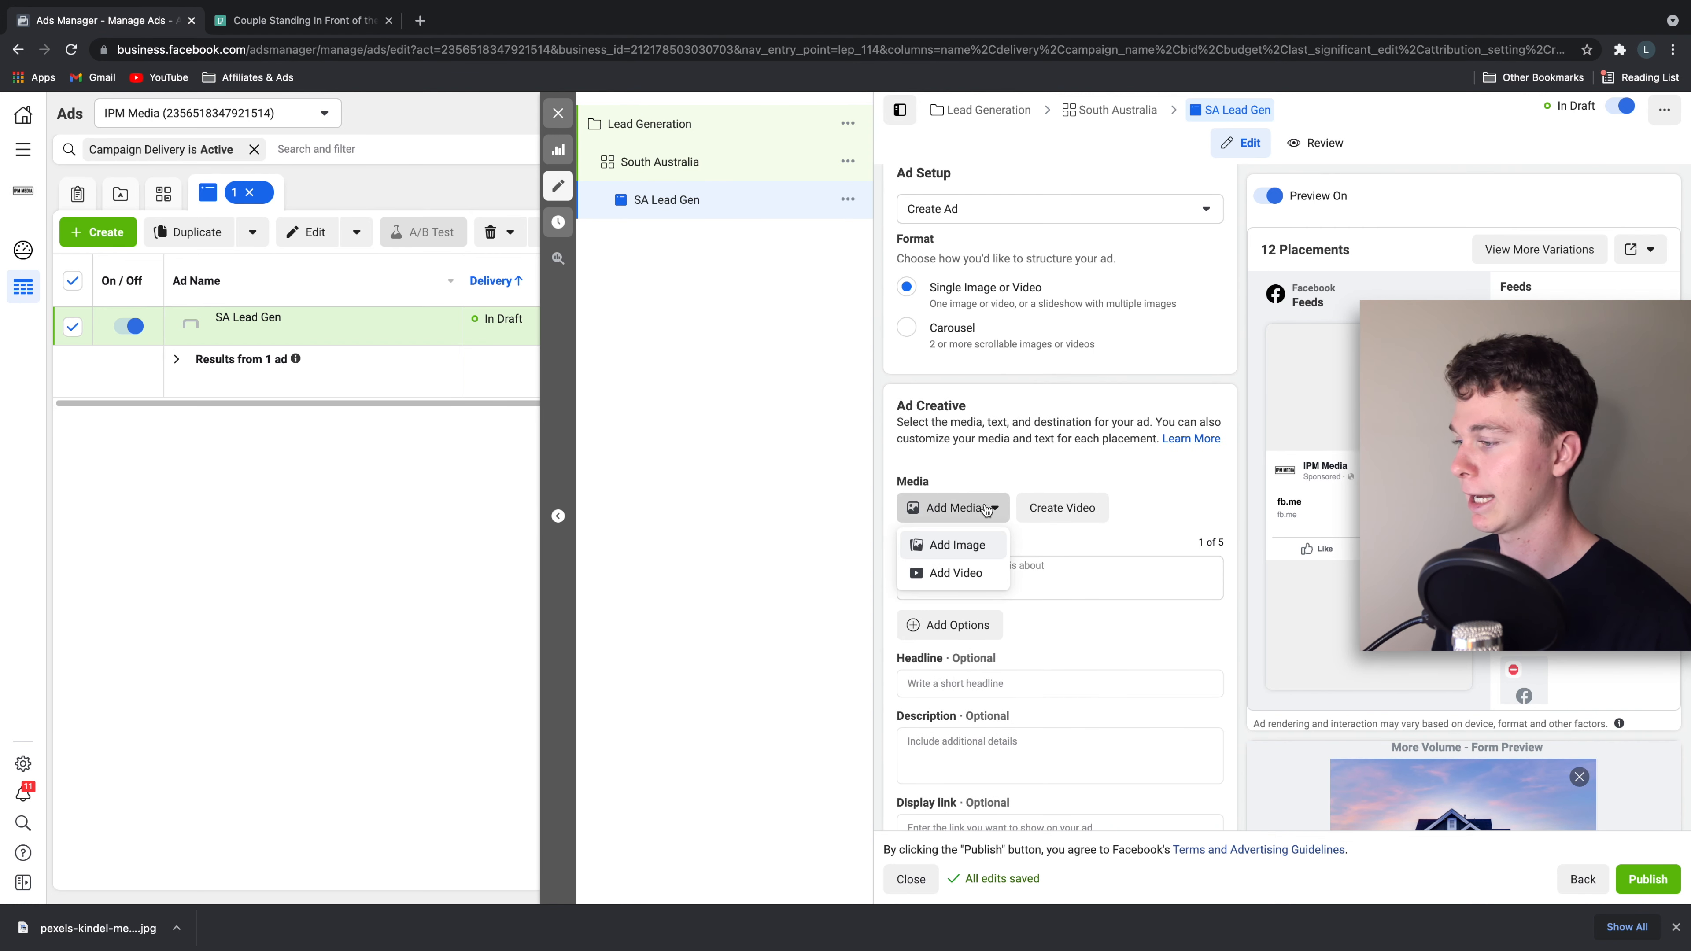
click(969, 547)
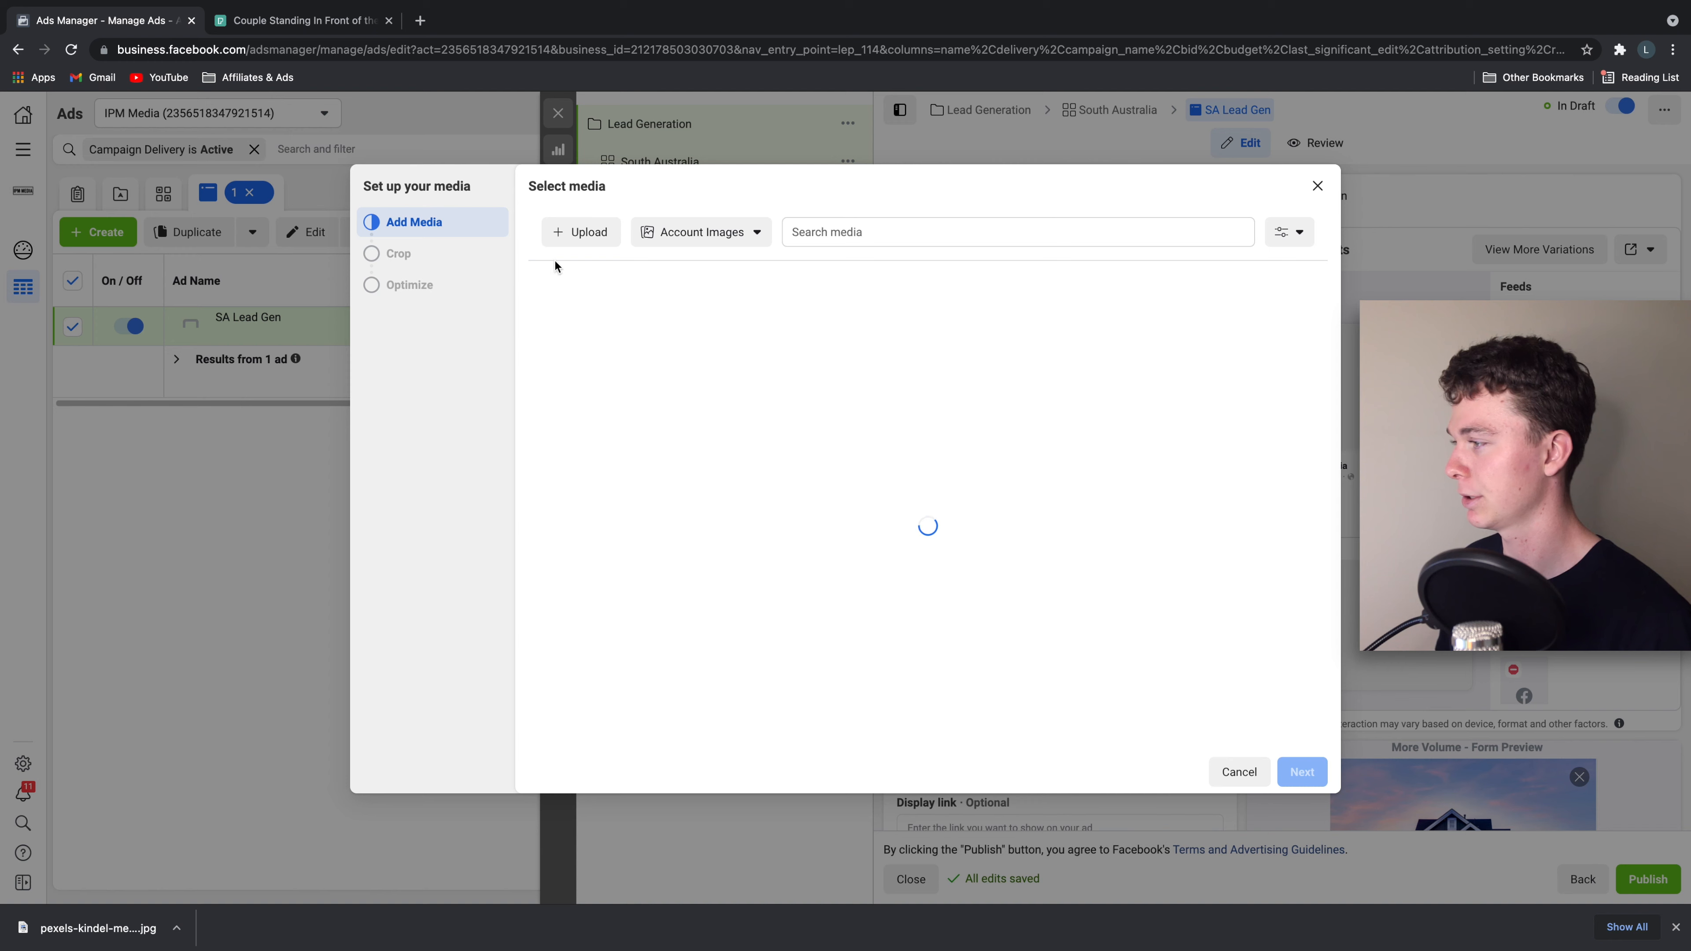
- Upload the downloaded Pexels couple photo from the Downloads folder, select it as the ad media and continue to cropping
click(565, 232)
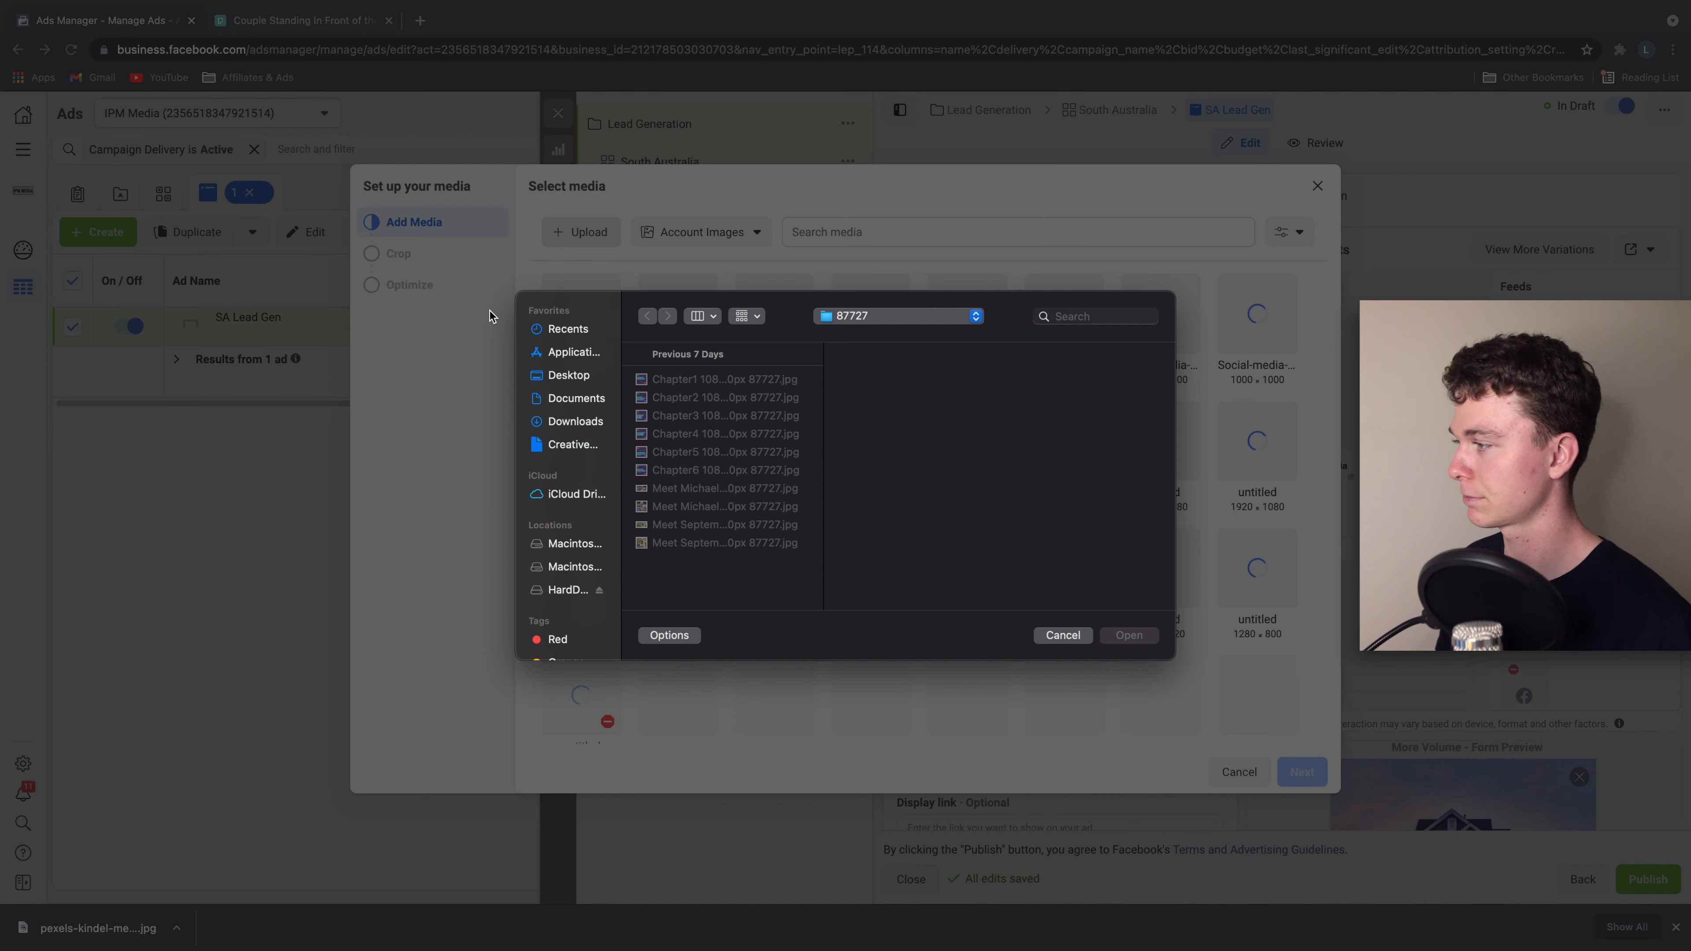
click(571, 399)
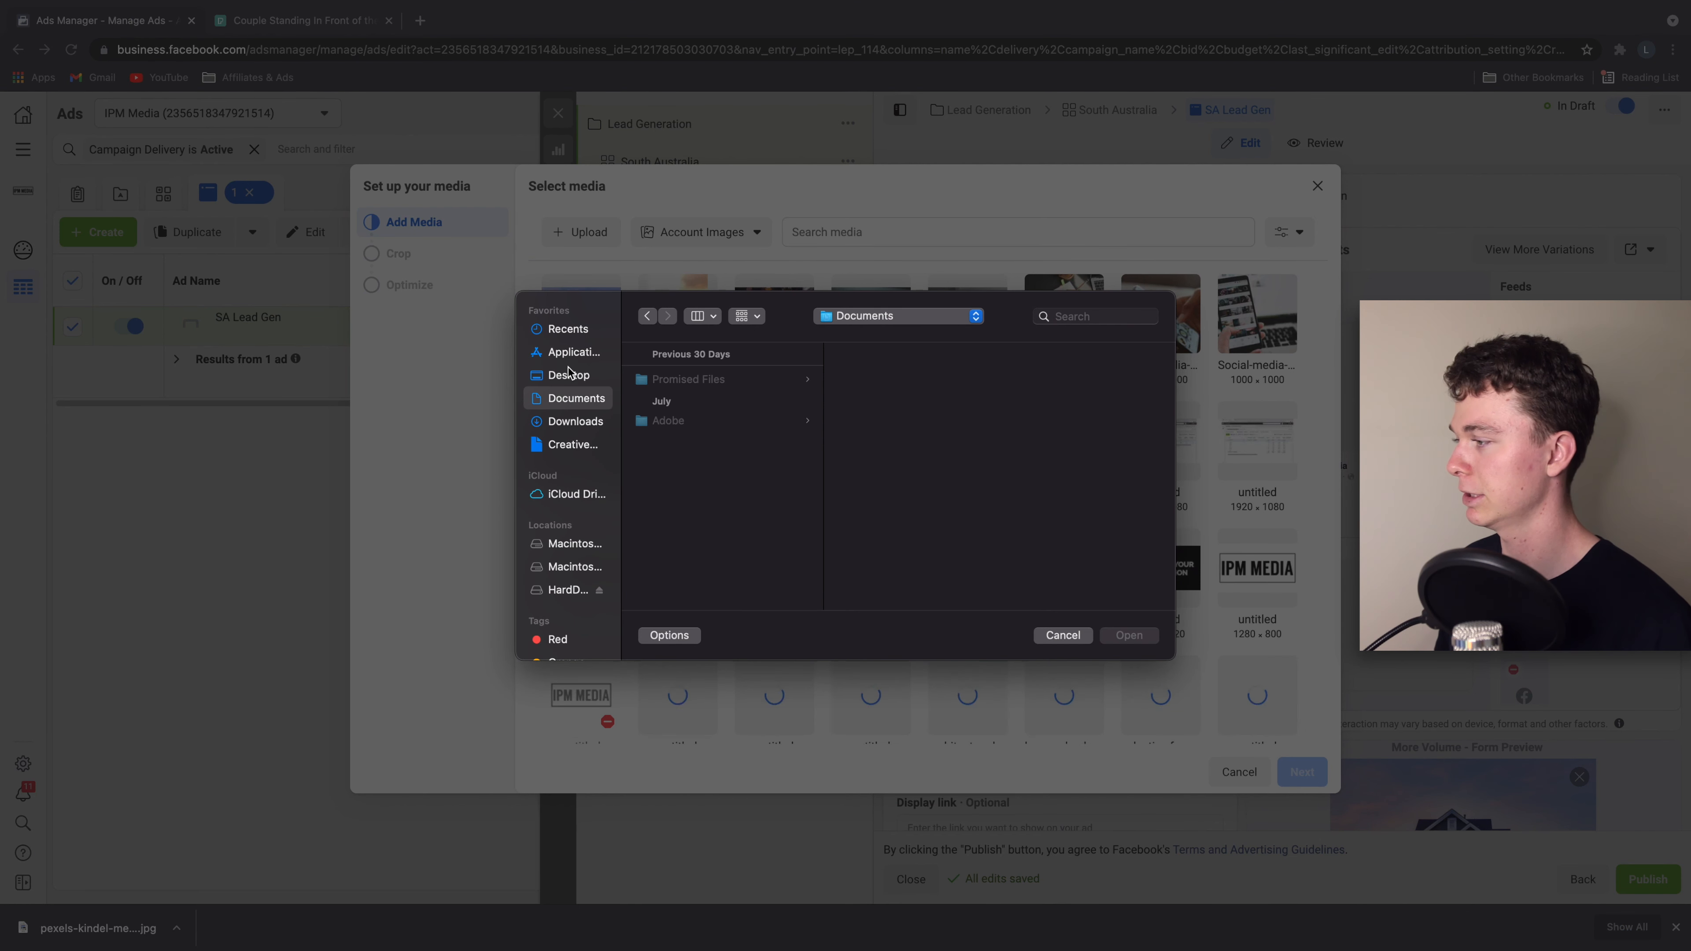
click(572, 421)
double_click(697, 379)
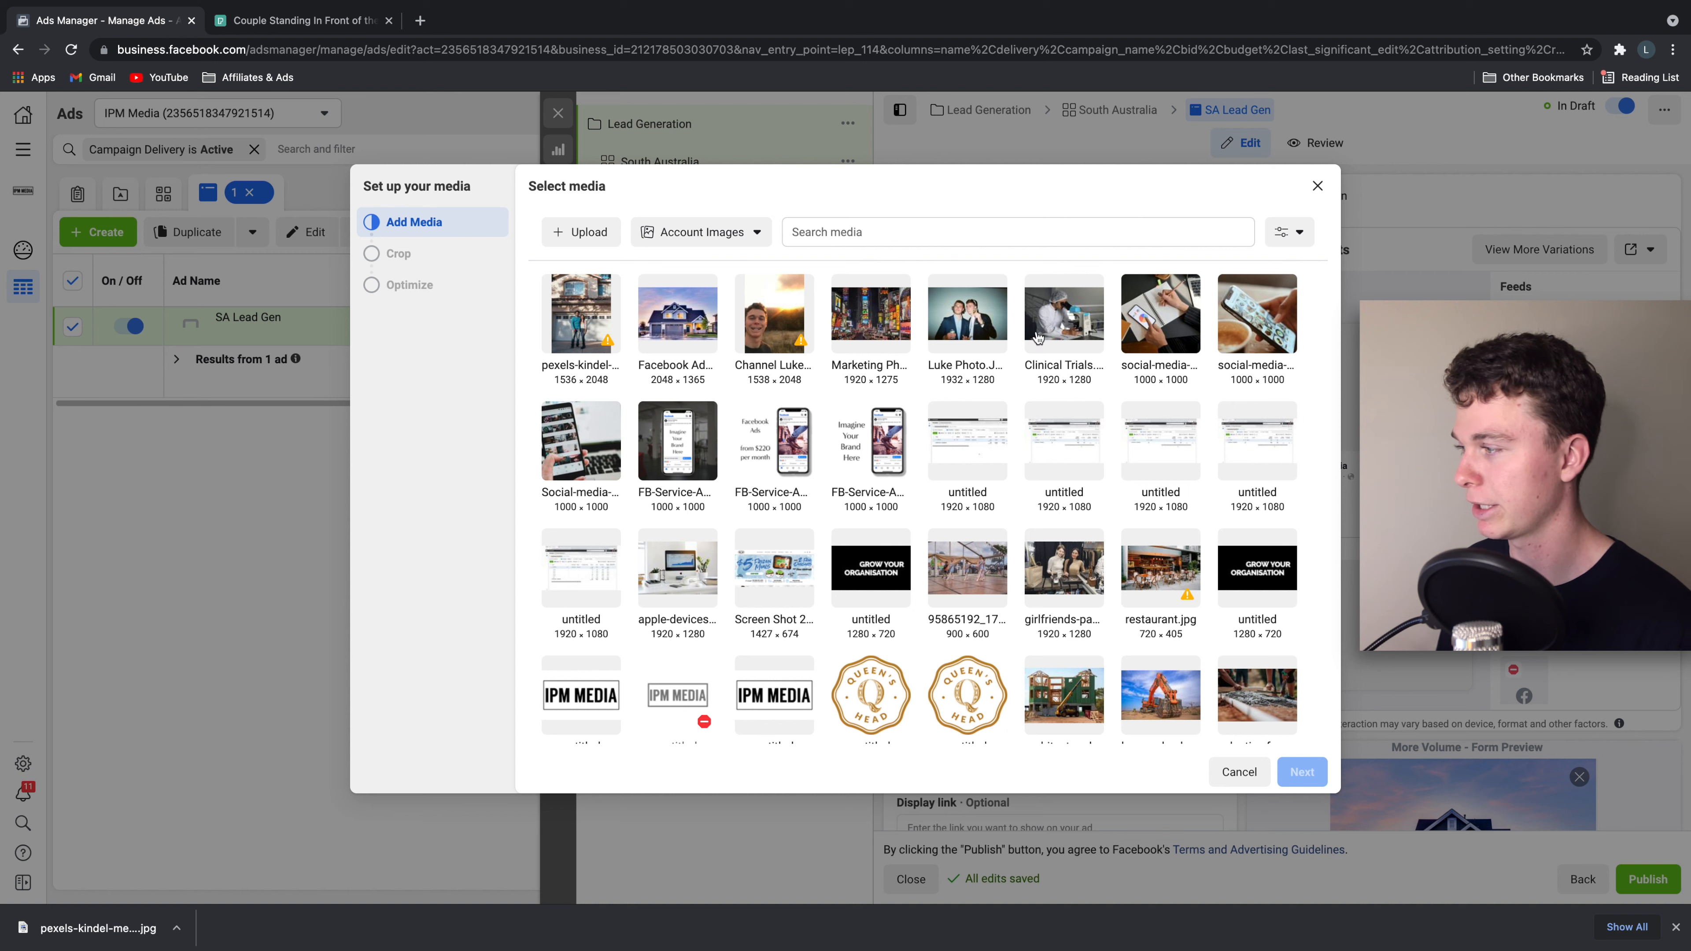
click(611, 318)
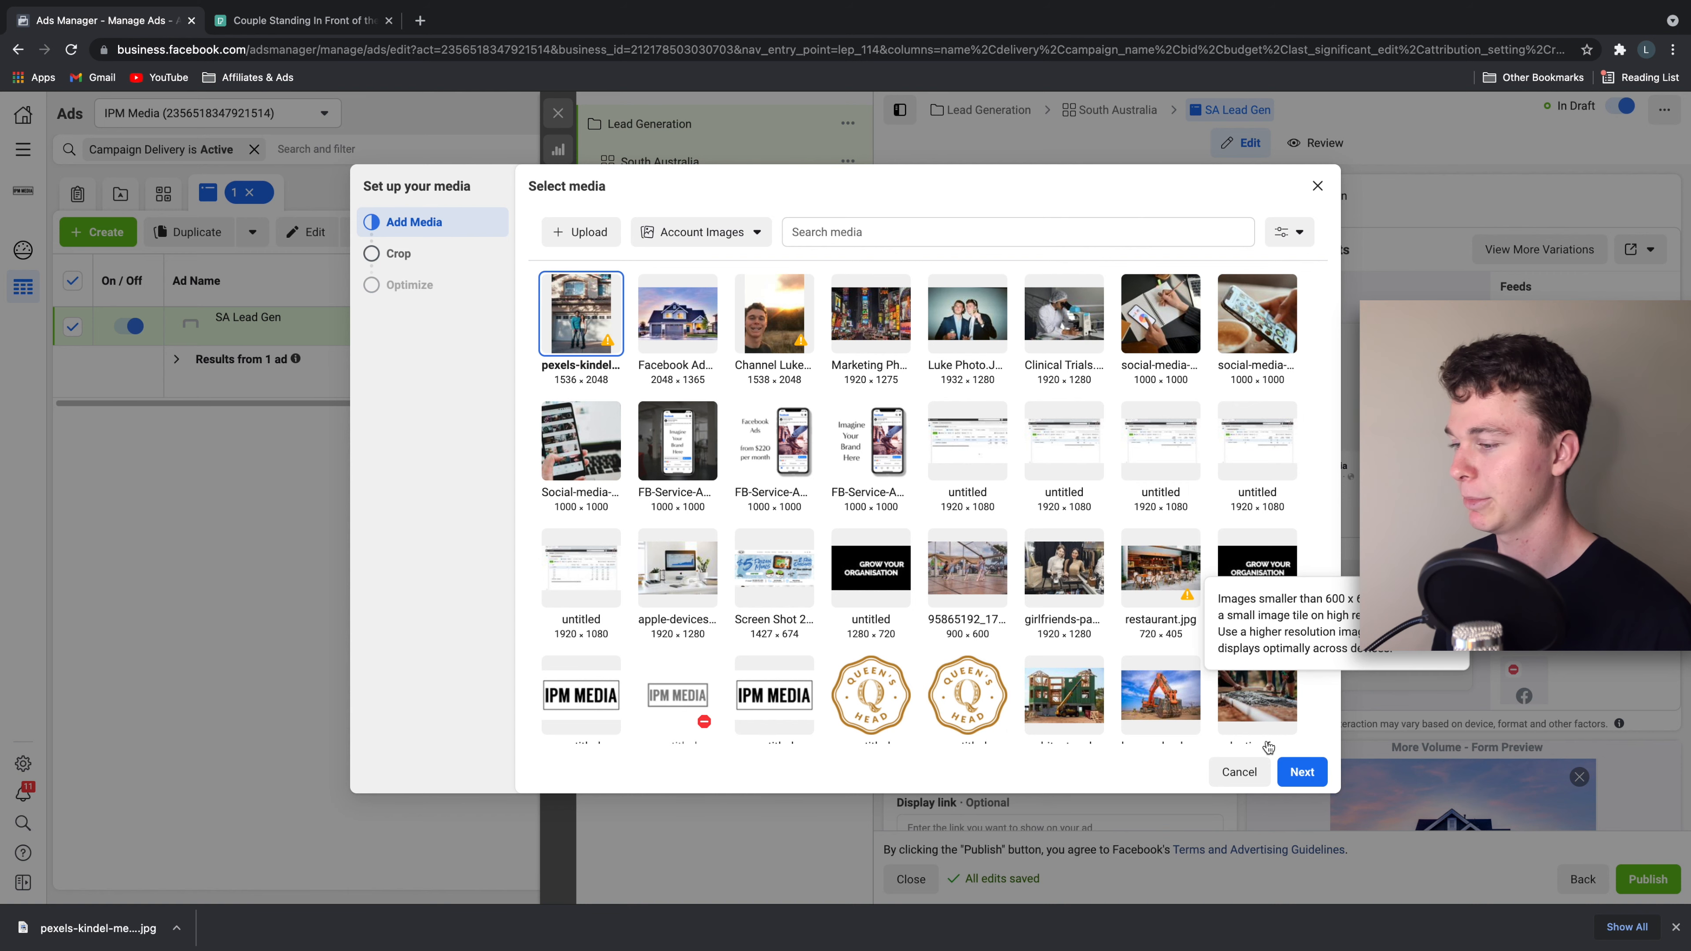
click(1310, 783)
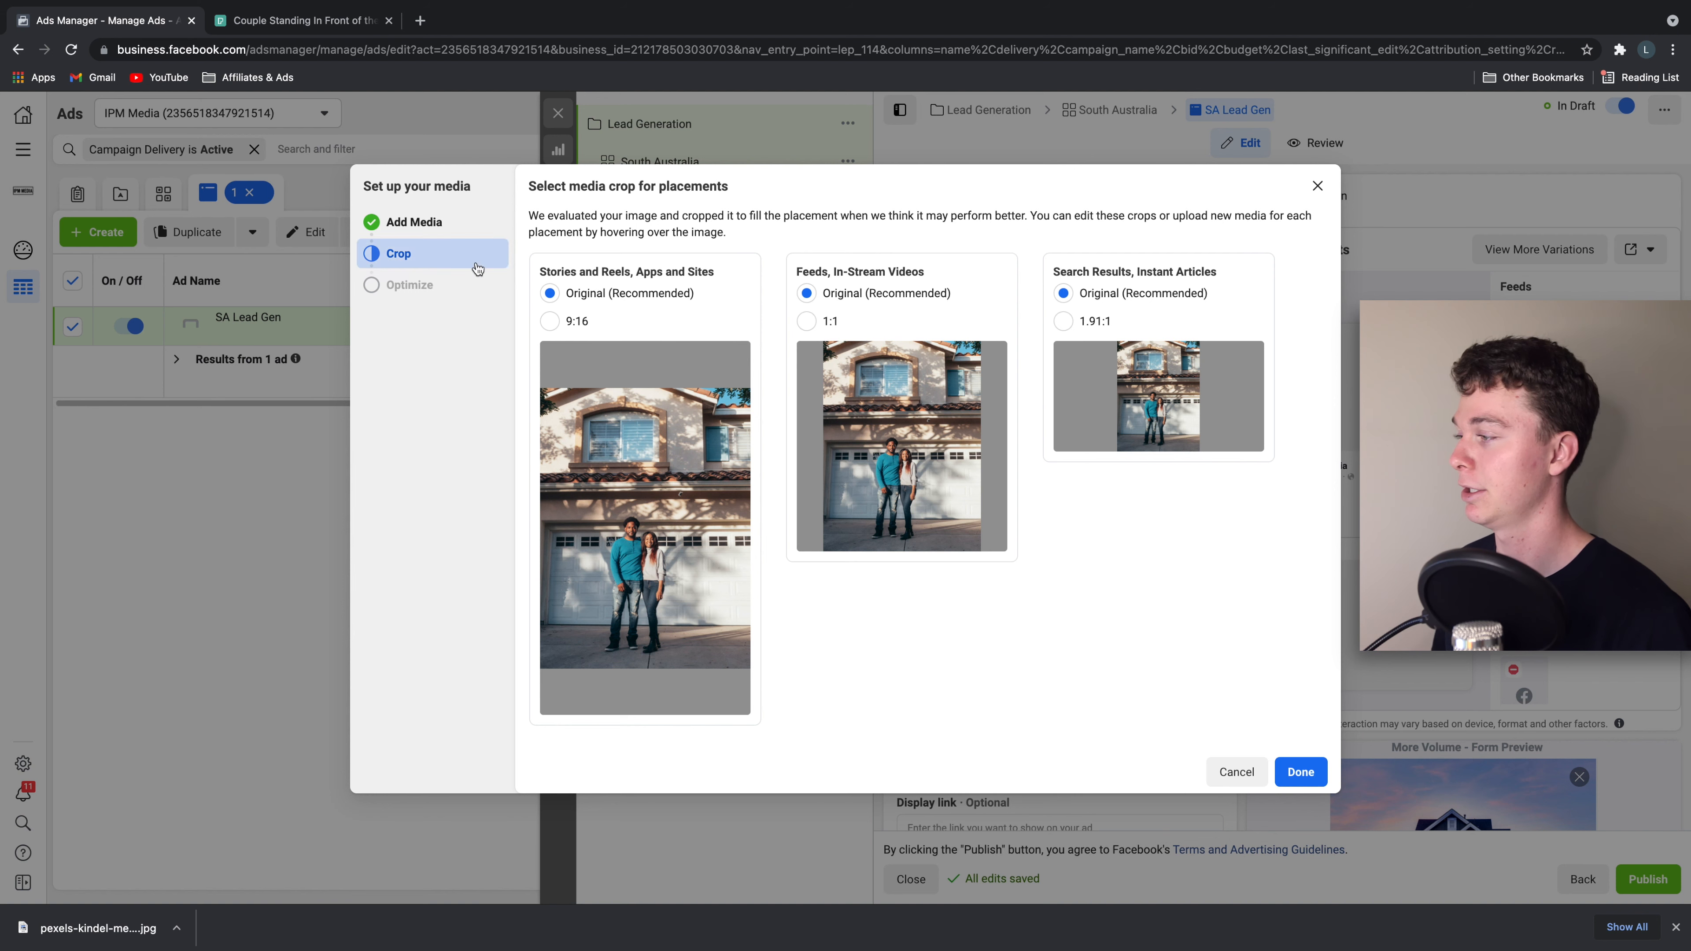
- Set the crops to 9:16 for Stories and Reels, 1:1 for Feeds and 1.91:1 for Search Results
drag(548, 272, 639, 274)
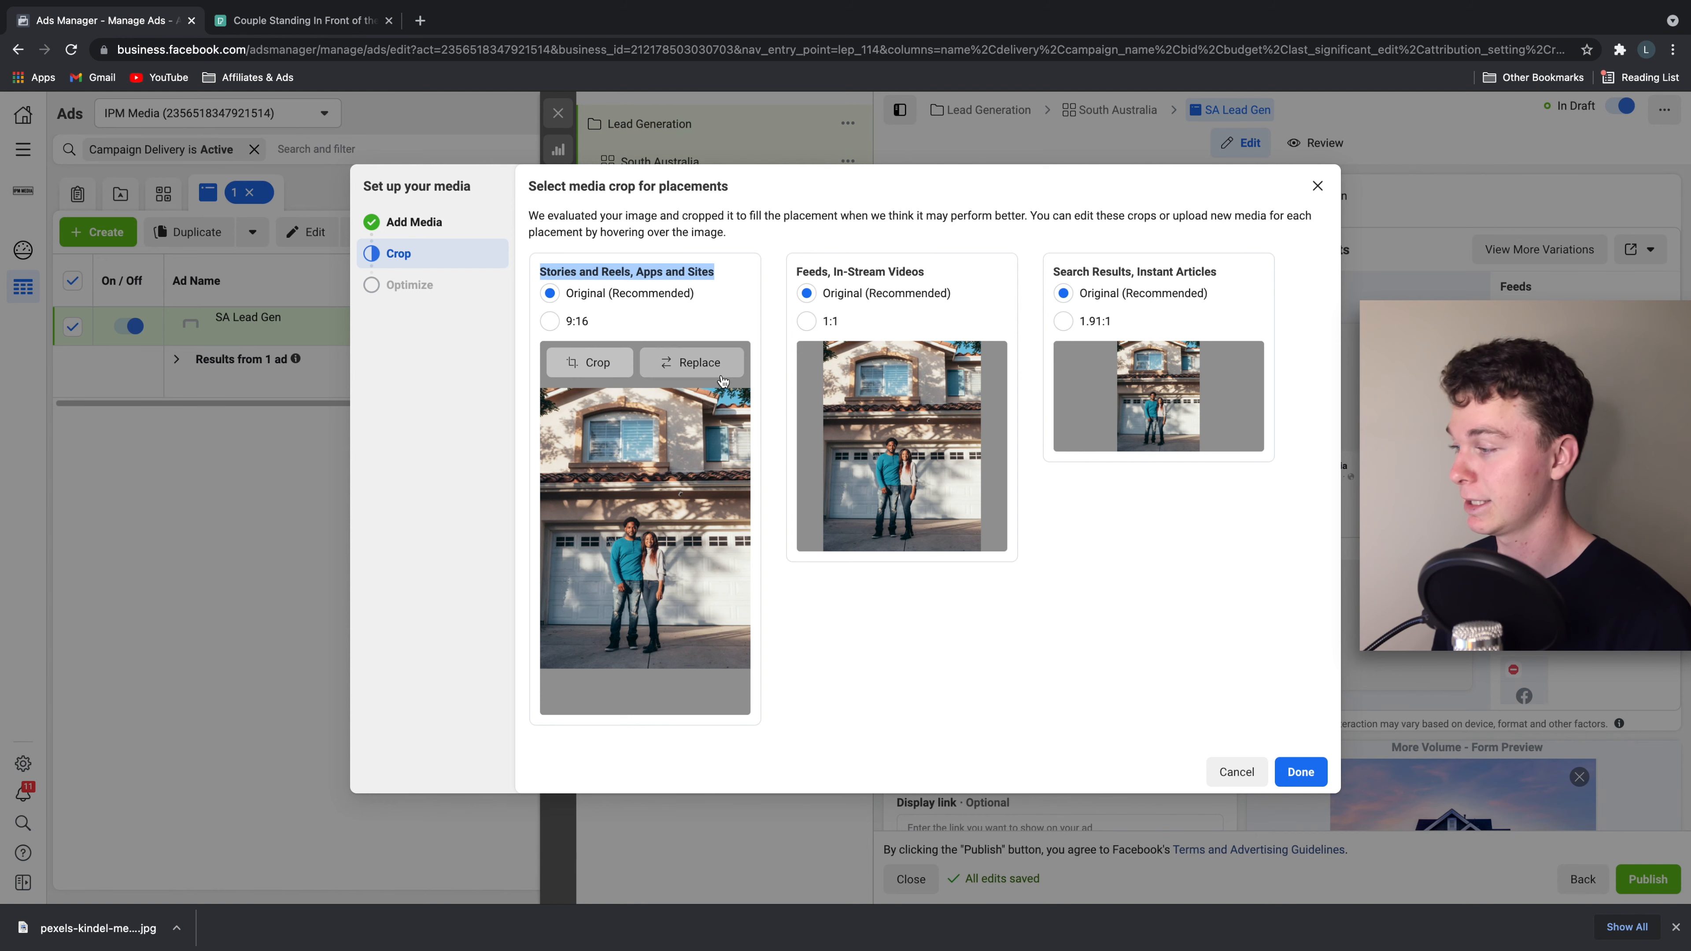
drag(802, 272, 922, 272)
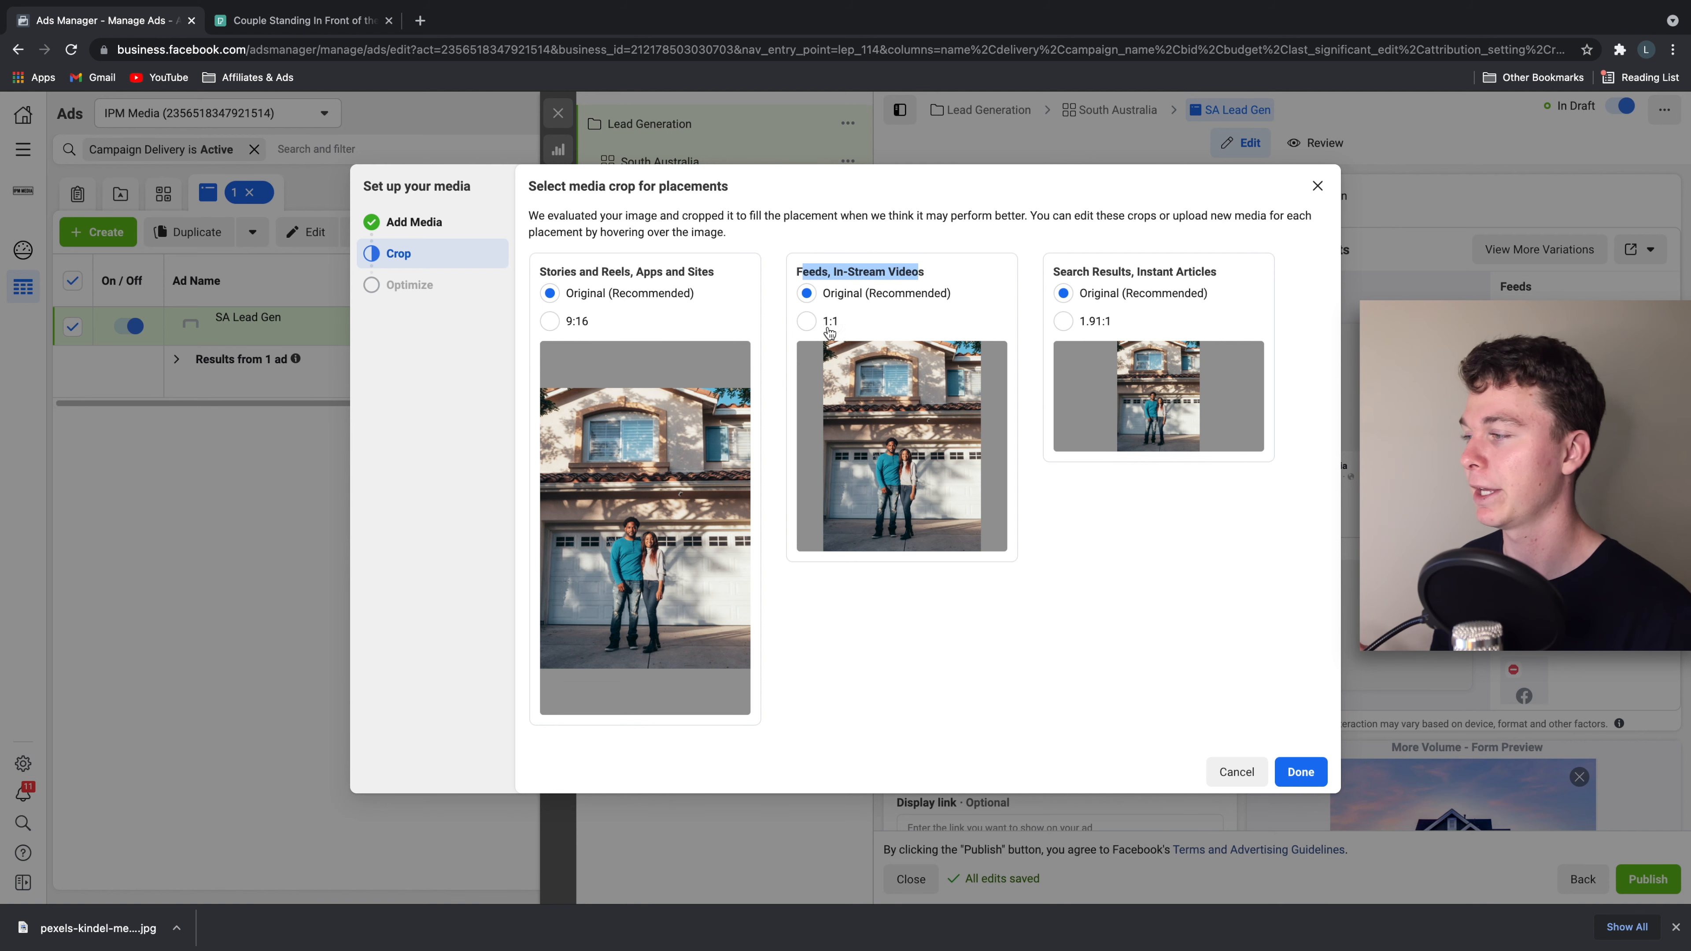
drag(1065, 273, 1211, 273)
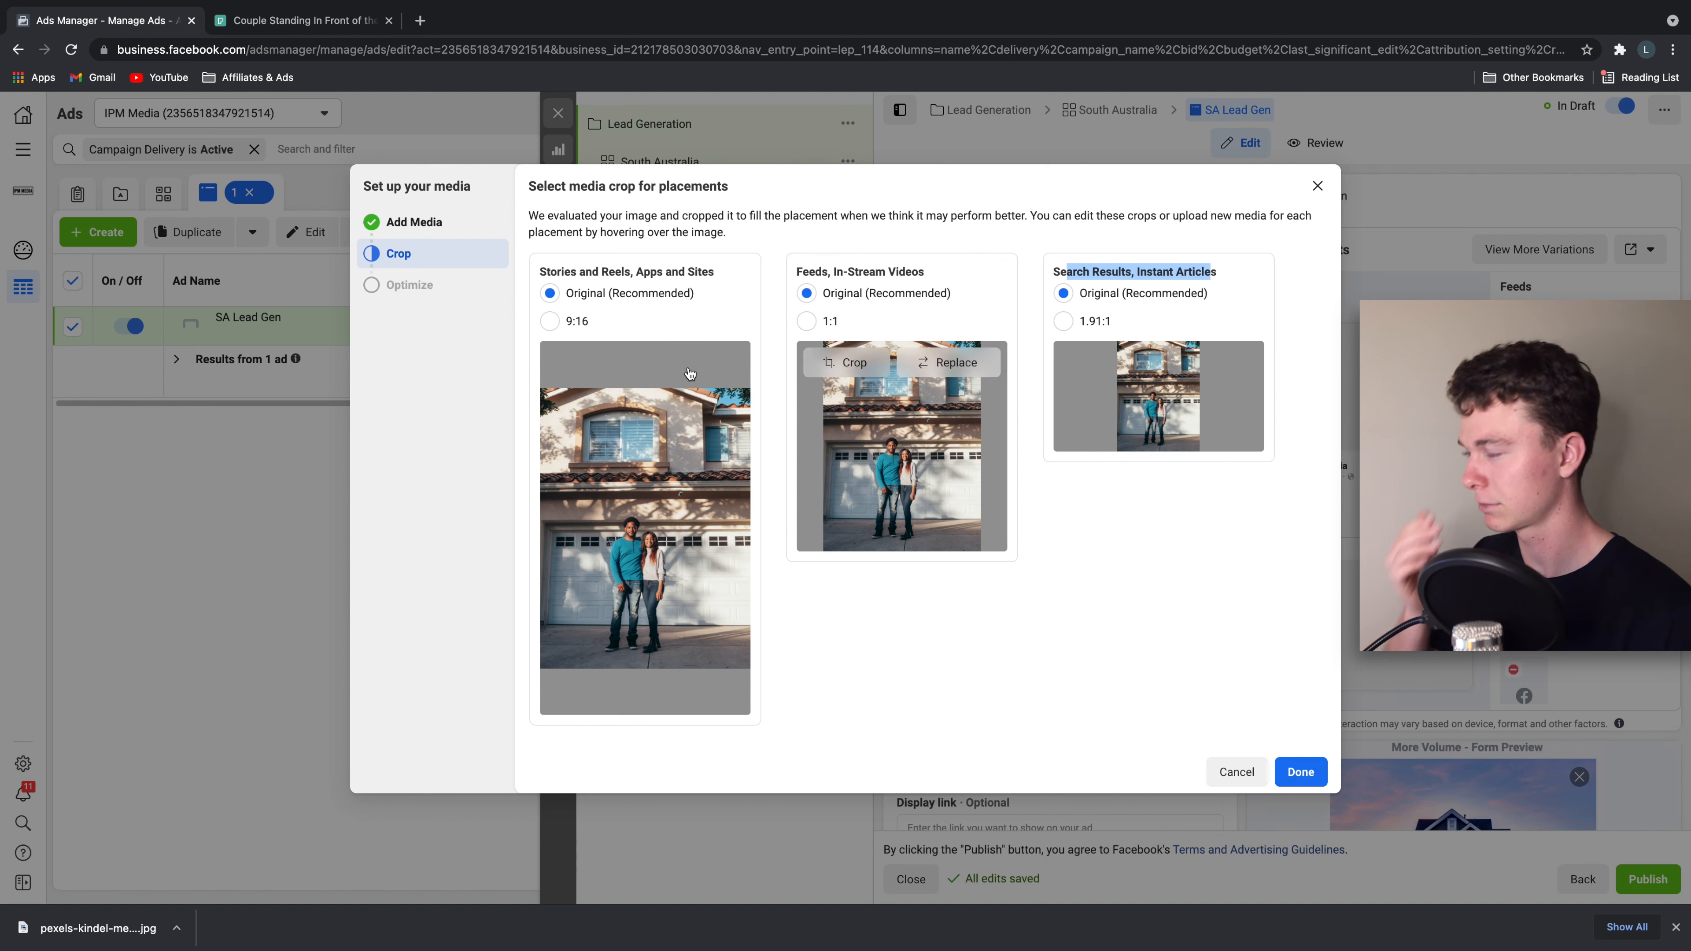
click(550, 323)
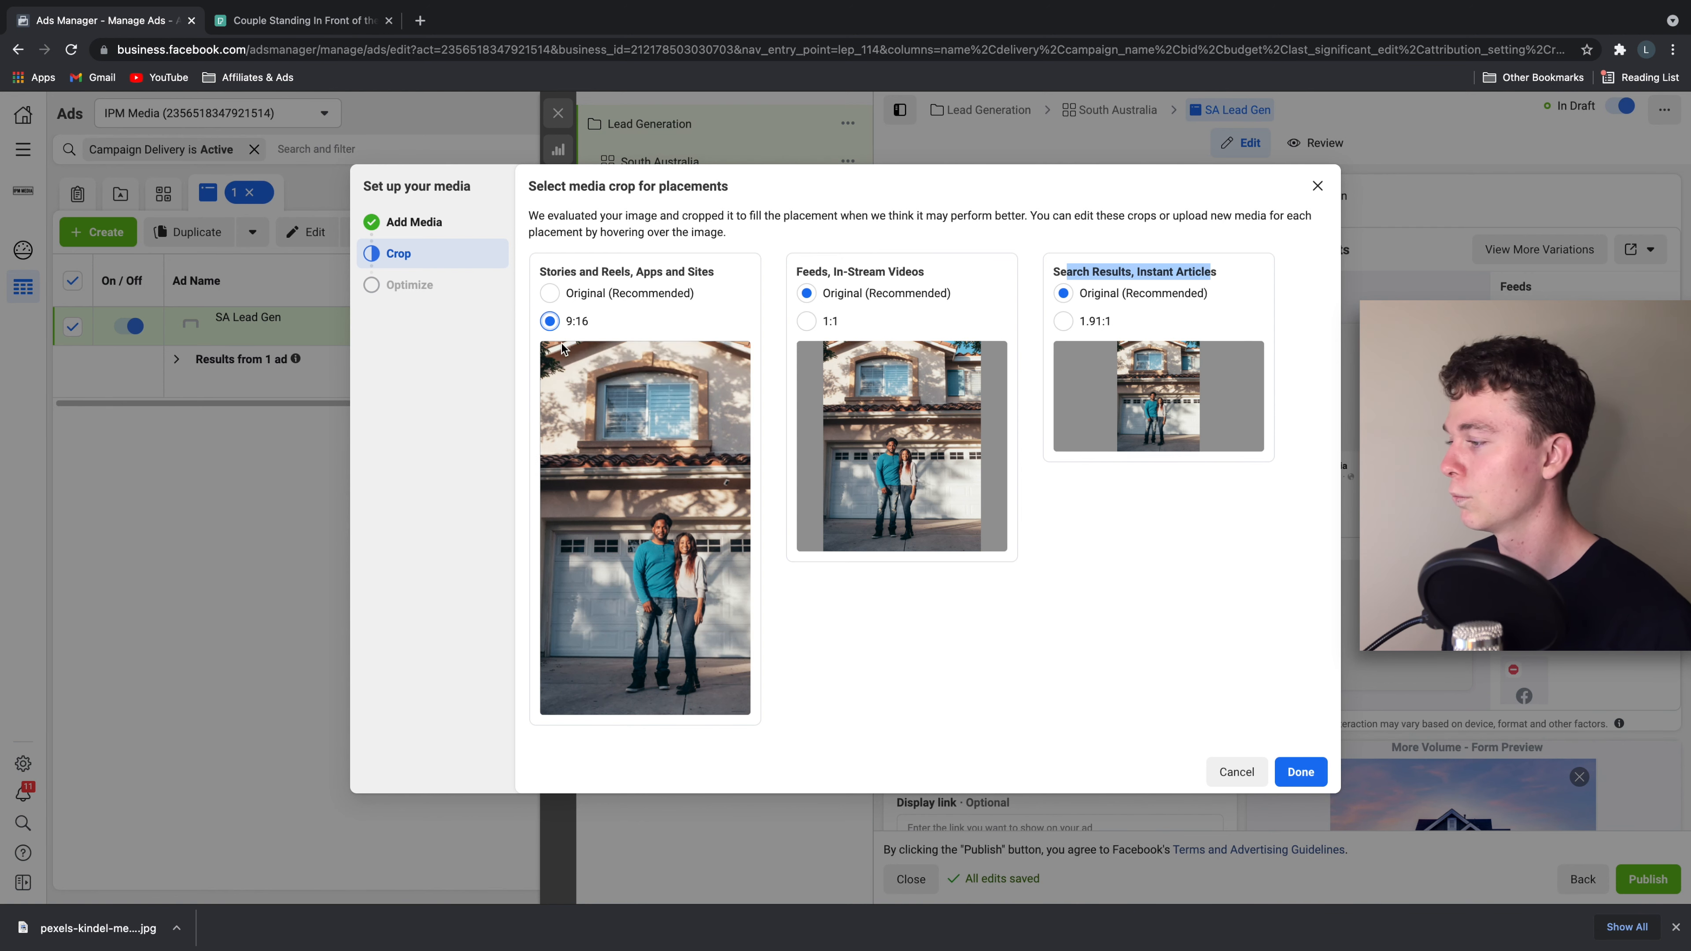
click(815, 321)
click(1105, 323)
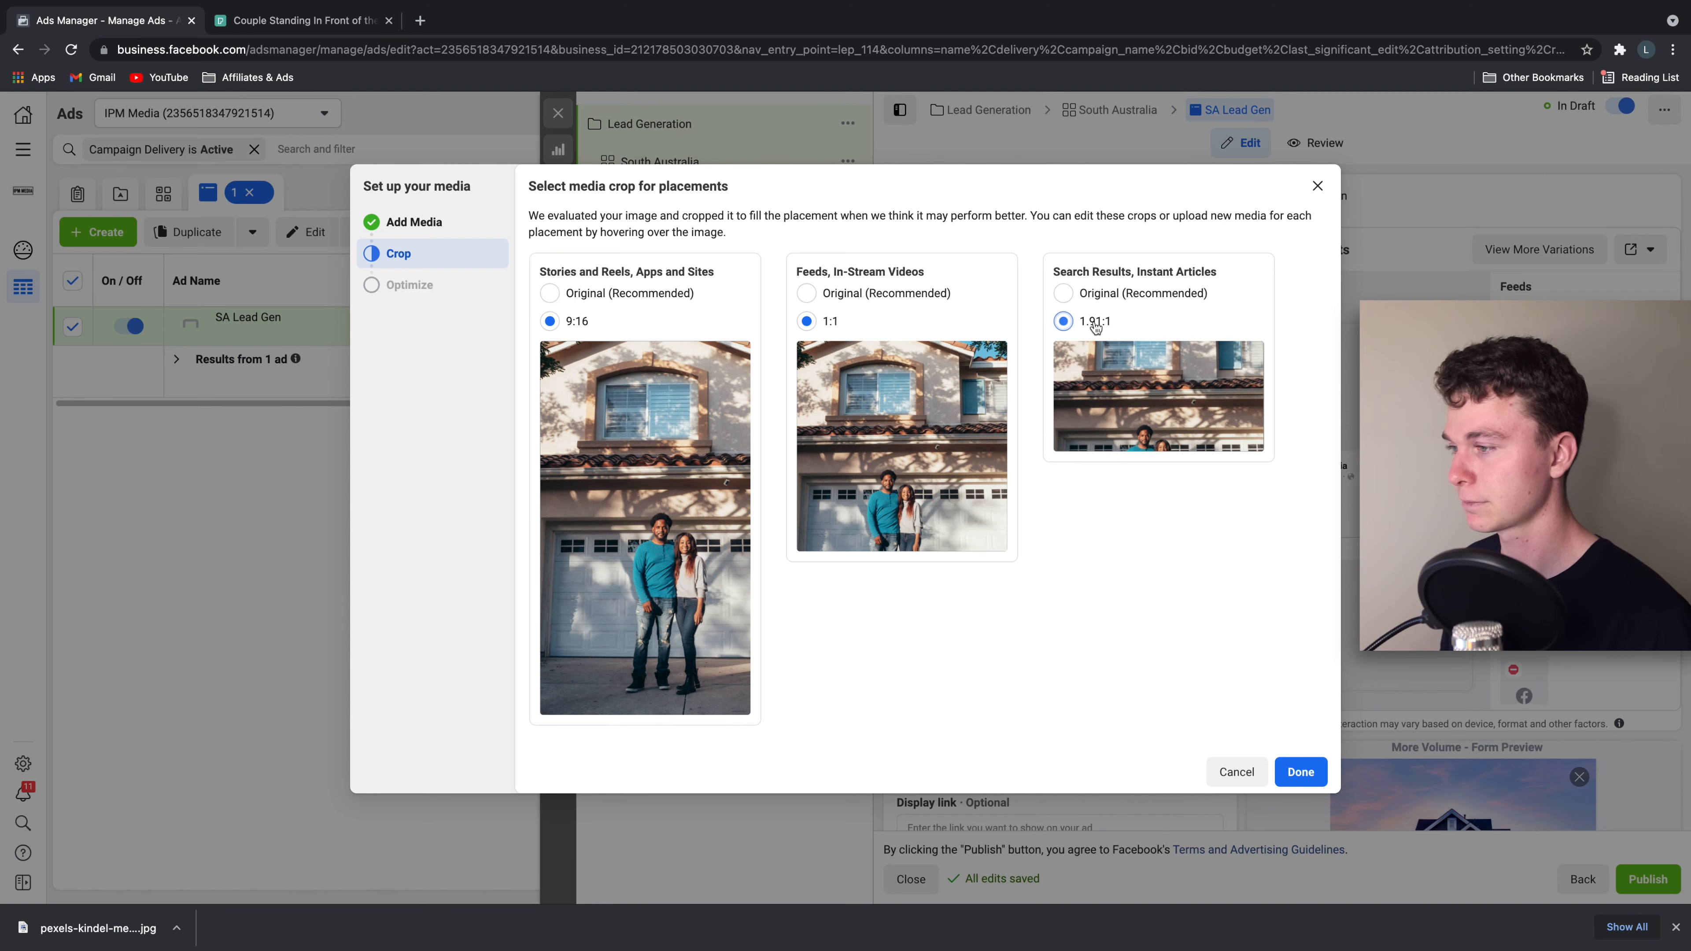
- Reposition the 1.91:1 crop for Search Results and Instant Articles lower to frame the couple, and apply it
mouse_move(1147, 390)
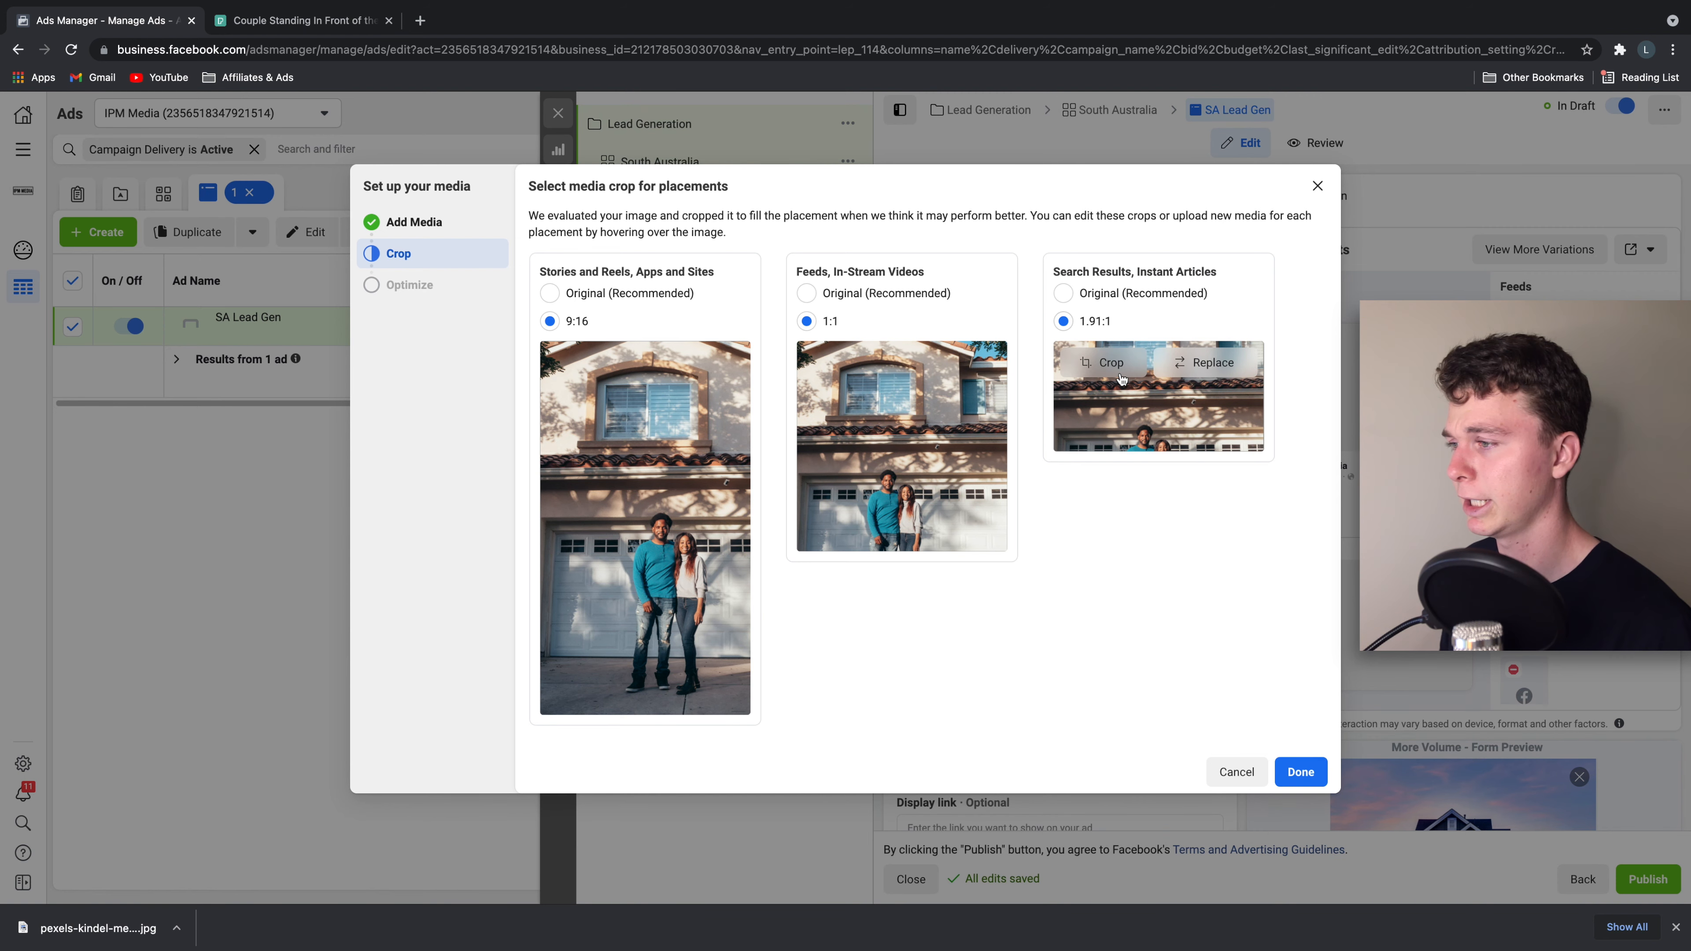
click(1121, 376)
drag(1001, 395, 994, 485)
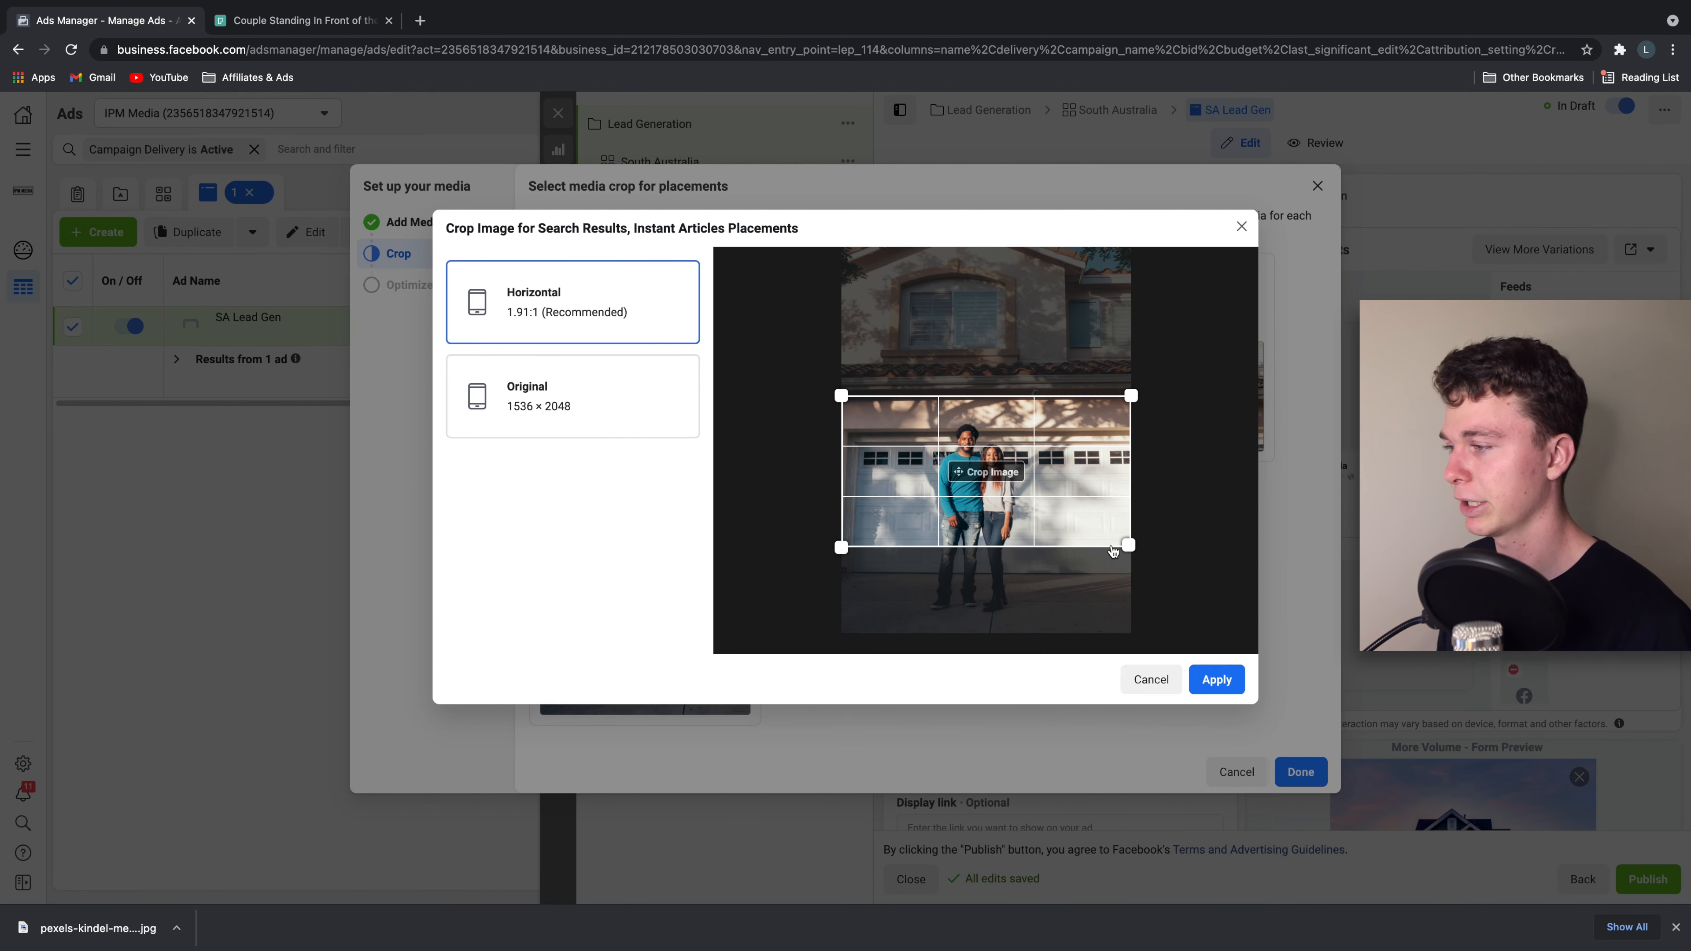
click(1229, 684)
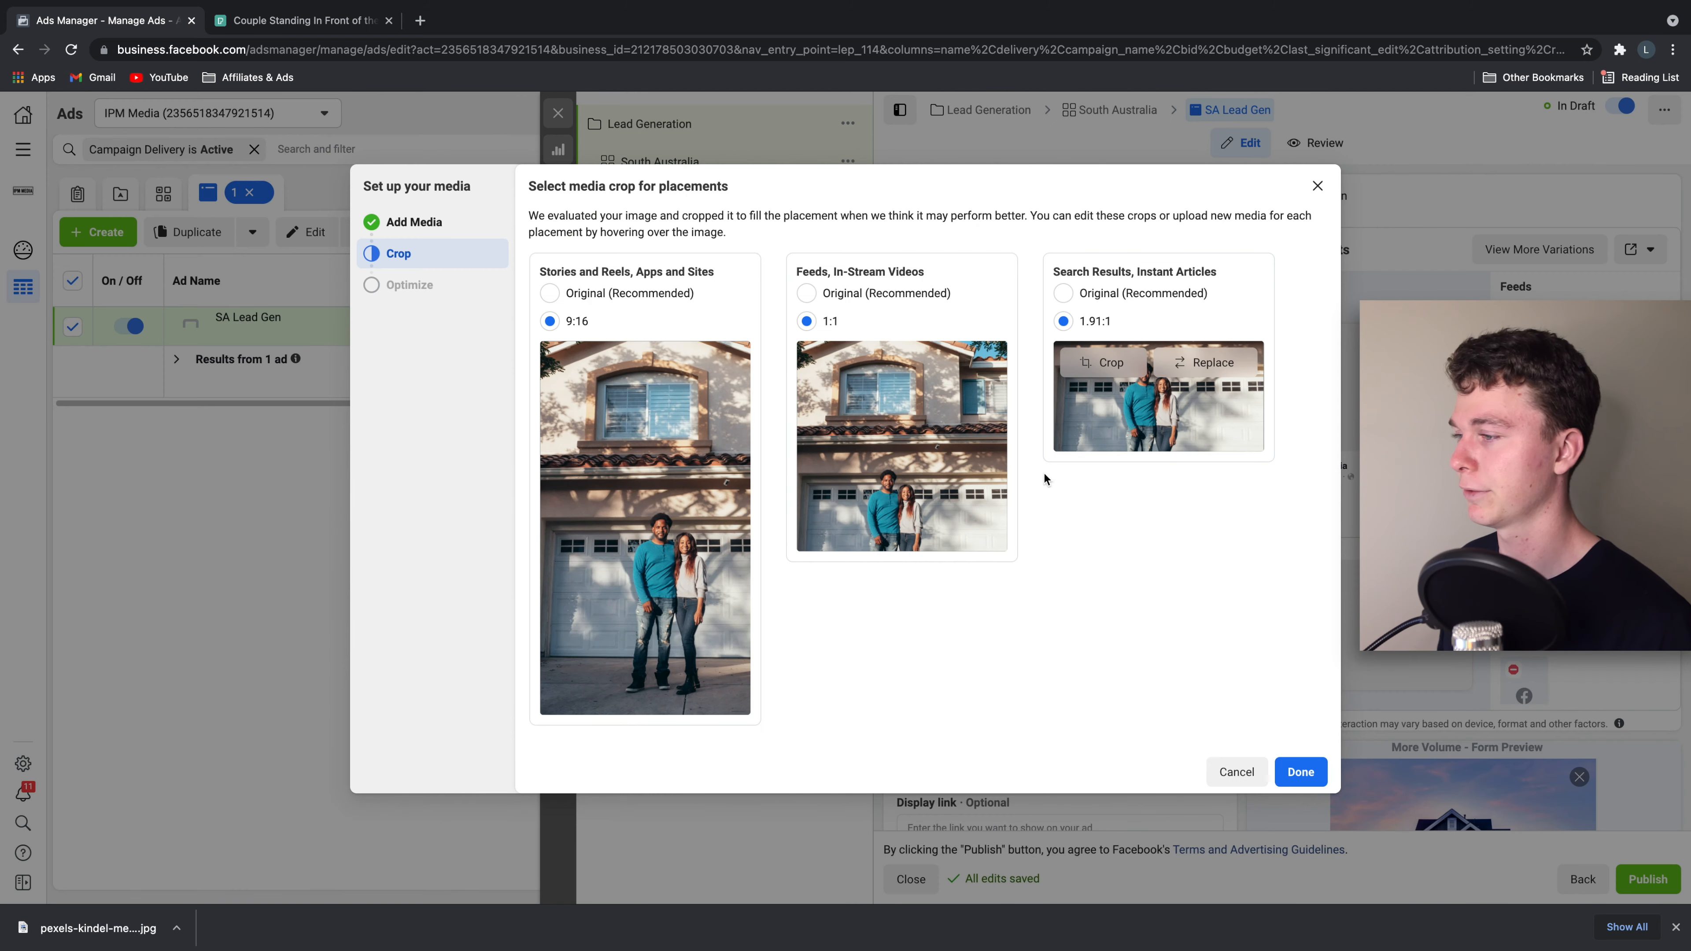
- Reposition the 1:1 crop for Feeds and In-Stream Videos lower to frame the couple, and apply it
mouse_move(922, 377)
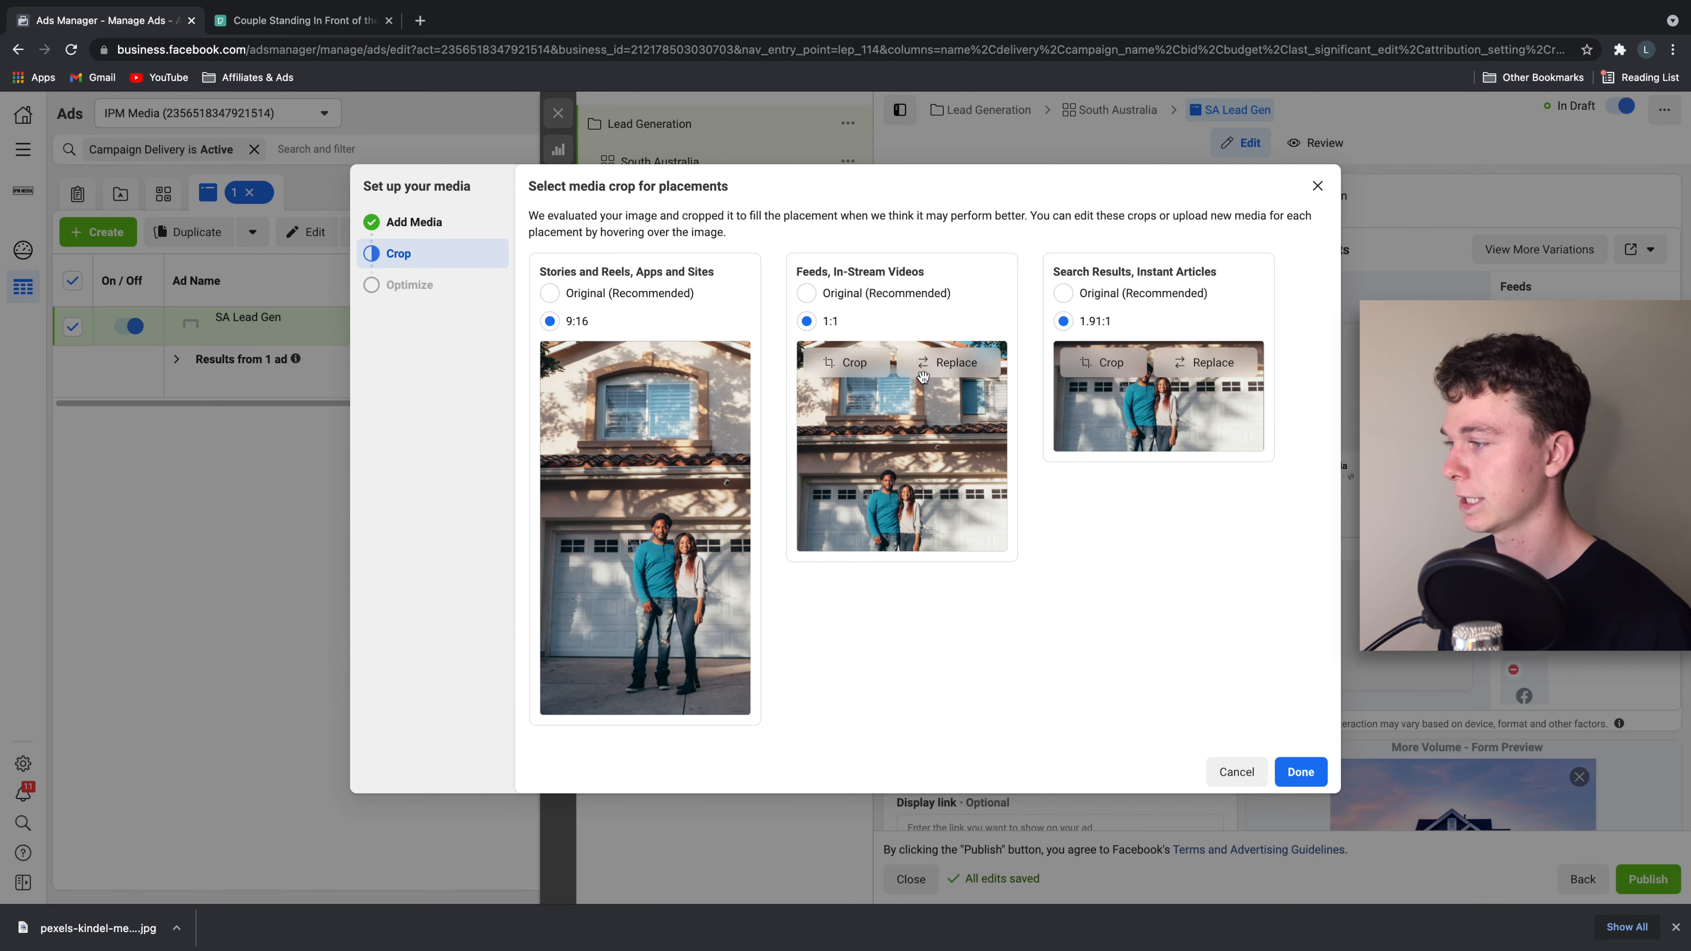
click(849, 362)
drag(1044, 435, 1043, 510)
click(1219, 679)
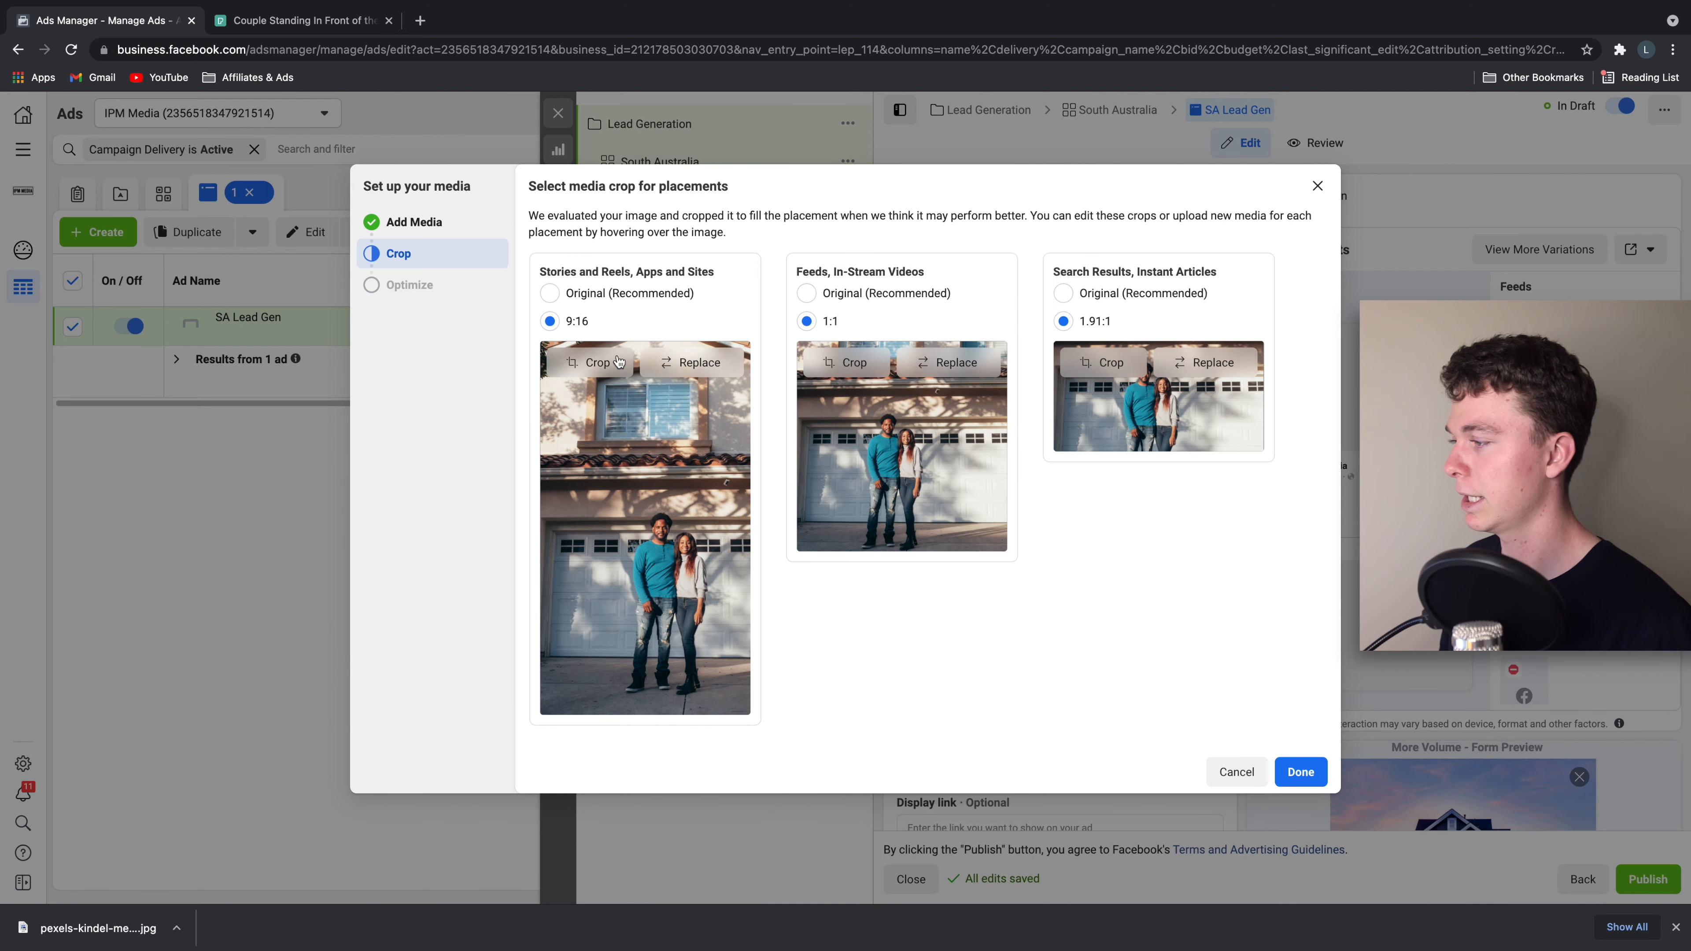
- Shift the 9:16 crop for Stories and Reels sideways to centre the couple, and finish the media setup
click(593, 363)
drag(967, 497, 991, 496)
click(1205, 679)
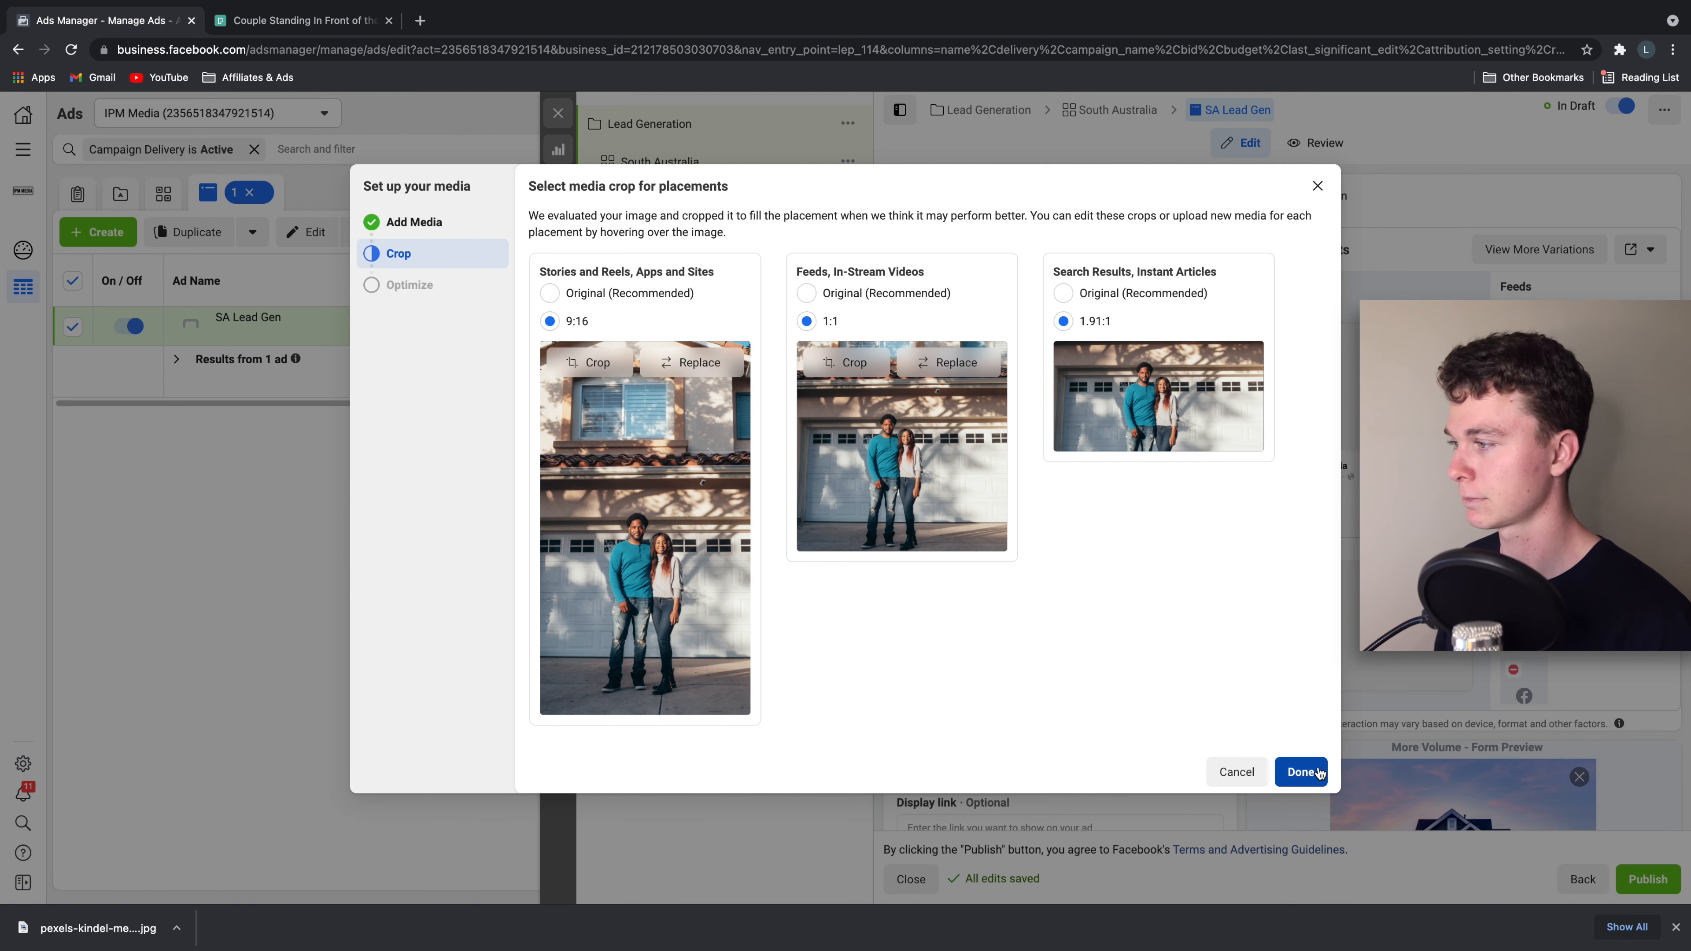
click(1301, 772)
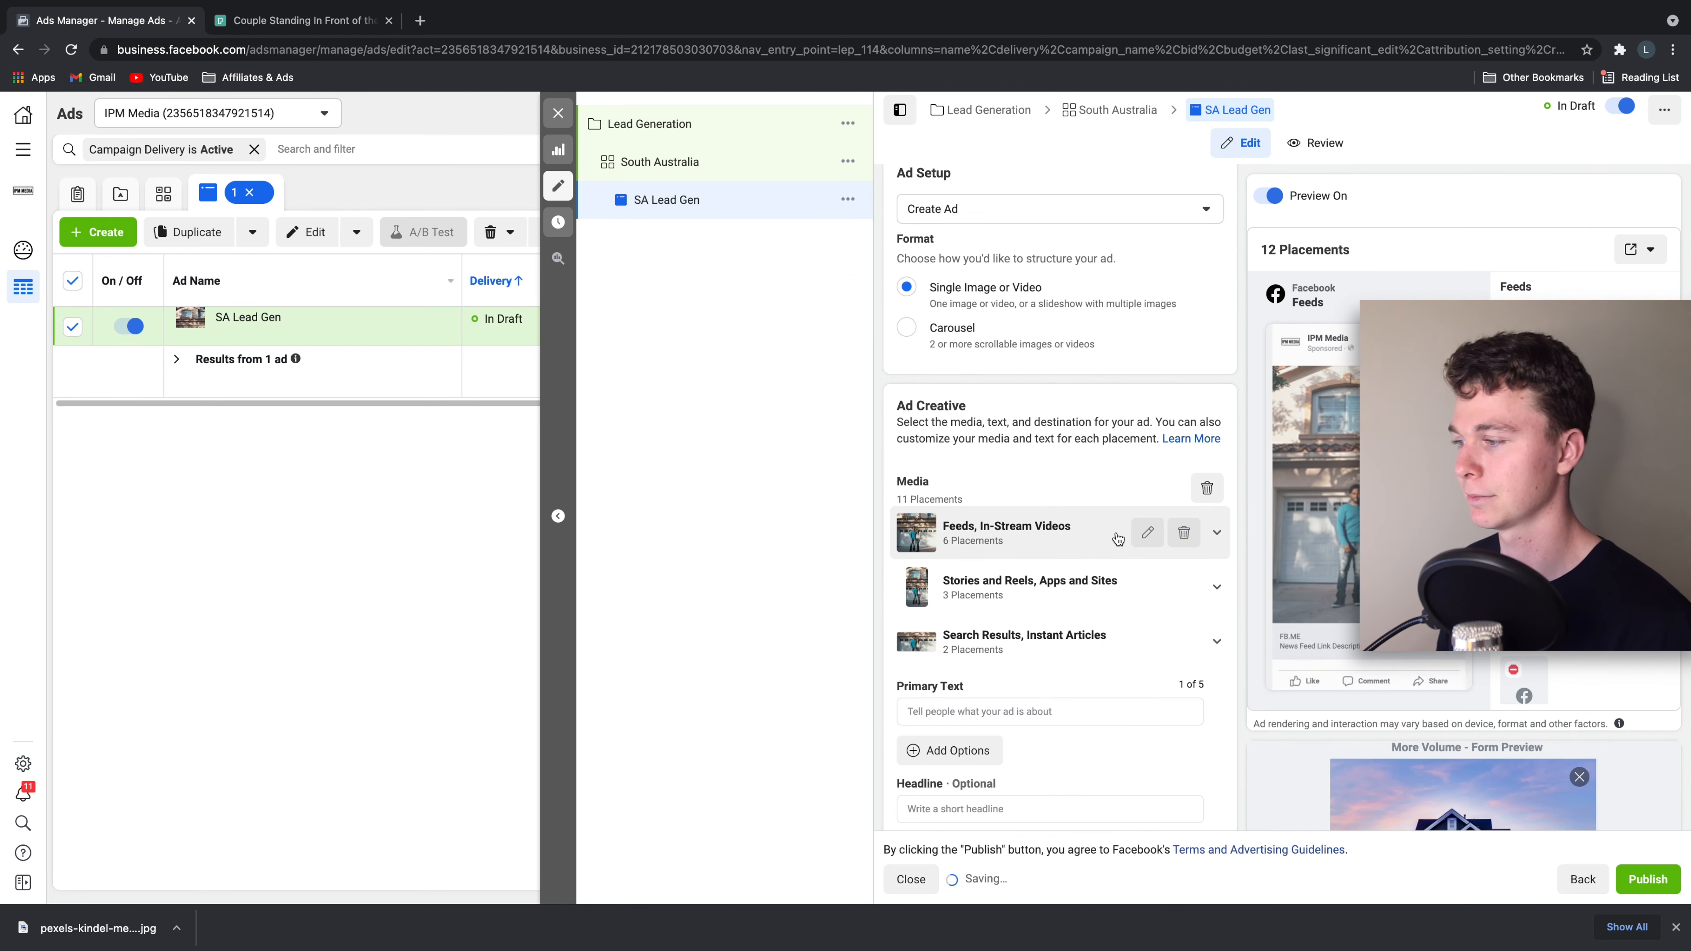
- Enter "Are you looking to sell your House?" as the ad's primary text
scroll(1118, 539, down, 1)
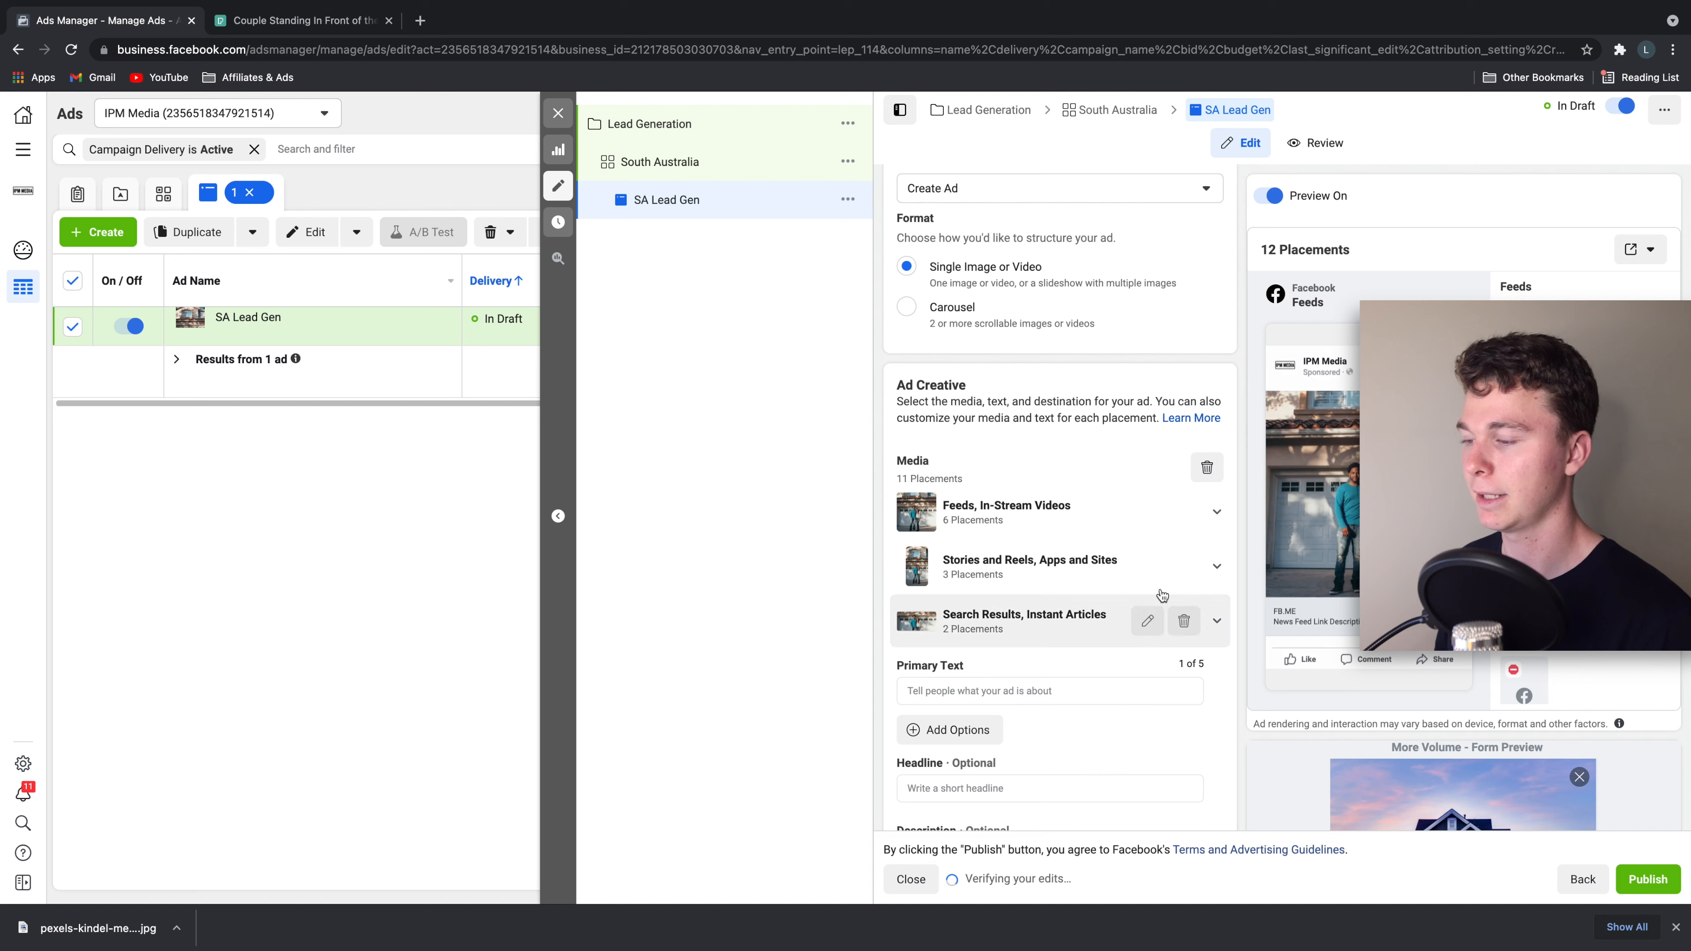
click(1085, 690)
scroll(1085, 666, down, 2)
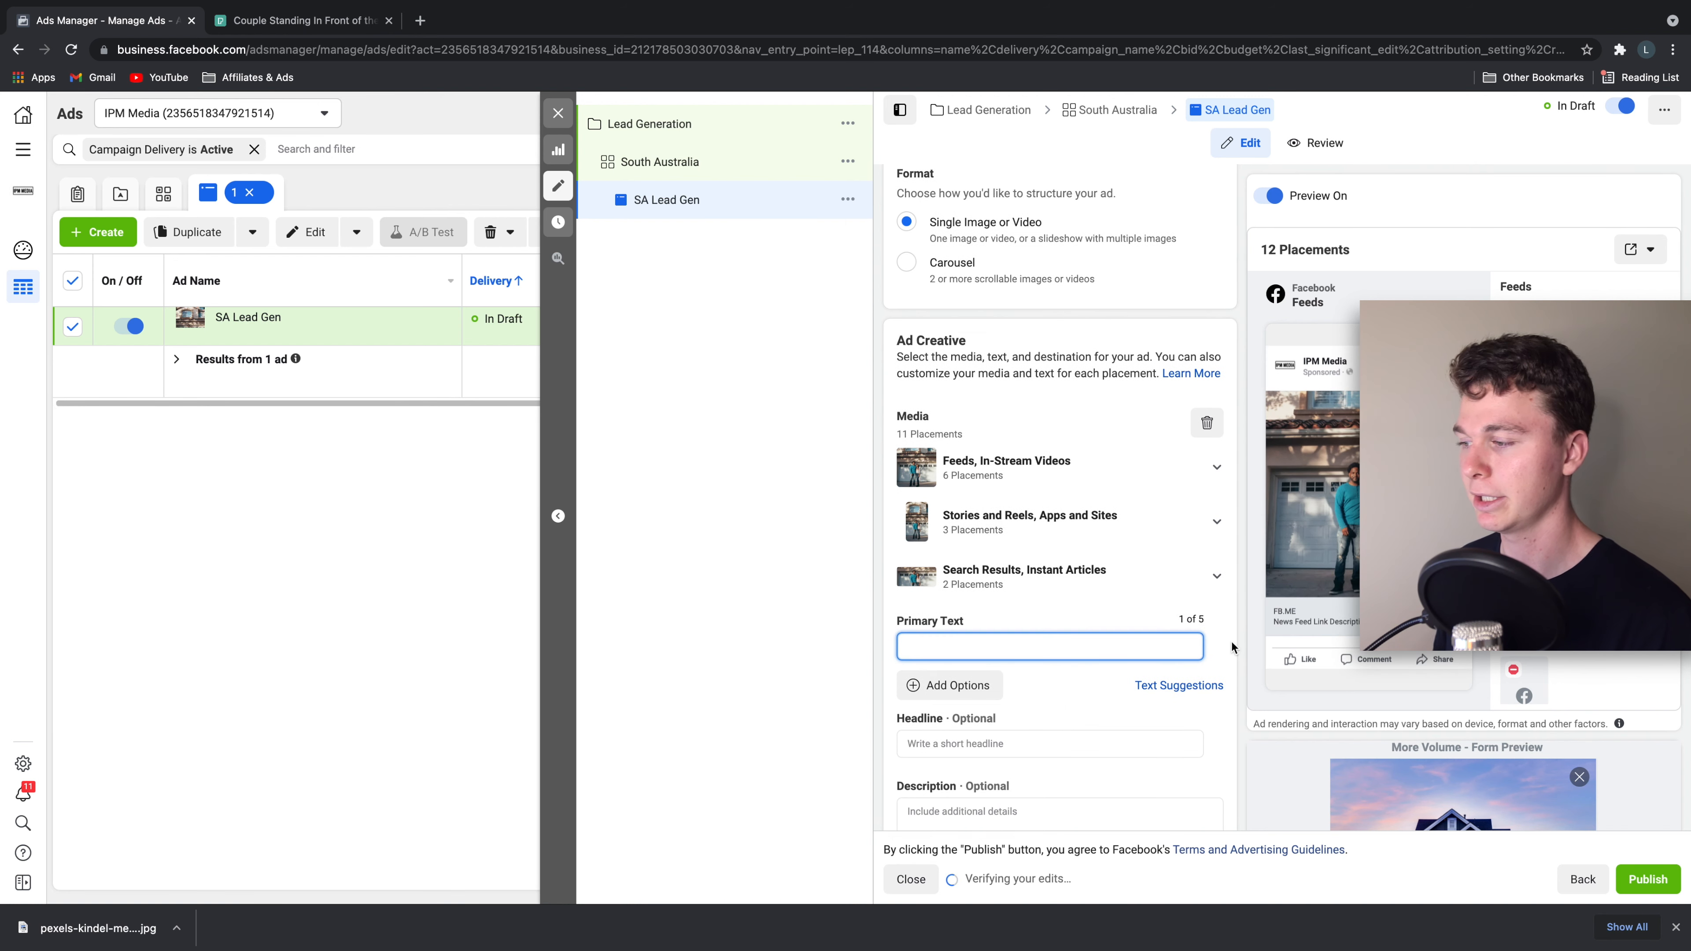
scroll(1085, 650, down, 1)
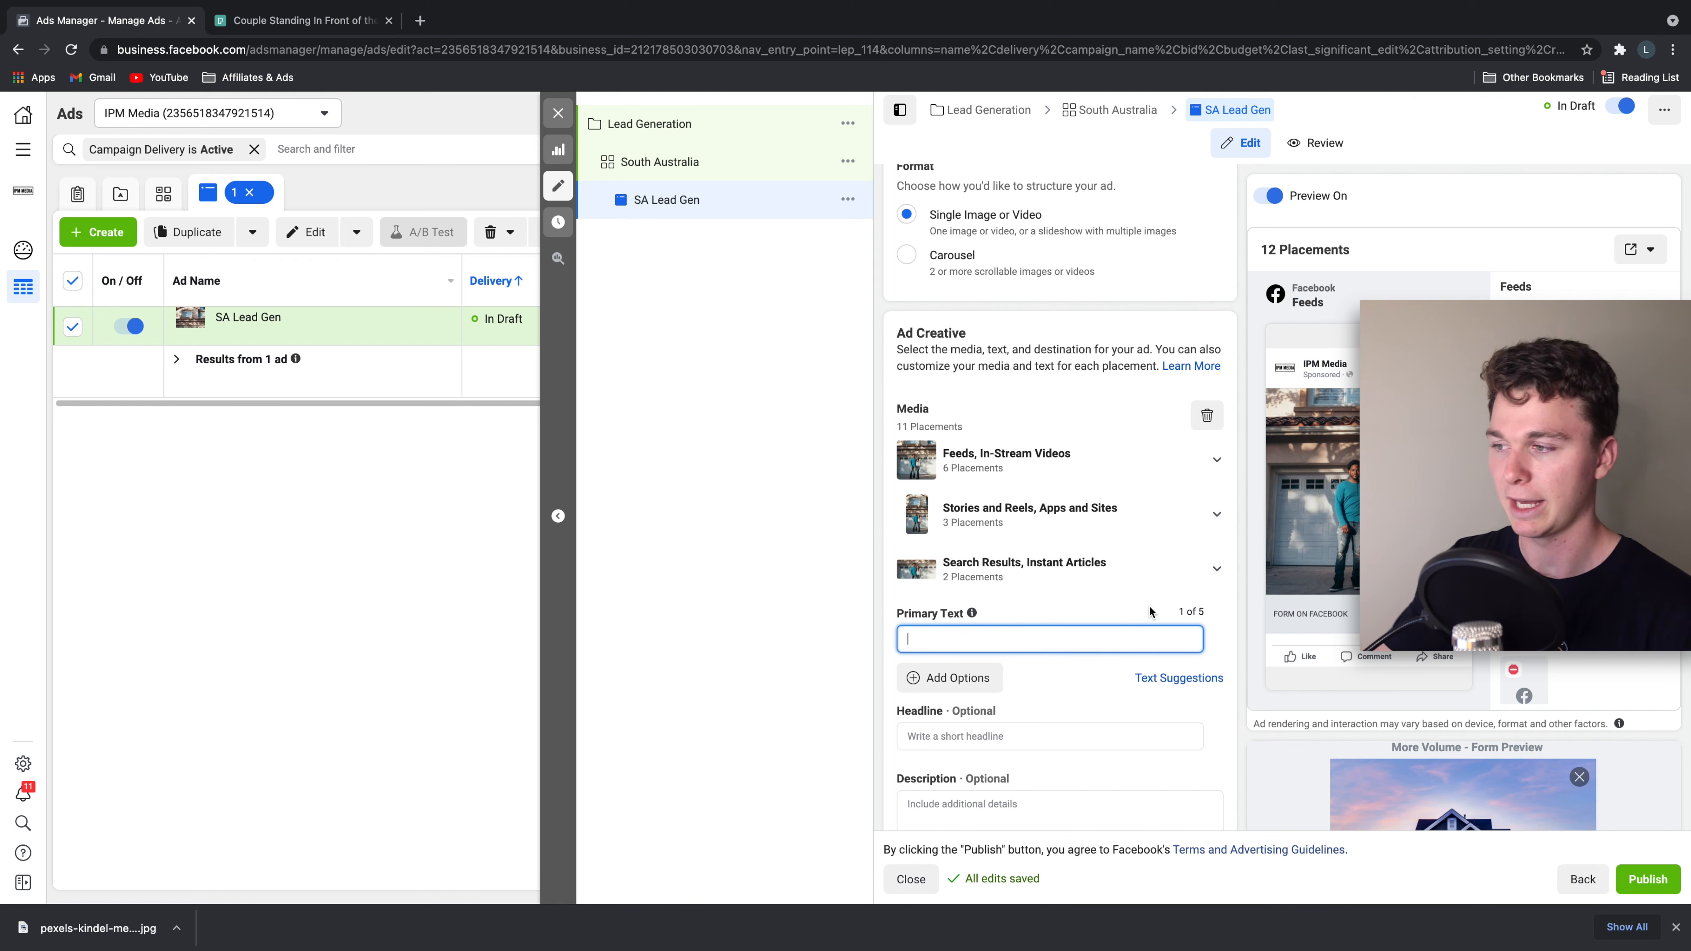
mouse_move(1296, 372)
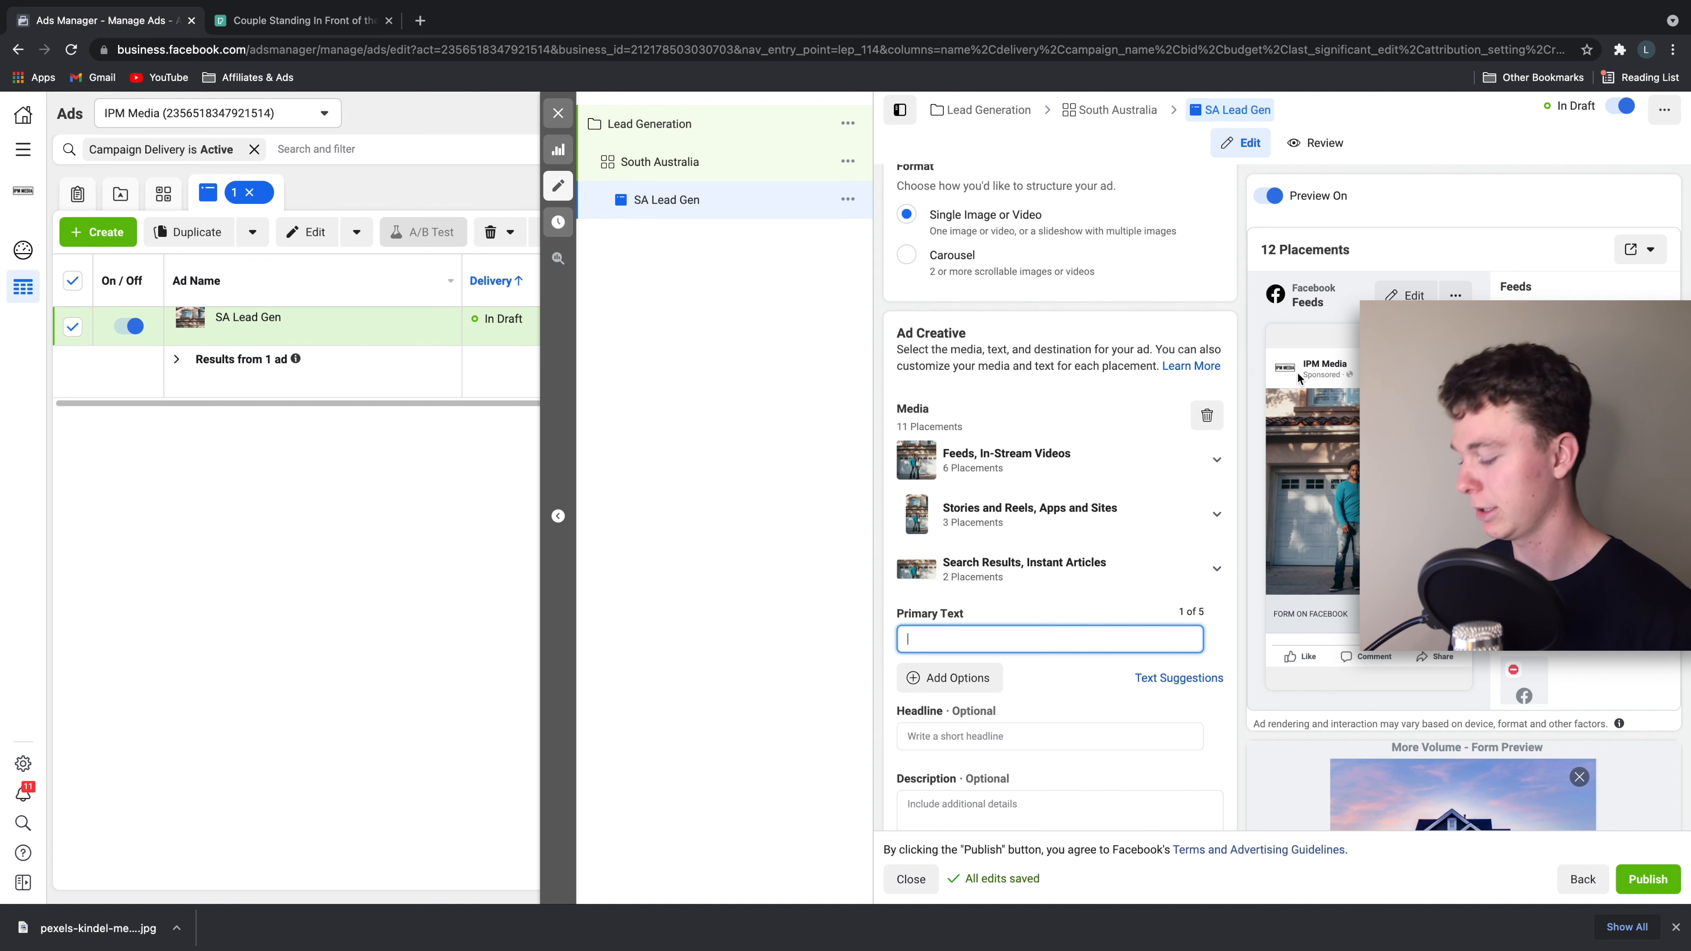
text(S)
key(BackSpace)
text(Are)
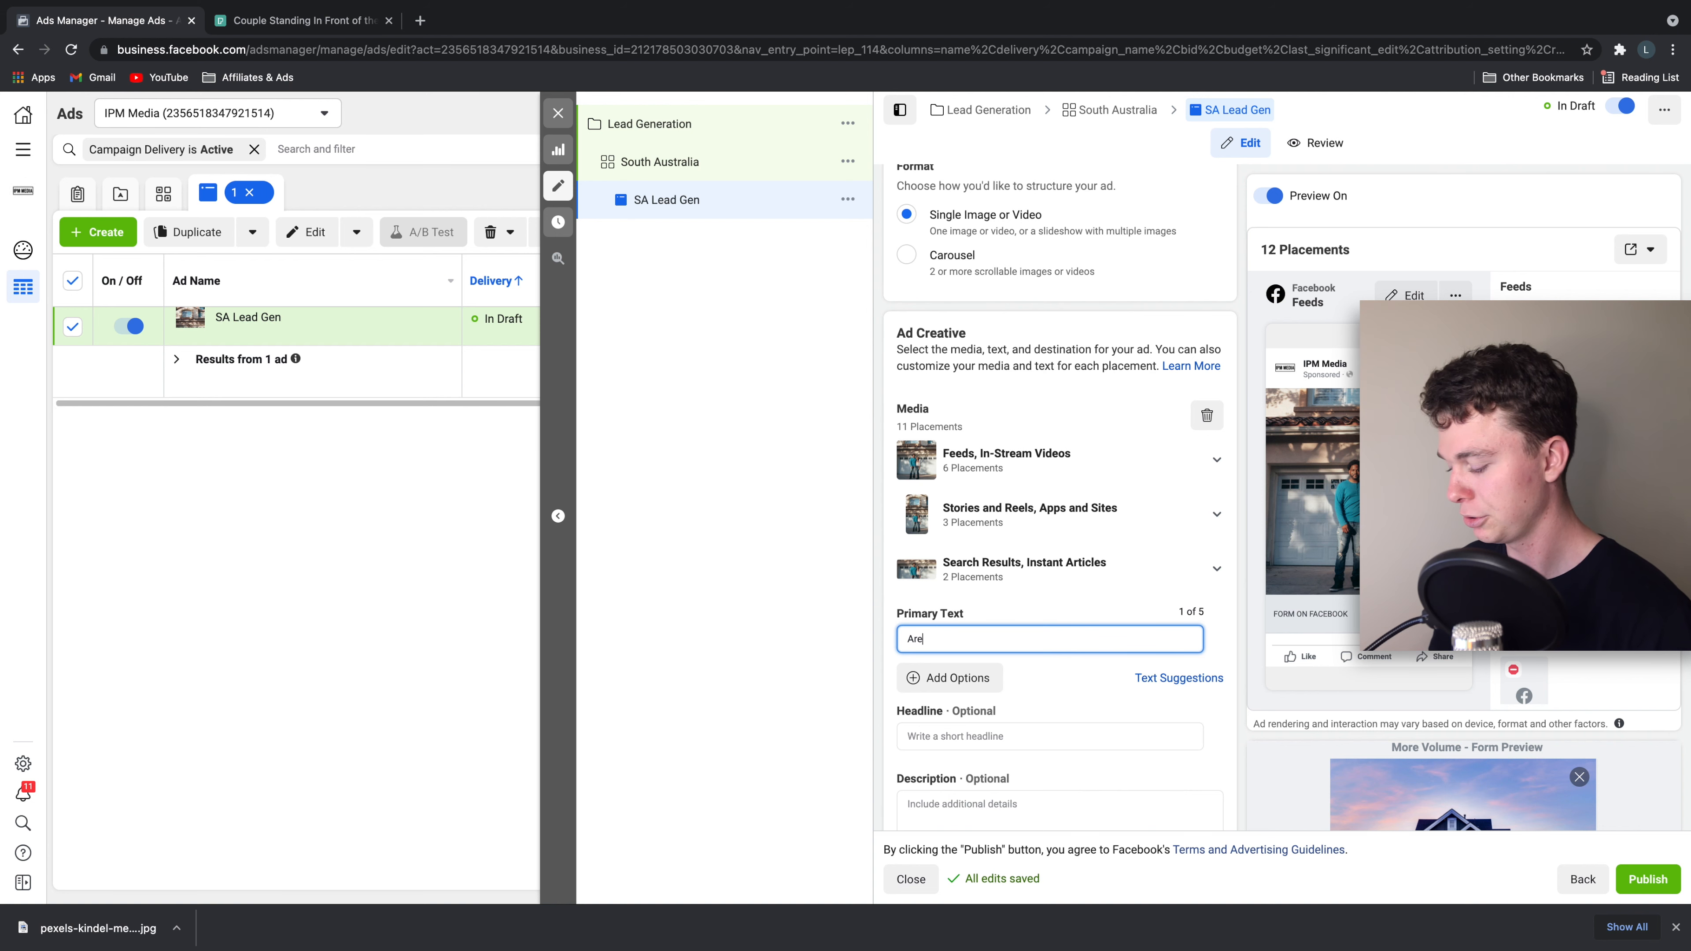
text( you looking to )
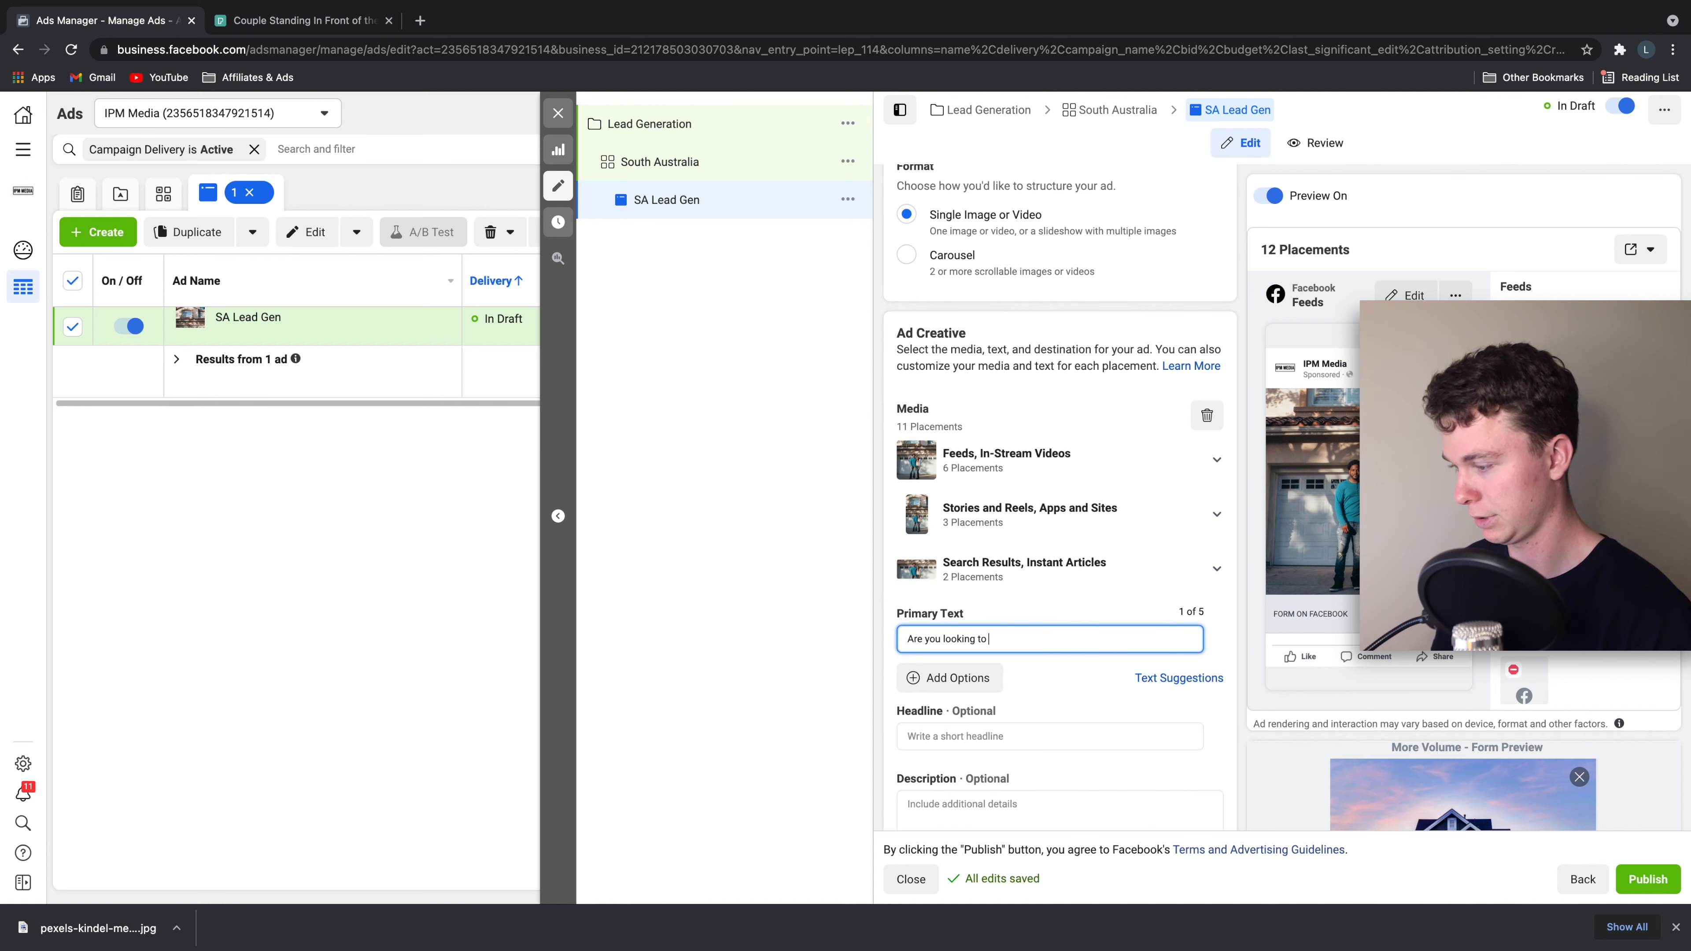
text(sell your House)
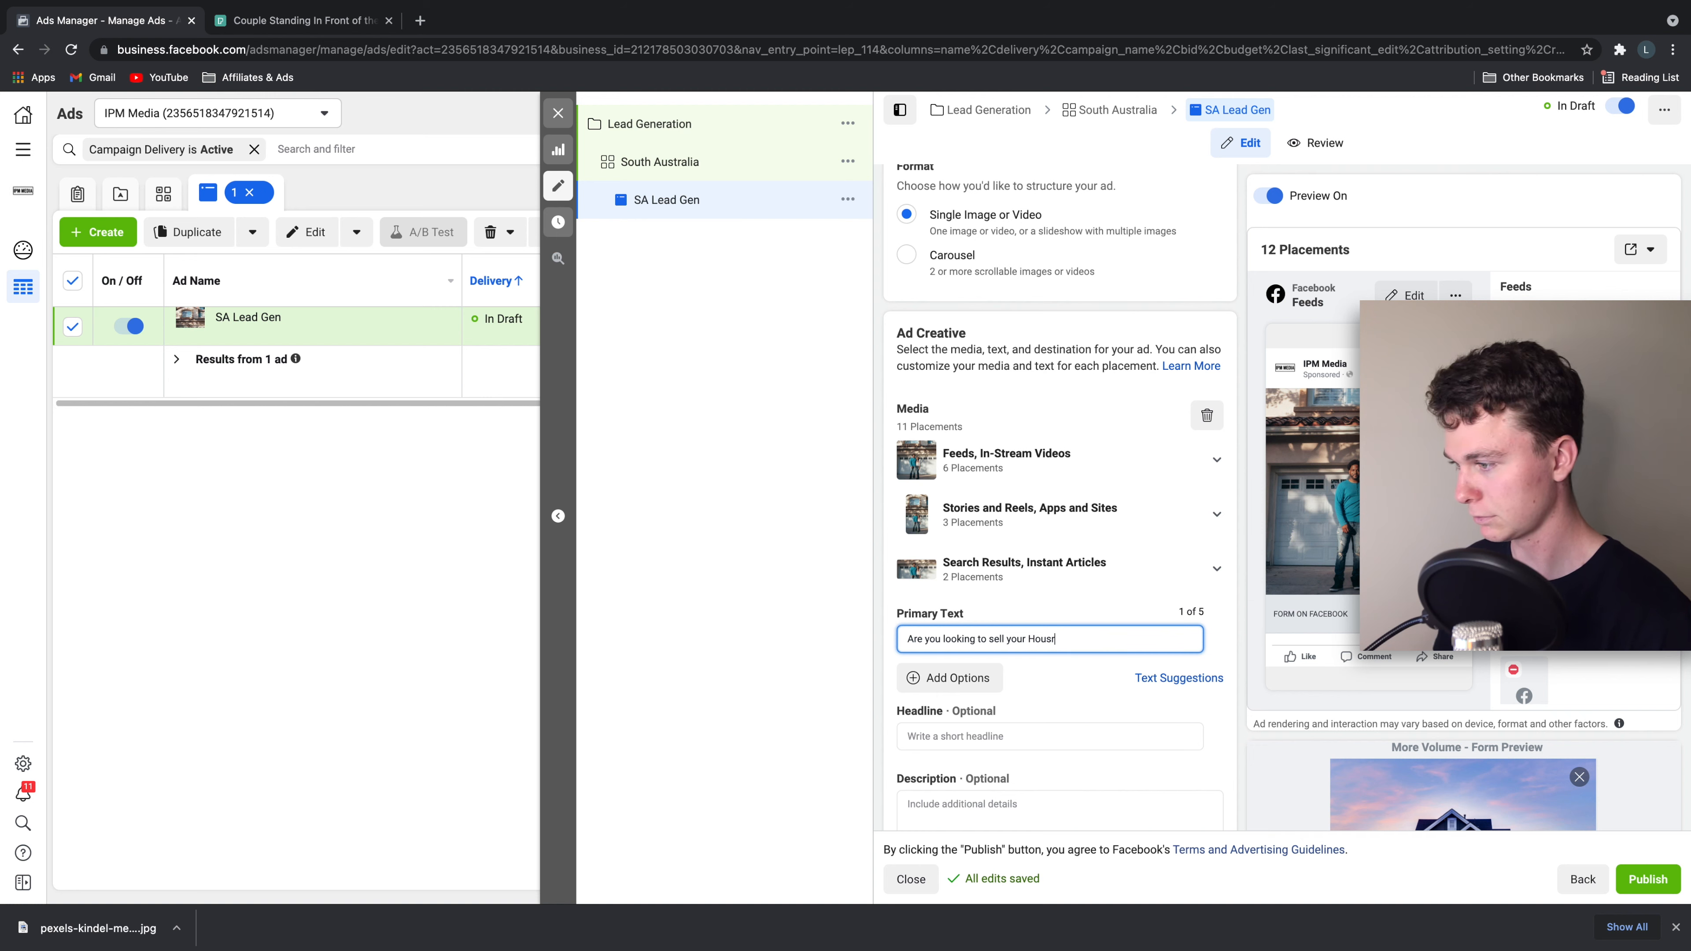
text(?)
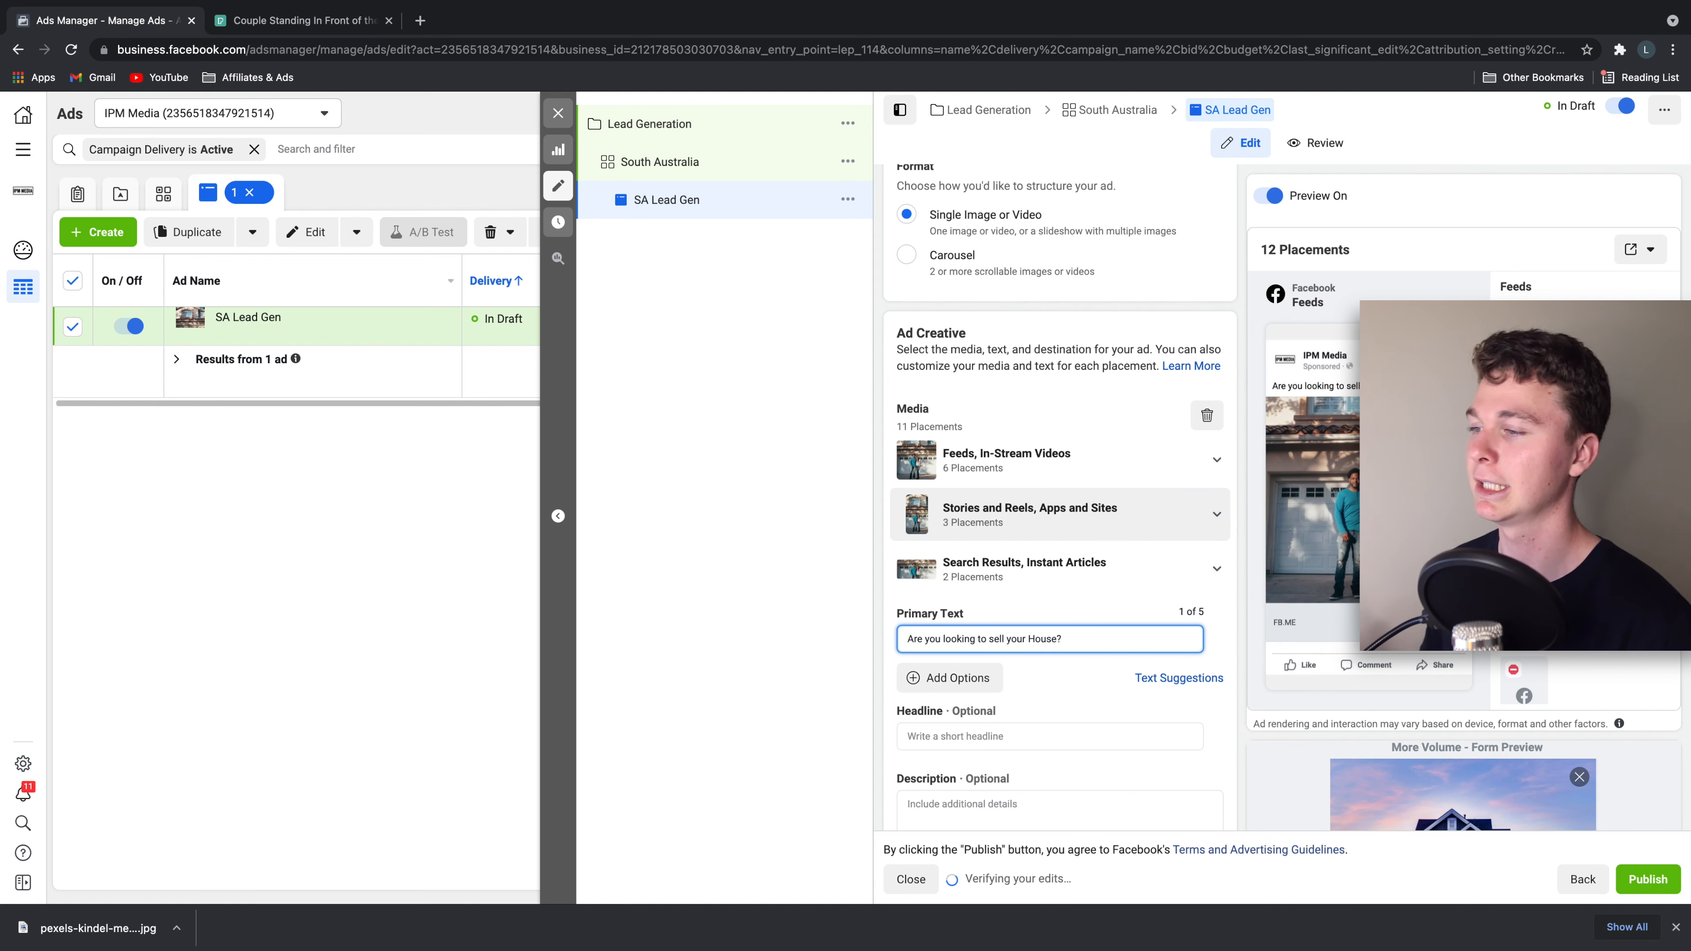
- Change "House" to lowercase "house" in the primary text
click(1039, 639)
key(BackSpace)
text(h)
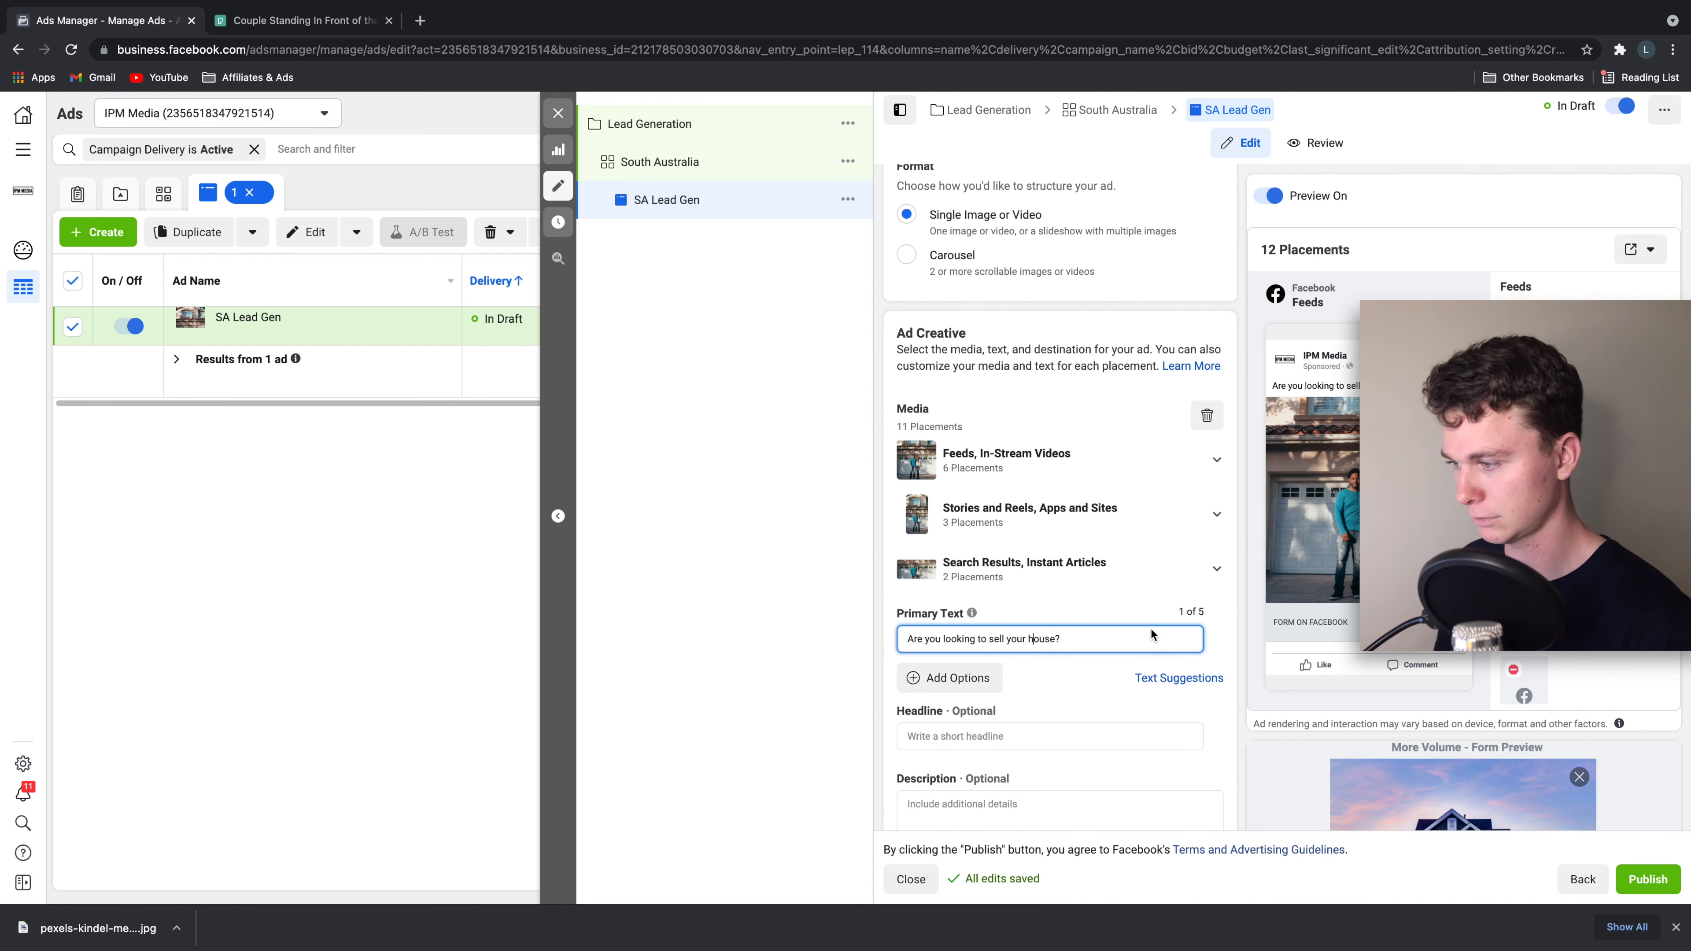
- Add a second paragraph to the primary text: "Do you want a free consultation to understand the value of your home?"
key(Return)
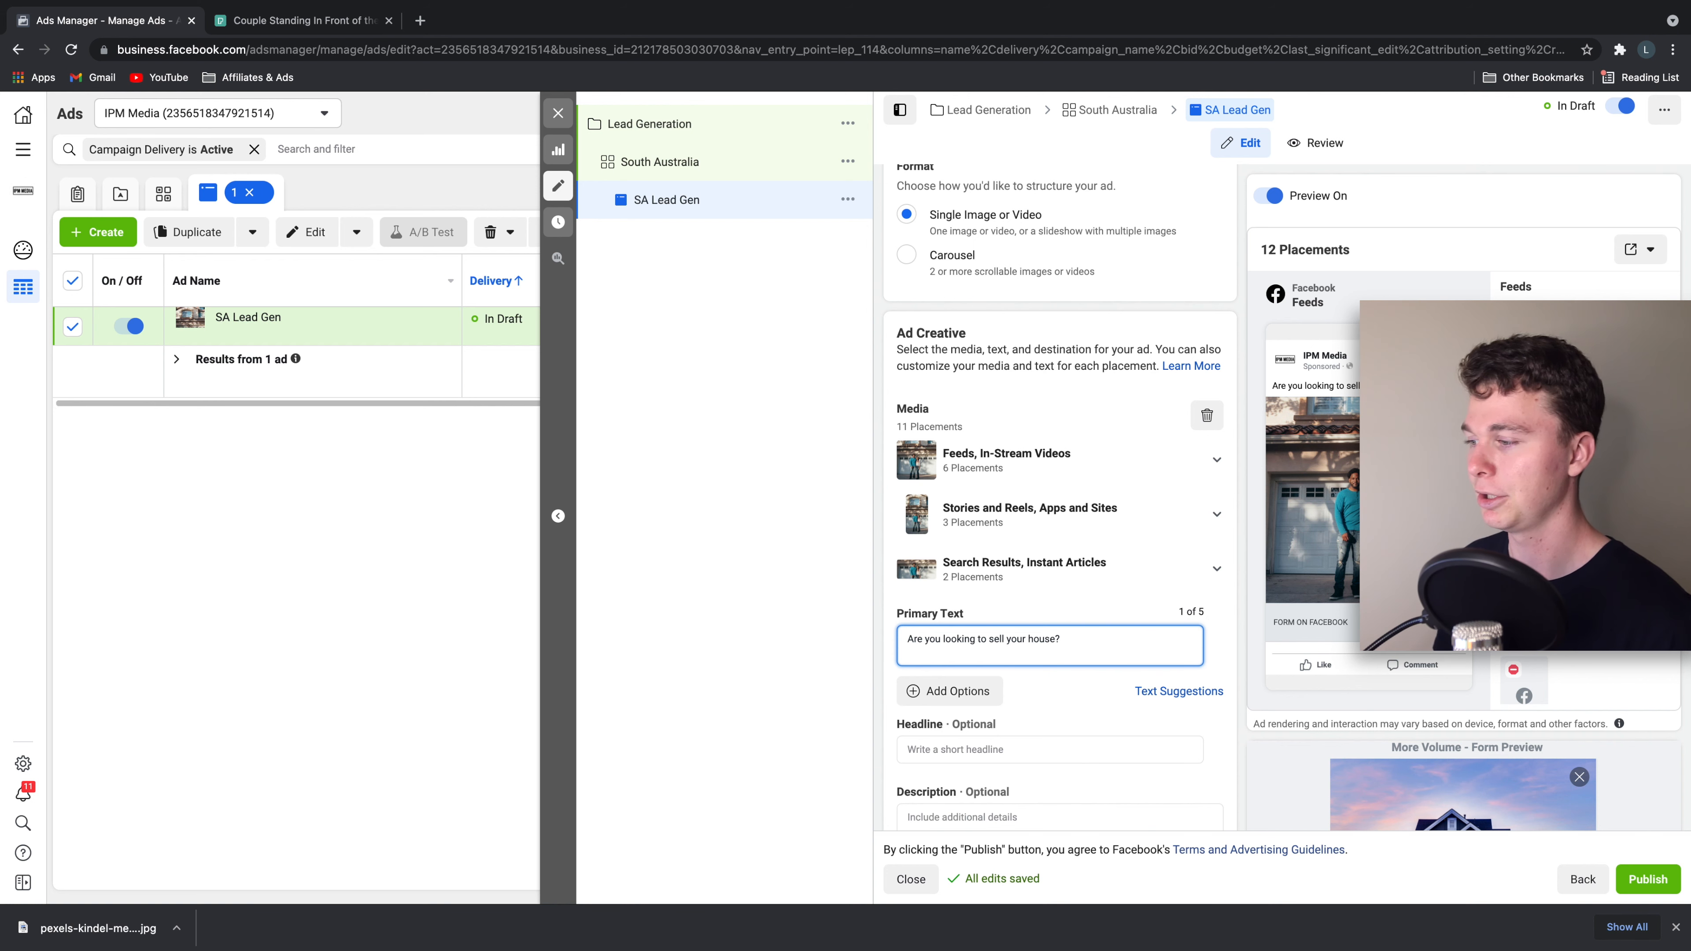
key(Return)
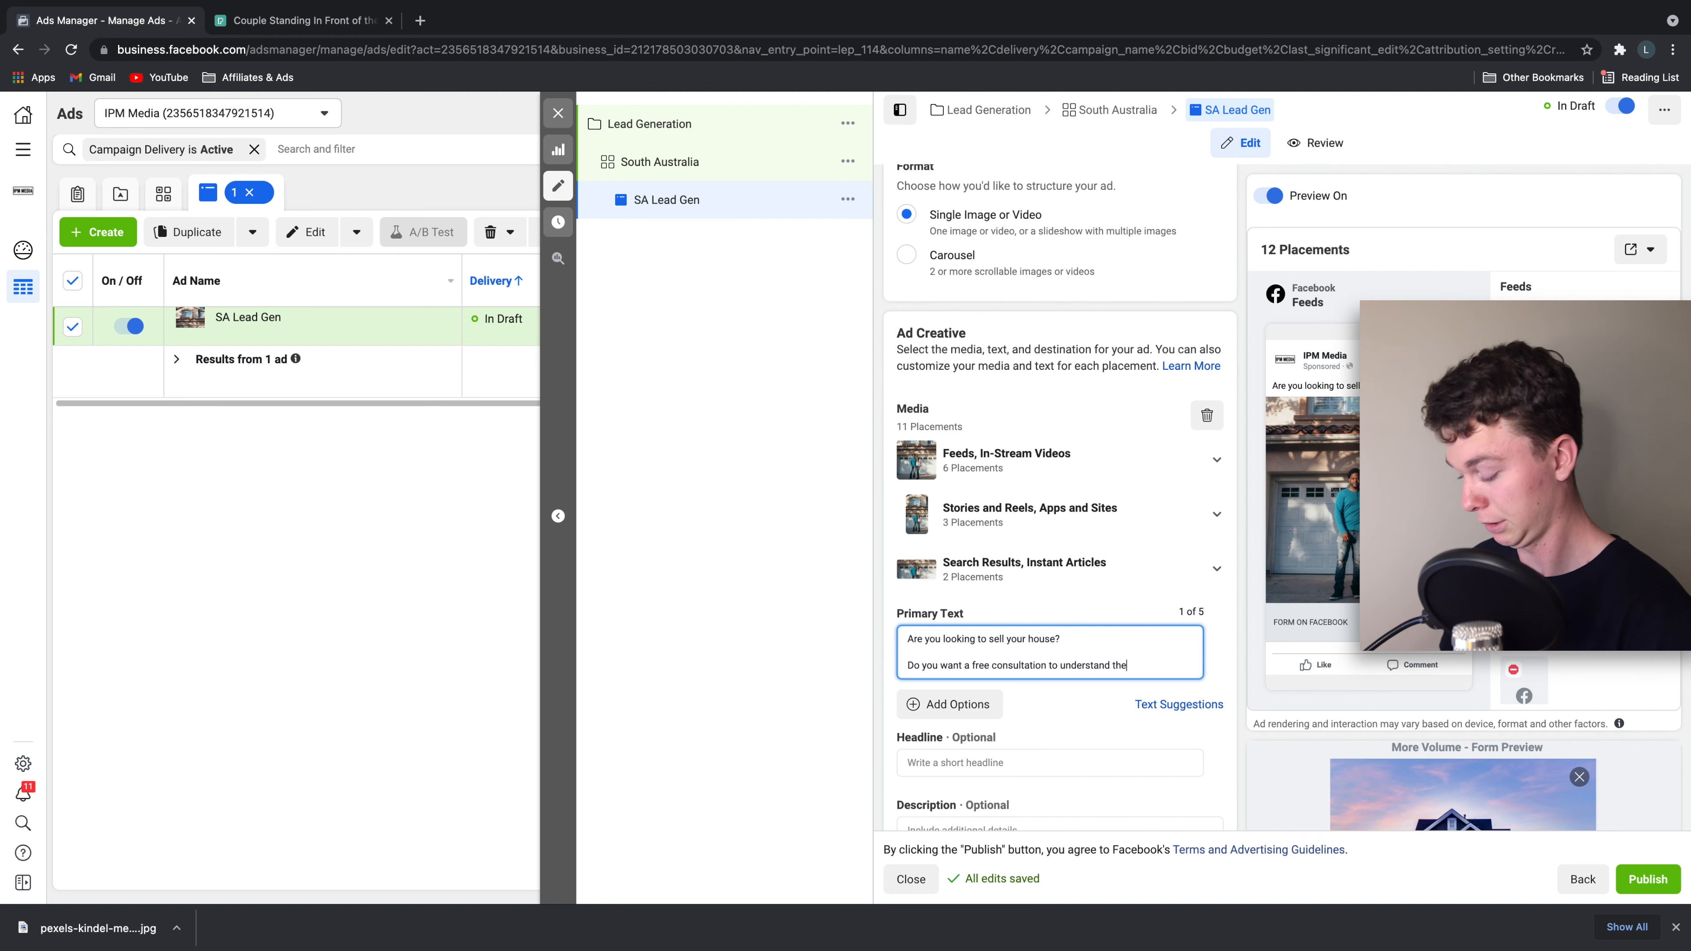
text(your home>)
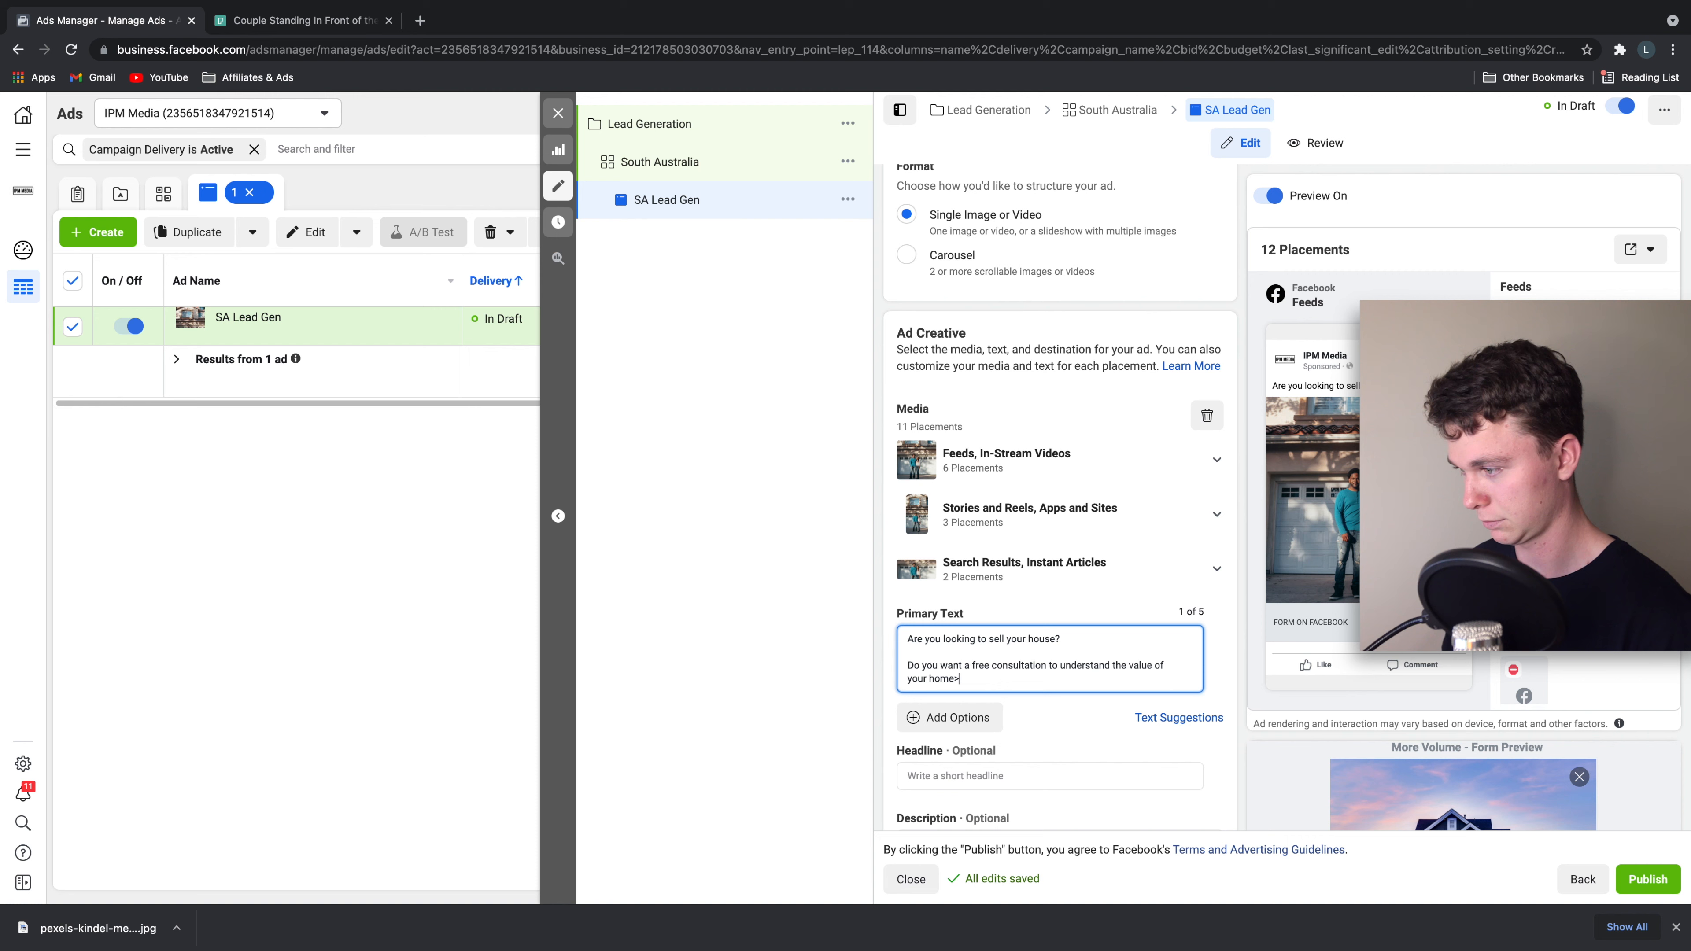
- Add a third paragraph: "For a limited time only, we're doing free consultations with the next 100 home owners."
key(Return)
key(Return)
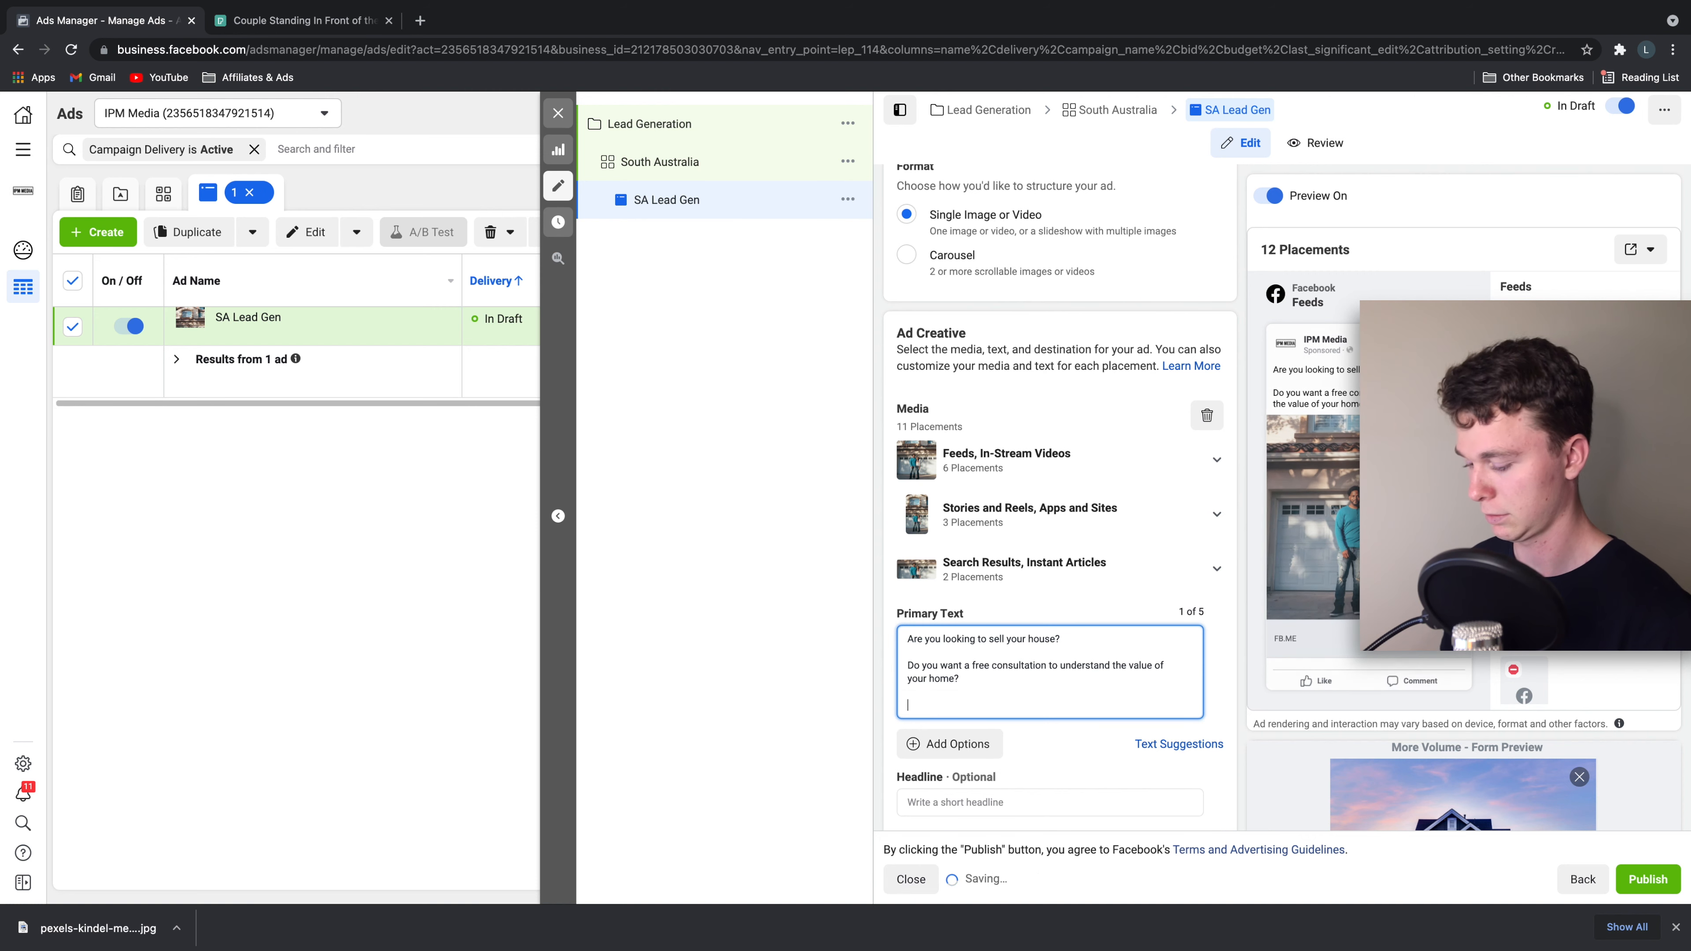
text(For a lim)
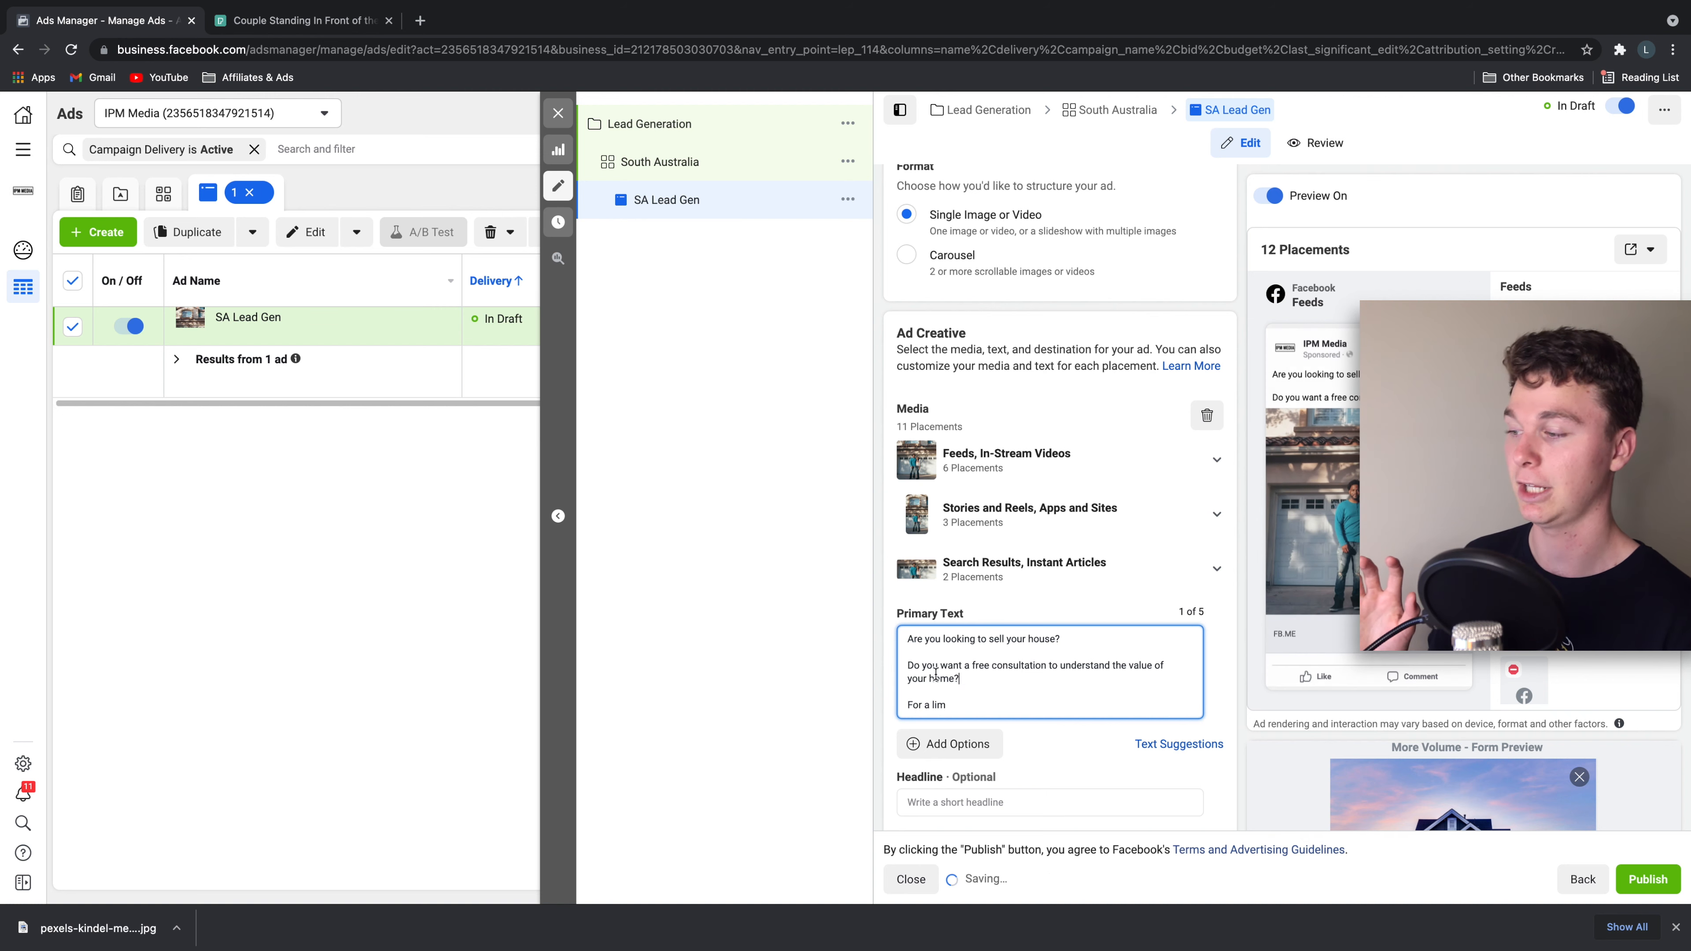
triple_click(1007, 673)
click(948, 706)
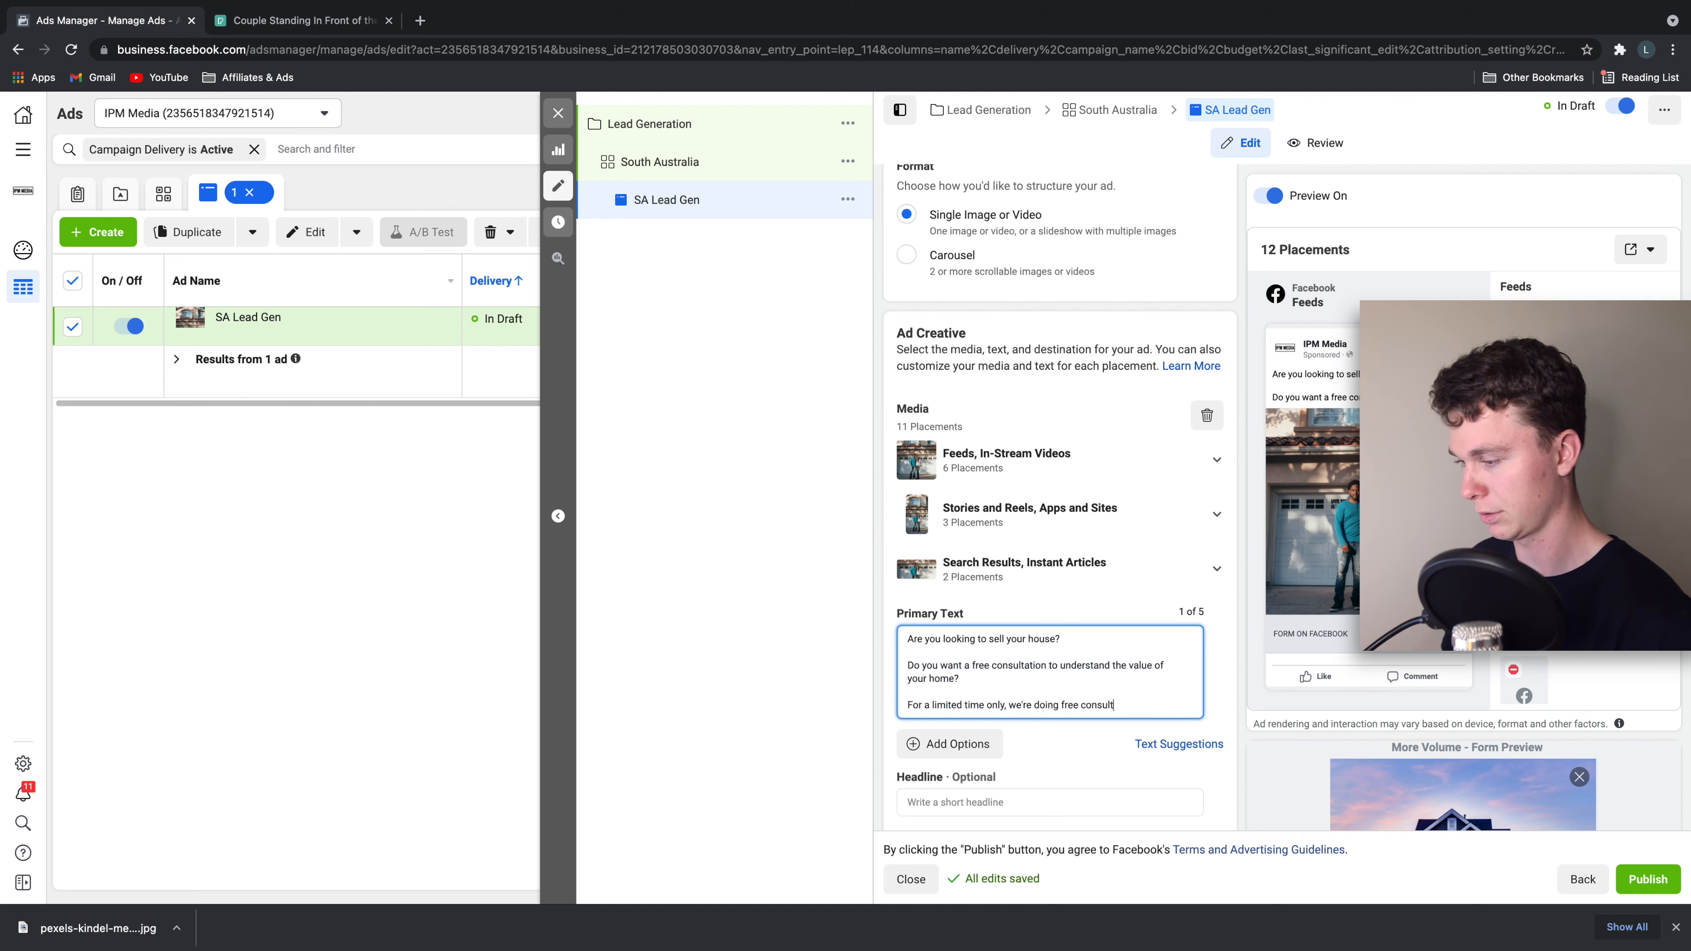
text(the )
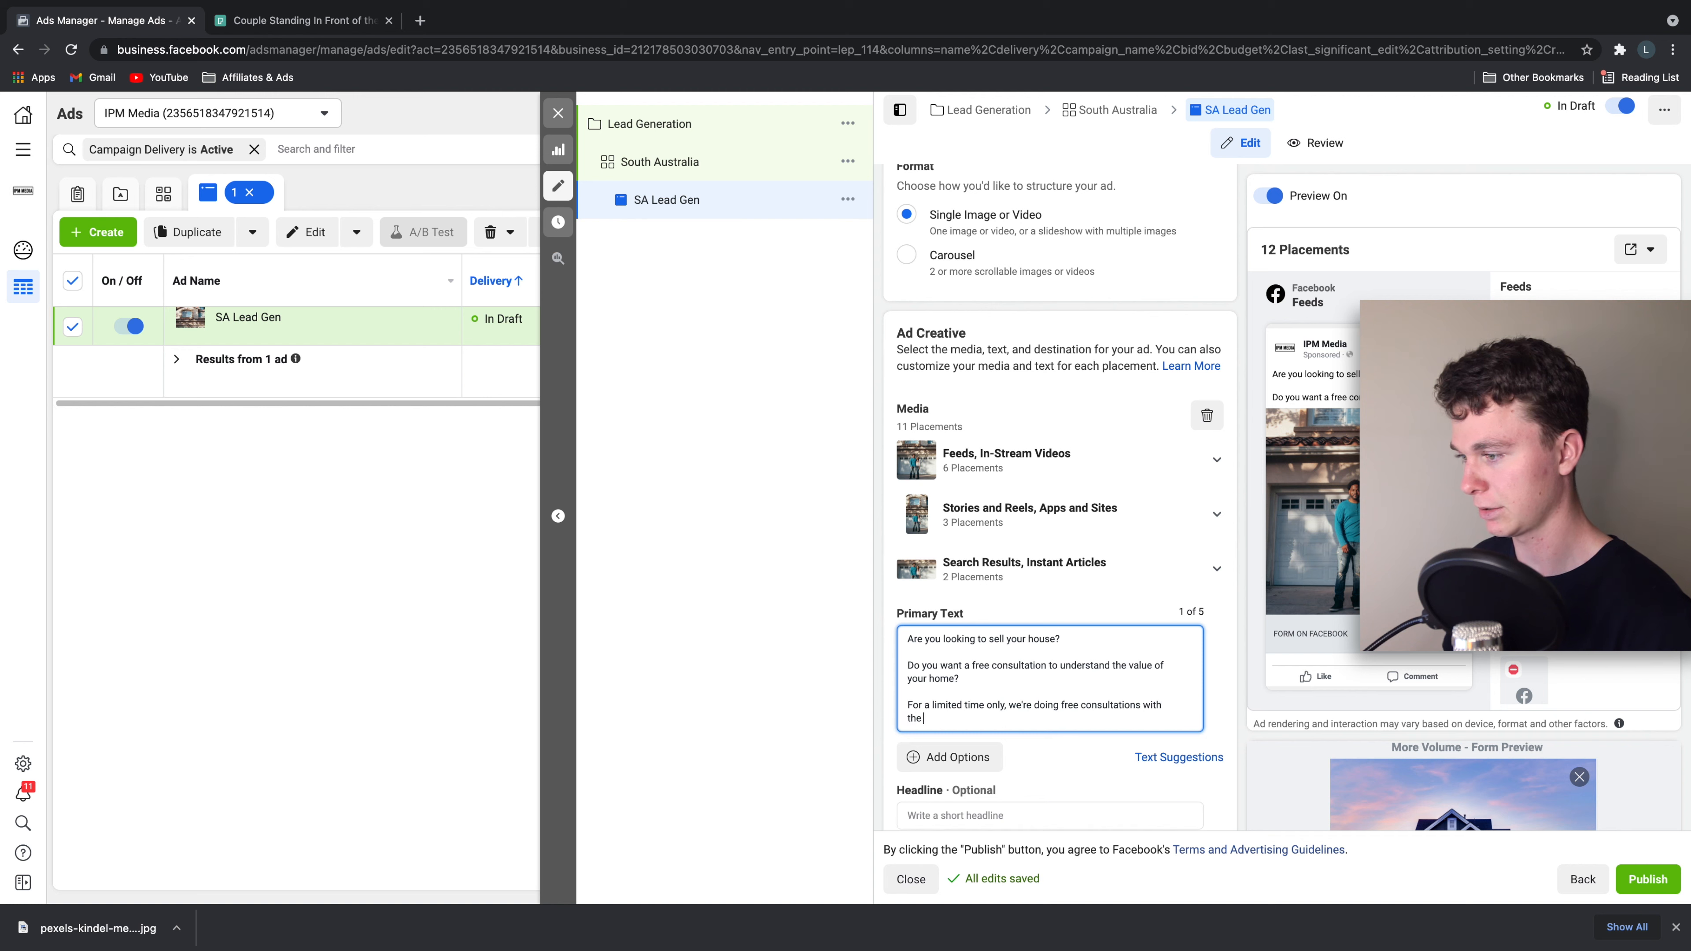
text(next 1)
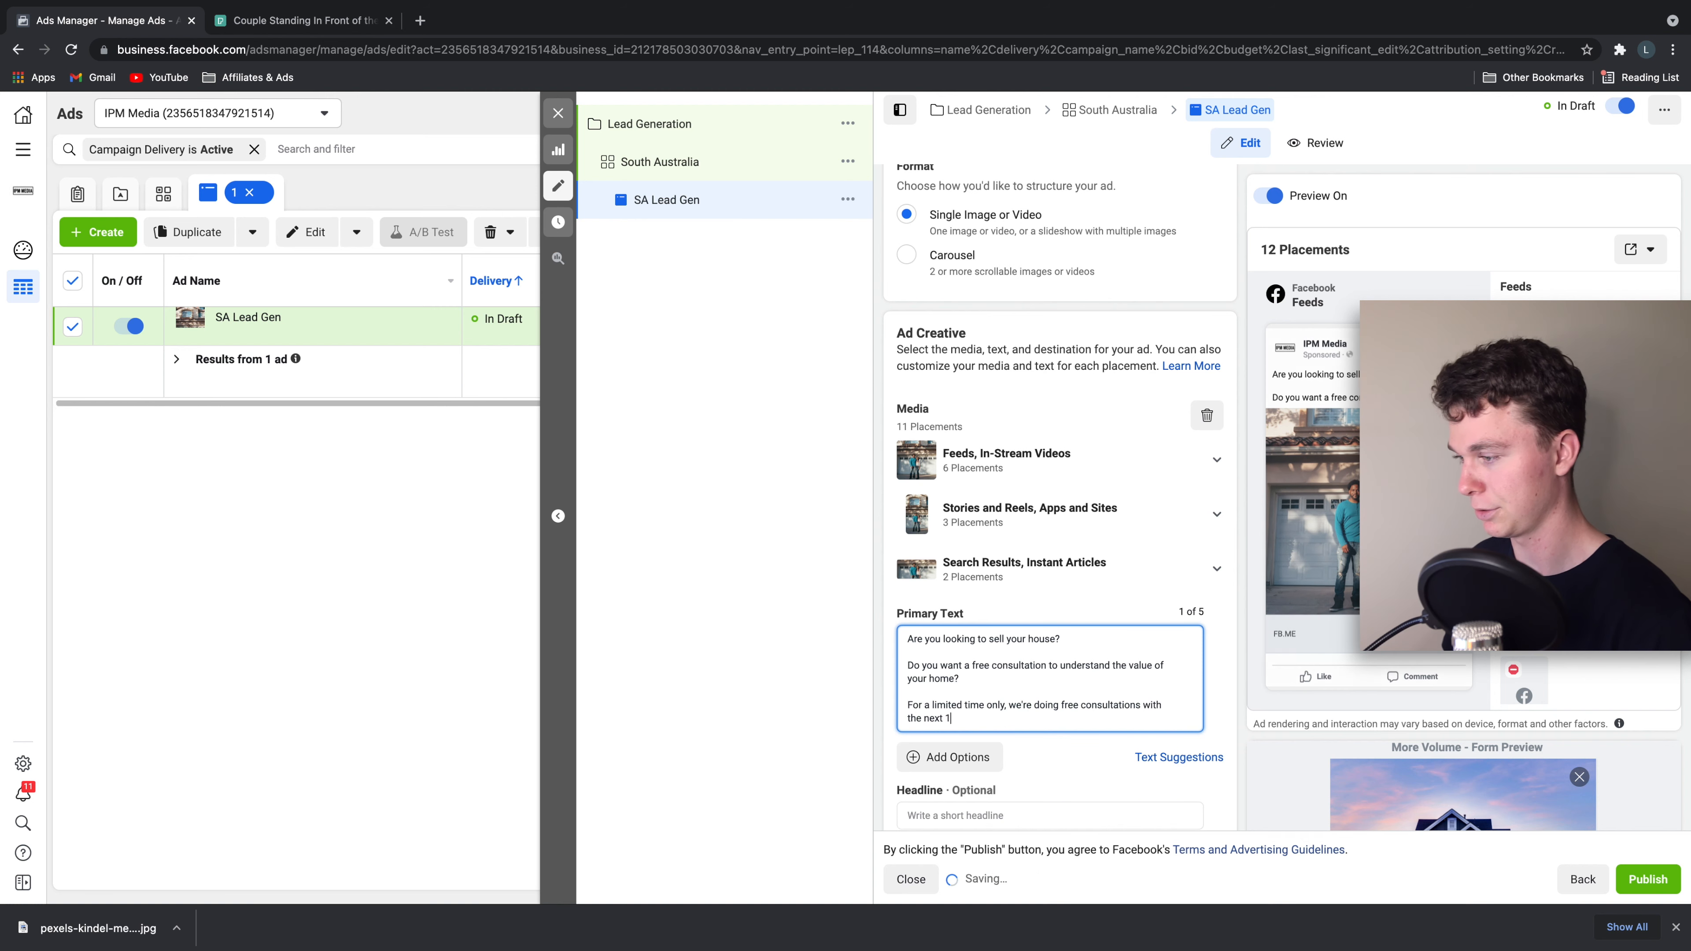
text(00 home owners.)
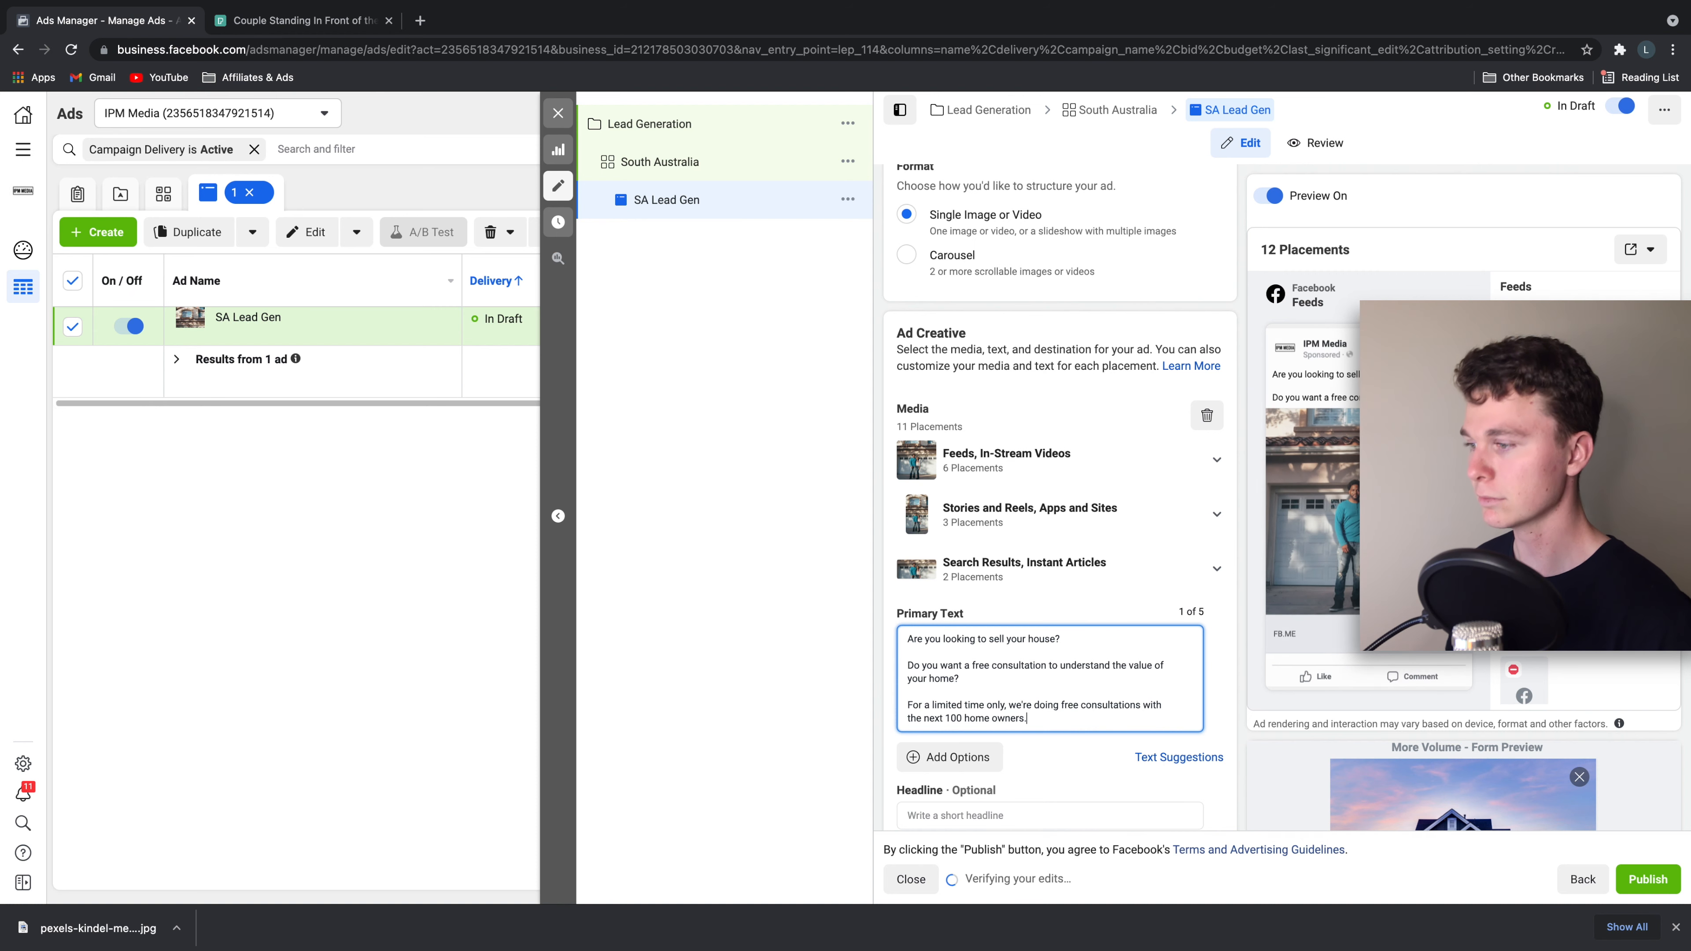
drag(1083, 722, 908, 665)
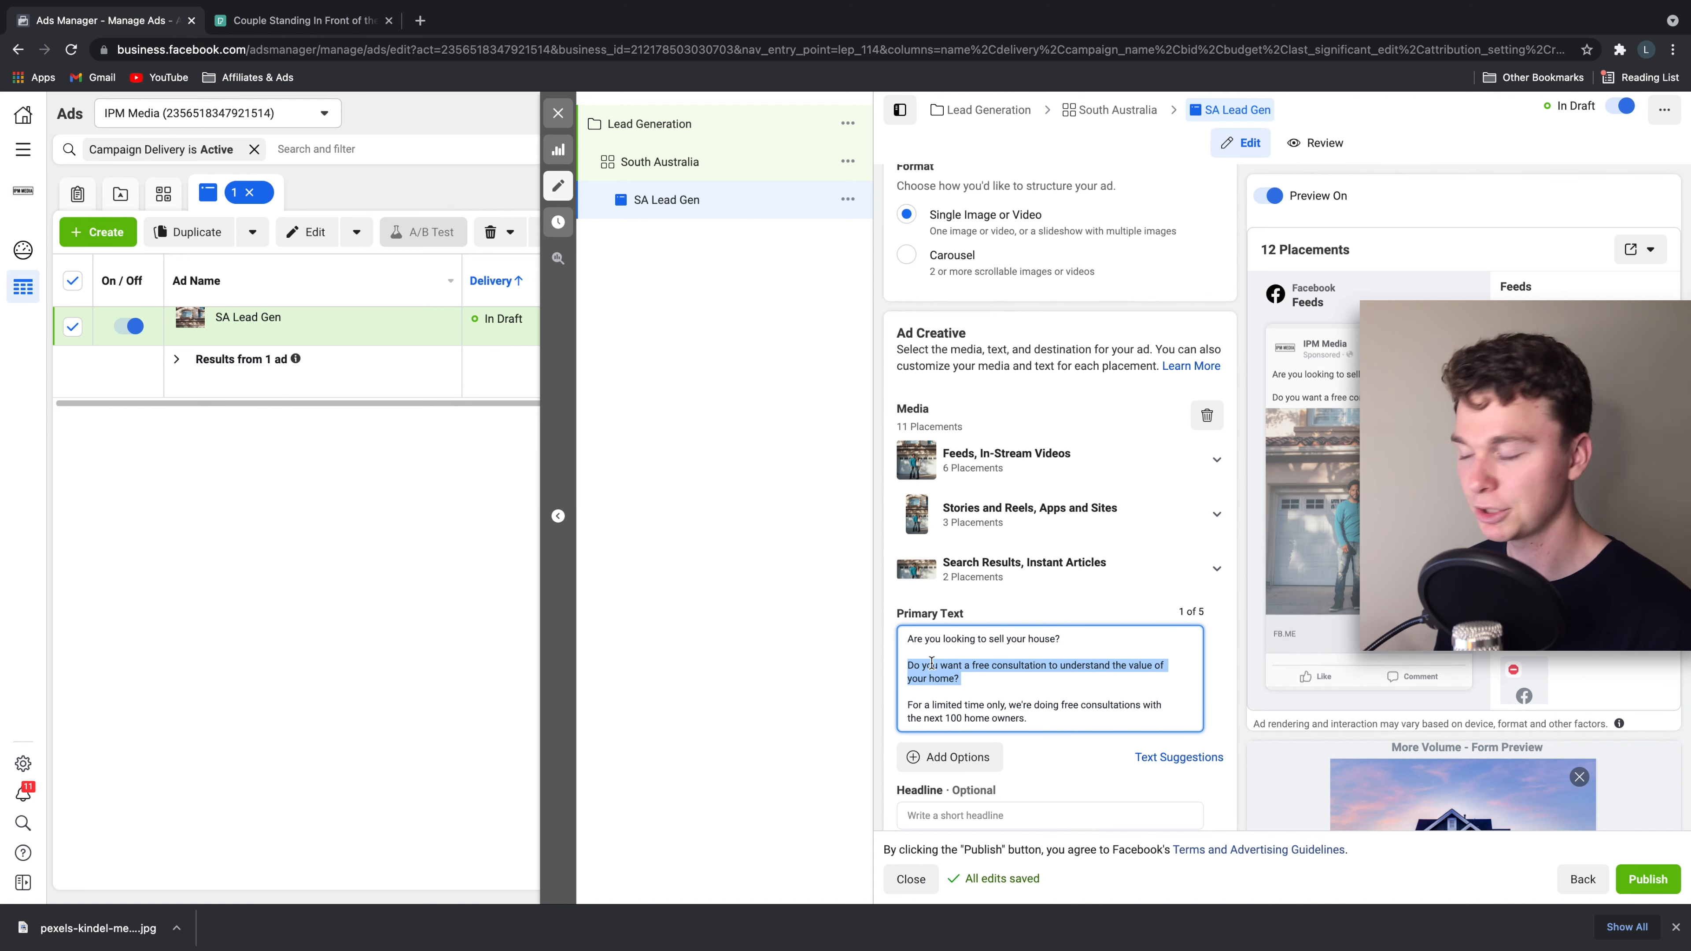
drag(1029, 719, 924, 710)
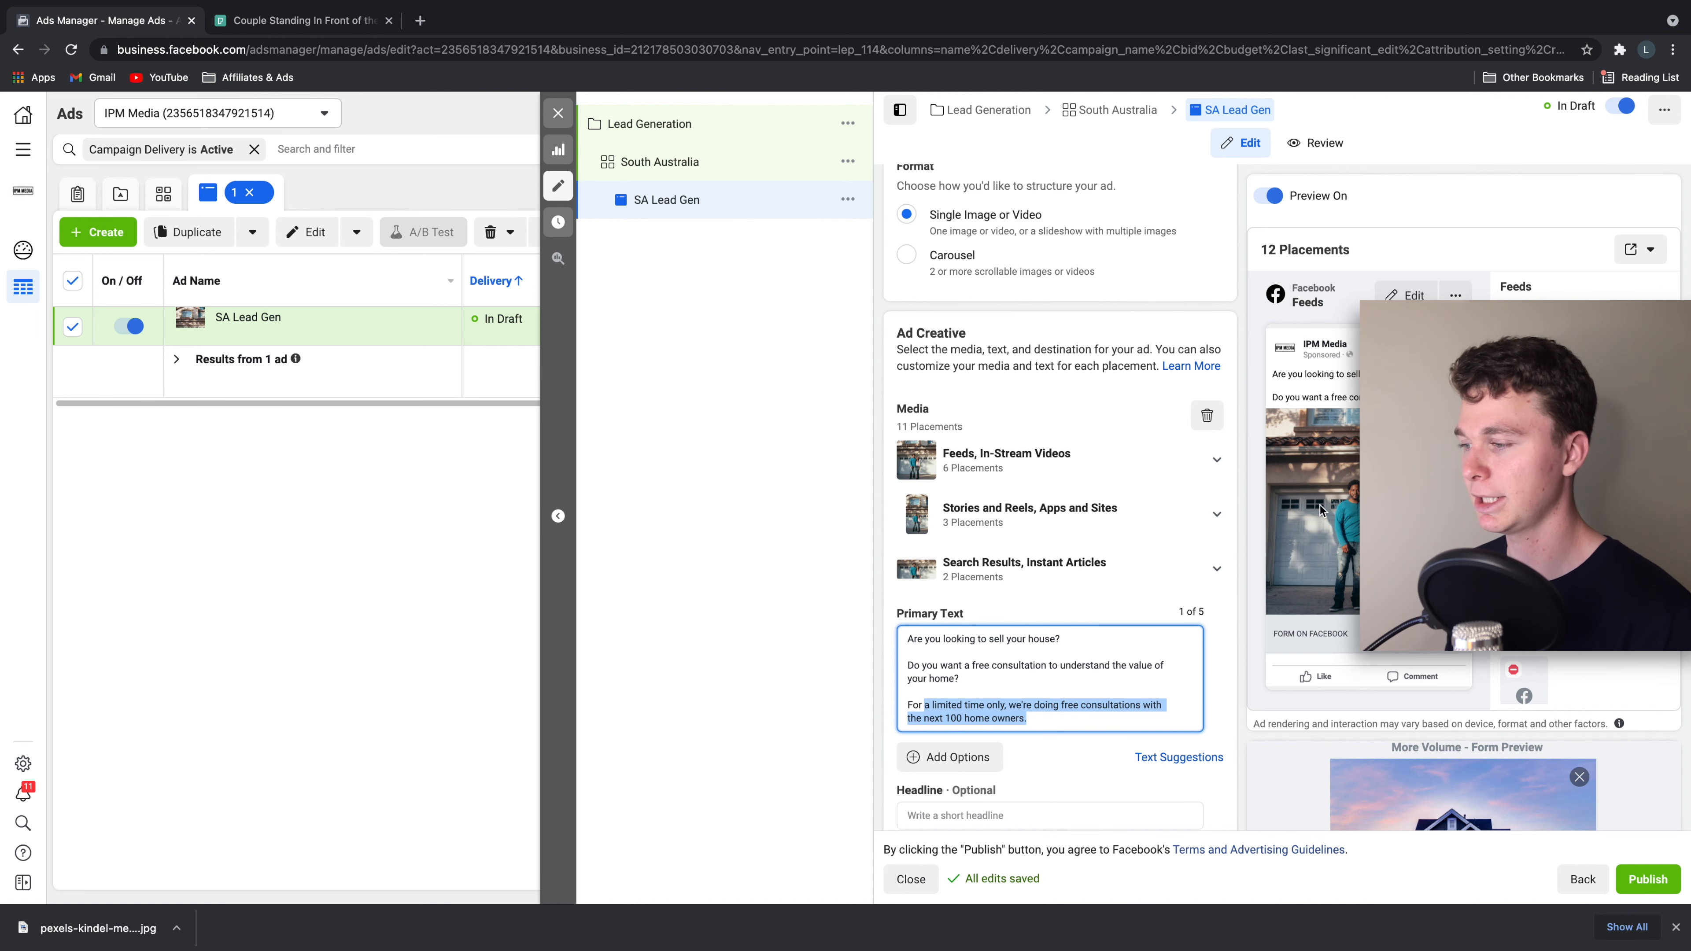
- Insert a house emoji after "Are you looking to sell your house?" and keep a blank line before the second paragraph
click(1122, 650)
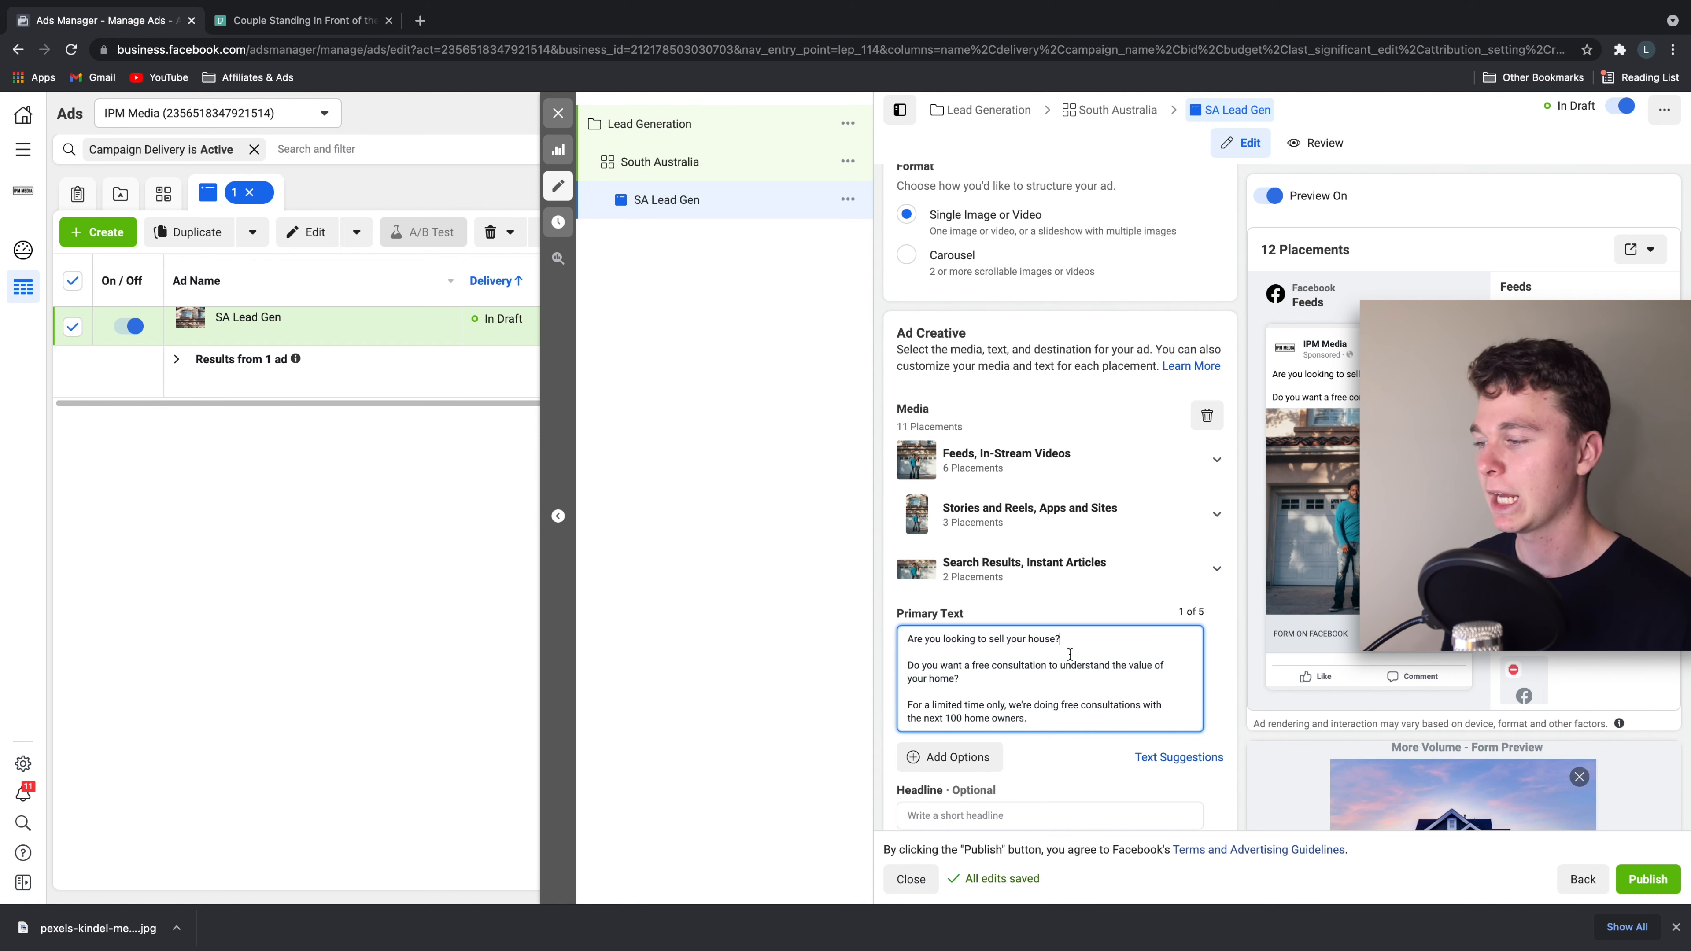
right_click(1081, 638)
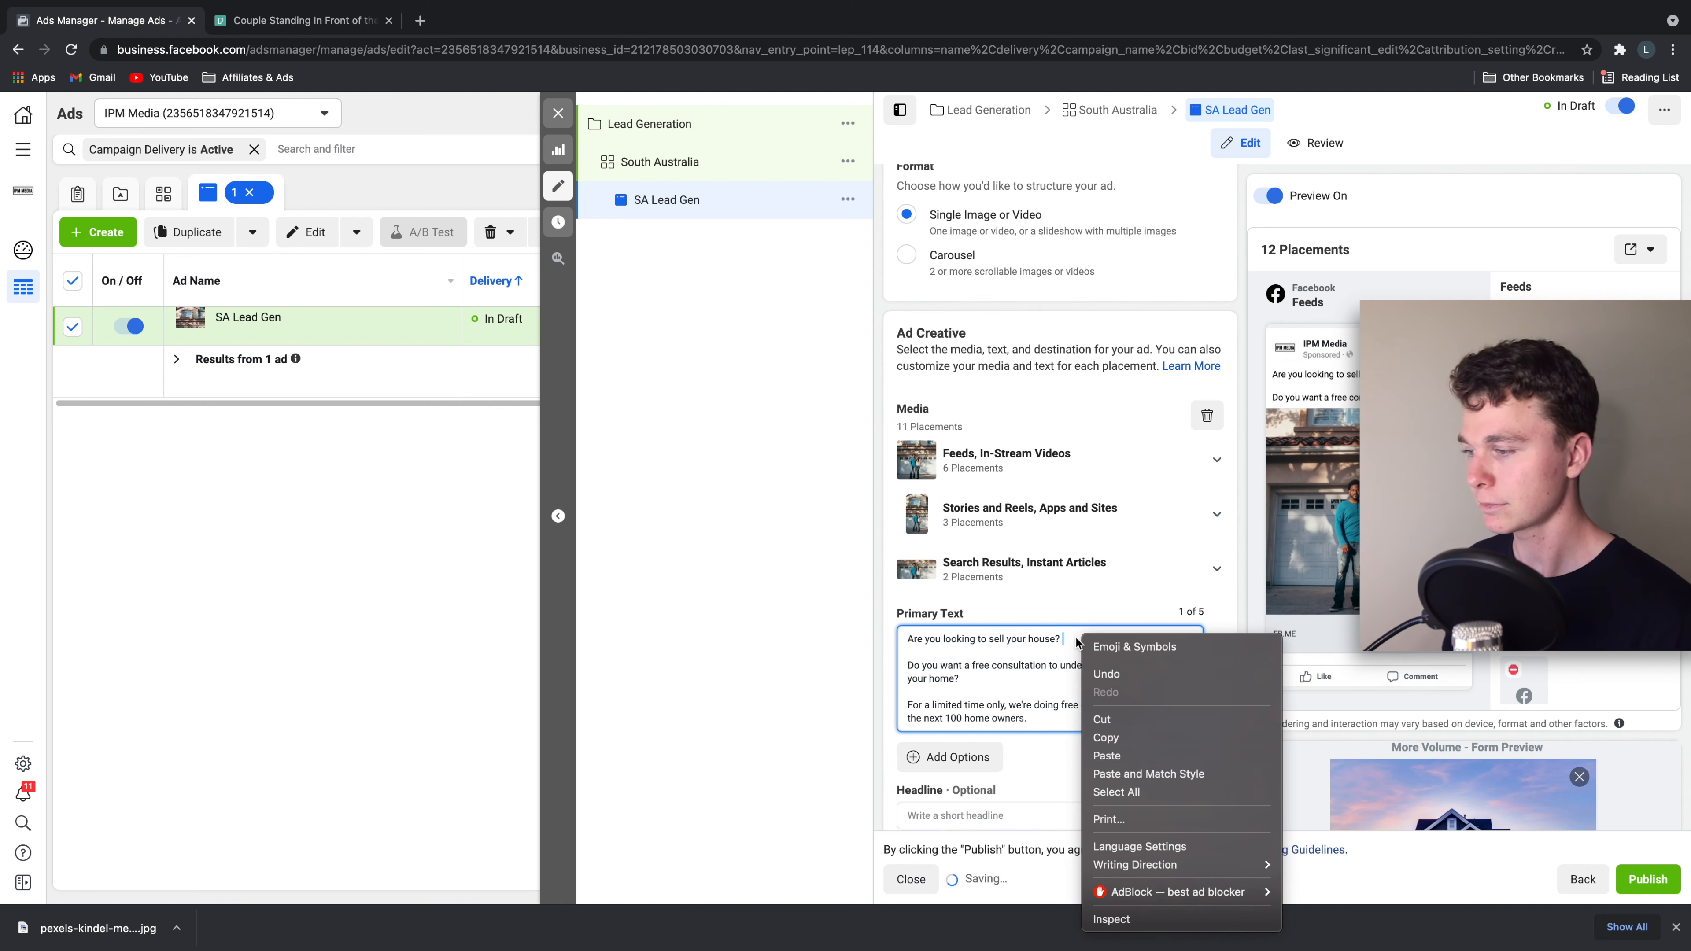
click(1055, 641)
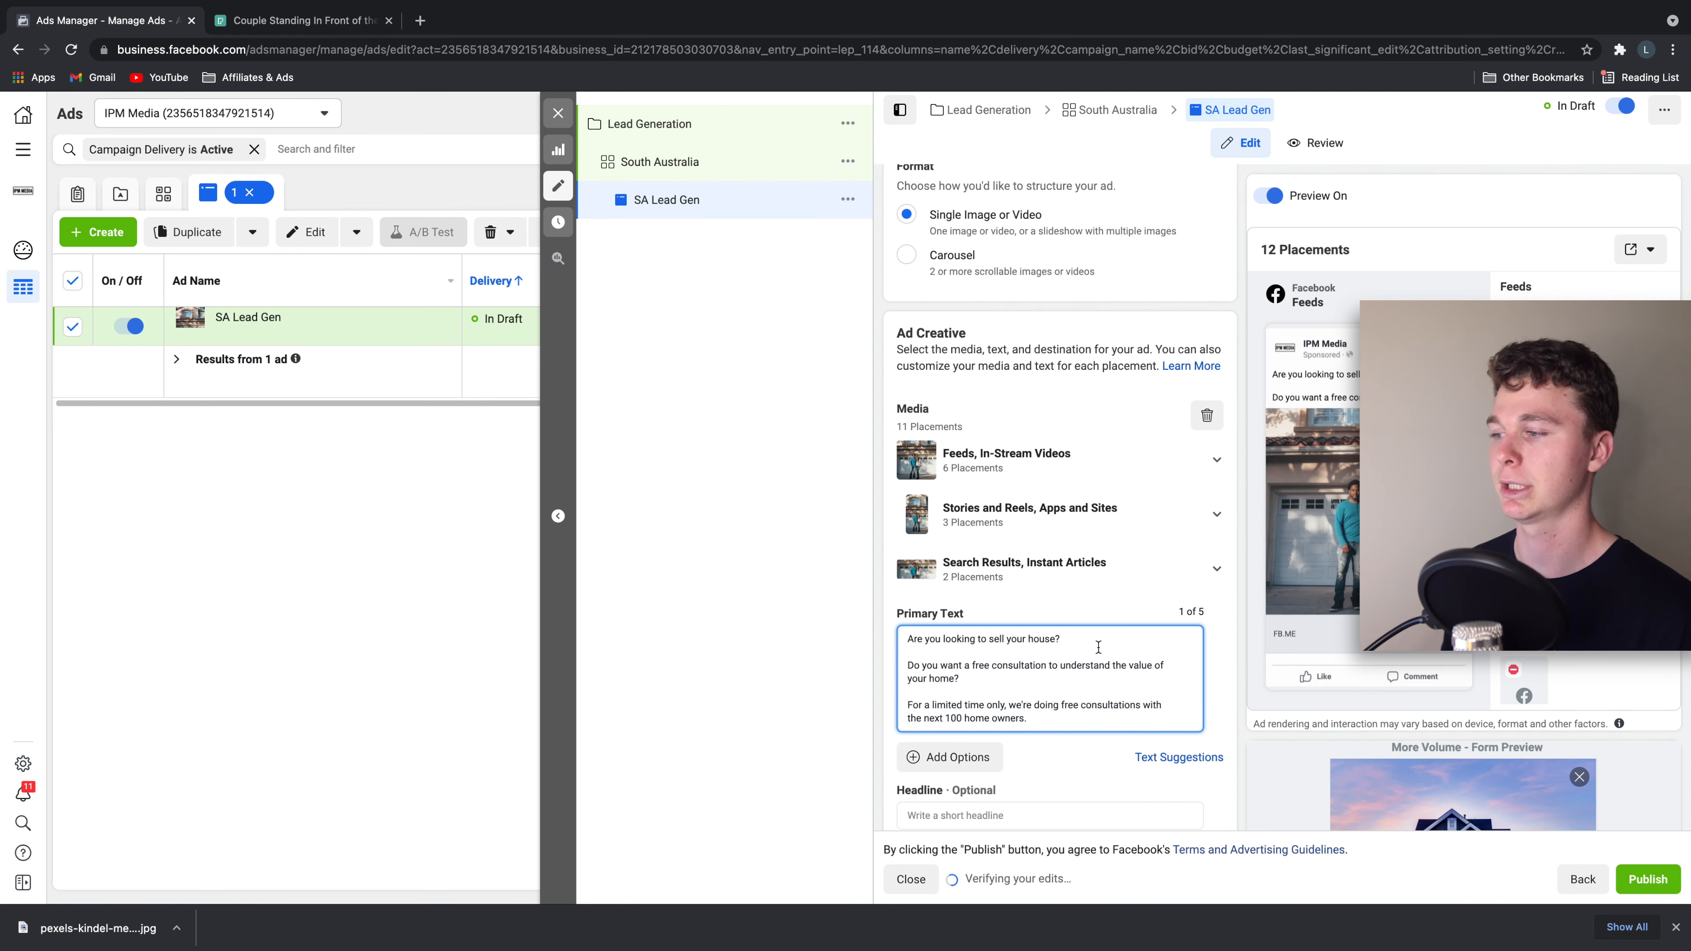
right_click(1078, 642)
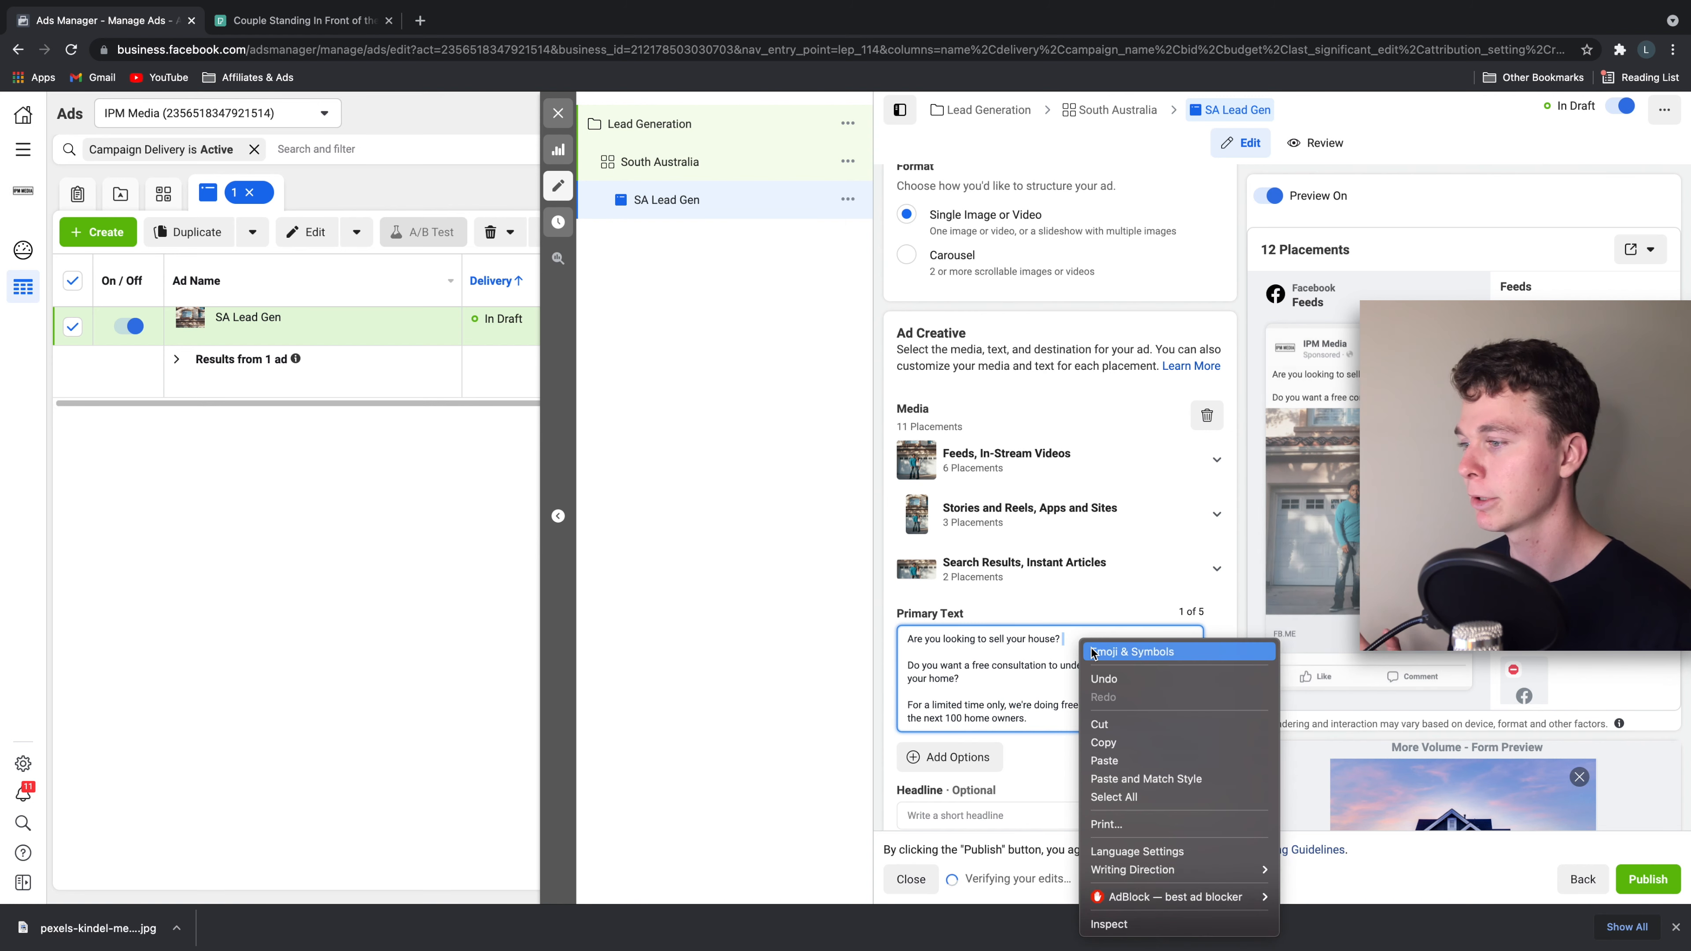
click(1056, 644)
right_click(1092, 637)
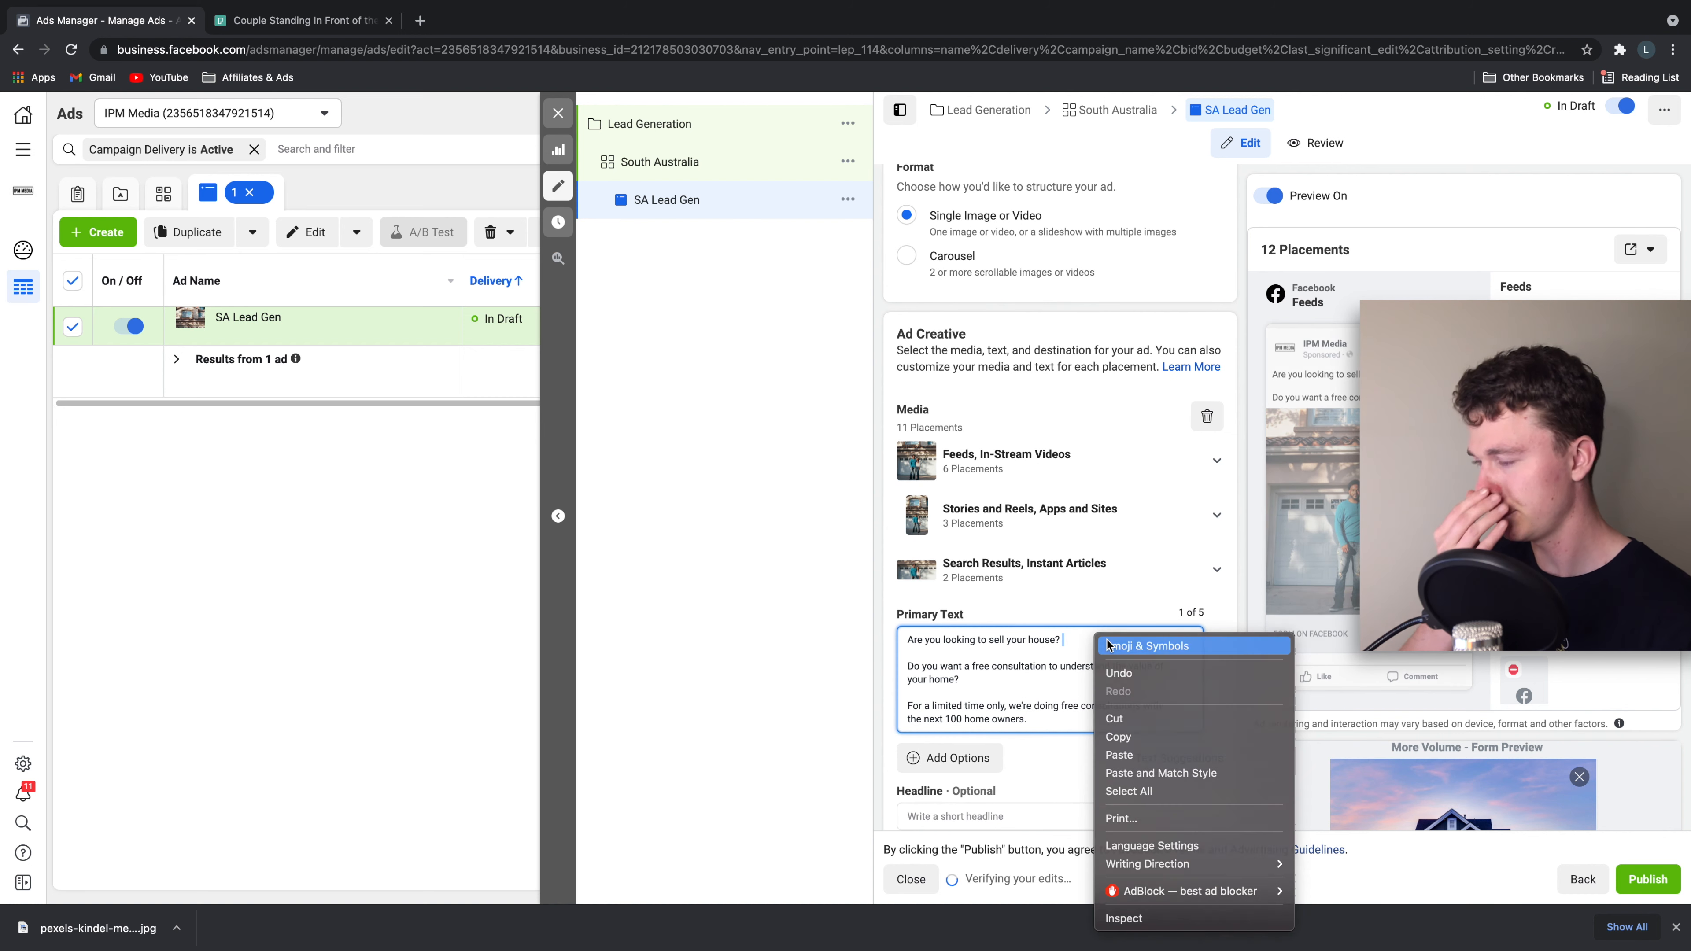
click(1132, 646)
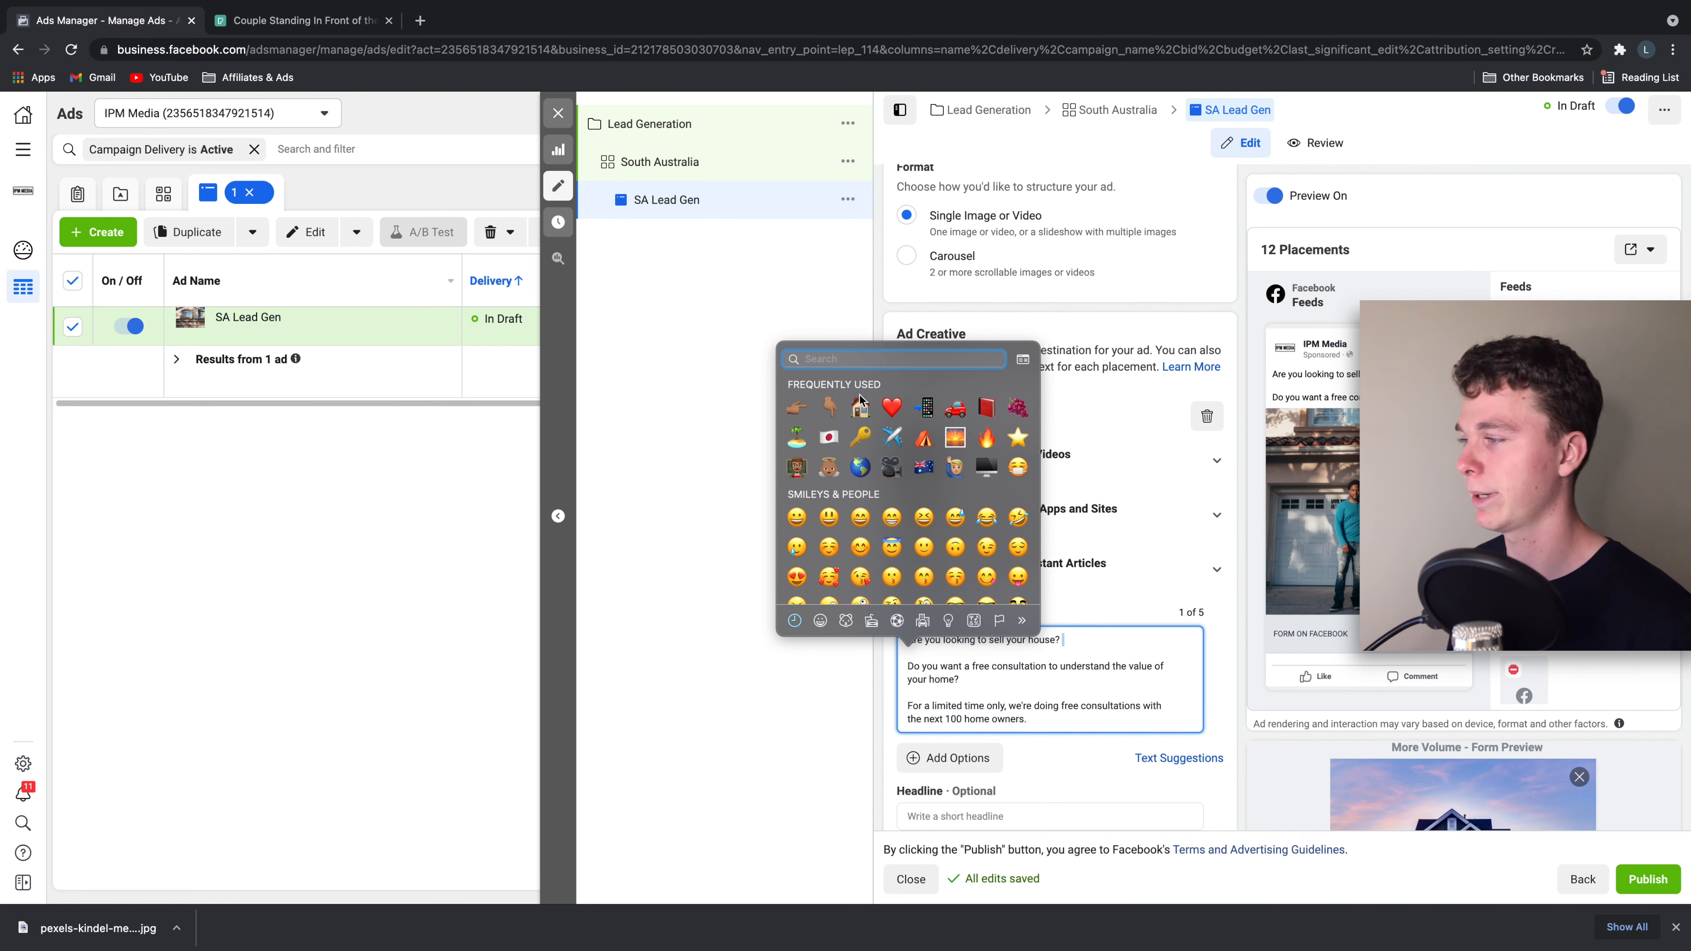
right_click(1092, 642)
click(1102, 633)
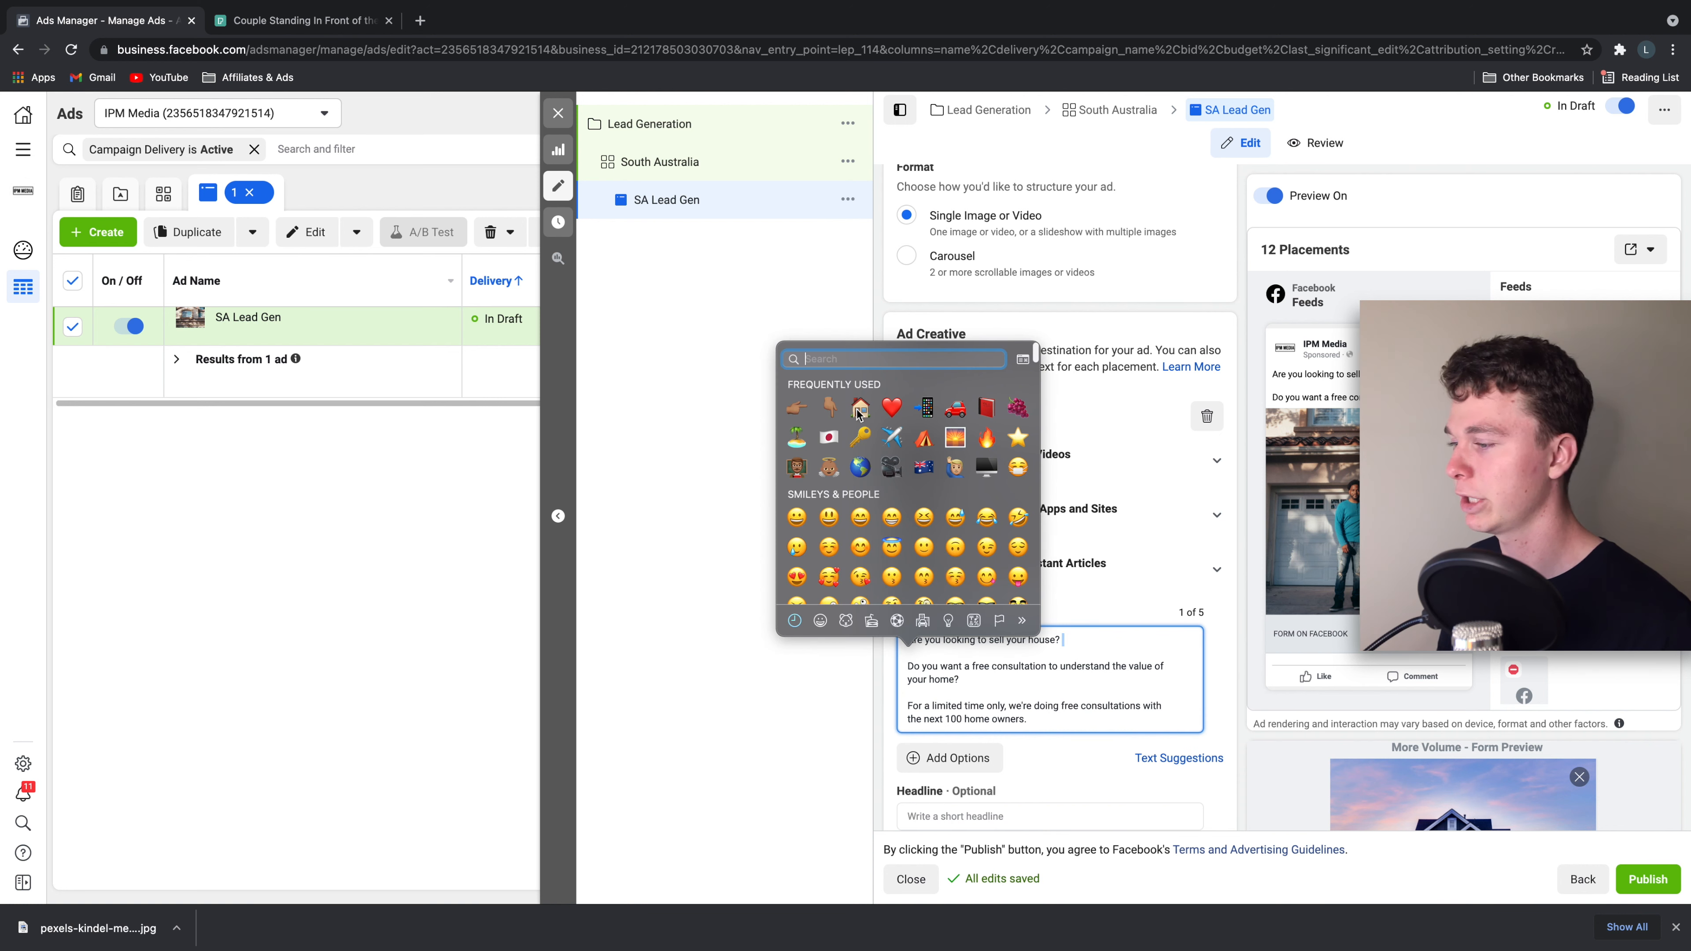
click(858, 409)
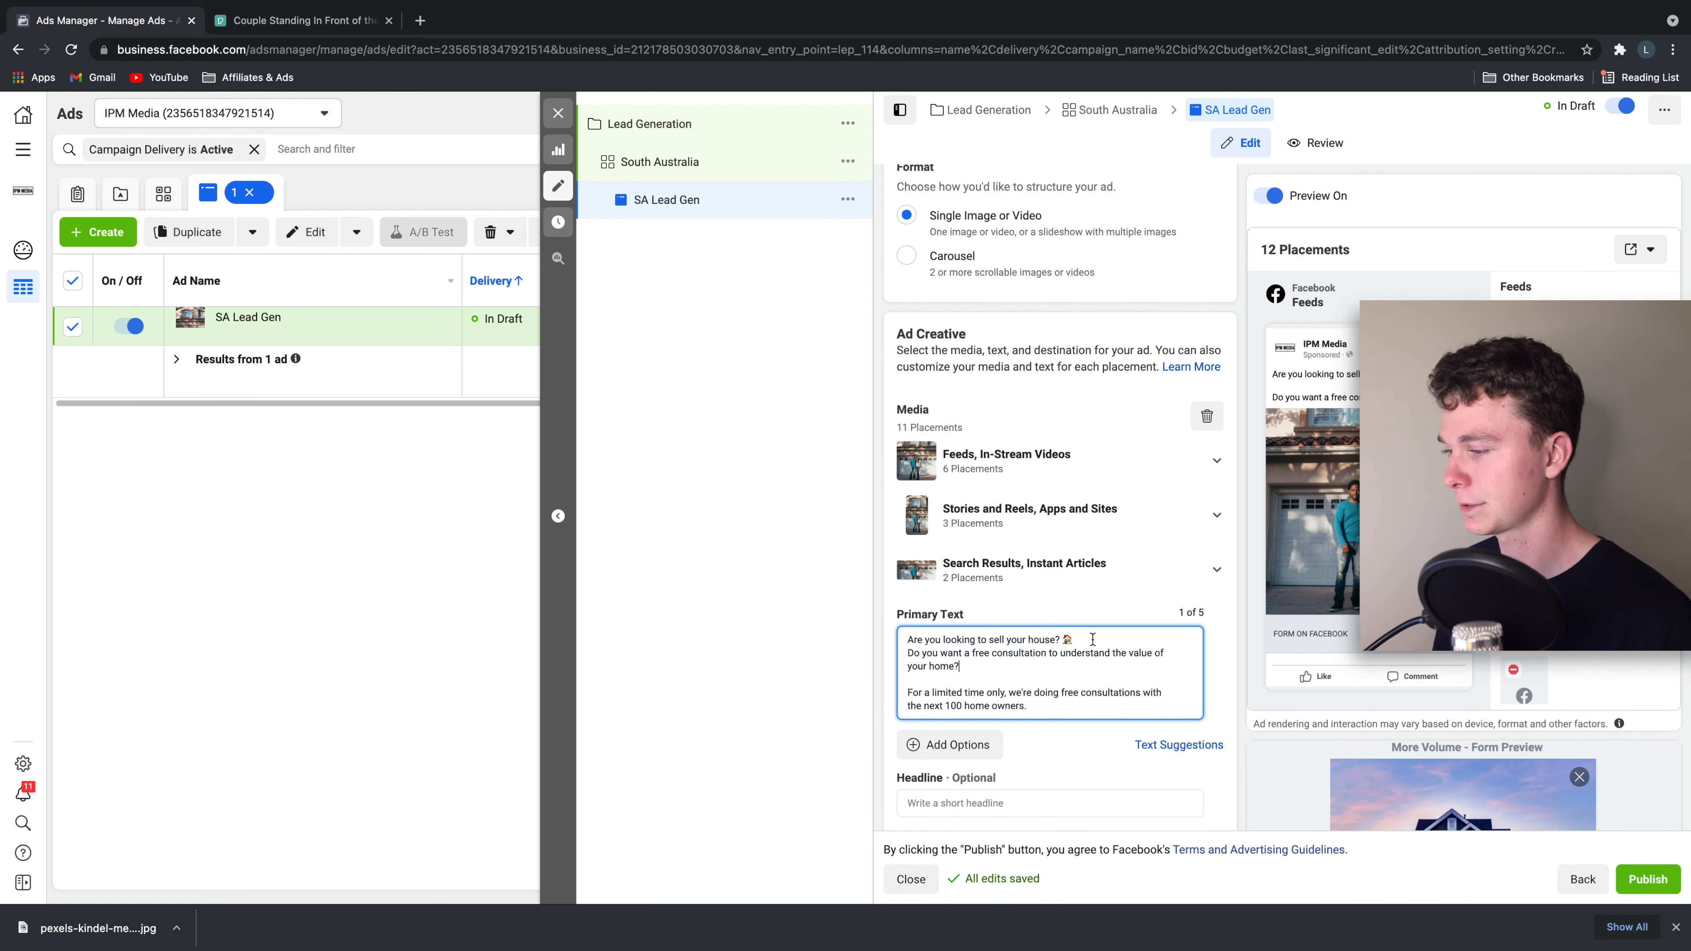
key(Return)
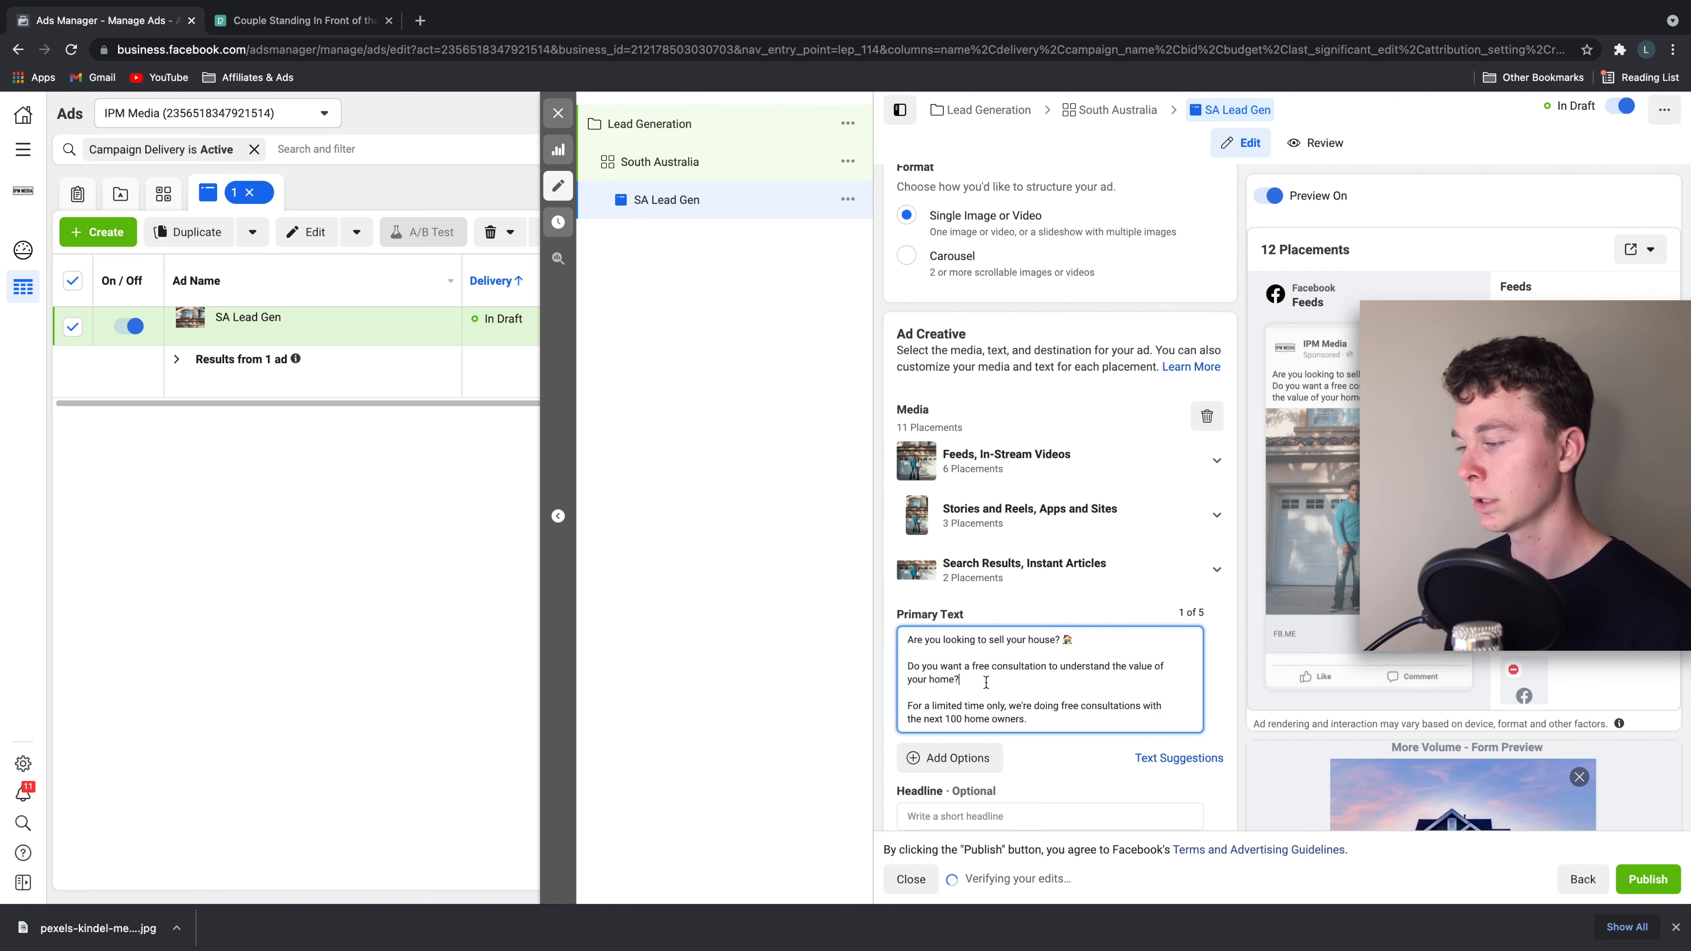
- Try a dollar sign symbol after "value" in the second paragraph of the primary text and remove it again
click(1153, 668)
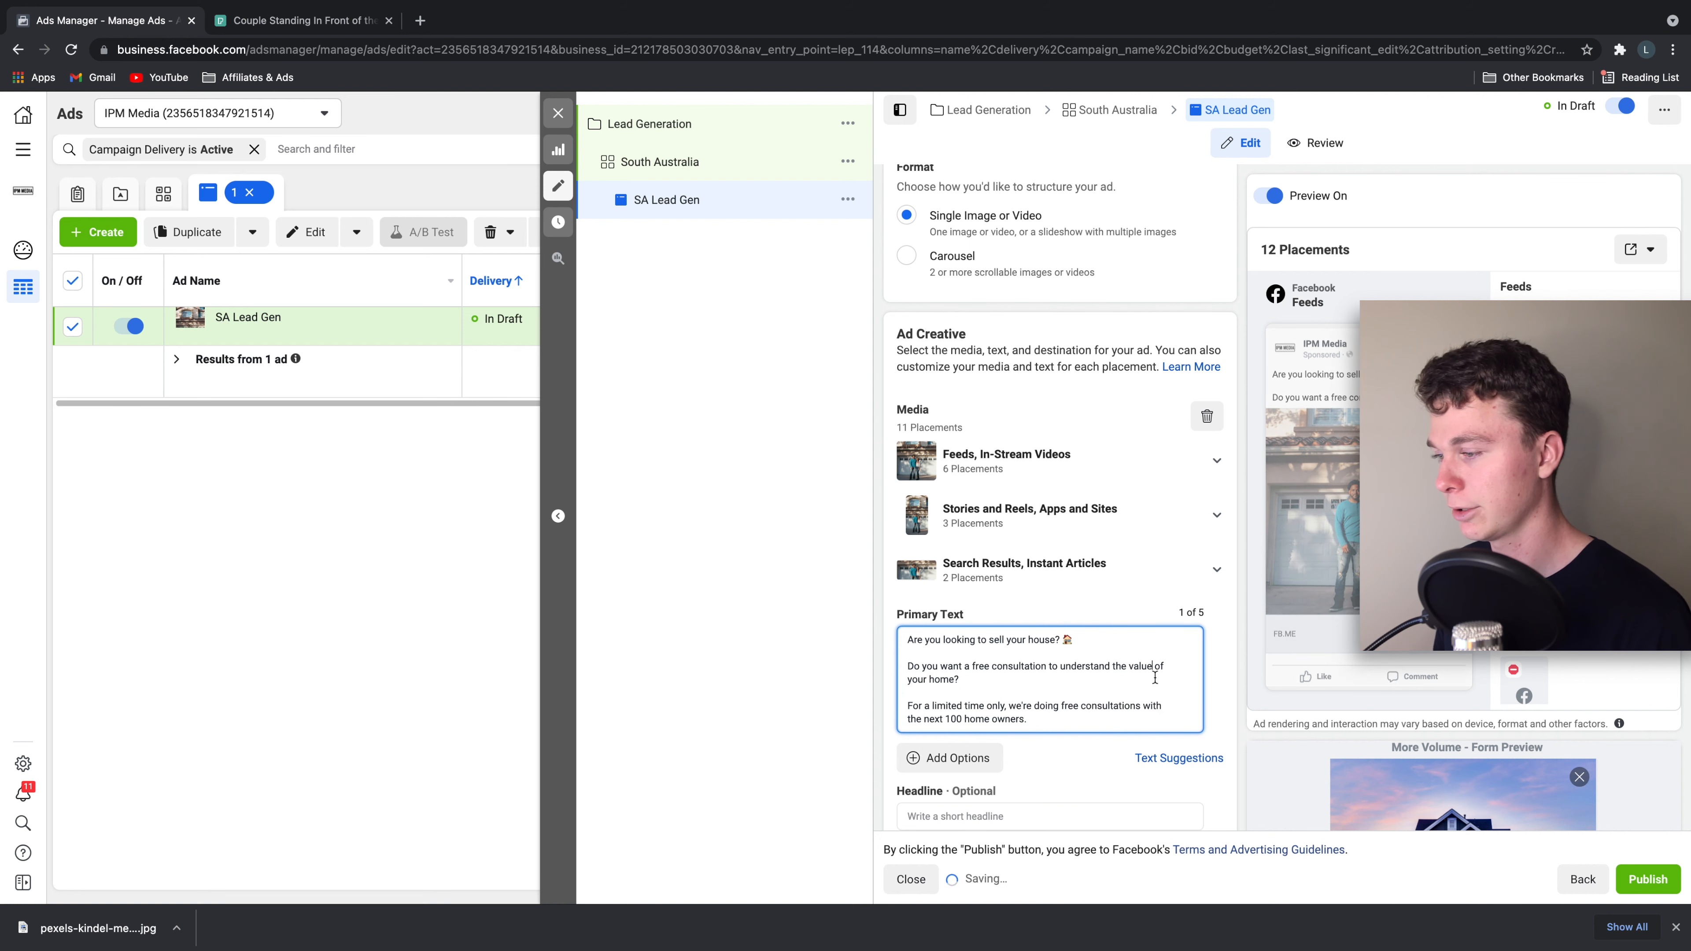
right_click(1155, 677)
click(1192, 660)
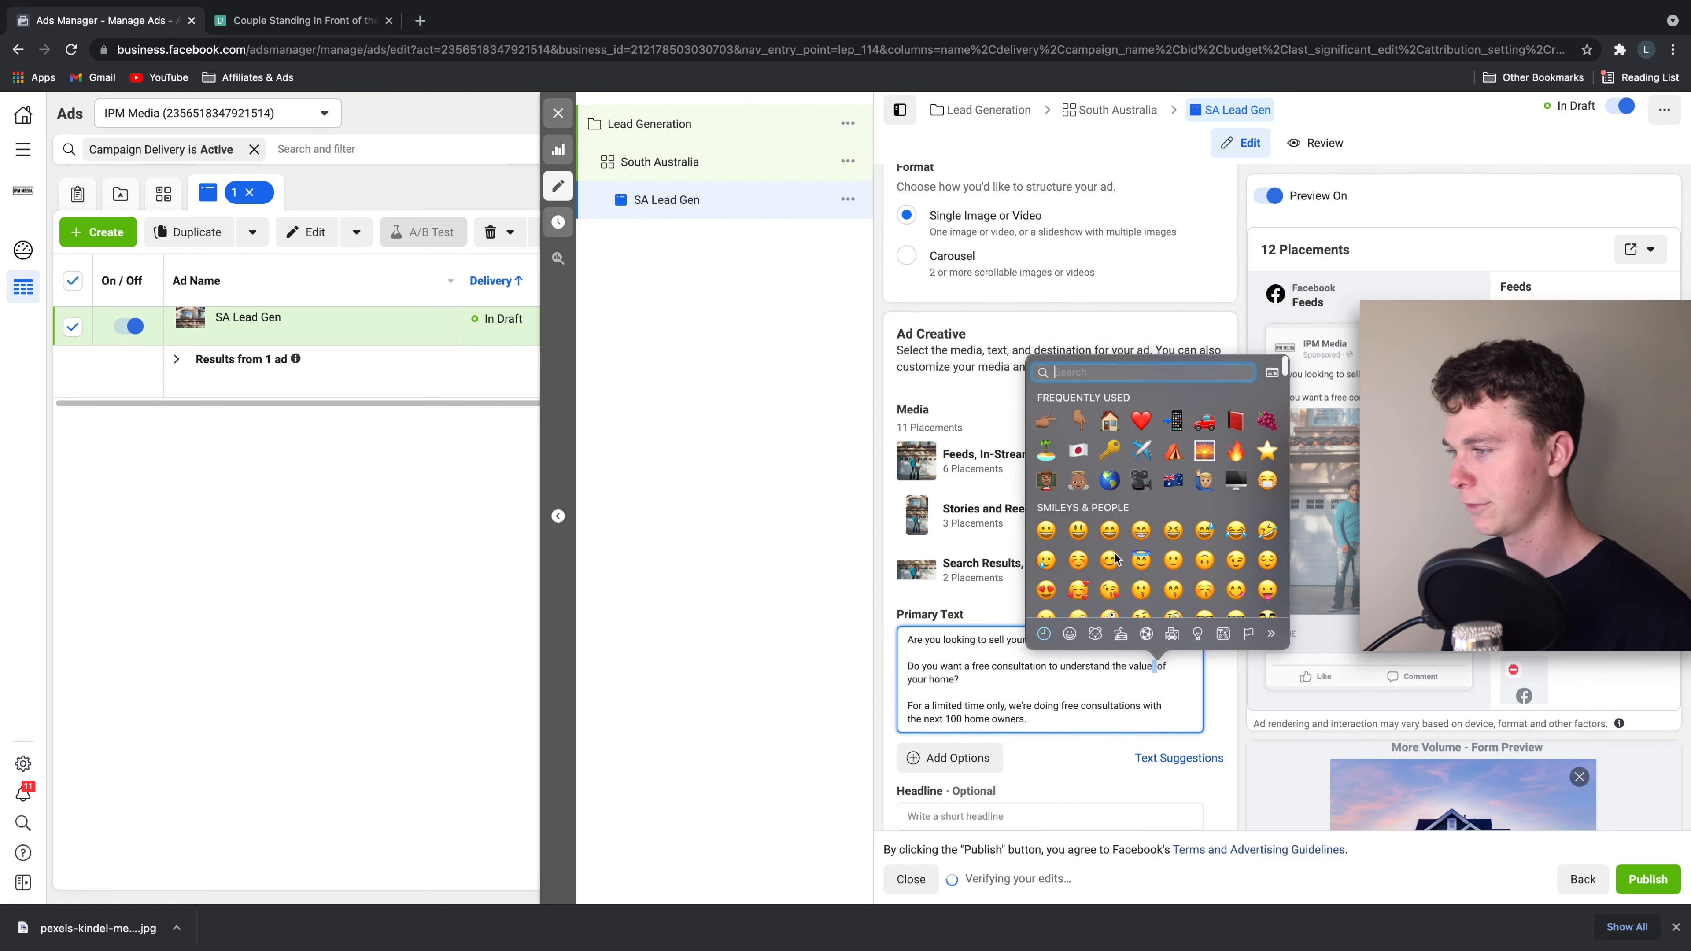
text(doll)
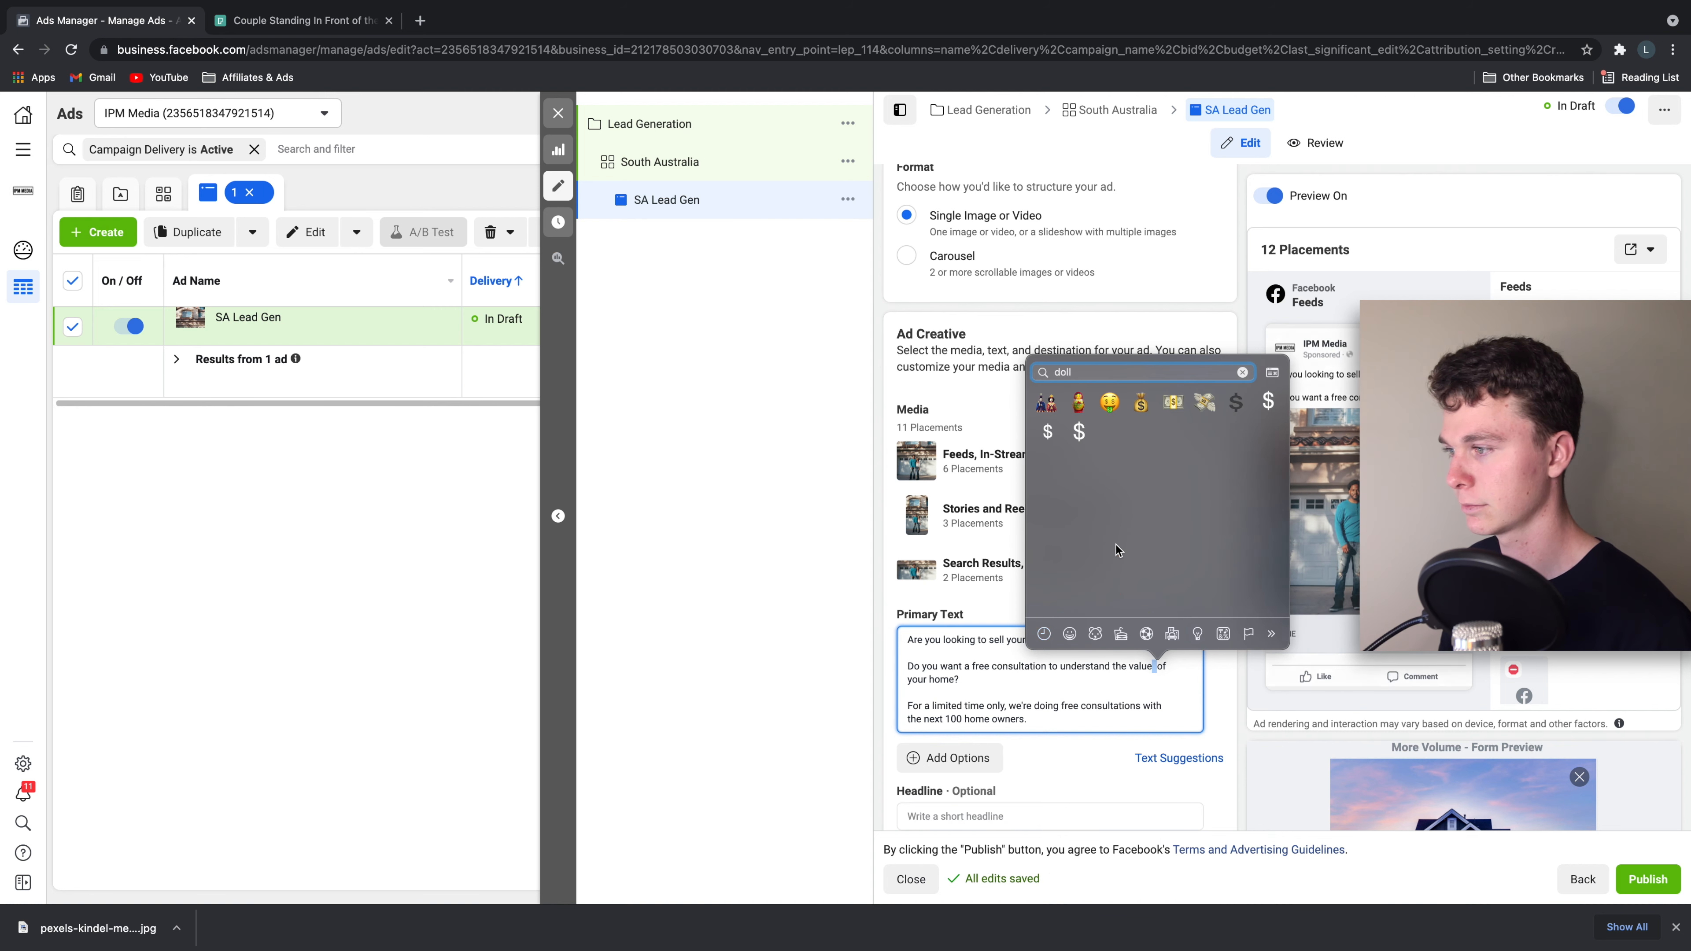
click(1082, 434)
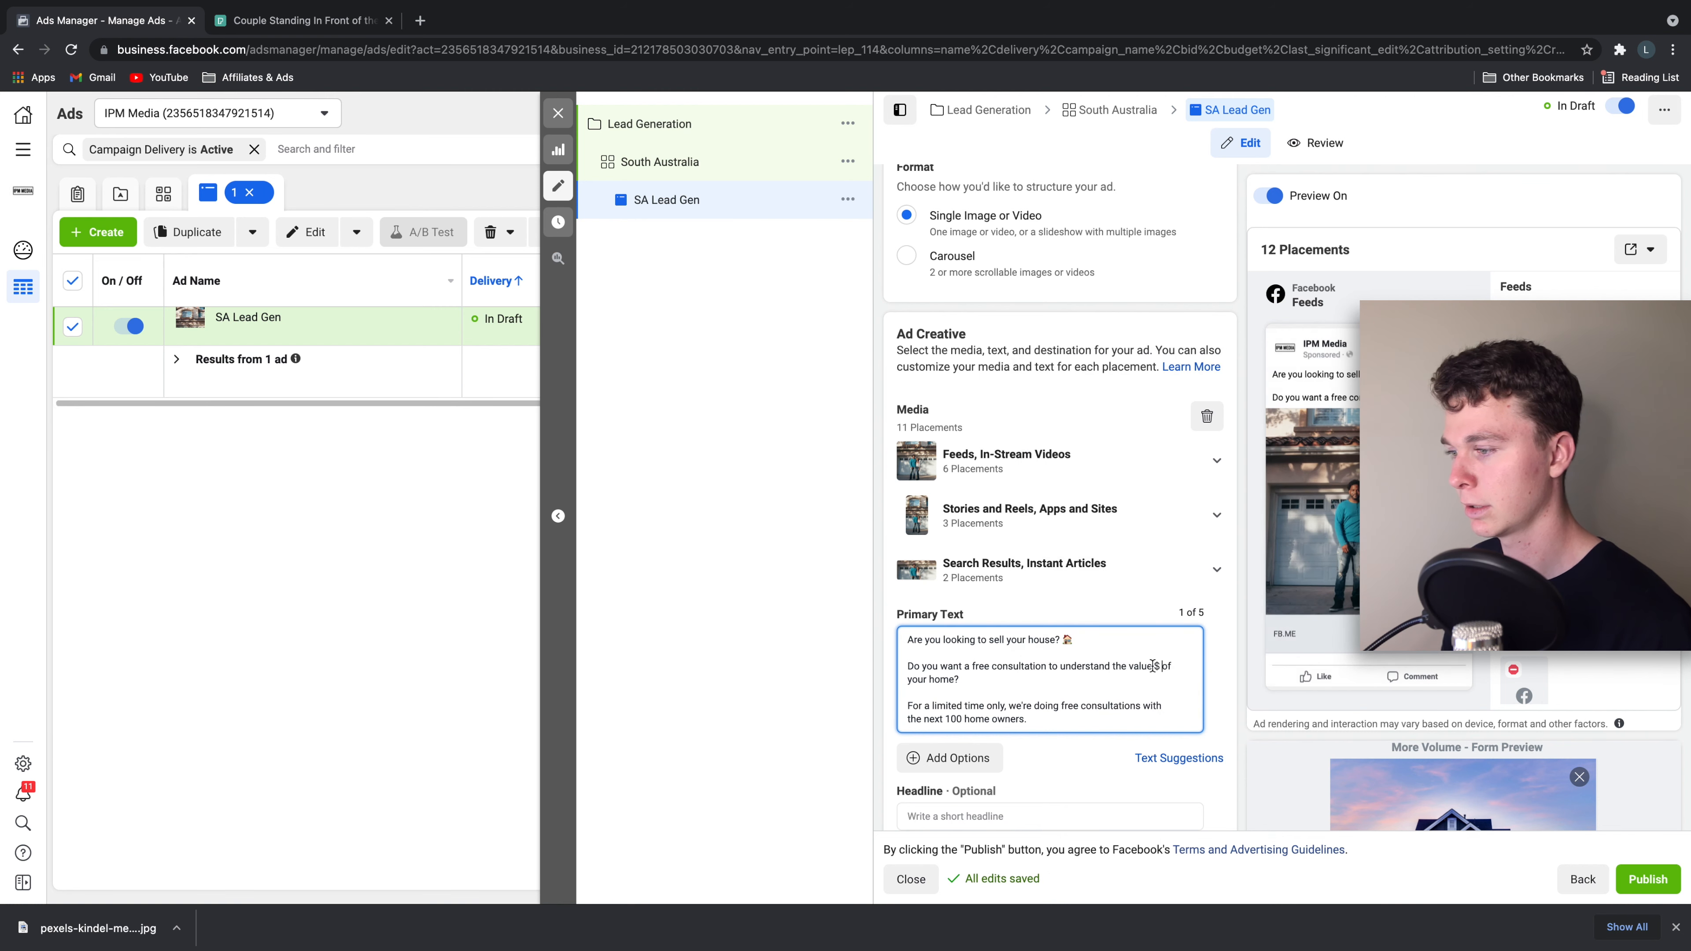
key(BackSpace)
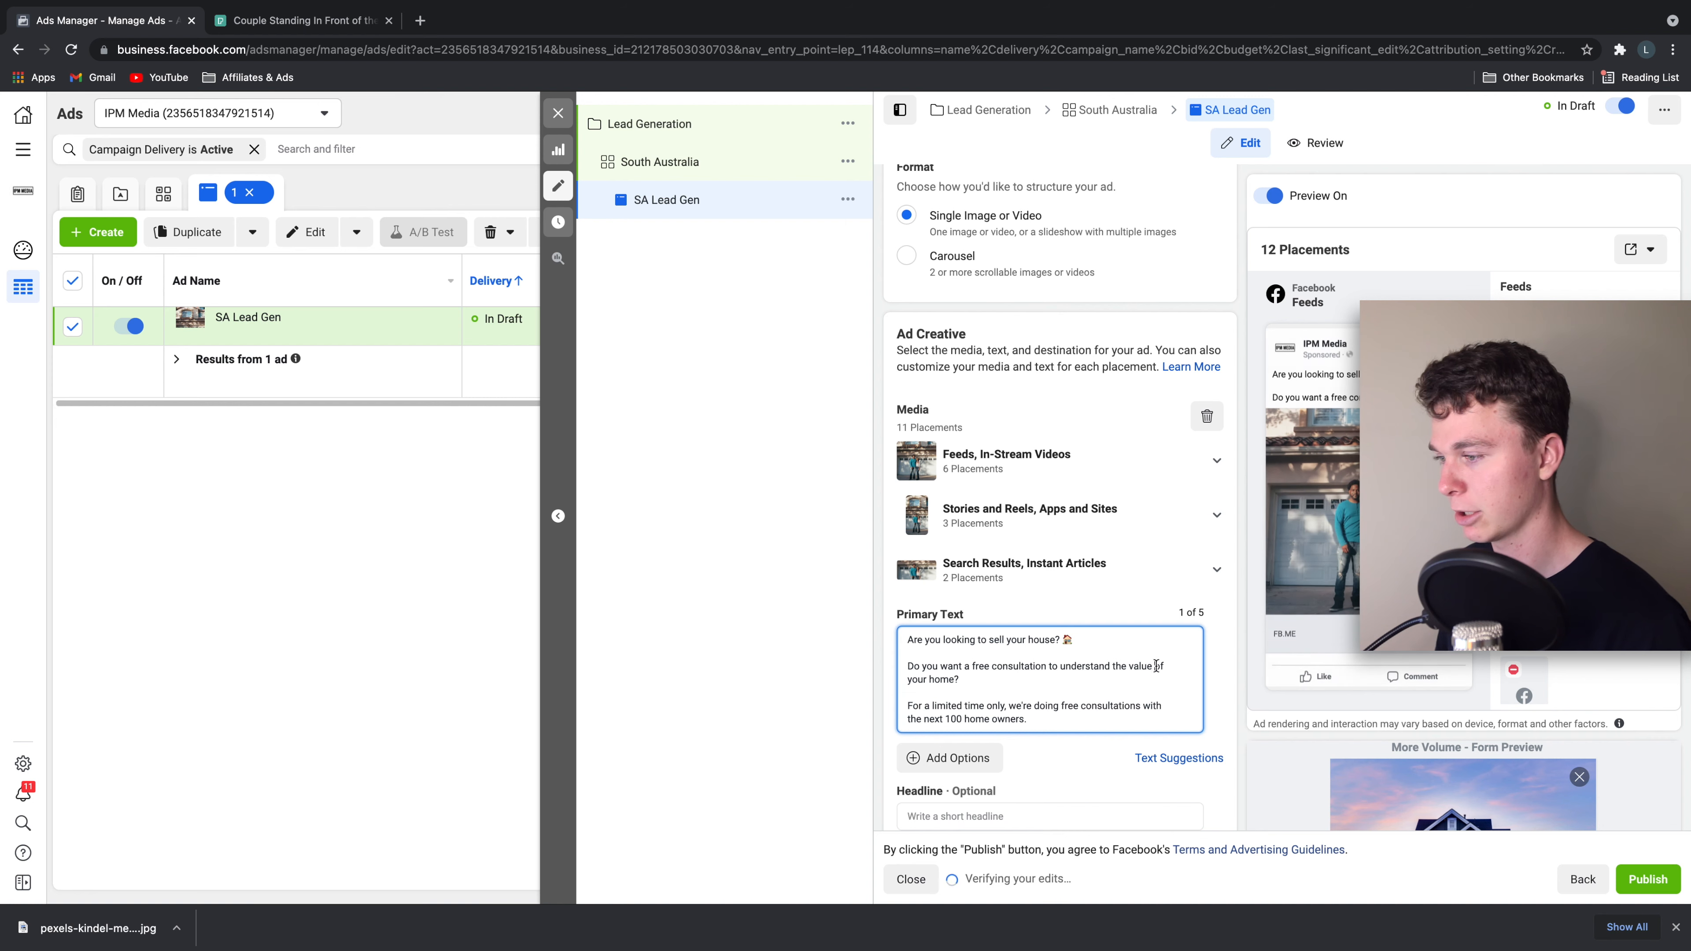
right_click(1156, 666)
click(1211, 573)
click(1055, 723)
- Insert a money bag emoji after "value" in the second paragraph of the primary text
click(1150, 667)
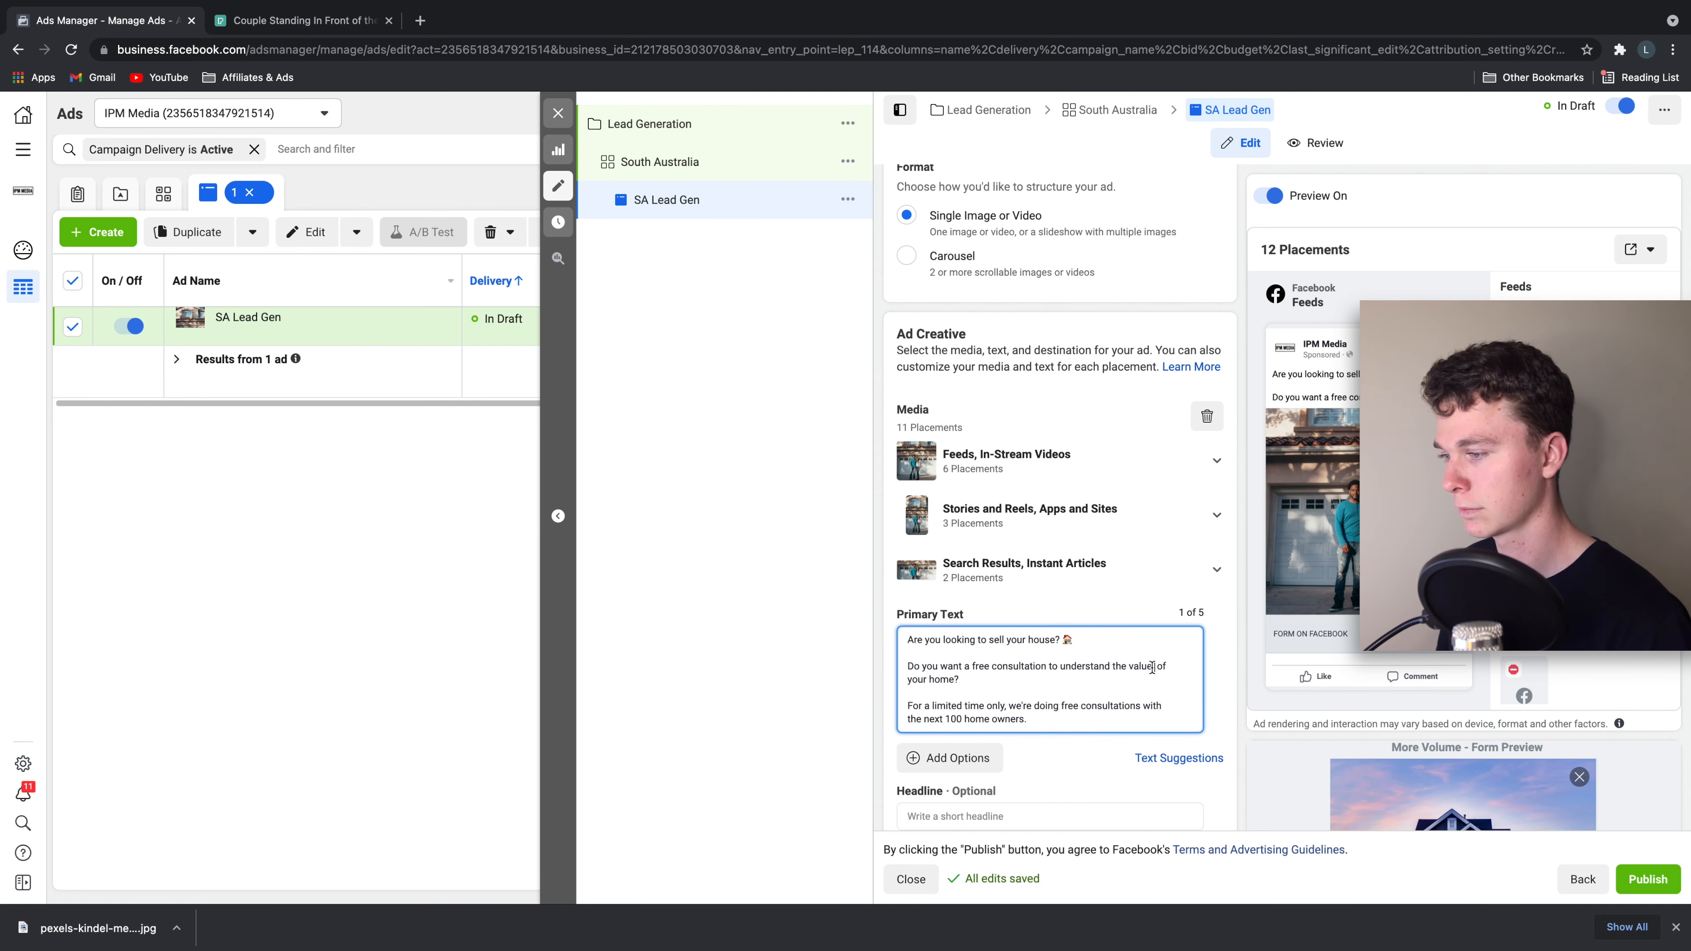
right_click(1149, 668)
click(1161, 656)
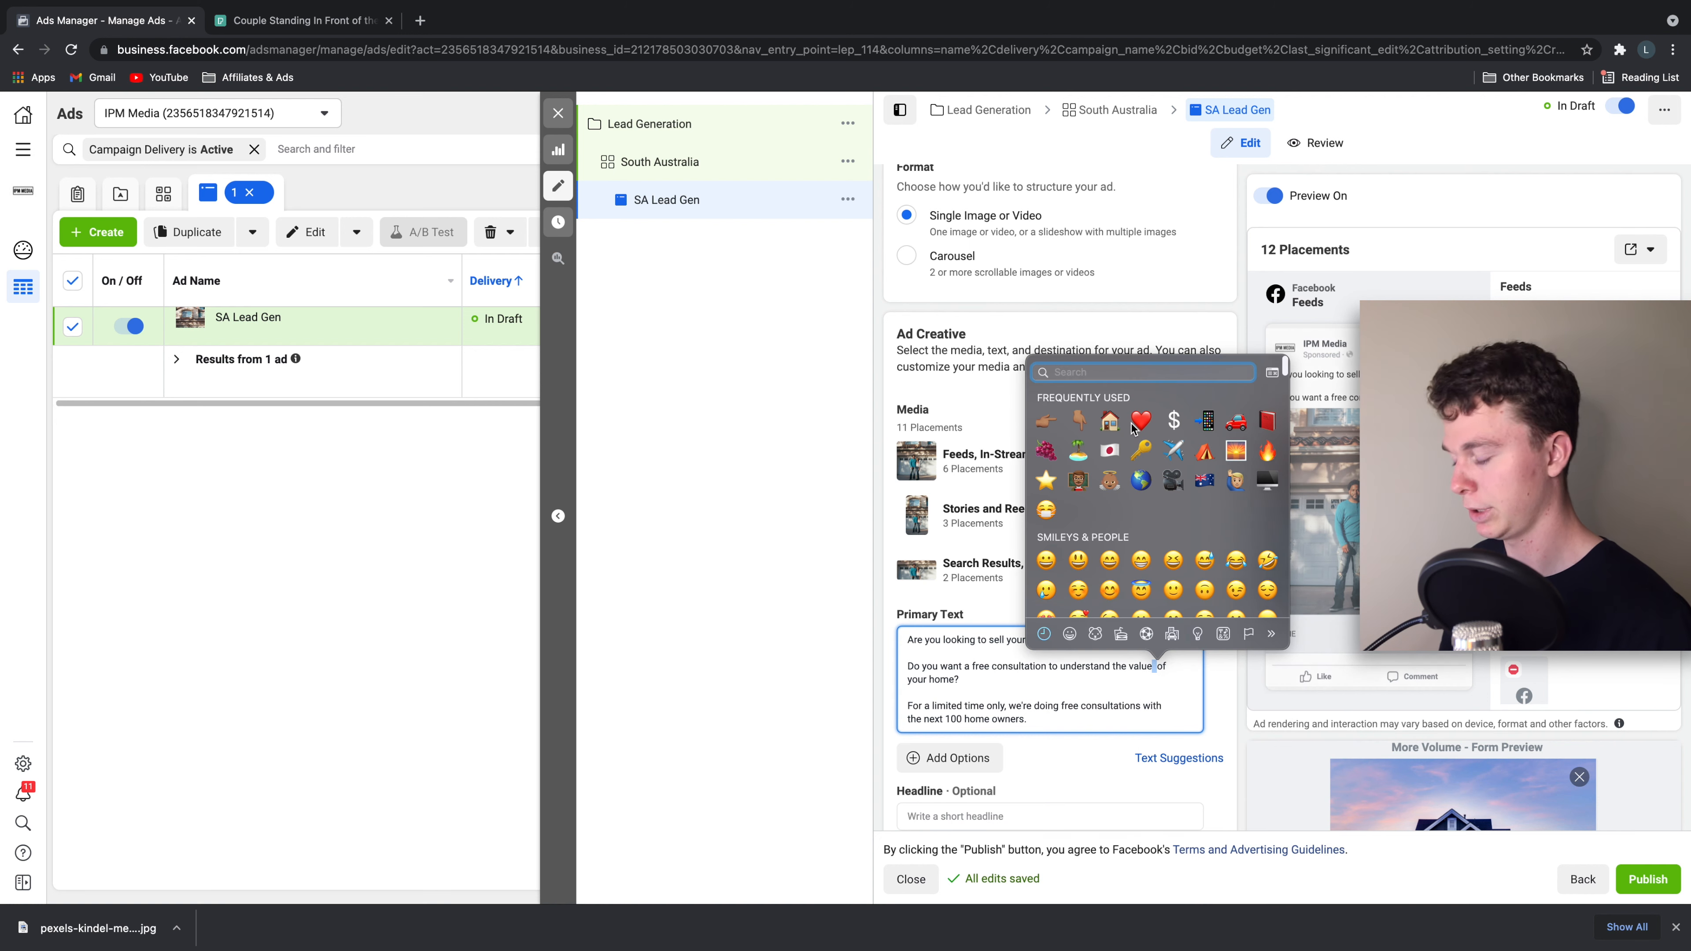
text(doll)
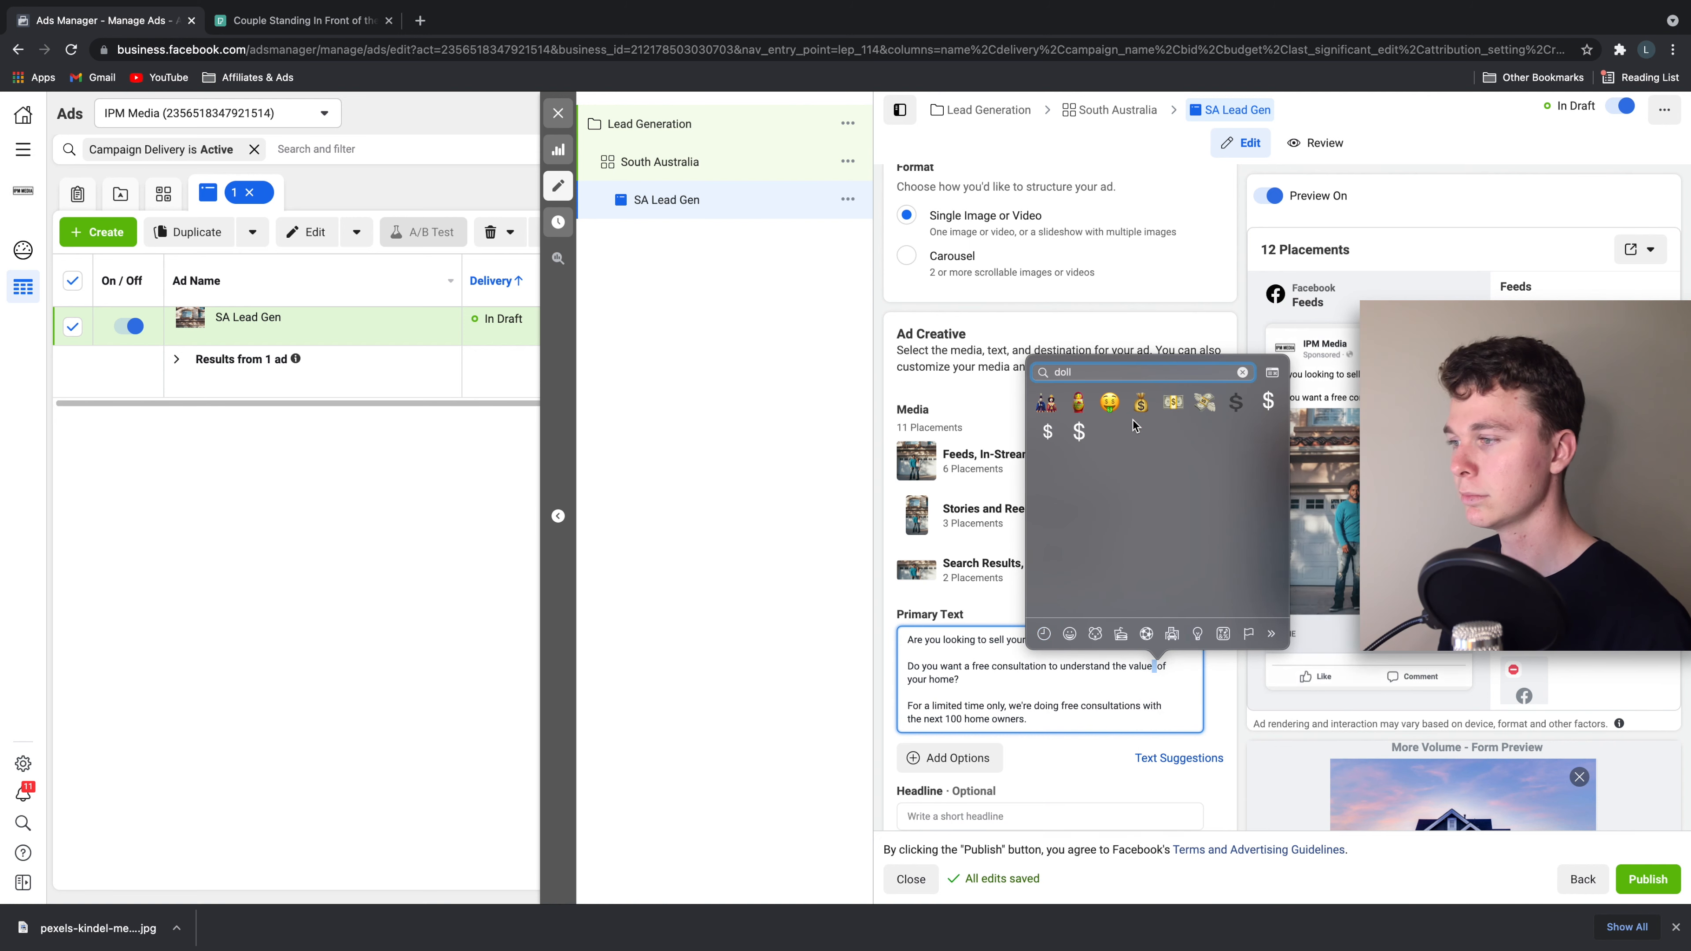
click(1144, 409)
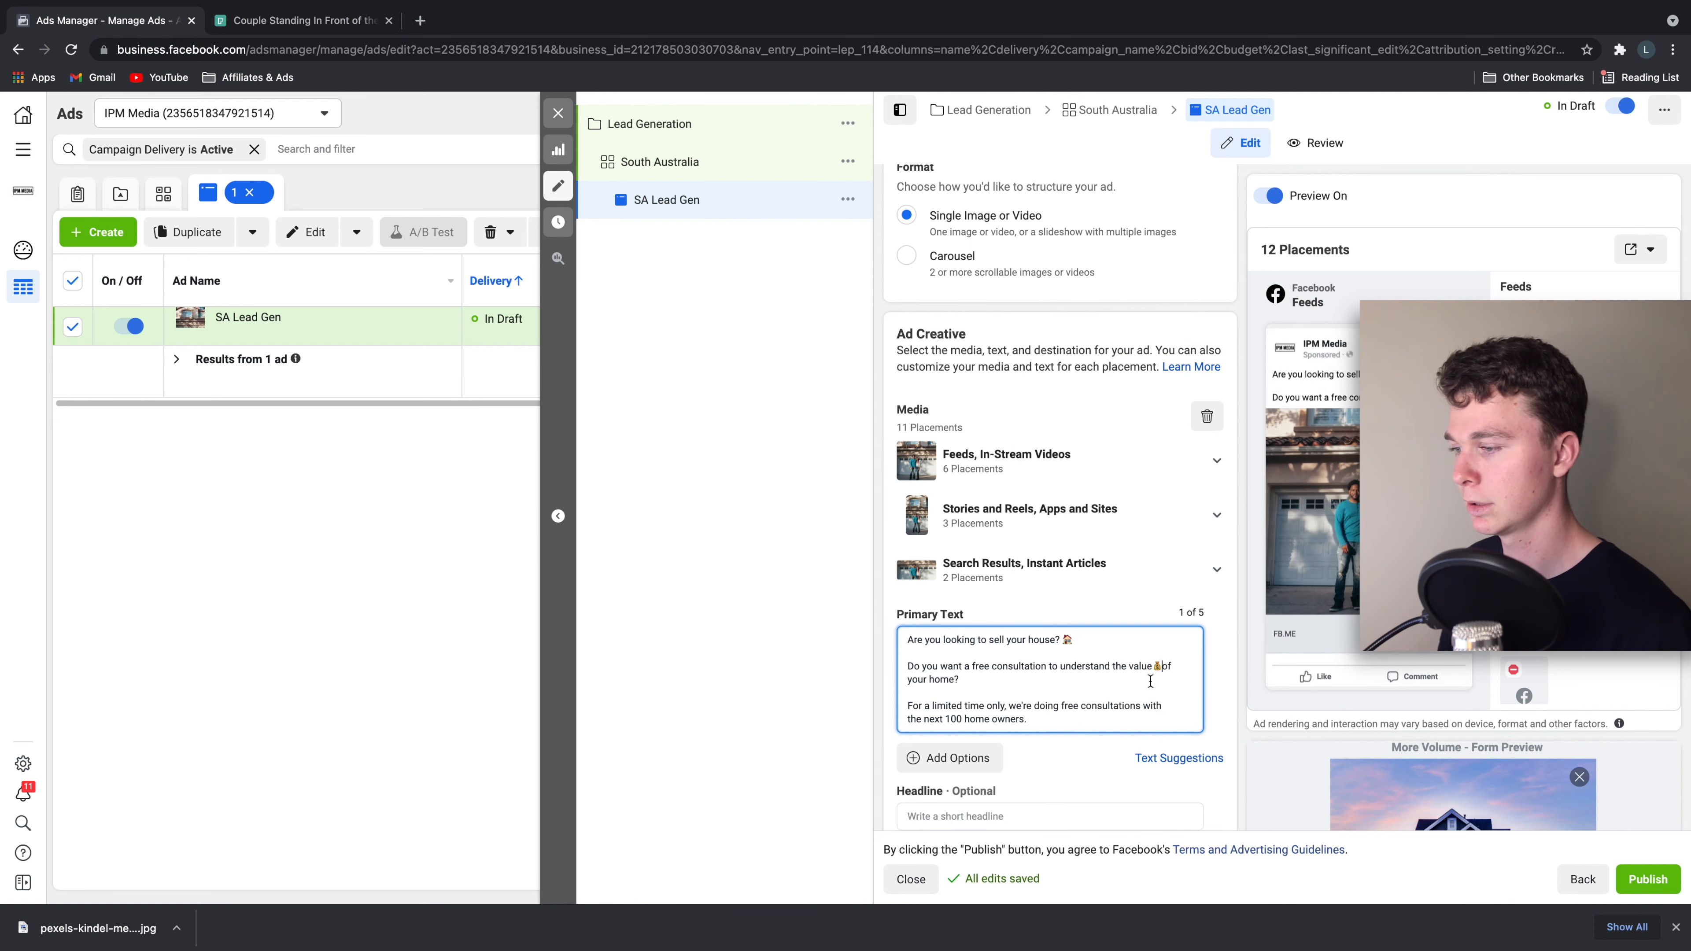
- End the third paragraph with an alarm clock emoji instead of the full stop, and put a space before the money bag emoji
right_click(1059, 722)
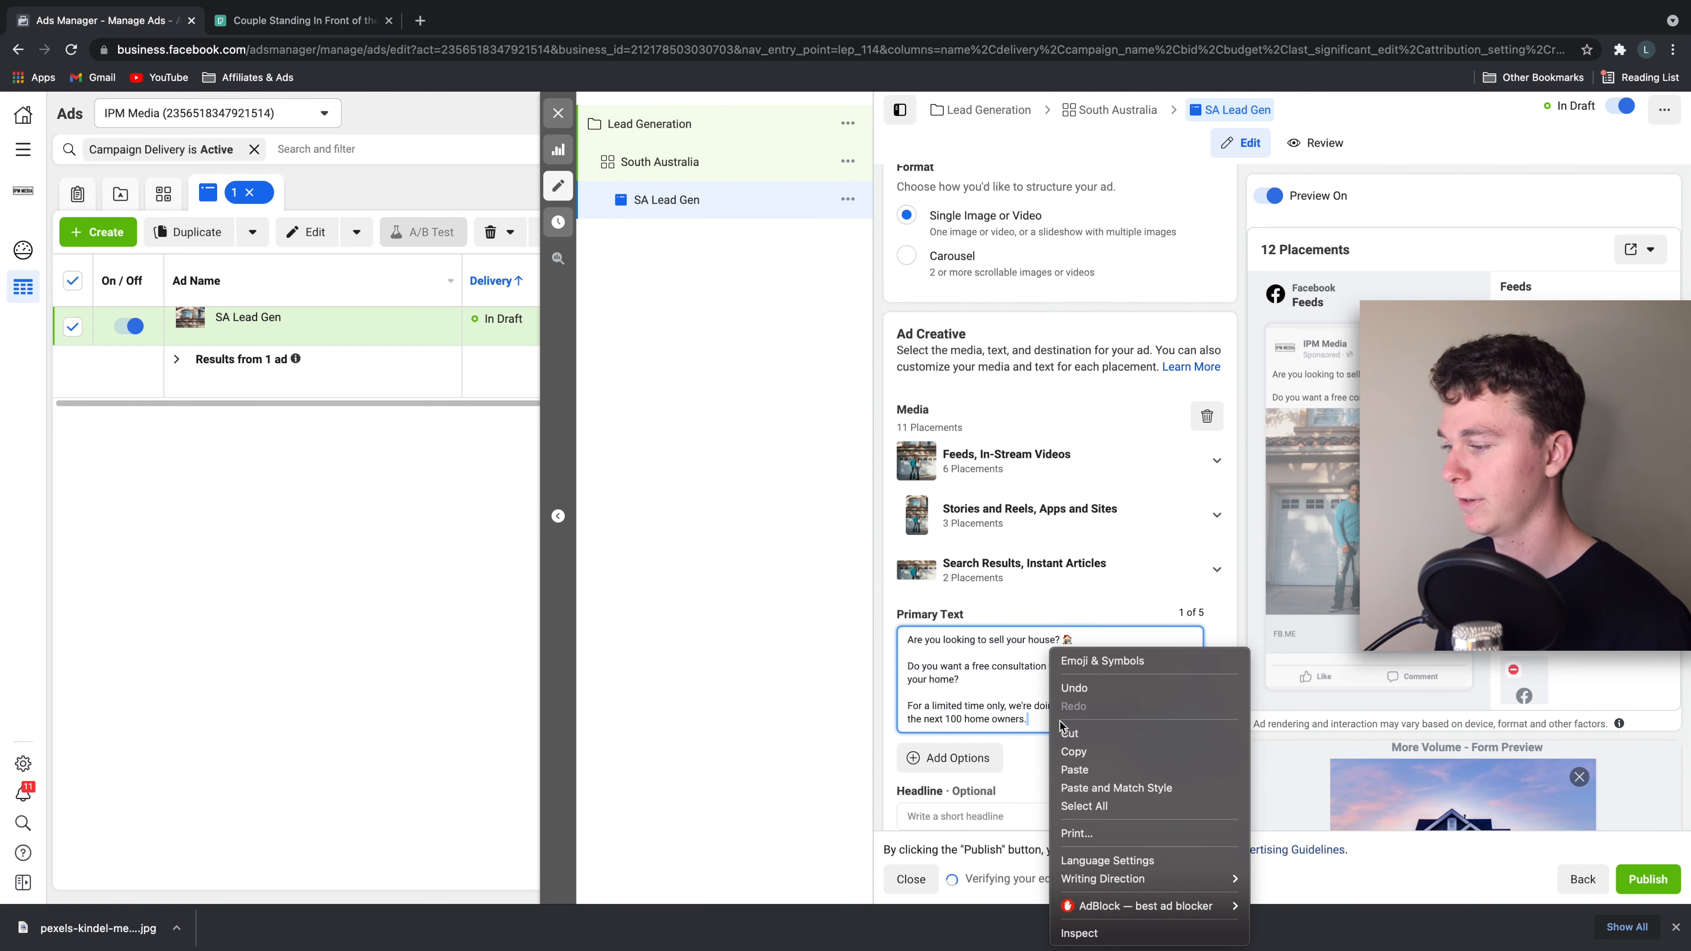
click(1092, 654)
text(time)
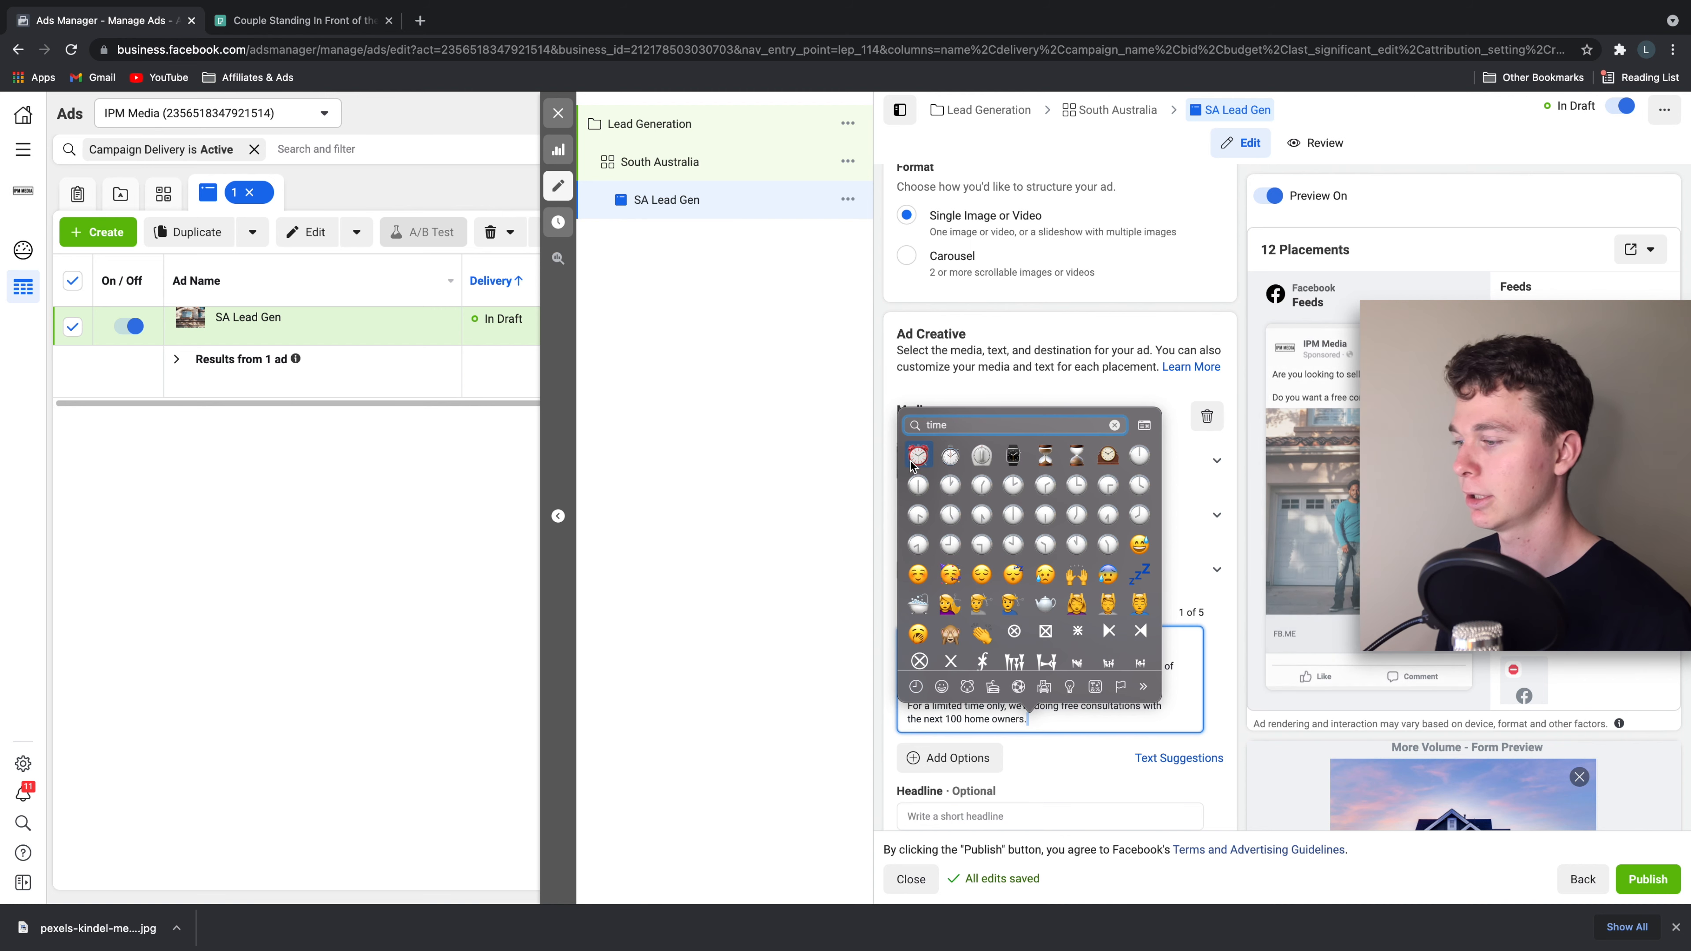
click(917, 456)
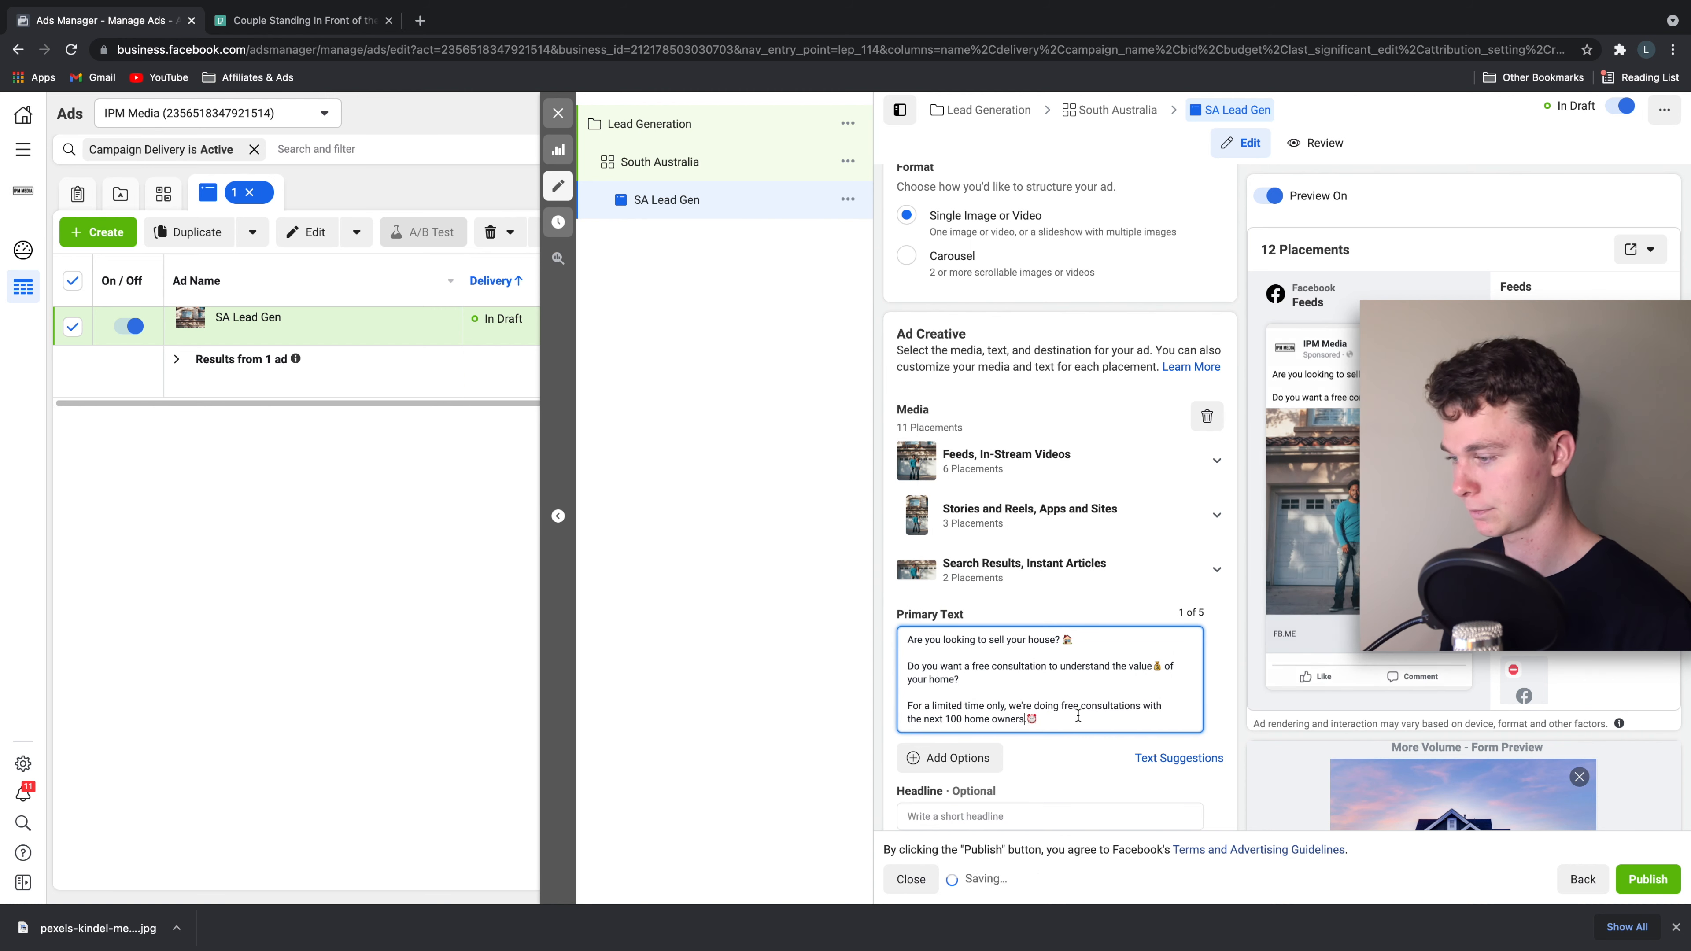
click(1027, 720)
key(BackSpace)
click(1153, 667)
click(1439, 398)
- Set the ad's headline to "Sign up for Free Consultation"
scroll(1305, 439, down, 1)
scroll(1325, 437, down, 1)
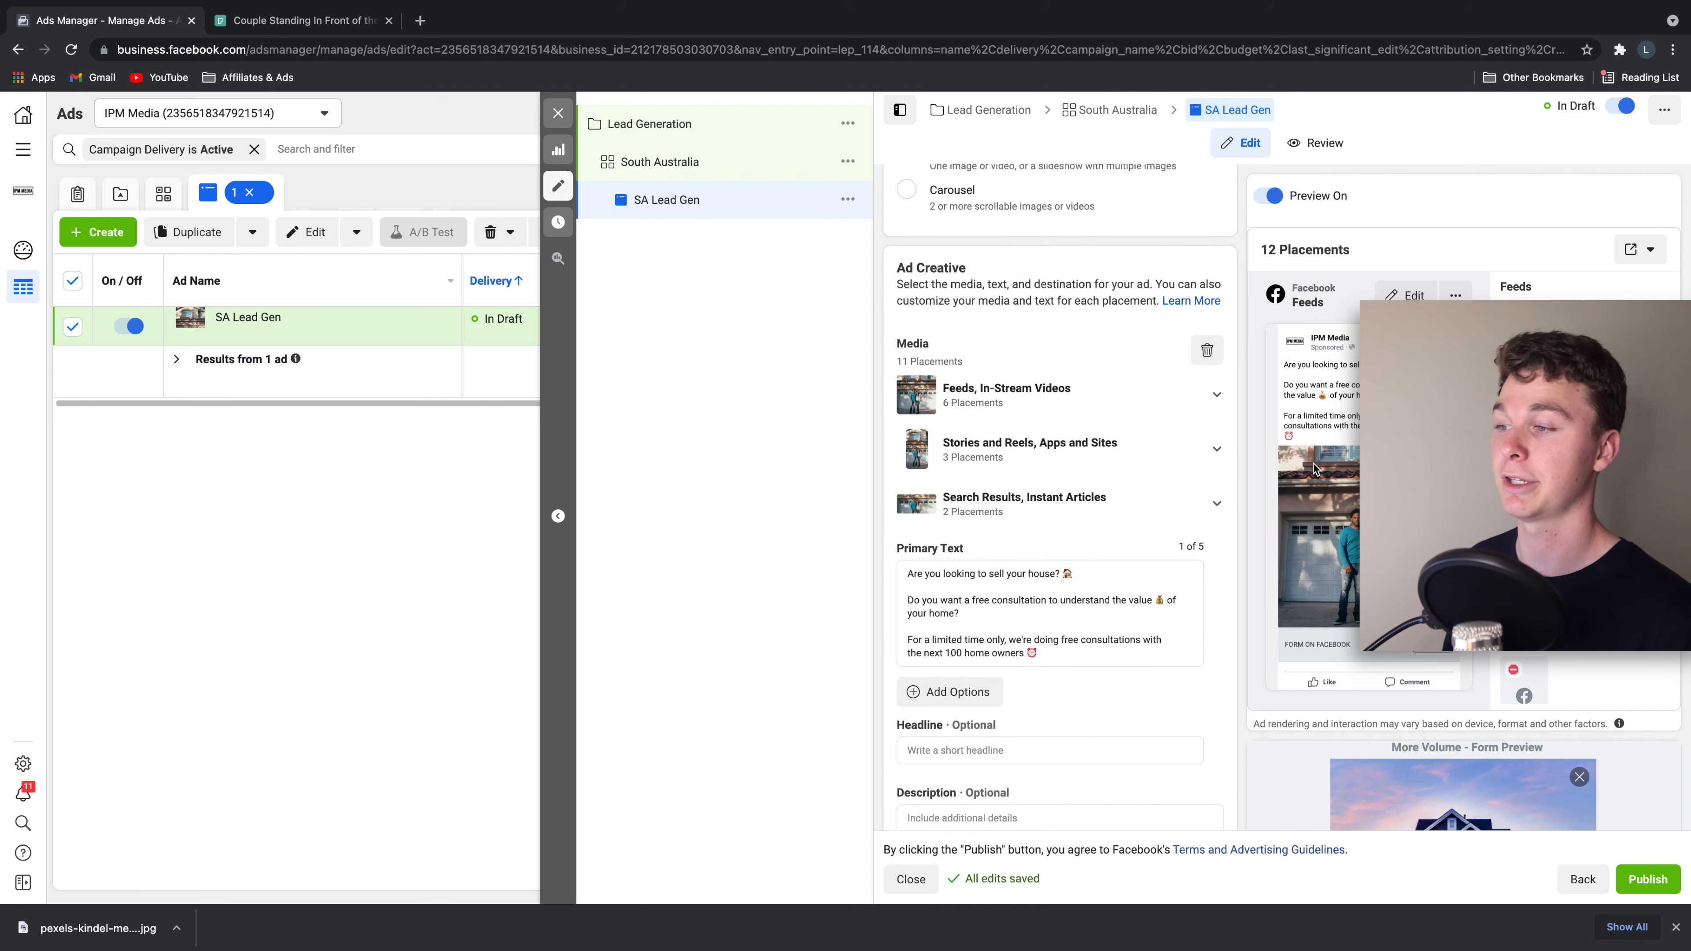
scroll(1203, 549, down, 2)
scroll(1191, 540, up, 2)
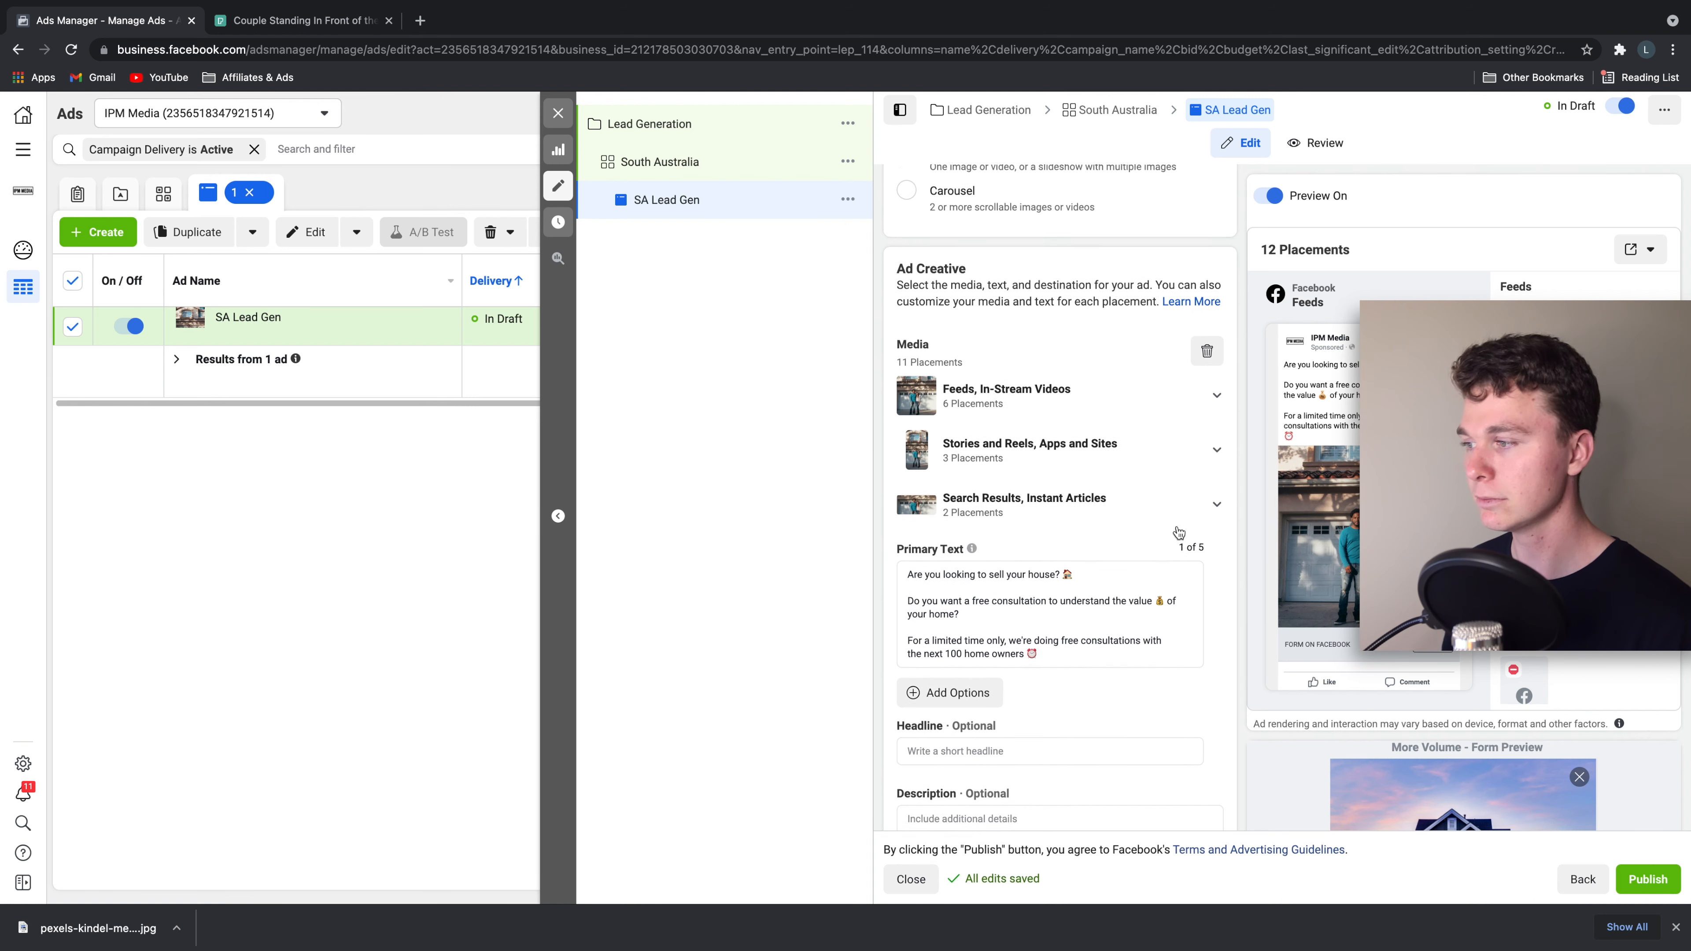
scroll(1126, 592, down, 2)
click(1112, 590)
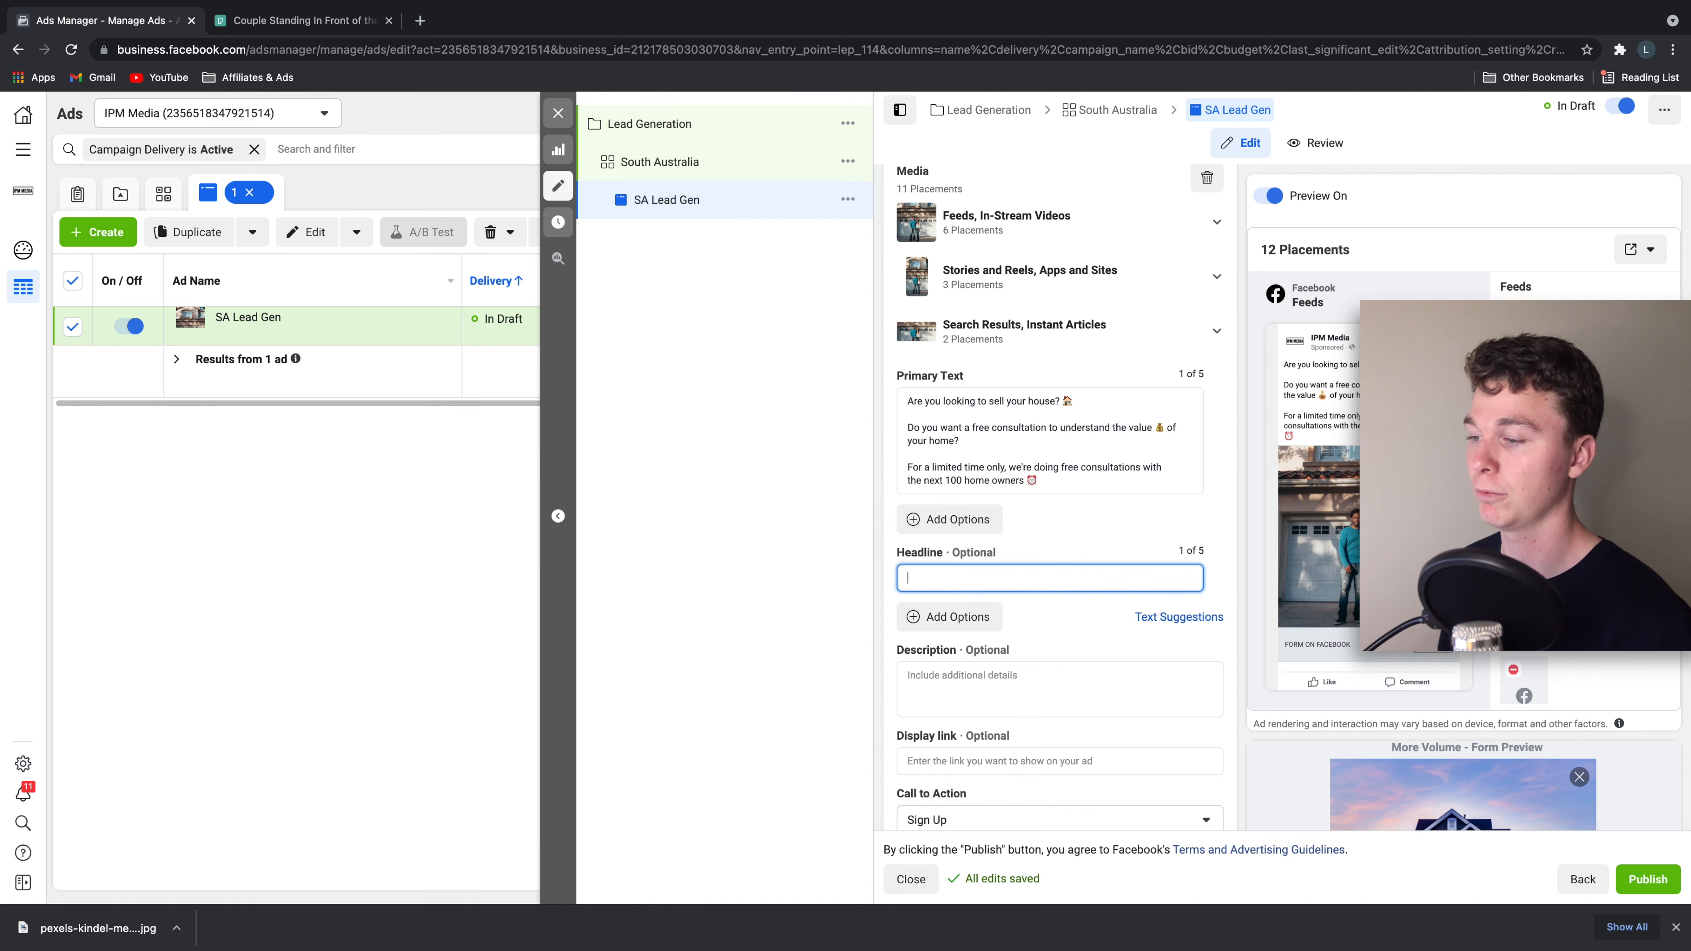
text(S)
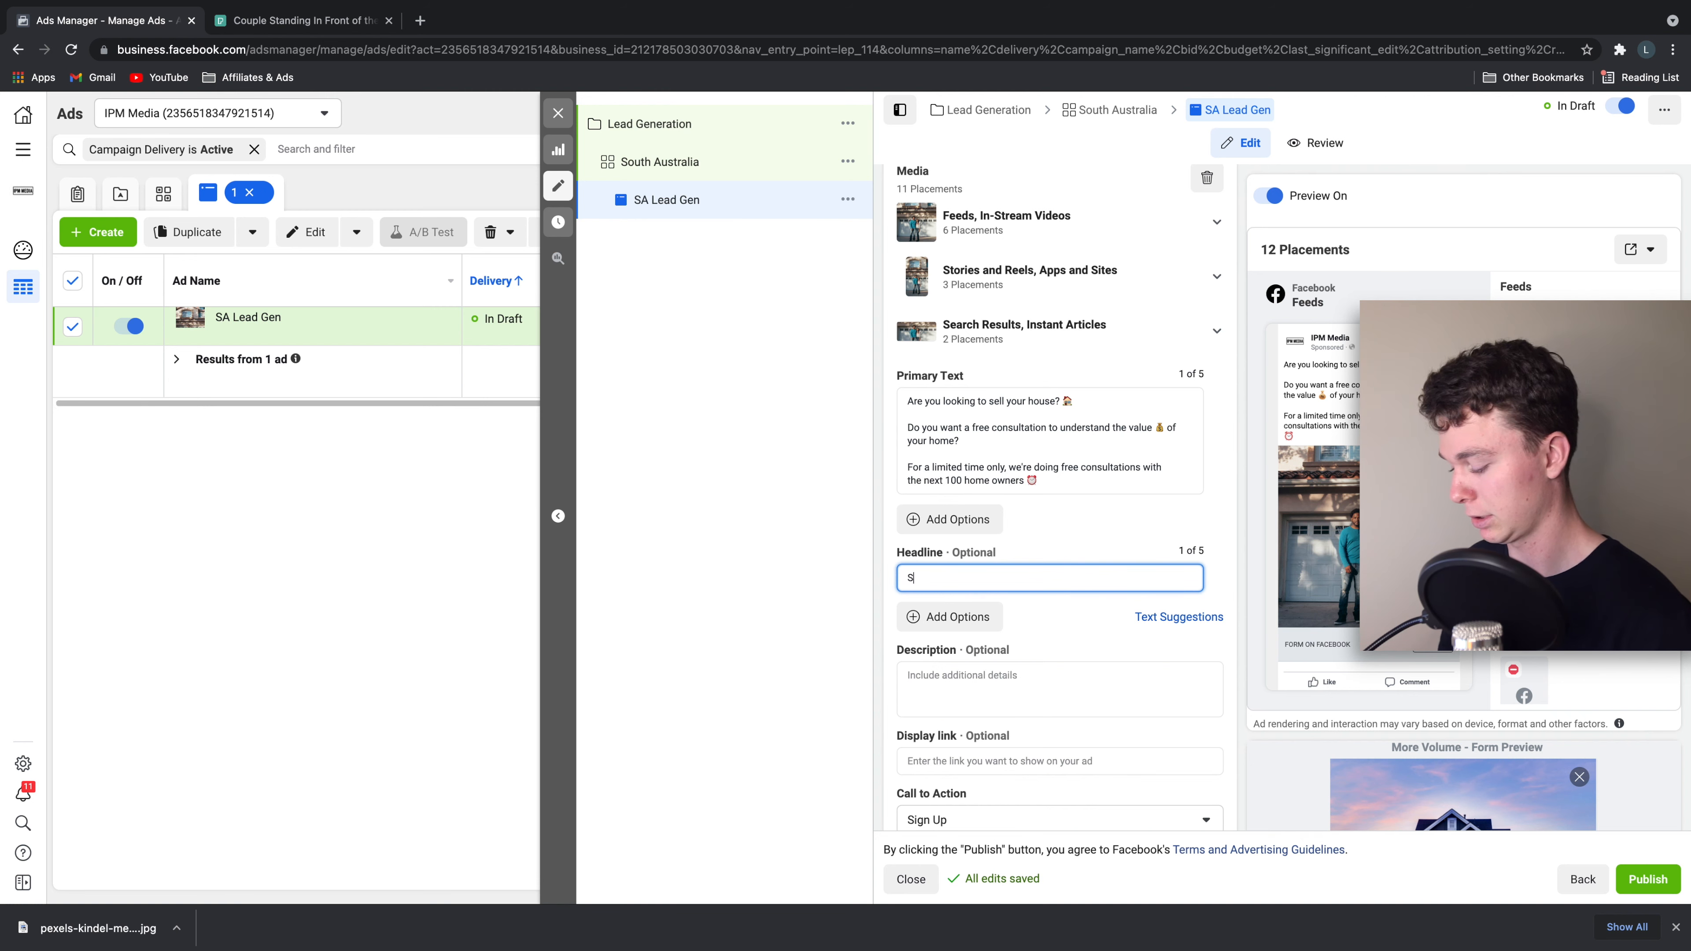
text(ign up for Free Consultation)
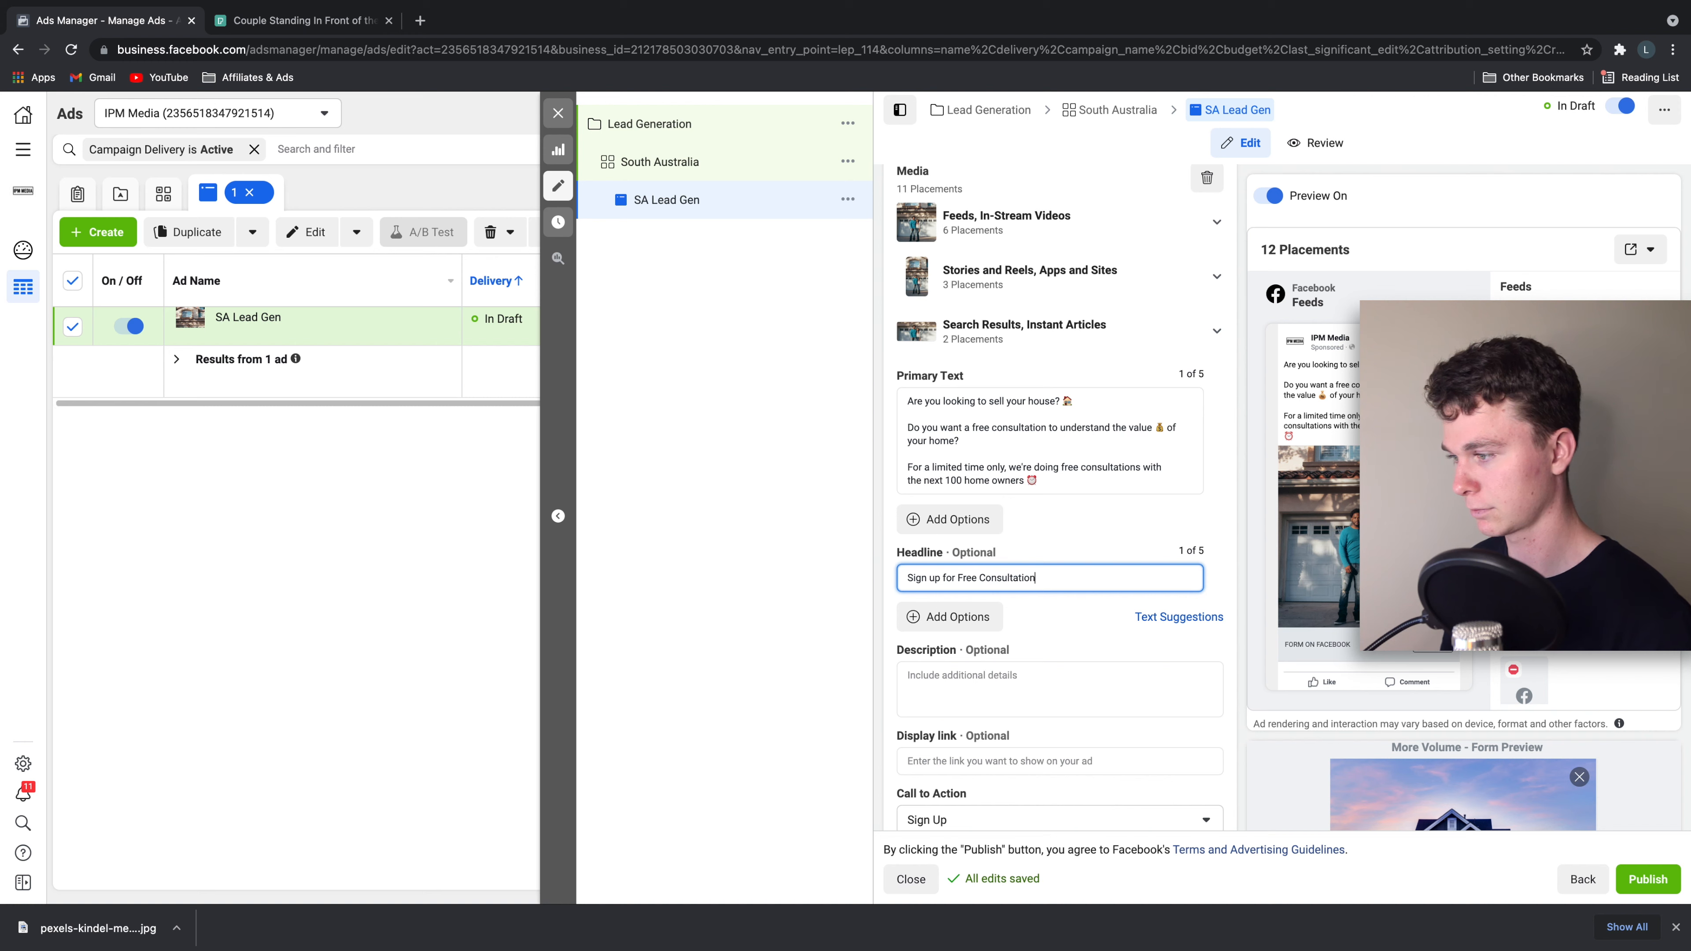
- Open ipmmedia.com.au in a new browser tab to get the site address for the ad's display link
click(1064, 670)
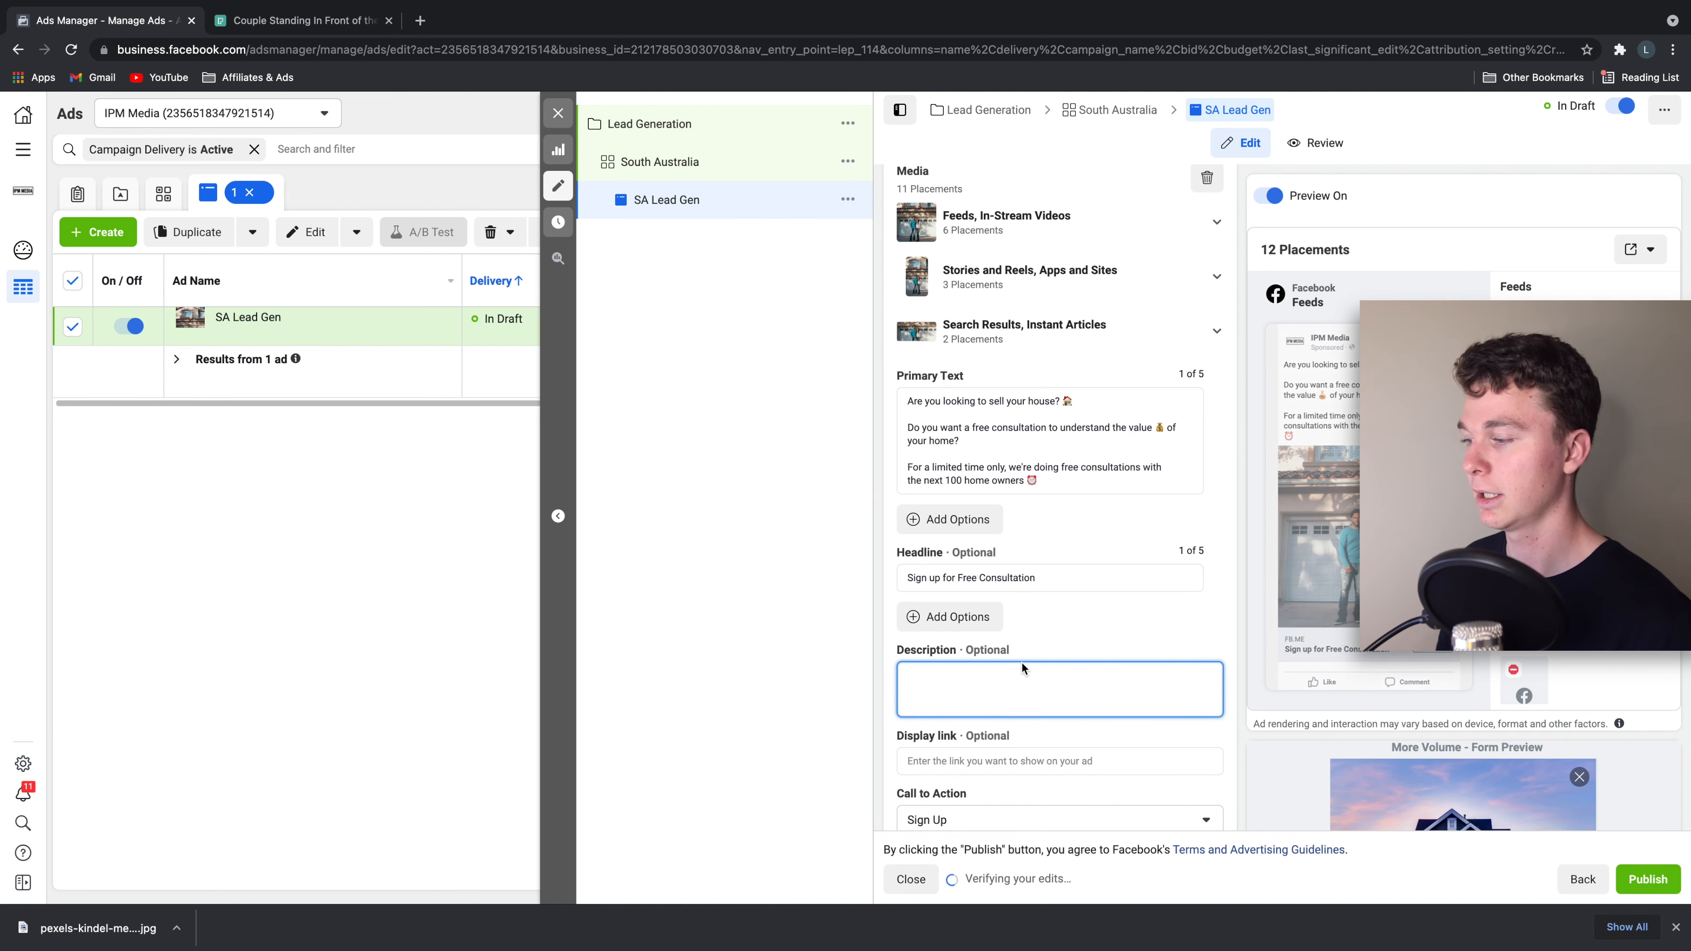
scroll(1028, 665, down, 1)
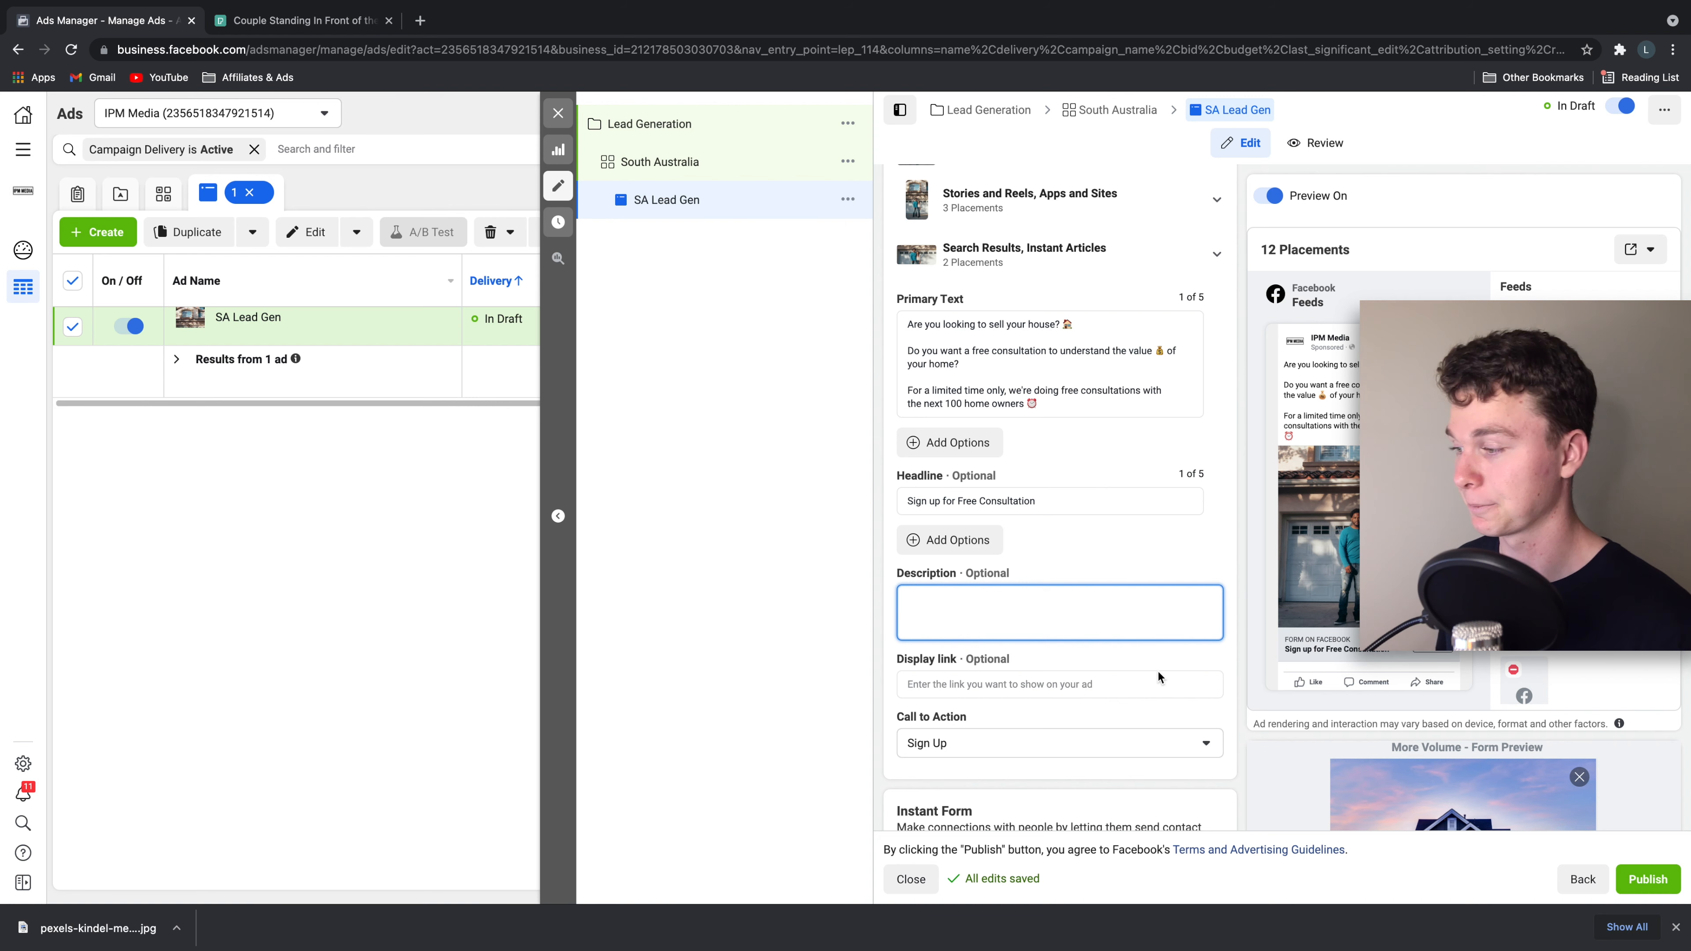
scroll(1159, 673, down, 1)
click(1048, 628)
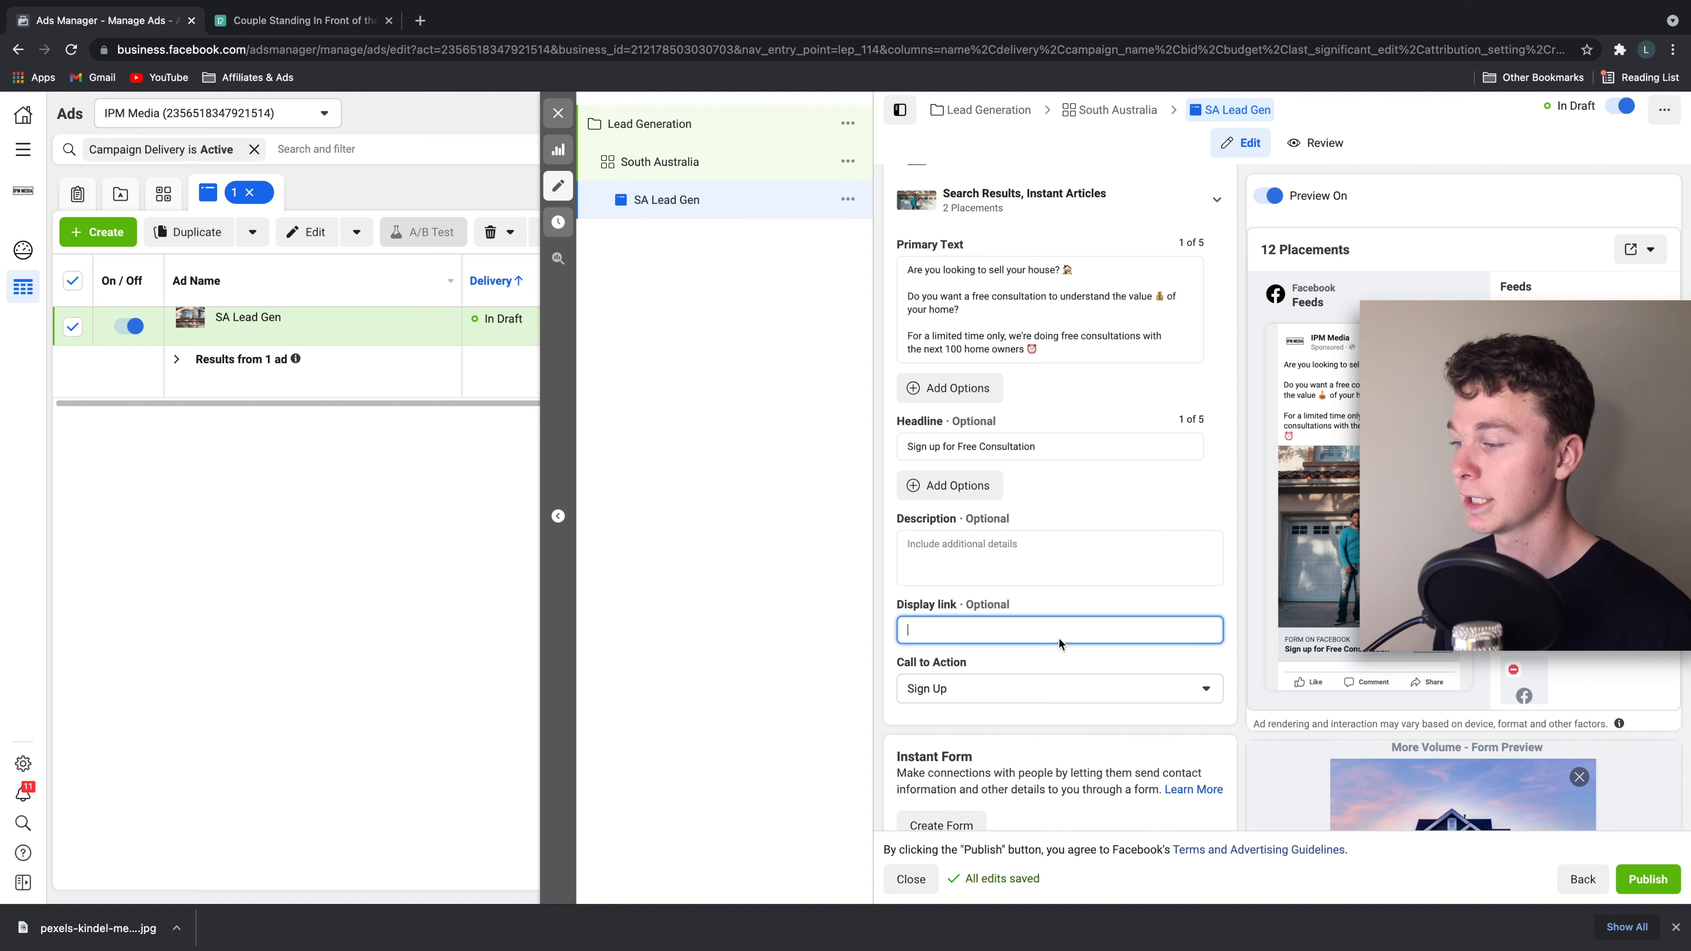
click(421, 22)
text(ipmmedia.com.au)
key(Return)
click(159, 22)
key(super+v)
click(990, 634)
text(https://www.ipmmedia.net/)
click(1652, 816)
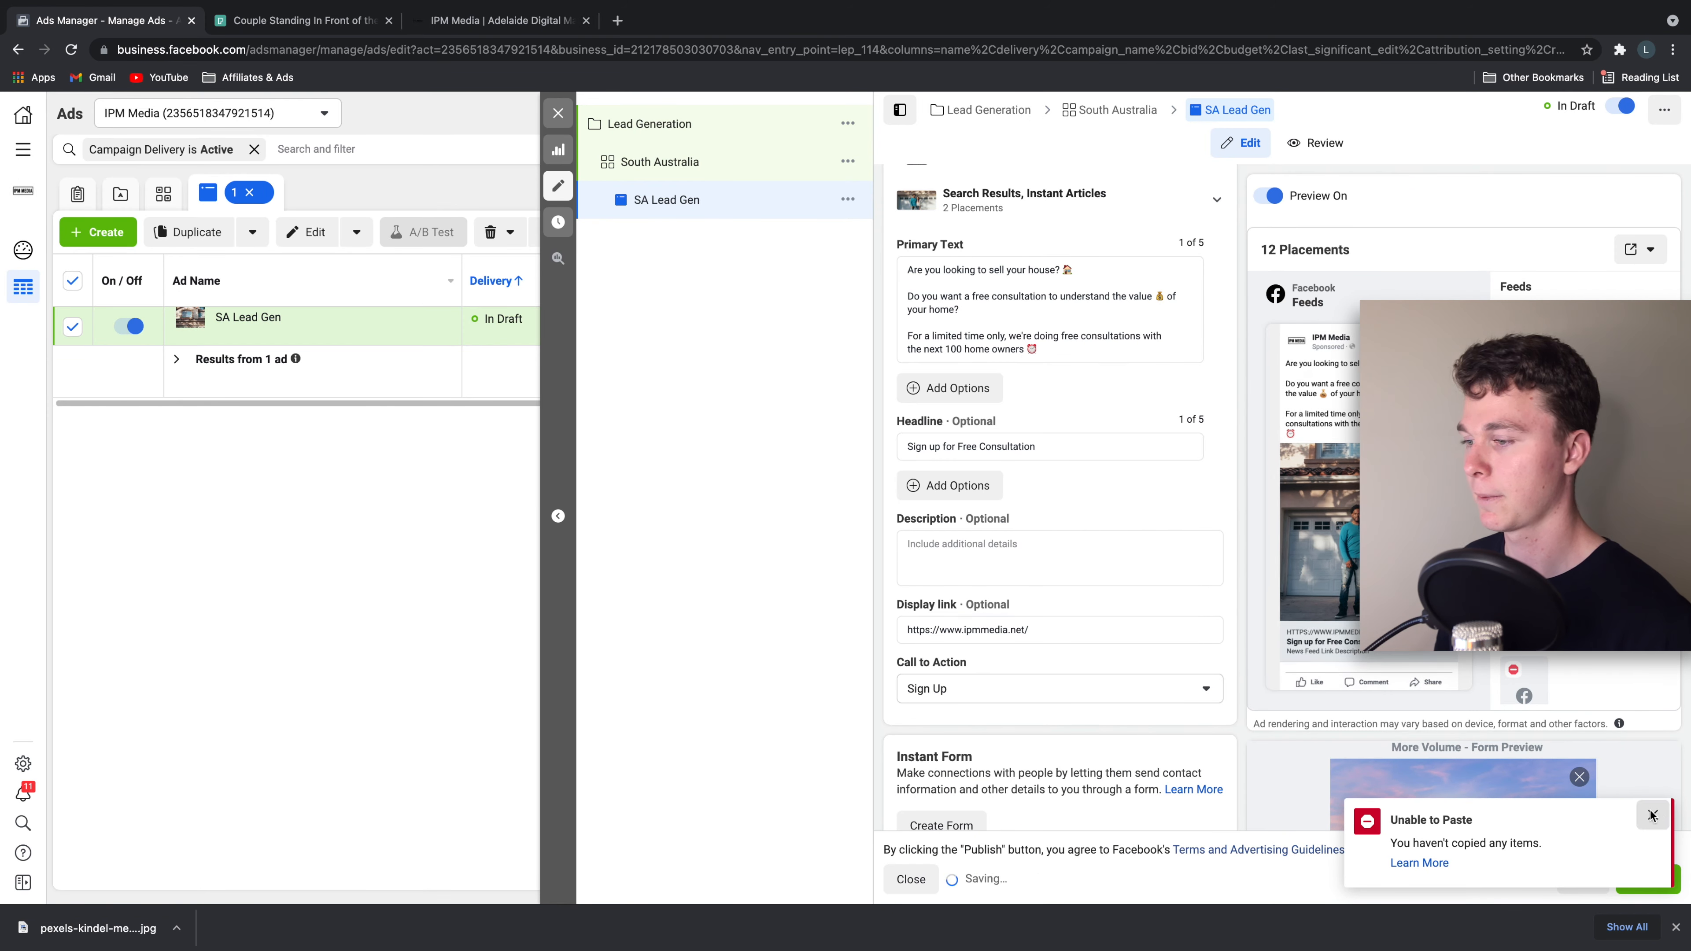
double_click(1055, 633)
triple_click(1054, 633)
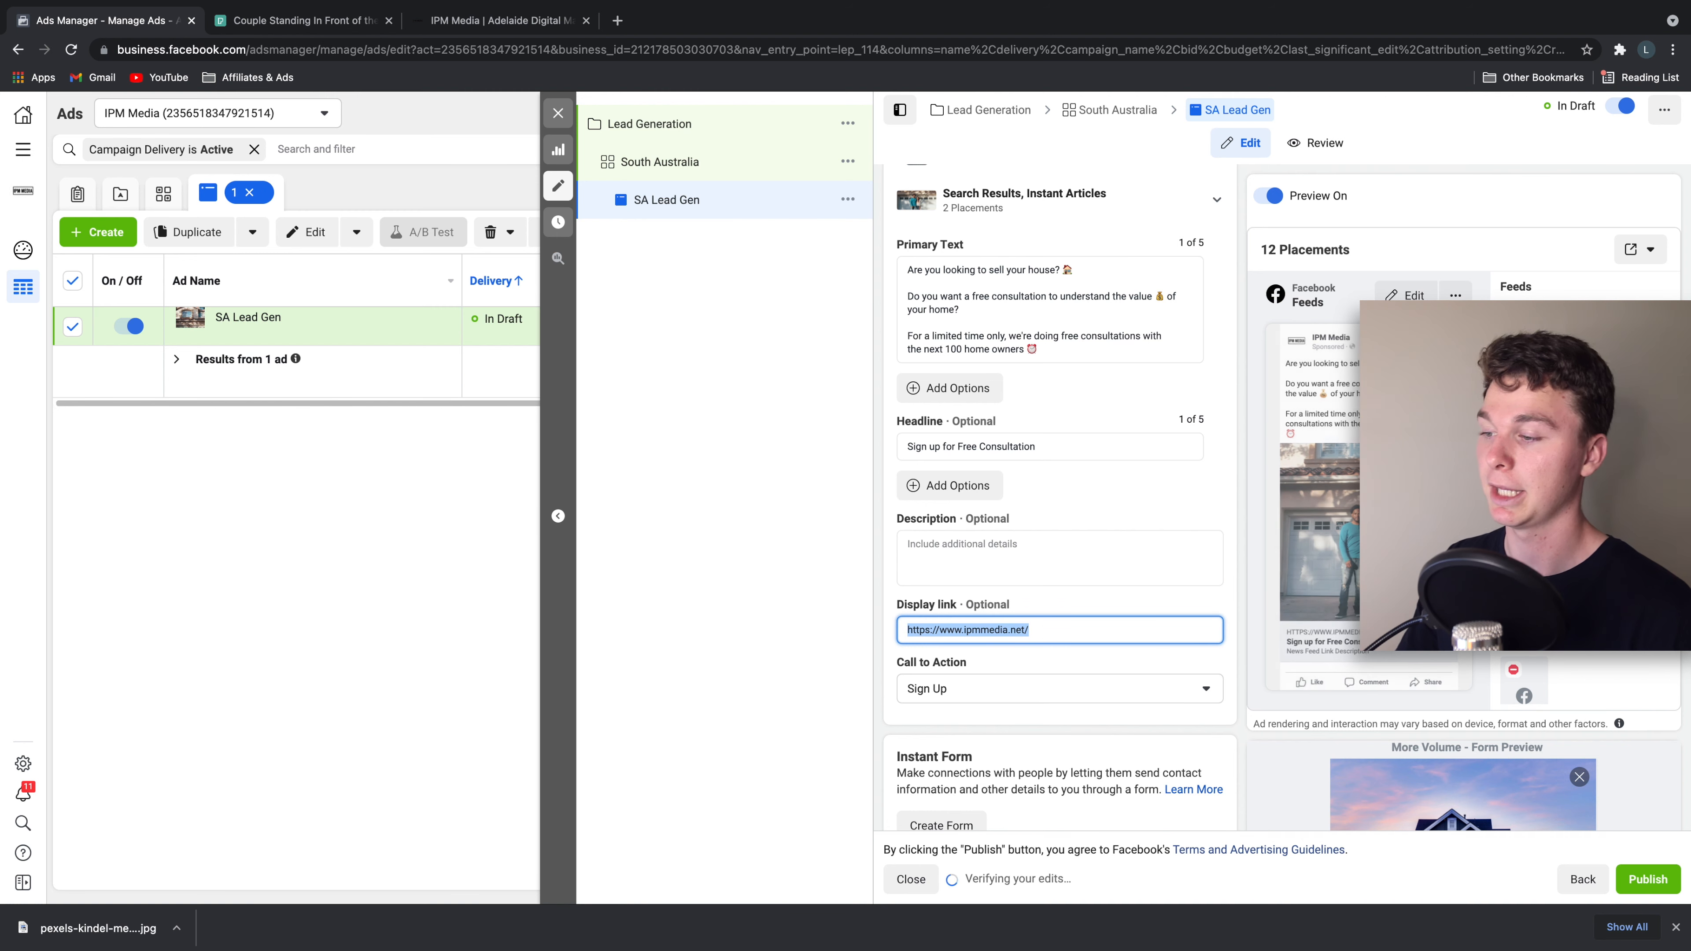
click(1224, 638)
click(1065, 631)
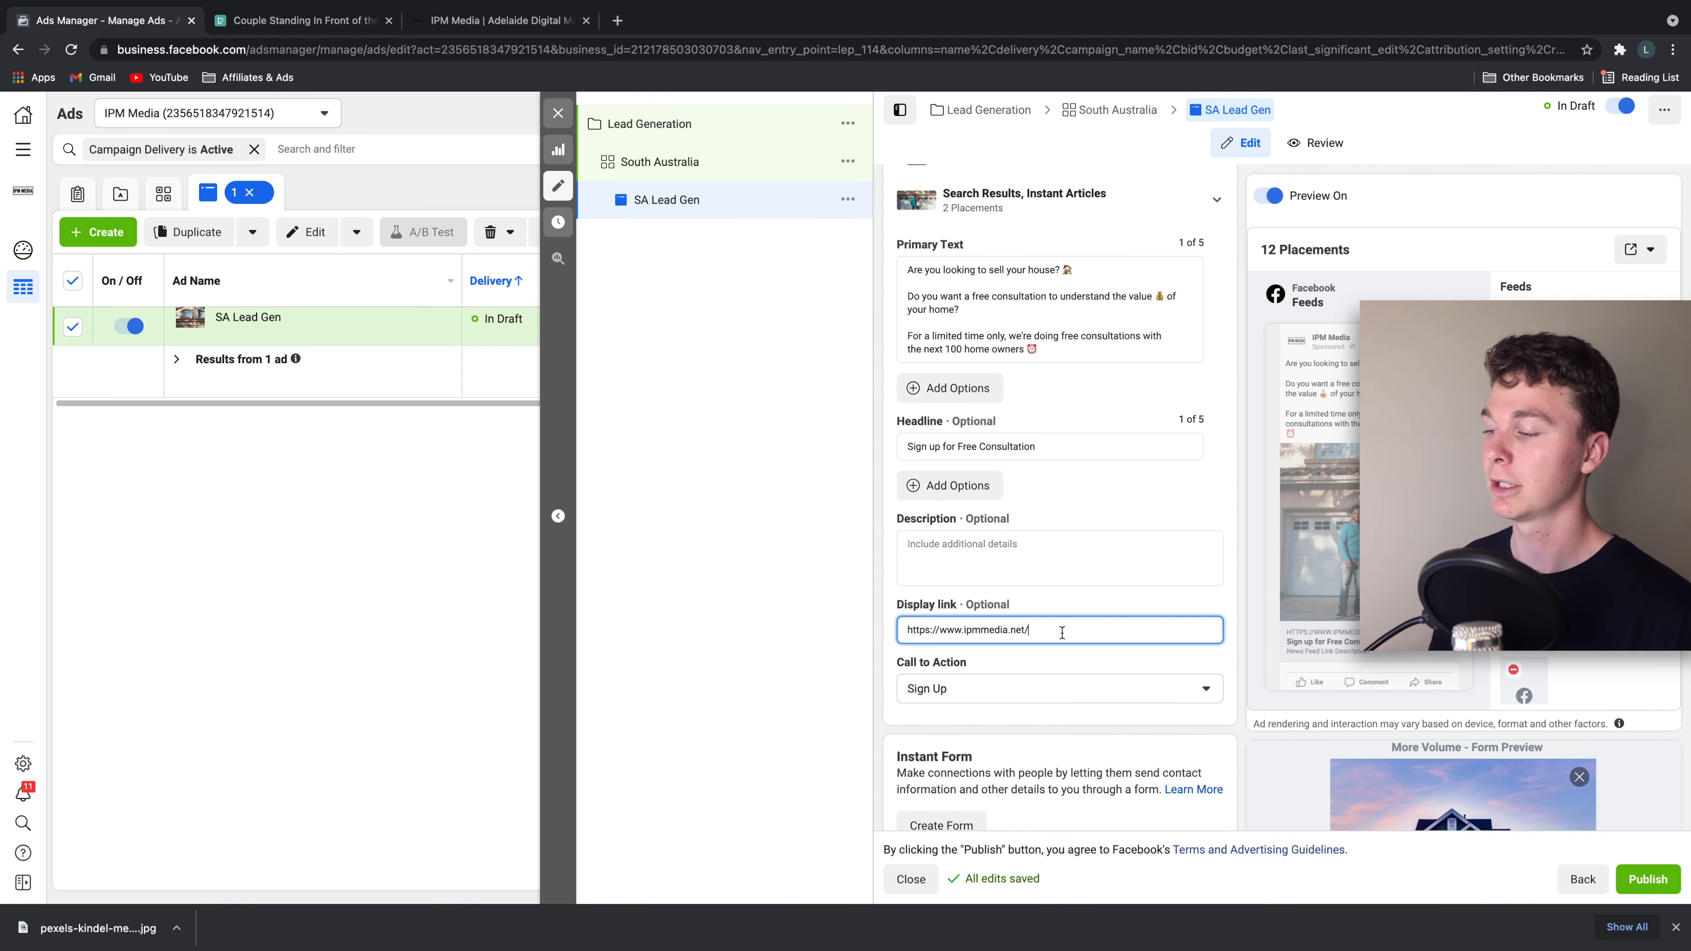
drag(965, 631, 882, 632)
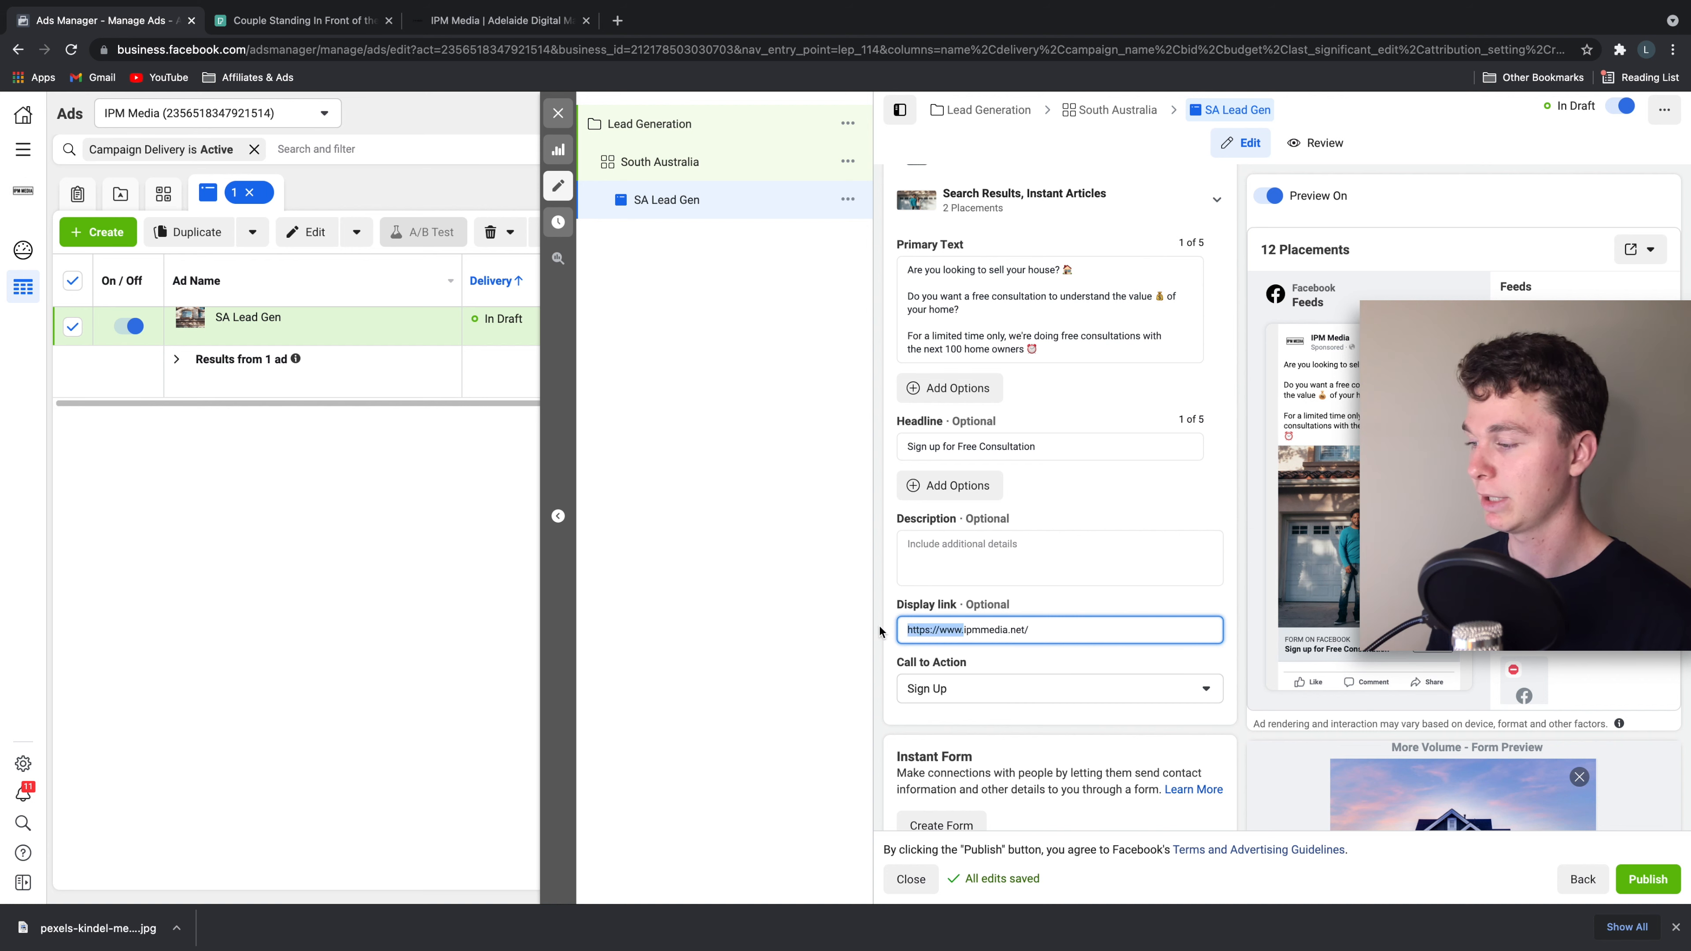
key(BackSpace)
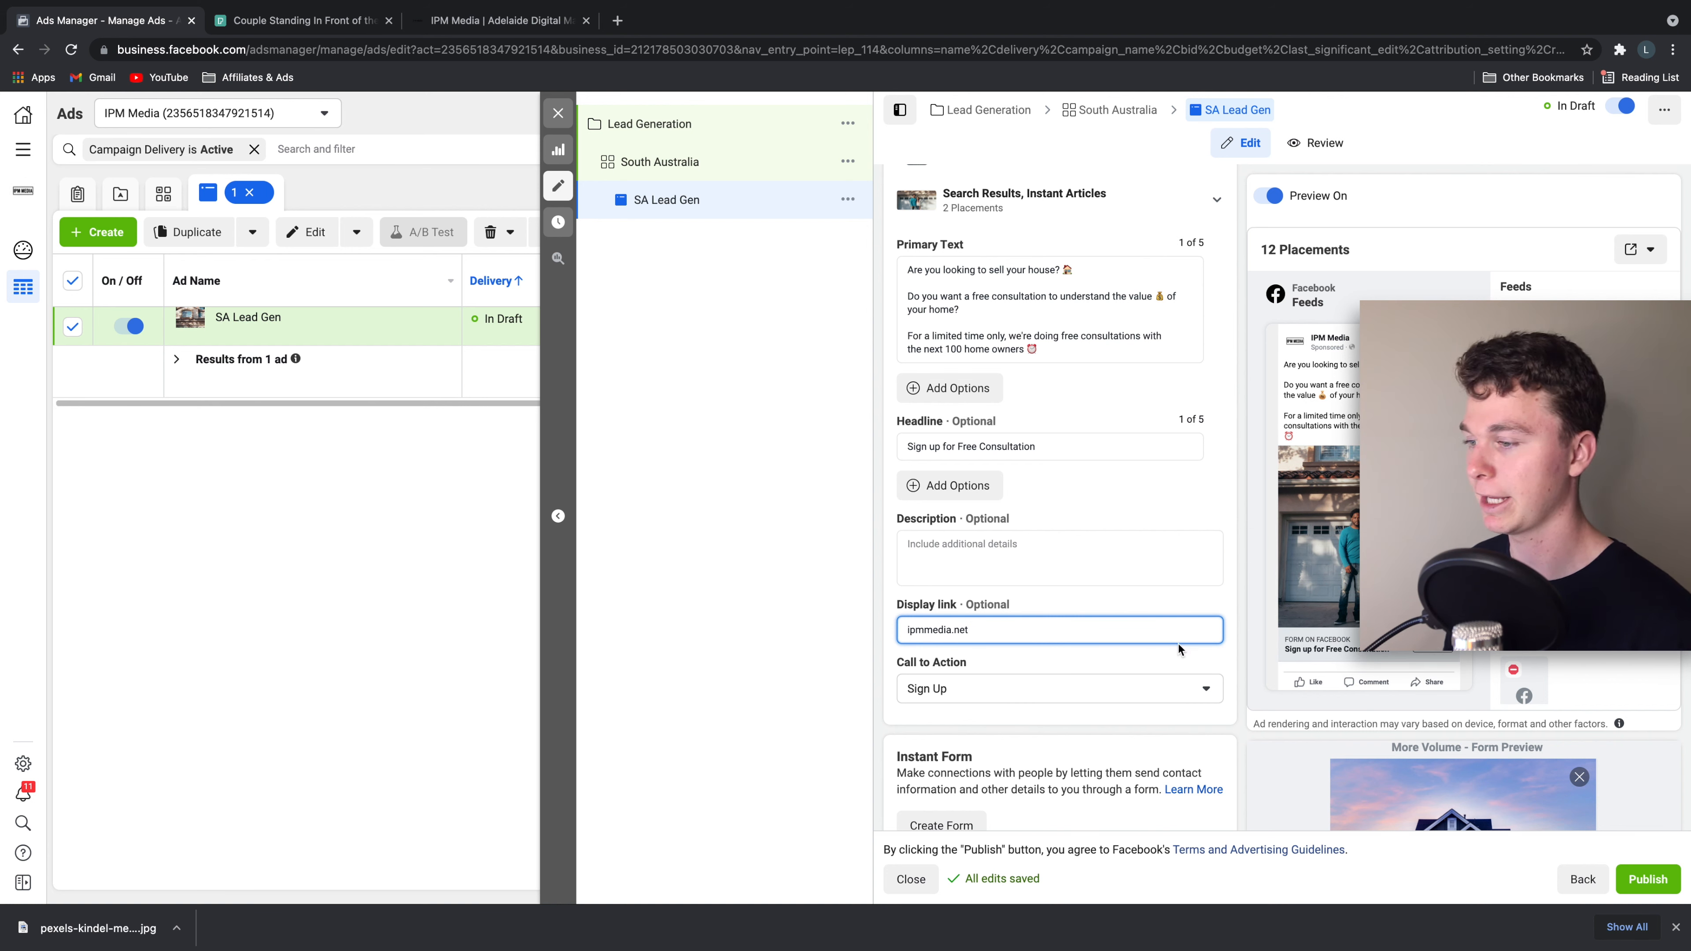
click(1131, 654)
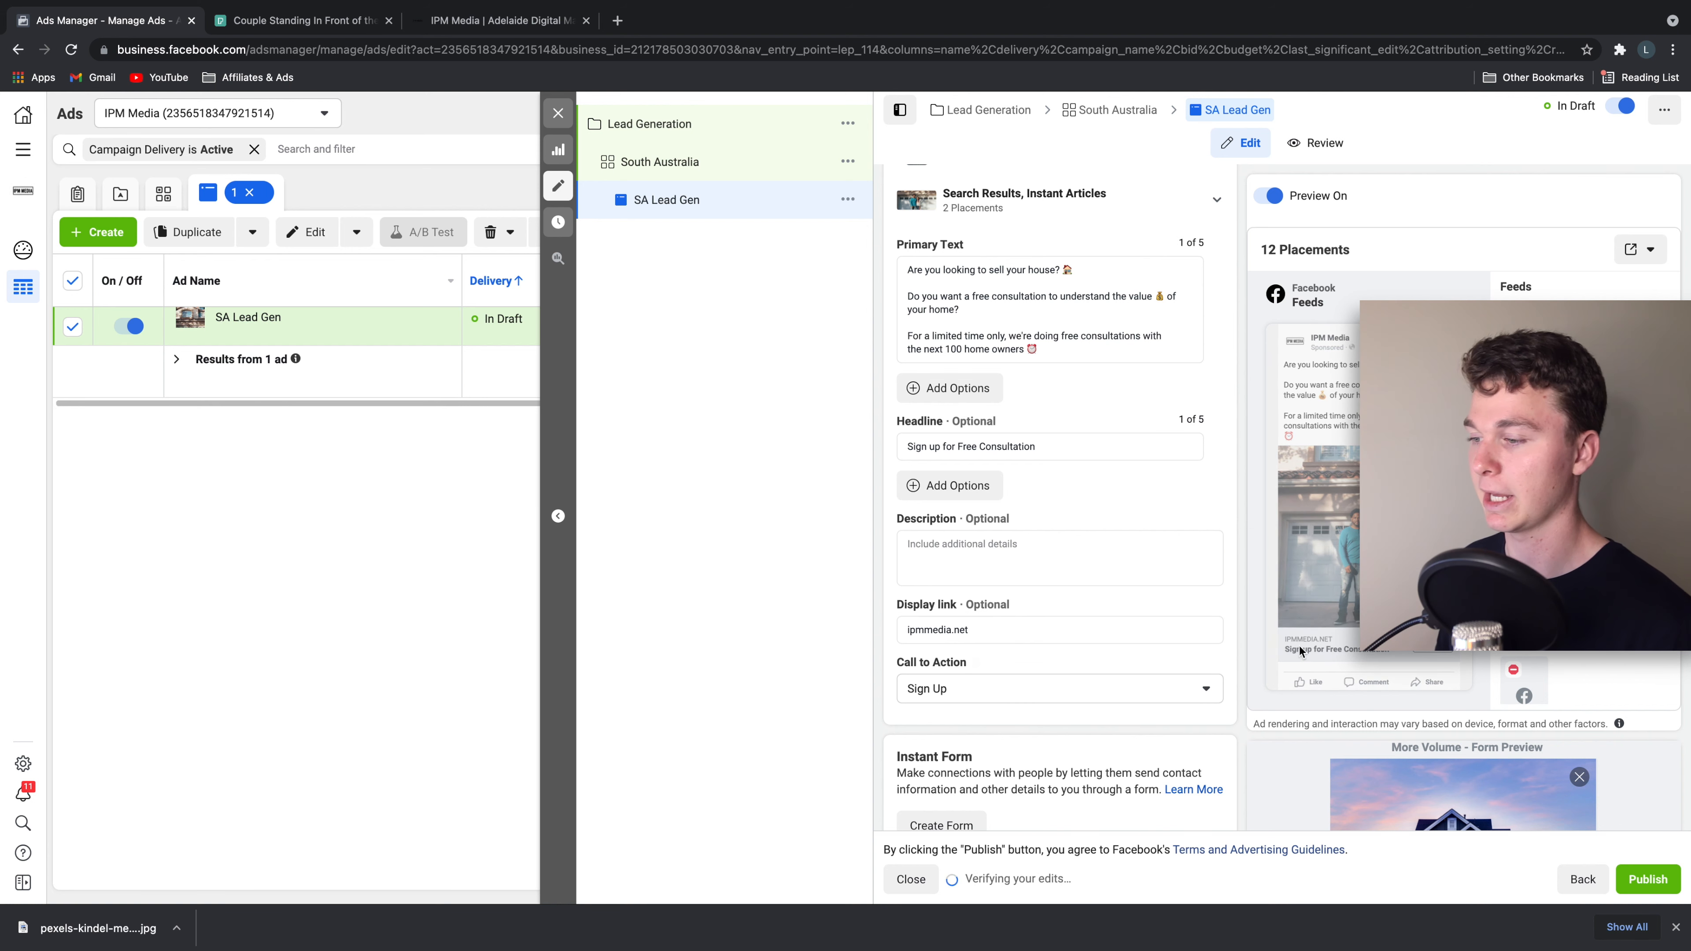
drag(970, 631, 906, 632)
scroll(975, 614, down, 1)
click(989, 618)
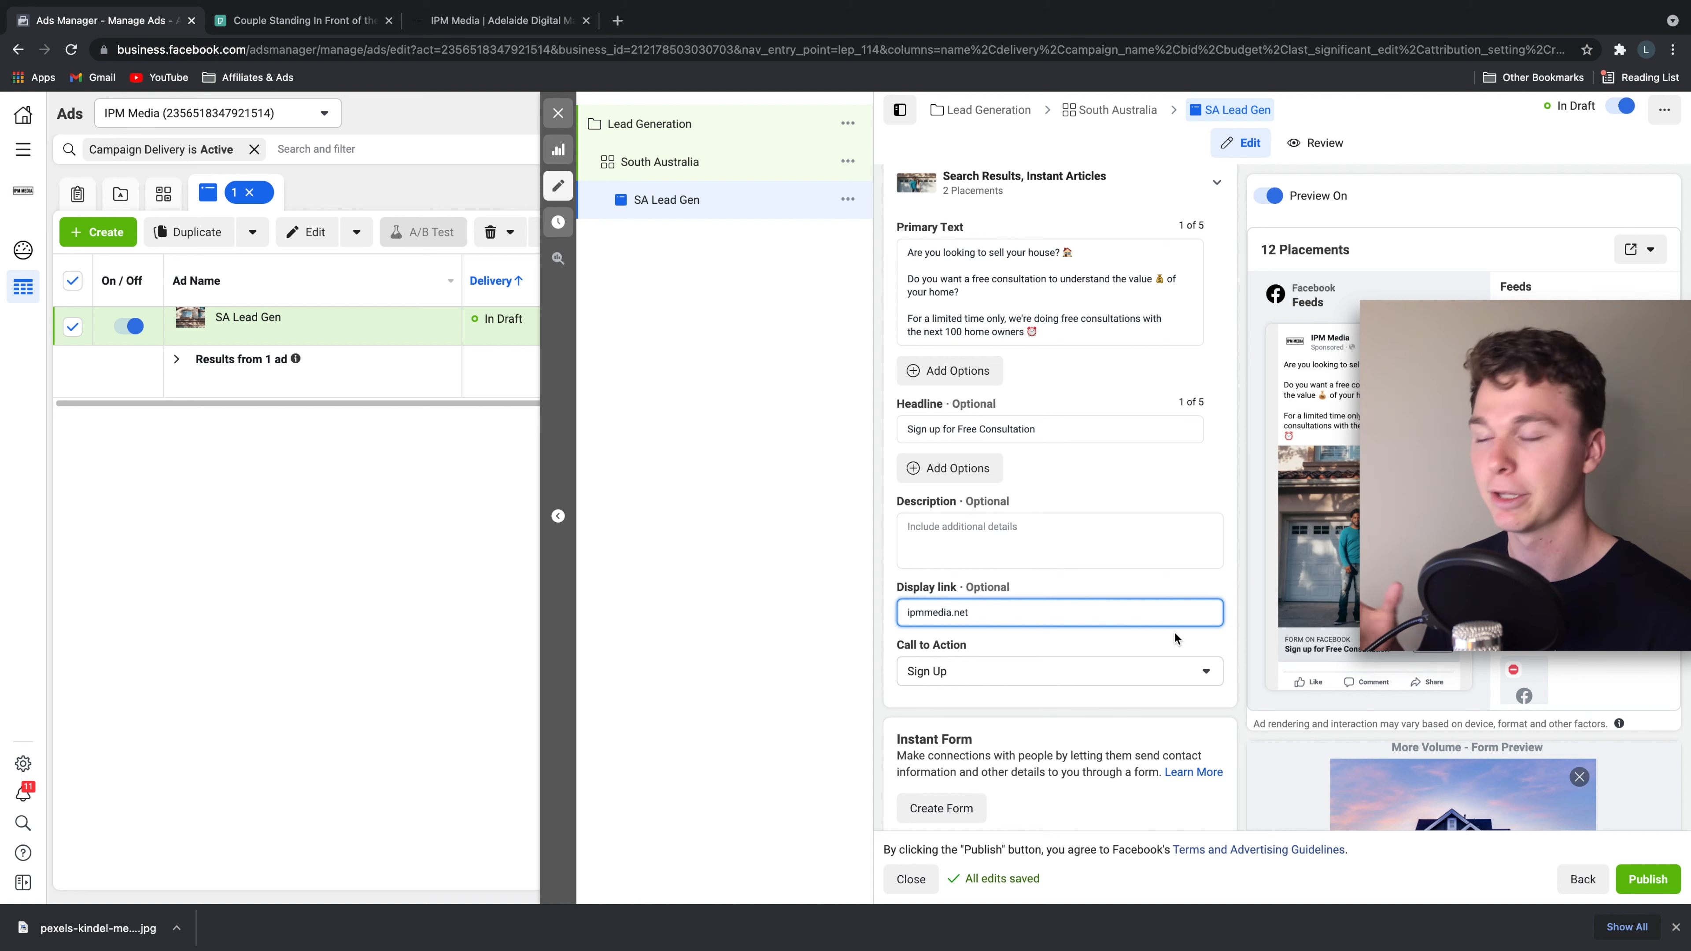
- Choose Sign Up as the ad's call to action
scroll(1229, 630, down, 1)
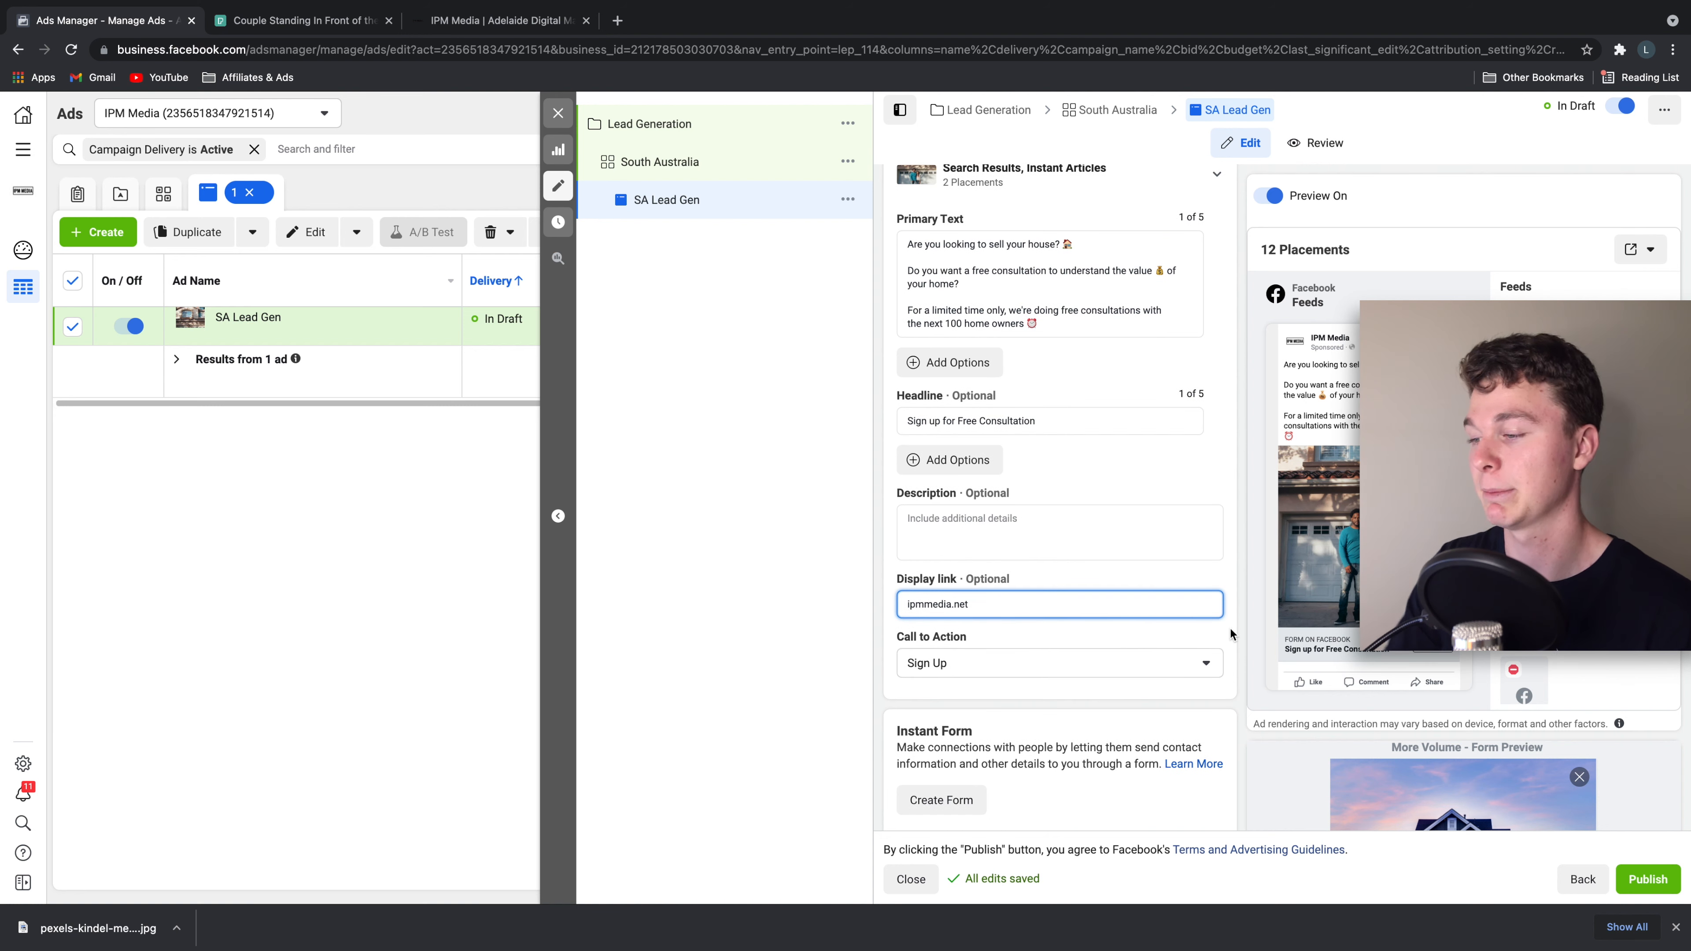
scroll(1125, 637, down, 4)
click(1043, 545)
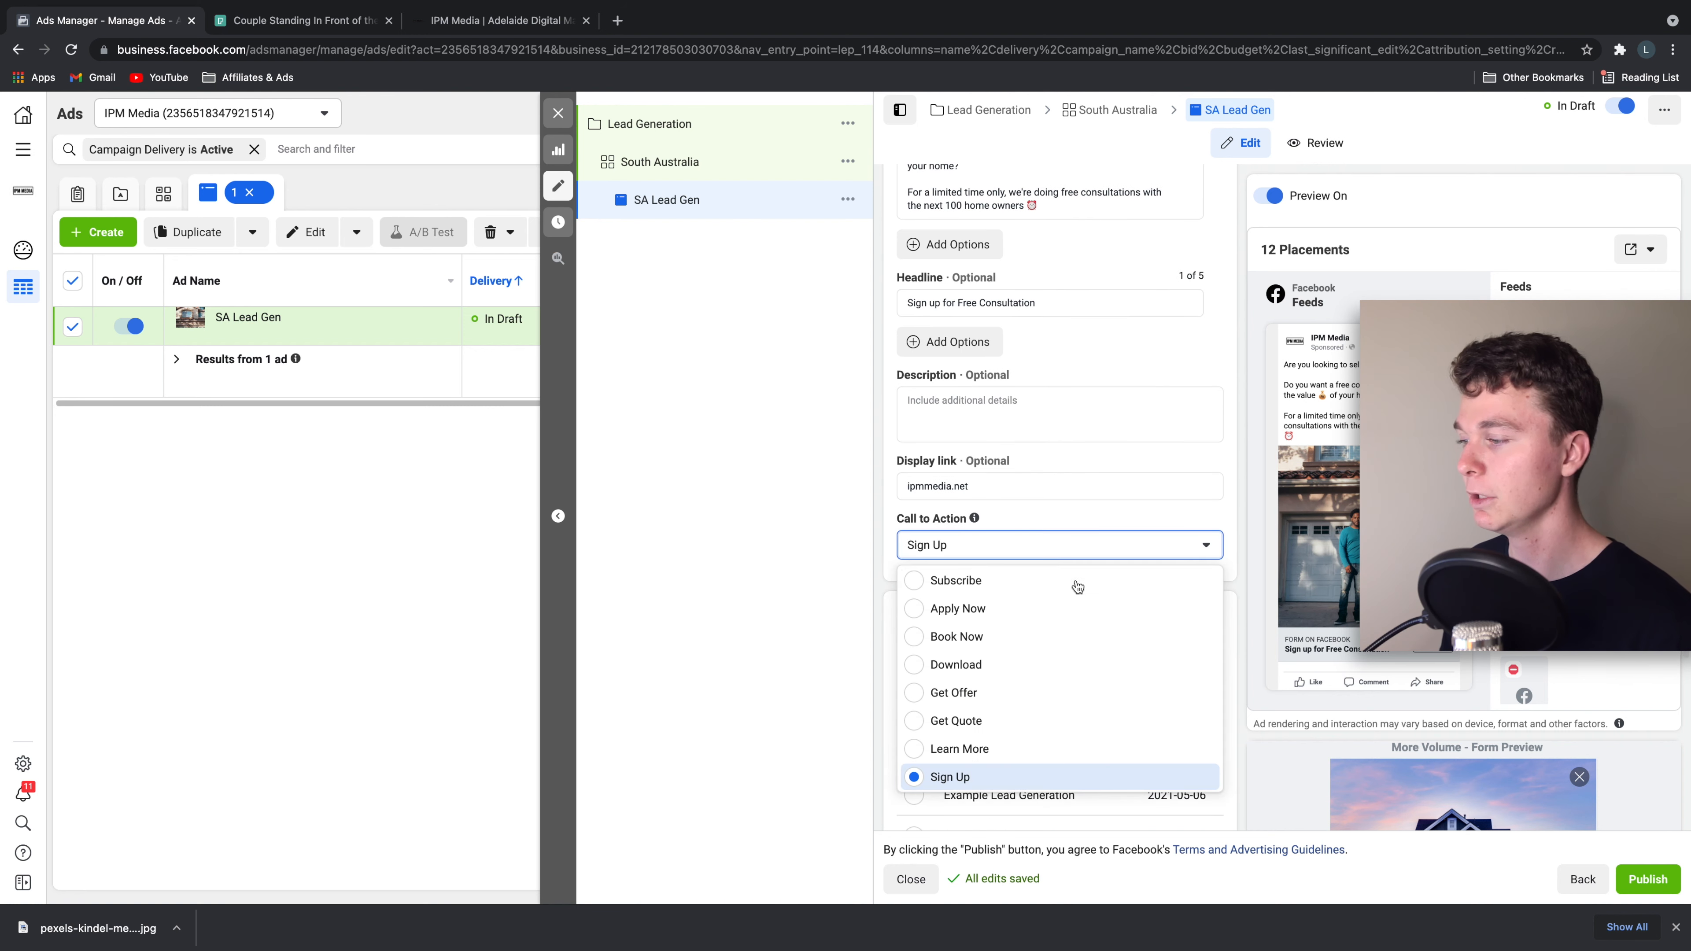
click(999, 777)
- Page through the preview of the selected Real estate Lead Gen form, from its intro to the closing message for leads
scroll(1086, 553, down, 3)
scroll(1088, 558, down, 1)
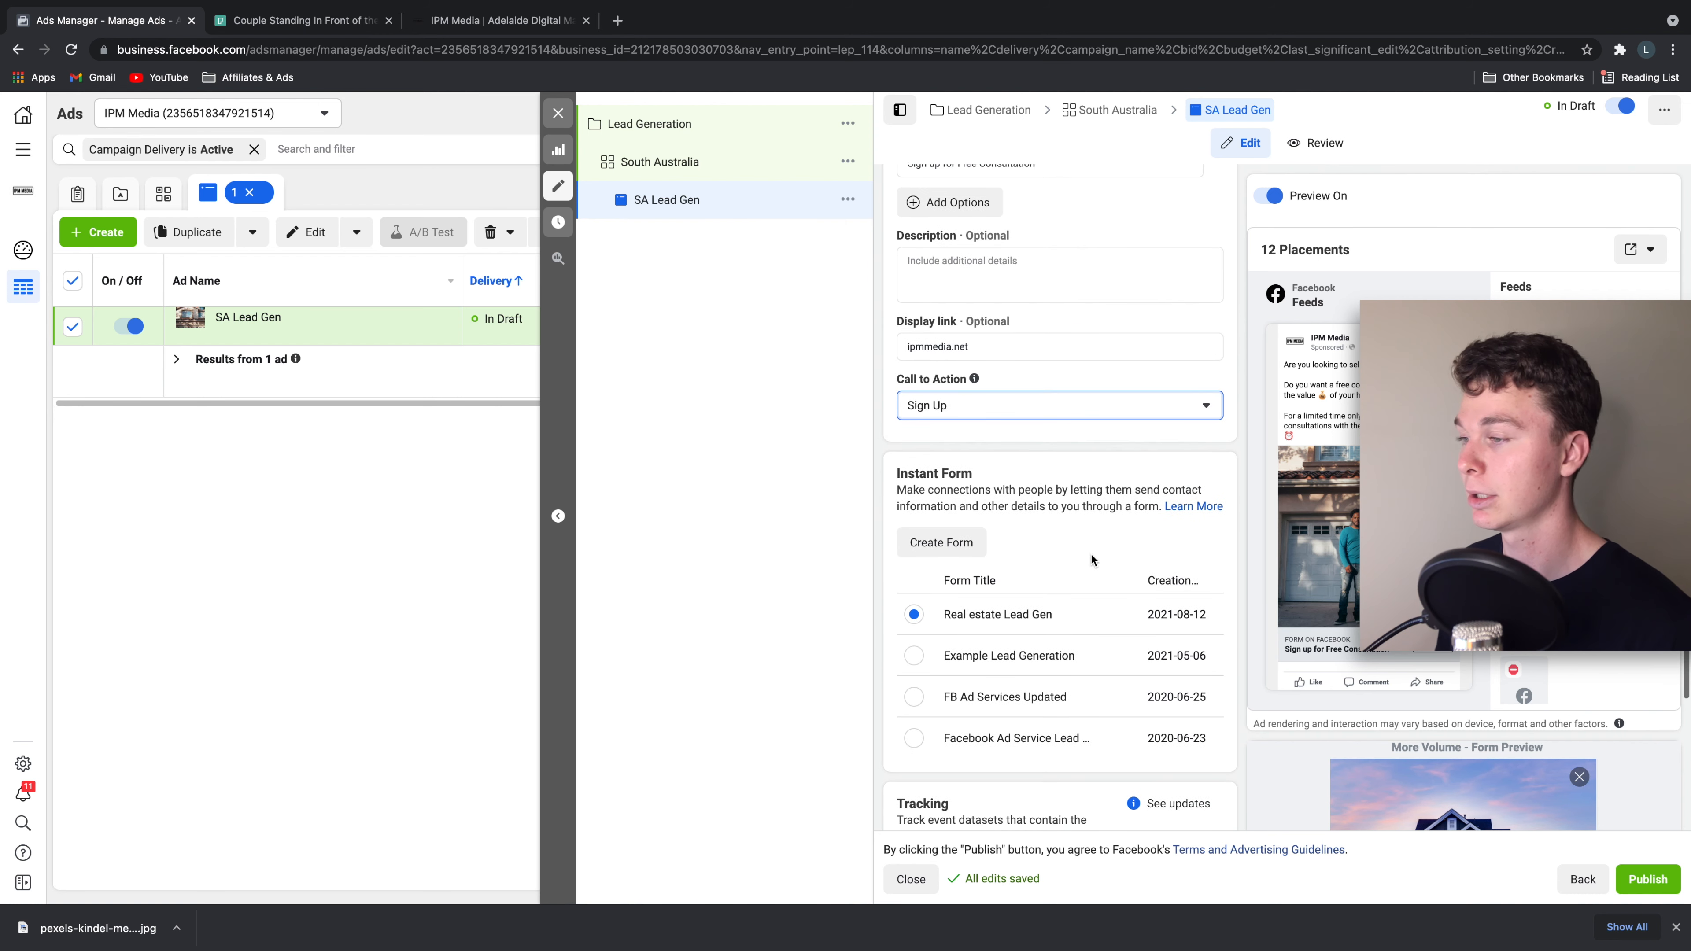
scroll(1227, 585, down, 4)
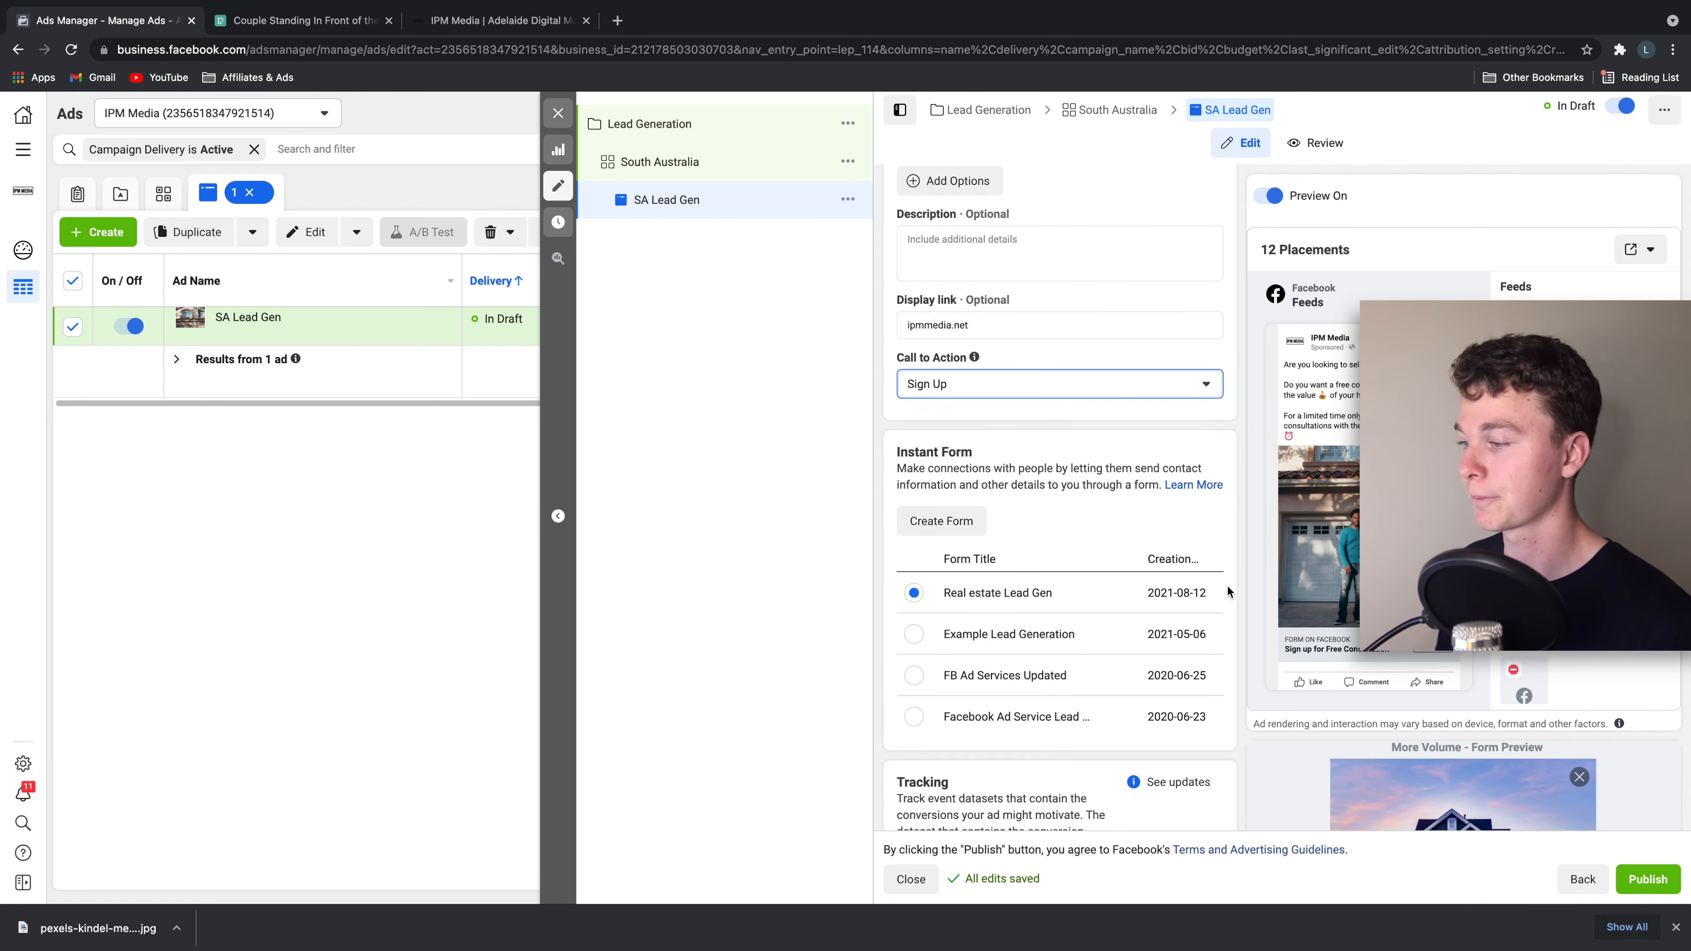
scroll(1227, 586, down, 4)
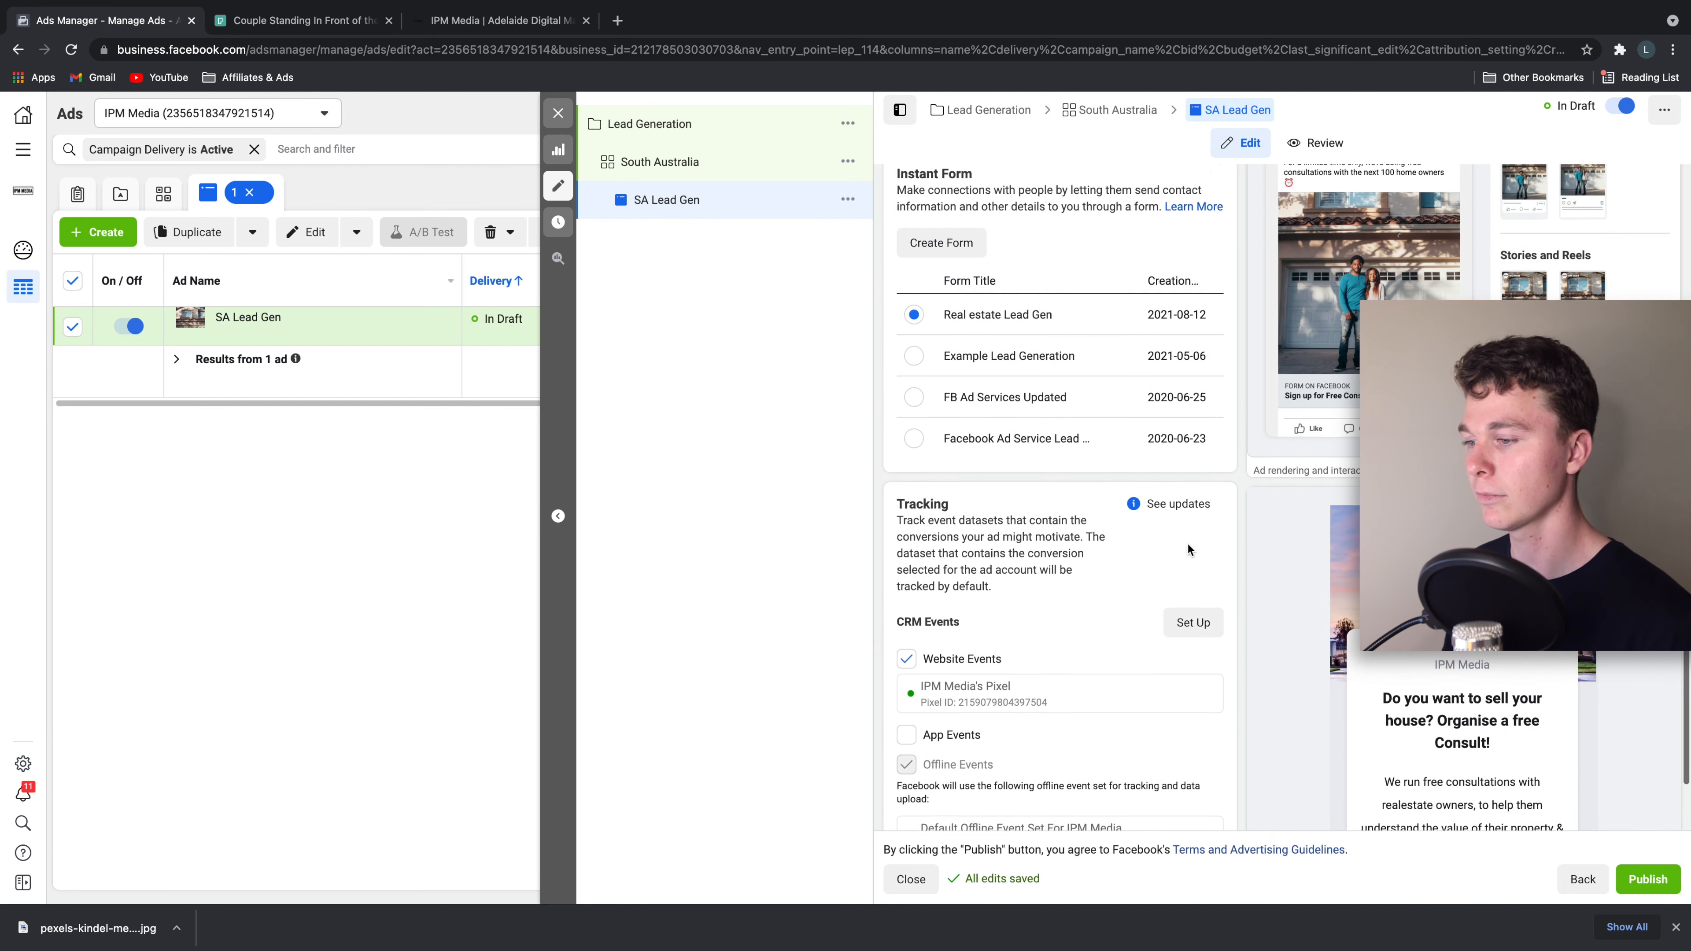
scroll(1189, 549, up, 1)
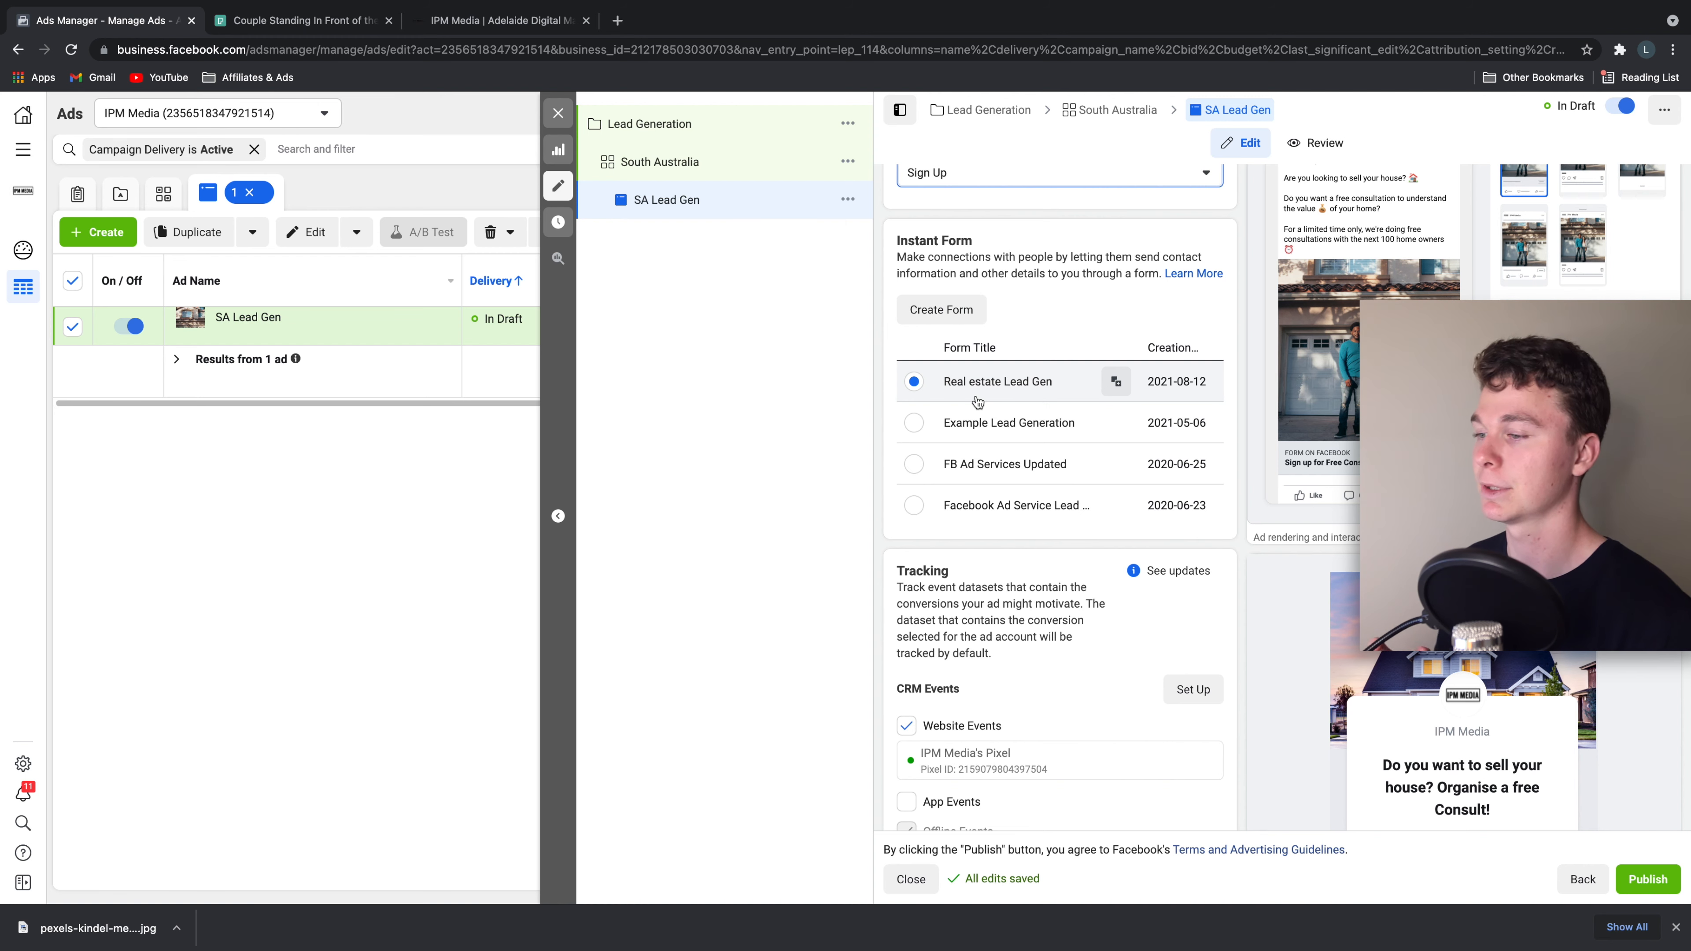
scroll(977, 401, down, 4)
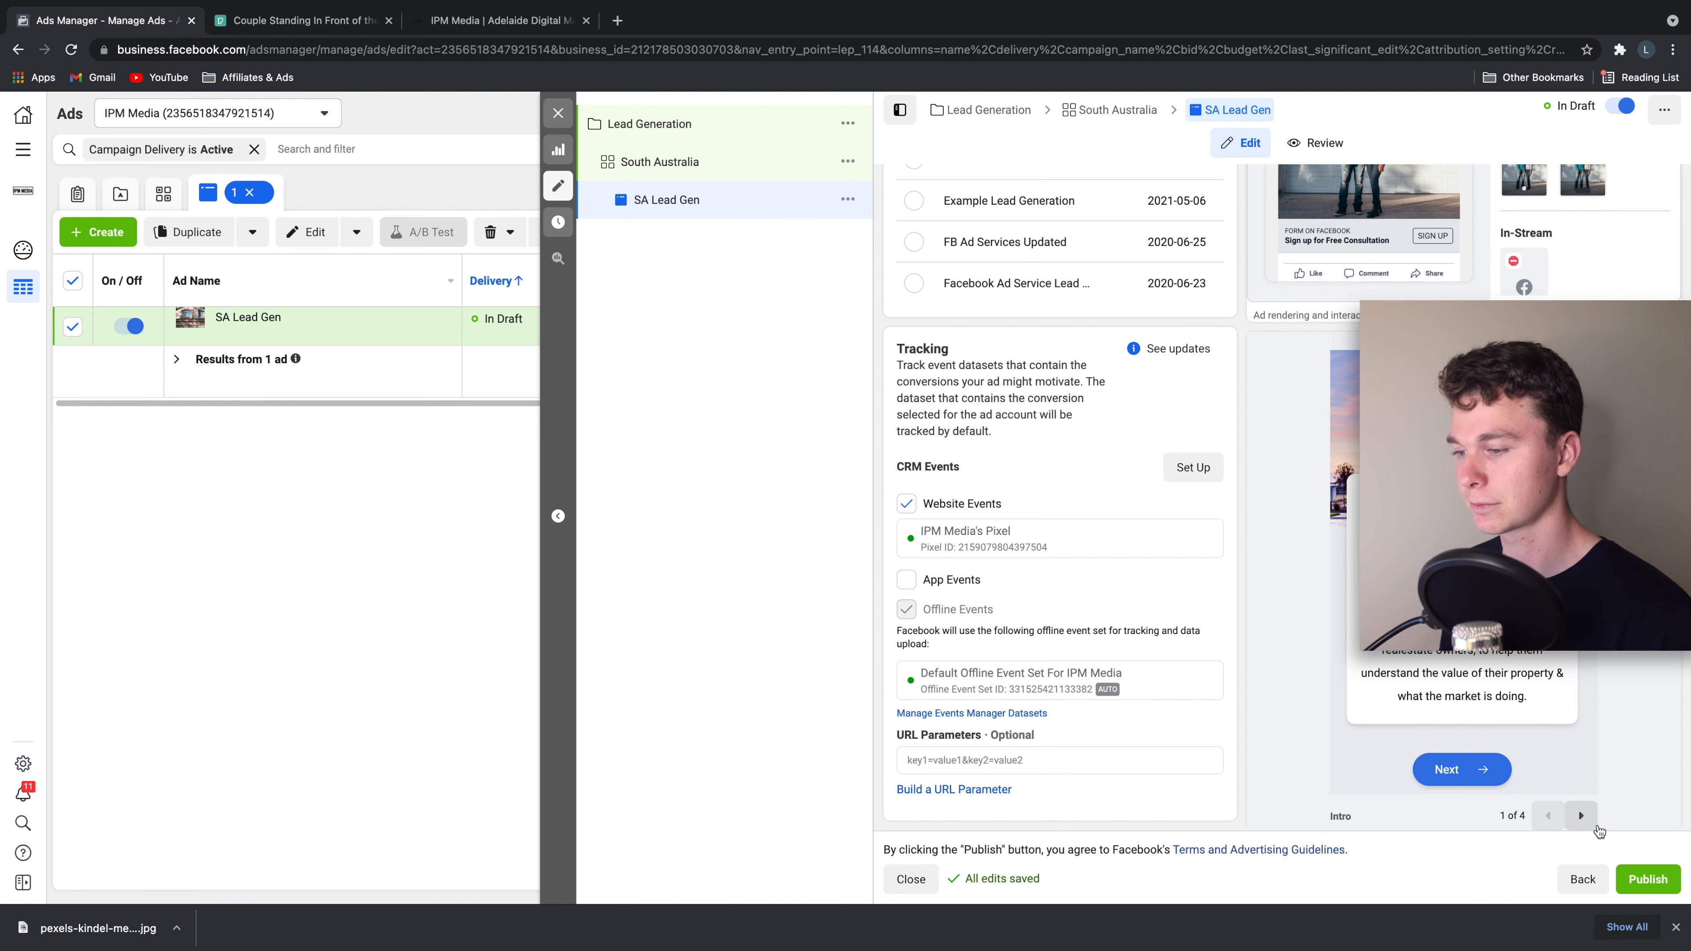
click(1591, 822)
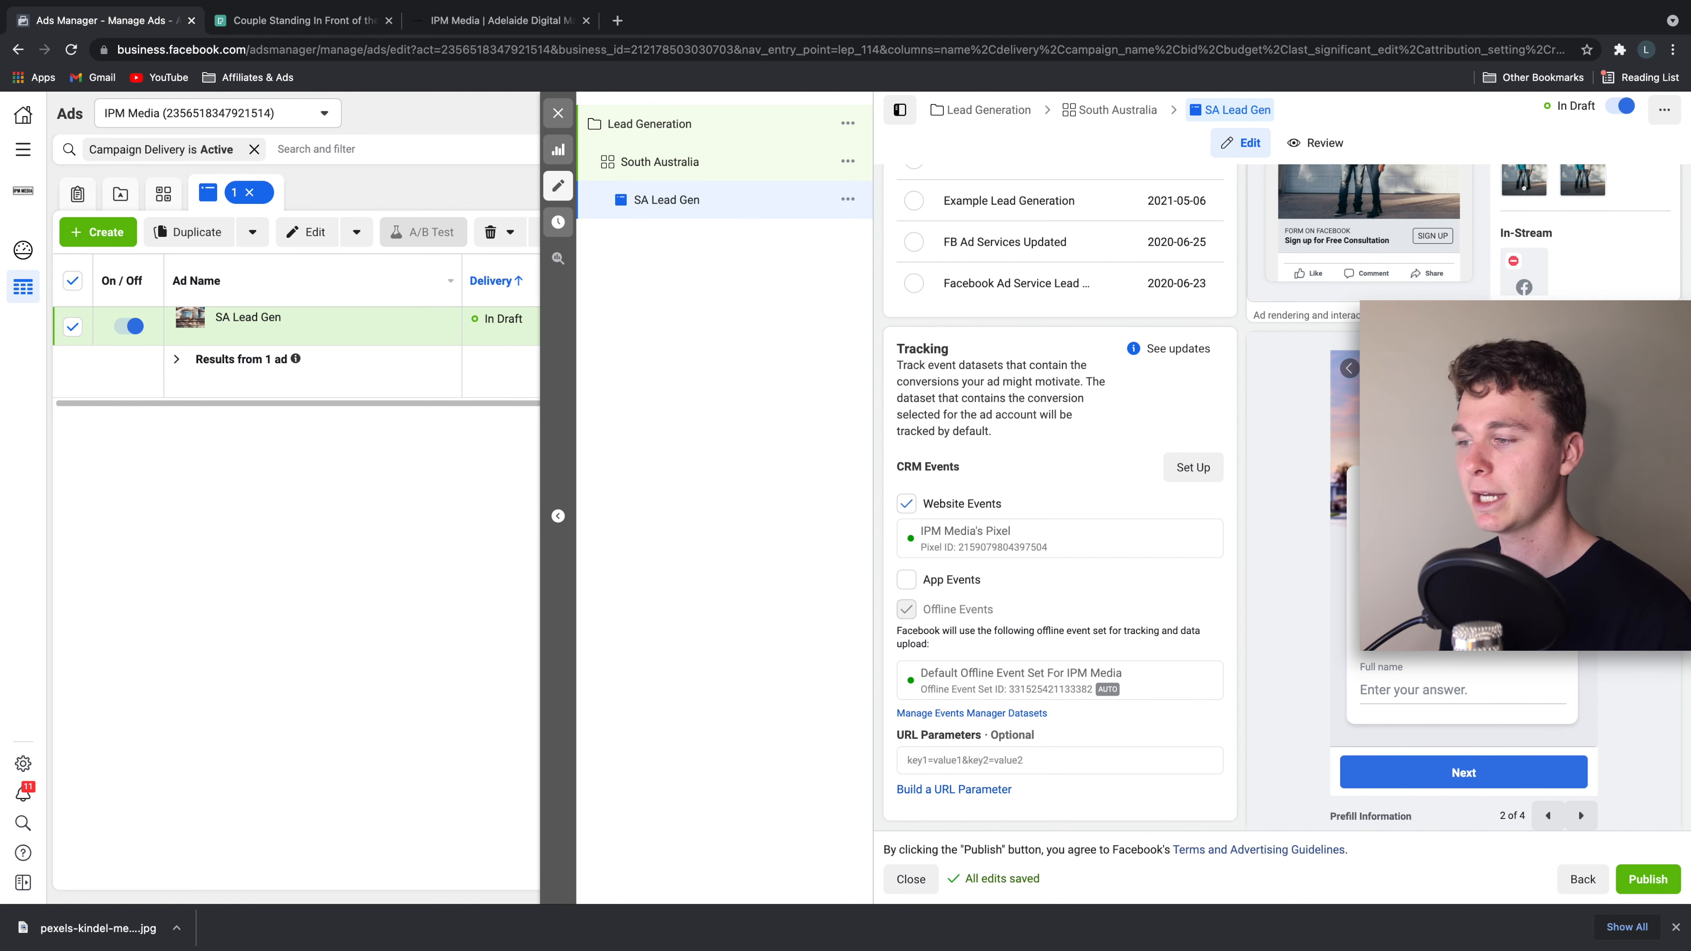
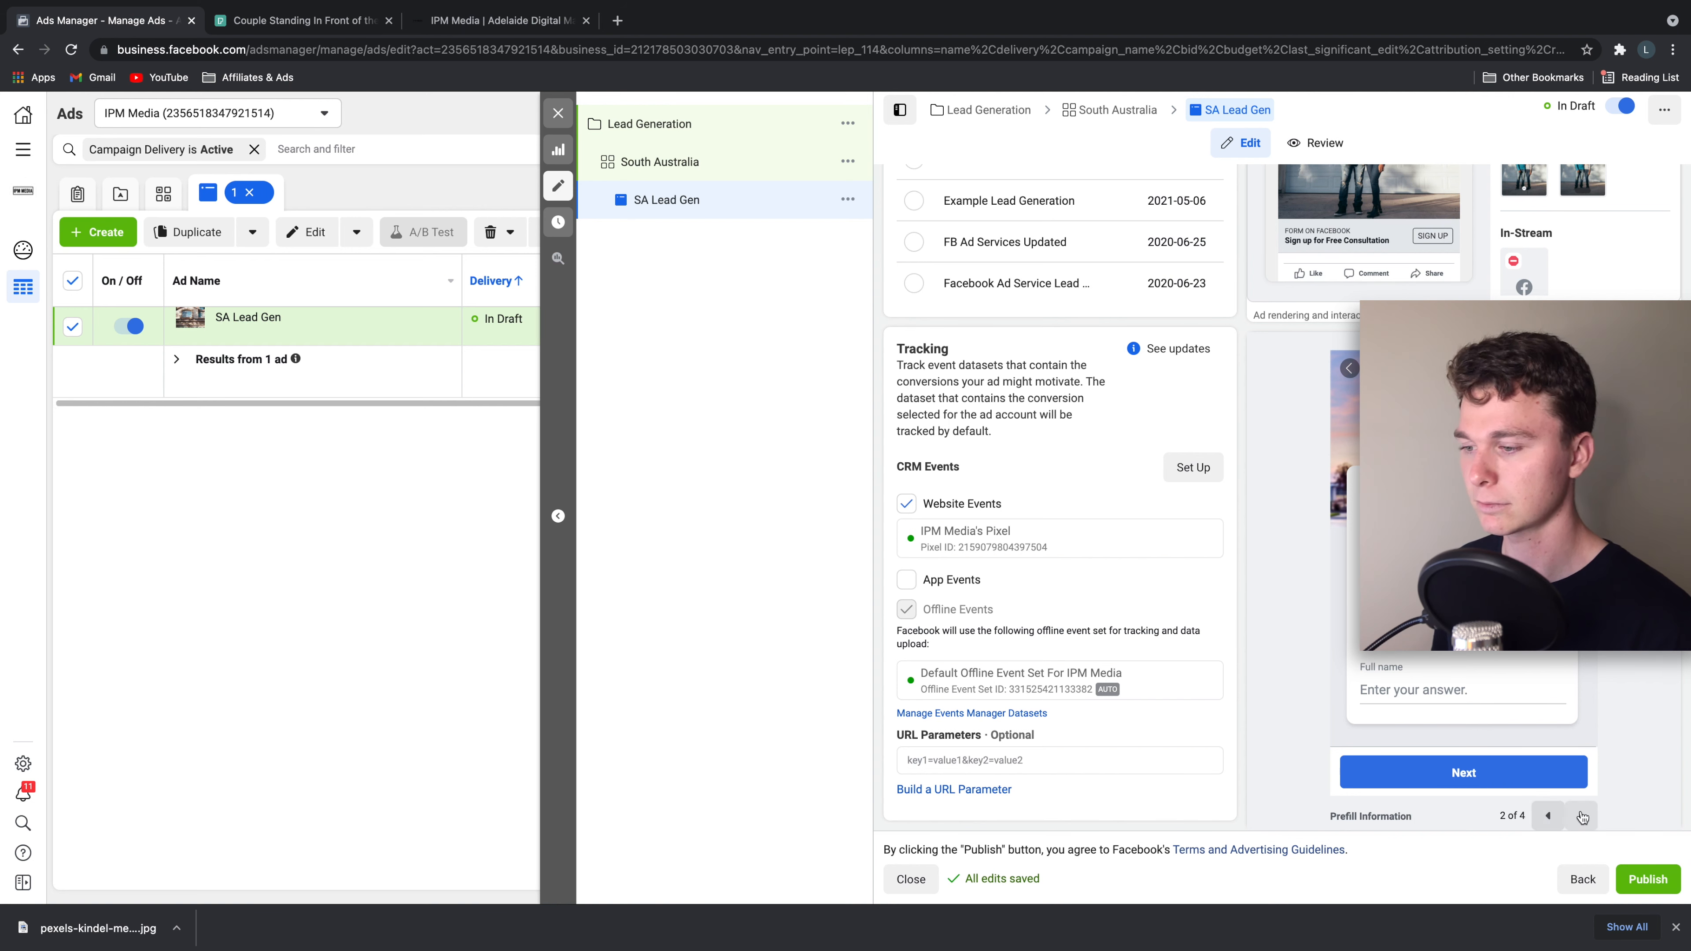
click(1581, 815)
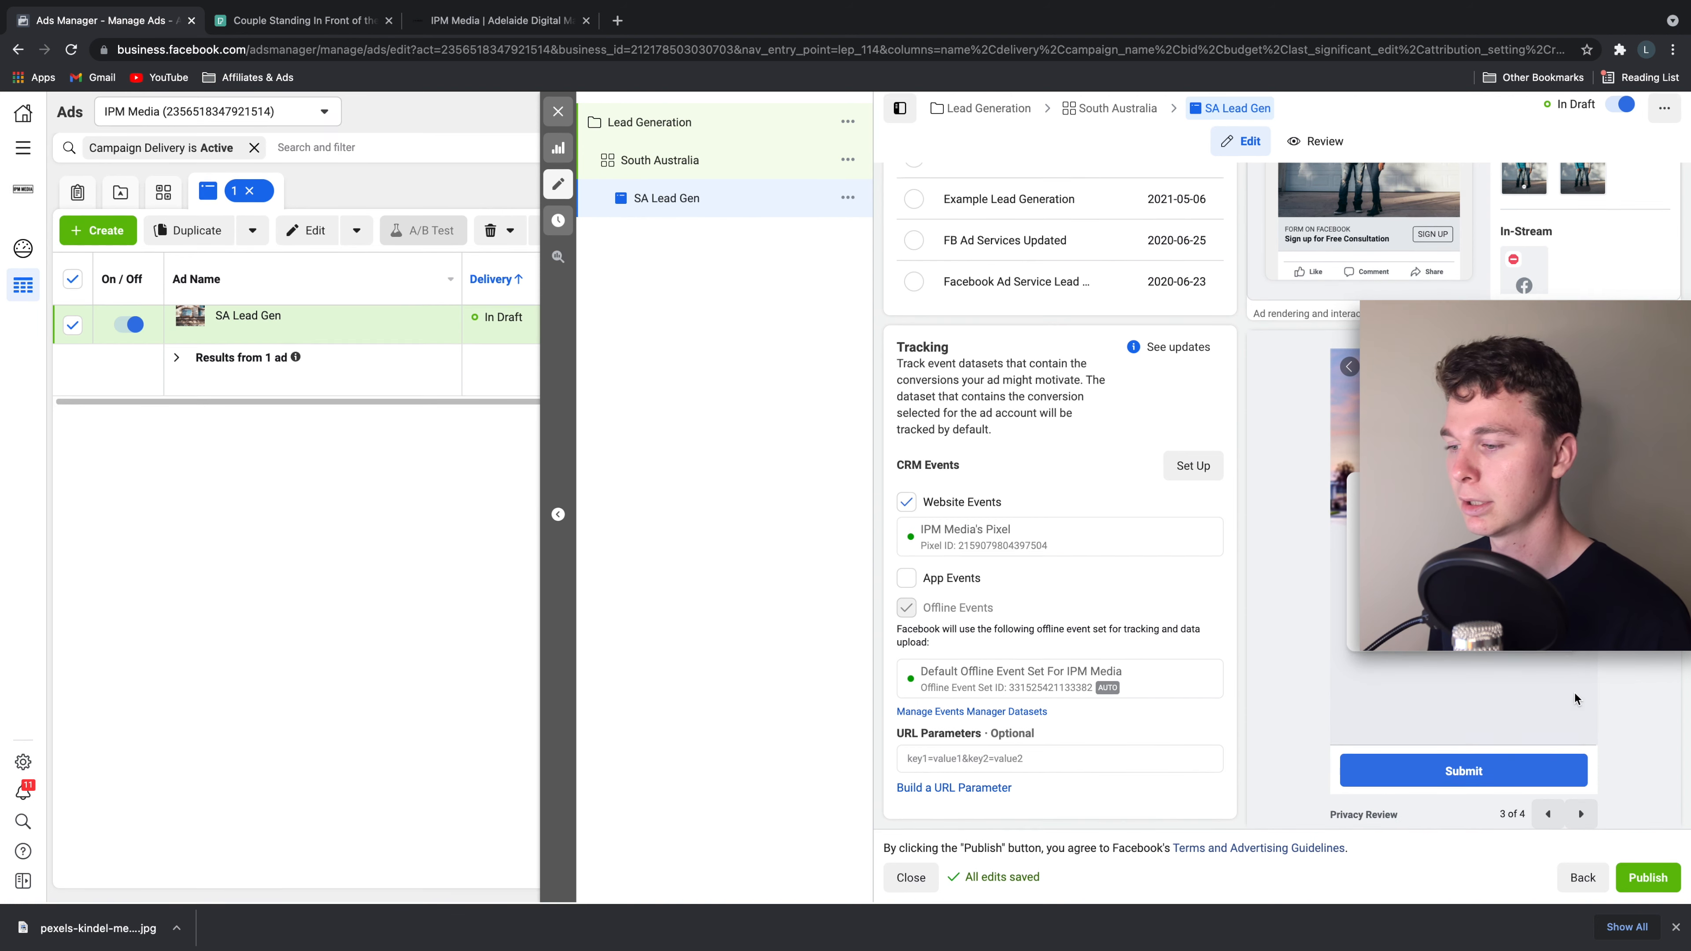
click(1581, 815)
- Start a new instant form named "Real estate lead gen", trying the Higher Intent form type before returning to More Volume
scroll(1058, 467, up, 5)
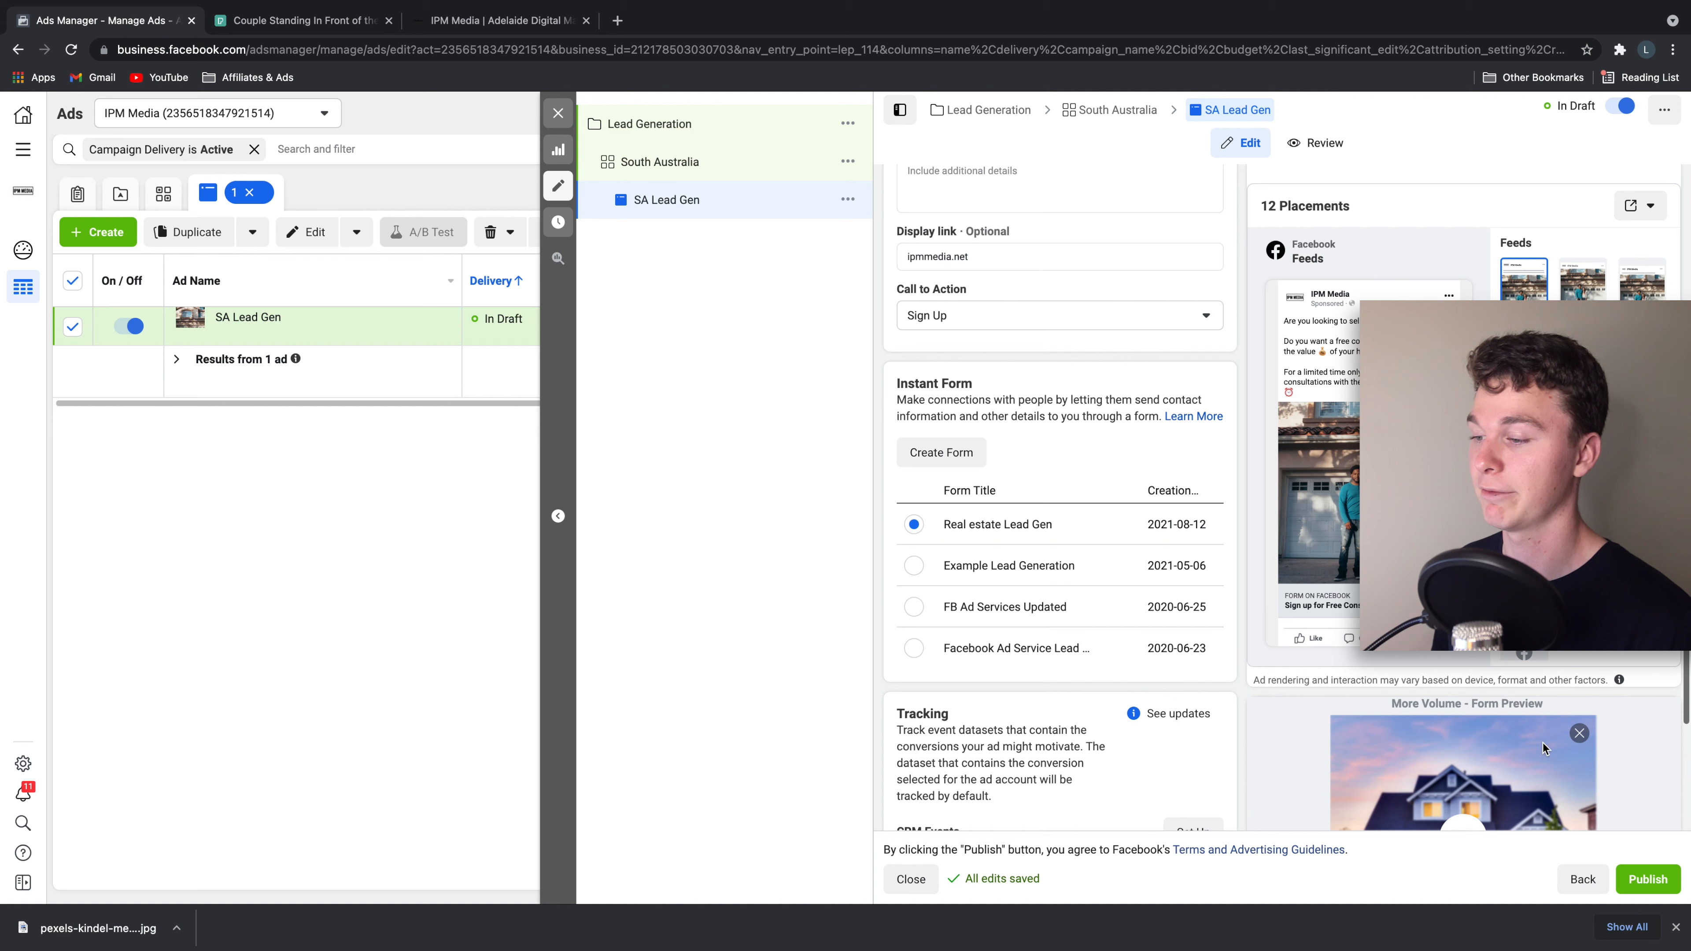
click(913, 451)
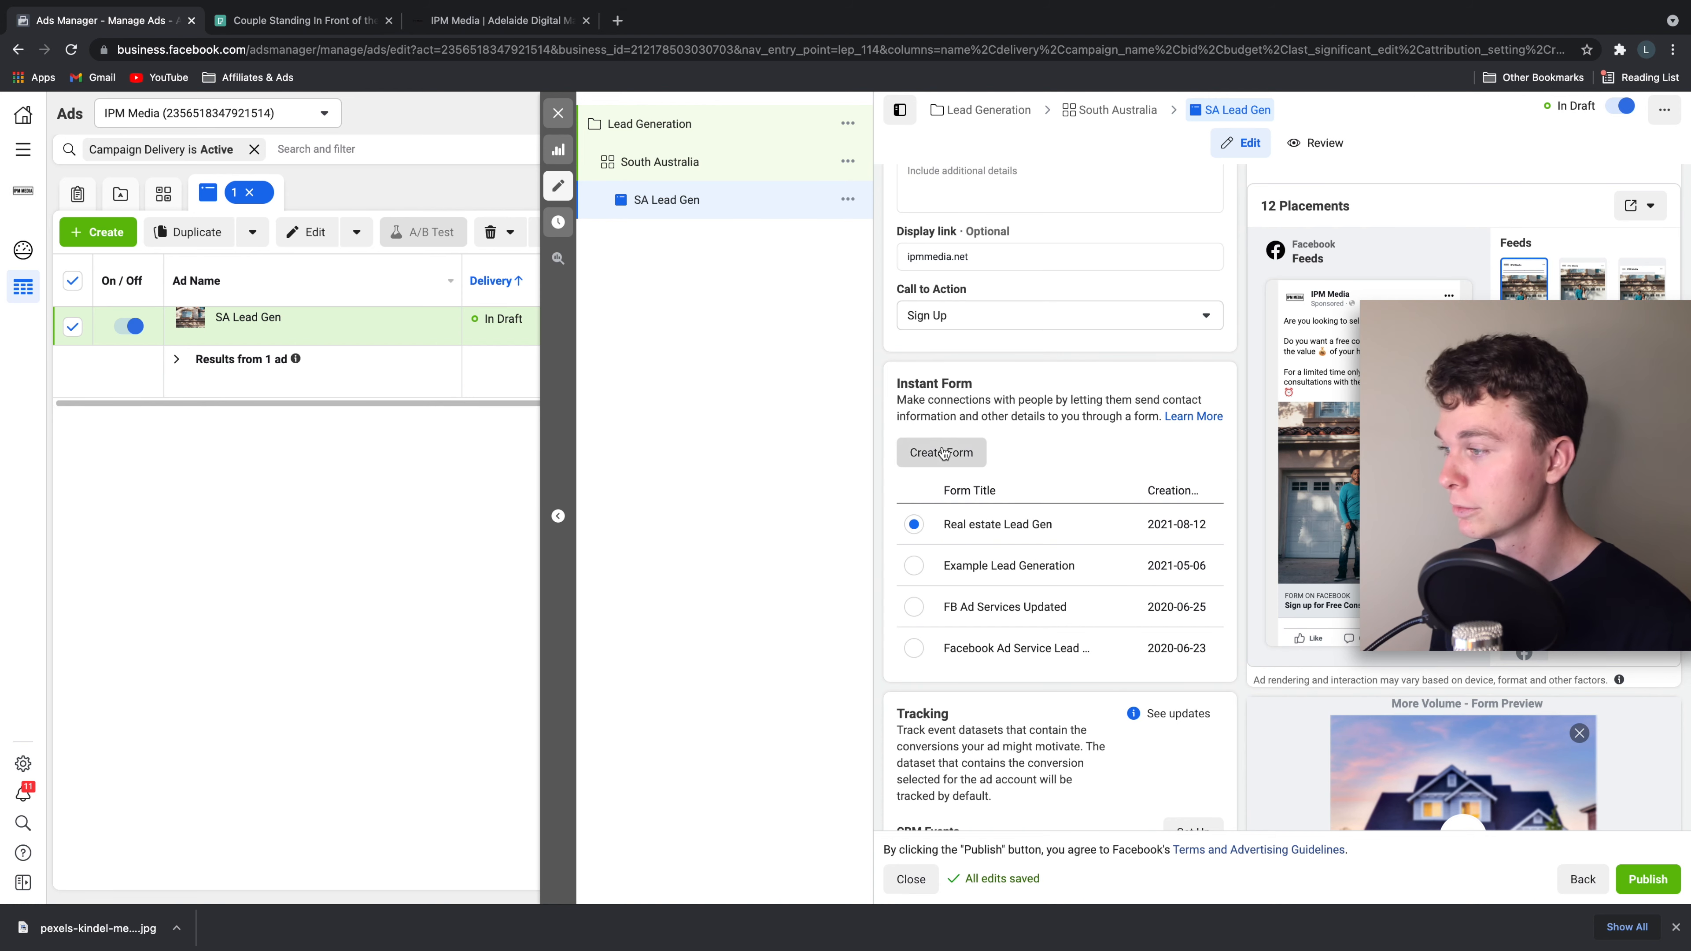
drag(676, 291, 434, 291)
text(Real )
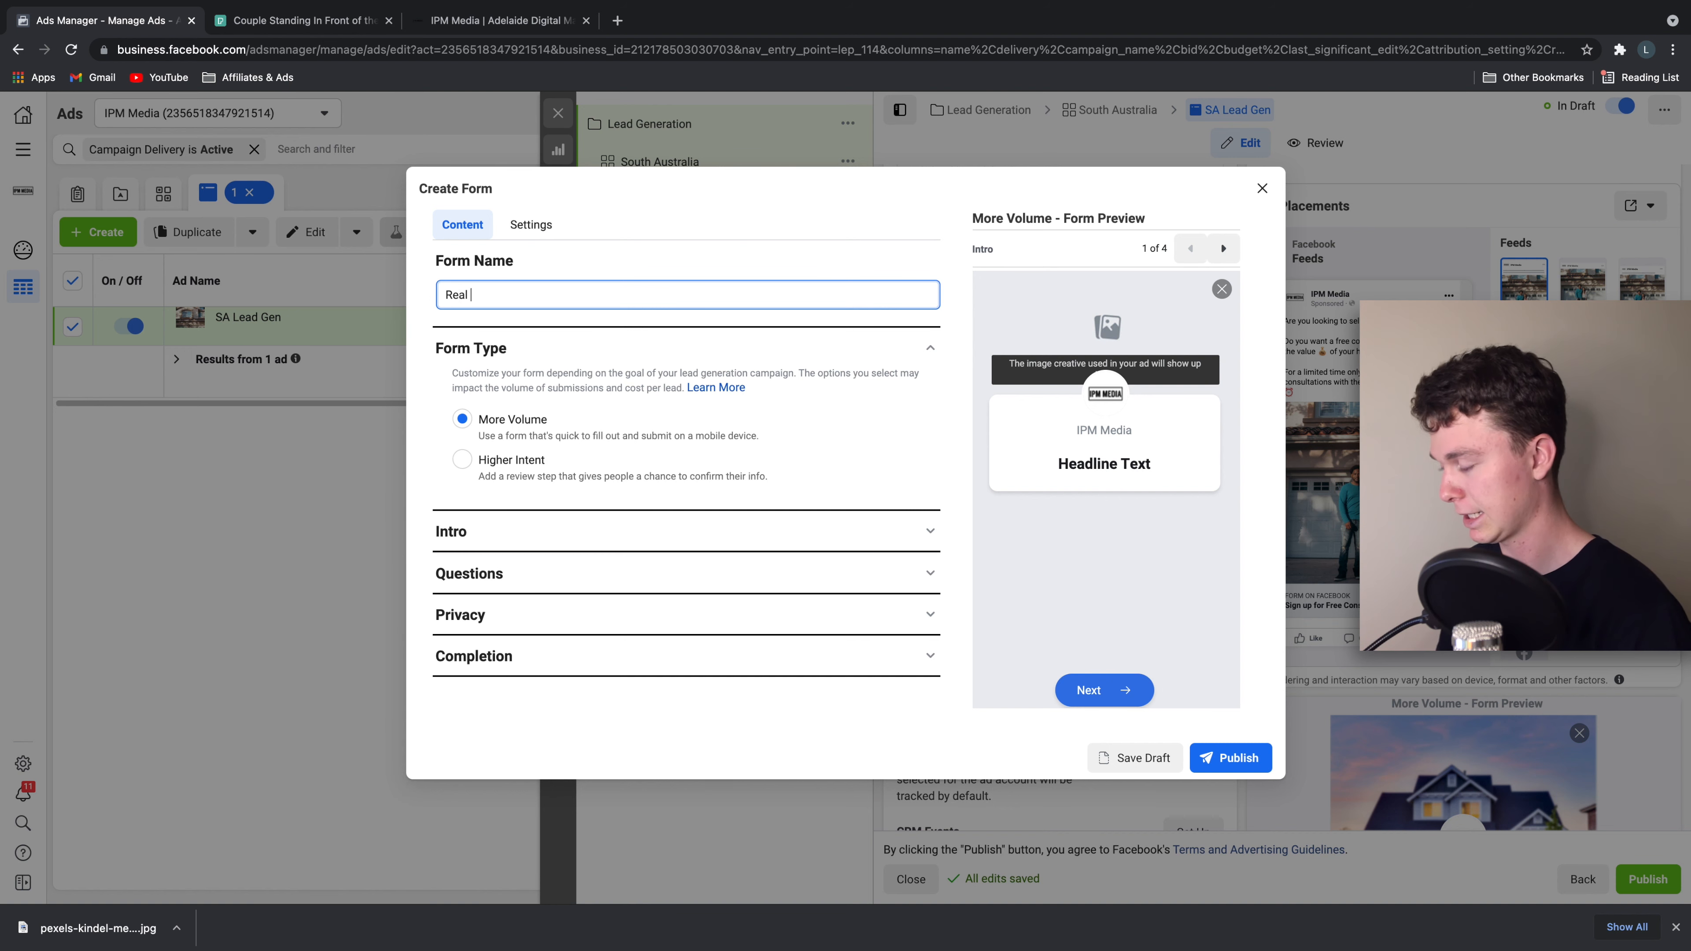
text(estat)
key(BackSpace)
text(ate lead gen)
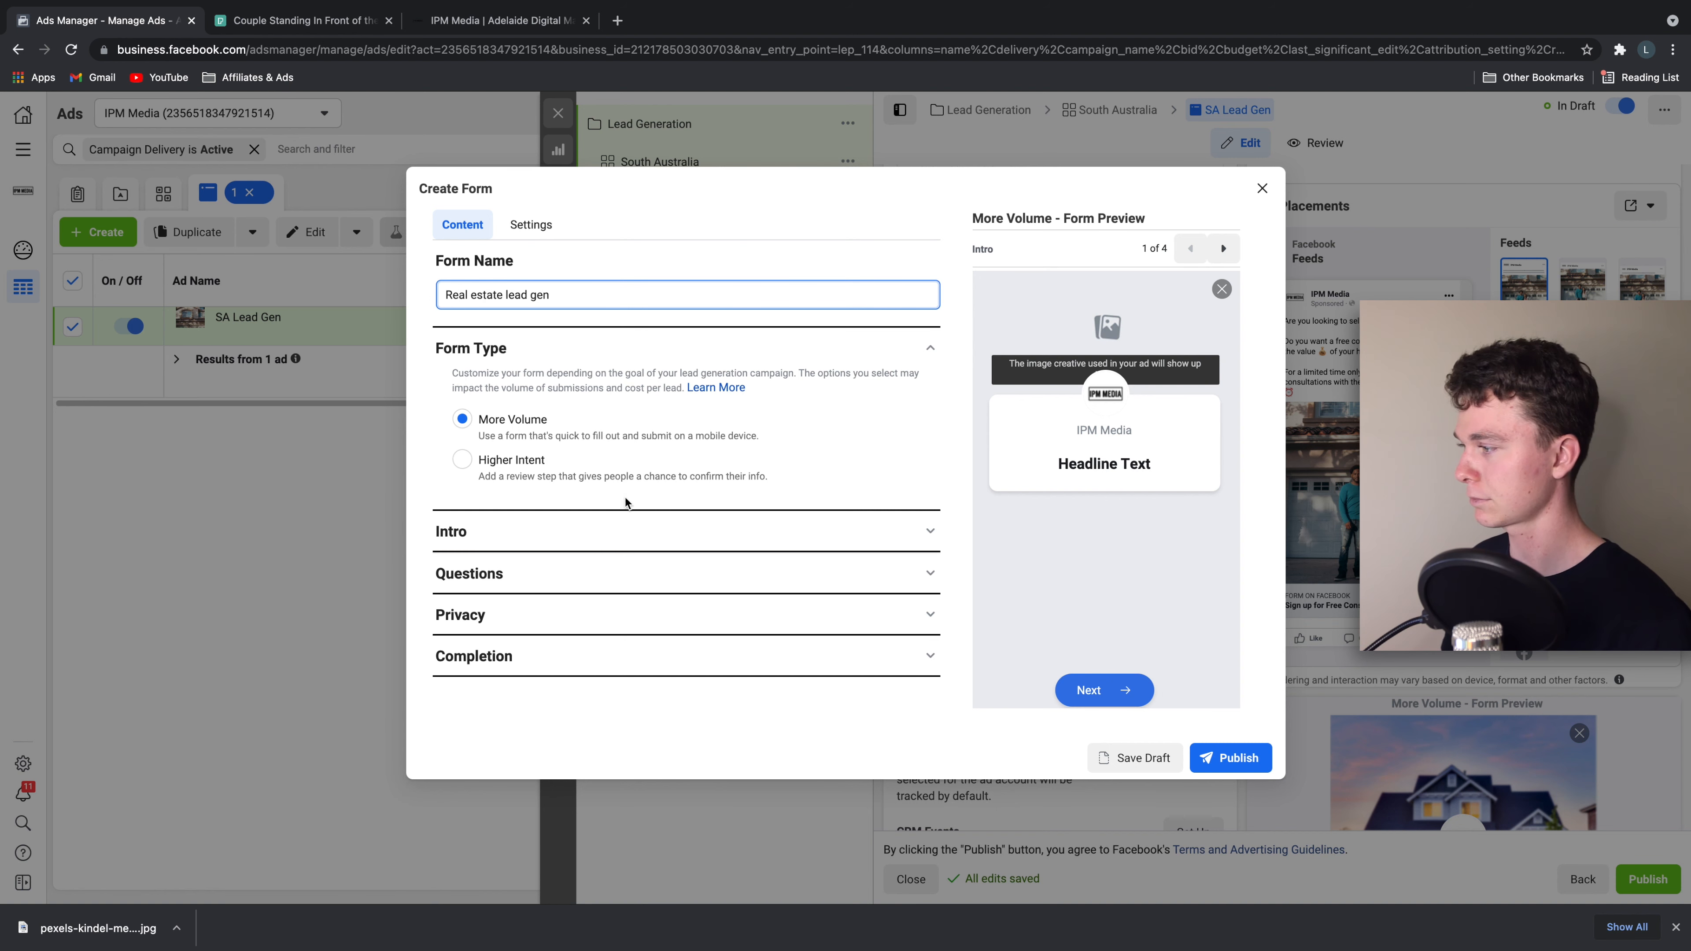
click(483, 460)
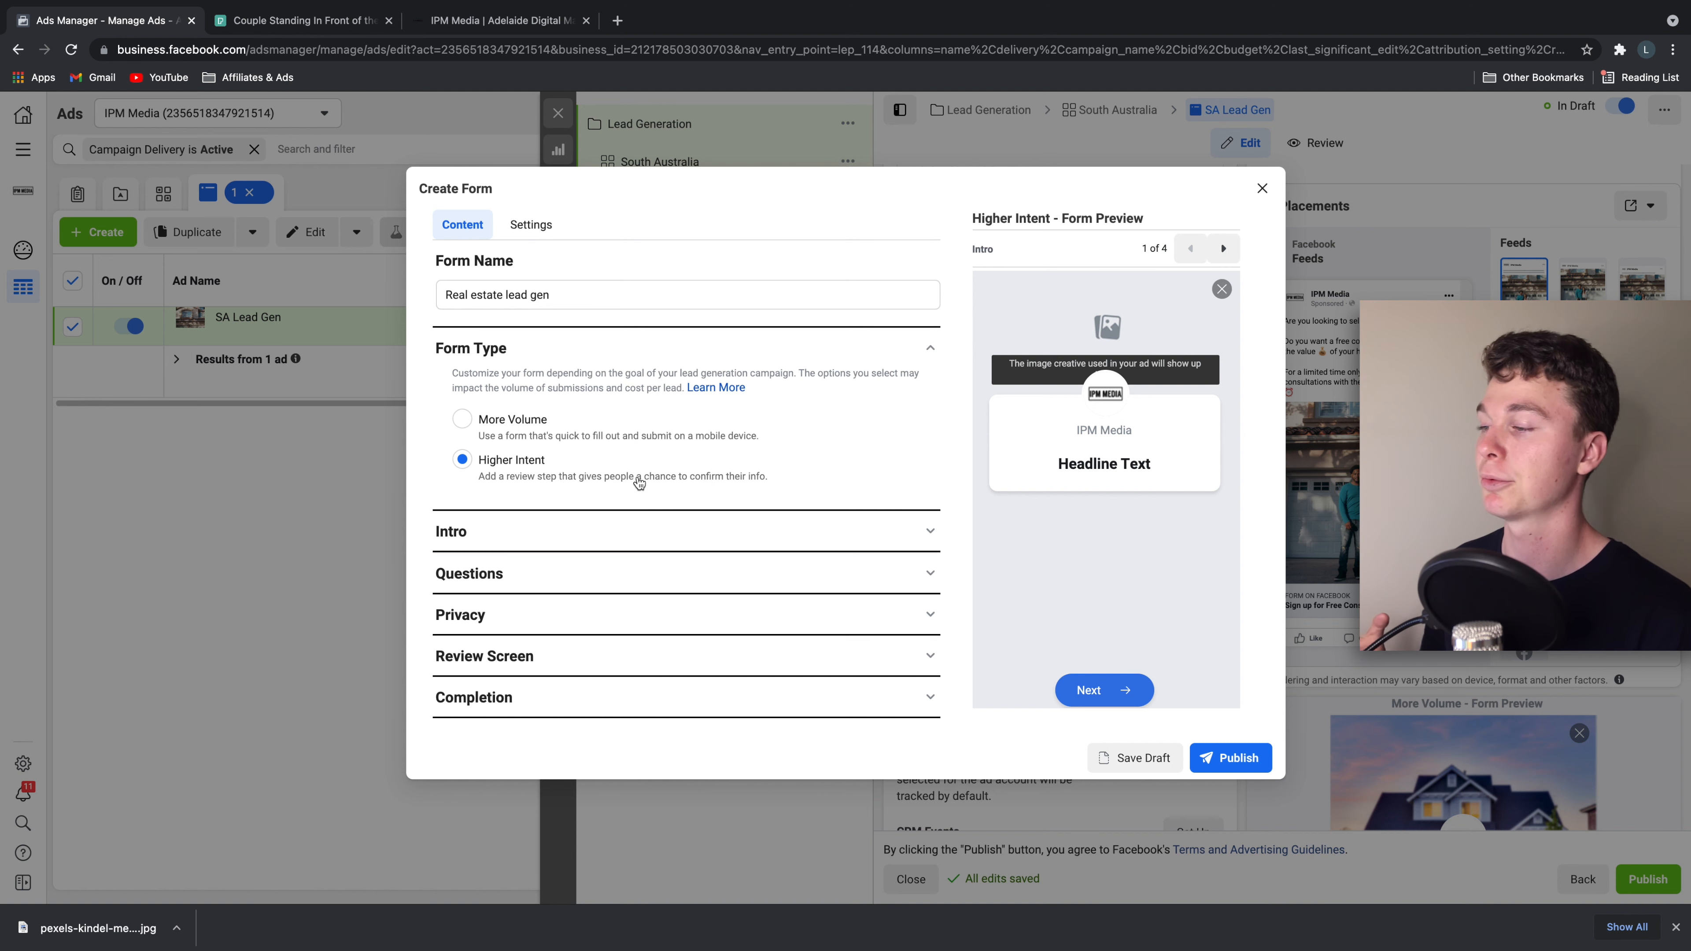
click(559, 436)
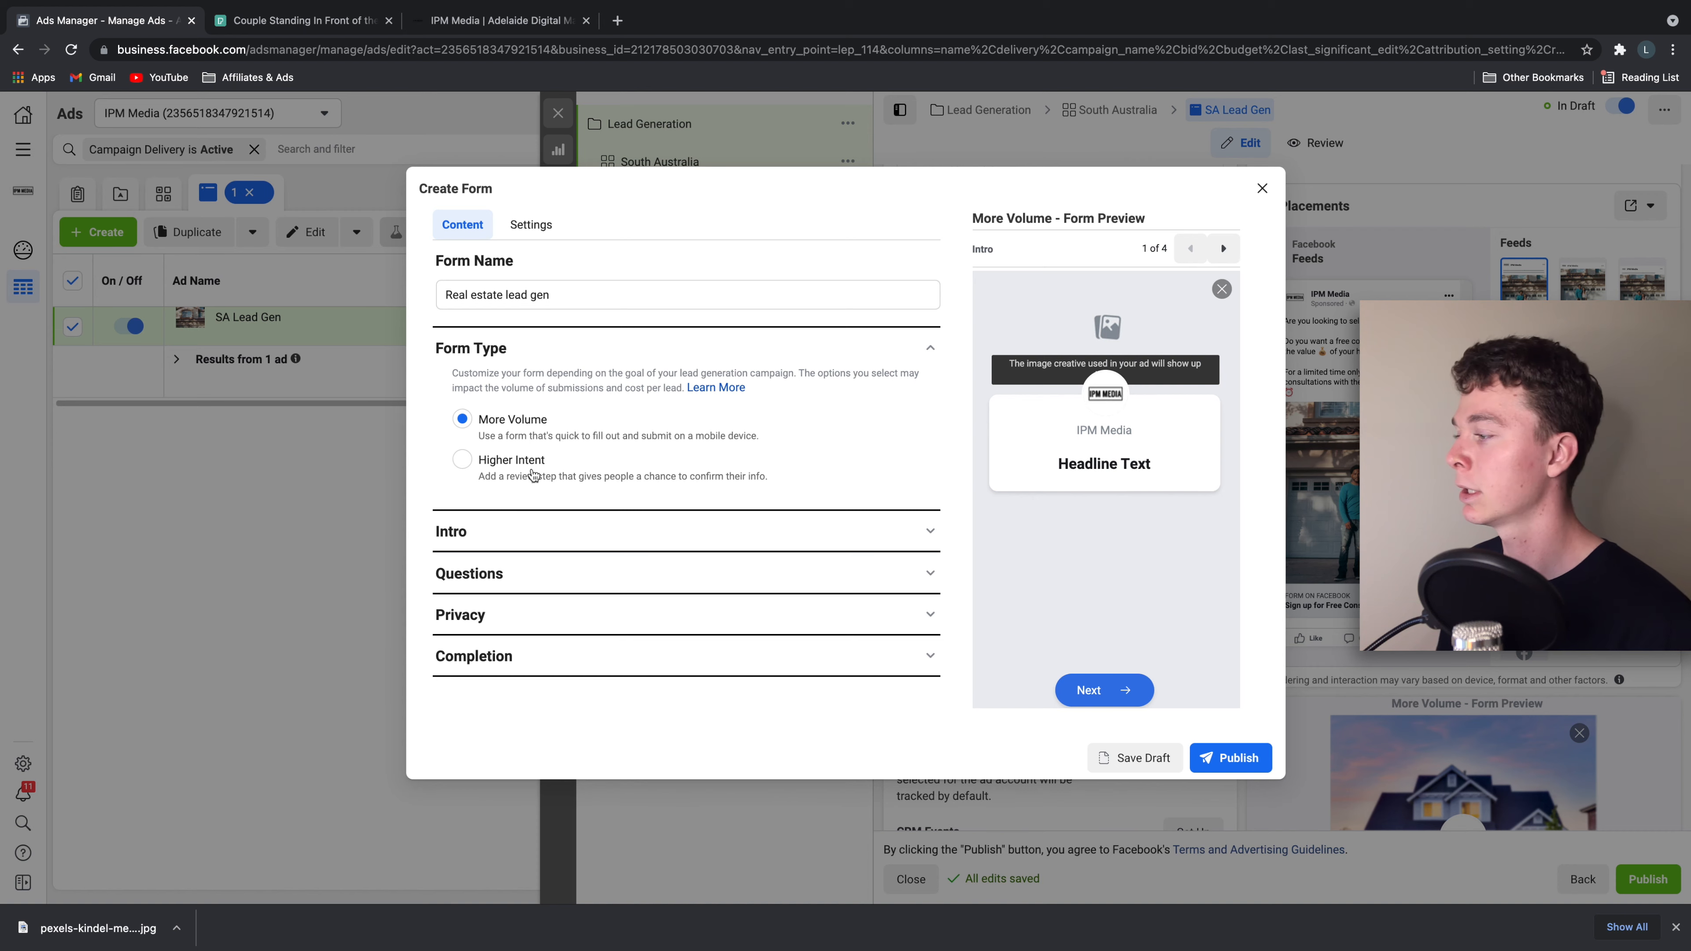
- Examine the new form's intro options for the background image and the greeting's headline and description
click(551, 533)
scroll(655, 513, down, 1)
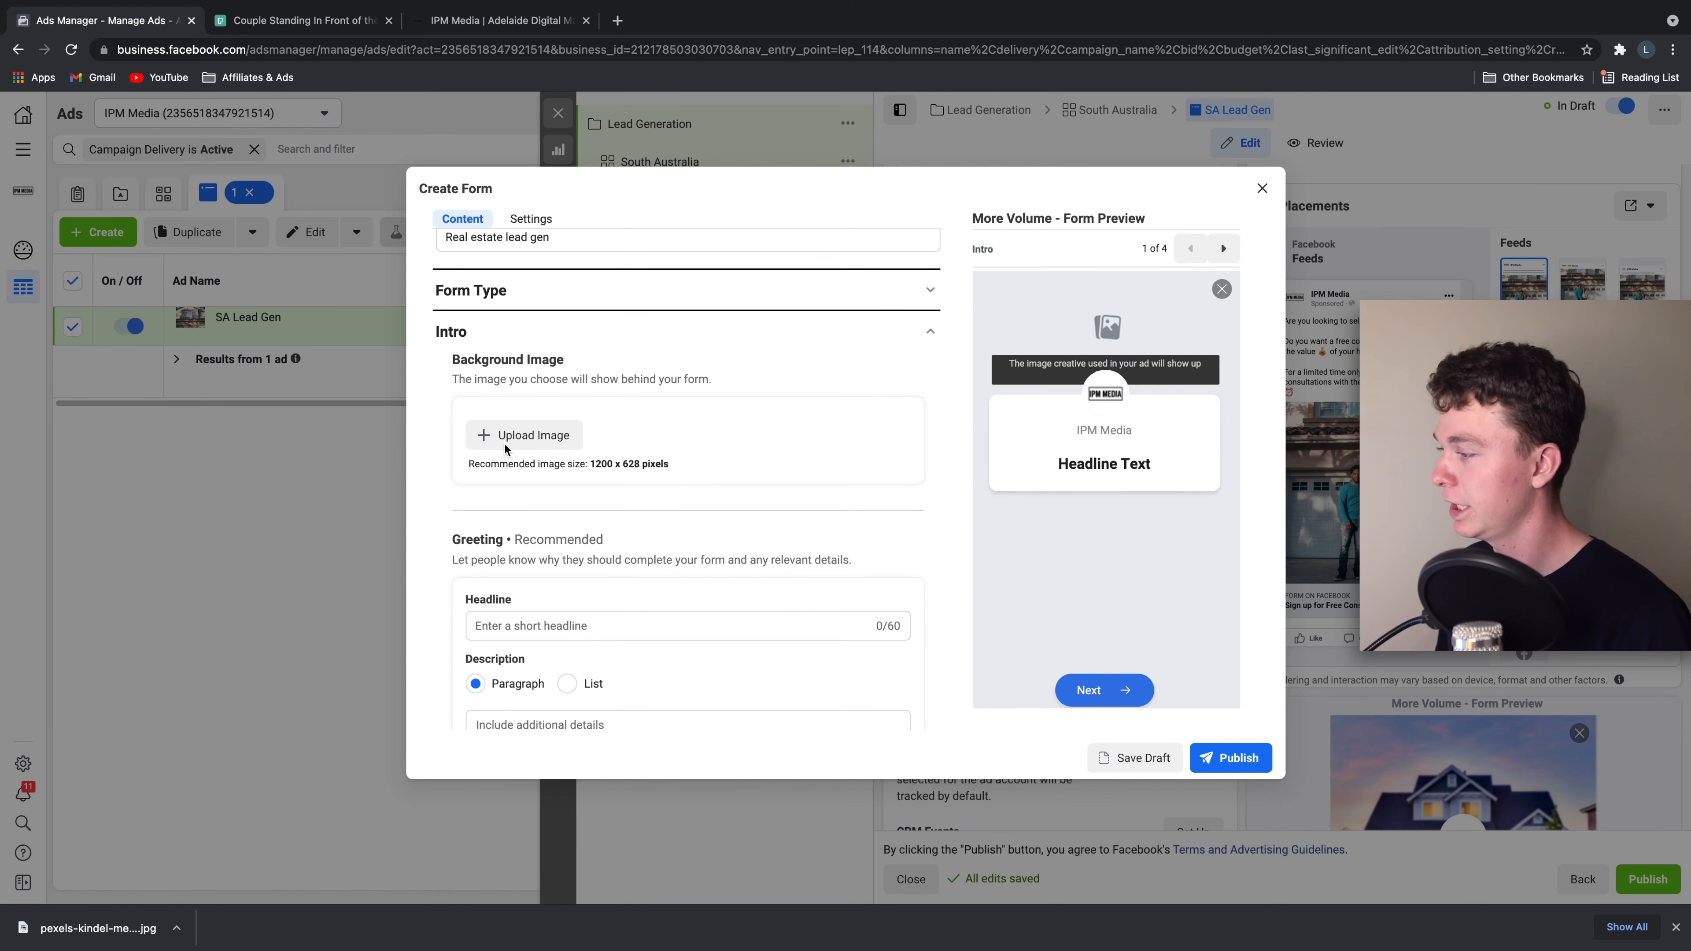
scroll(525, 436, down, 3)
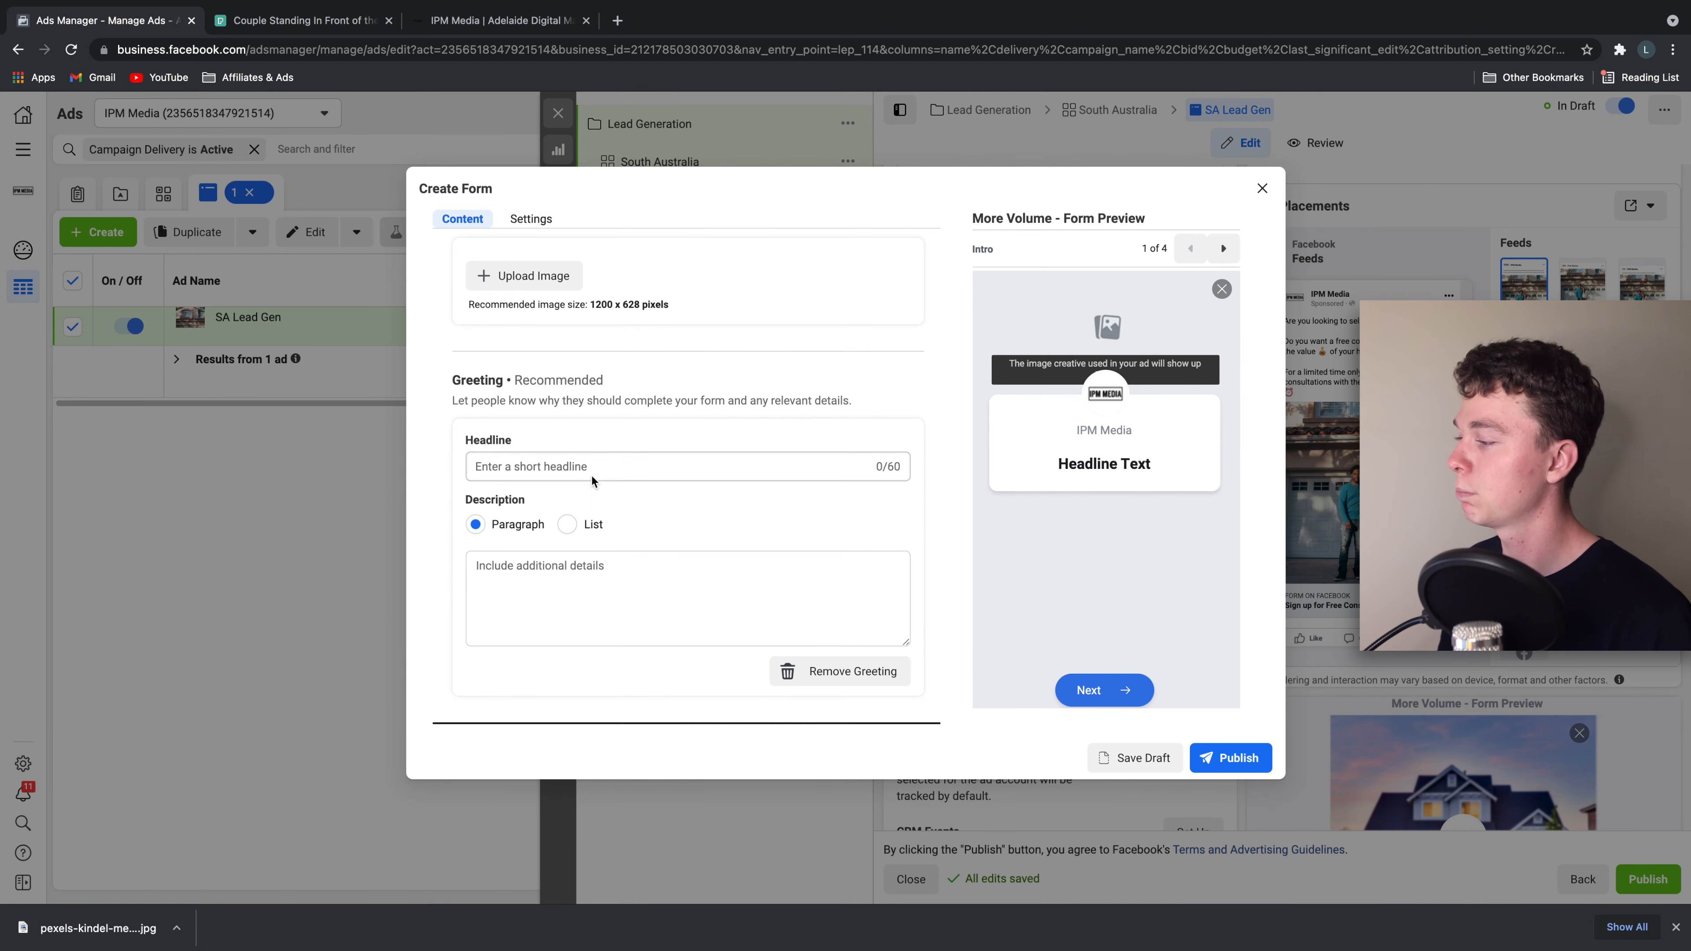
click(649, 608)
scroll(611, 591, down, 2)
- Examine the form's custom and prefill questions, including the demographic, work, national ID and contact field categories that can be added
click(662, 626)
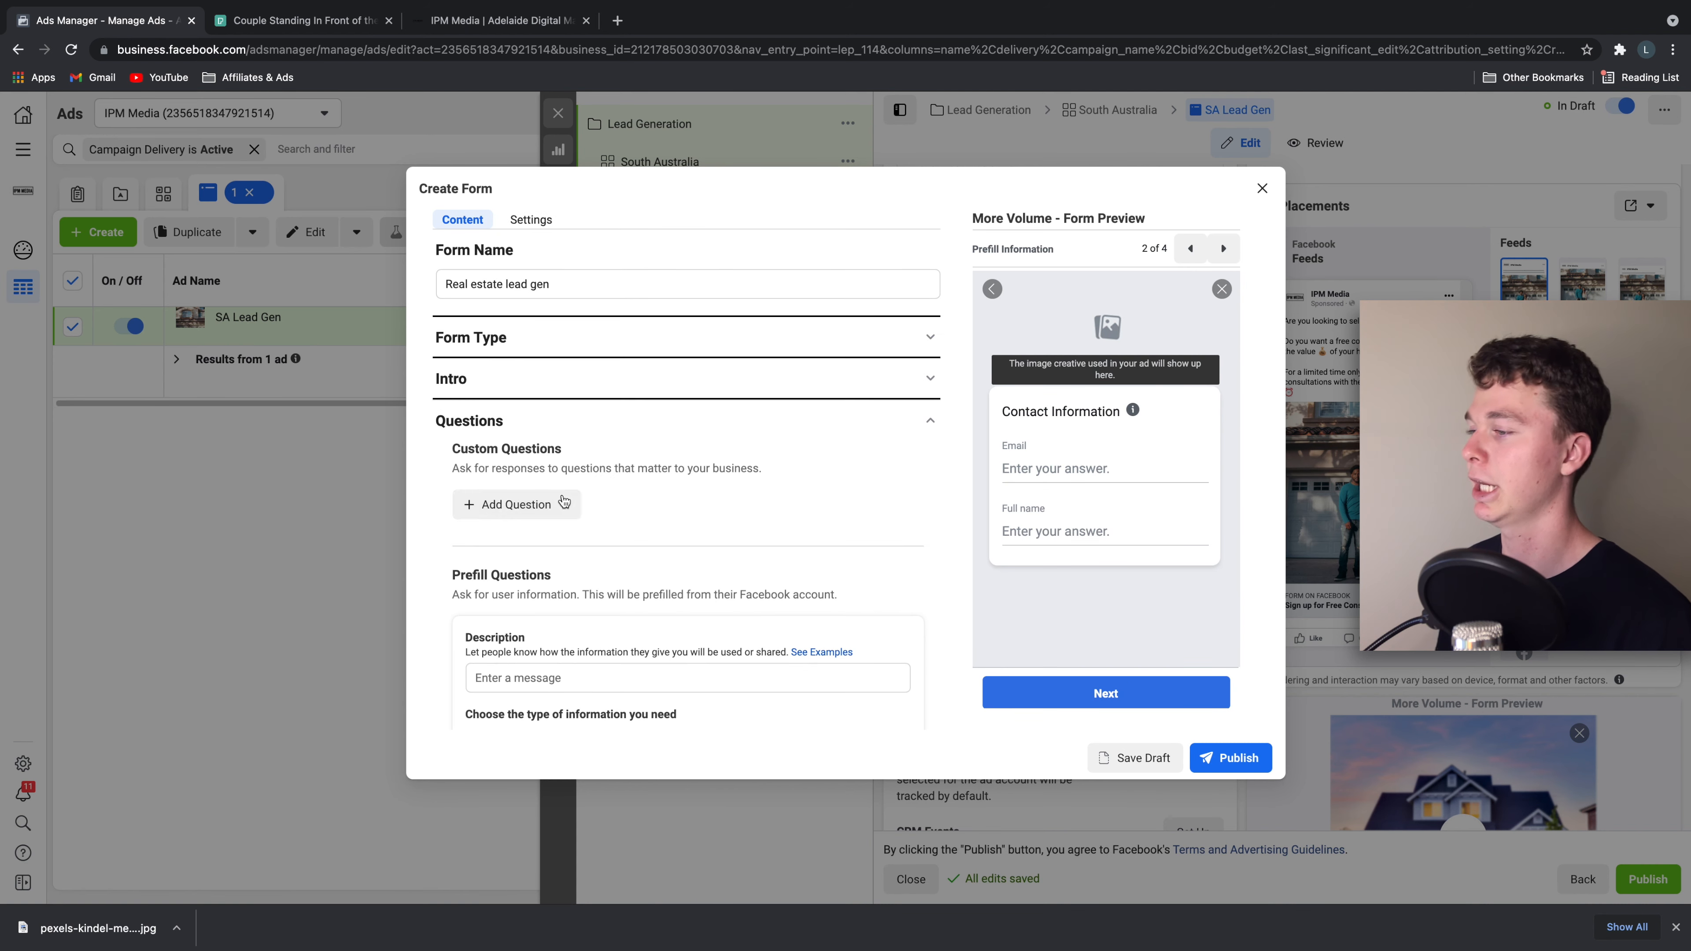
scroll(564, 500, down, 4)
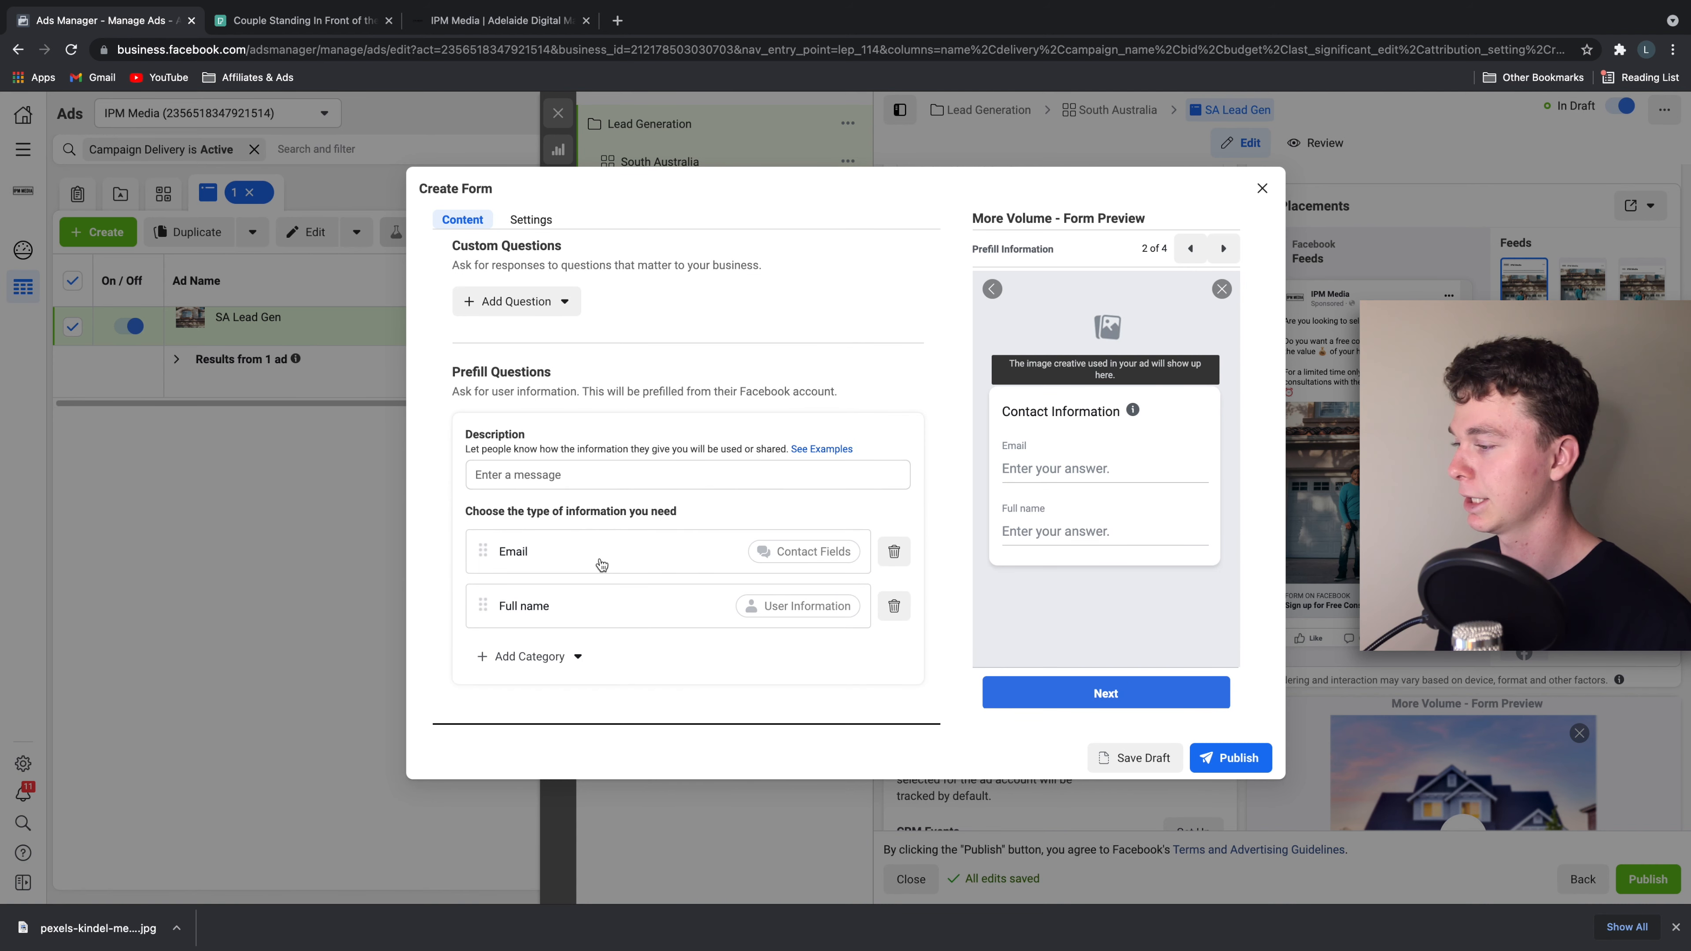
click(526, 656)
mouse_move(562, 750)
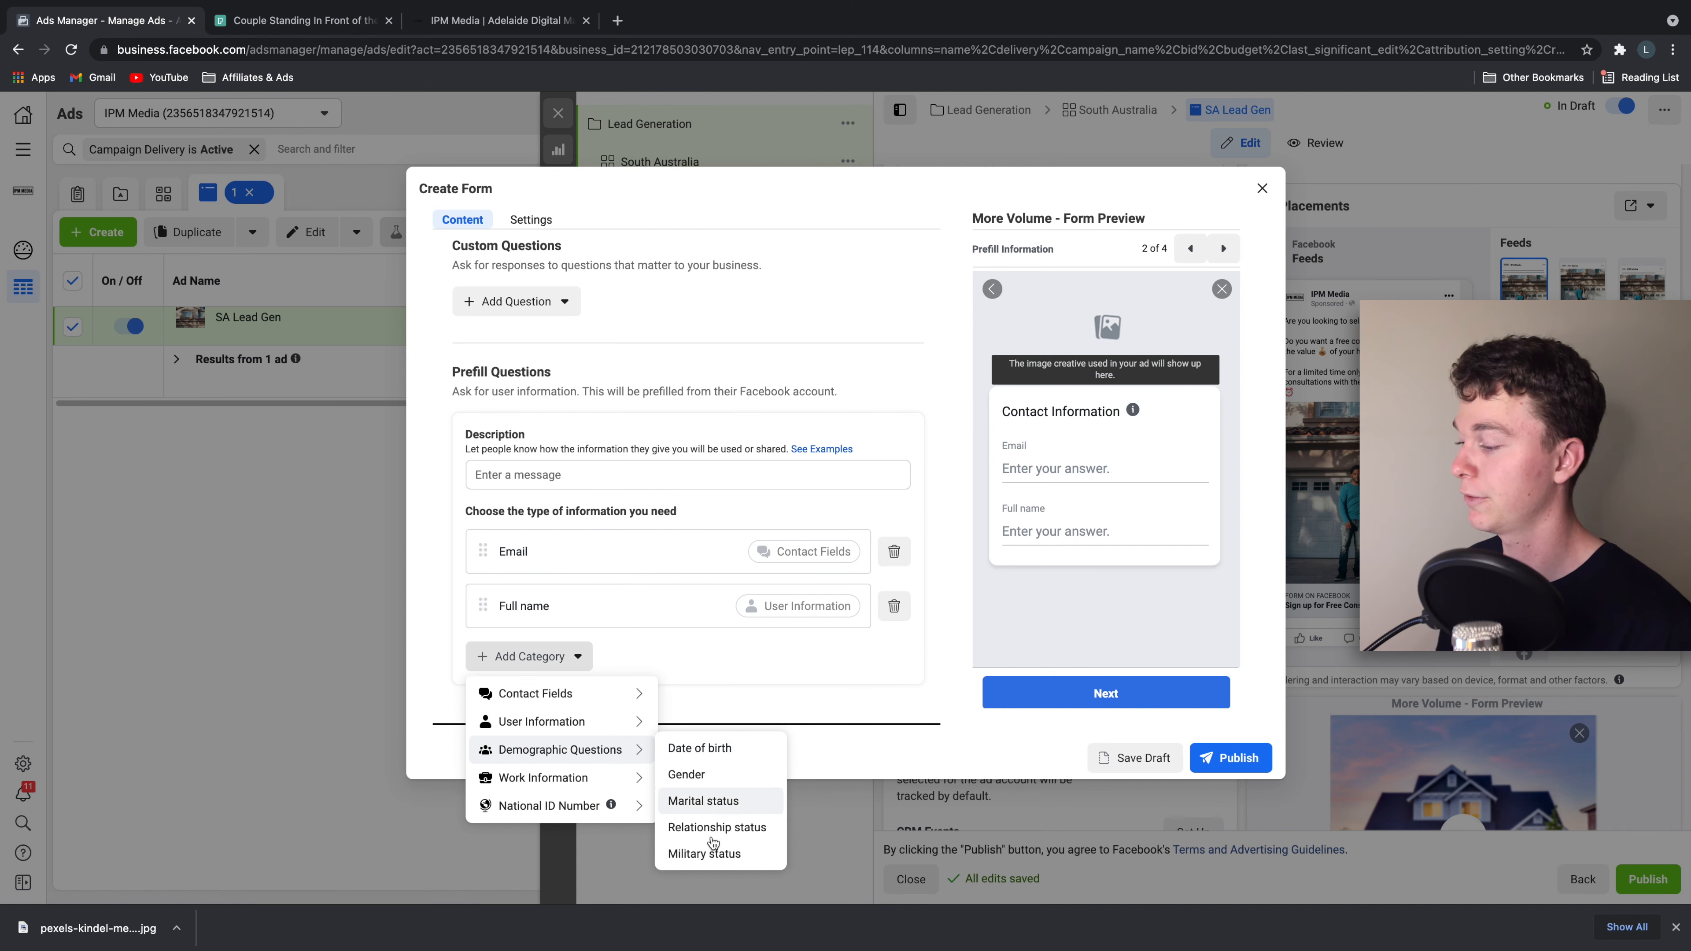
mouse_move(598, 780)
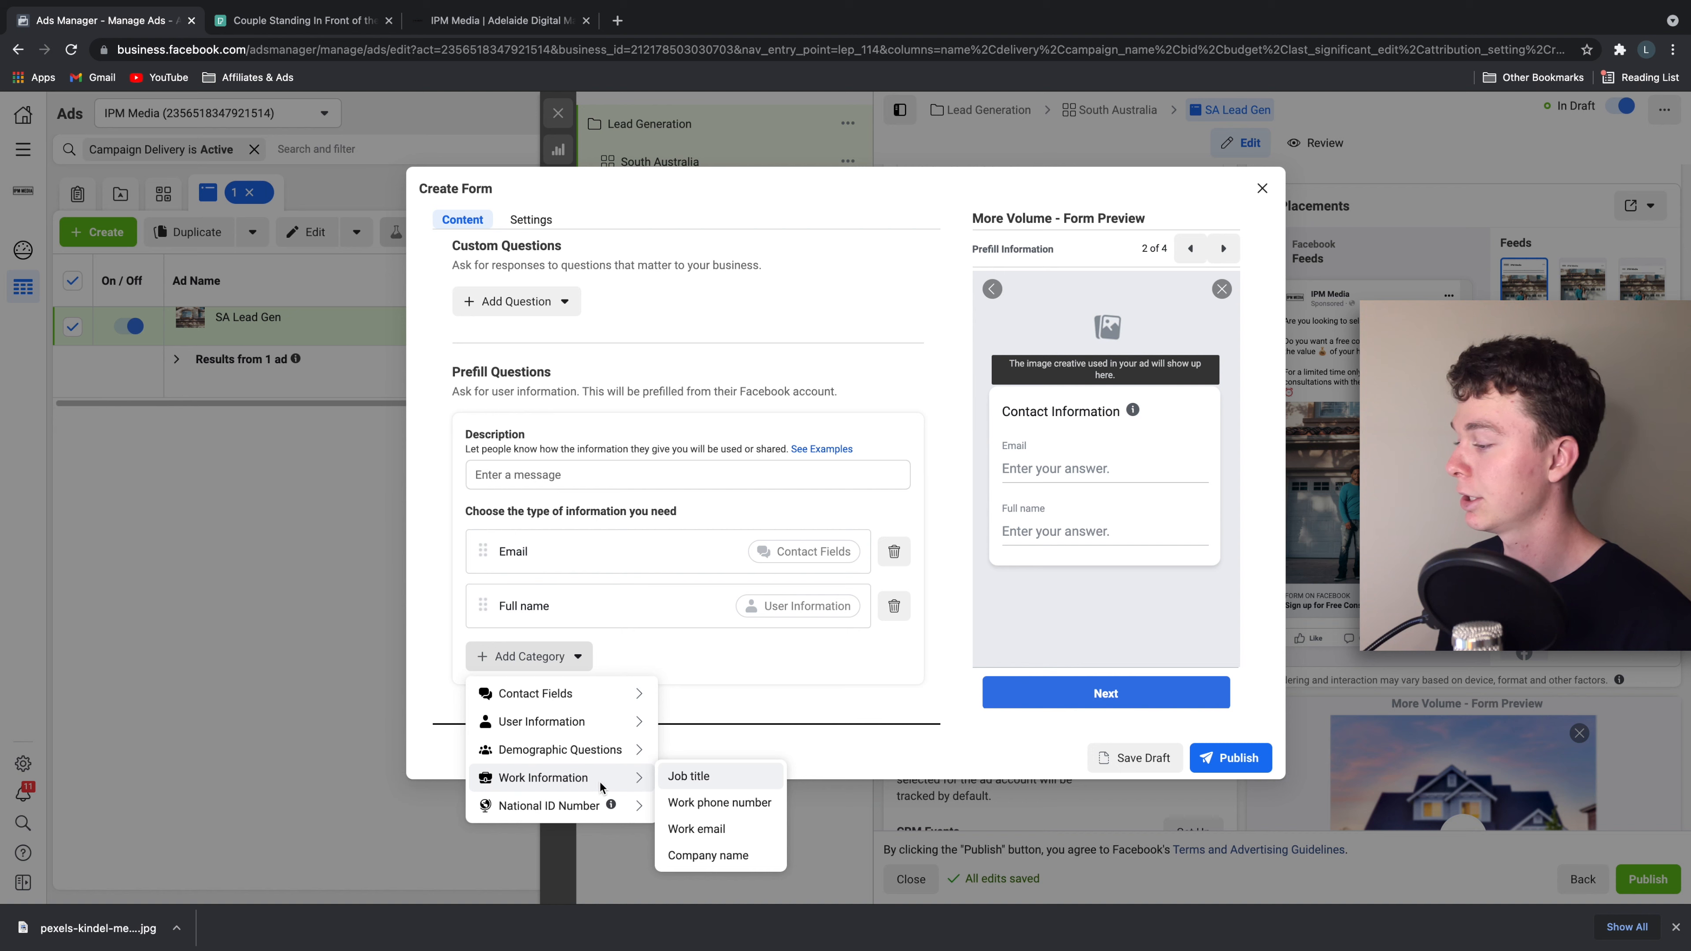
mouse_move(589, 813)
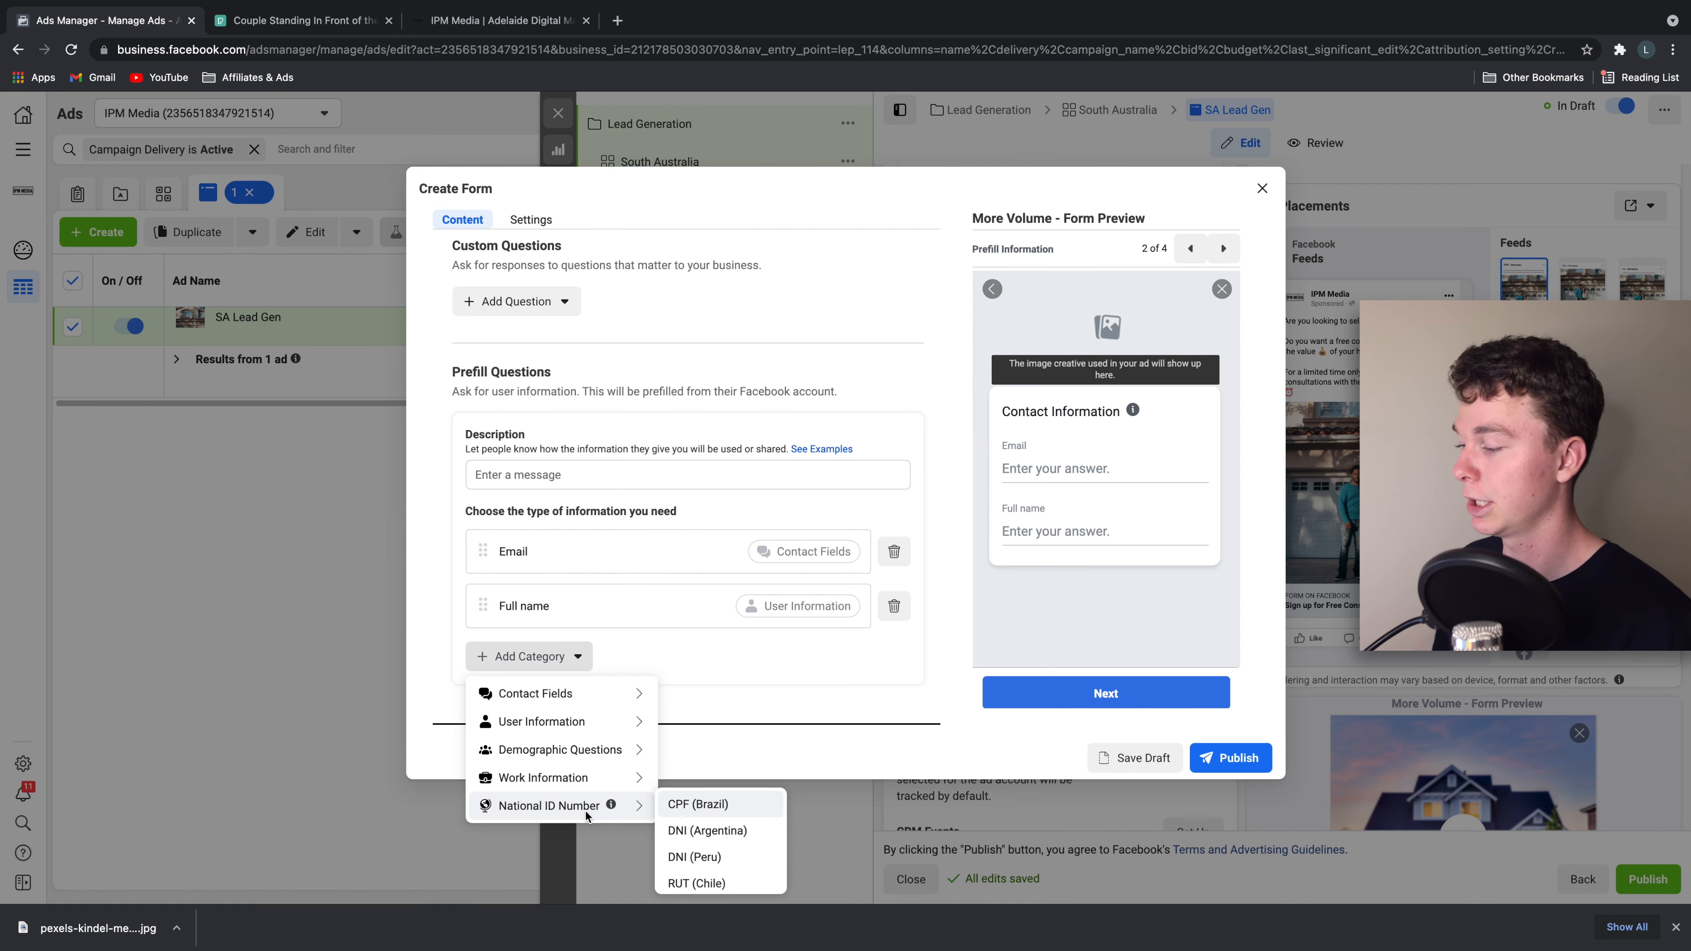
scroll(692, 820, down, 2)
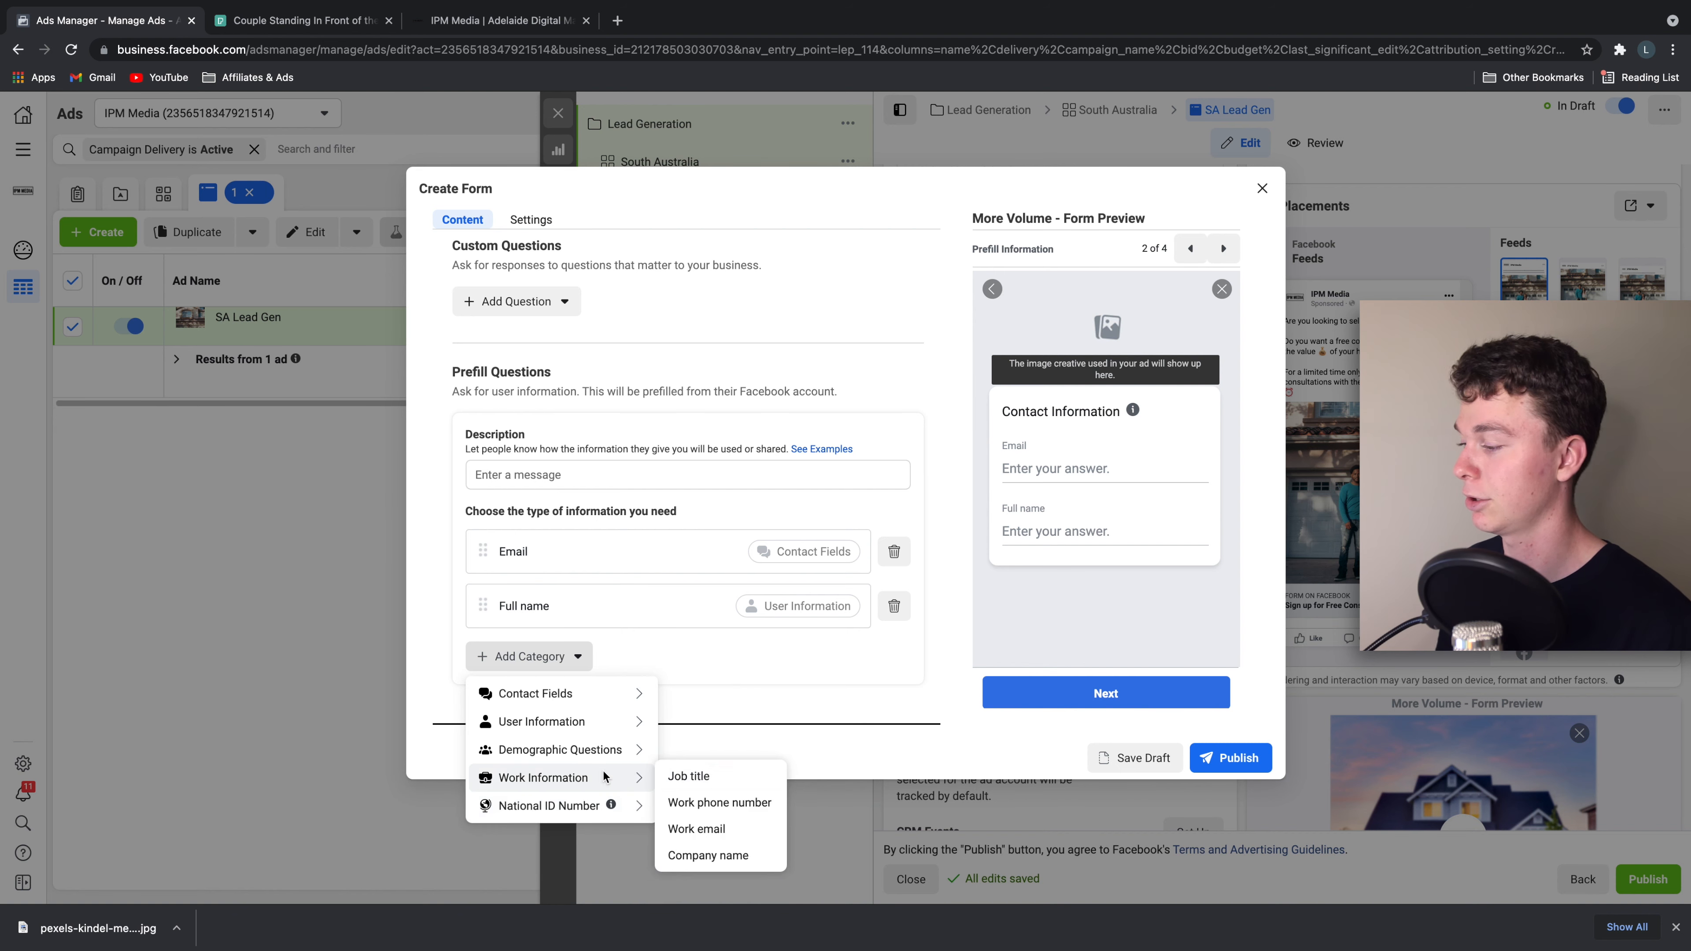
mouse_move(587, 690)
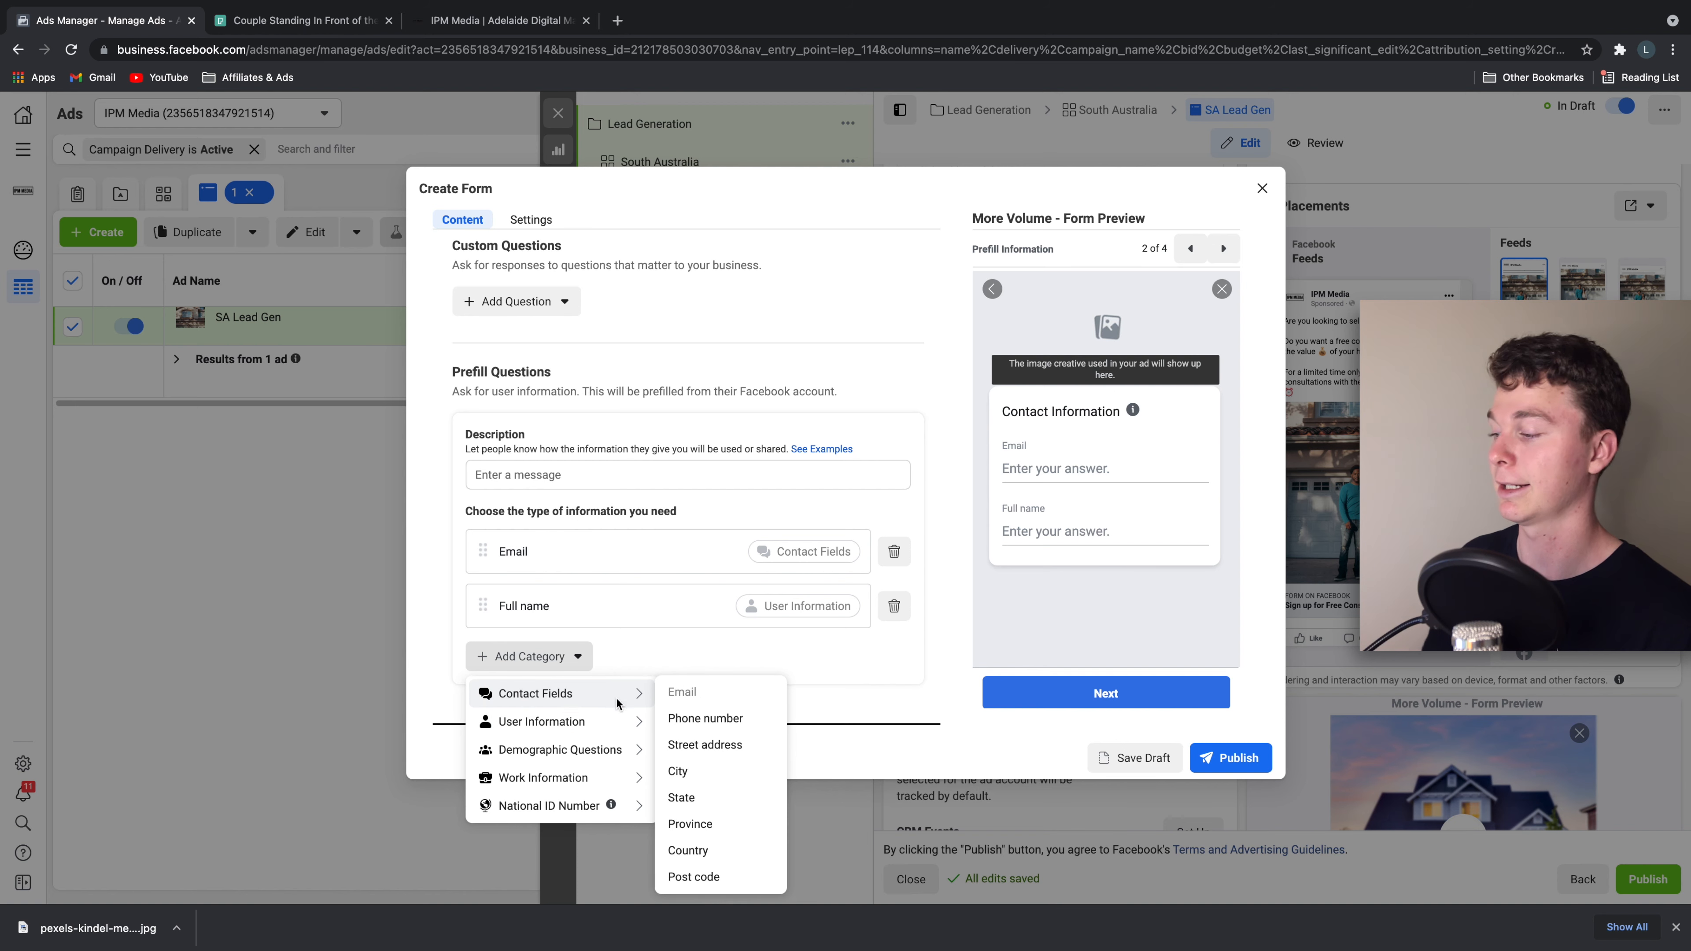
scroll(826, 669, down, 2)
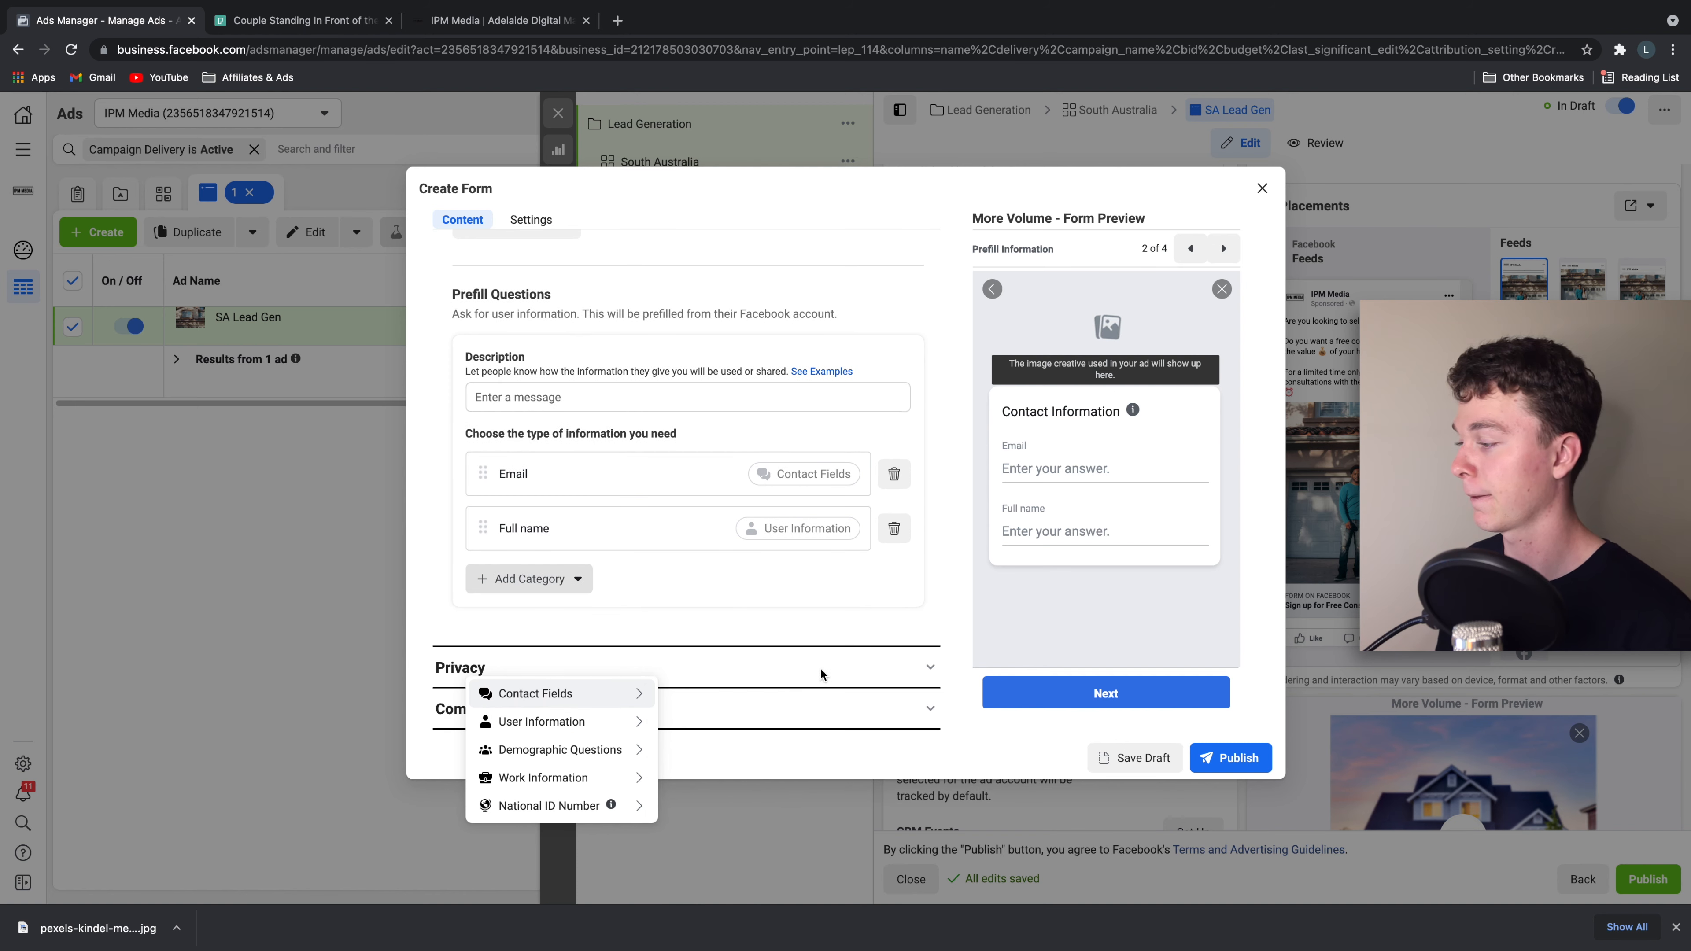
- Look over the new form's privacy policy, completion message and form configuration, and close the form without saving it
click(766, 667)
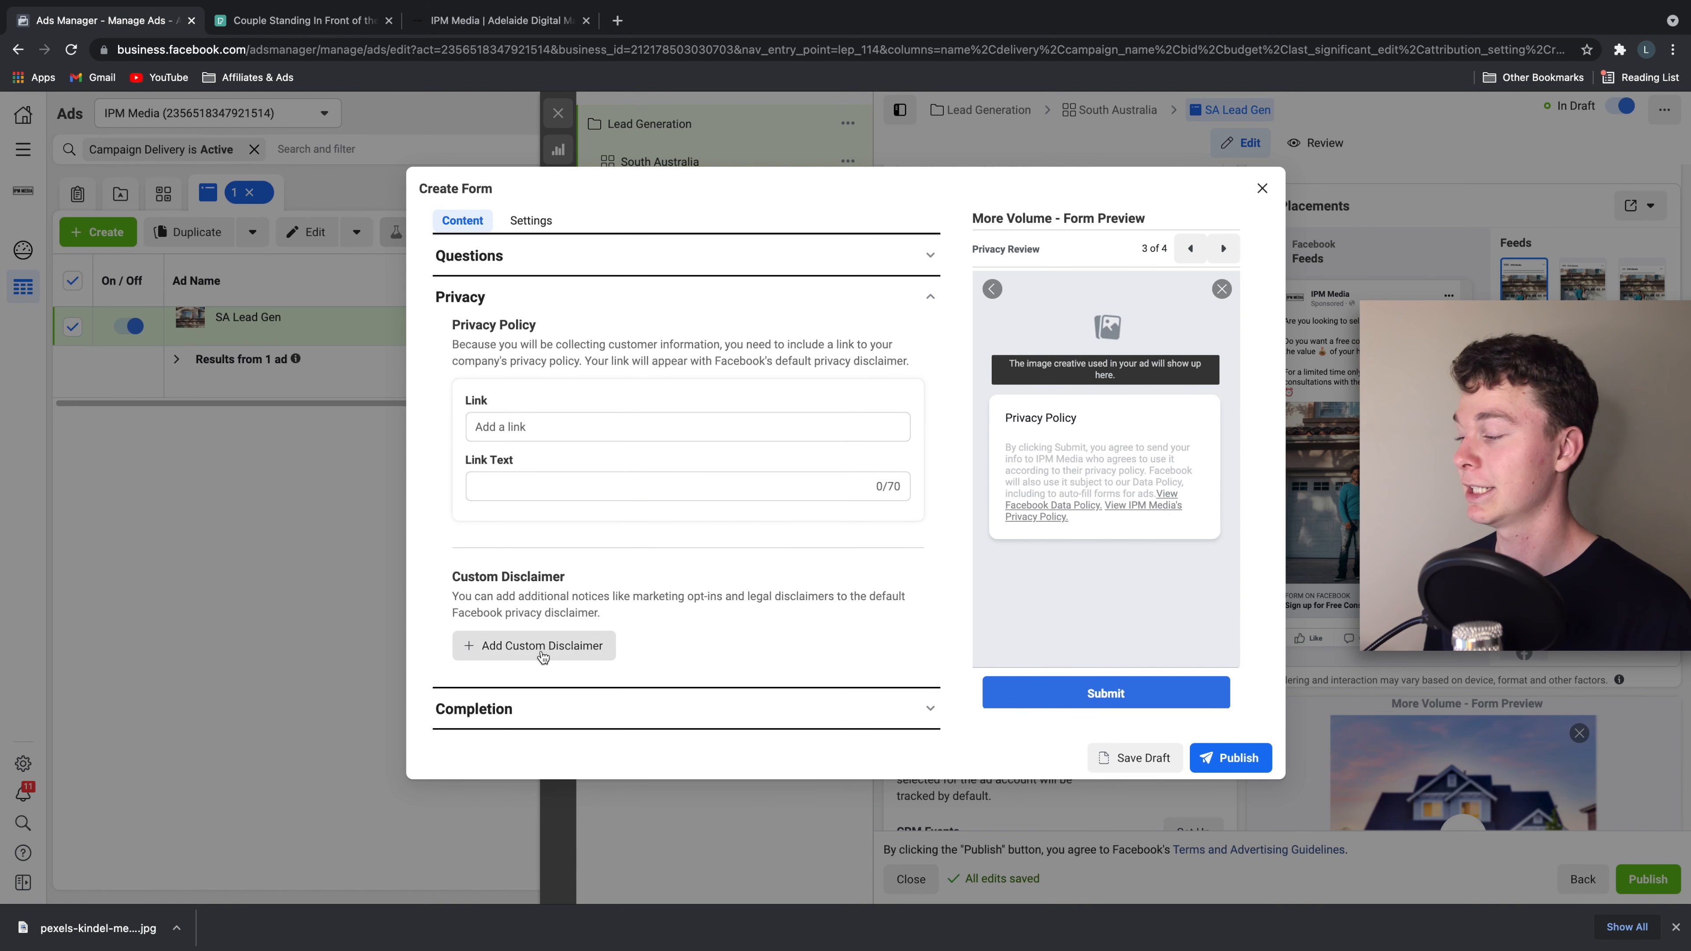
click(918, 708)
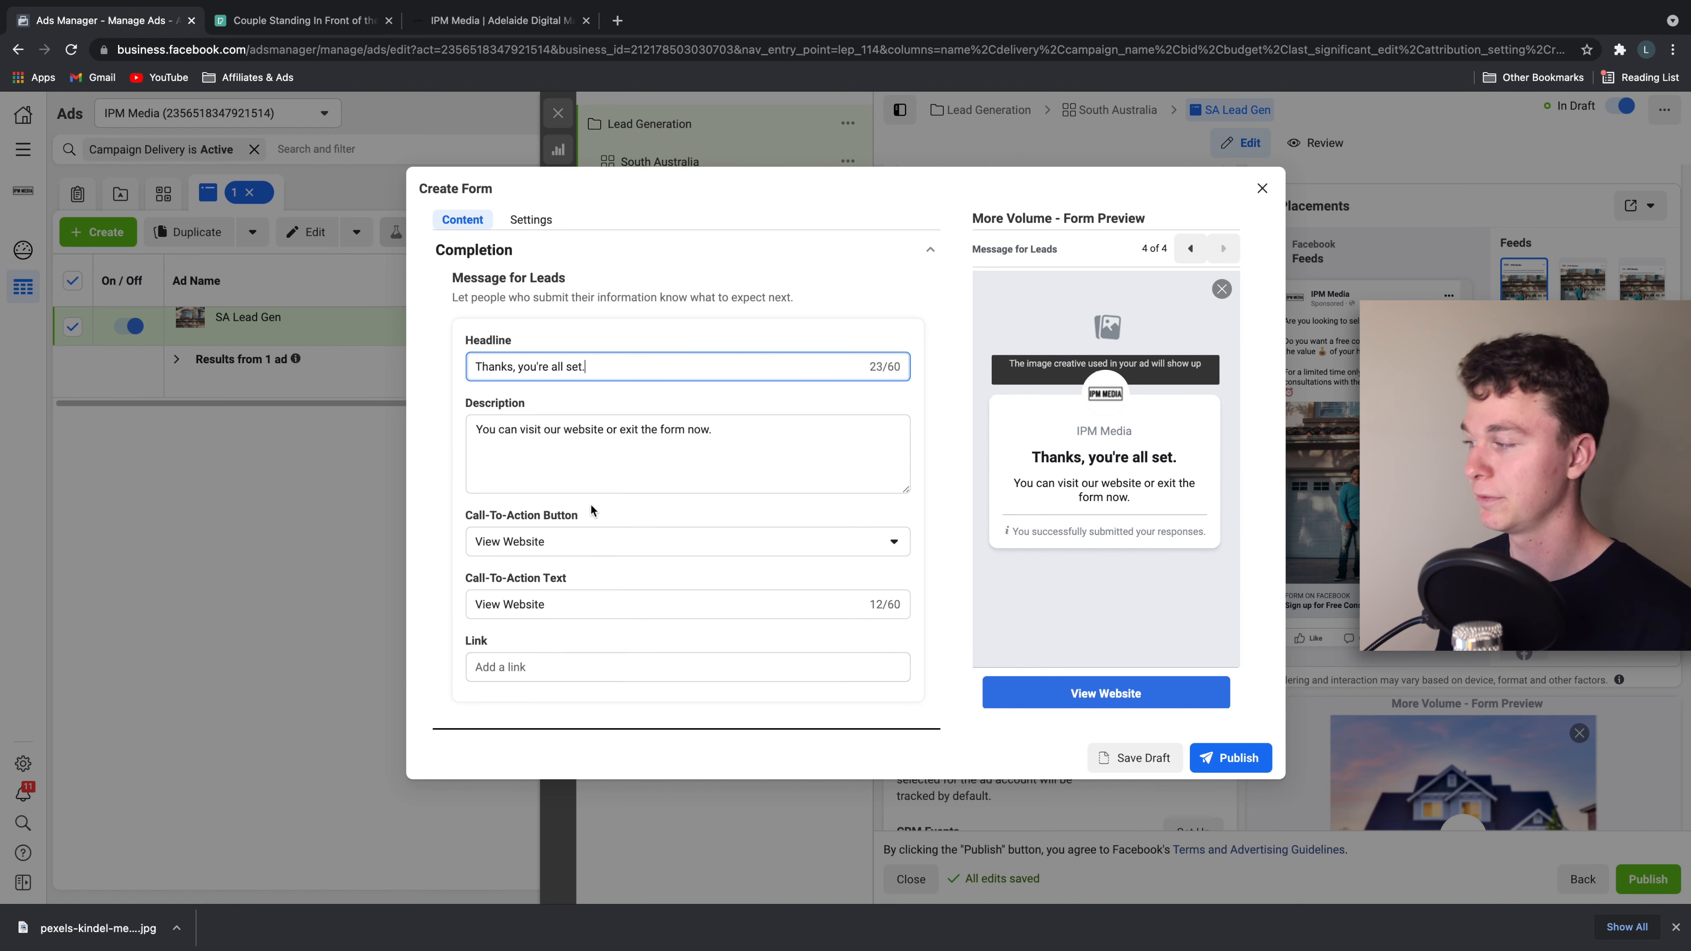
click(558, 220)
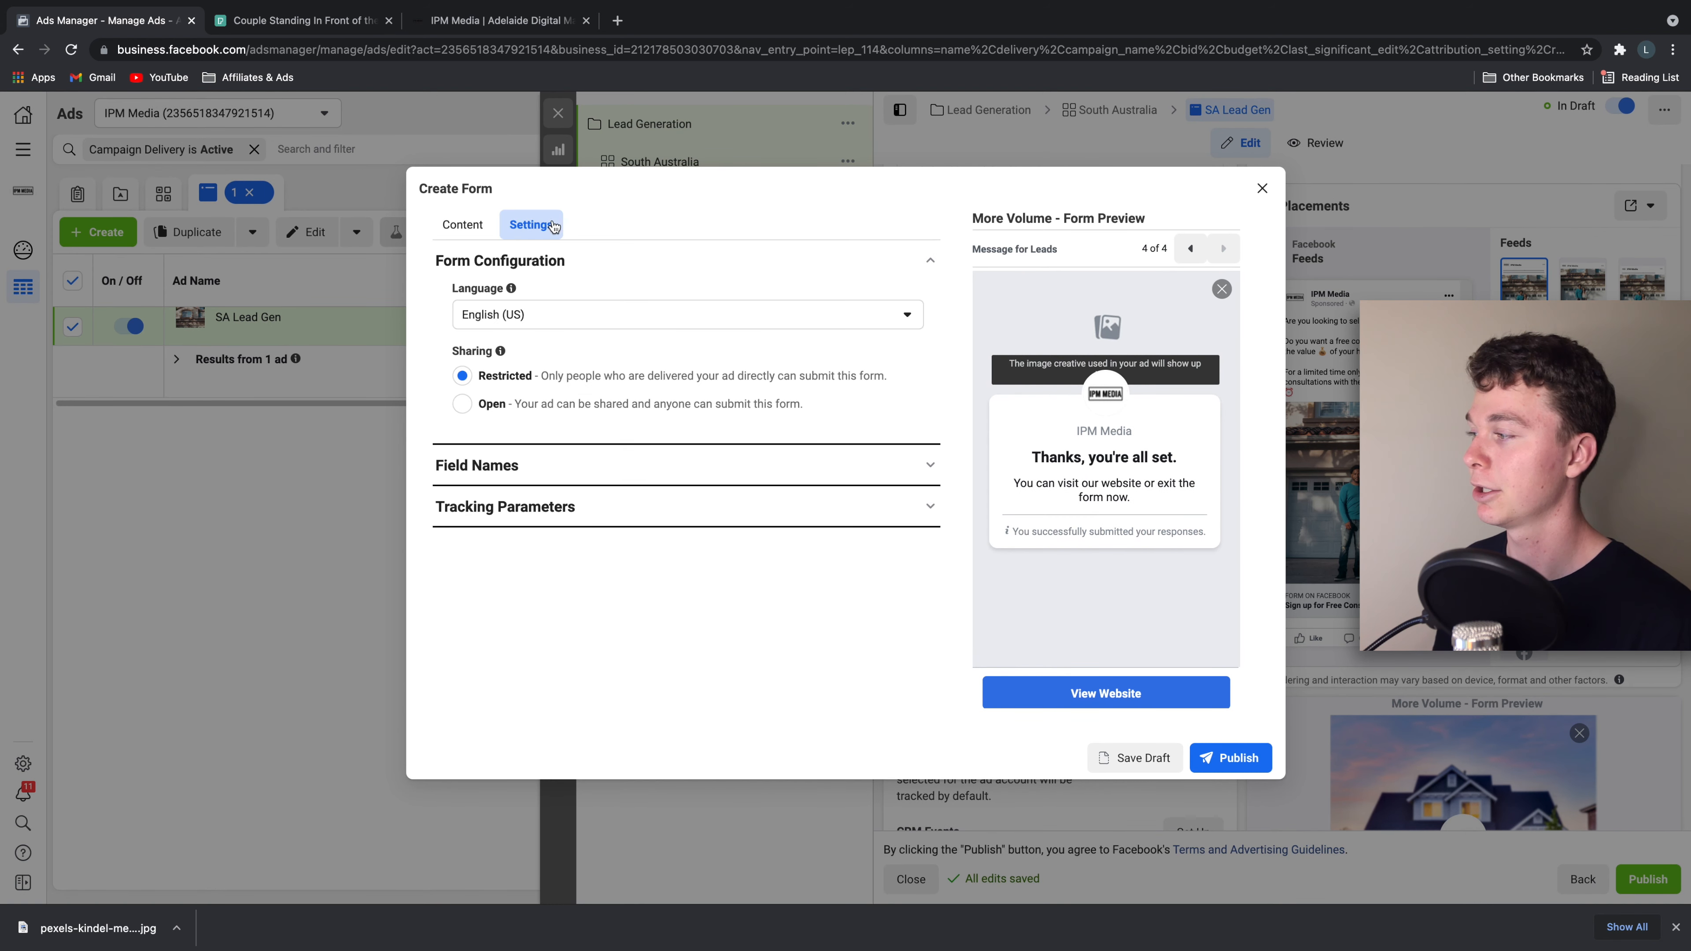
click(463, 220)
click(565, 470)
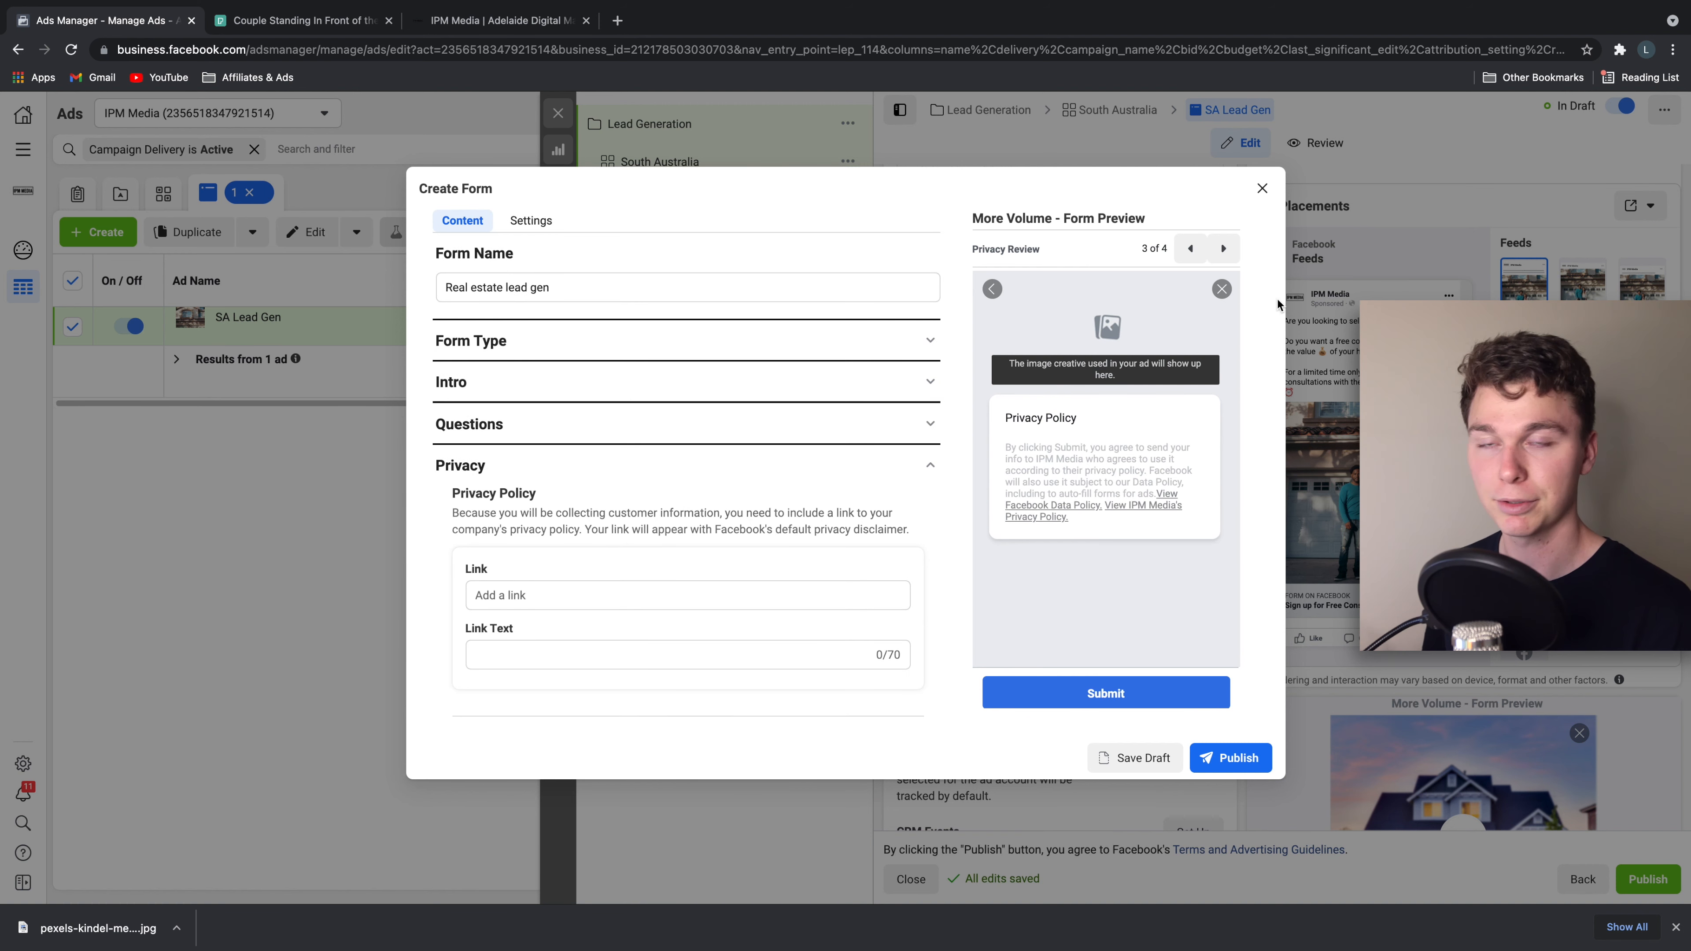
click(1272, 195)
click(1008, 409)
- Try to publish the SA Lead Gen ad, and go to the South Australia ad set to revise its setup instead
scroll(1325, 450, down, 3)
scroll(1059, 500, down, 3)
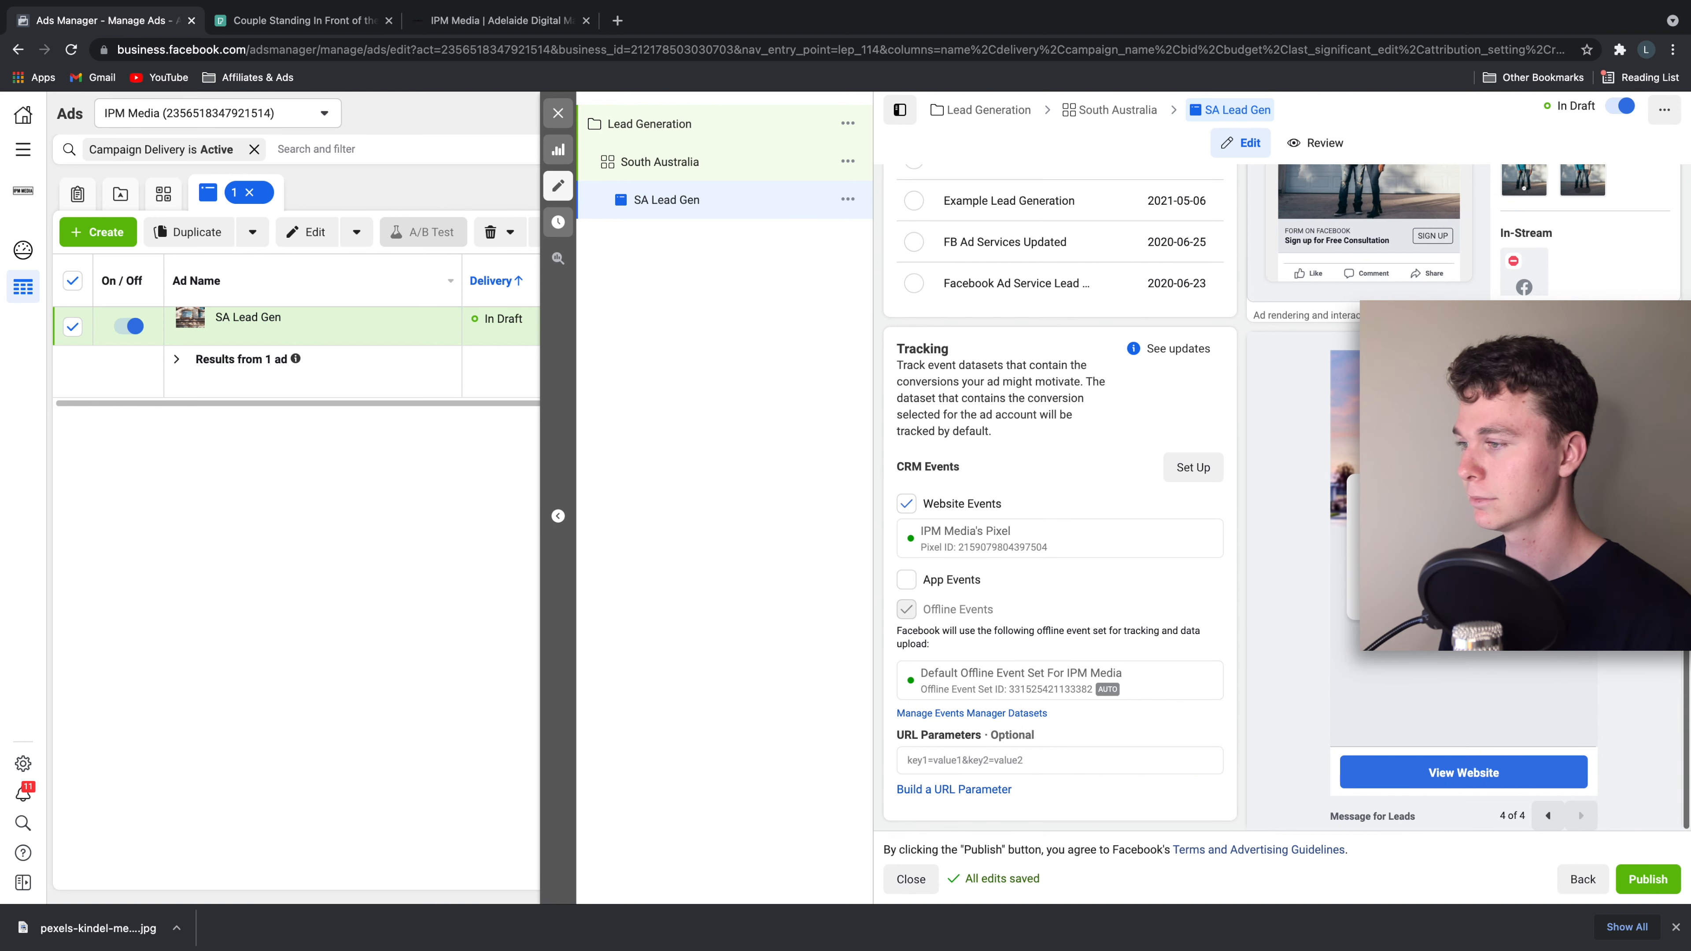
scroll(1042, 585, up, 2)
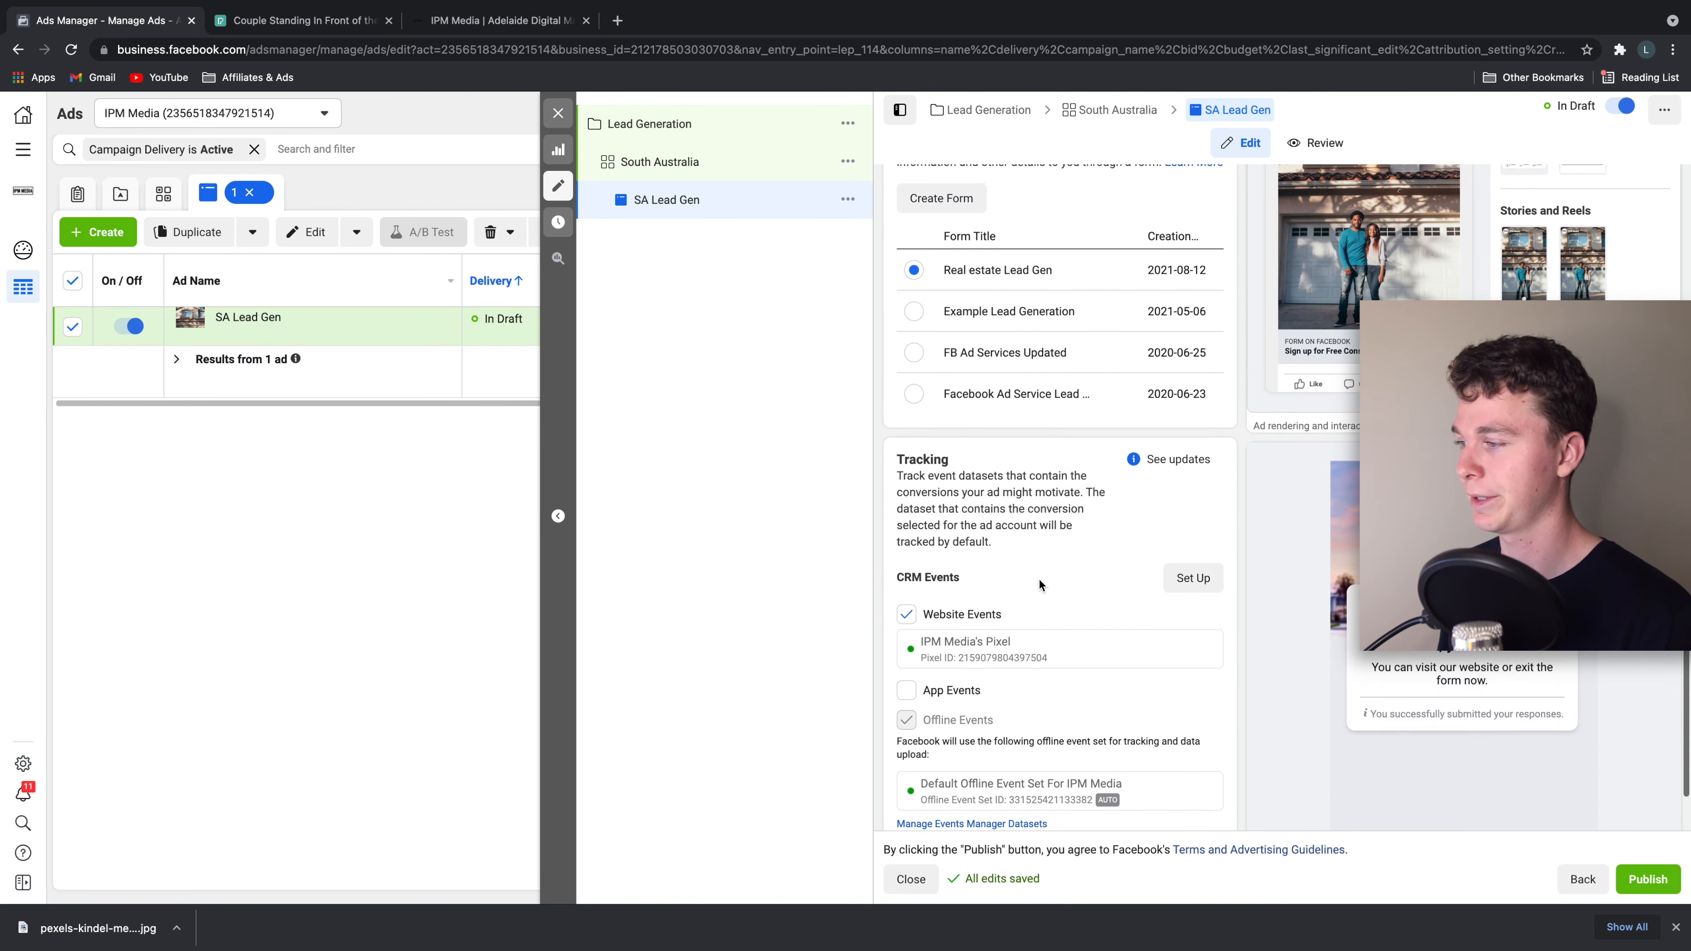
scroll(1009, 582, down, 1)
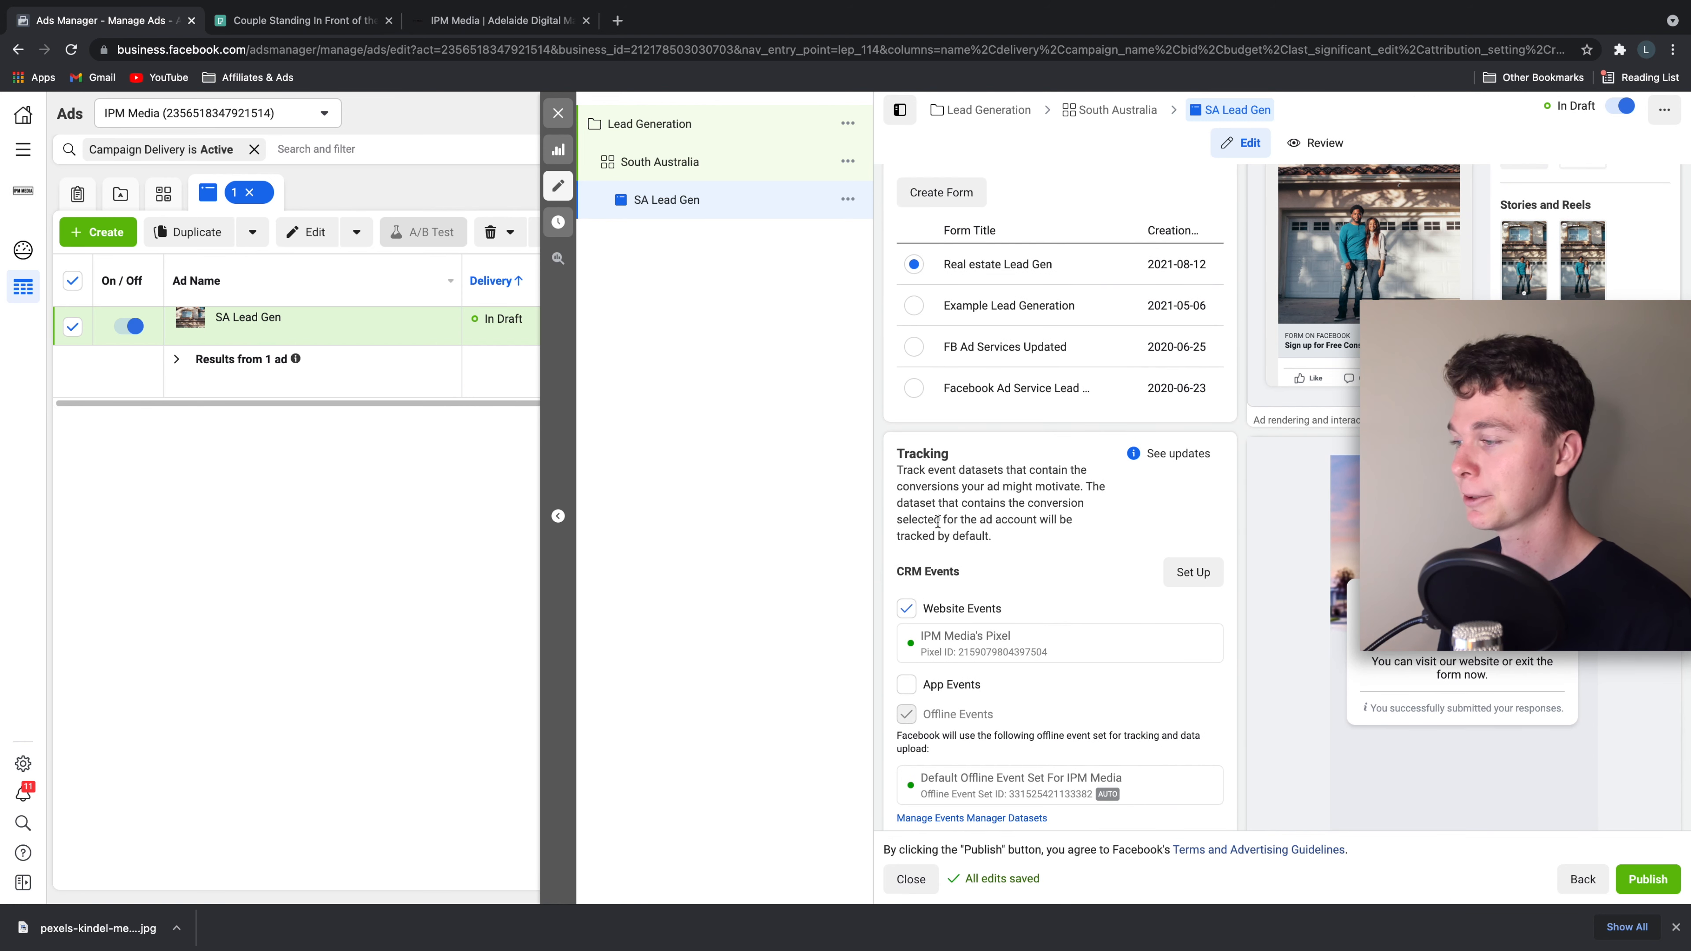
scroll(931, 468, down, 2)
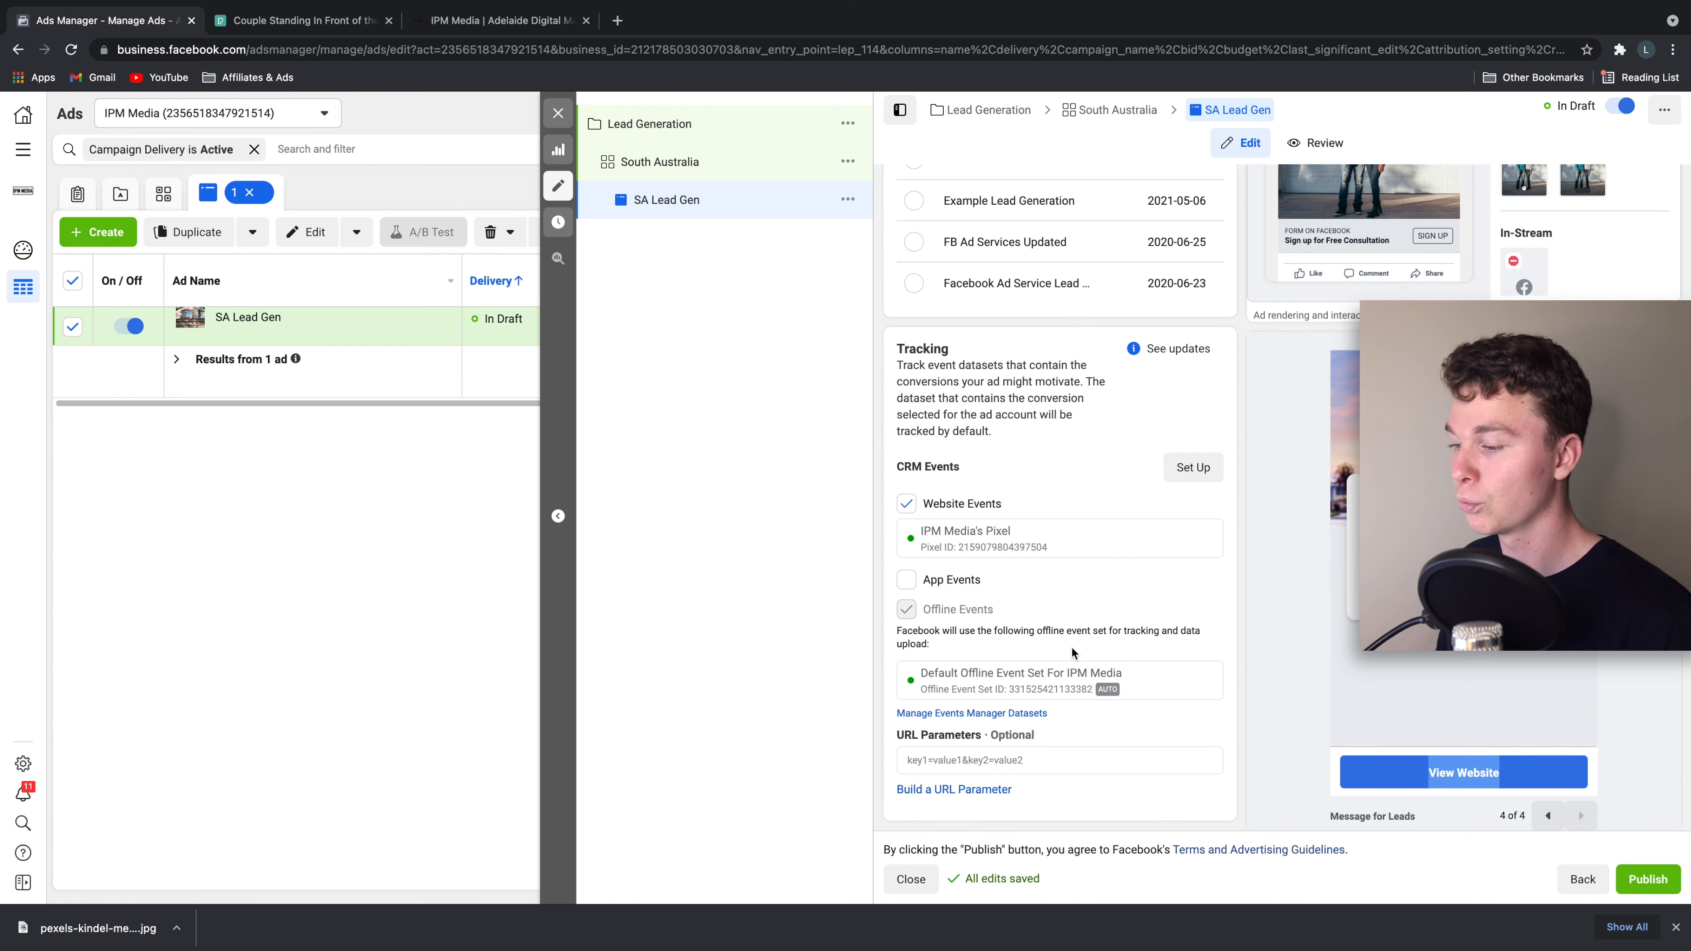
click(1676, 928)
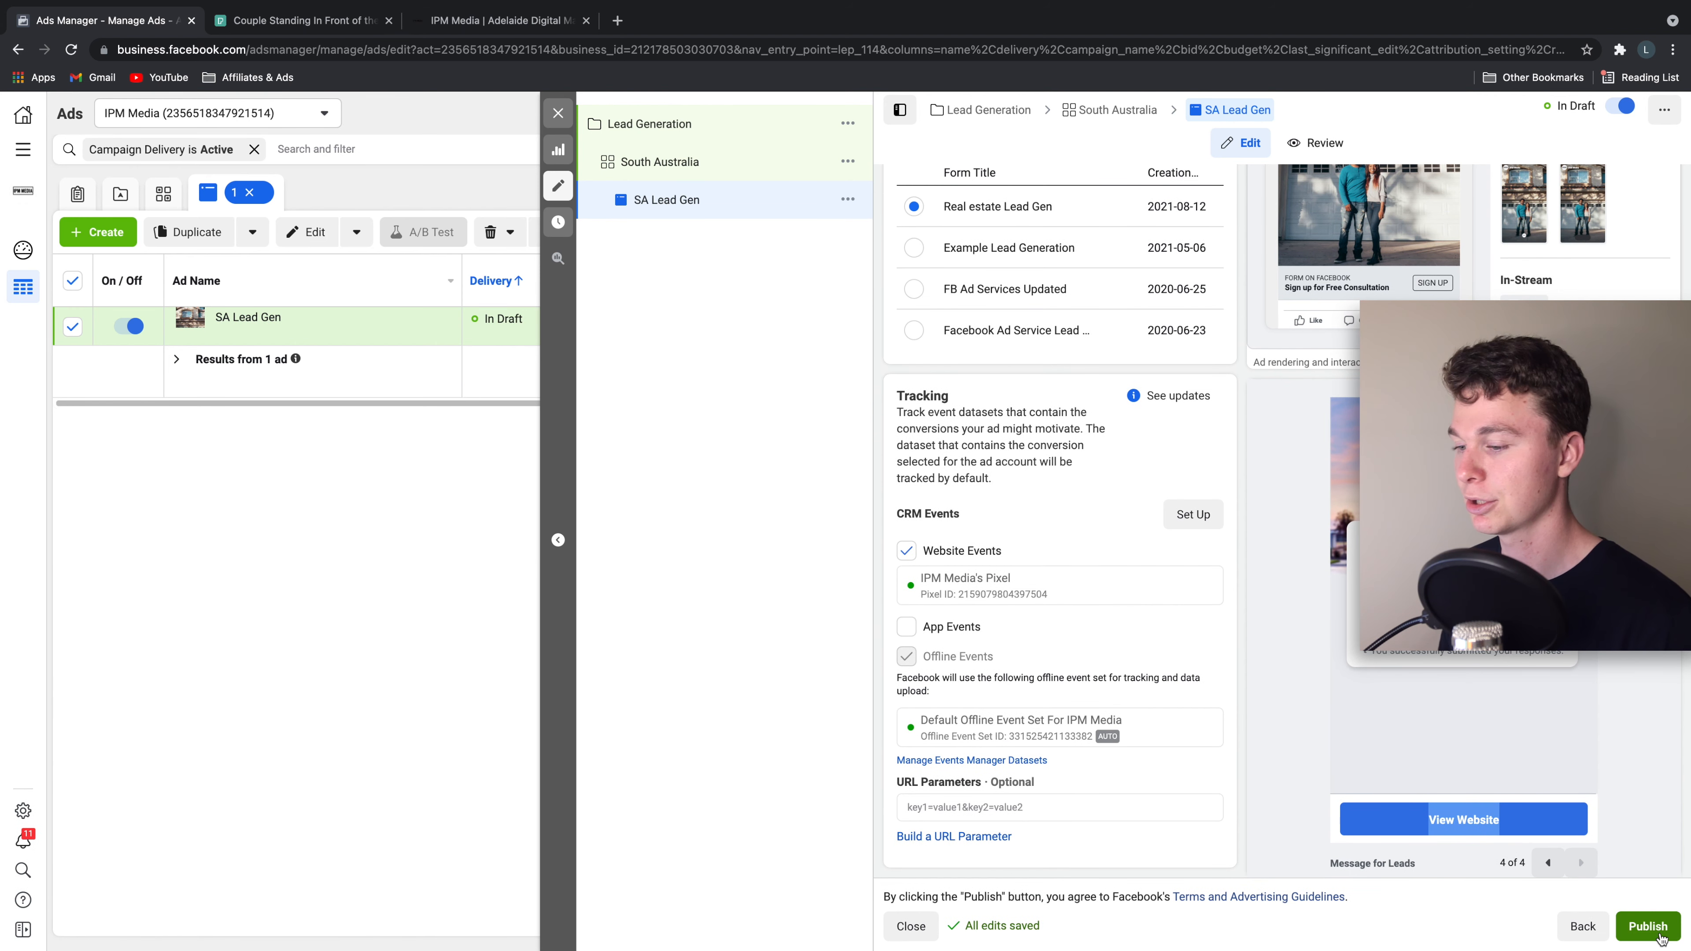
click(1648, 928)
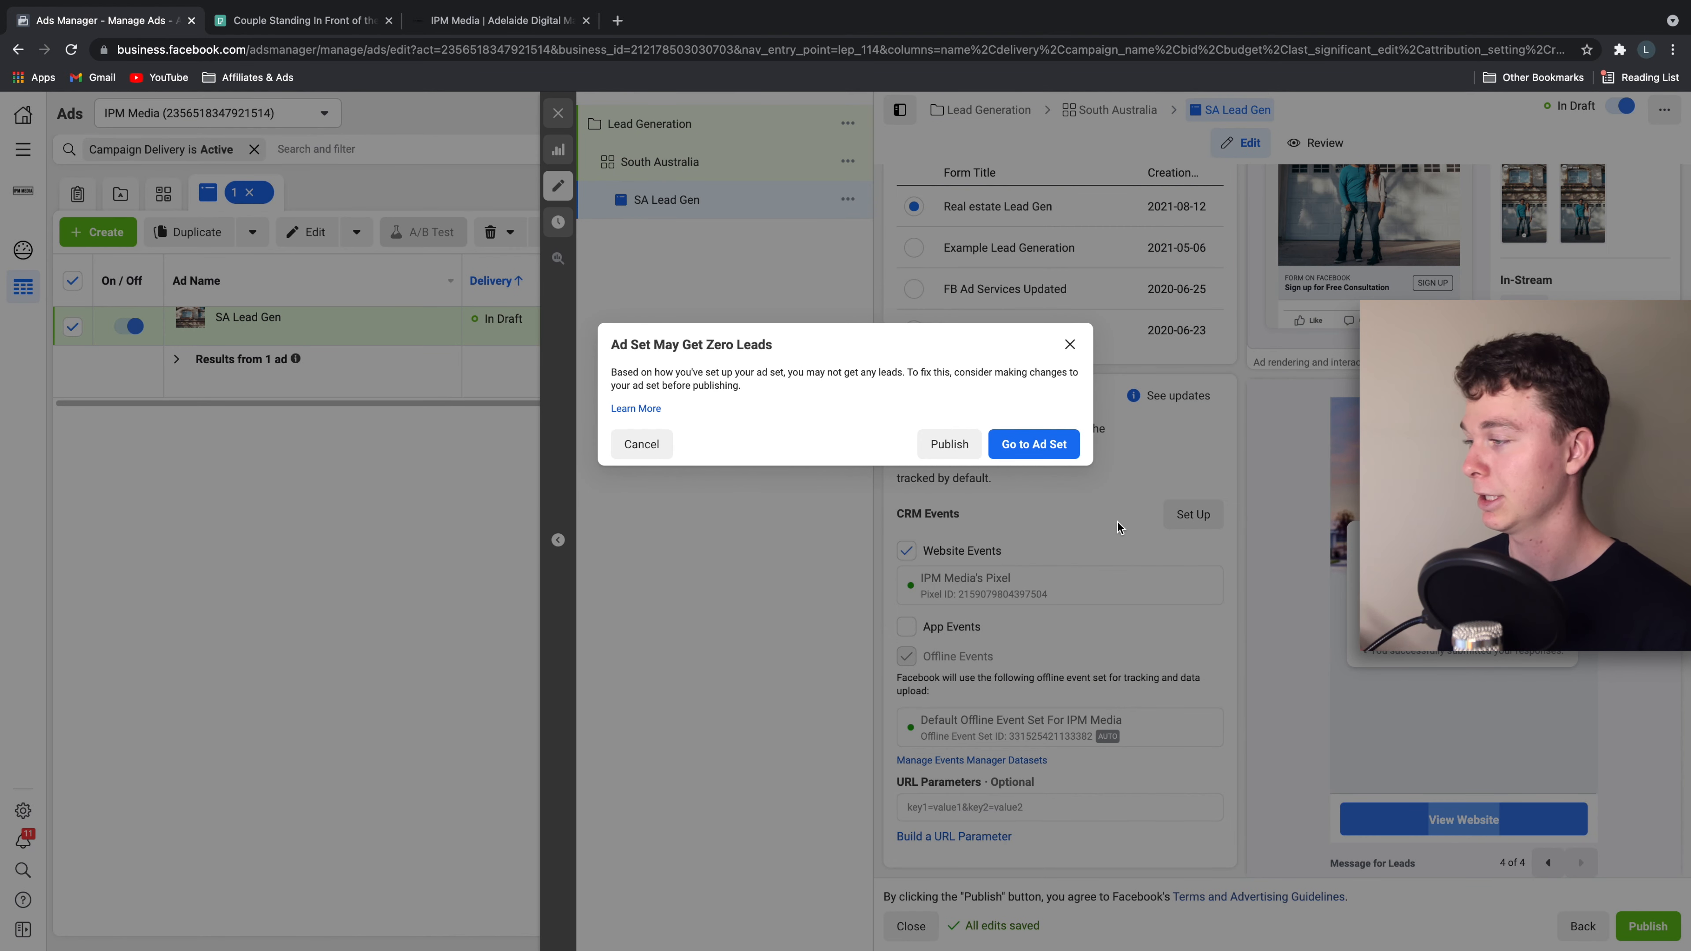
click(1036, 450)
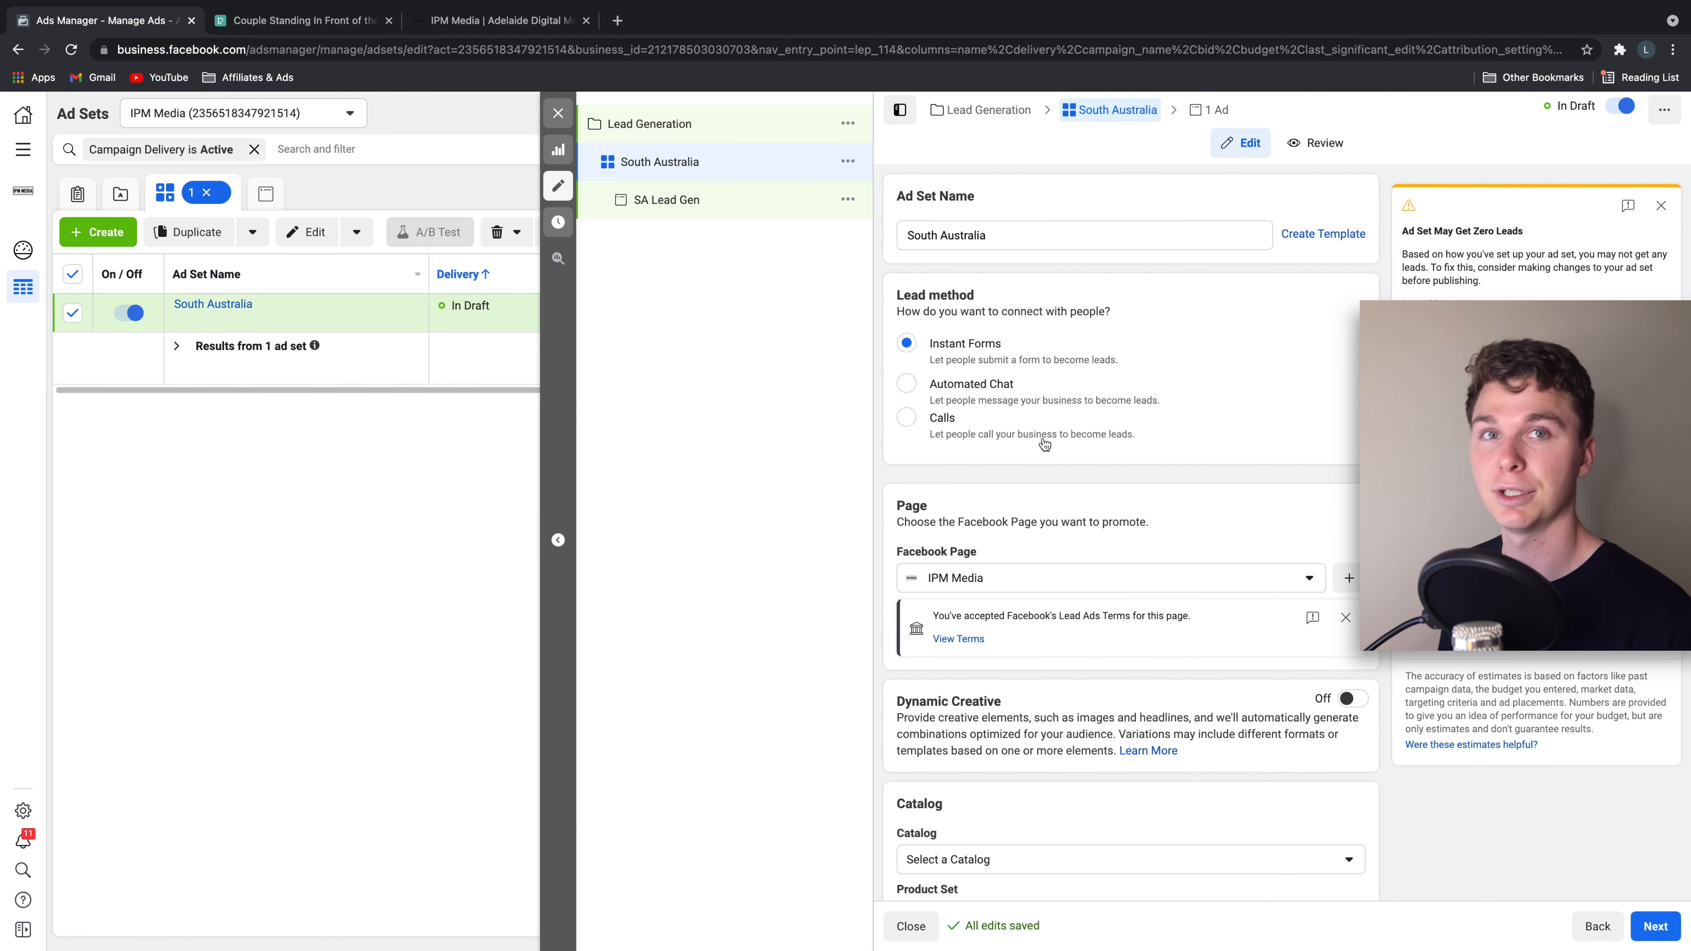
- Reset the South Australia ad set's start date to today and review its saved audience and placement settings
scroll(1044, 445, down, 10)
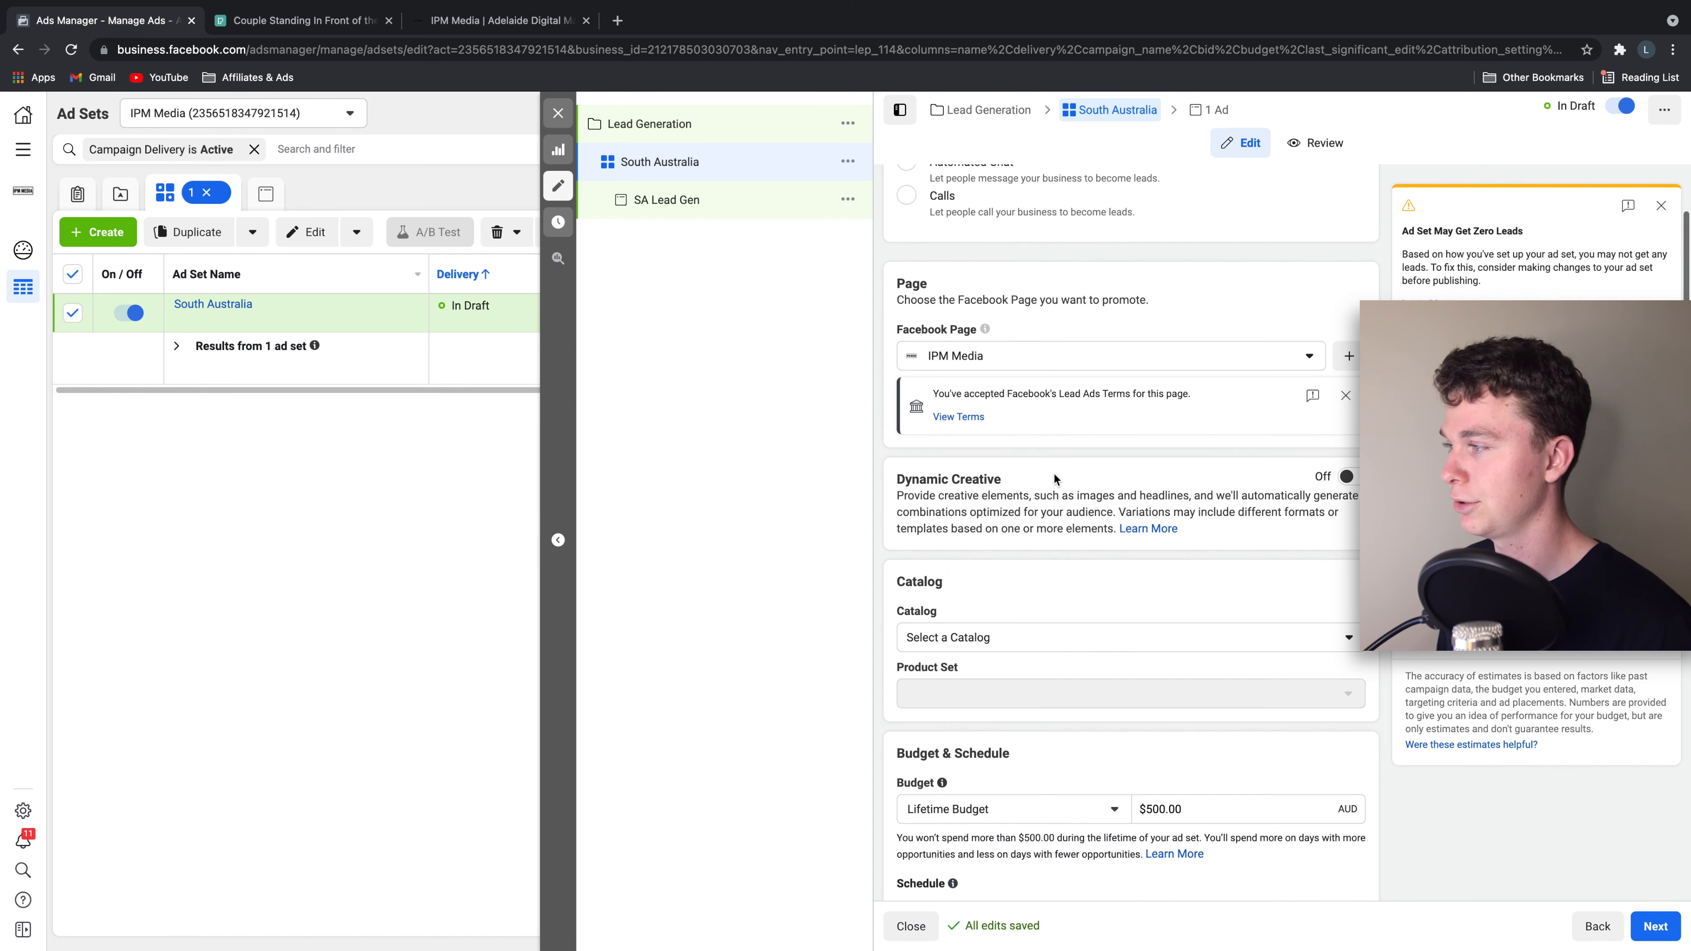
scroll(1057, 478, down, 3)
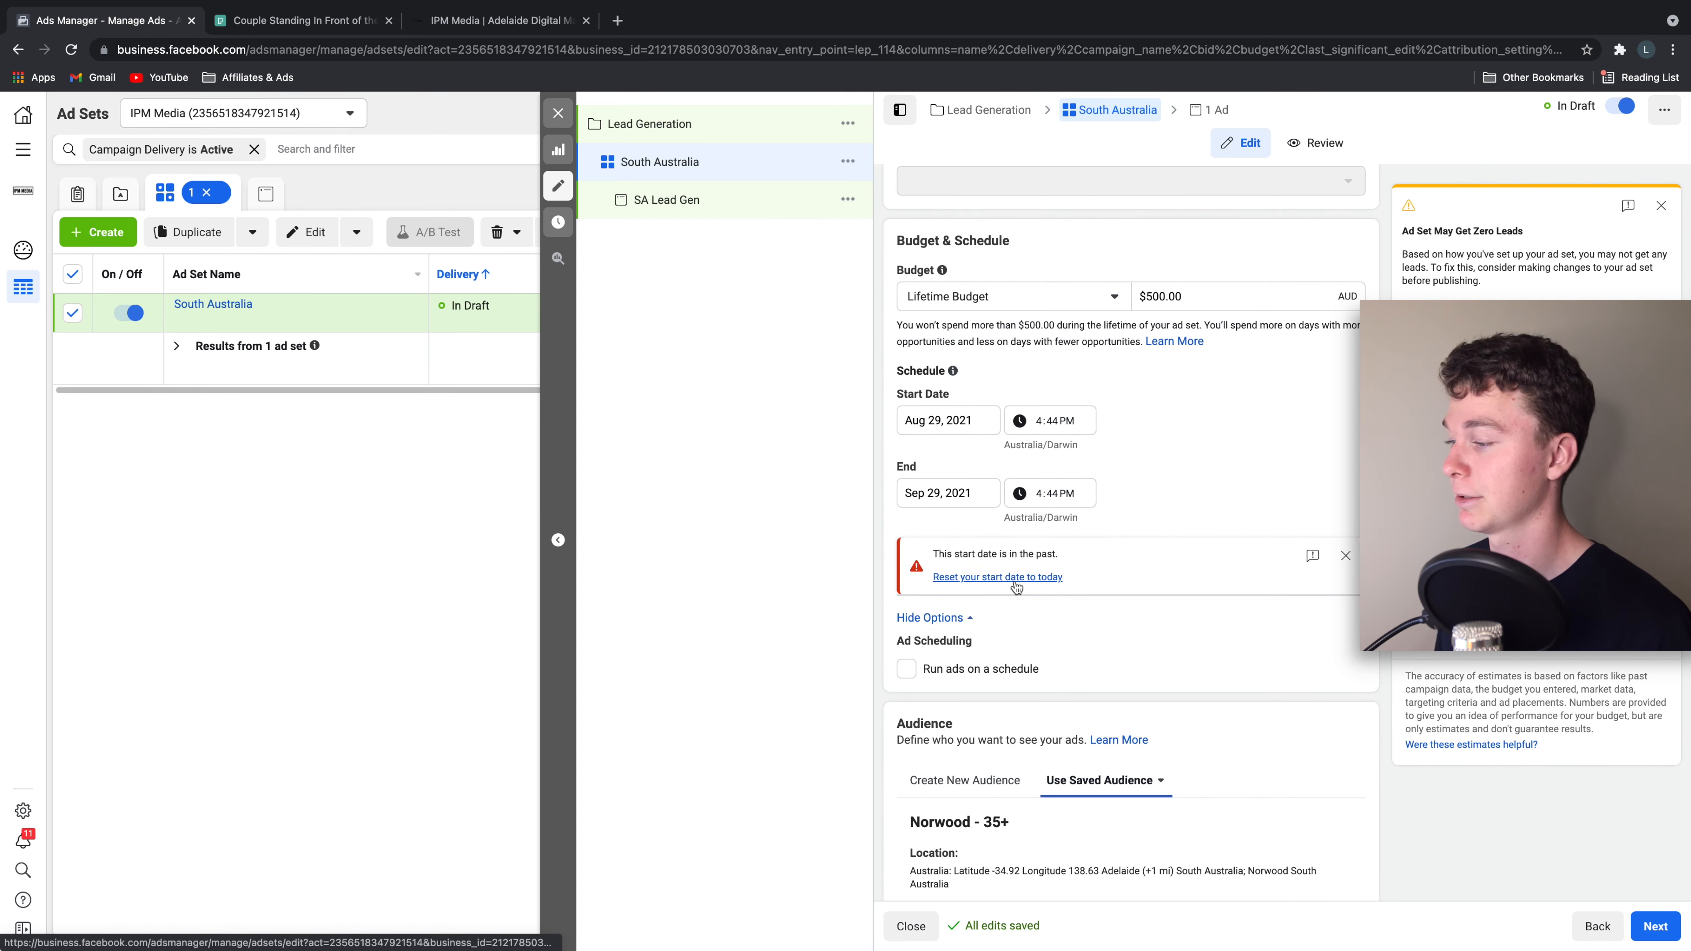
click(1016, 577)
scroll(1023, 446, down, 6)
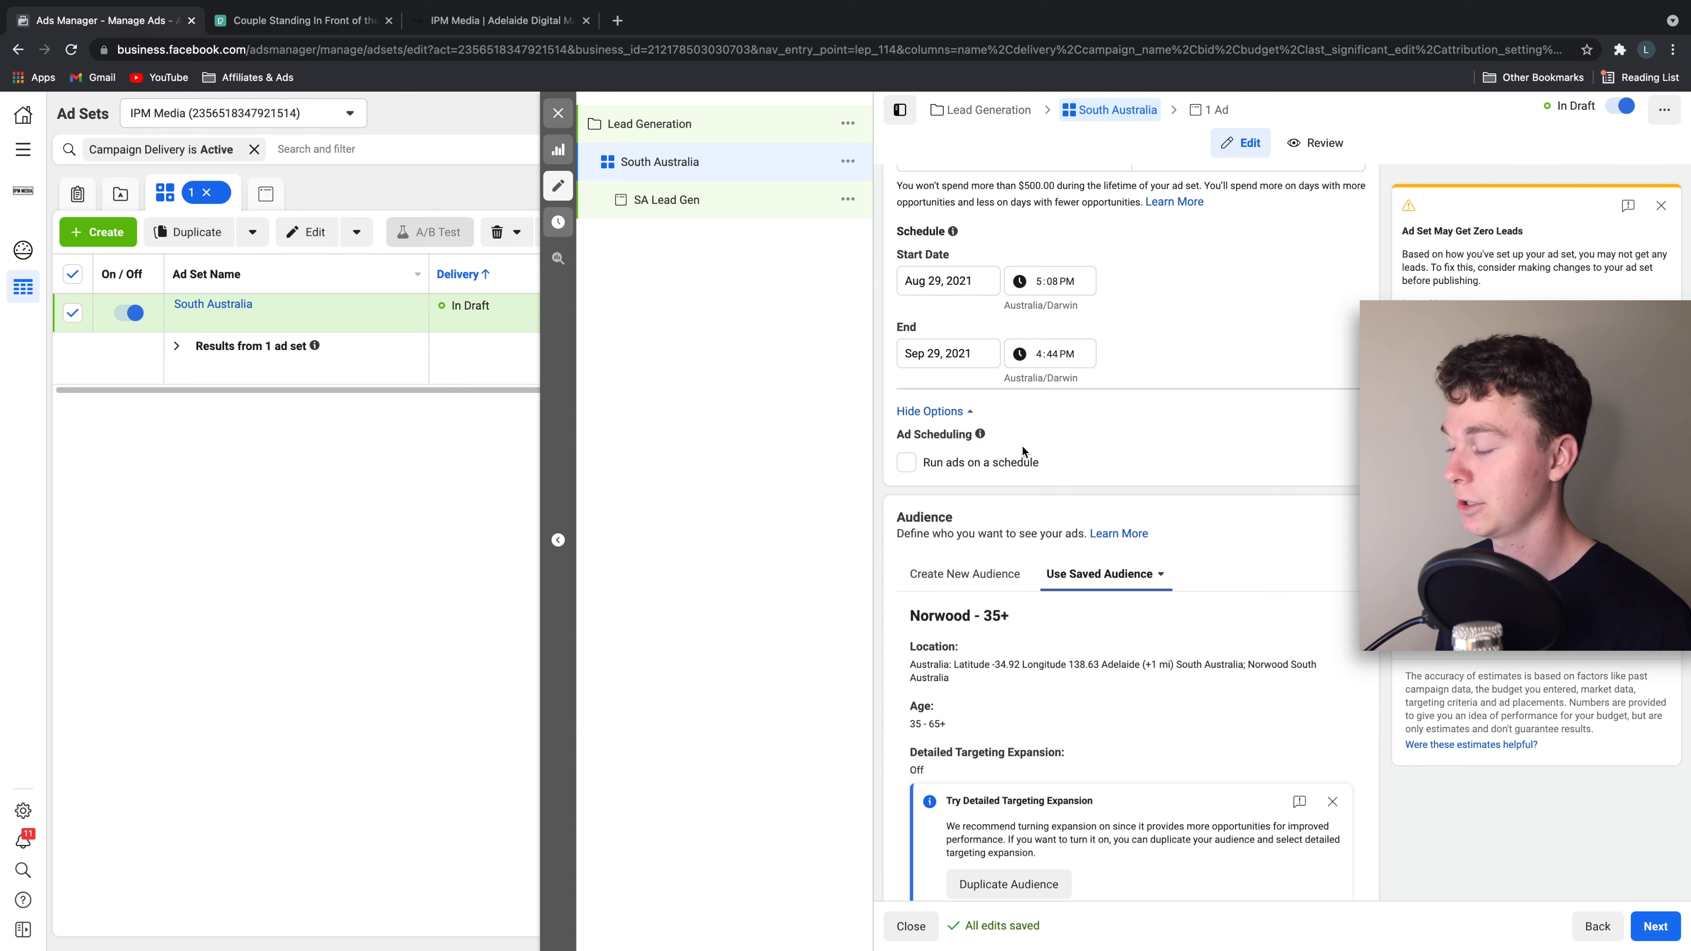
scroll(1022, 446, down, 2)
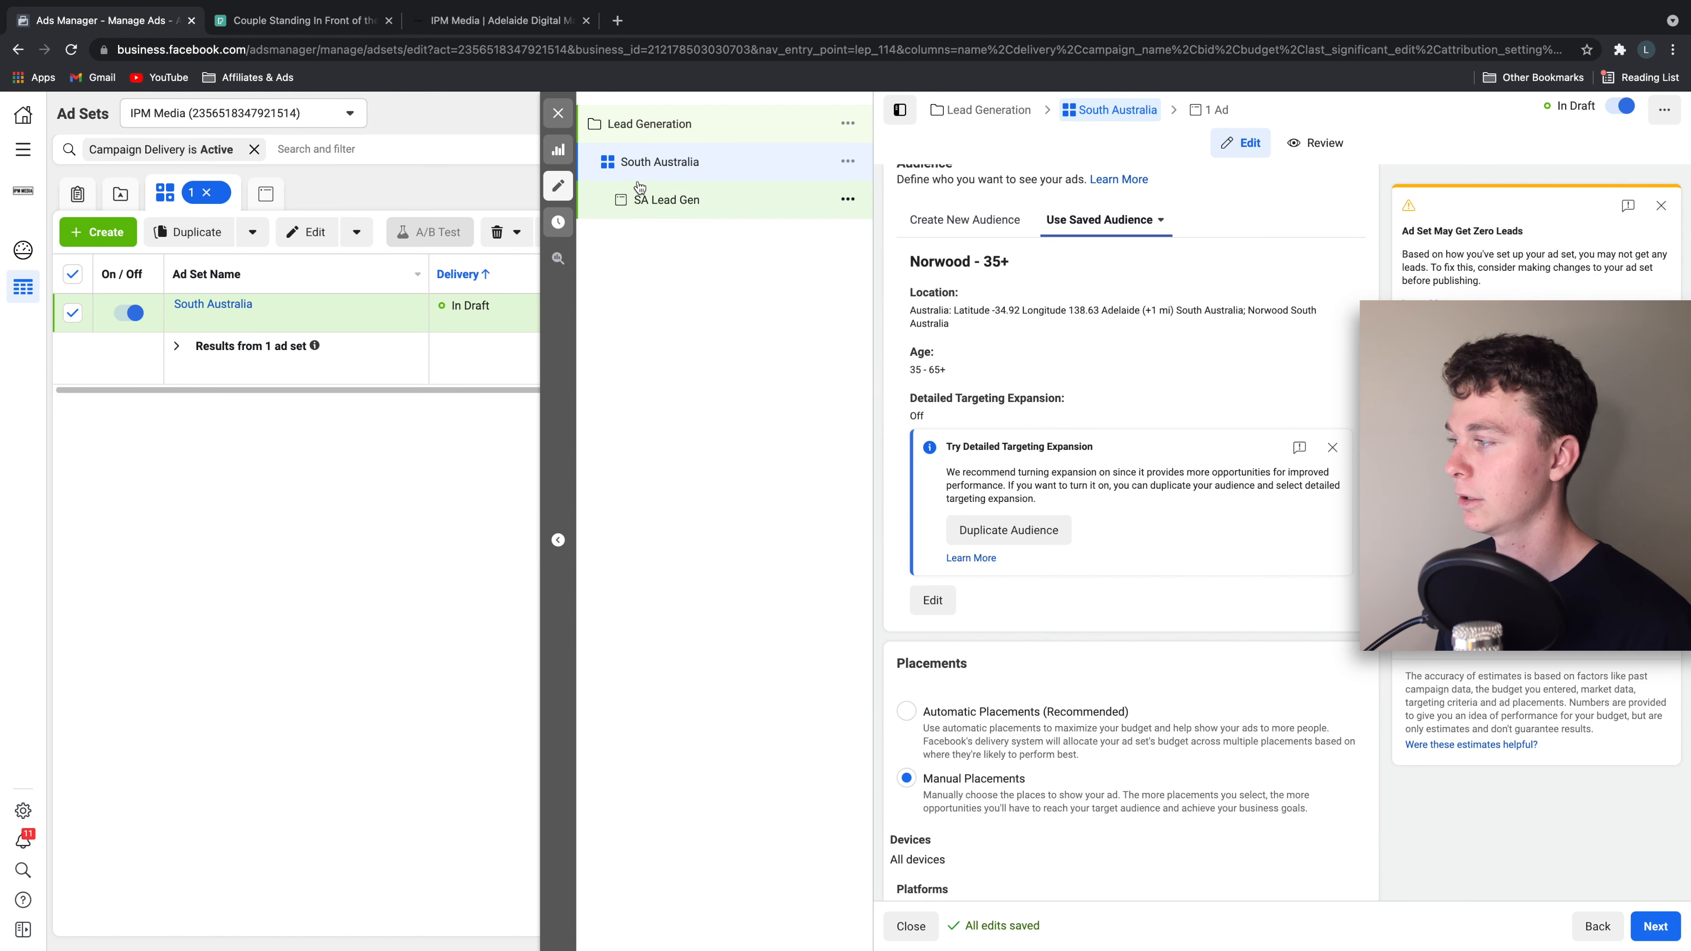
- Continue to the SA Lead Gen ad, publish it with its campaign and ad set, and close the editor
click(1654, 927)
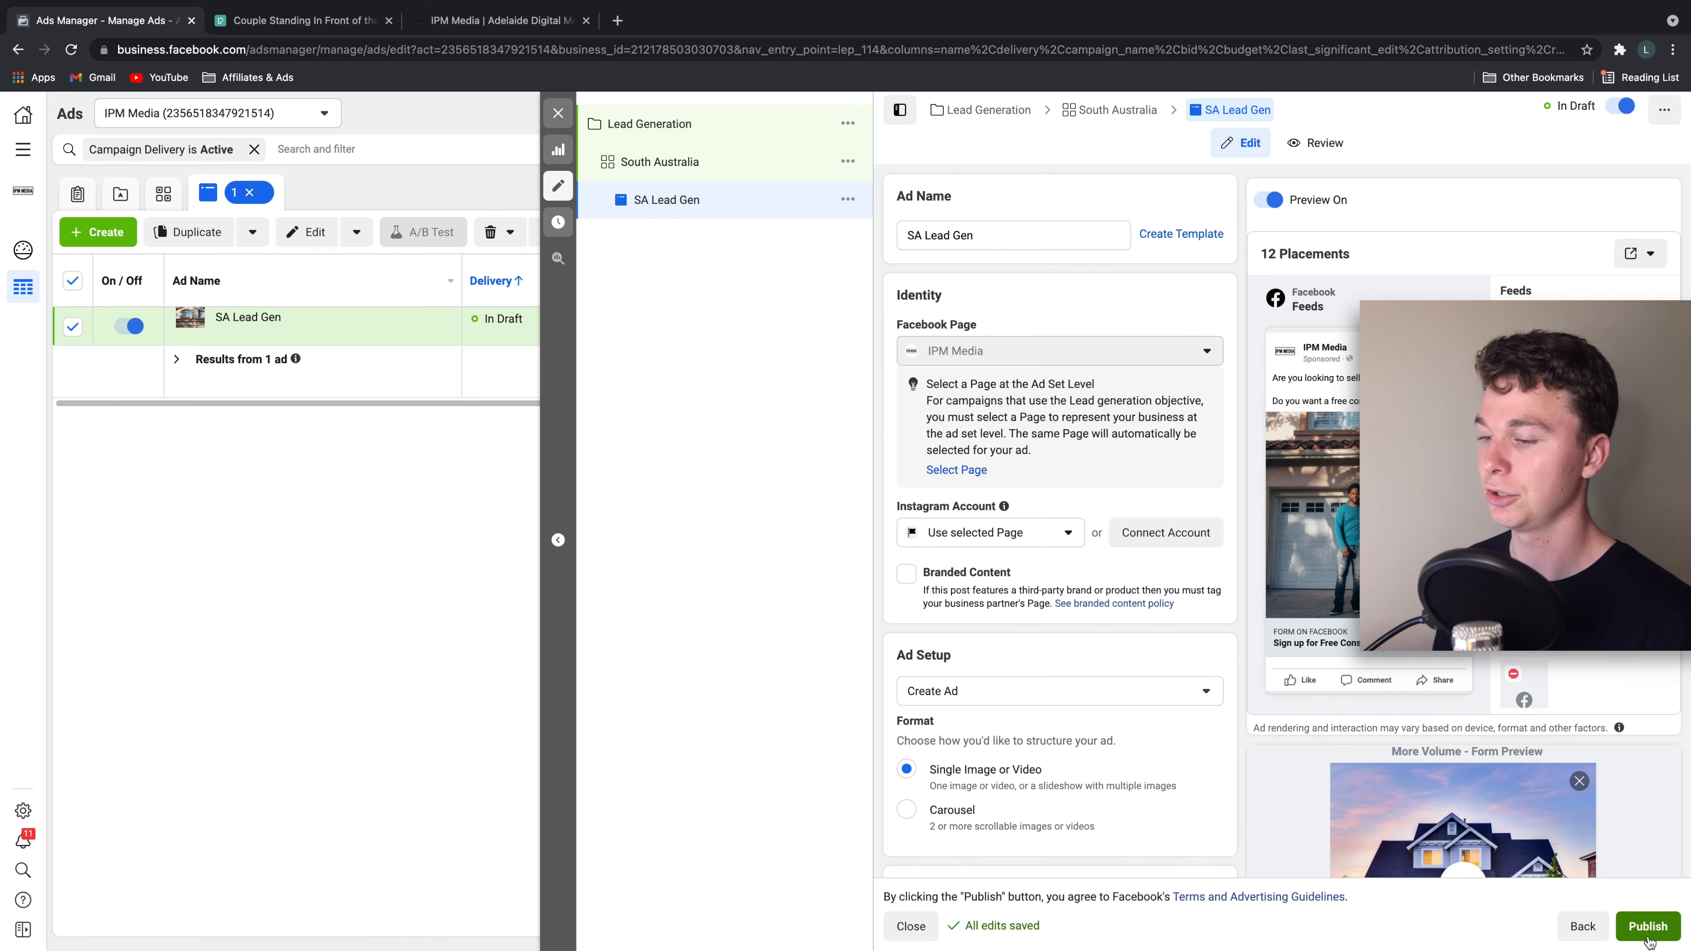
click(1647, 927)
click(965, 443)
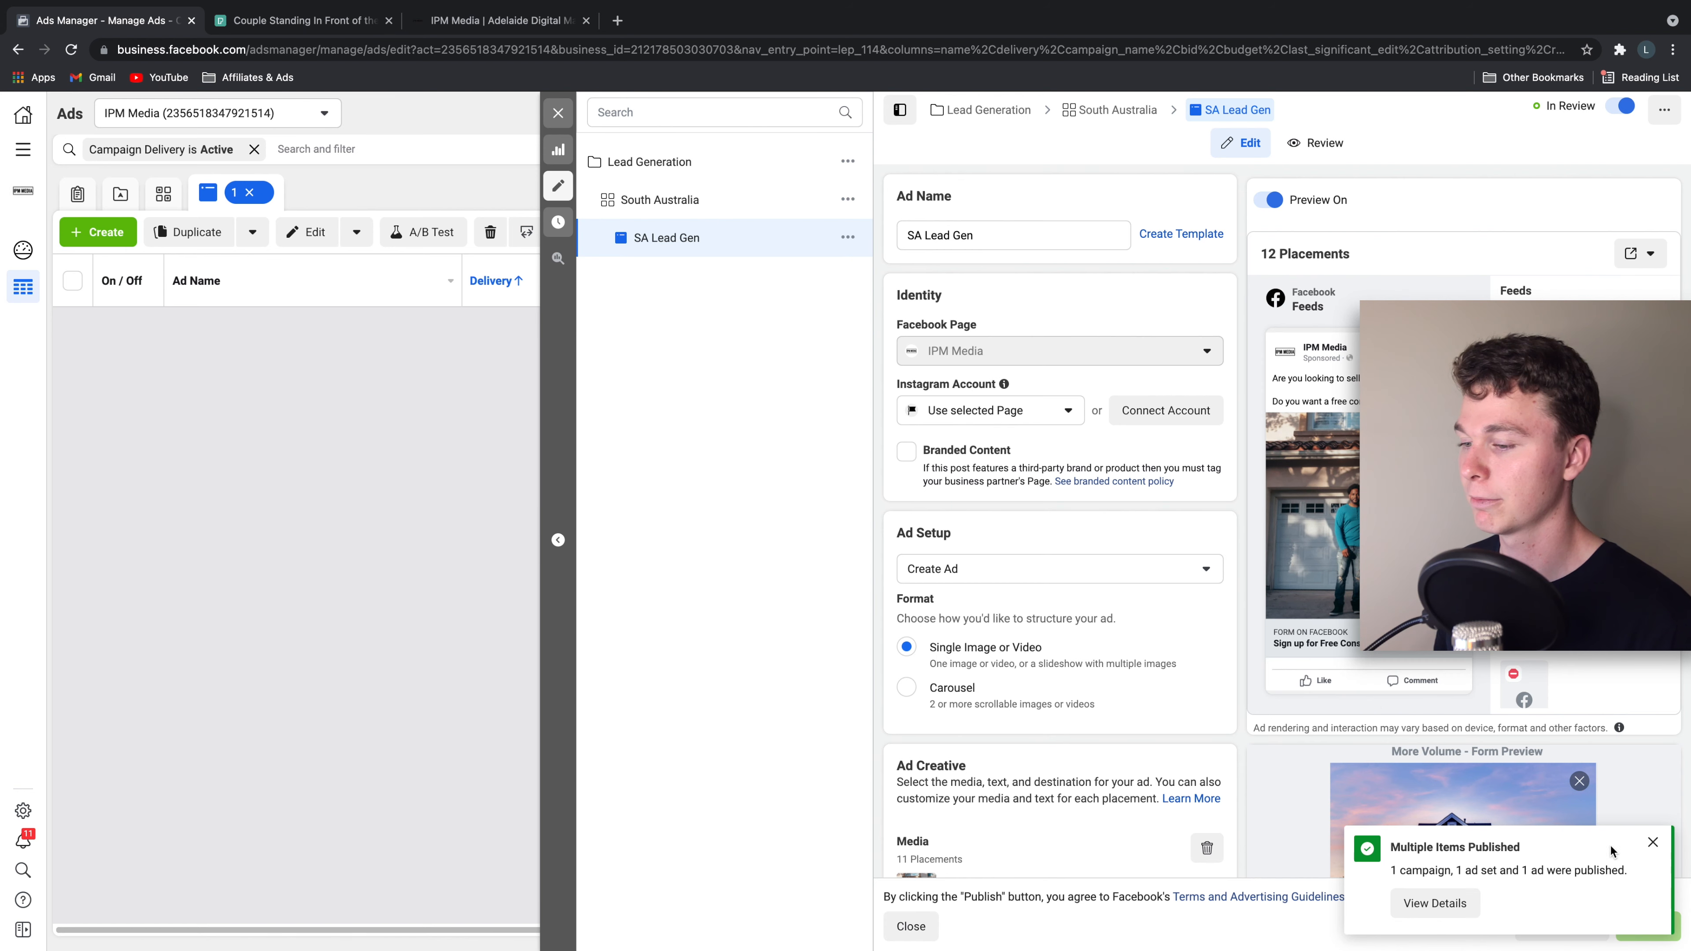
click(558, 112)
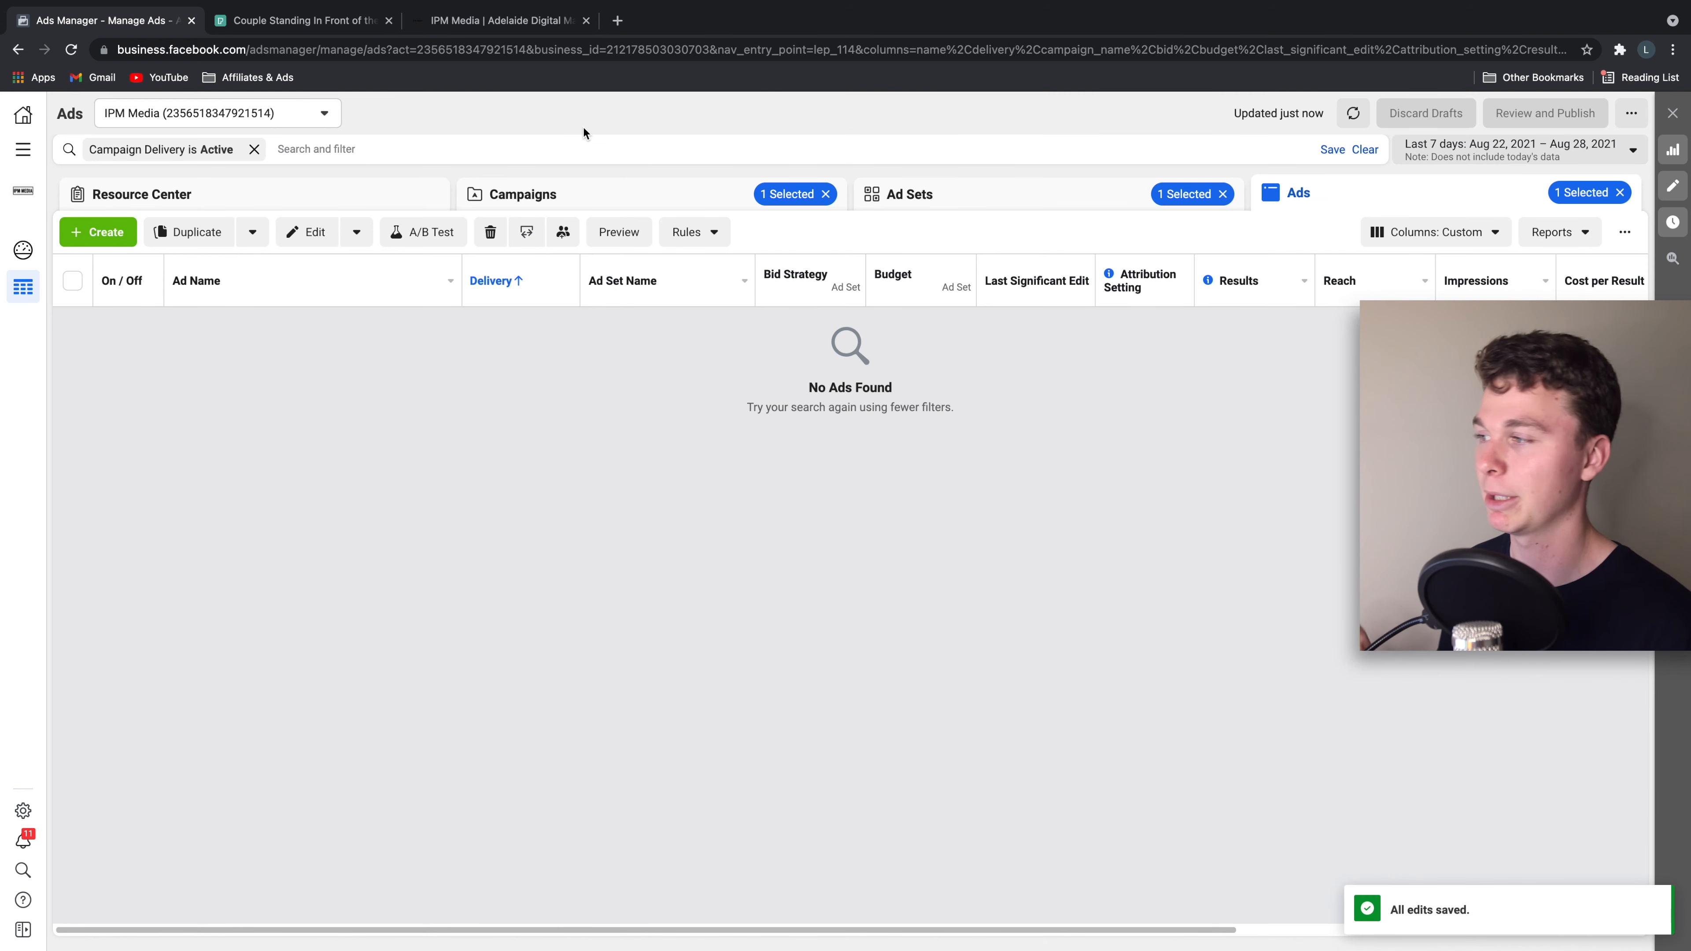